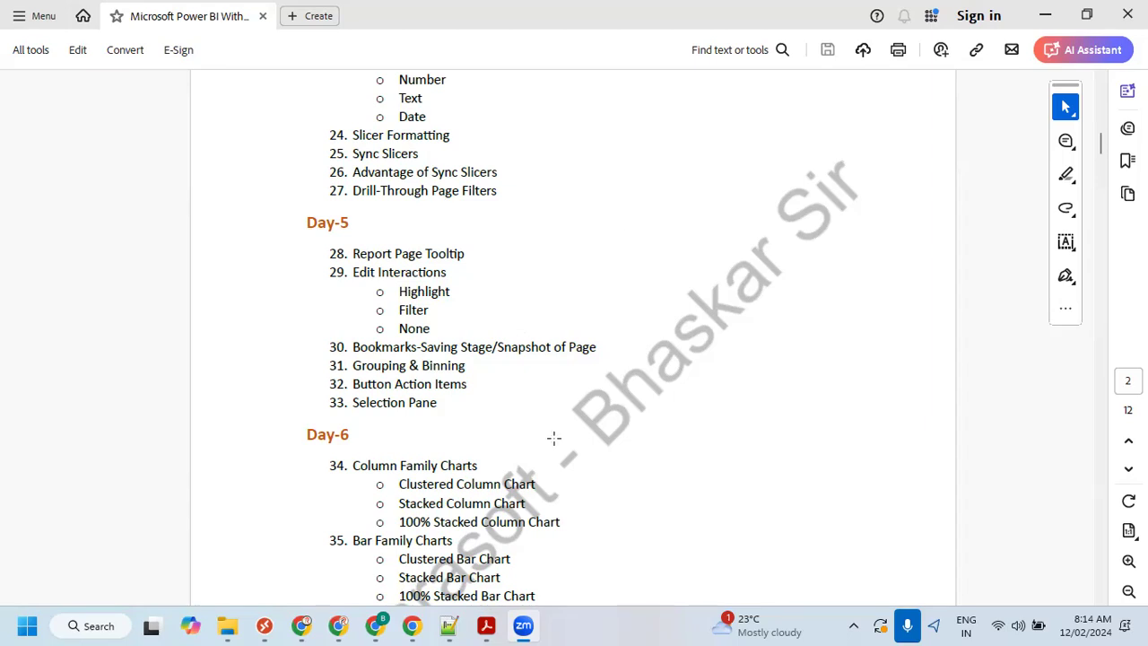
- Annotate the Day-4 syllabus topics with ticks beside Number, Text and Date and a line at Slicer Formatting, and clear the marks
{"action": "scroll", "coordinate": [553, 437], "scroll_direction": "up", "scroll_amount": 3}
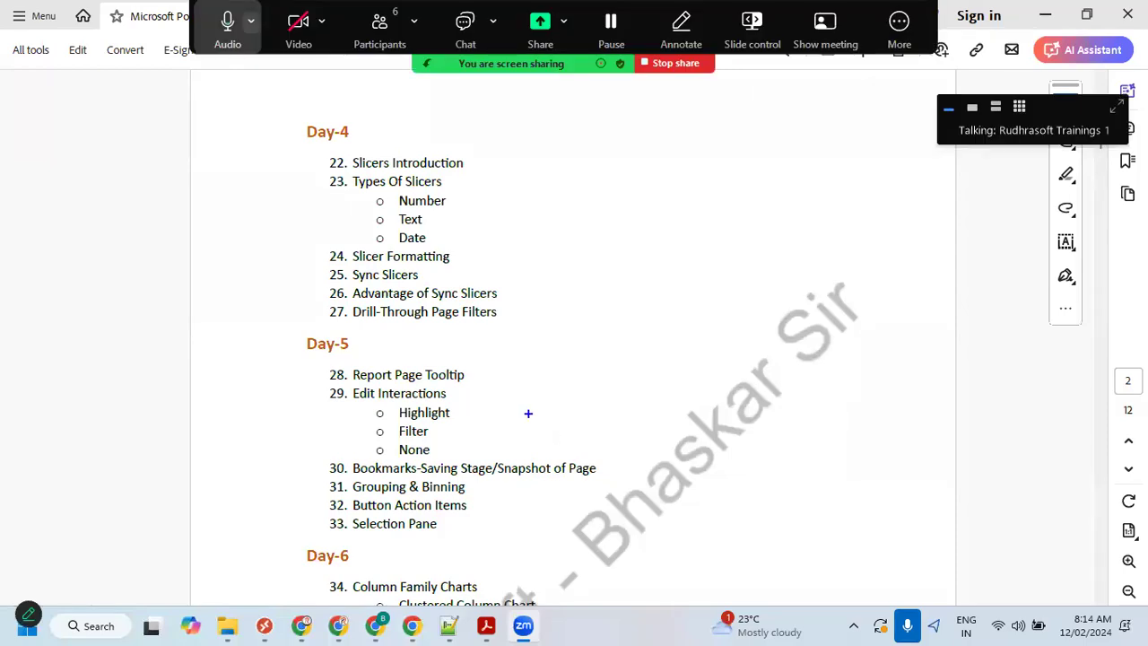
{"action": "left_click_drag", "start_coordinate": [557, 150], "coordinate": [581, 331]}
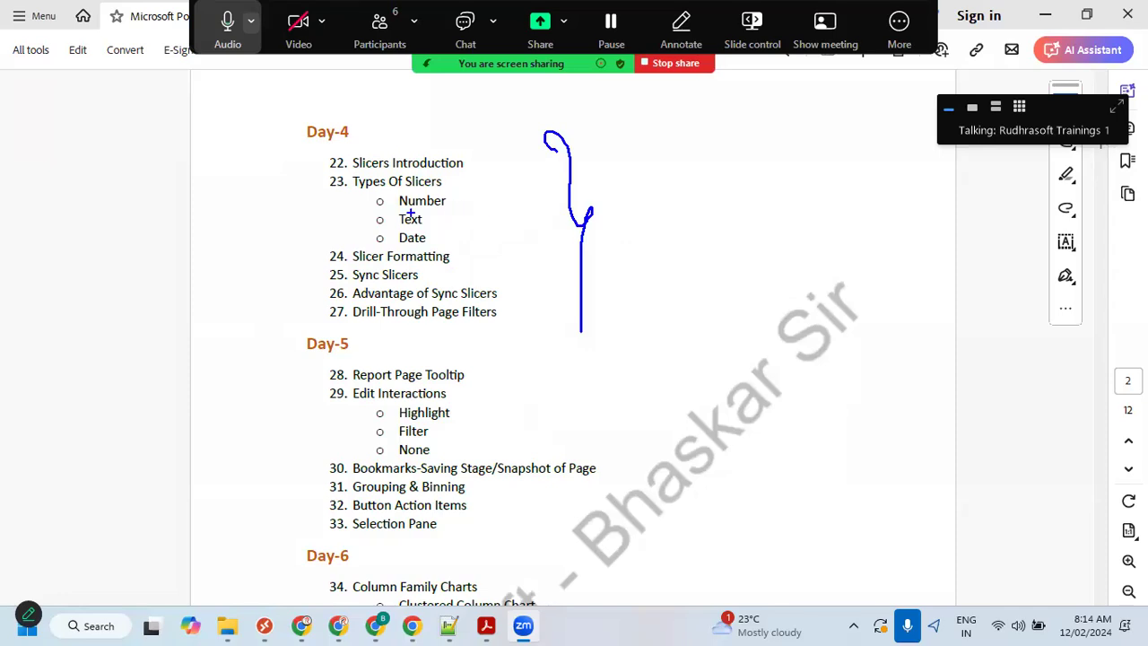
{"action": "left_click_drag", "start_coordinate": [451, 192], "coordinate": [485, 176]}
{"action": "left_click_drag", "start_coordinate": [429, 220], "coordinate": [473, 195]}
{"action": "left_click_drag", "start_coordinate": [433, 237], "coordinate": [475, 214]}
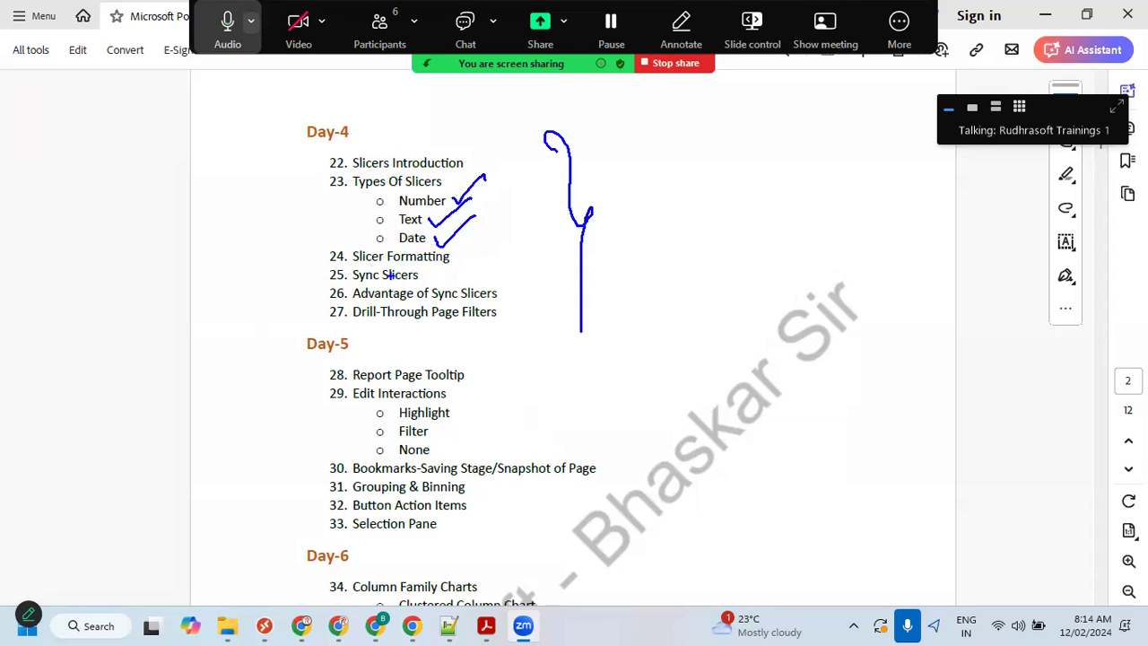
{"action": "left_click_drag", "start_coordinate": [342, 266], "coordinate": [444, 266]}
{"action": "key", "text": "Escape"}
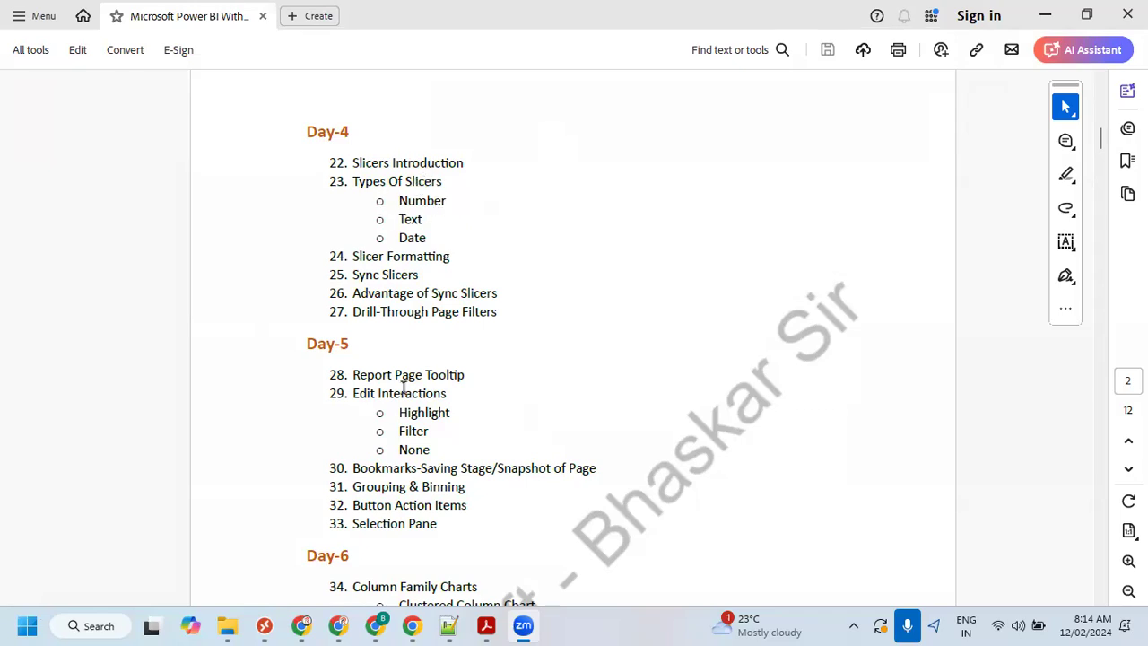
- Open the Slicers and Filters report from the Power BI With Fabric folder and collapse its Build pane
{"action": "left_click", "coordinate": [227, 625]}
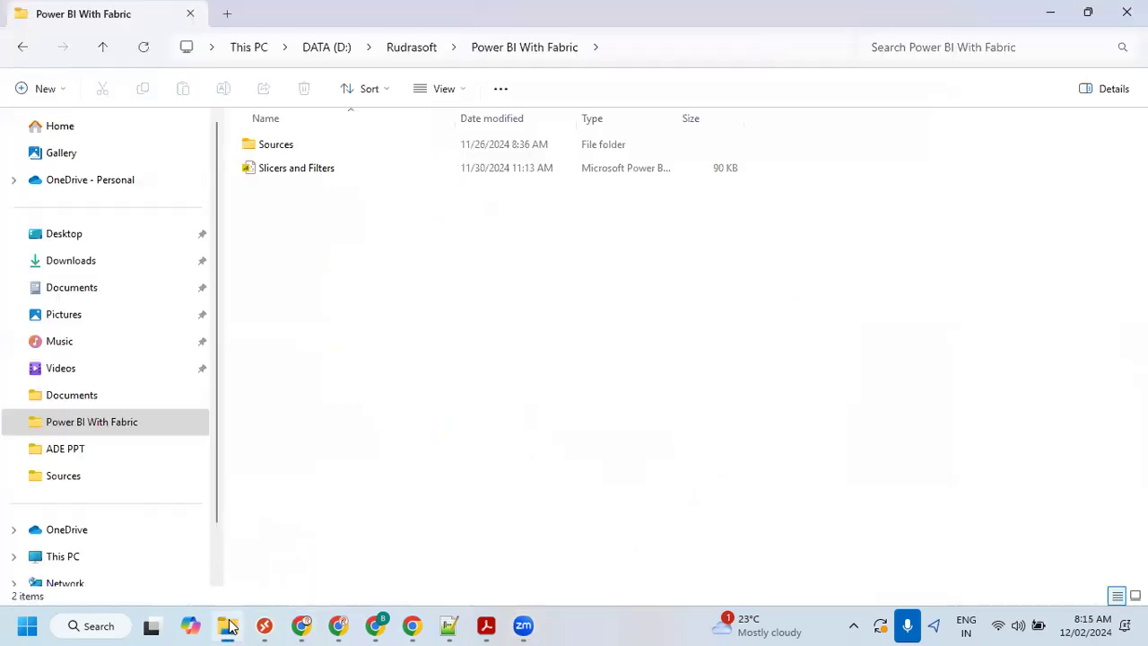
{"action": "double_click", "coordinate": [296, 168]}
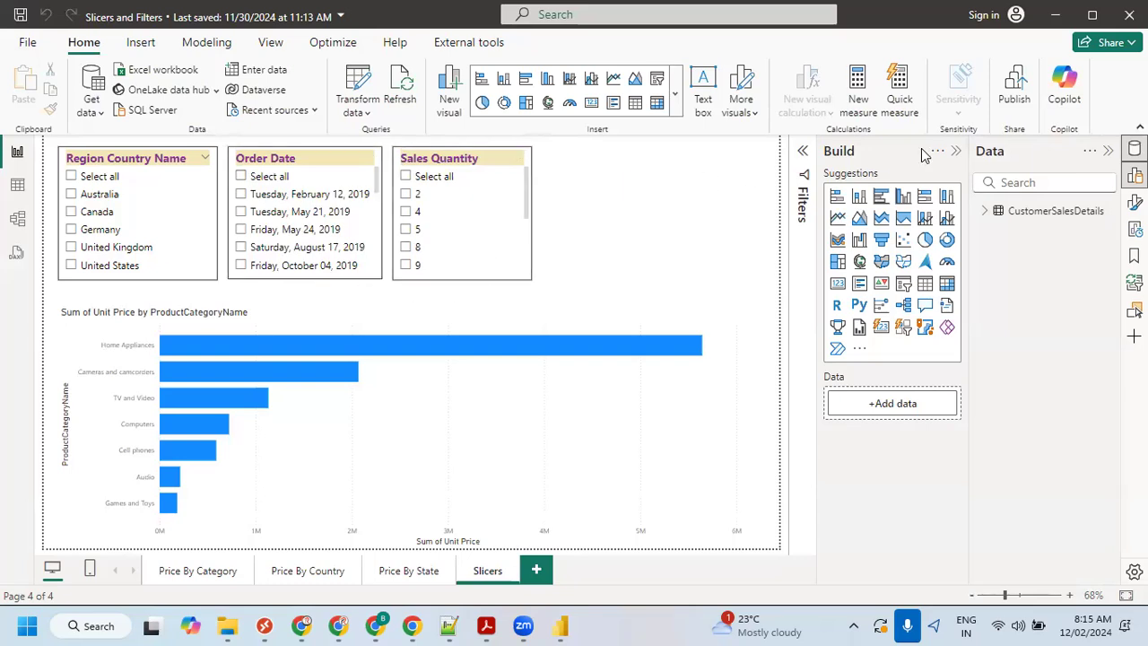
{"action": "left_click", "coordinate": [956, 152]}
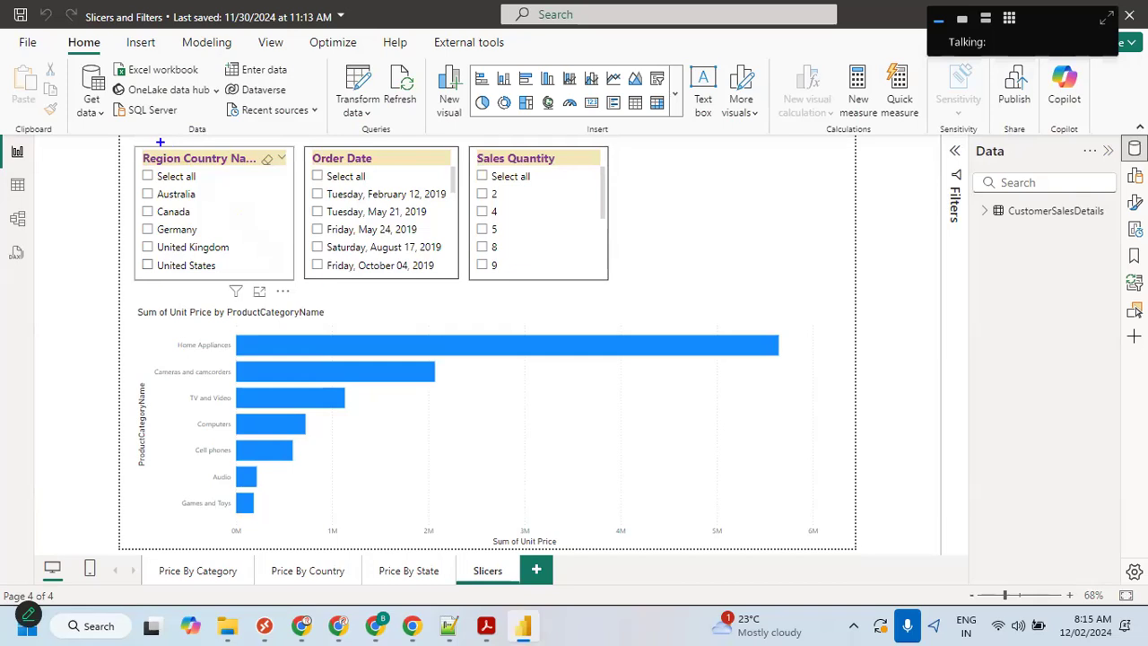
- Annotate the Region Country Name, Order Date and Sales Quantity slicers with a frame, arrows, ticks and circled titles, and clear the drawings
{"action": "left_click_drag", "start_coordinate": [127, 143], "coordinate": [612, 282]}
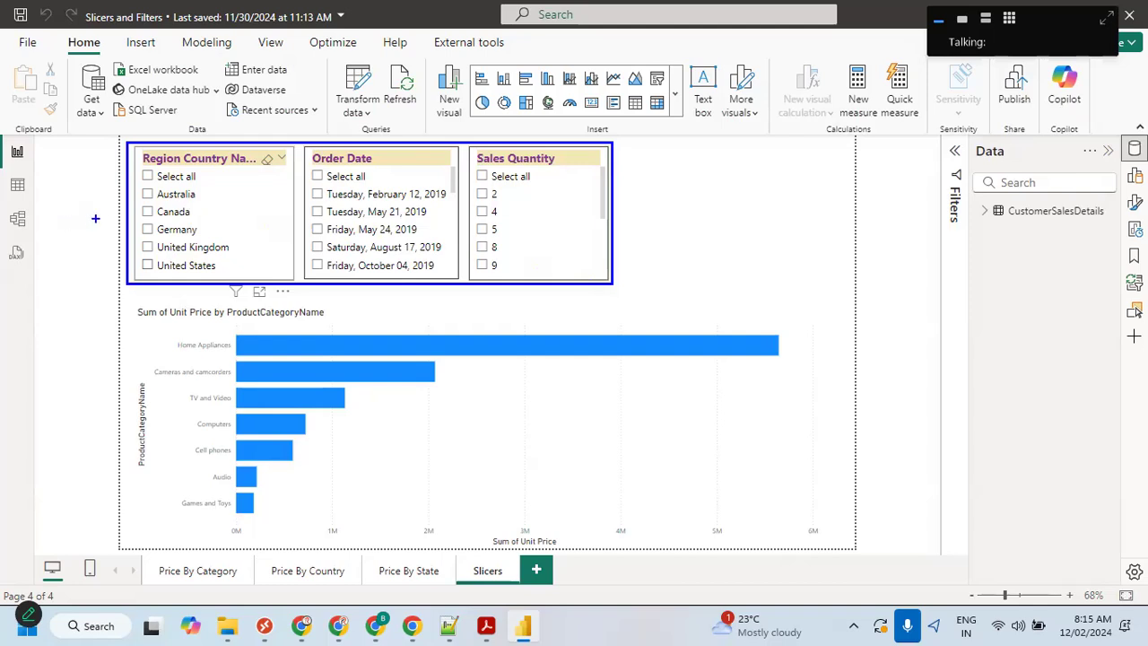
{"action": "mouse_move", "coordinate": [149, 398]}
{"action": "left_mouse_down"}
{"action": "mouse_move", "coordinate": [230, 302]}
{"action": "mouse_move", "coordinate": [199, 311]}
{"action": "mouse_move", "coordinate": [251, 321]}
{"action": "left_mouse_up"}
{"action": "mouse_move", "coordinate": [263, 63]}
{"action": "left_mouse_down"}
{"action": "mouse_move", "coordinate": [298, 104]}
{"action": "mouse_move", "coordinate": [331, 103]}
{"action": "left_mouse_up"}
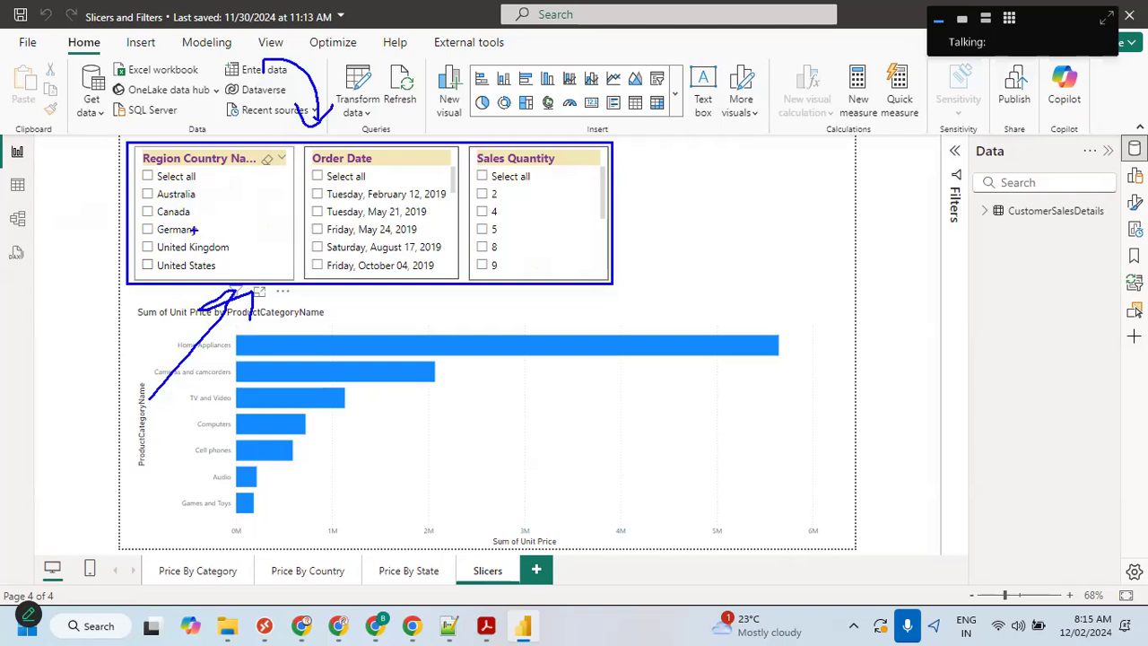
{"action": "left_click_drag", "start_coordinate": [261, 157], "coordinate": [138, 154]}
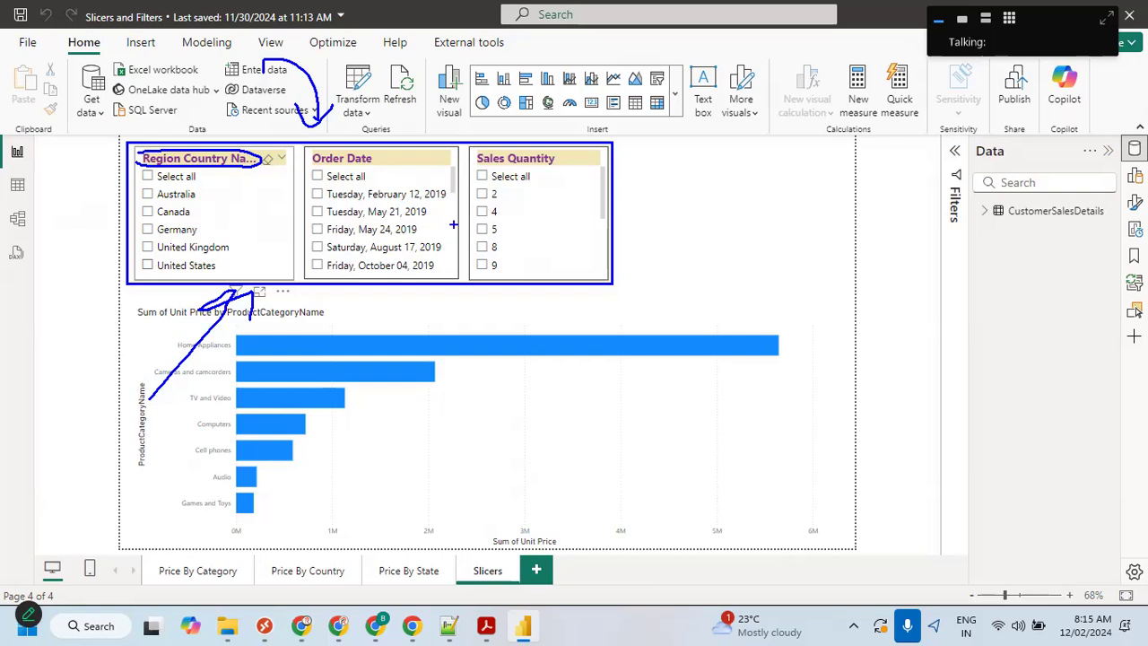
{"action": "left_click_drag", "start_coordinate": [320, 232], "coordinate": [394, 190]}
{"action": "left_click_drag", "start_coordinate": [485, 229], "coordinate": [535, 192]}
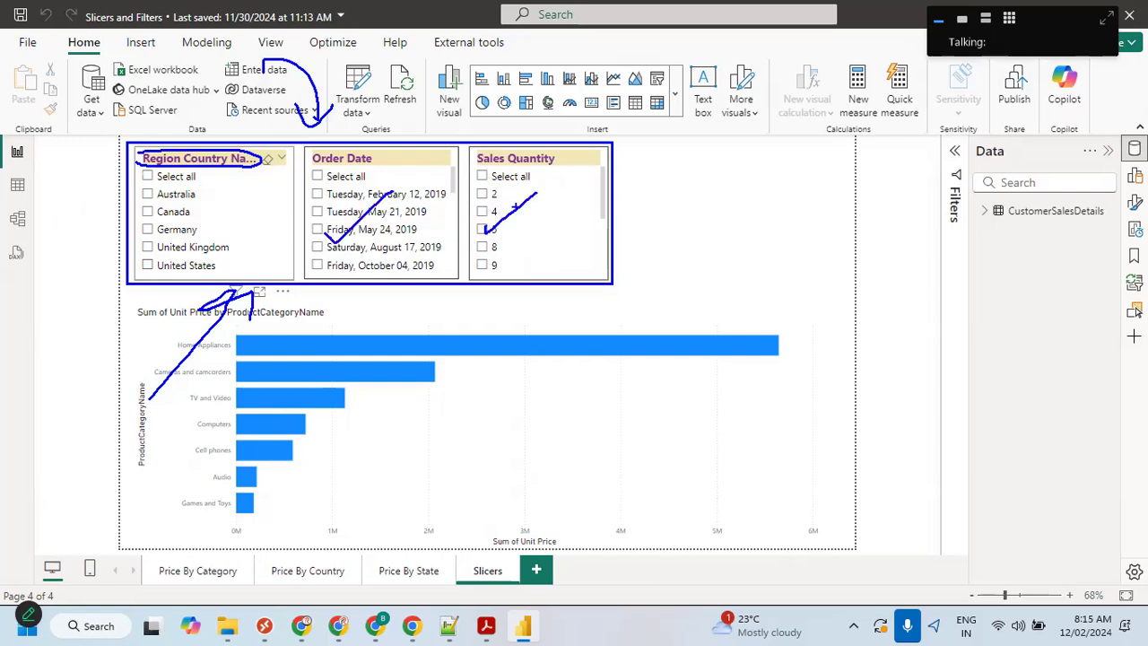
{"action": "mouse_move", "coordinate": [396, 150]}
{"action": "left_mouse_down"}
{"action": "mouse_move", "coordinate": [302, 152]}
{"action": "mouse_move", "coordinate": [427, 154]}
{"action": "left_mouse_up"}
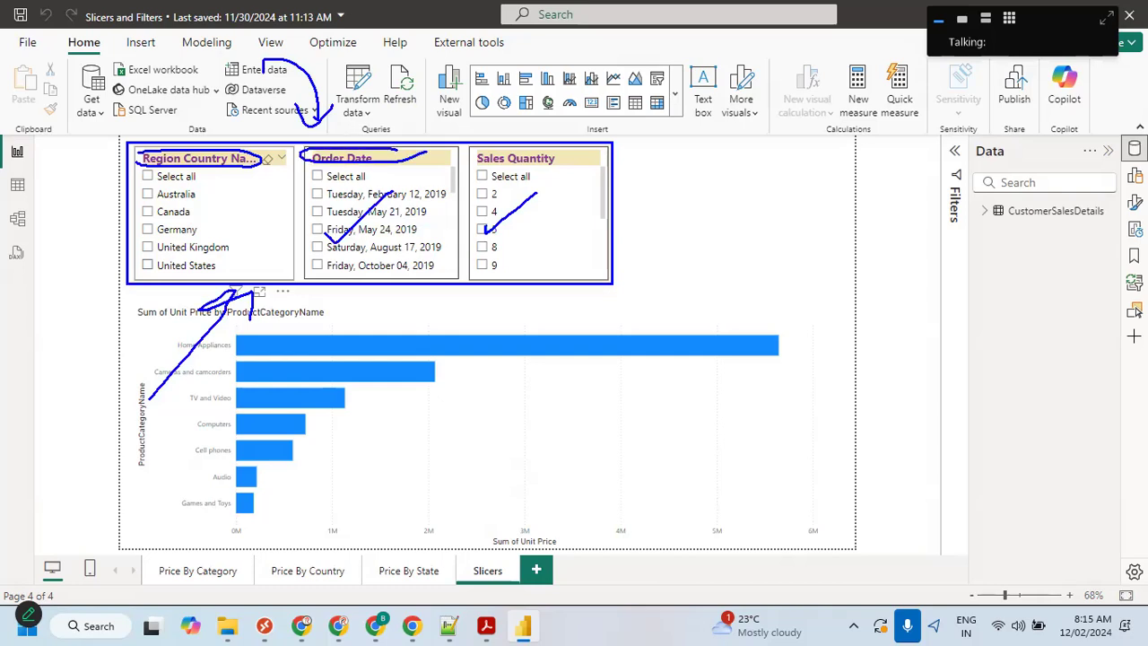
{"action": "mouse_move", "coordinate": [610, 159]}
{"action": "left_mouse_down"}
{"action": "mouse_move", "coordinate": [475, 172]}
{"action": "mouse_move", "coordinate": [580, 158]}
{"action": "left_mouse_up"}
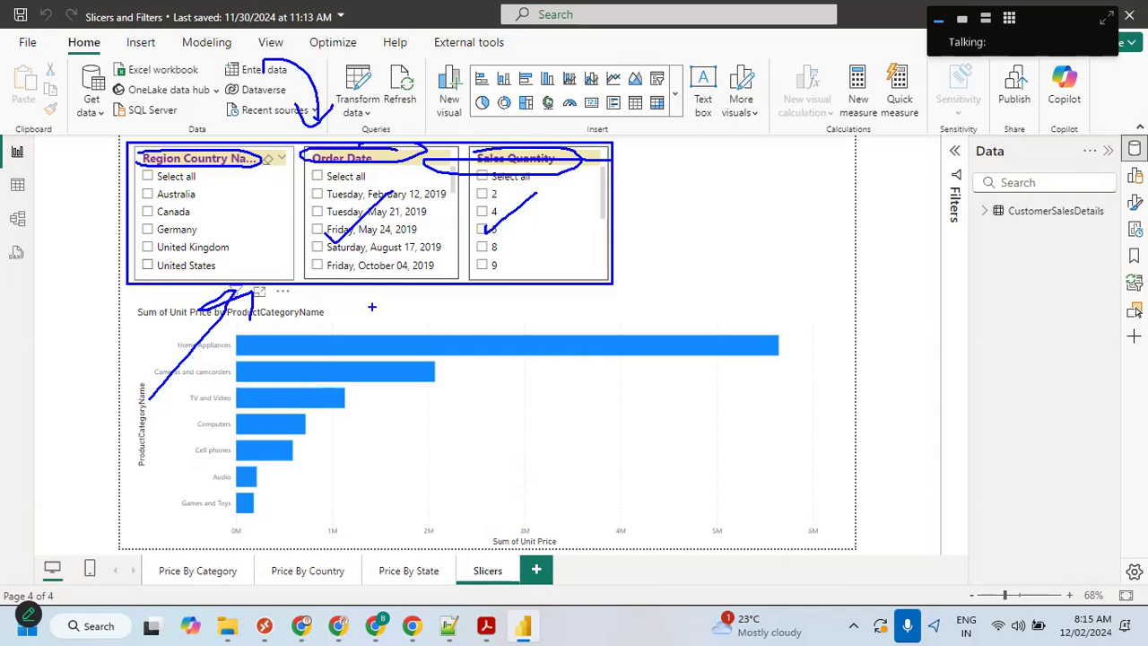
{"action": "key", "text": "Escape"}
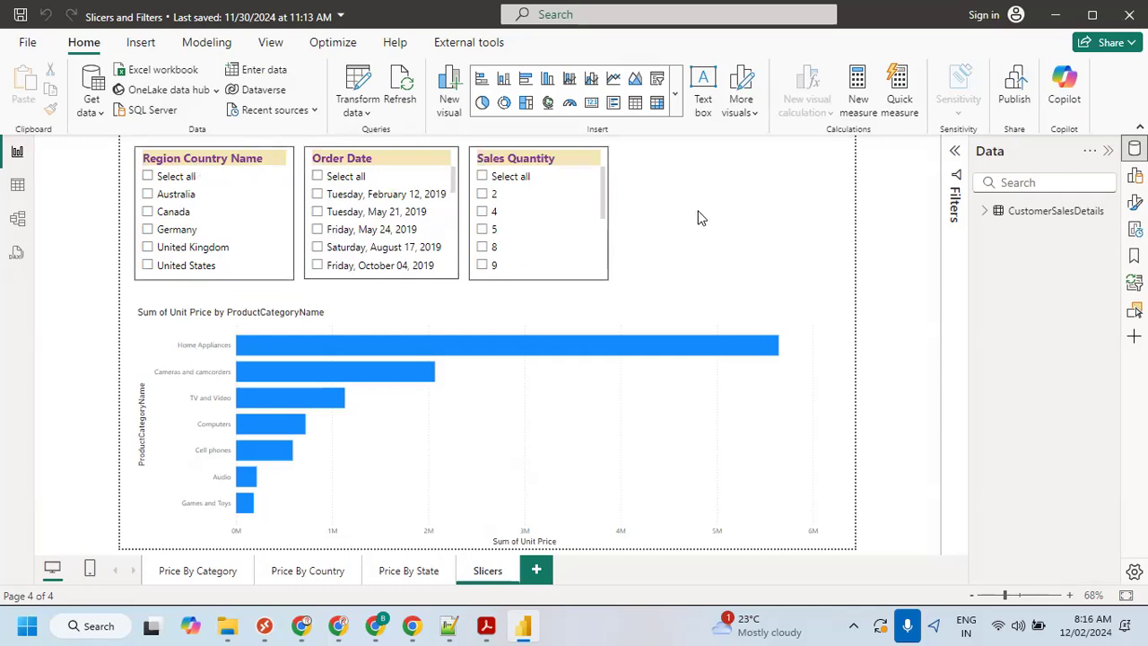
- Switch to the syllabus PDF in Acrobat, circle the Sync Slicers topic under Day-4 and clear the mark
{"action": "key", "text": "alt+Tab"}
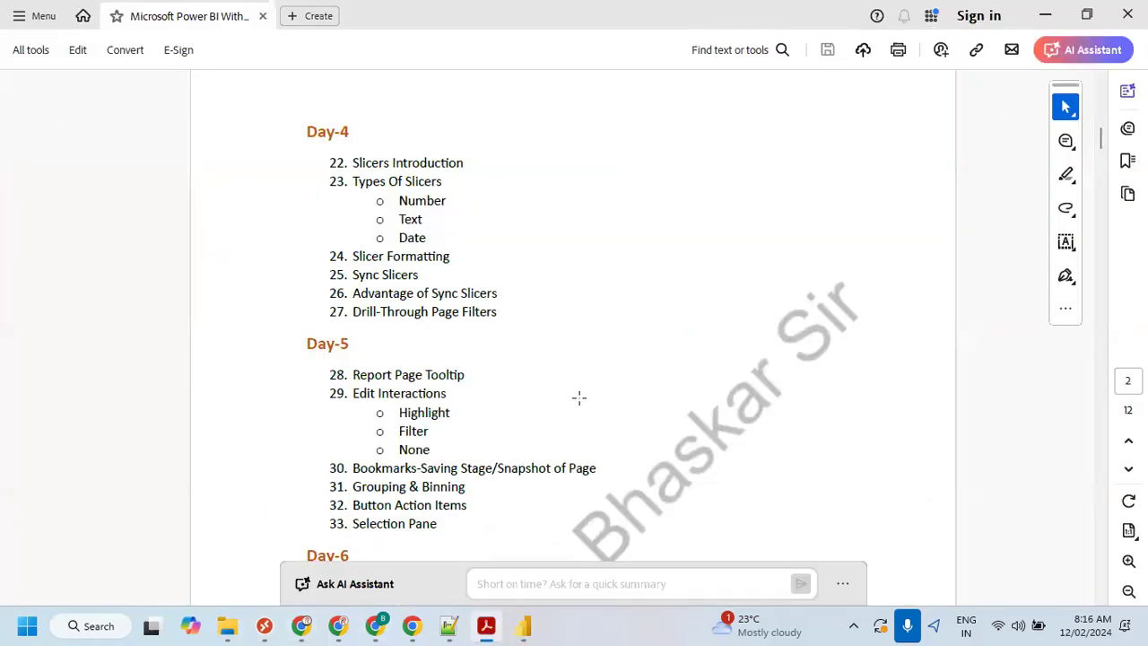
{"action": "key", "text": "ctrl+2"}
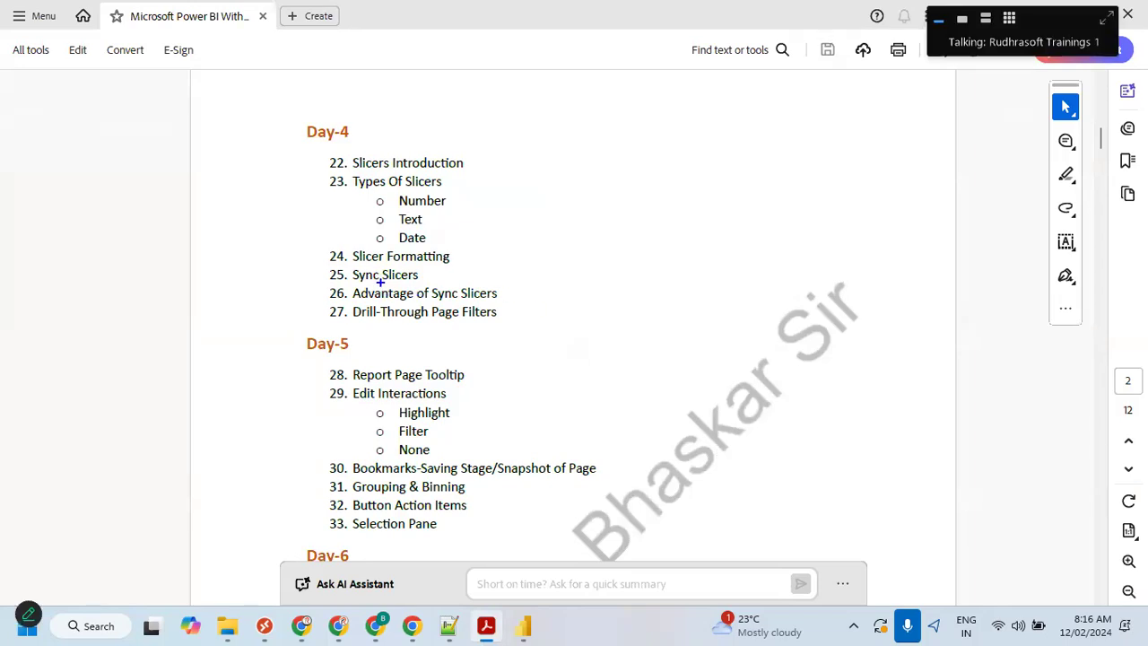
{"action": "mouse_move", "coordinate": [312, 289]}
{"action": "left_mouse_down"}
{"action": "mouse_move", "coordinate": [417, 285]}
{"action": "mouse_move", "coordinate": [367, 263]}
{"action": "mouse_move", "coordinate": [294, 287]}
{"action": "left_mouse_up"}
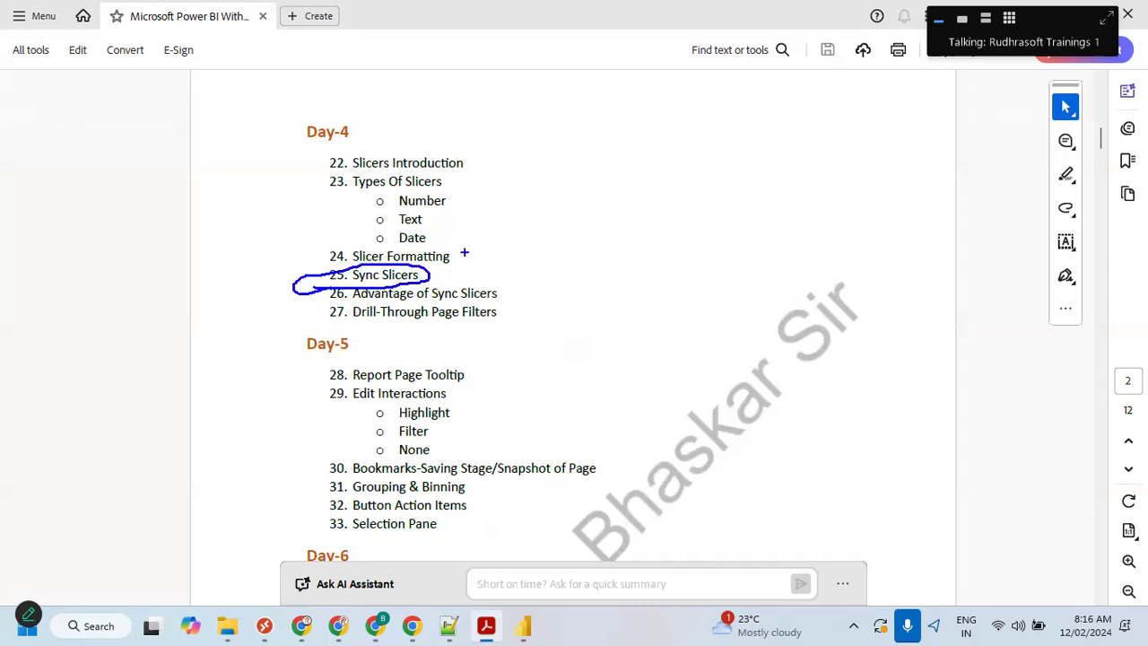
{"action": "key", "text": "Escape"}
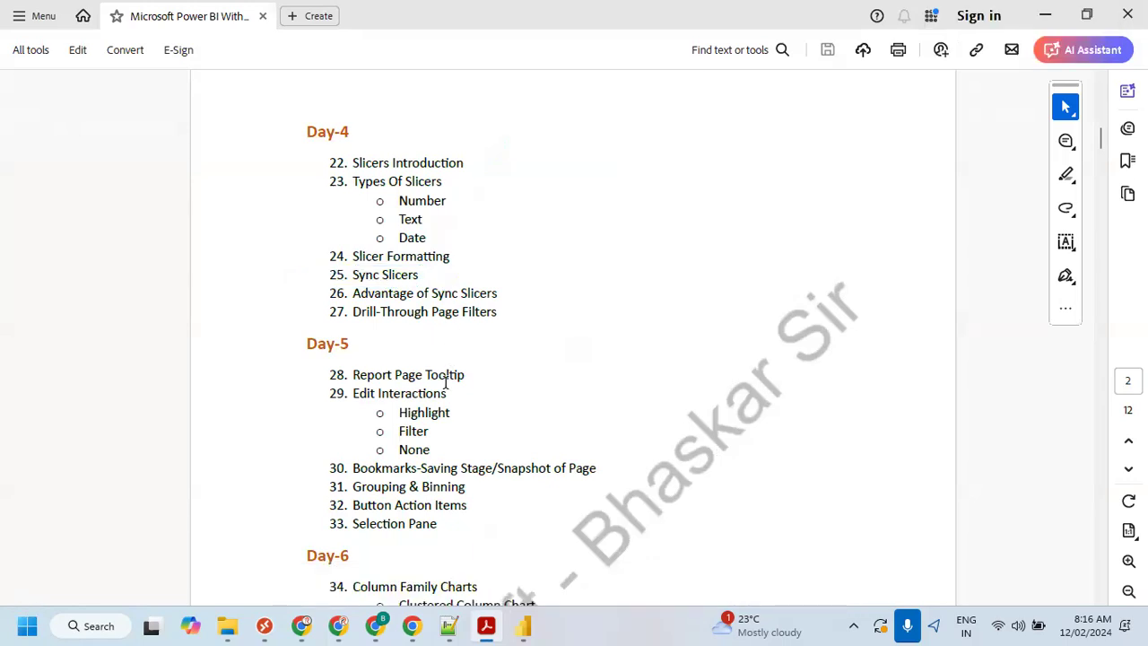
- Return to Power BI, view the Price By Category, Price By Country and Price By State pages, and temporarily frame the page names
{"action": "key", "text": "alt+Tab"}
{"action": "left_click", "coordinate": [203, 575]}
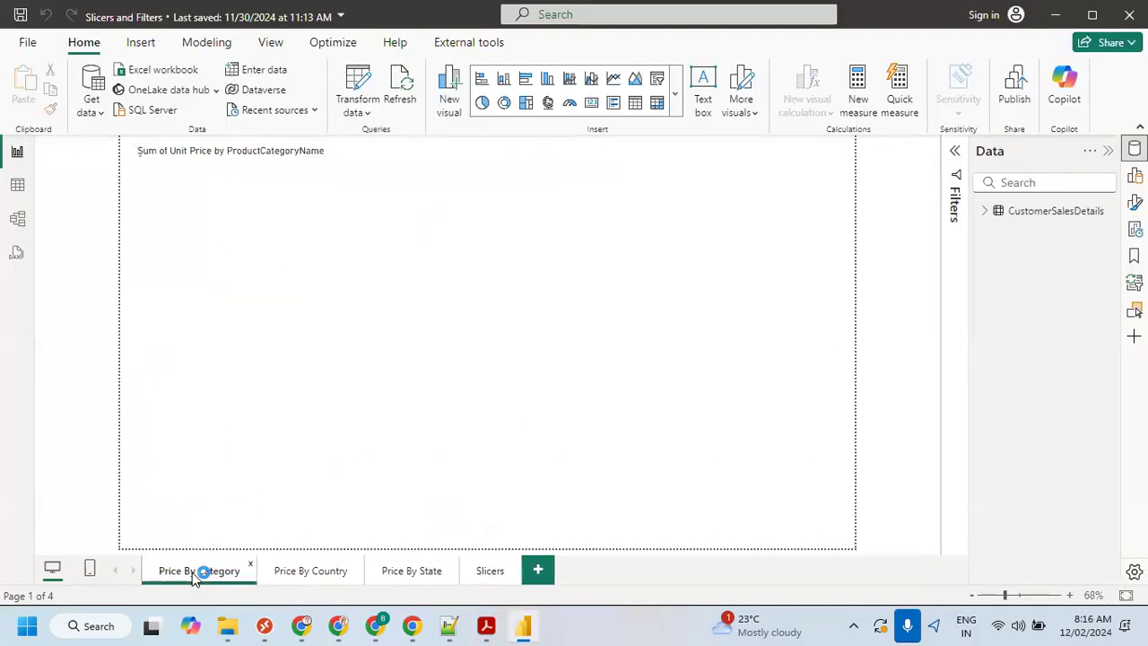
{"action": "left_click", "coordinate": [283, 576]}
{"action": "left_click", "coordinate": [399, 576]}
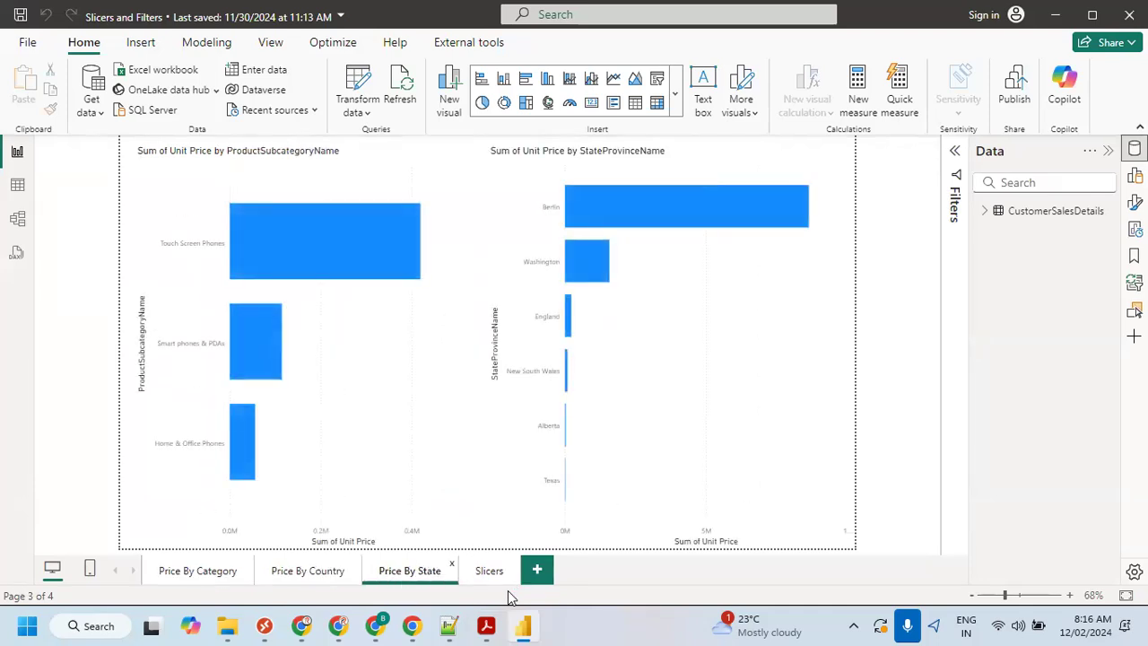
{"action": "mouse_move", "coordinate": [139, 555]}
{"action": "left_mouse_down"}
{"action": "mouse_move", "coordinate": [600, 587]}
{"action": "mouse_move", "coordinate": [969, 587]}
{"action": "left_mouse_up"}
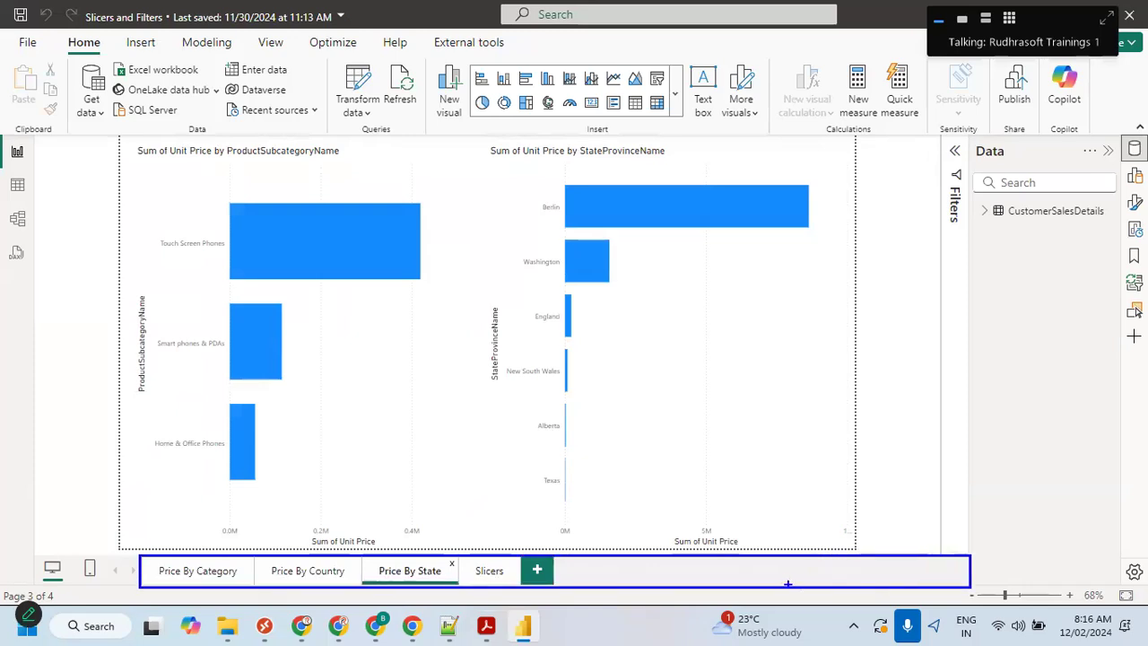
{"action": "key", "text": "Escape"}
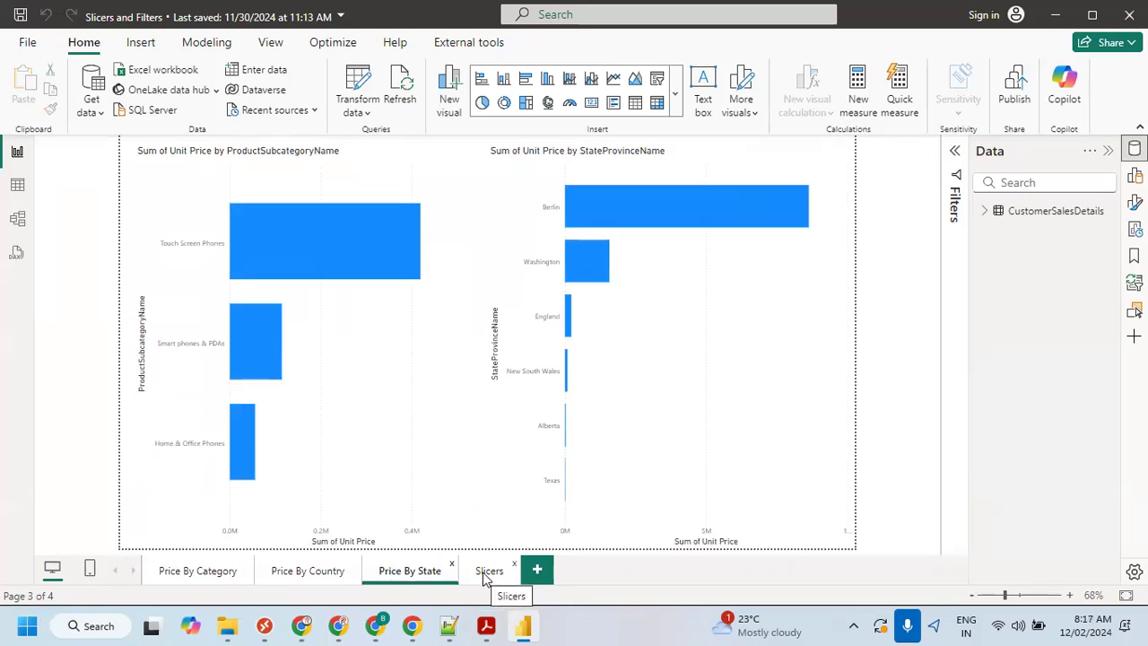
- Show the Slicers page and select its Order Date and Region Country Name slicers in turn
{"action": "left_click", "coordinate": [488, 571]}
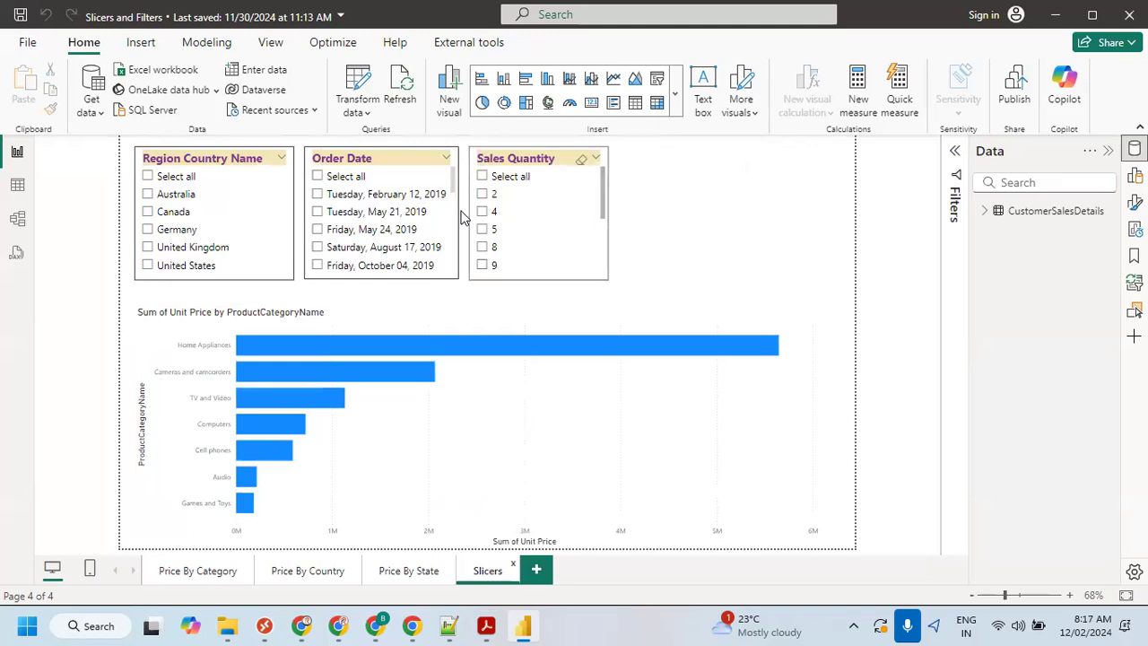
{"action": "left_click", "coordinate": [390, 160]}
{"action": "left_click", "coordinate": [229, 159]}
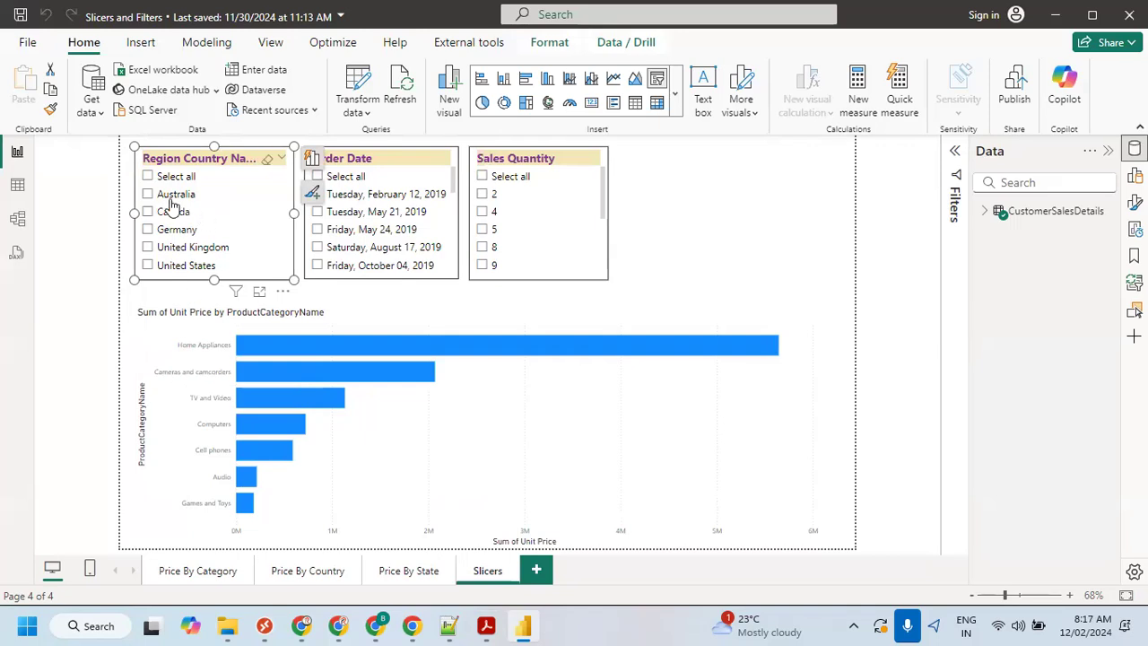
- Switch to the Notepad++ notes and add the heading "Requirement:" on line 97
{"action": "left_click", "coordinate": [449, 625]}
{"action": "left_click", "coordinate": [149, 171]}
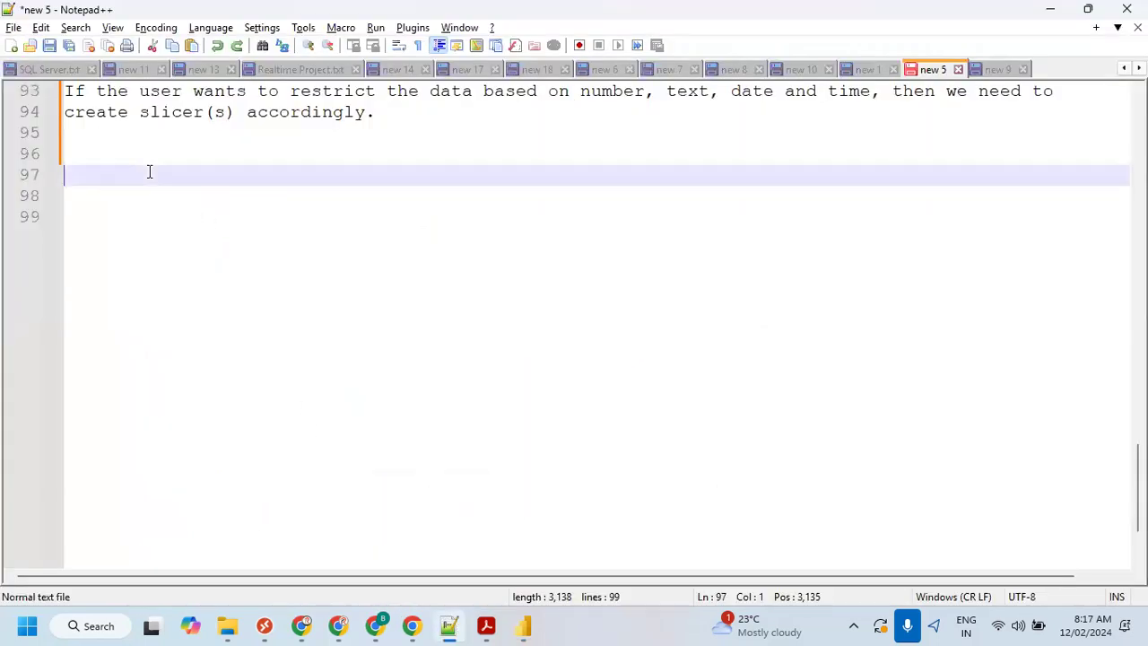
{"action": "type", "text": "Requirement:"}
{"action": "key", "text": "Return"}
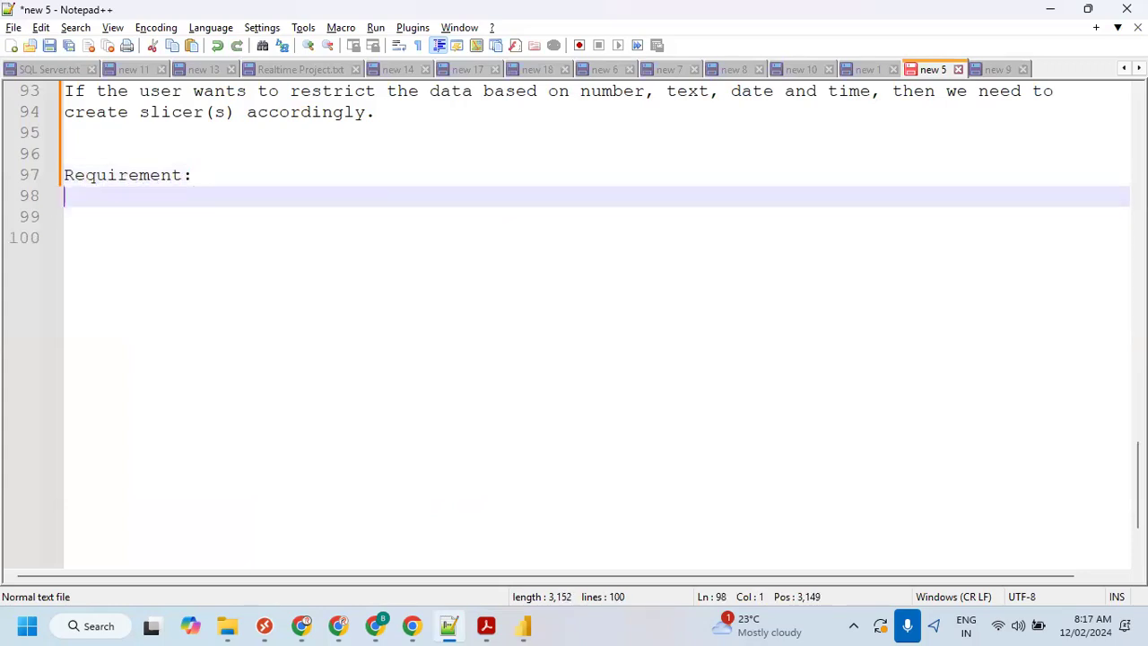
- Write the first requirement under the heading: "User may ask to kee the slicers in the all the pages."
{"action": "type", "text": "User may as"}
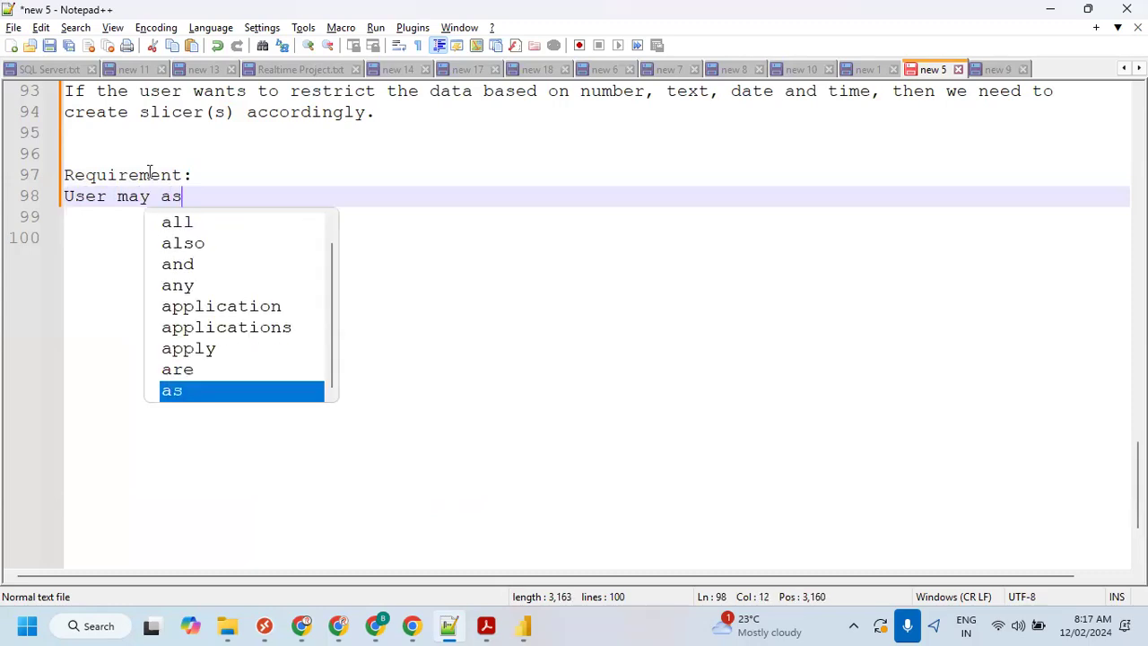
{"action": "type", "text": "k to kee p"}
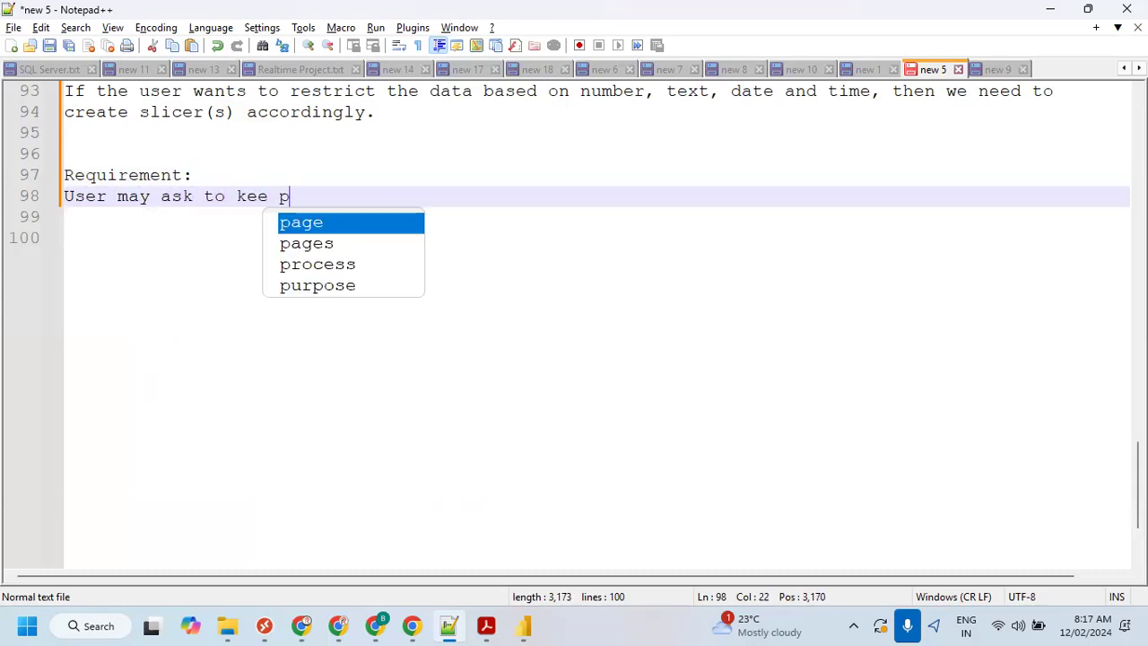
{"action": "key", "text": "BackSpace"}
{"action": "type", "text": "the slic"}
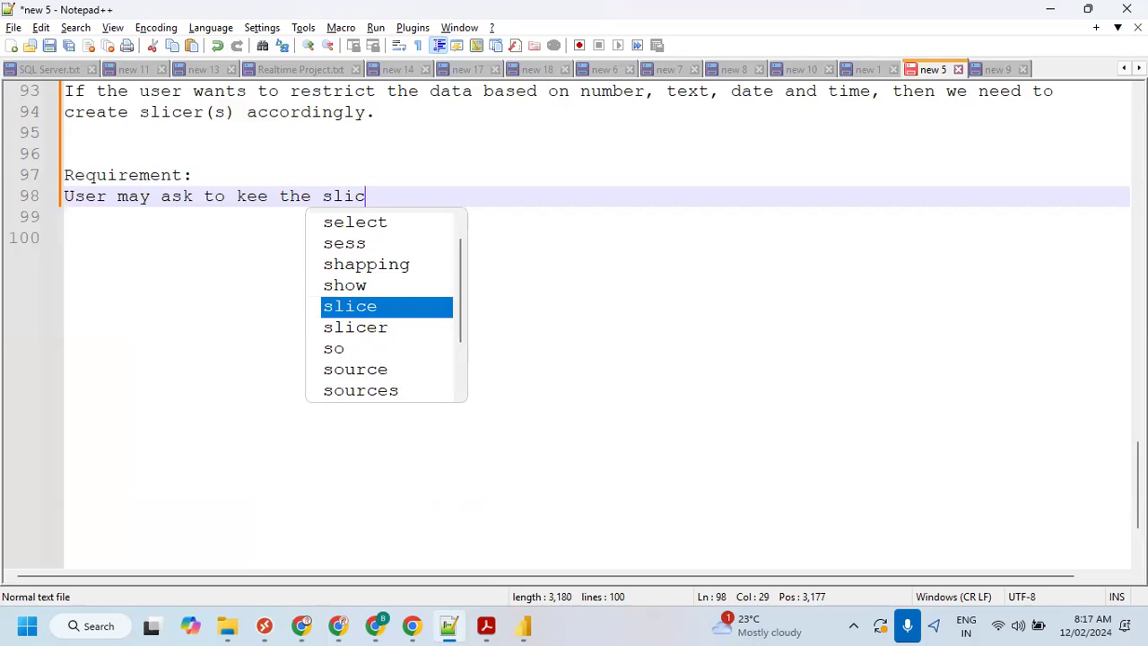
{"action": "type", "text": "ers in "}
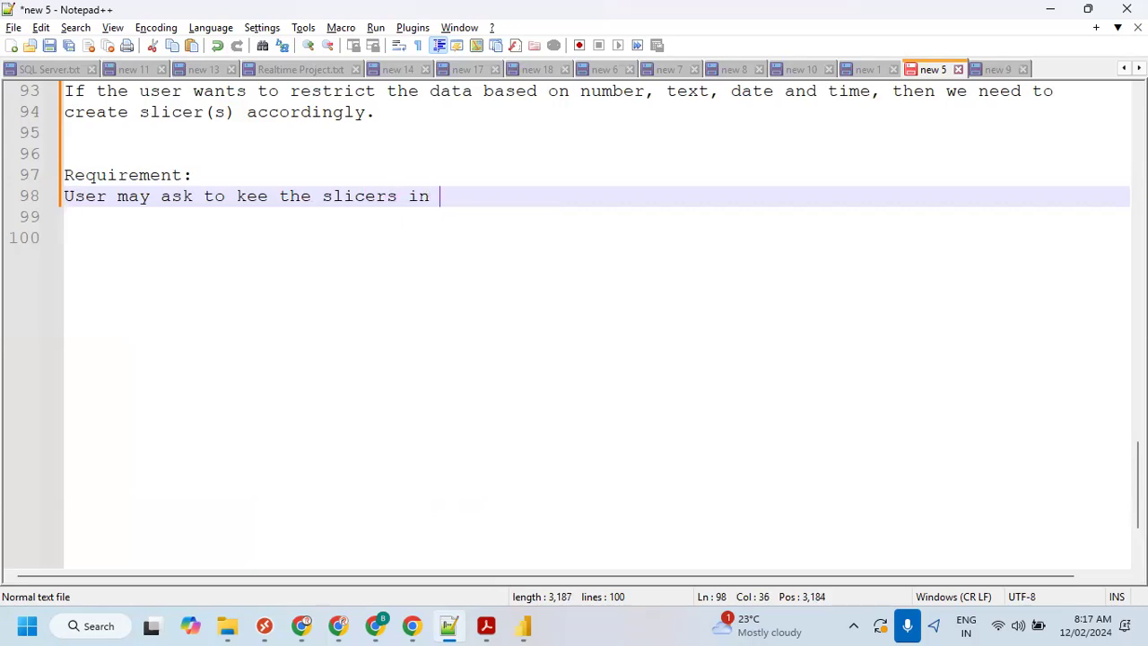
{"action": "type", "text": "the all the pages"}
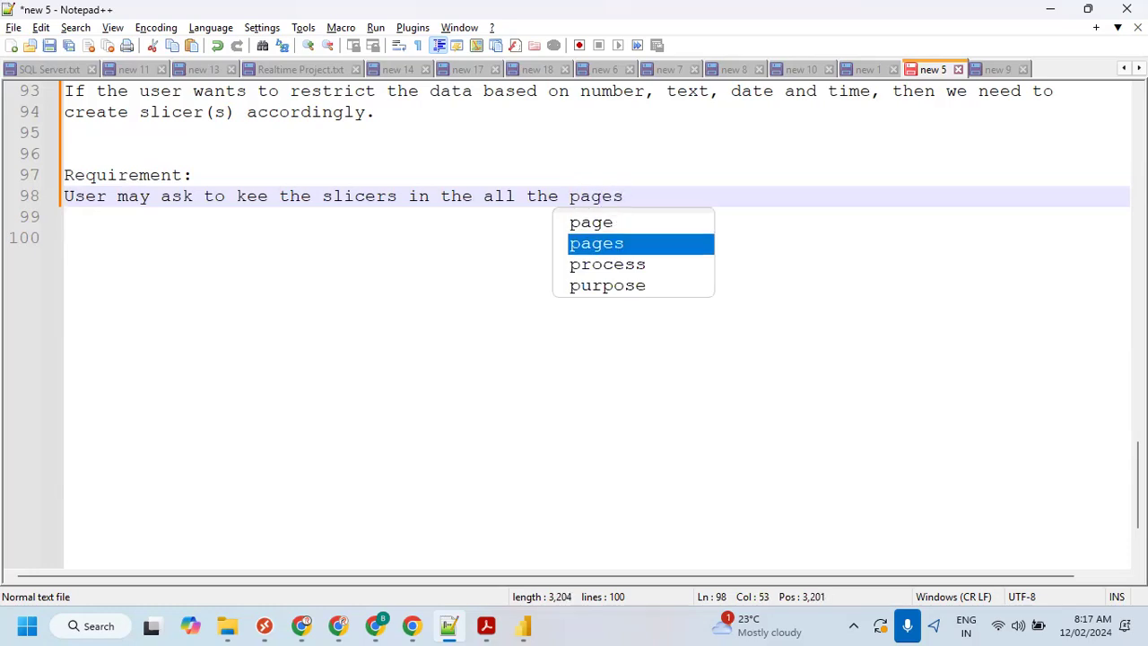
{"action": "type", "text": "."}
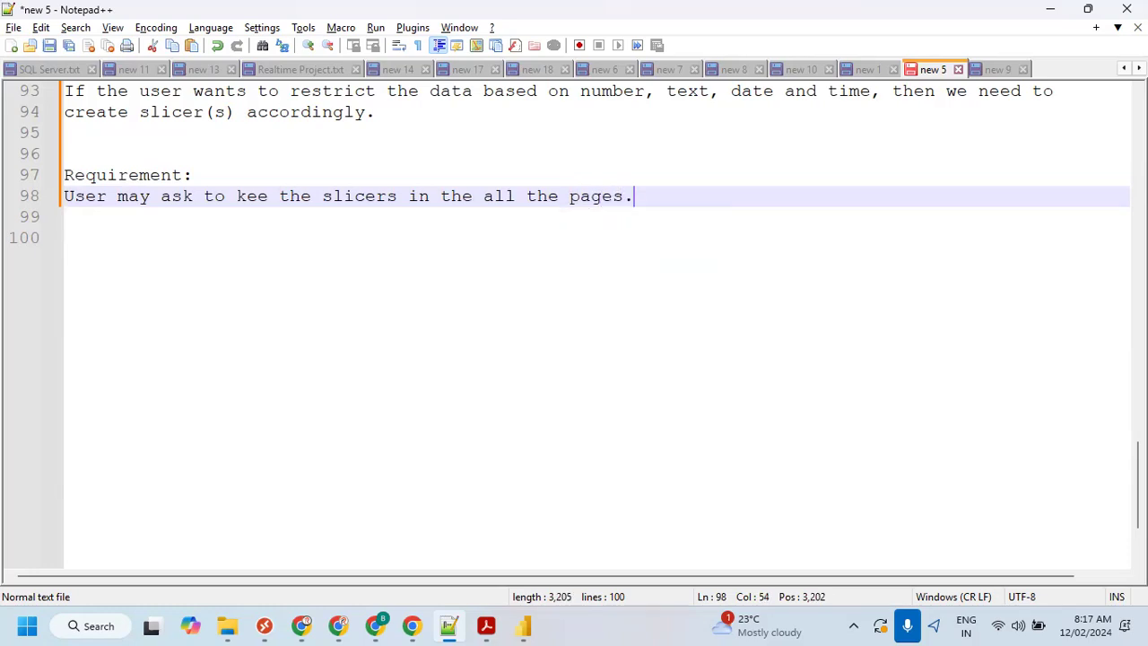
- Add a second requirement on line 99: "User may ask to keep the slicers in one page and sync with other pages."
{"action": "key", "text": "Return"}
{"action": "type", "text": "User may ask to keep t"}
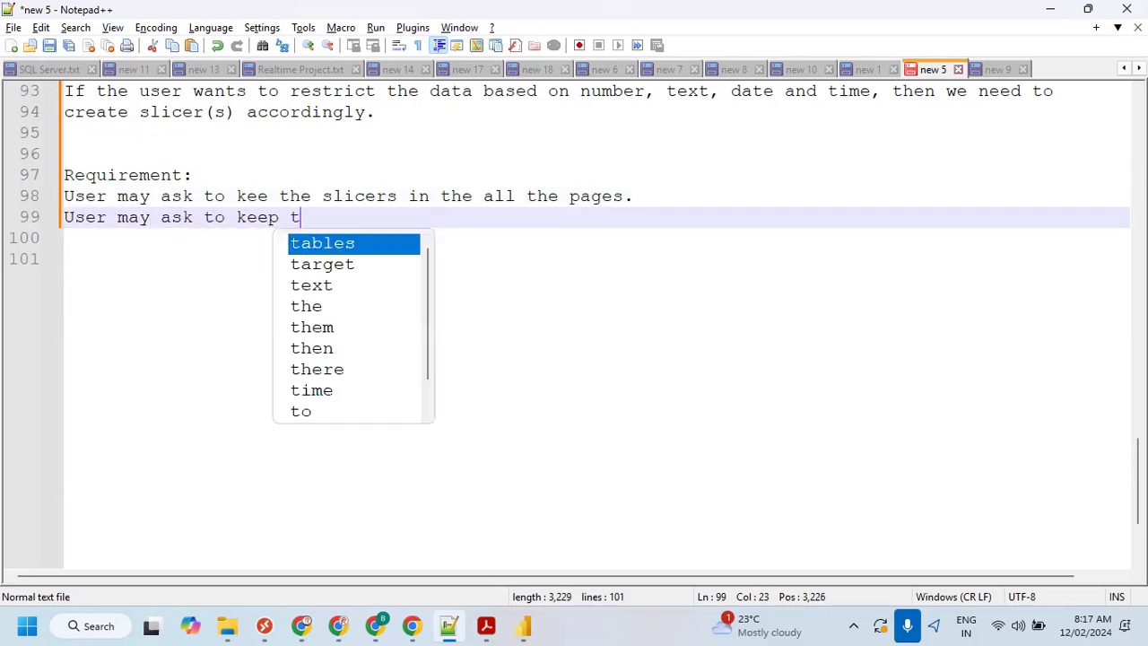
{"action": "type", "text": "he slicers in once p"}
{"action": "key", "text": "BackSpace"}
{"action": "key", "text": "BackSpace"}
{"action": "key", "text": "BackSpace"}
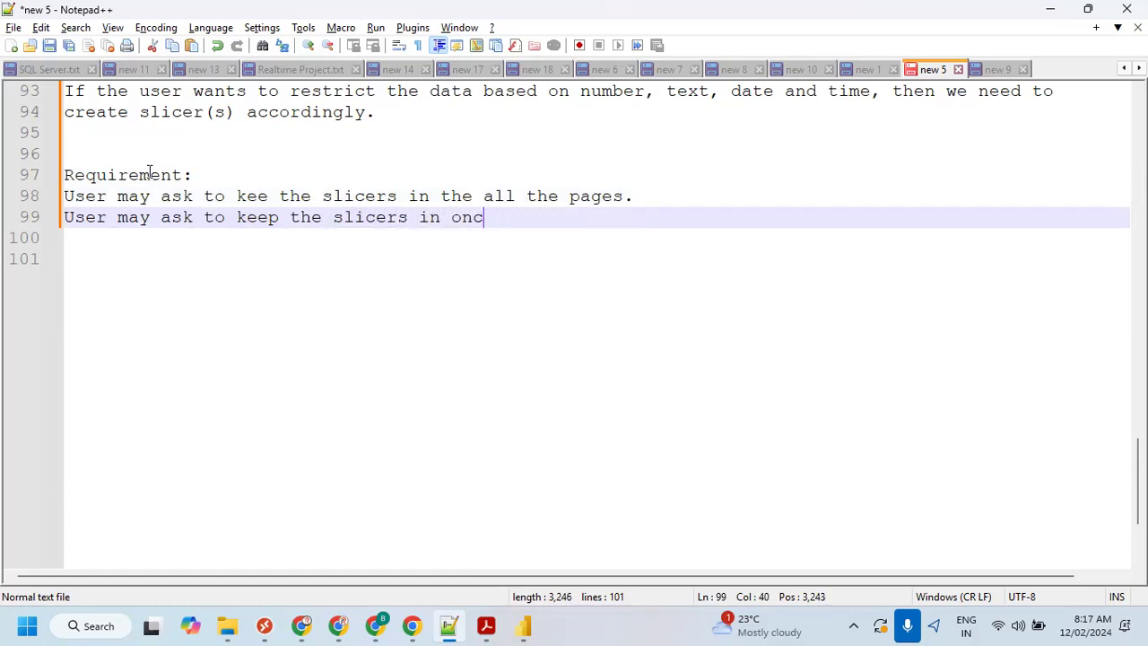
{"action": "type", "text": "e page w"}
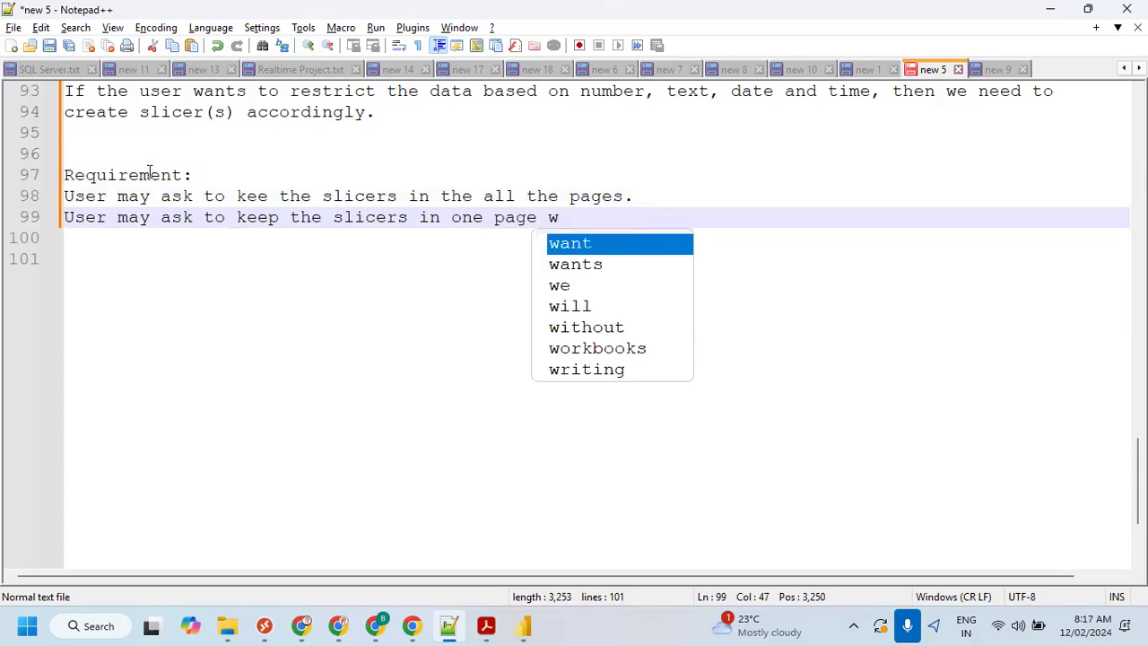
{"action": "key", "text": "BackSpace"}
{"action": "type", "text": "and "}
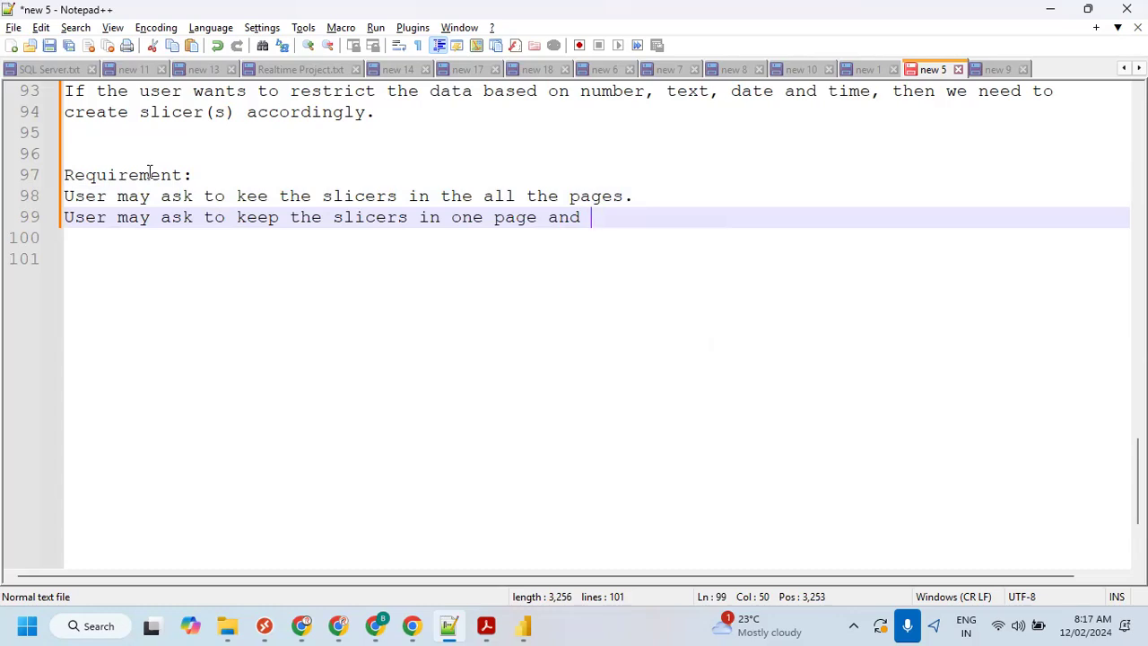
{"action": "type", "text": "sync with othe"}
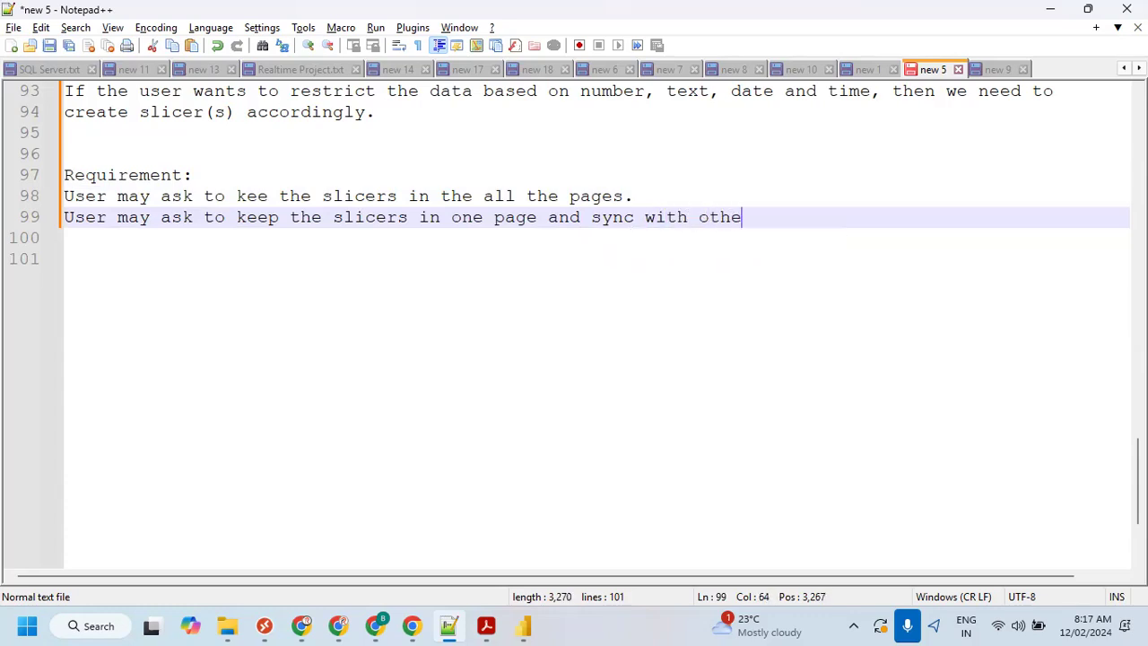
{"action": "type", "text": "r pages."}
- Correct "kee" to "keep" in the first requirement on line 98 and highlight that line
{"action": "left_click", "coordinate": [268, 197]}
{"action": "type", "text": "p"}
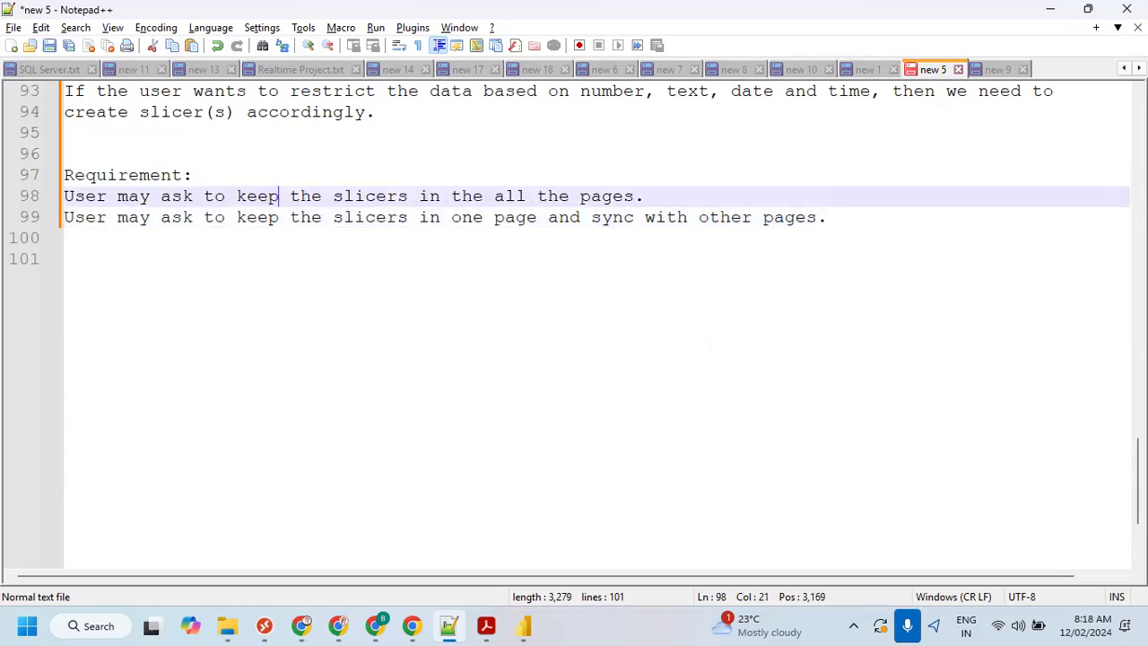
{"action": "left_click", "coordinate": [349, 216]}
{"action": "left_click_drag", "start_coordinate": [647, 195], "coordinate": [32, 193]}
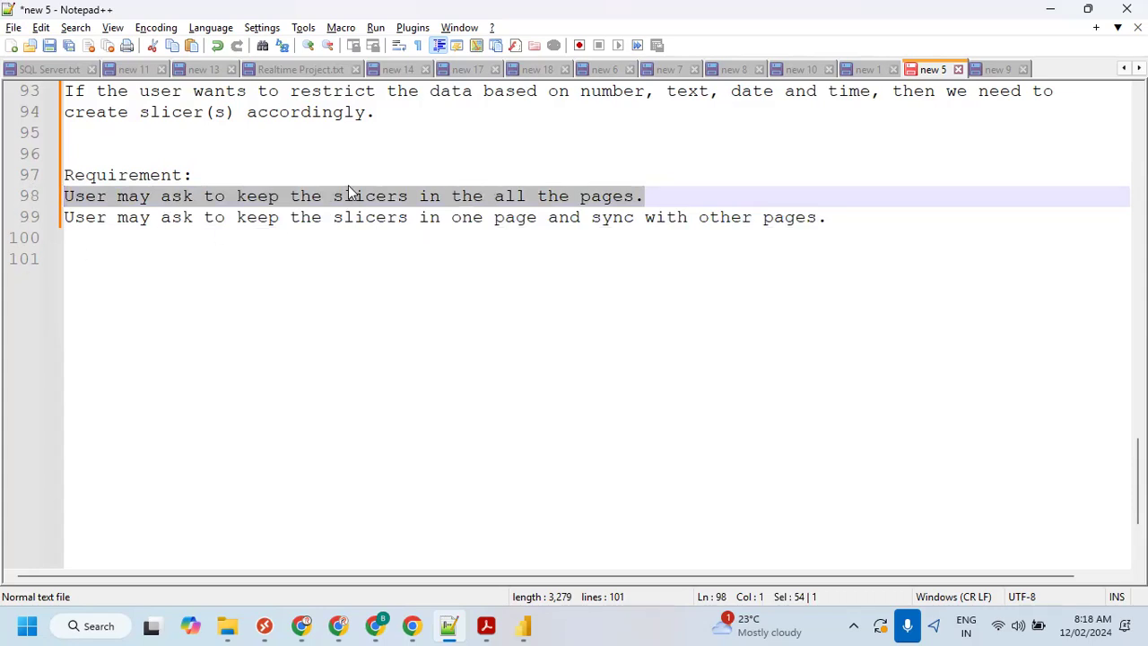
- Switch to Power BI, copy the Region Country Name slicer and paste it above the shortened chart on the Price By Category page
{"action": "left_click", "coordinate": [522, 625]}
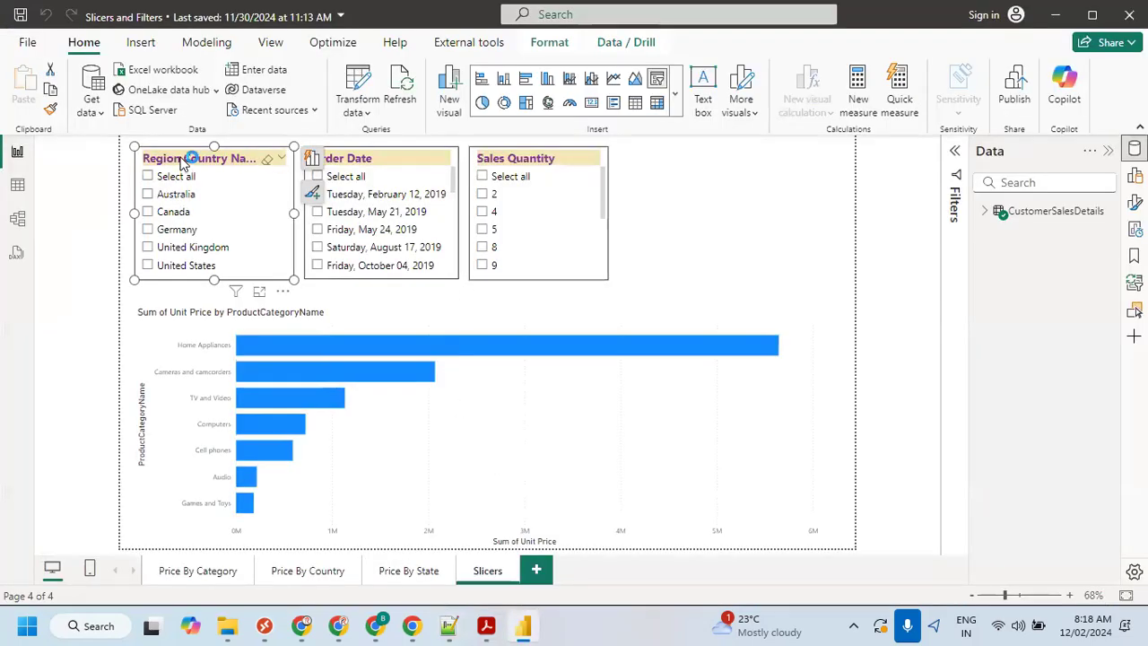
{"action": "left_click", "coordinate": [185, 574]}
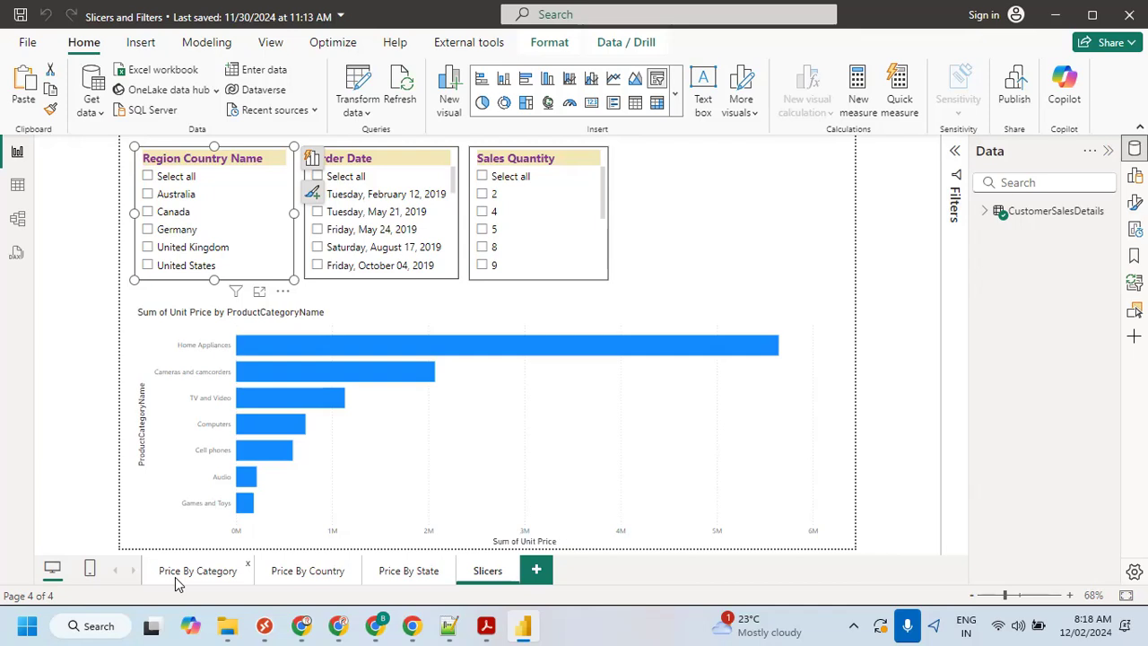
{"action": "left_click", "coordinate": [396, 168]}
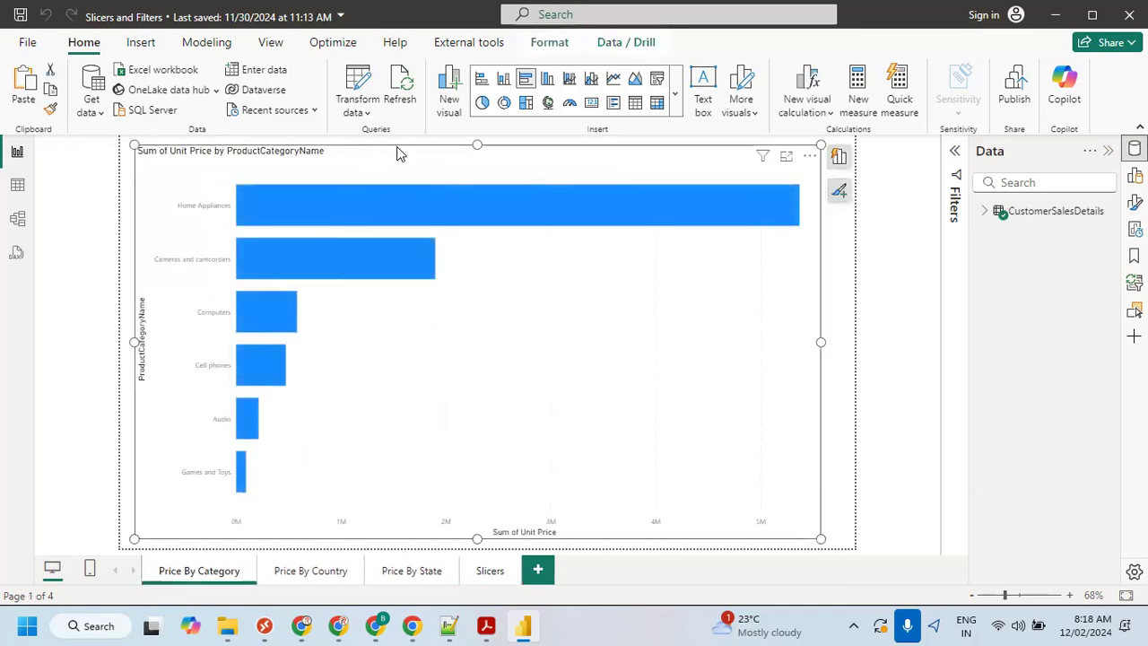
{"action": "left_click_drag", "start_coordinate": [480, 142], "coordinate": [483, 285]}
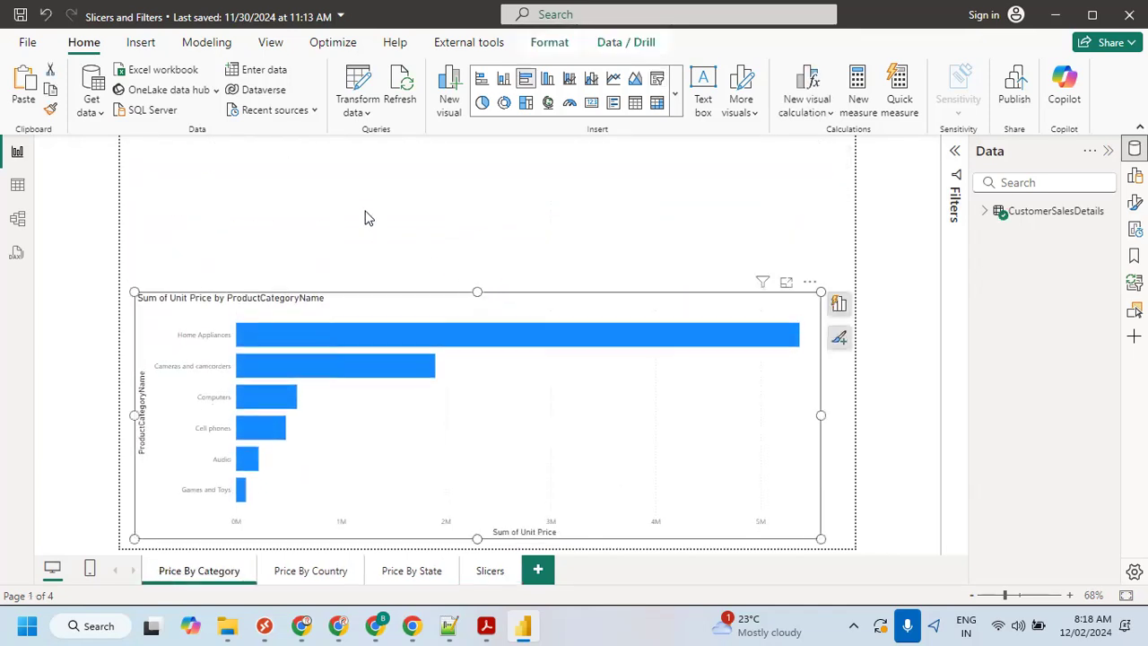
{"action": "left_click", "coordinate": [367, 218]}
{"action": "key", "text": "ctrl+v"}
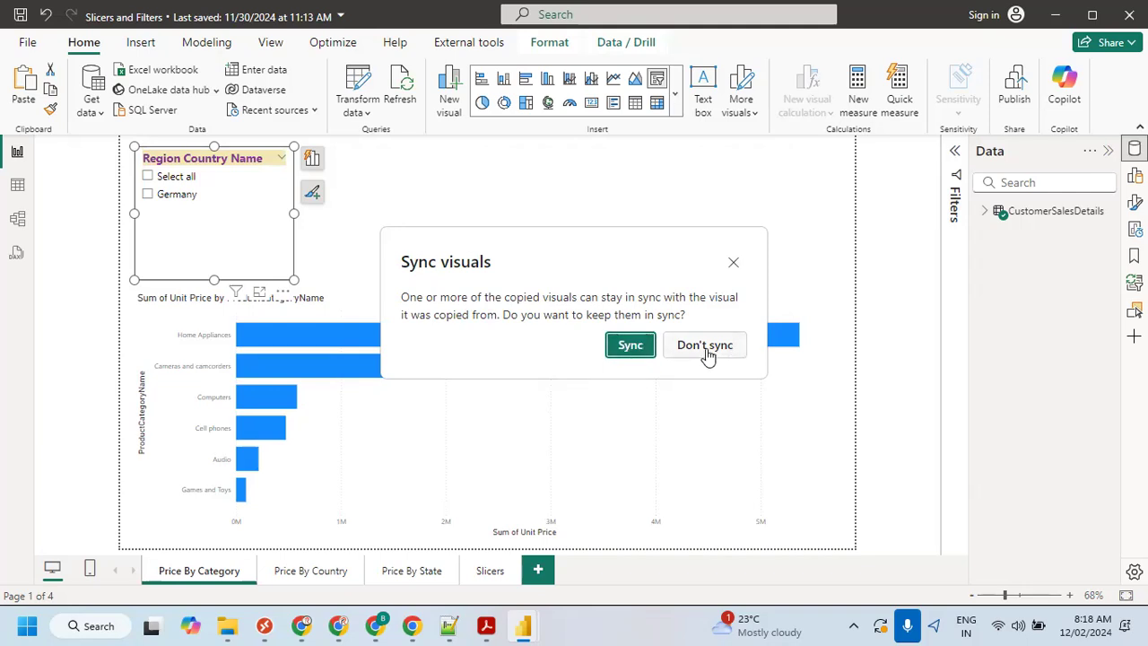
- Switch to the Notepad++ notes and extend the first requirement on line 98 with "and do not sync" before the full stop
{"action": "mouse_move", "coordinate": [448, 626]}
{"action": "left_click", "coordinate": [448, 626]}
{"action": "left_click_drag", "start_coordinate": [661, 196], "coordinate": [42, 199]}
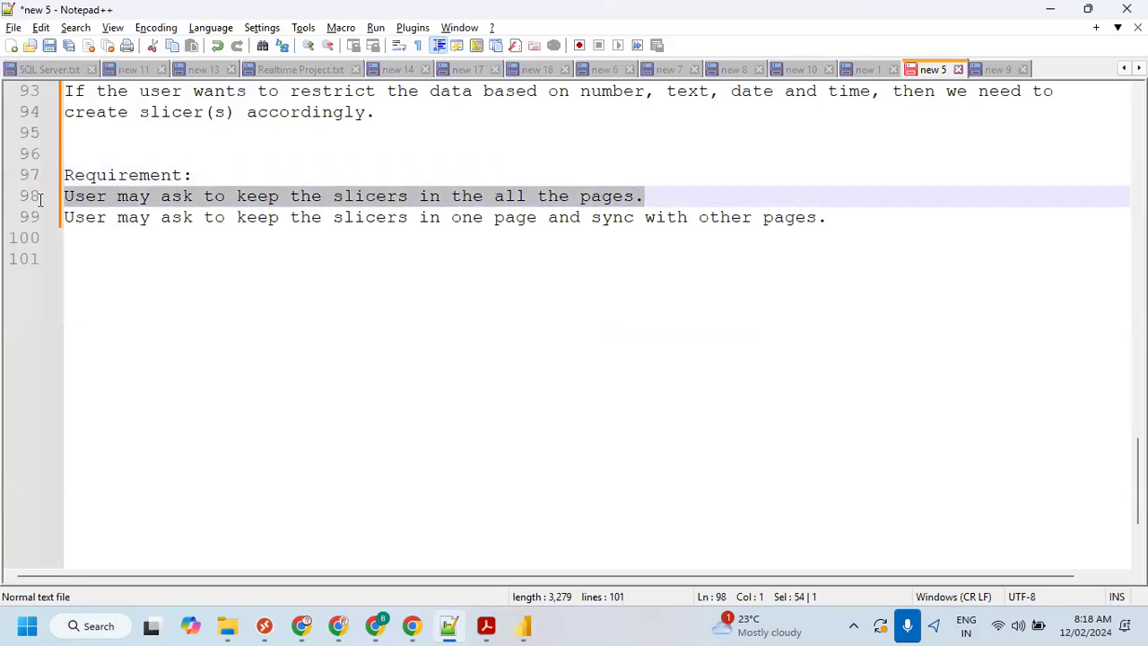
{"action": "left_click", "coordinate": [634, 199]}
{"action": "type", "text": "and don"}
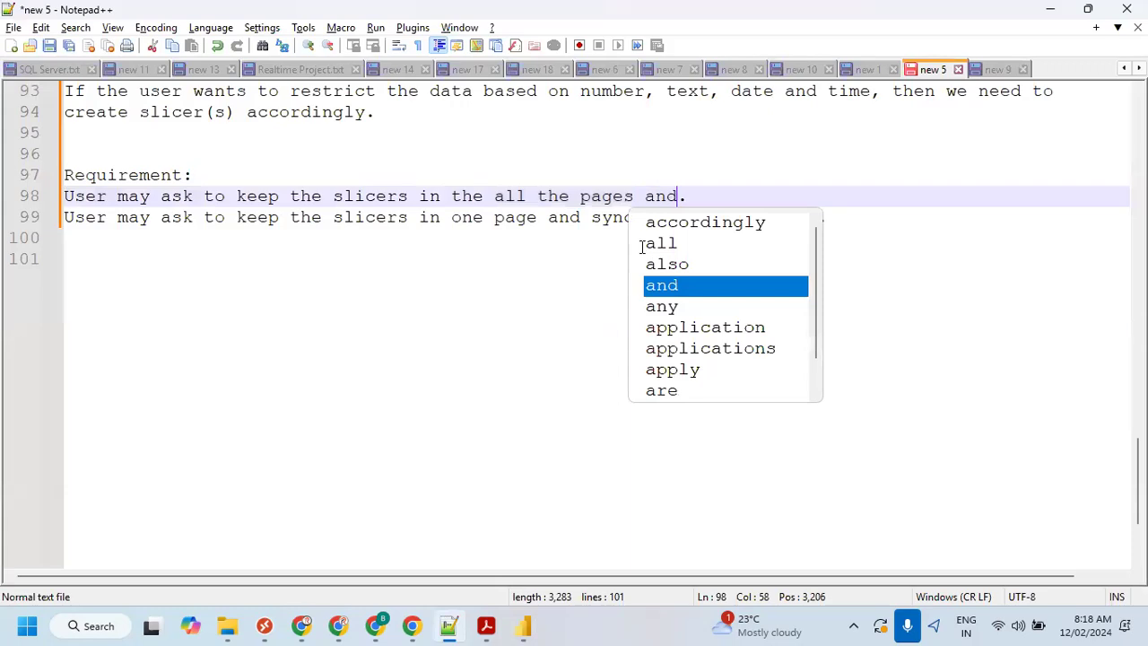
{"action": "key", "text": "BackSpace"}
{"action": "type", "text": "not sync"}
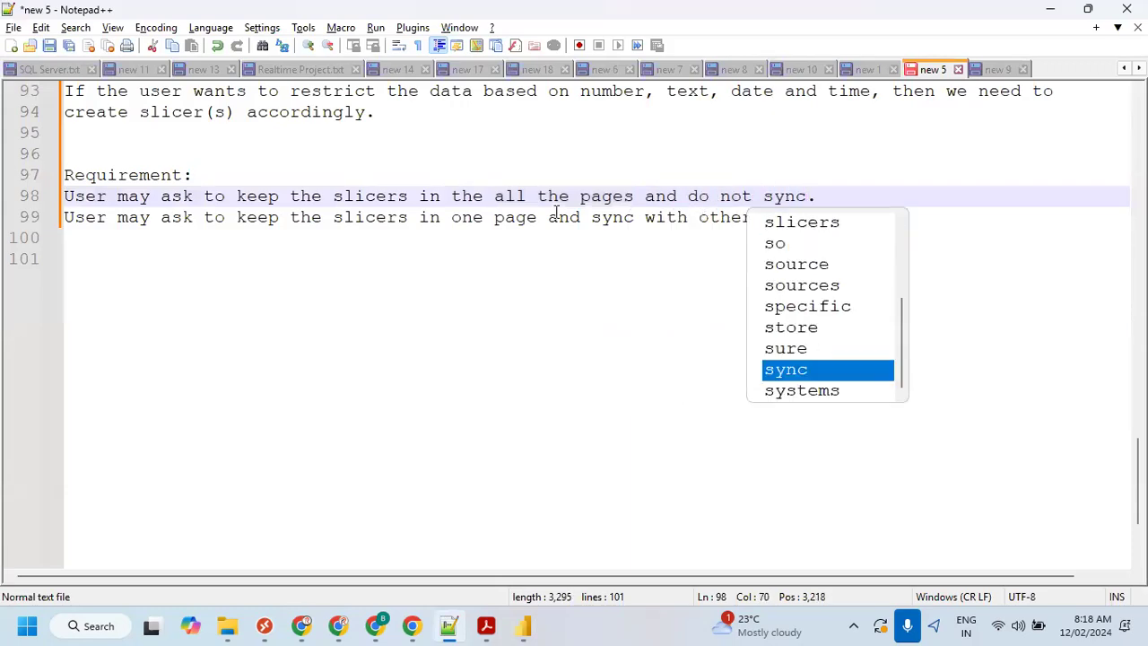
- Return to Power BI, choose not to sync the pasted Region Country Name slicer and reduce its height
{"action": "left_click", "coordinate": [482, 182]}
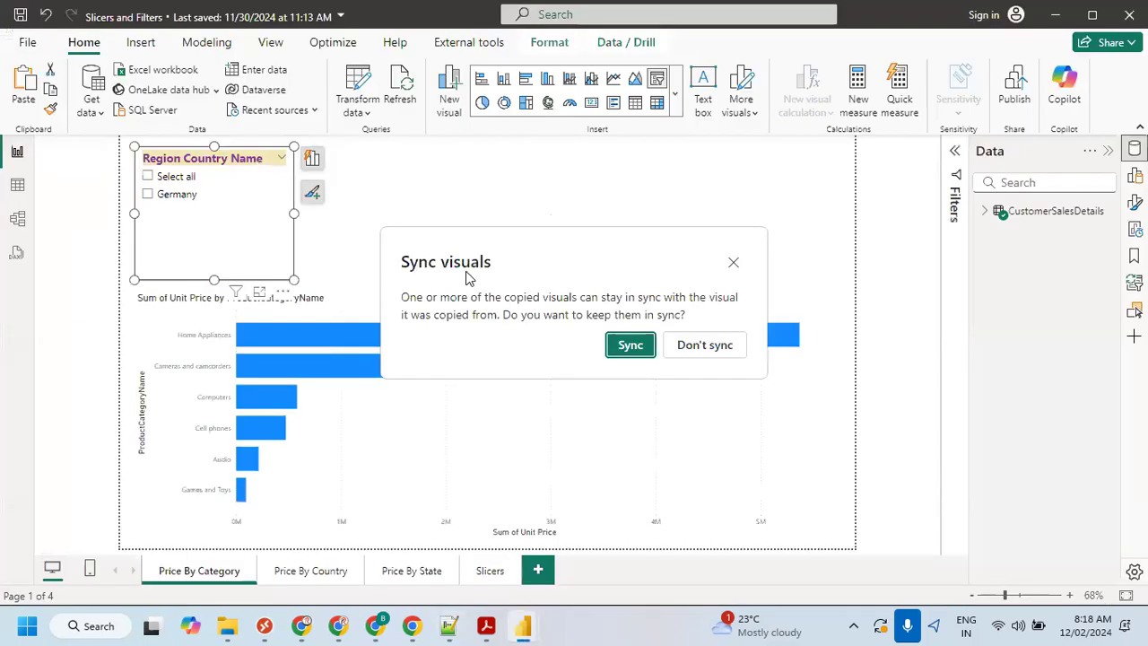
{"action": "left_click", "coordinate": [679, 349]}
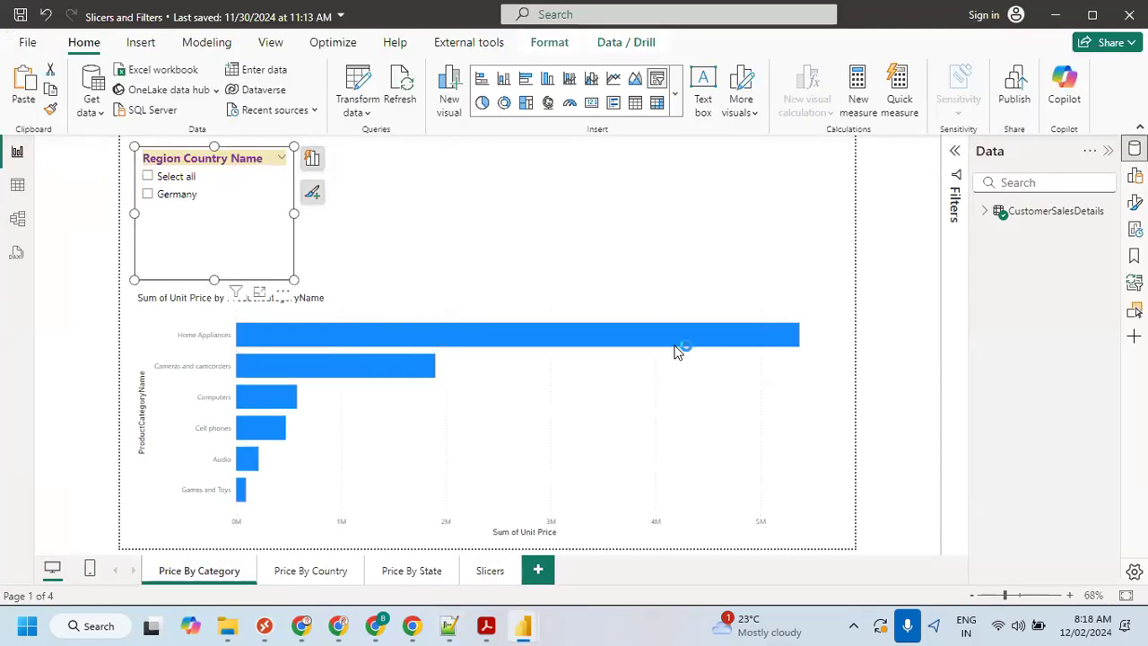
{"action": "left_click_drag", "start_coordinate": [213, 278], "coordinate": [213, 238]}
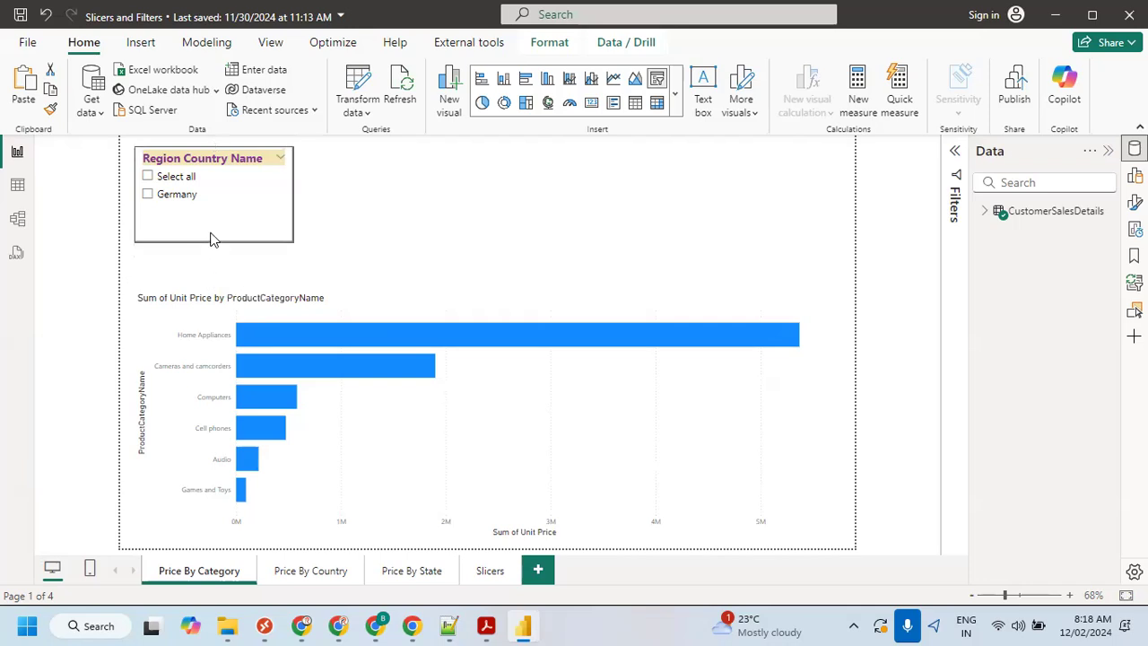
- On the Price By Country page, shorten the chart from above and add an unsynced copy of the Region Country Name slicer with reduced height
{"action": "left_click", "coordinate": [306, 578]}
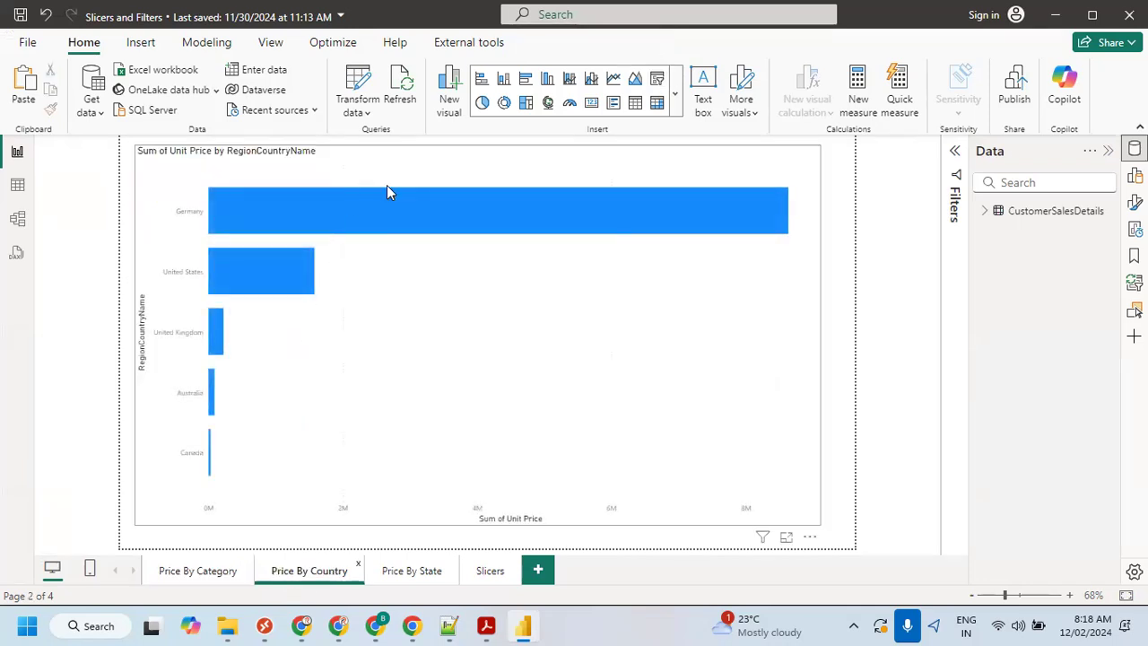
{"action": "left_click_drag", "start_coordinate": [497, 153], "coordinate": [478, 280]}
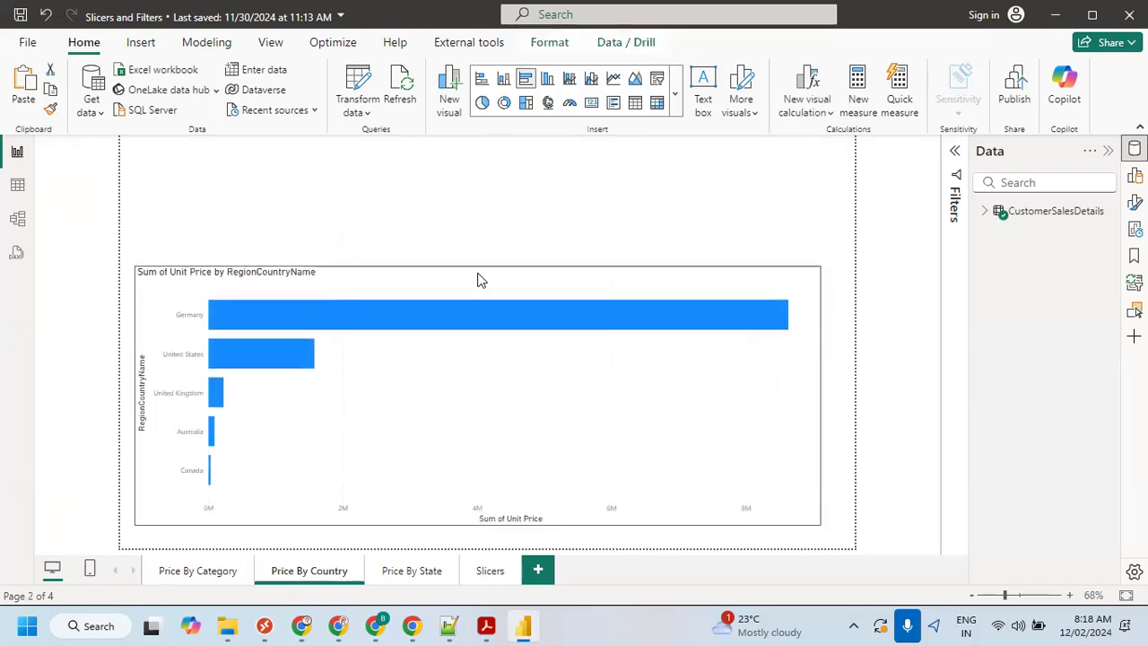
{"action": "left_click", "coordinate": [251, 145]}
{"action": "left_click", "coordinate": [23, 89]}
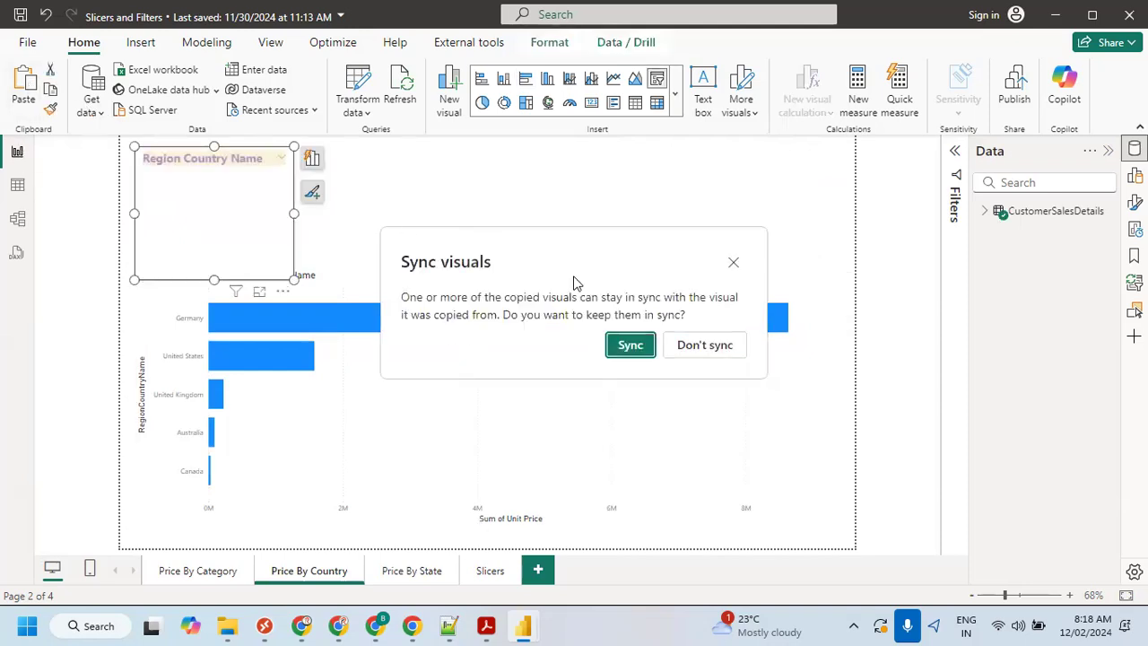
{"action": "left_click", "coordinate": [699, 347]}
{"action": "left_click_drag", "start_coordinate": [212, 278], "coordinate": [215, 253]}
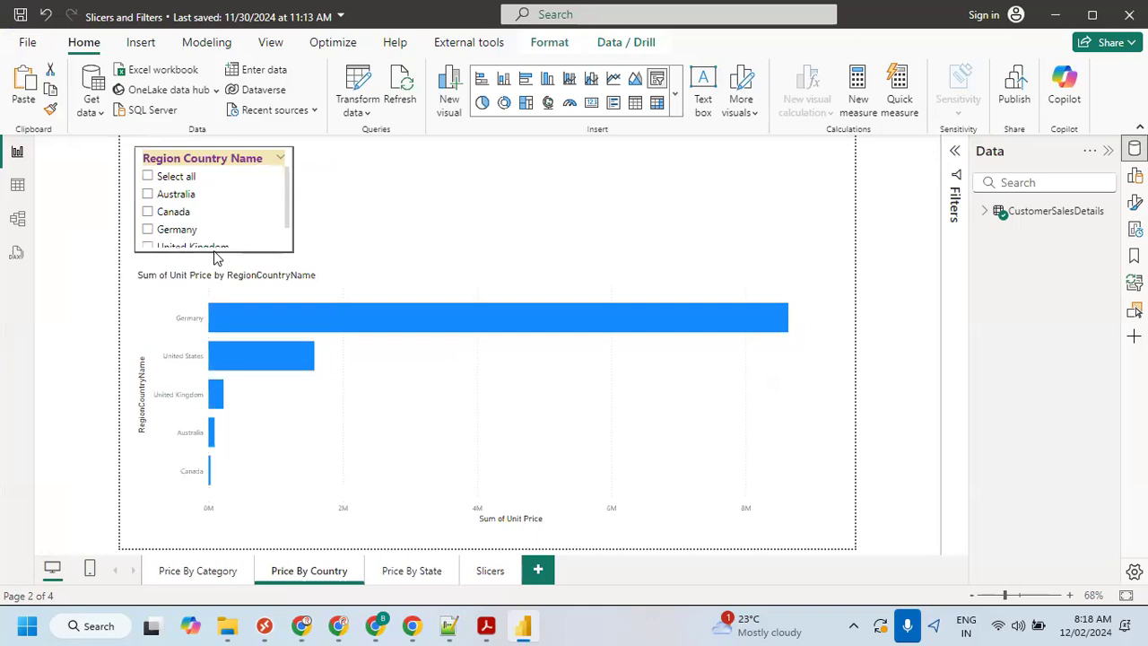
{"action": "left_click", "coordinate": [426, 221]}
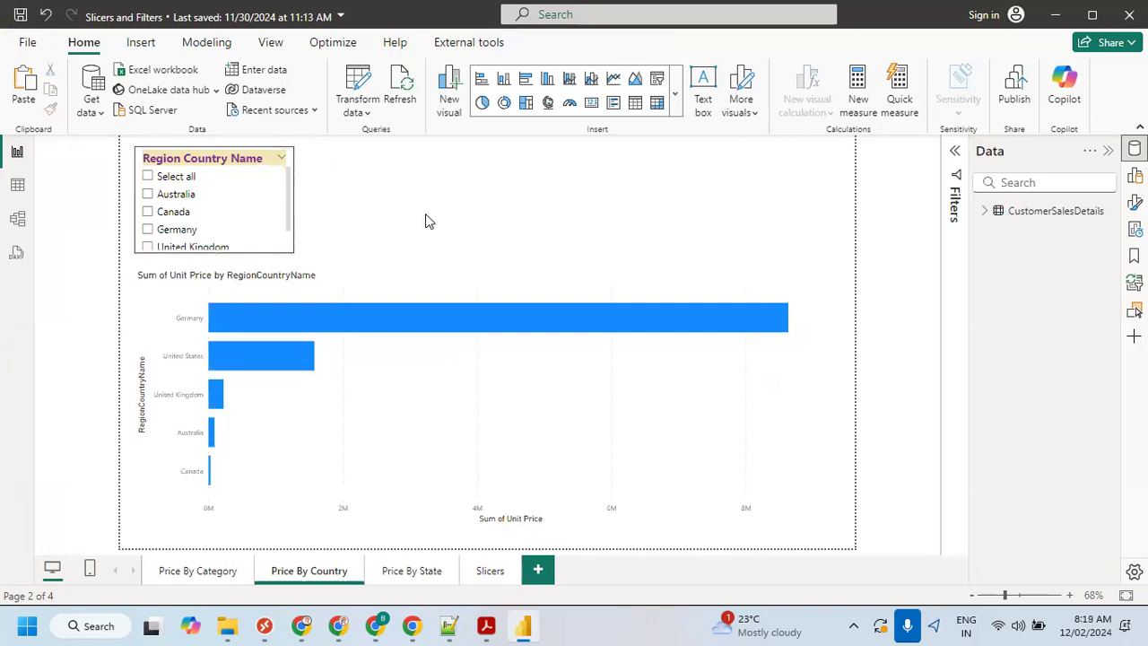
- Select Canada and Germany in the Price By Country page's slicer and check the Price By Category page
{"action": "left_click", "coordinate": [147, 211]}
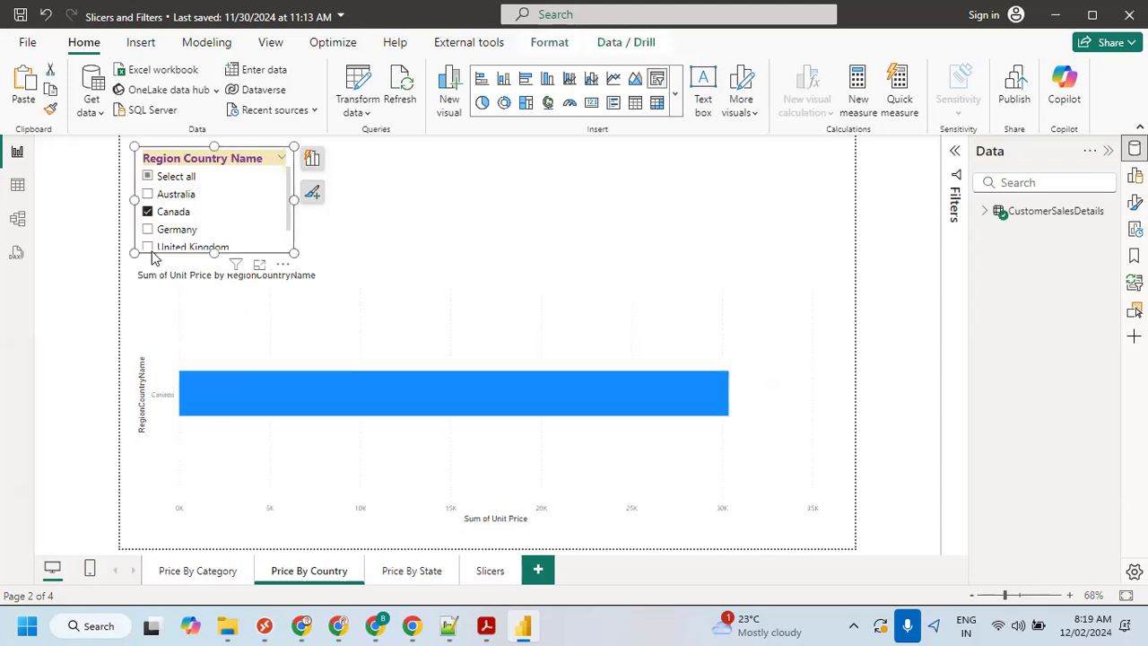
{"action": "left_click", "coordinate": [148, 230]}
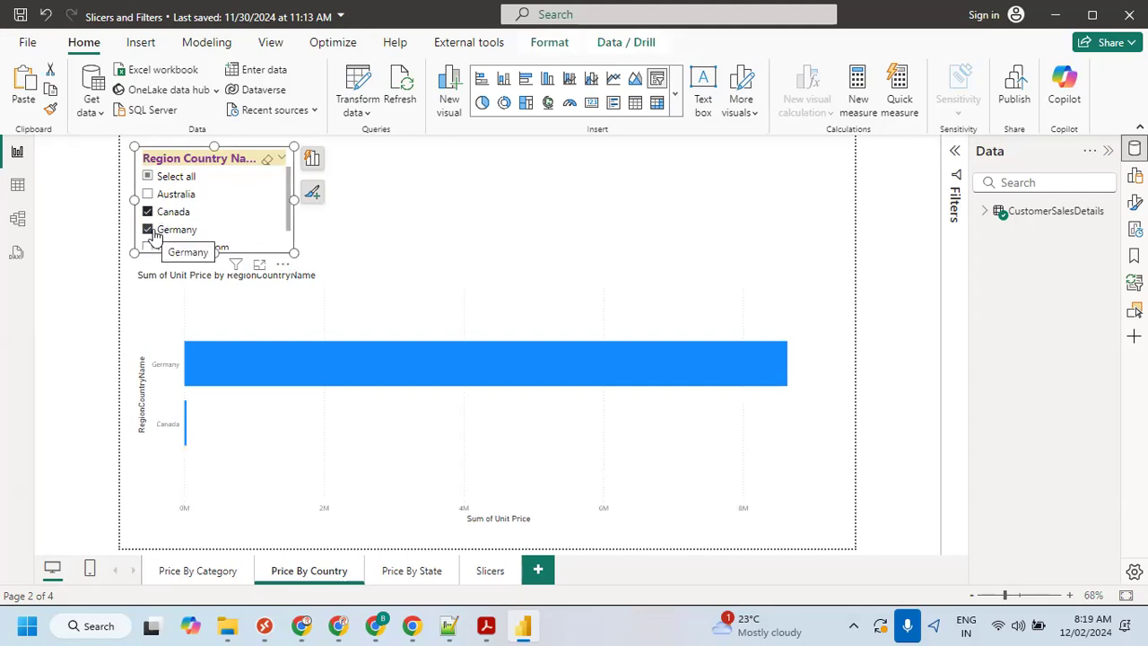
{"action": "left_click", "coordinate": [197, 572]}
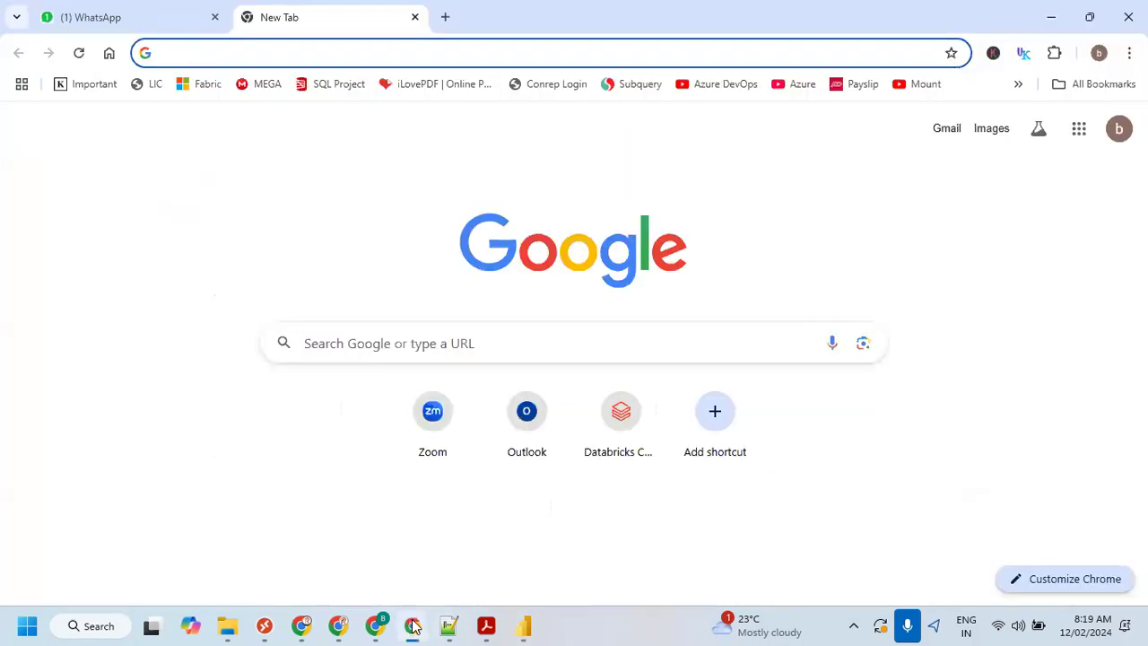
- Switch to the Notepad++ notes and place the cursor on empty line 101
{"action": "left_click", "coordinate": [522, 626]}
{"action": "left_click", "coordinate": [486, 626]}
{"action": "left_click", "coordinate": [450, 626]}
{"action": "left_click", "coordinate": [215, 263]}
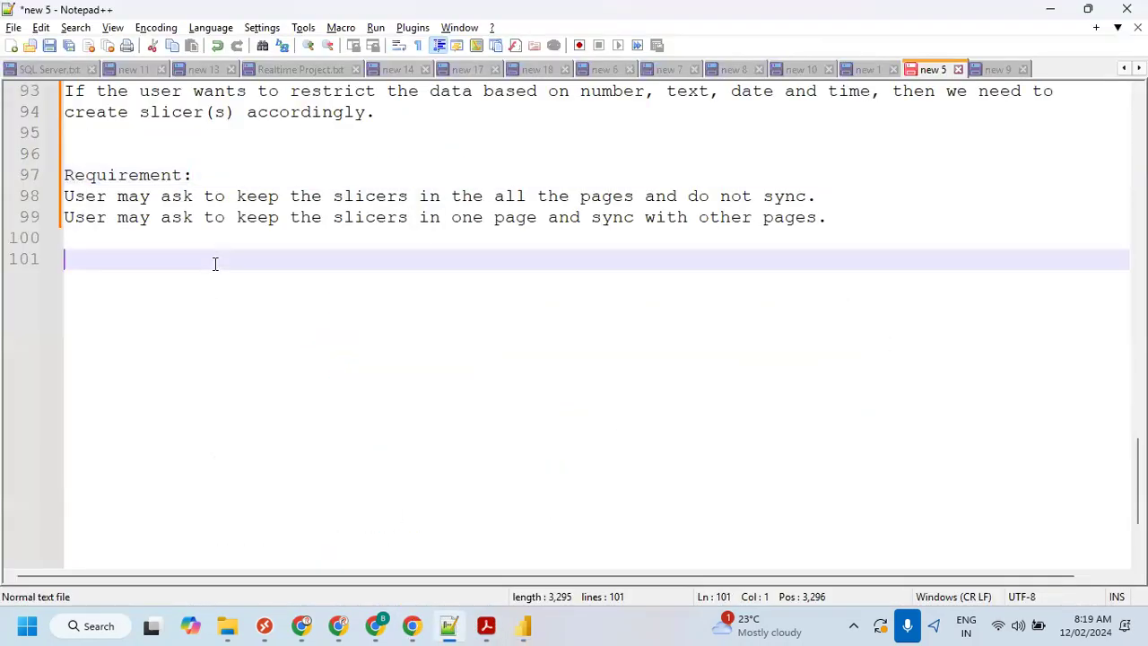
{"action": "type", "text": "If the"}
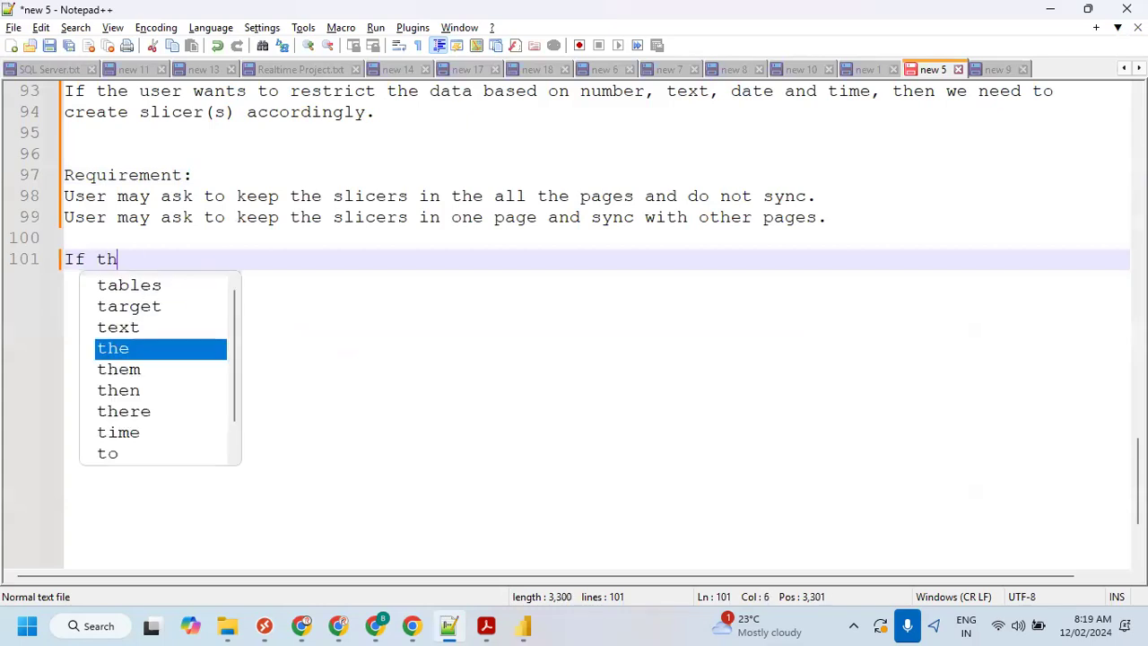
{"action": "key", "text": "BackSpace"}
{"action": "key", "text": "BackSpace"}
{"action": "key", "text": "BackSpace"}
{"action": "key", "text": "BackSpace"}
- Write on line 101: "Generally, slicers will work for only current page. They will not work for other pages."
{"action": "type", "text": "Gen"}
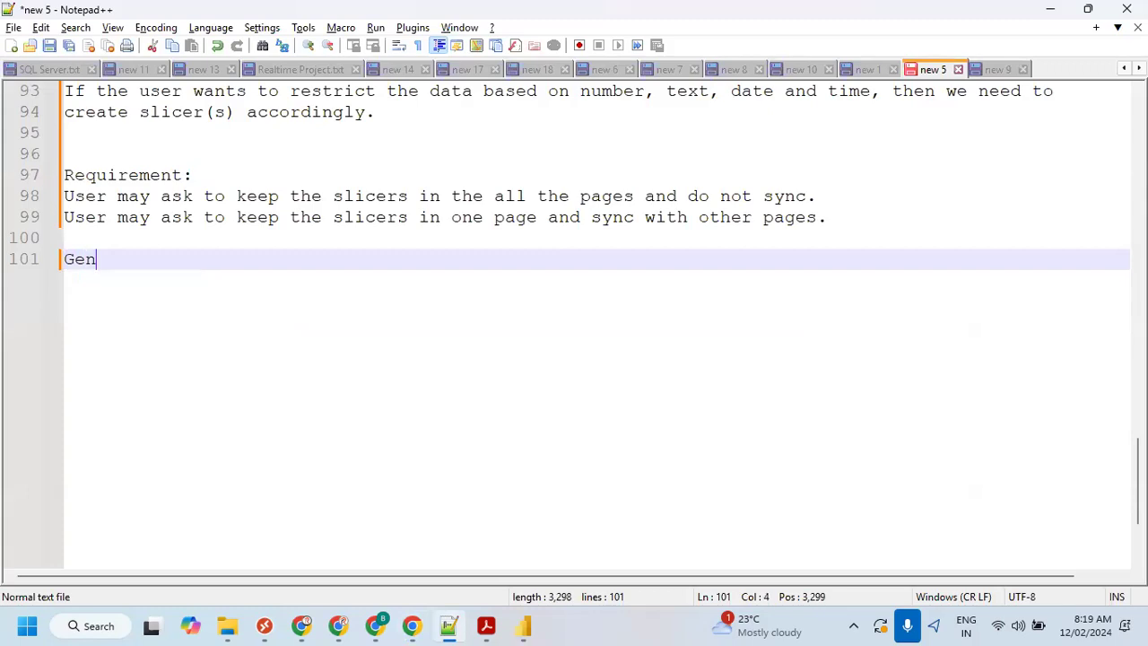
{"action": "type", "text": "erally, sl"}
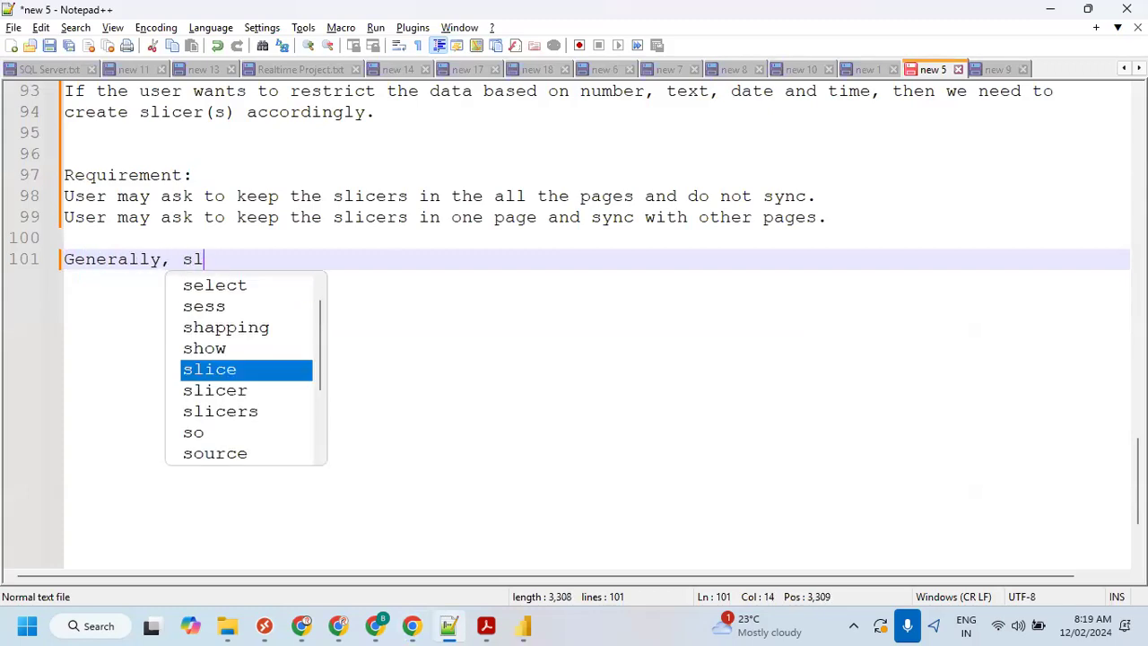
{"action": "type", "text": "icers will wo"}
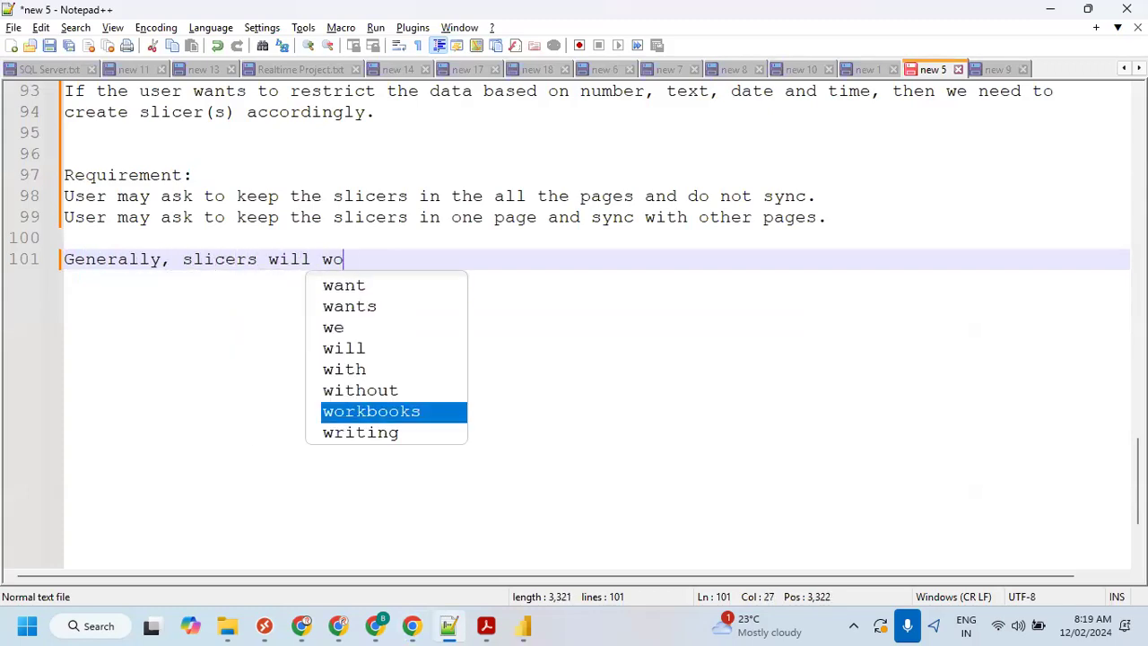
{"action": "type", "text": "rk for only "}
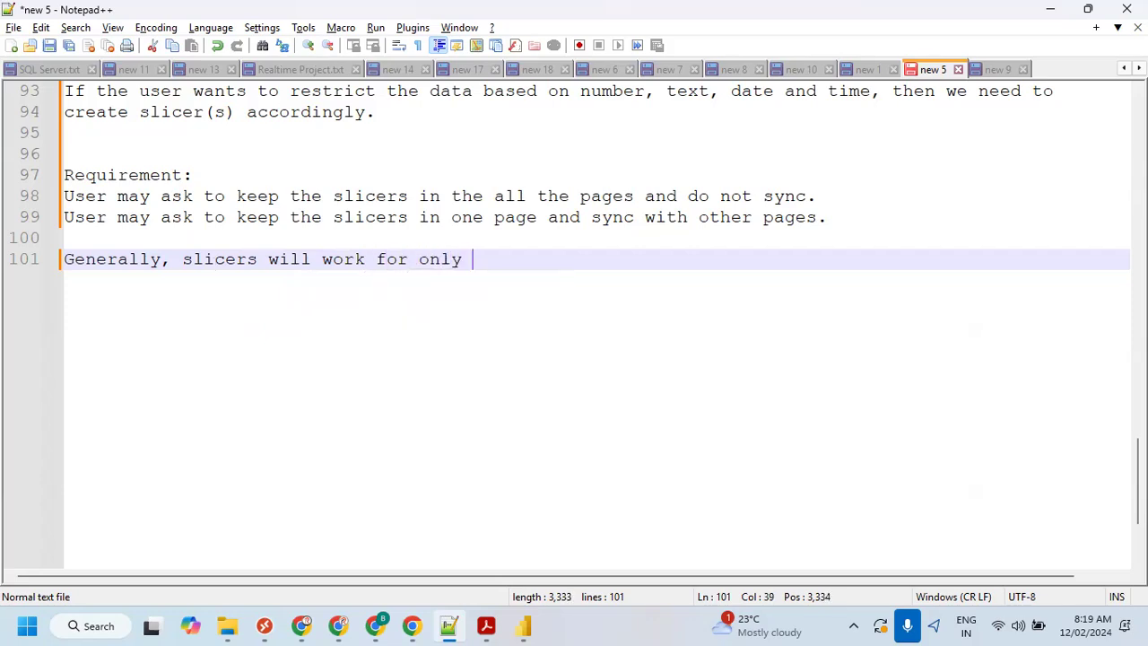
{"action": "type", "text": "current pag"}
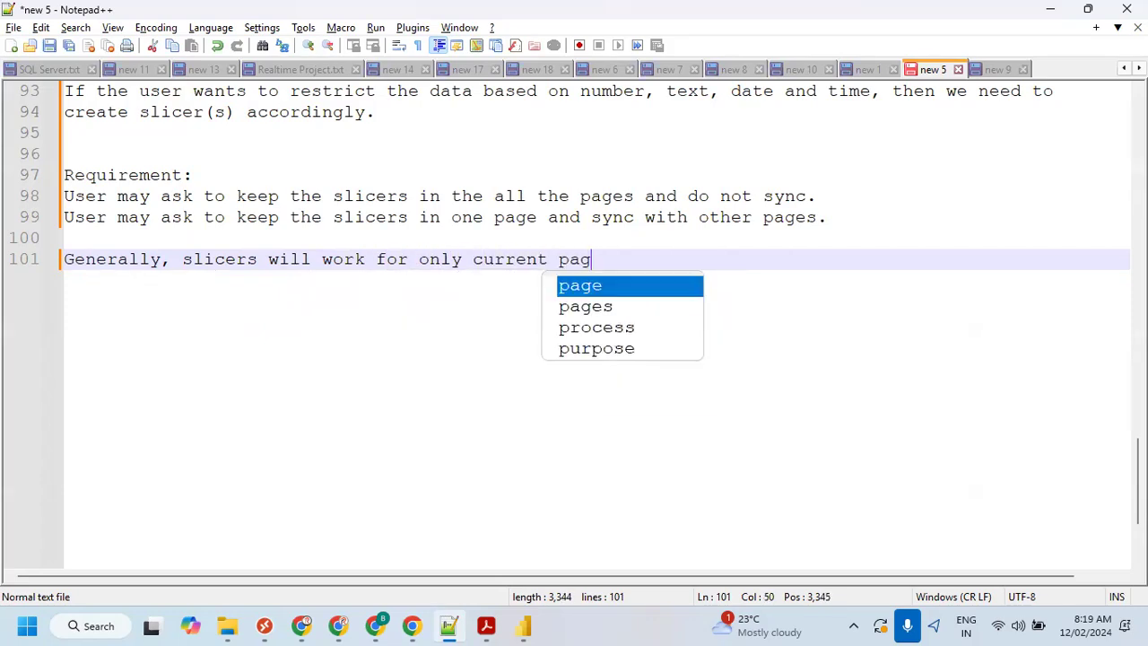
{"action": "type", "text": "e. They w"}
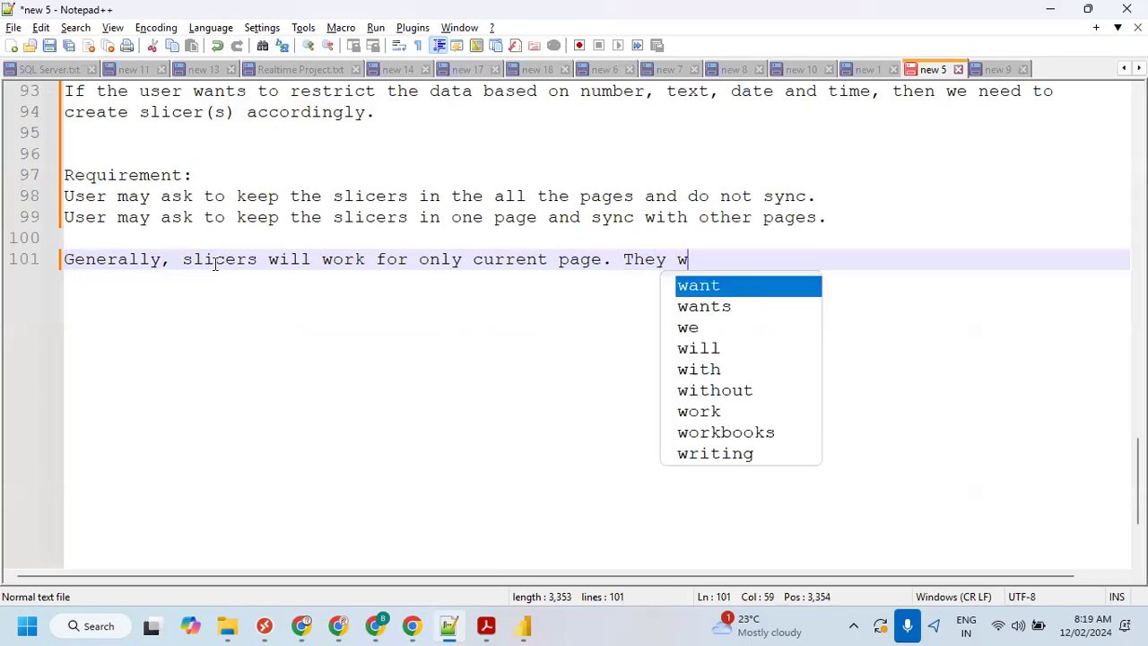
{"action": "type", "text": "ill not work "}
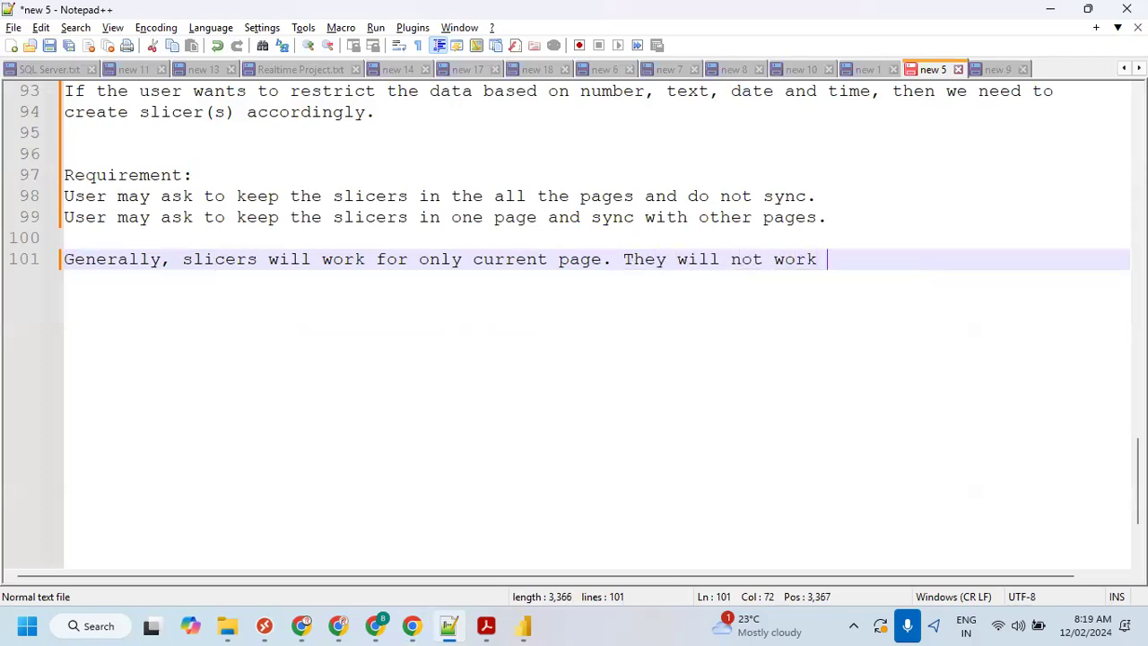
{"action": "type", "text": "for other page"}
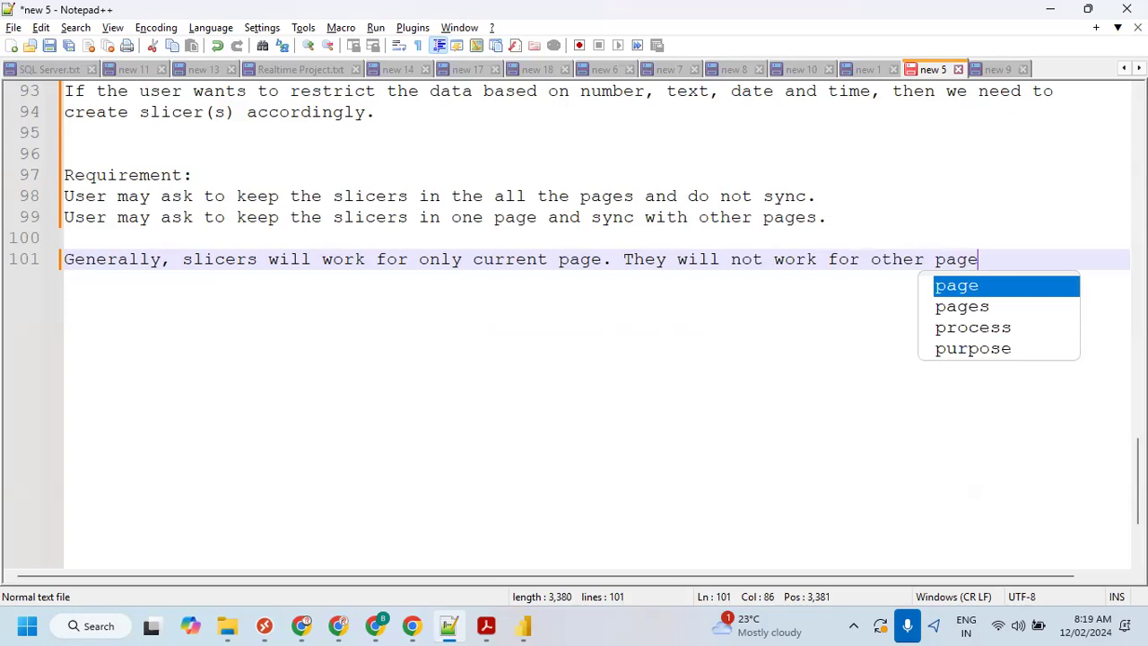
{"action": "type", "text": "s."}
{"action": "key", "text": "Return"}
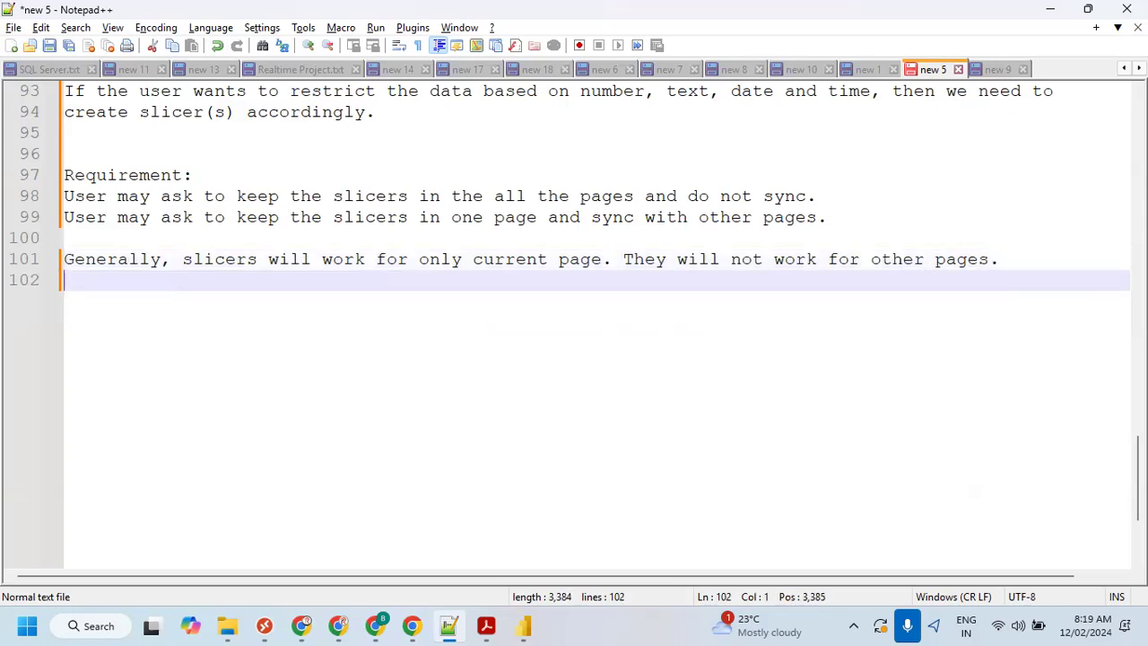
- Write on line 102: "But if you have Sync Slicers, then this will work for other pages."
{"action": "type", "text": "But if you hav"}
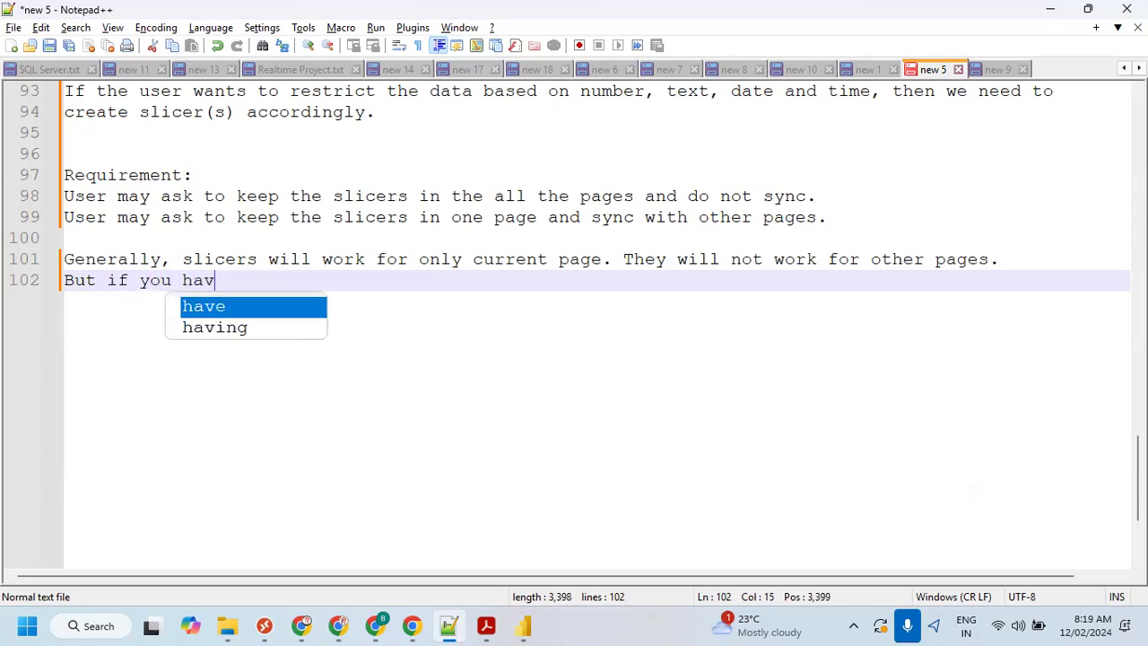
{"action": "type", "text": "e Sync Sl"}
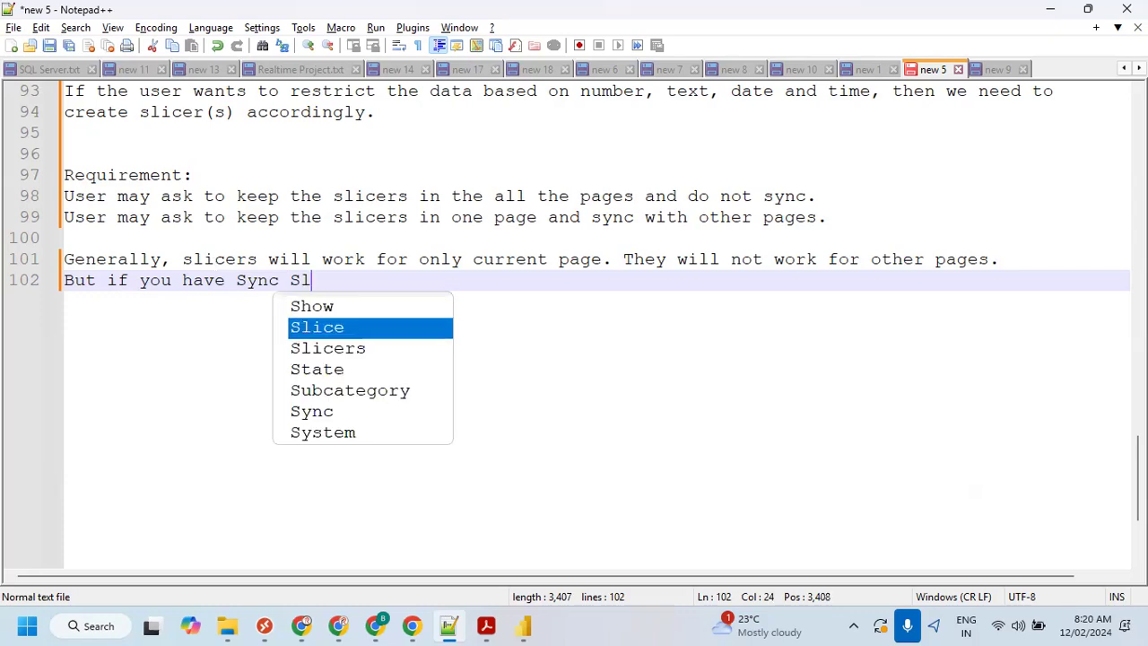
{"action": "type", "text": "icers, then "}
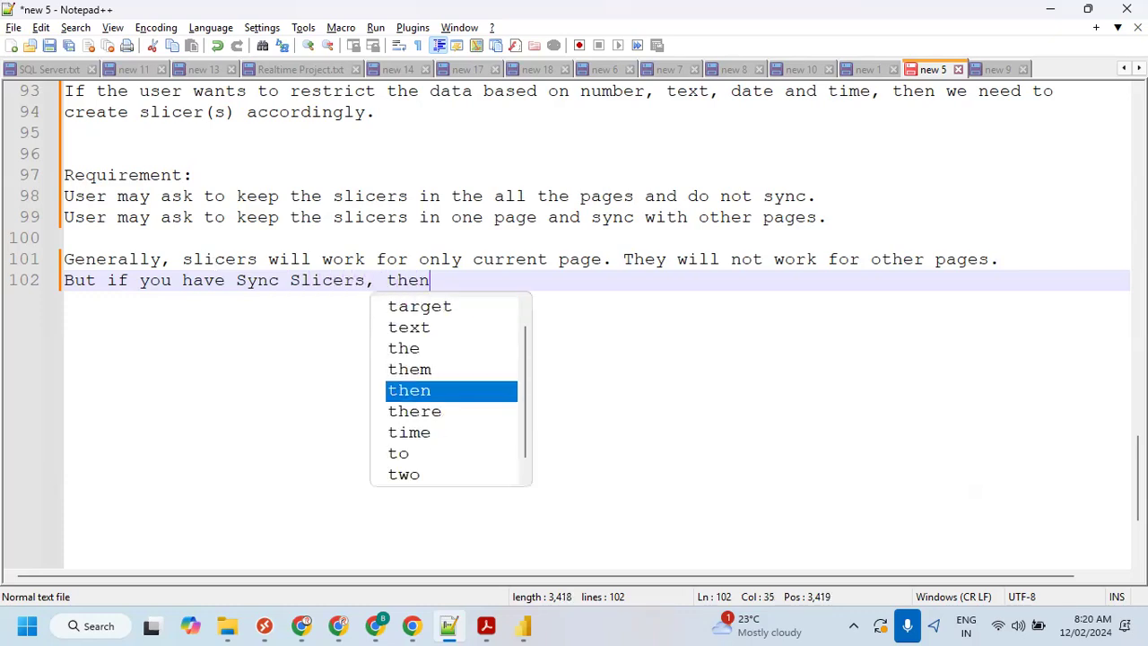
{"action": "type", "text": "this w"}
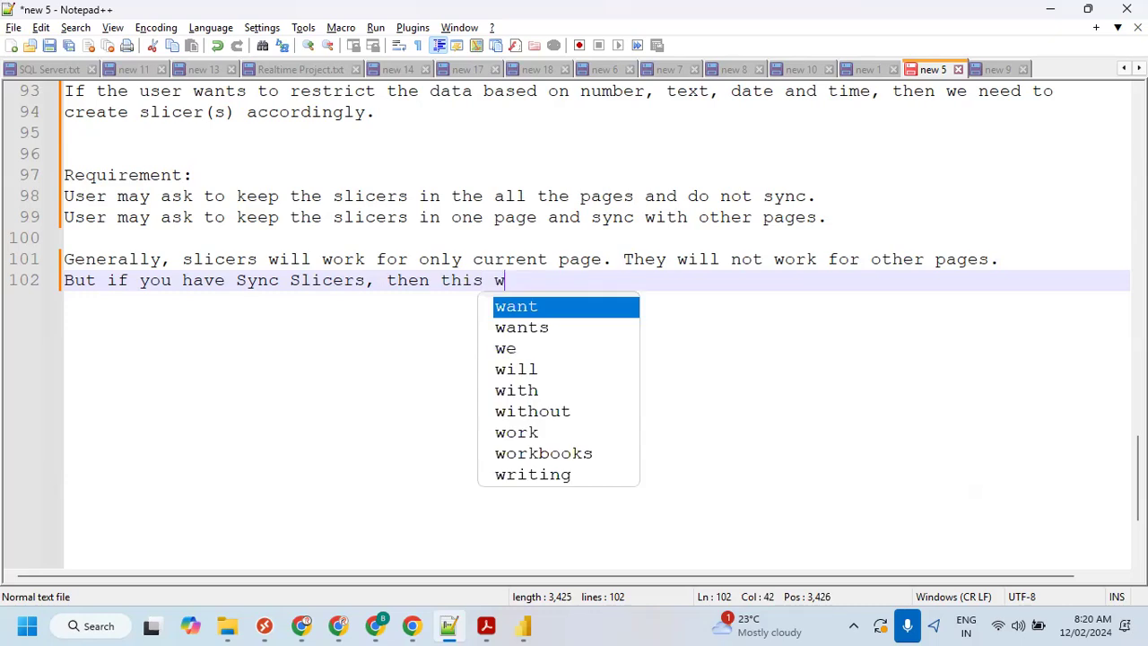
{"action": "type", "text": "ill work for other pages"}
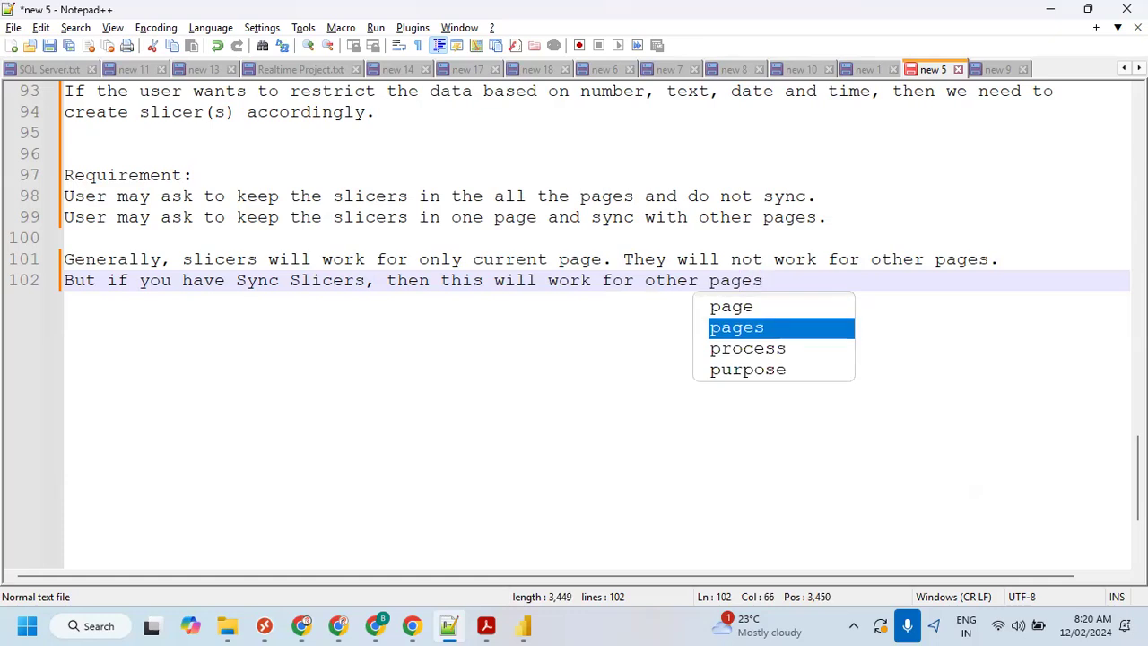
{"action": "type", "text": "."}
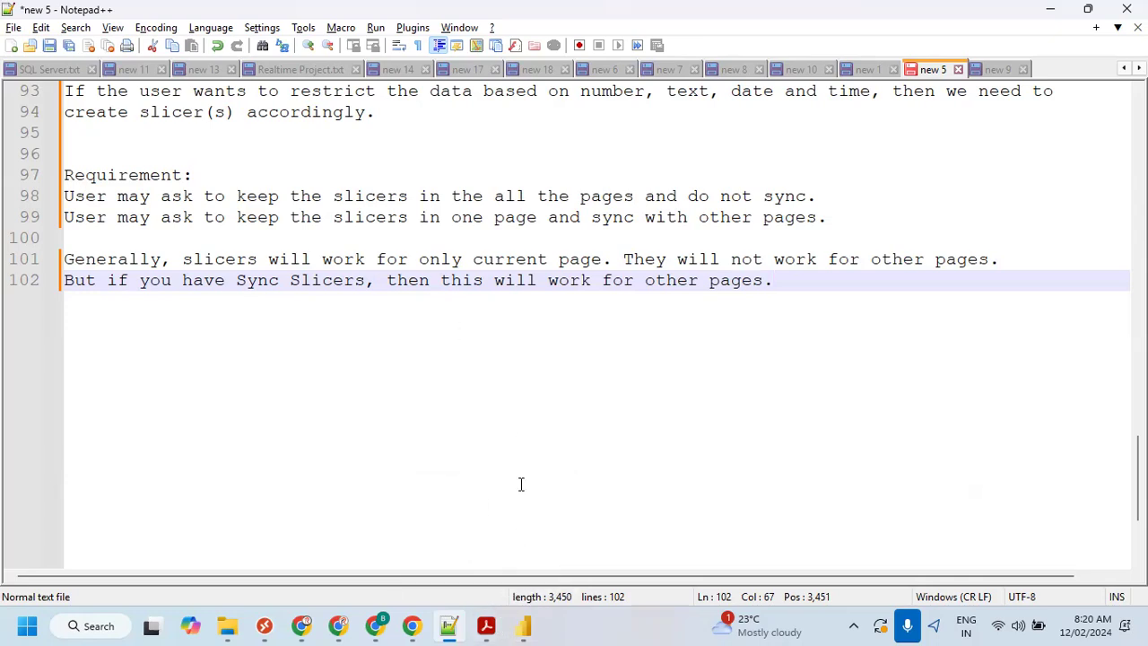
- Switch to Power BI and delete the Region Country Name slicers from the Price By Category and Price By Country pages
{"action": "left_click", "coordinate": [524, 626]}
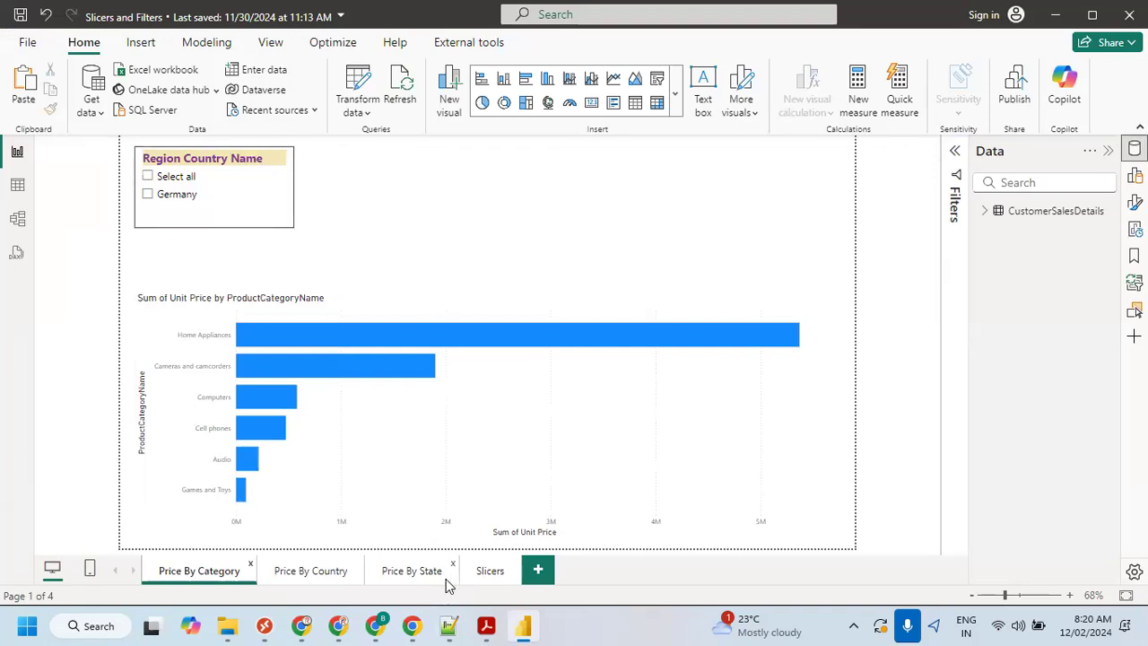
{"action": "left_click", "coordinate": [208, 161]}
{"action": "key", "text": "Delete"}
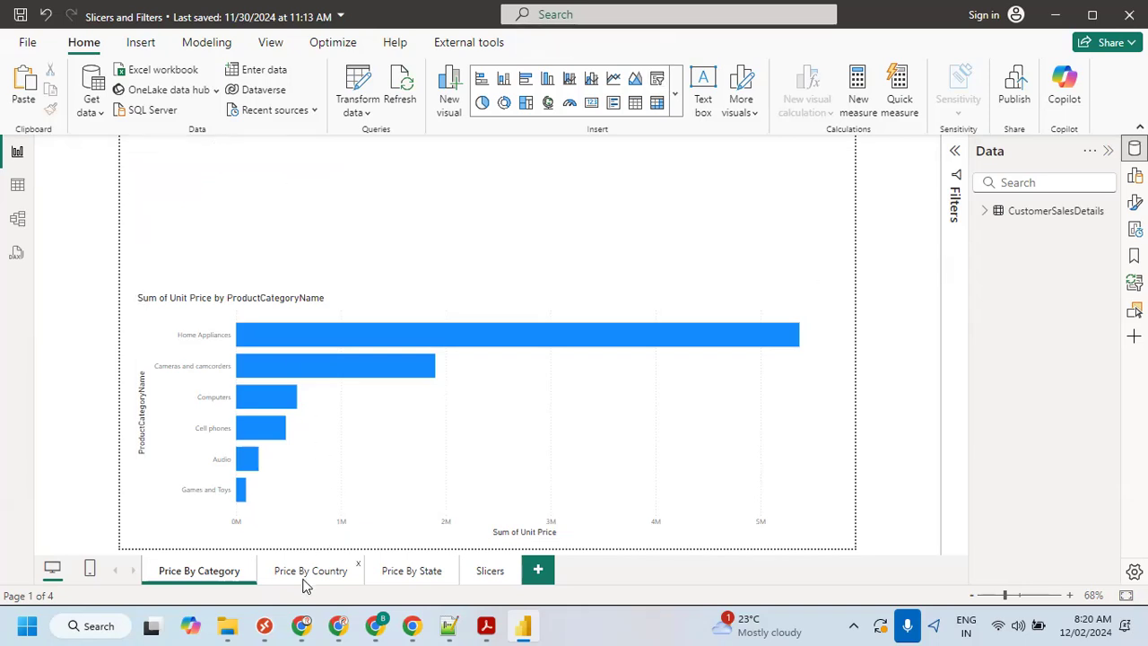
{"action": "left_click", "coordinate": [304, 579]}
{"action": "left_click", "coordinate": [229, 175]}
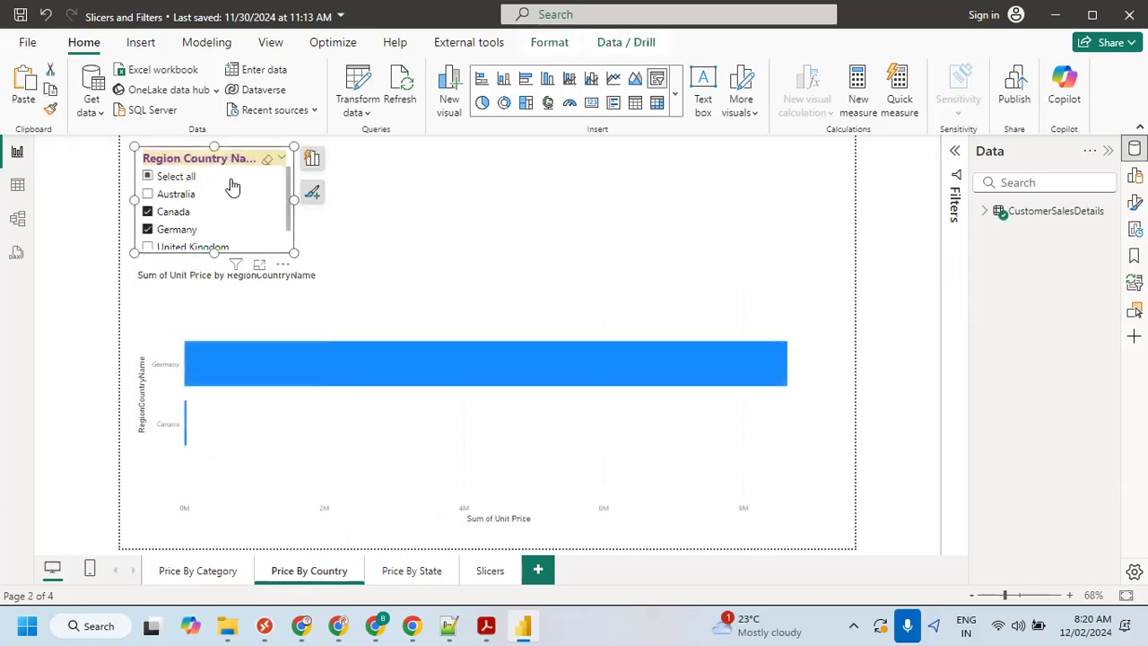
{"action": "key", "text": "Delete"}
- Copy the Sales Quantity slicer from the Slicers page to the Price By Category page without syncing it
{"action": "left_click", "coordinate": [414, 578]}
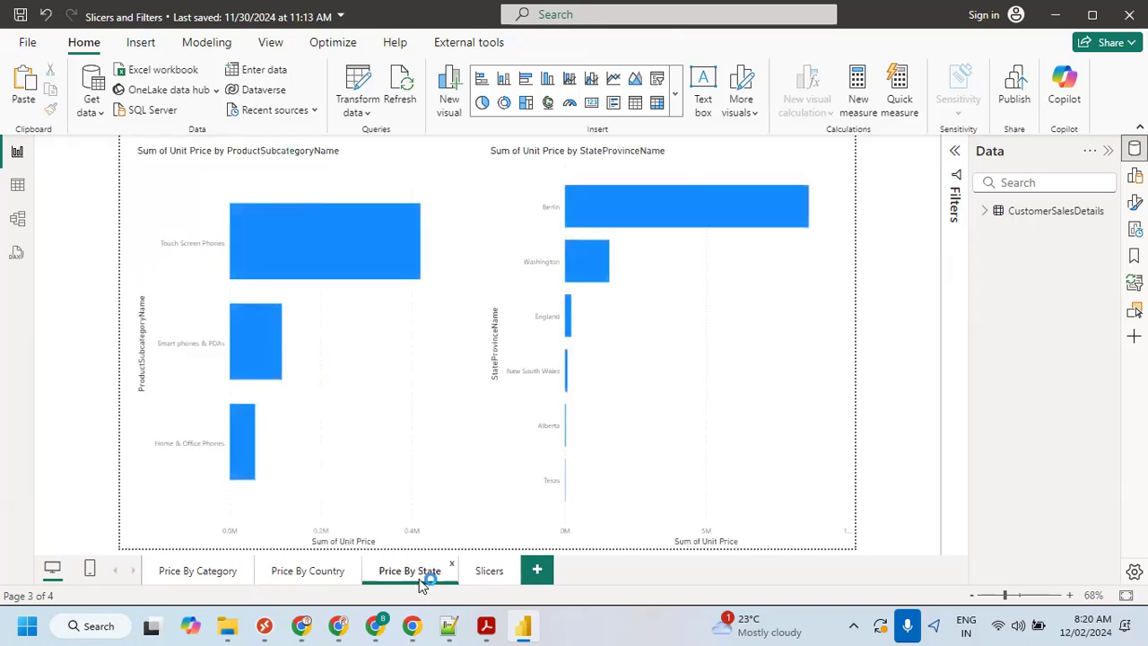
{"action": "left_click", "coordinate": [484, 571]}
{"action": "left_click", "coordinate": [517, 159]}
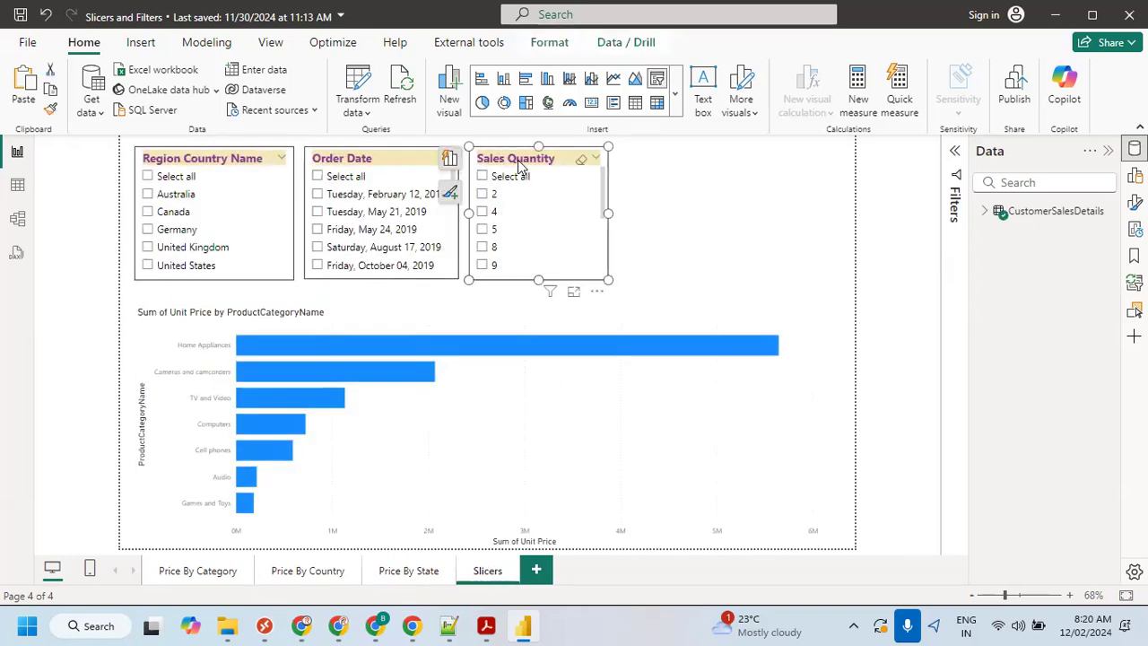
{"action": "left_click", "coordinate": [51, 108]}
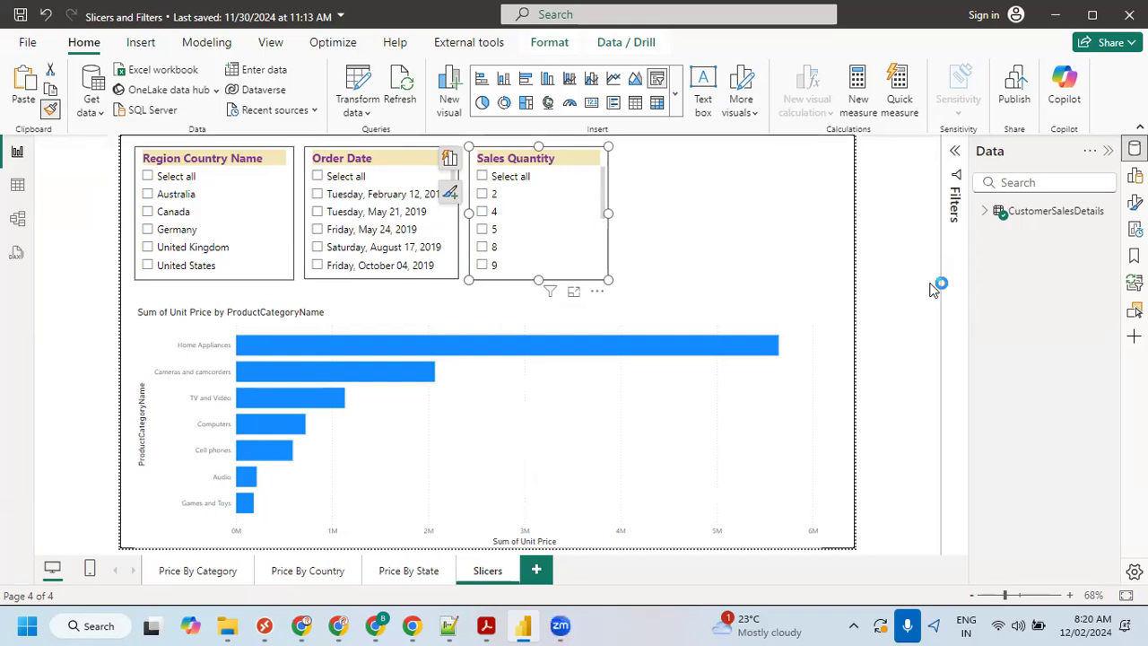
{"action": "left_click", "coordinate": [510, 156]}
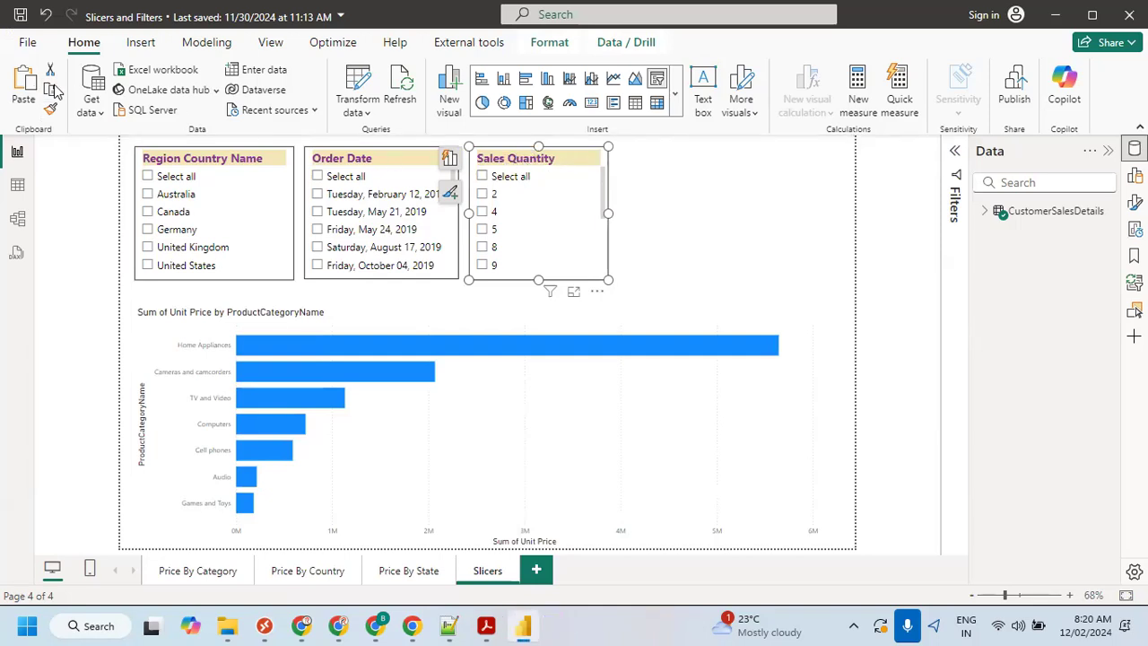
{"action": "left_click", "coordinate": [179, 573]}
{"action": "left_click", "coordinate": [24, 89]}
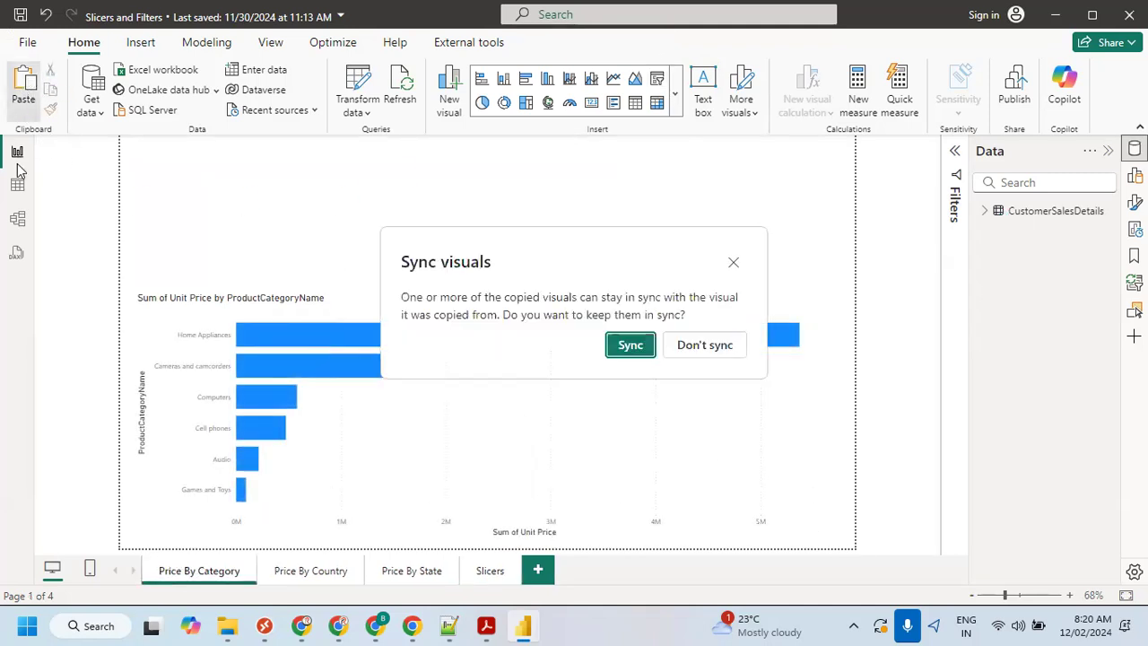
{"action": "left_click", "coordinate": [704, 346]}
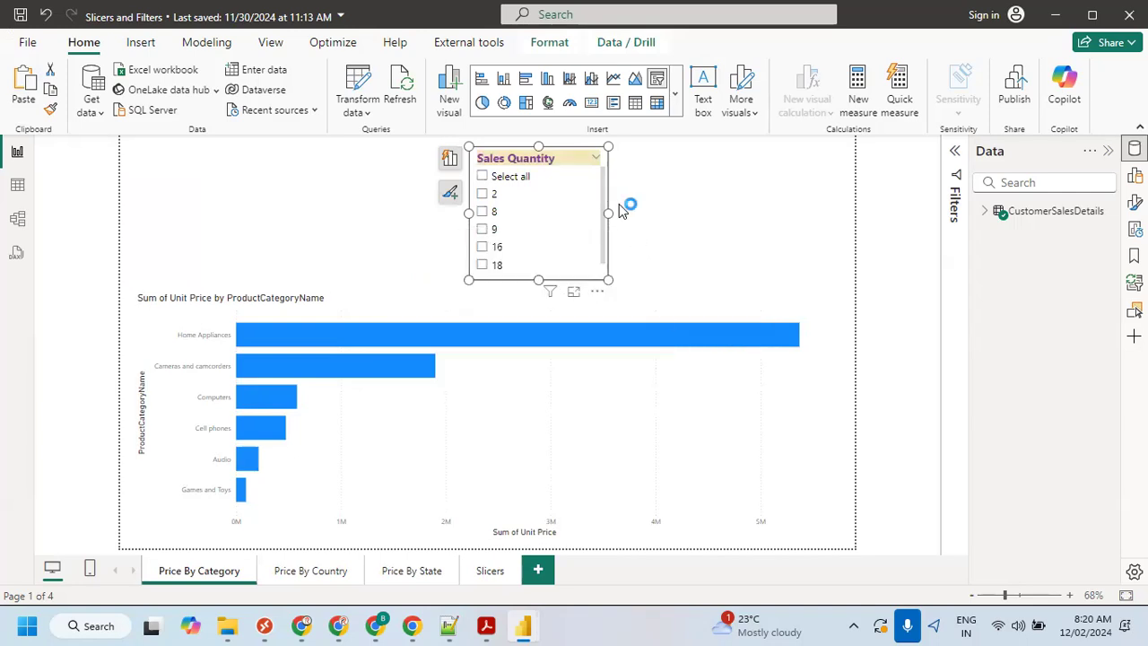
- Select quantities 8 and 9 in the Price By Category page's Sales Quantity slicer
{"action": "left_click", "coordinate": [483, 212]}
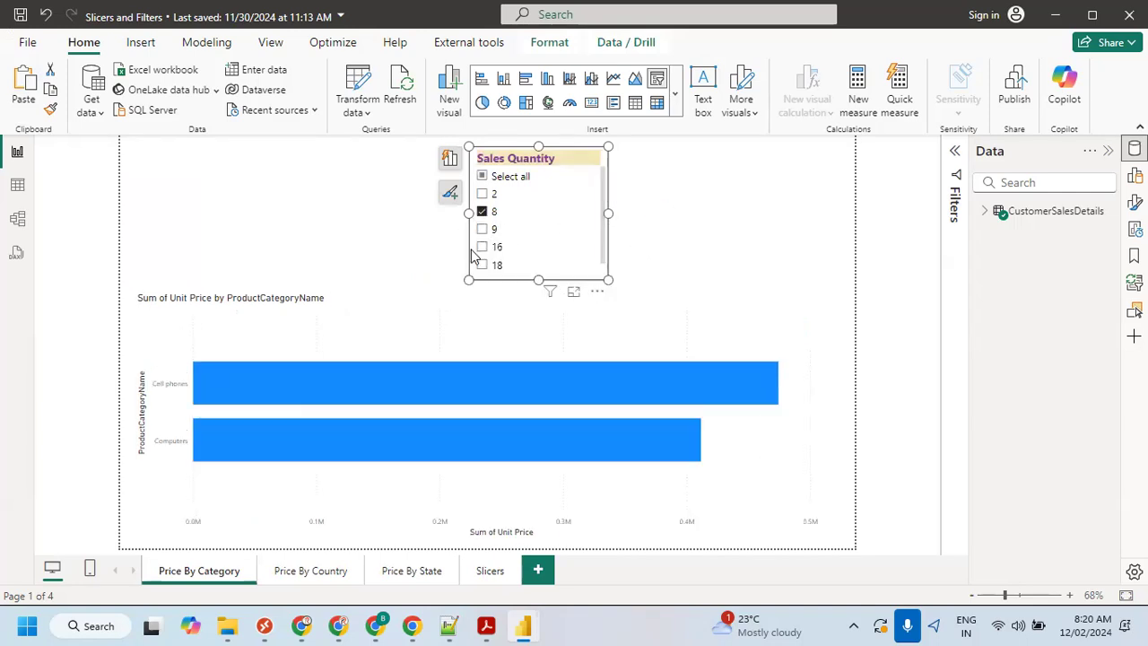
{"action": "left_click", "coordinate": [482, 230]}
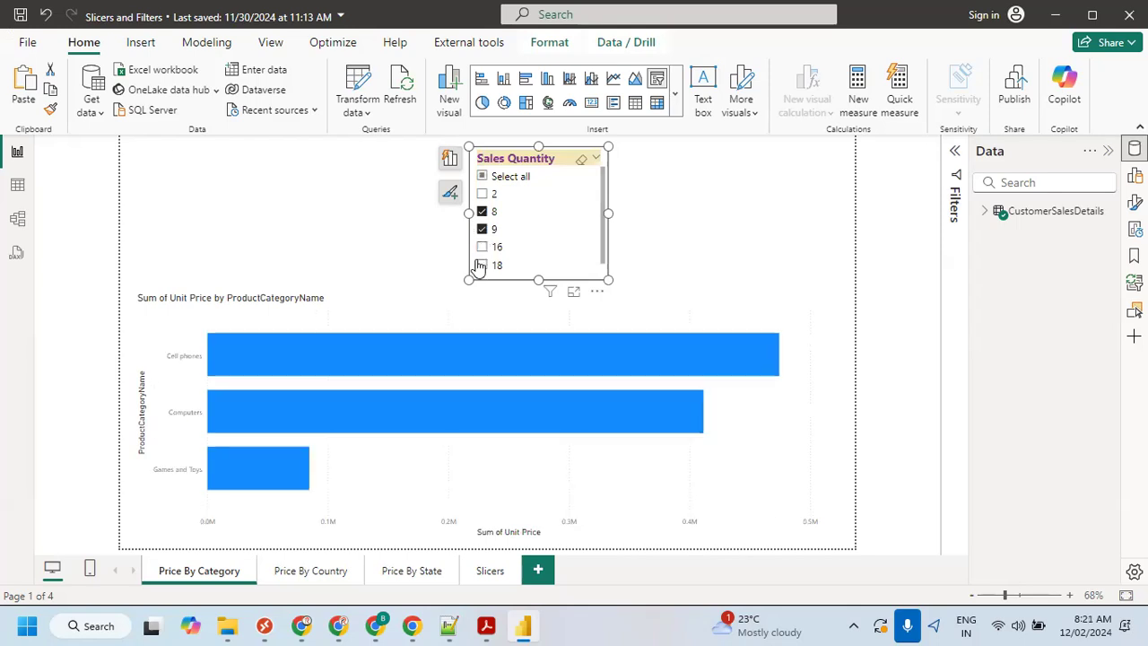
{"action": "left_click", "coordinate": [692, 207]}
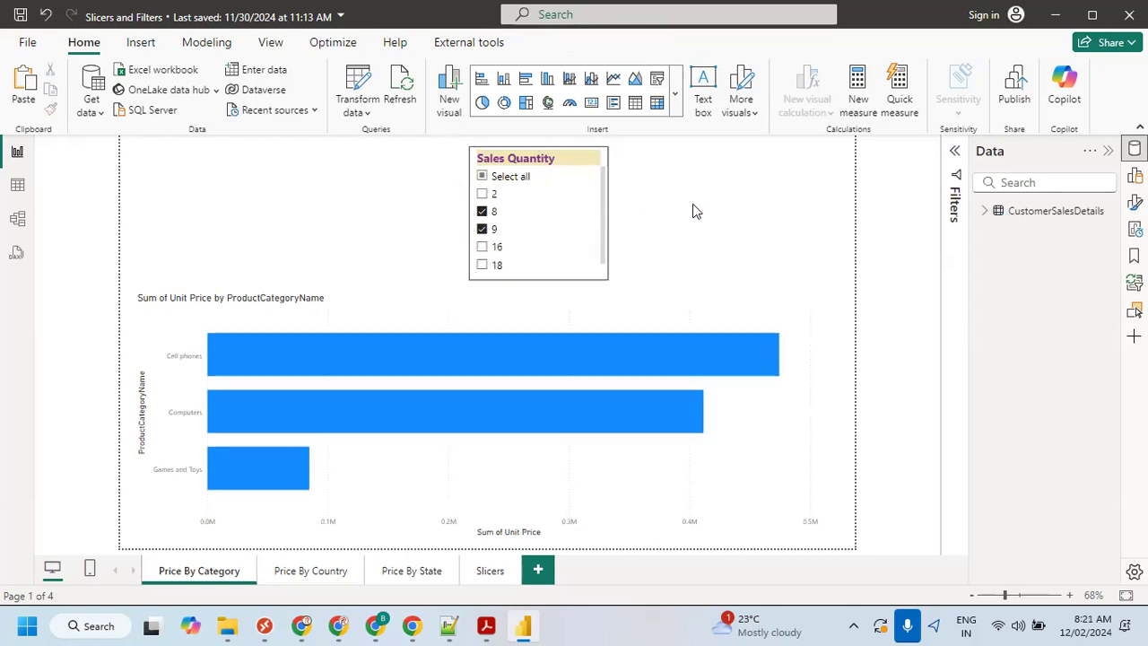
- Add an unsynced copy of the Sales Quantity slicer to the Price By Country page
{"action": "left_click", "coordinate": [310, 573]}
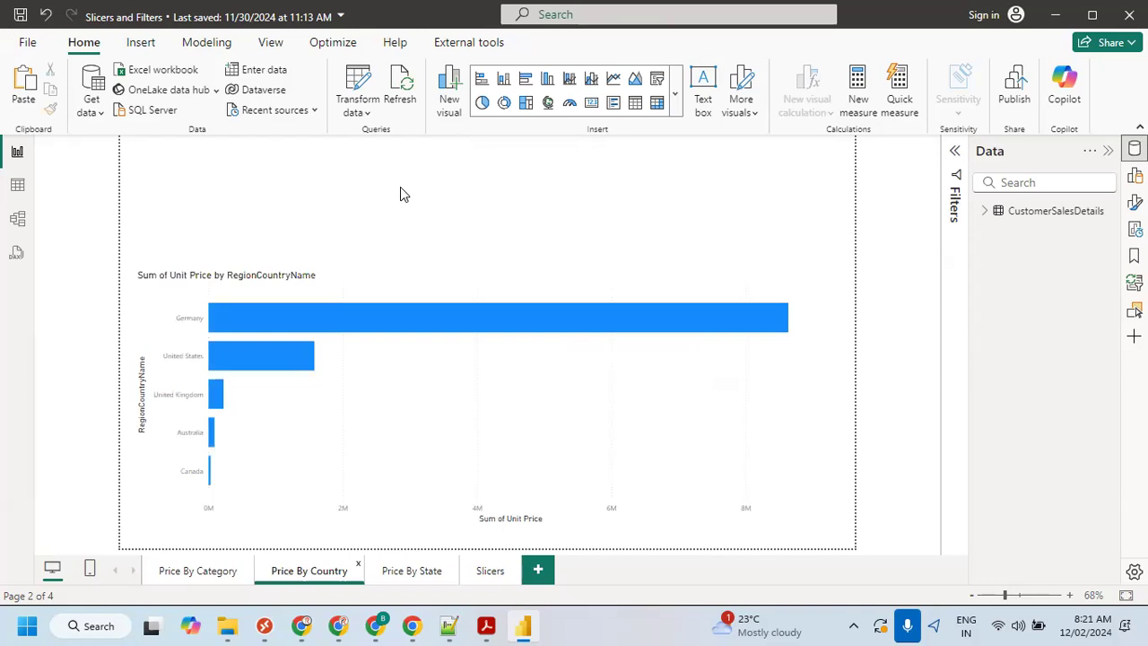
{"action": "left_click", "coordinate": [23, 85]}
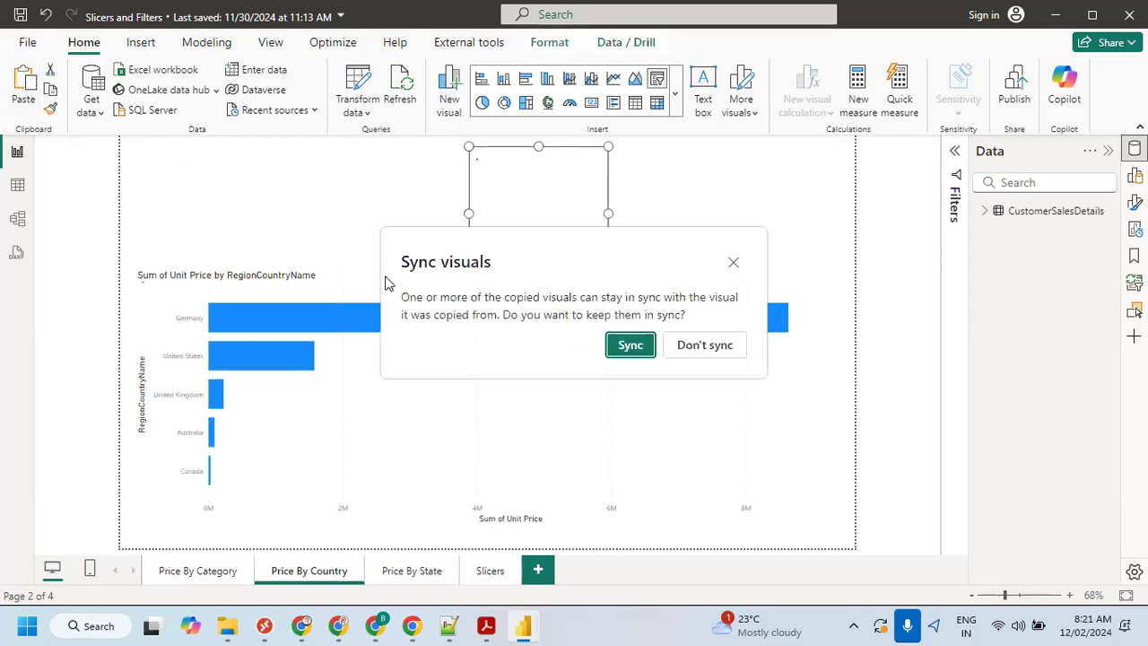
{"action": "left_click", "coordinate": [680, 348]}
- Select quantities 2 and 9 in the Price By Country page's Sales Quantity slicer and move the slicer slightly up
{"action": "left_click", "coordinate": [482, 194]}
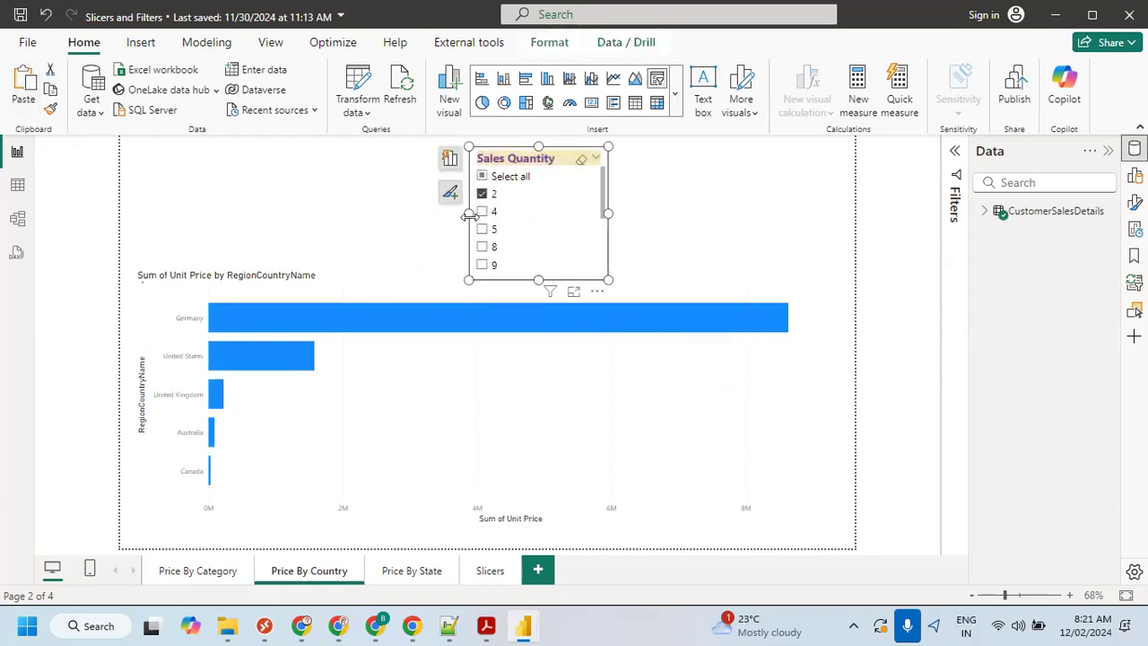
{"action": "left_click", "coordinate": [483, 265], "text": "ctrl"}
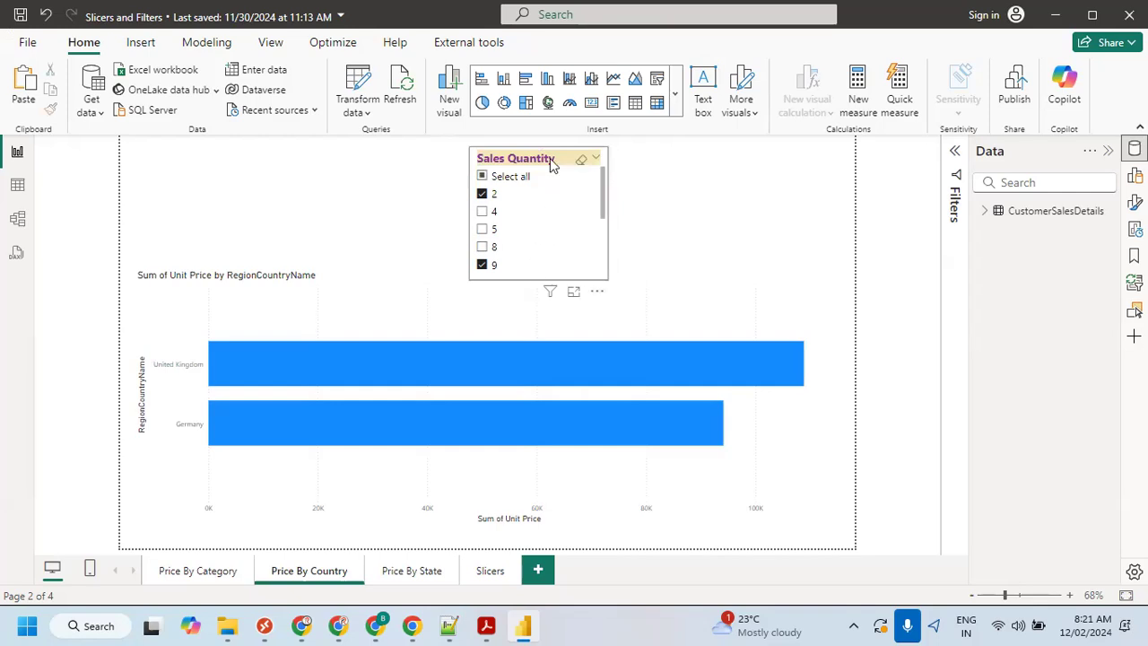
{"action": "left_click_drag", "start_coordinate": [550, 159], "coordinate": [545, 147]}
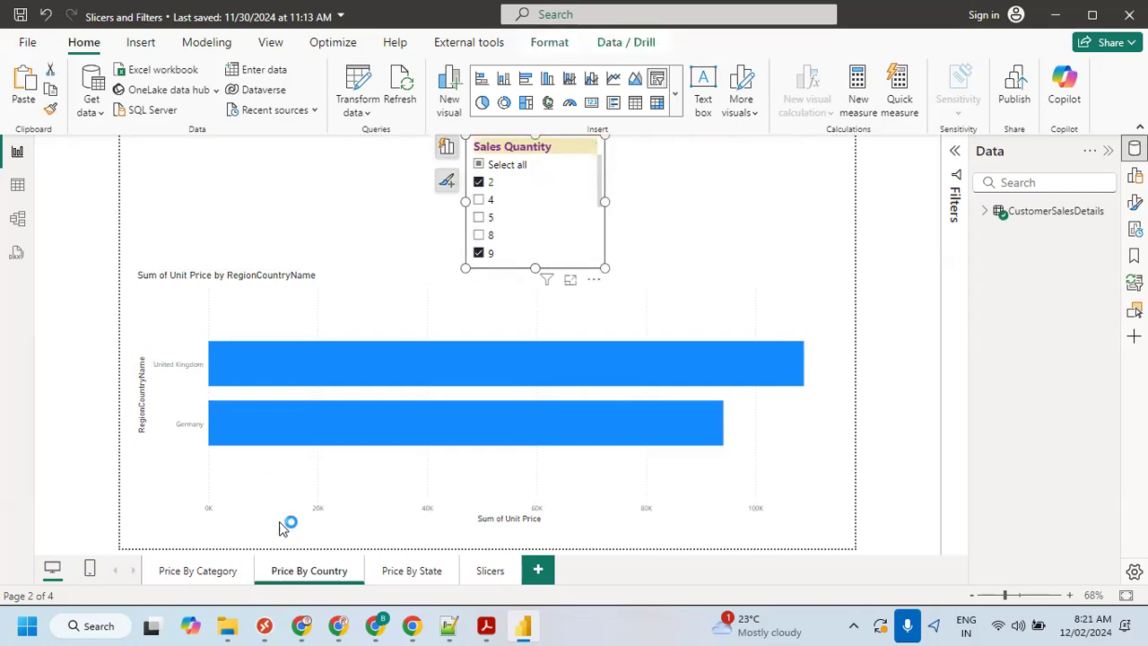
- On the Price By Category page, examine the Computers bar's values and the filters and slicers affecting the chart
{"action": "left_click", "coordinate": [199, 571]}
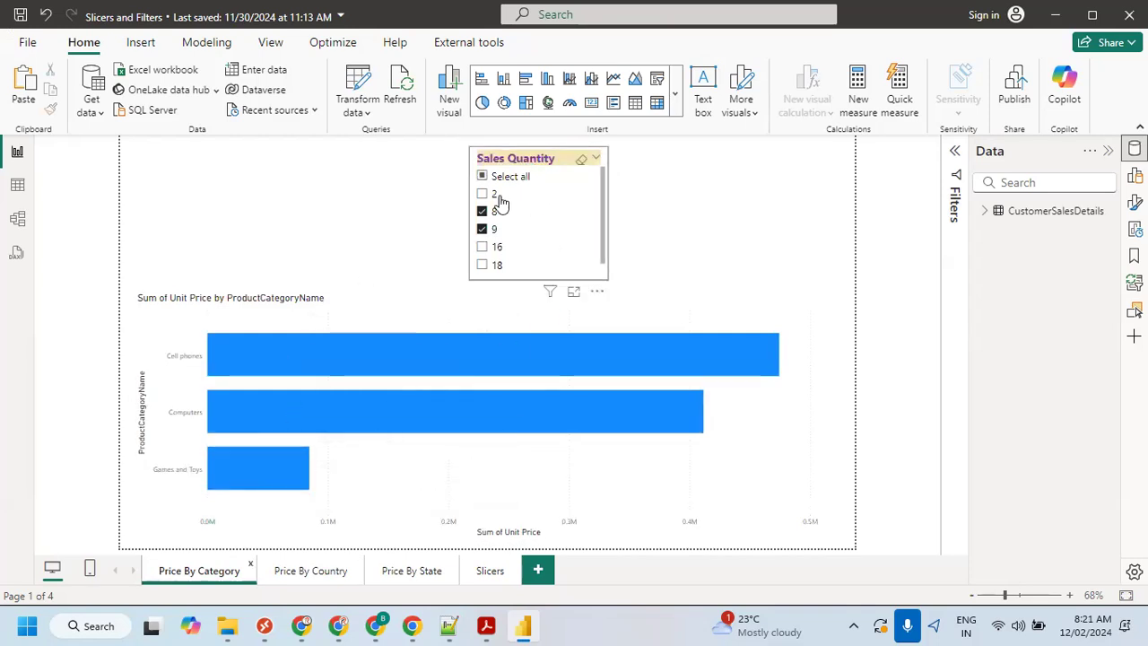
{"action": "mouse_move", "coordinate": [434, 399]}
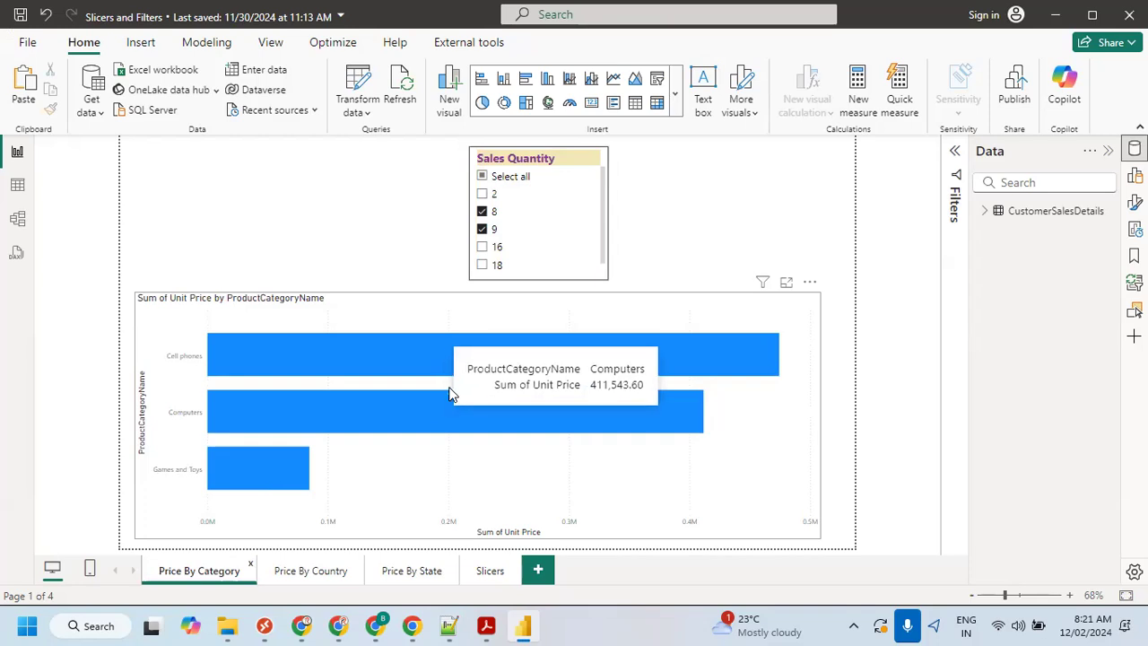
{"action": "mouse_move", "coordinate": [762, 290]}
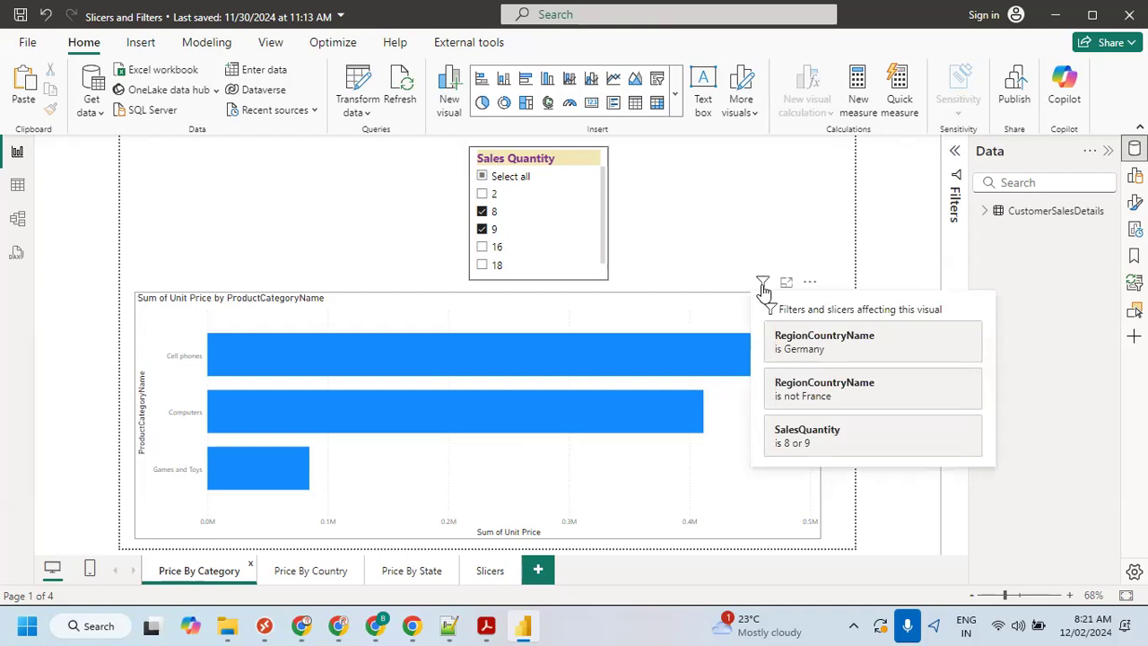
- Compare the charts and Sales Quantity slicer selections on the Price By Country and Price By Category pages
{"action": "left_click", "coordinate": [299, 571]}
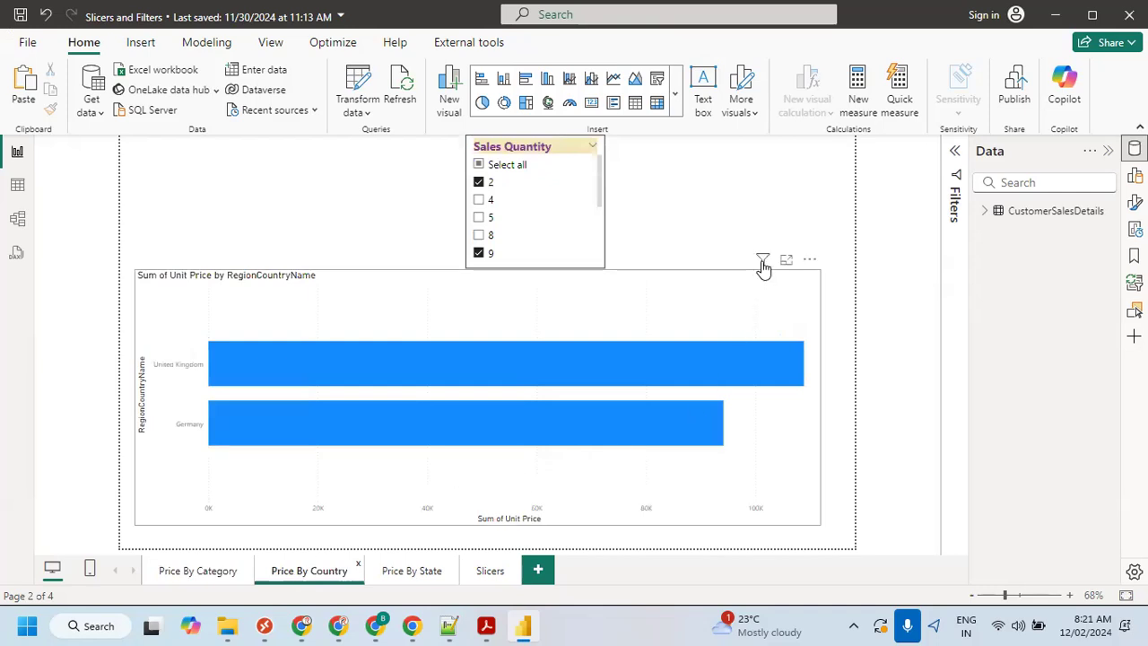
{"action": "mouse_move", "coordinate": [763, 261]}
{"action": "left_click", "coordinate": [199, 571]}
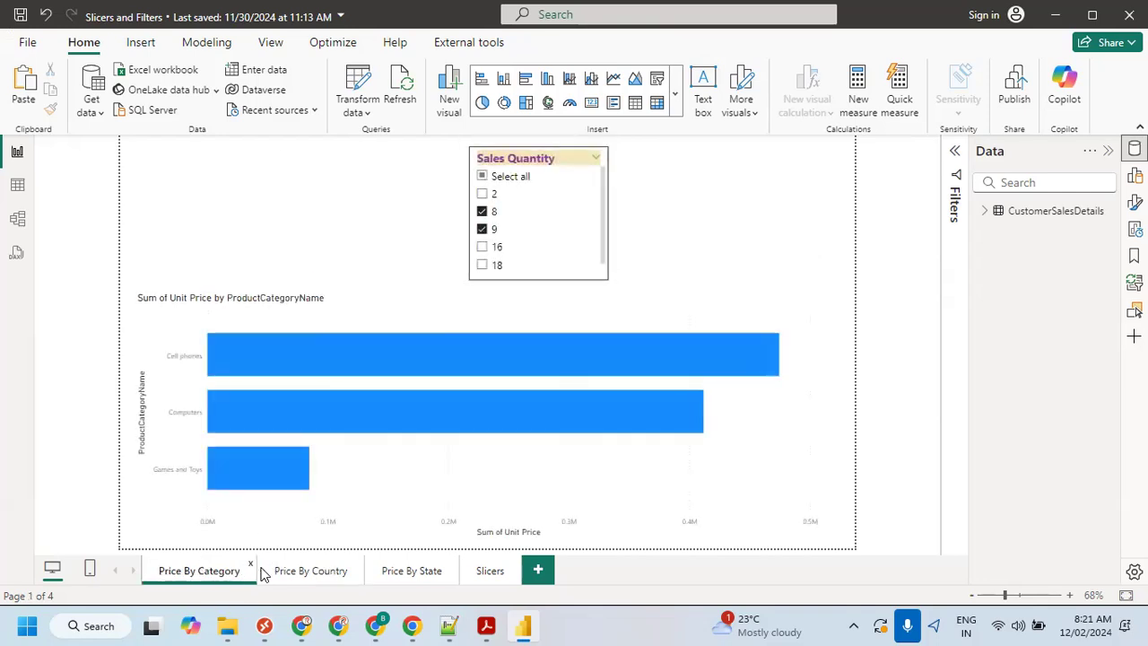
{"action": "left_click", "coordinate": [292, 571]}
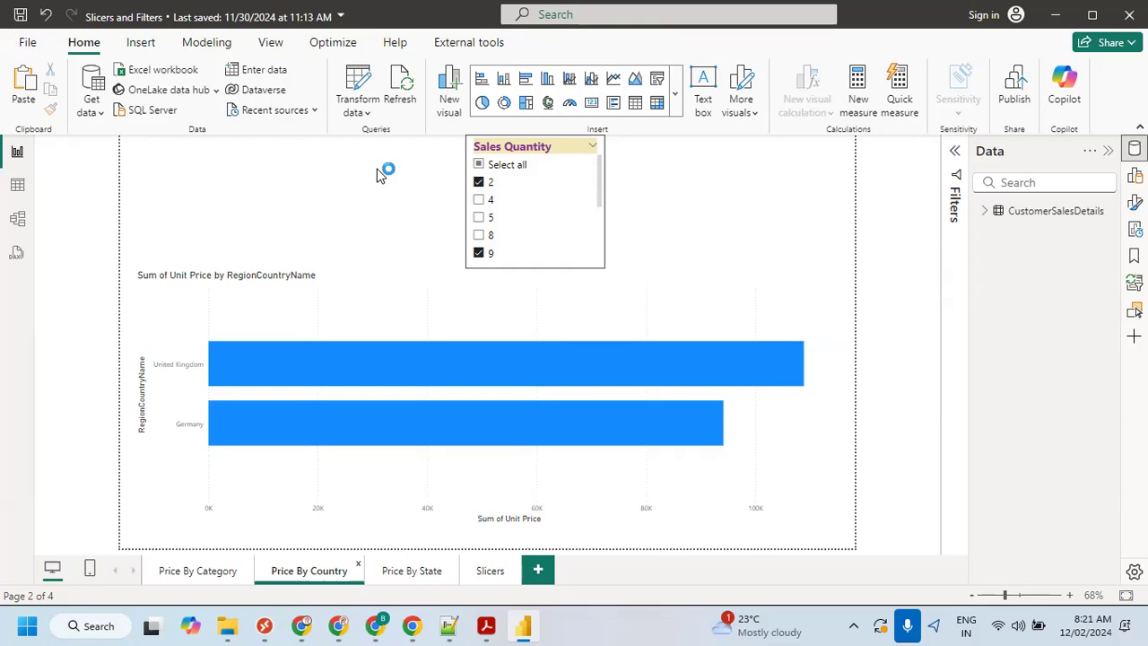
- Move the Slicers page ahead of all other report pages and delete its unit price by product category chart
{"action": "left_click", "coordinate": [491, 574]}
{"action": "left_click_drag", "start_coordinate": [478, 576], "coordinate": [152, 573]}
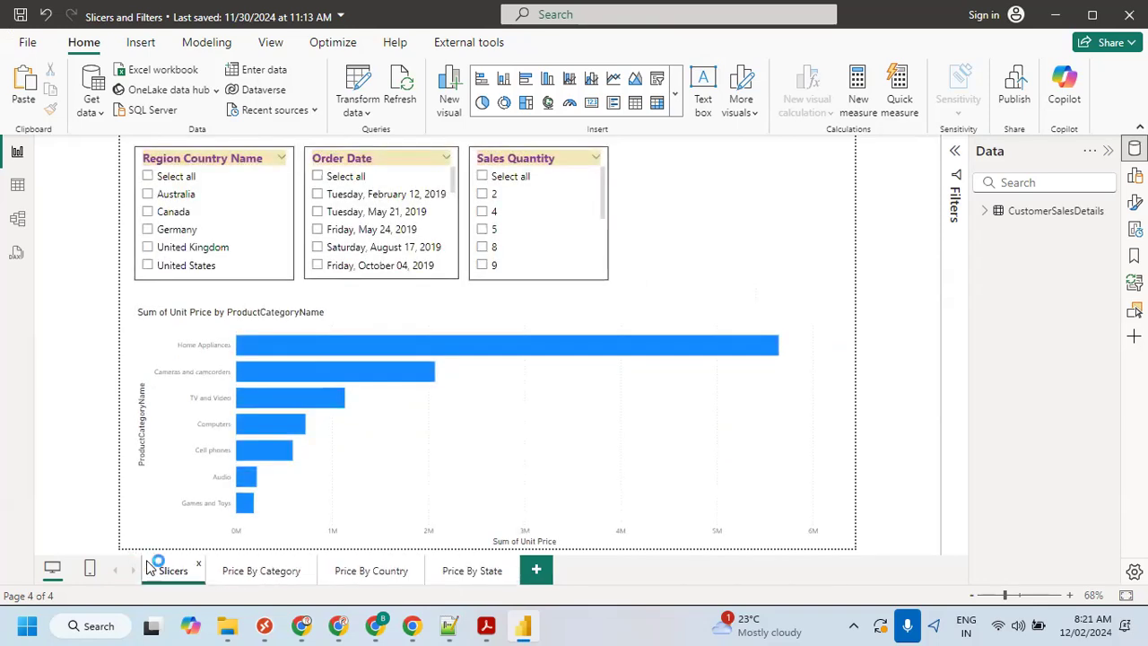
{"action": "left_click", "coordinate": [388, 378]}
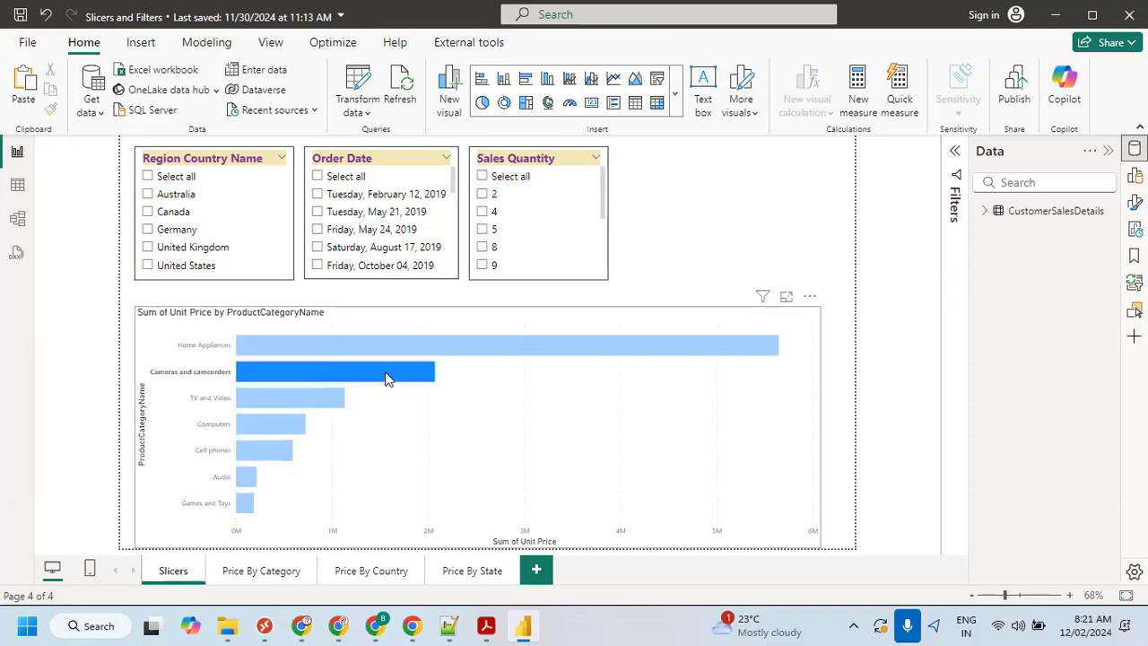
{"action": "key", "text": "Delete"}
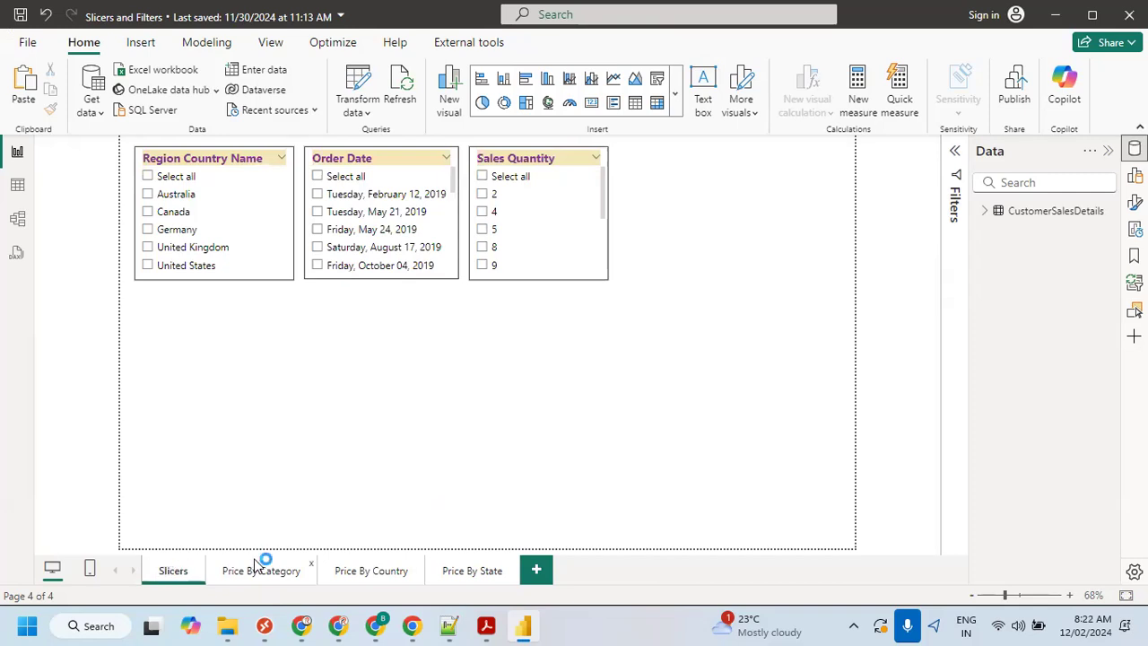
- Delete the Sales Quantity slicers from the Price By Category and Price By Country pages and return to the Slicers page
{"action": "left_click", "coordinate": [225, 574]}
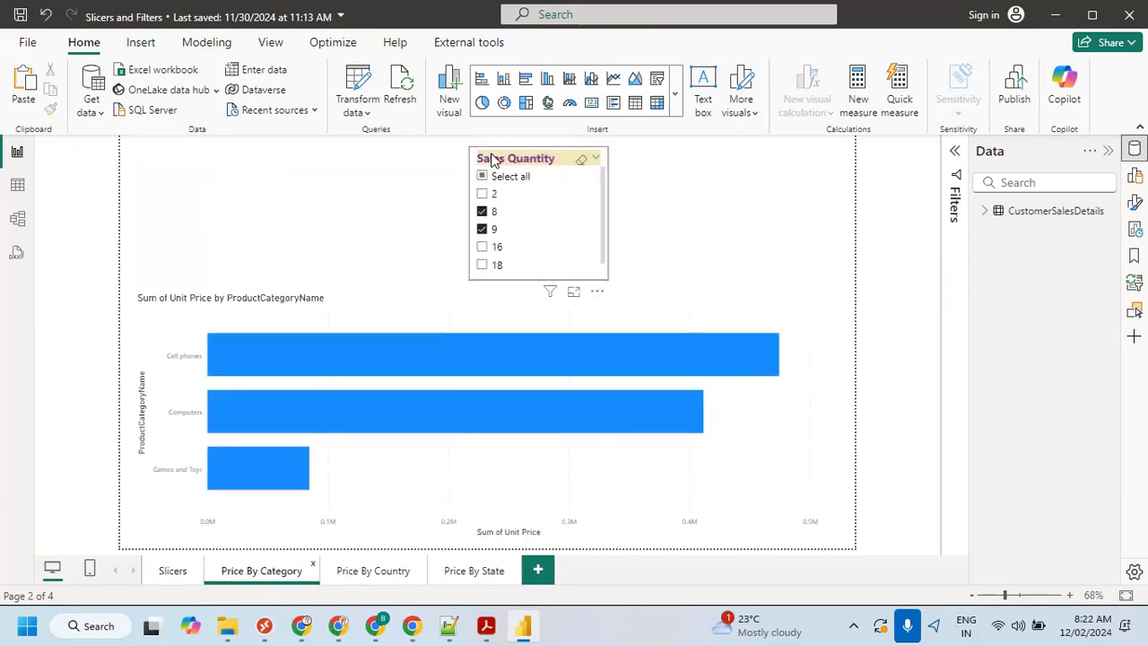
{"action": "left_click", "coordinate": [491, 160]}
{"action": "key", "text": "Delete"}
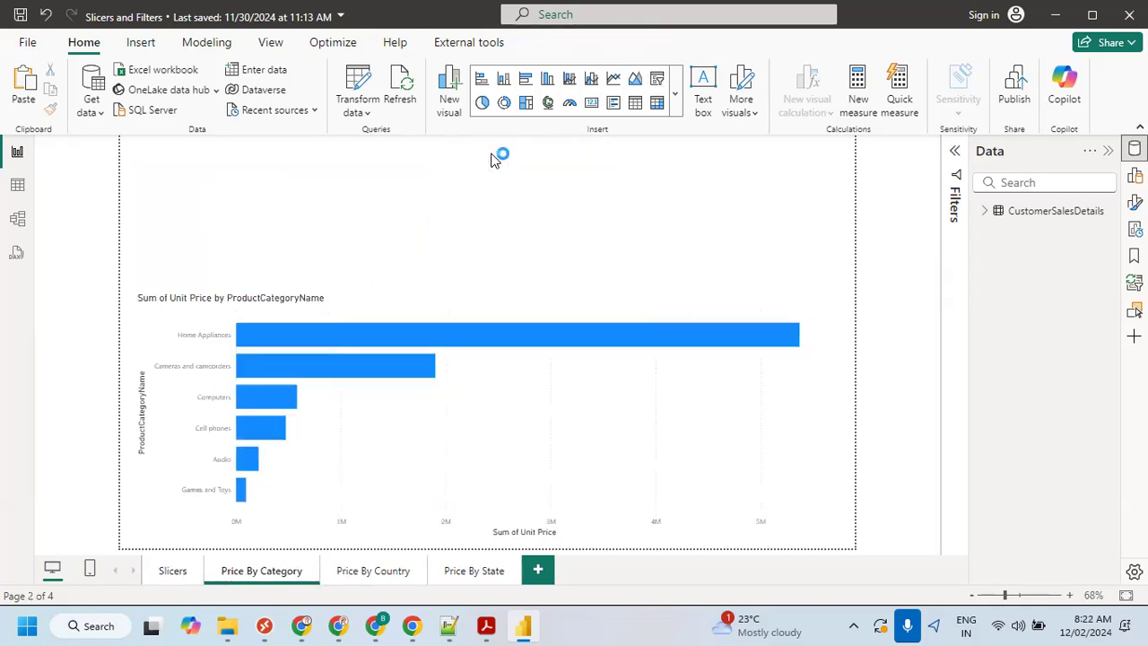
{"action": "left_click", "coordinate": [351, 570]}
{"action": "left_click", "coordinate": [516, 150]}
{"action": "key", "text": "Delete"}
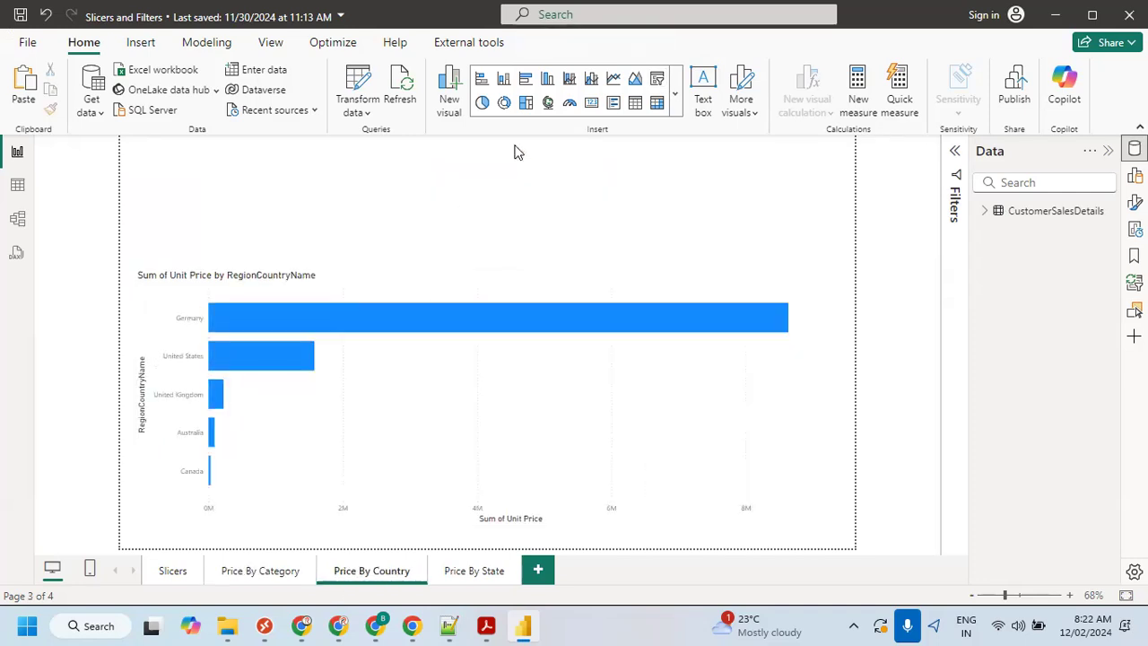
{"action": "left_click", "coordinate": [478, 574]}
{"action": "left_click", "coordinate": [173, 570]}
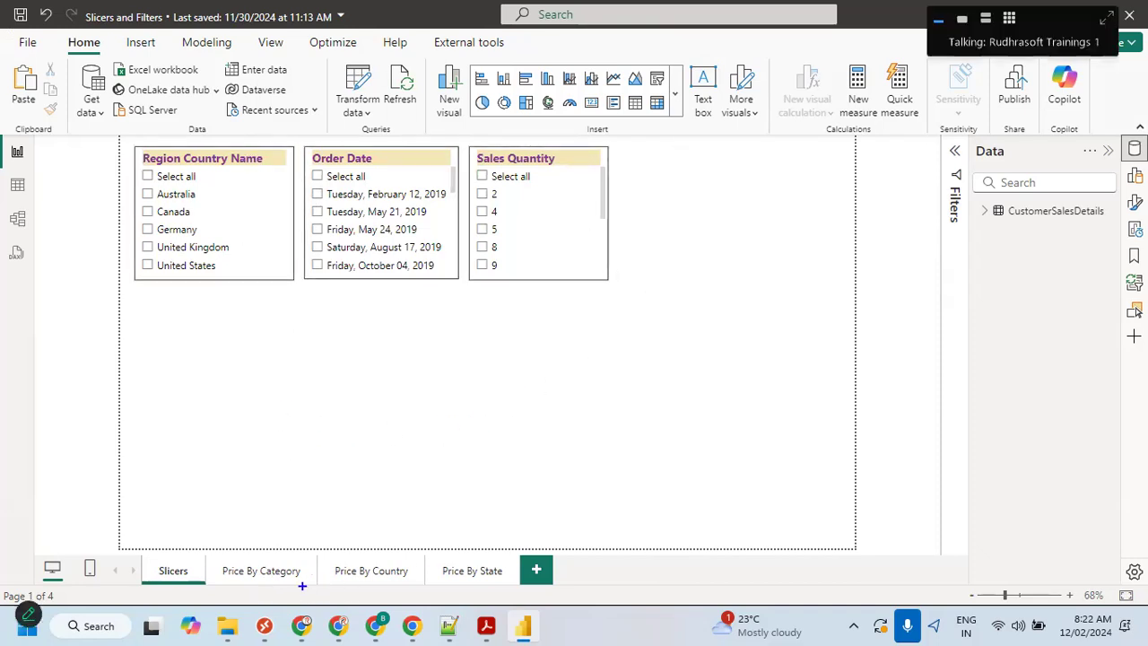
{"action": "left_click_drag", "start_coordinate": [134, 547], "coordinate": [208, 586]}
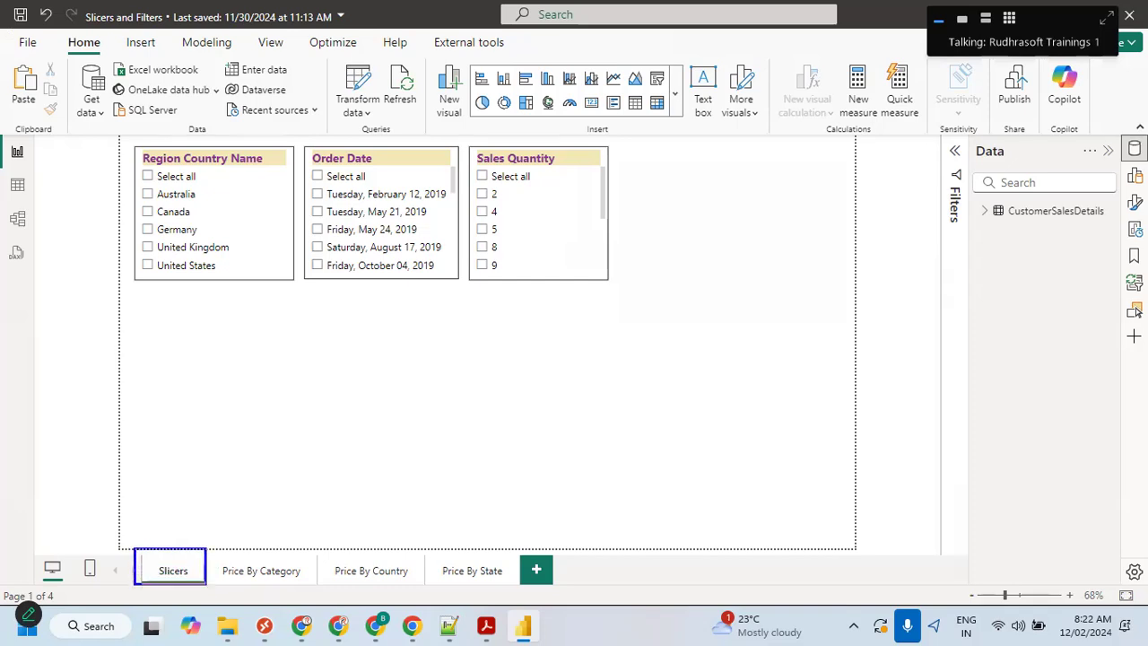
{"action": "mouse_move", "coordinate": [213, 546]}
{"action": "left_mouse_down"}
{"action": "mouse_move", "coordinate": [346, 581]}
{"action": "mouse_move", "coordinate": [517, 589]}
{"action": "left_mouse_up"}
{"action": "mouse_move", "coordinate": [477, 443]}
{"action": "left_mouse_down"}
{"action": "mouse_move", "coordinate": [463, 525]}
{"action": "mouse_move", "coordinate": [495, 525]}
{"action": "left_mouse_up"}
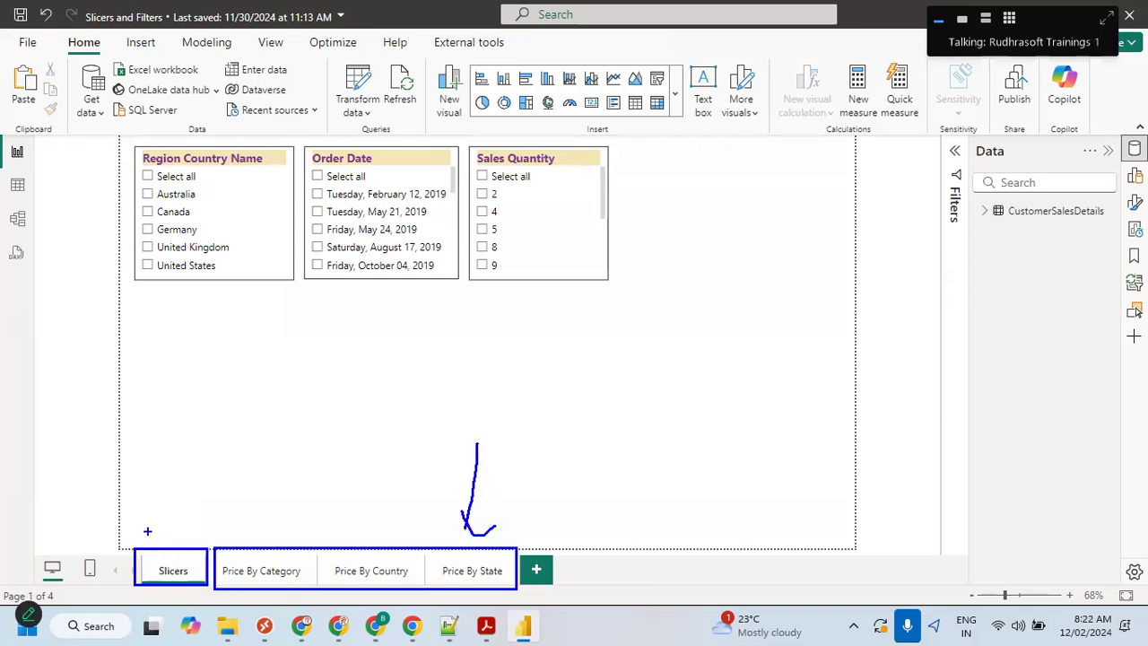
{"action": "left_click_drag", "start_coordinate": [248, 484], "coordinate": [254, 538]}
{"action": "left_click_drag", "start_coordinate": [373, 466], "coordinate": [373, 542]}
{"action": "left_click_drag", "start_coordinate": [443, 480], "coordinate": [451, 547]}
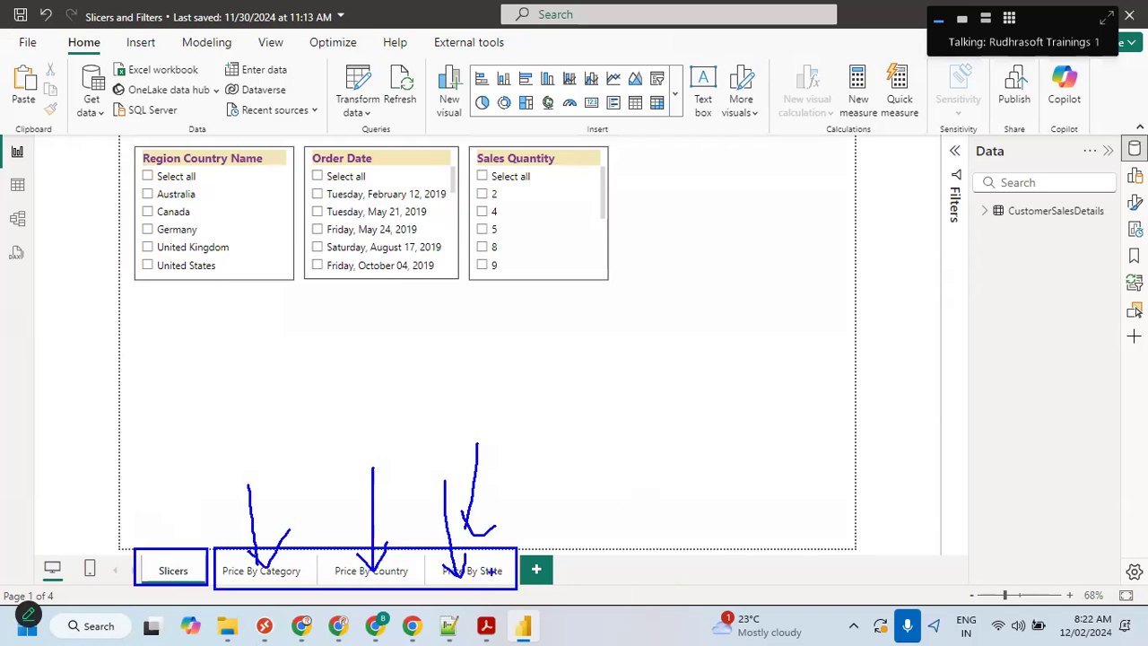
{"action": "mouse_move", "coordinate": [561, 341]}
{"action": "left_mouse_down"}
{"action": "mouse_move", "coordinate": [563, 400]}
{"action": "mouse_move", "coordinate": [595, 348]}
{"action": "left_mouse_up"}
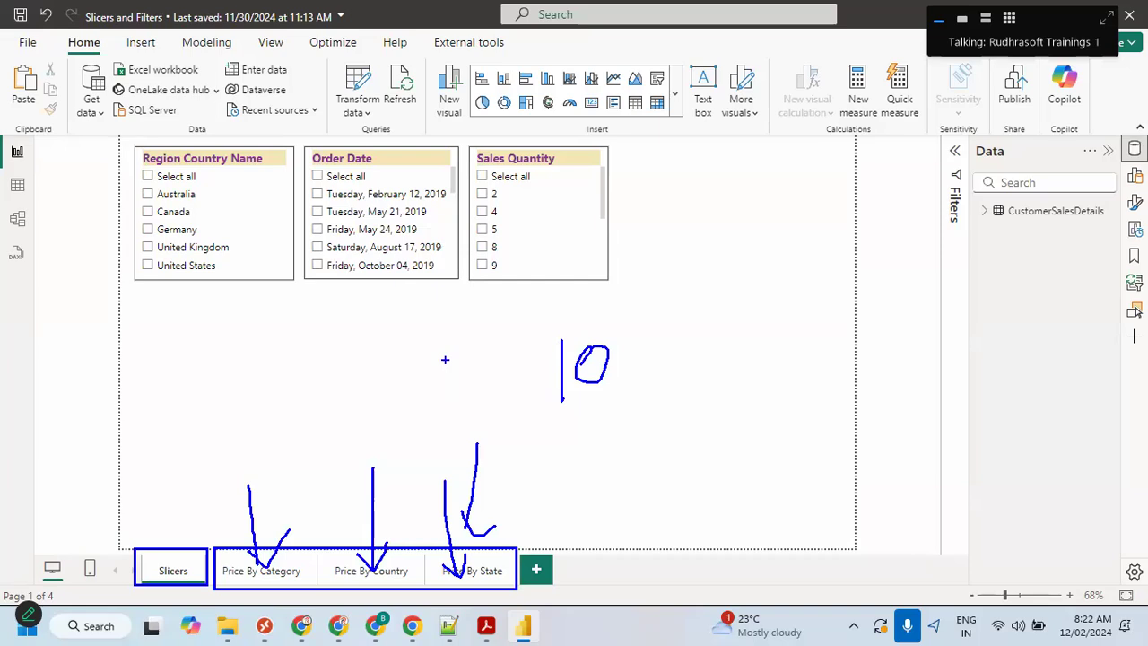
{"action": "key", "text": "Escape"}
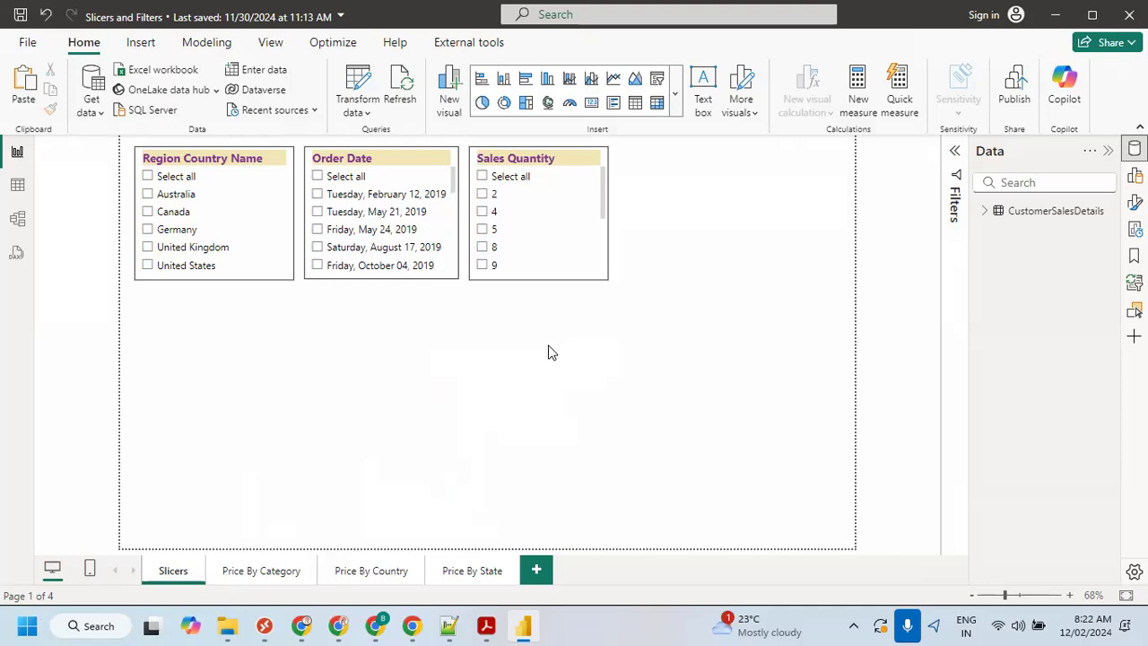
- In Notepad++, add the heading "What is Sync Slicers?" below the requirement notes, after a blank line
{"action": "left_click", "coordinate": [448, 625]}
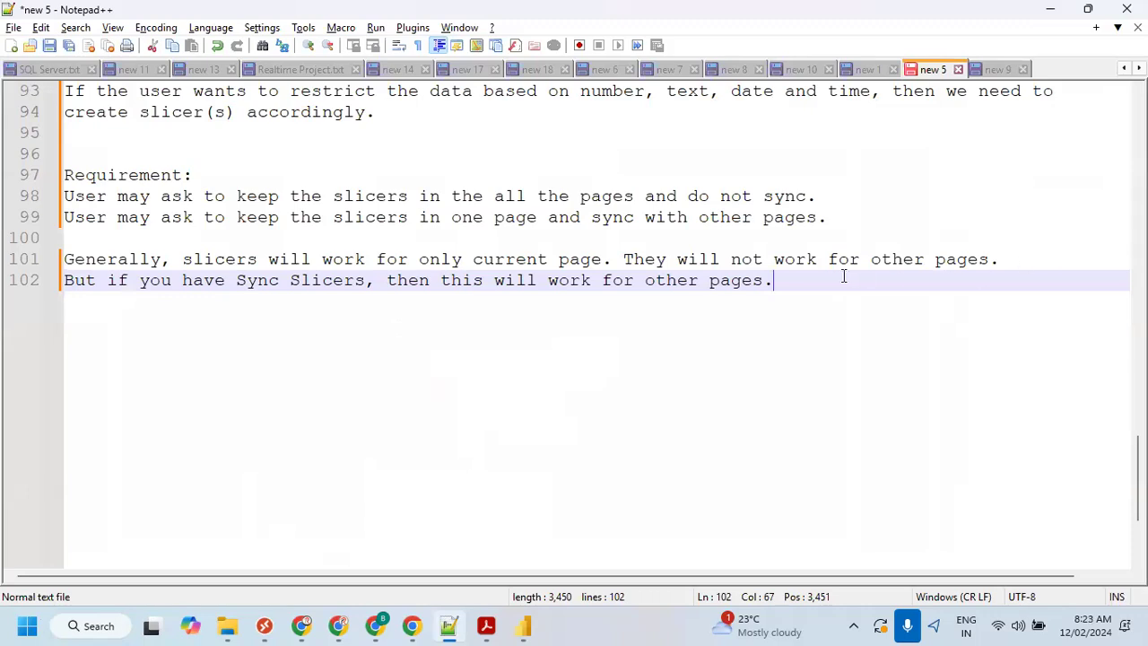
{"action": "key", "text": "Return"}
{"action": "key", "text": "Return"}
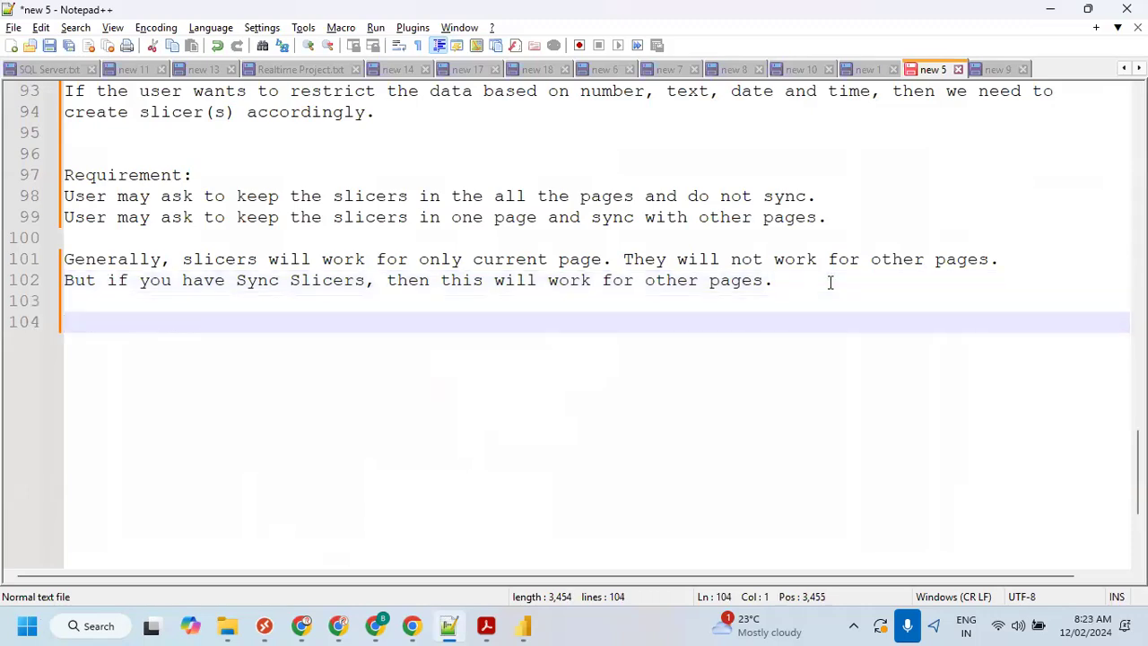
{"action": "type", "text": "What is Sync Sli"}
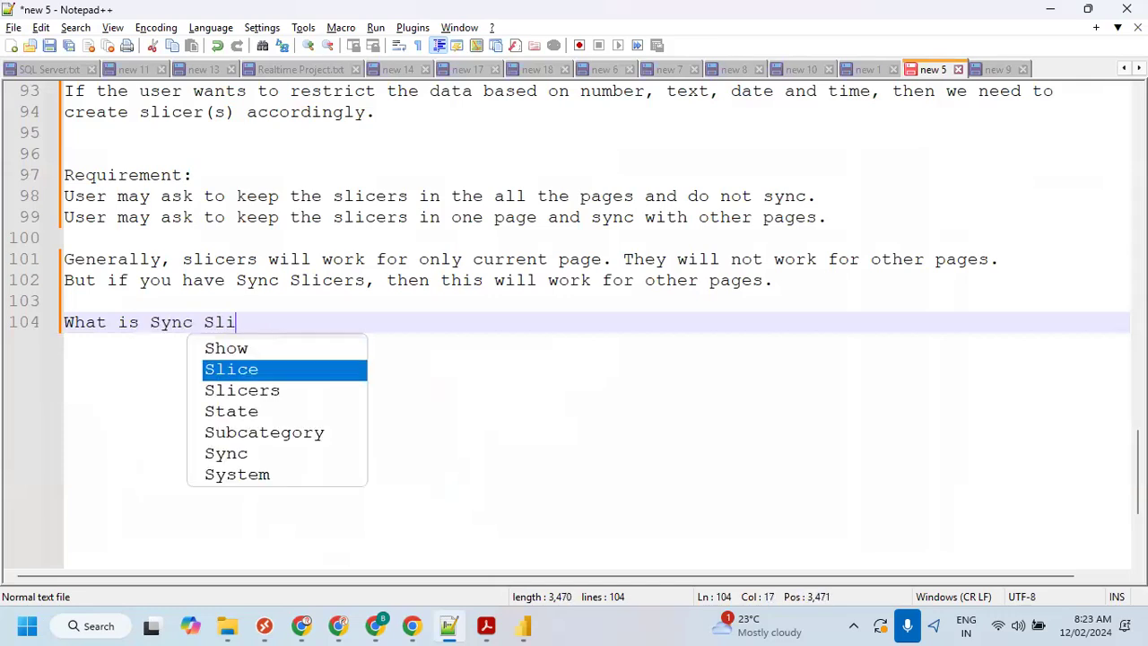
{"action": "type", "text": "cers:"}
{"action": "type", "text": "?"}
{"action": "key", "text": "Return"}
- Write "Sync Slicers are used to filter data for required pages." under the "What is Sync Slicers?" heading
{"action": "type", "text": "Slic"}
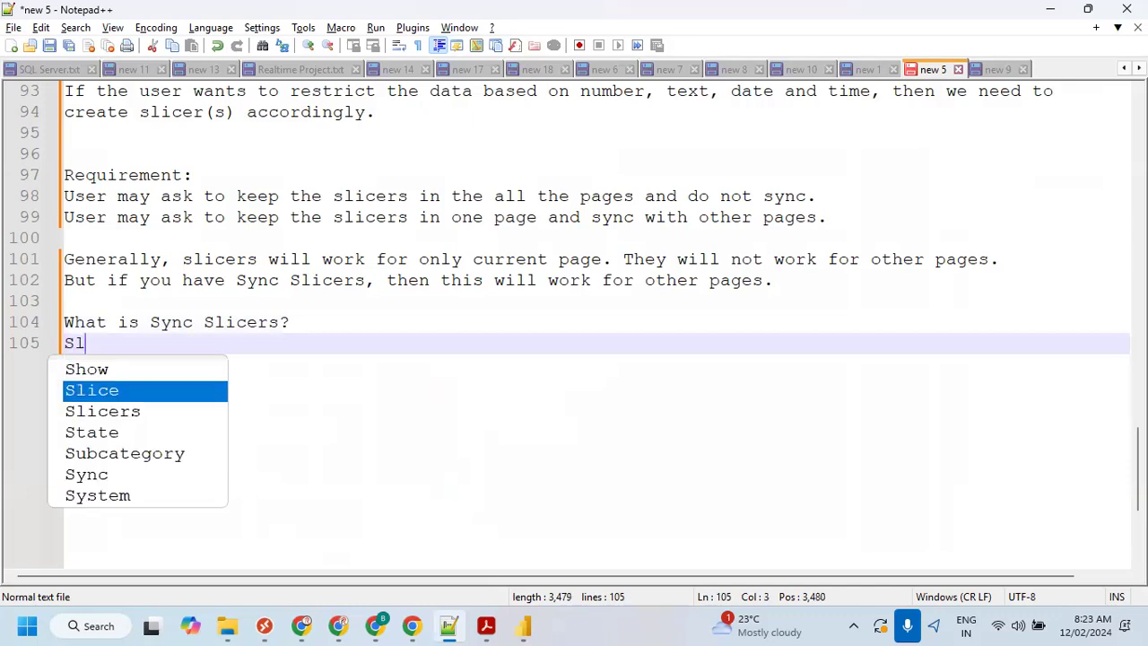
{"action": "key", "text": "BackSpace"}
{"action": "key", "text": "BackSpace"}
{"action": "key", "text": "BackSpace"}
{"action": "type", "text": "ync"}
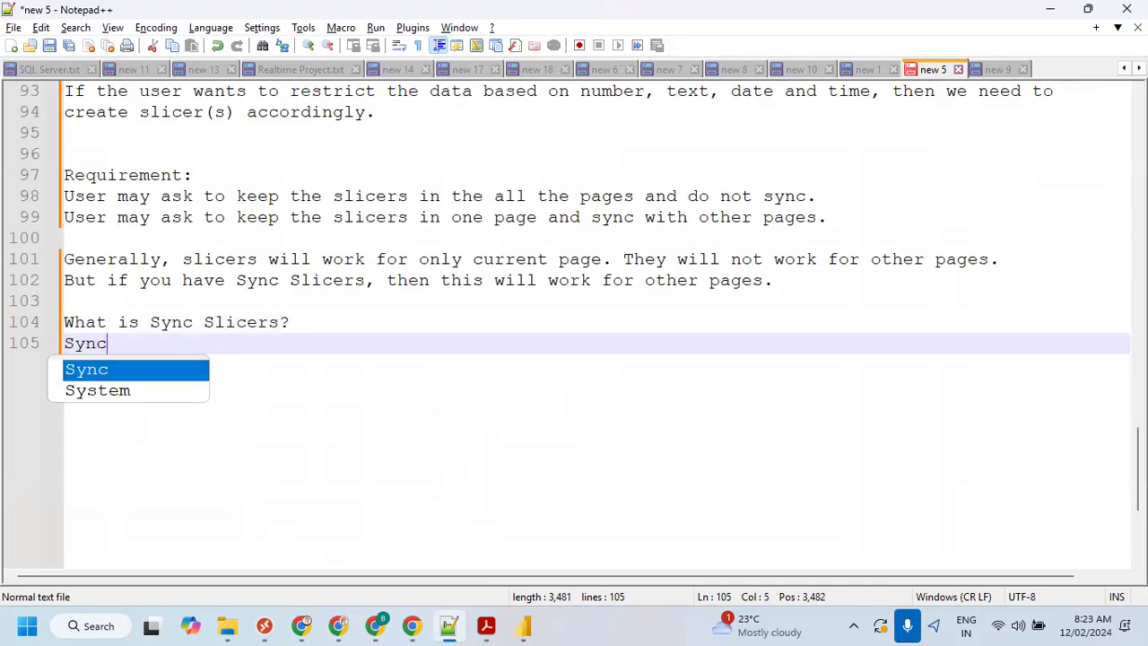
{"action": "type", "text": " Slicers "}
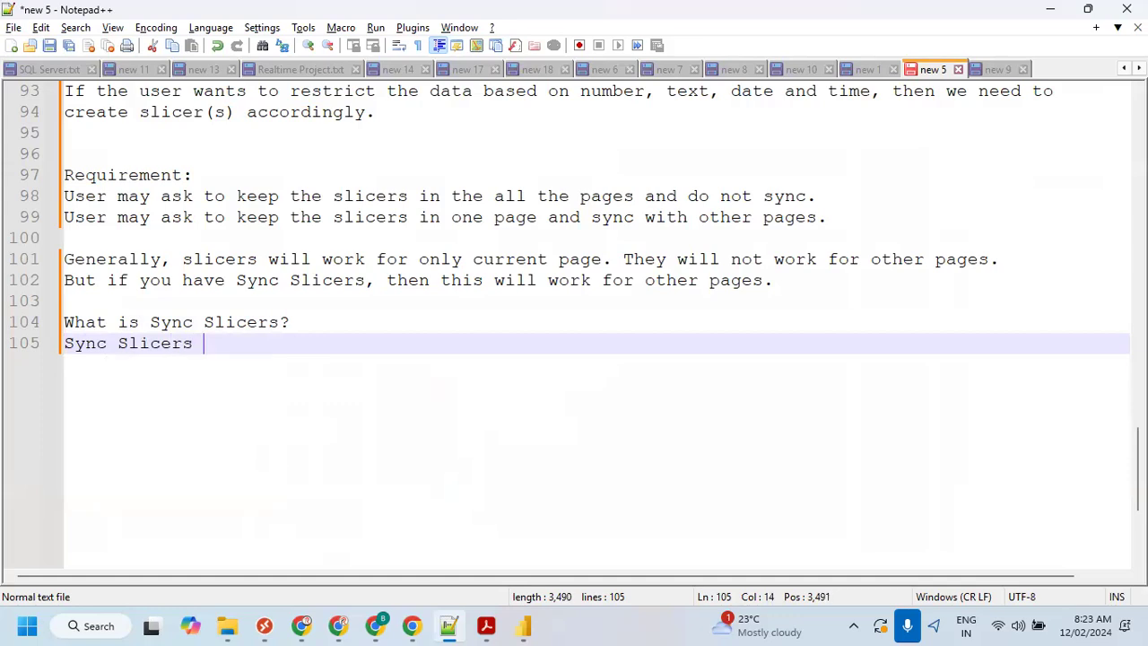
{"action": "type", "text": "are used "}
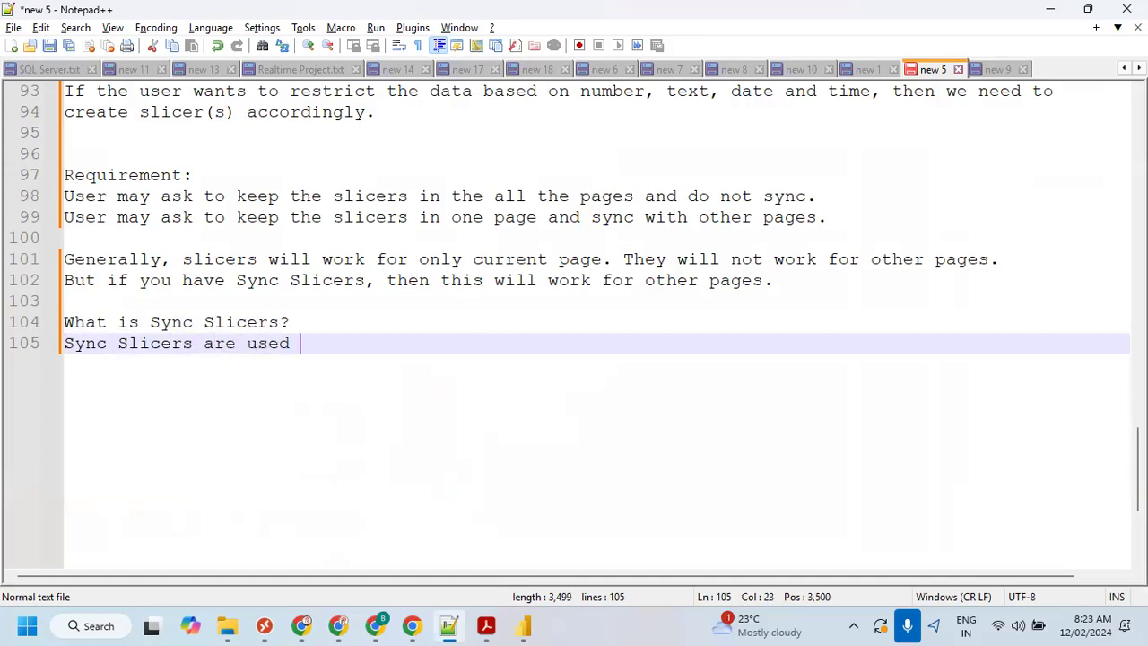
{"action": "type", "text": "to filter"}
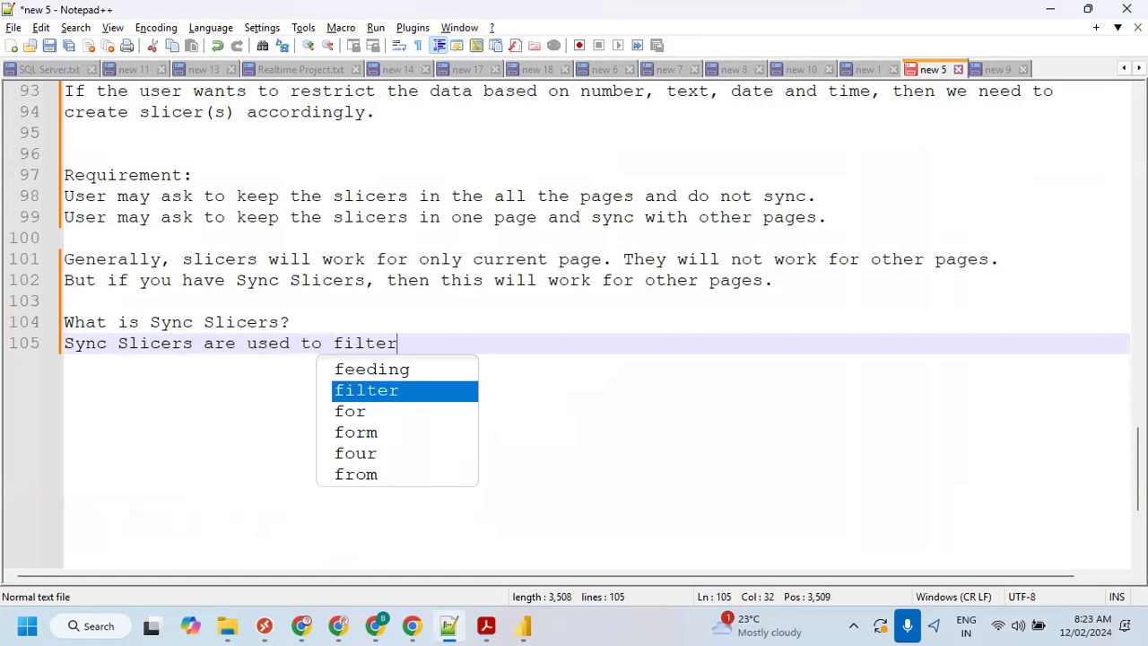
{"action": "type", "text": " the"}
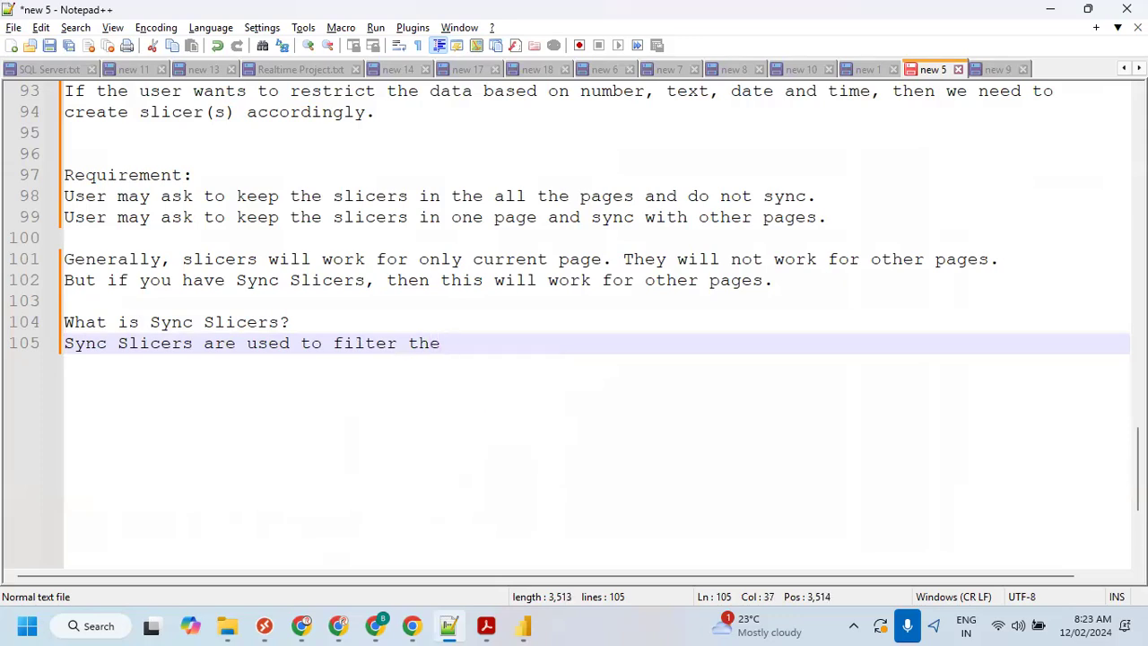
{"action": "key", "text": "BackSpace"}
{"action": "key", "text": "BackSpace"}
{"action": "key", "text": "BackSpace"}
{"action": "type", "text": "data for reu"}
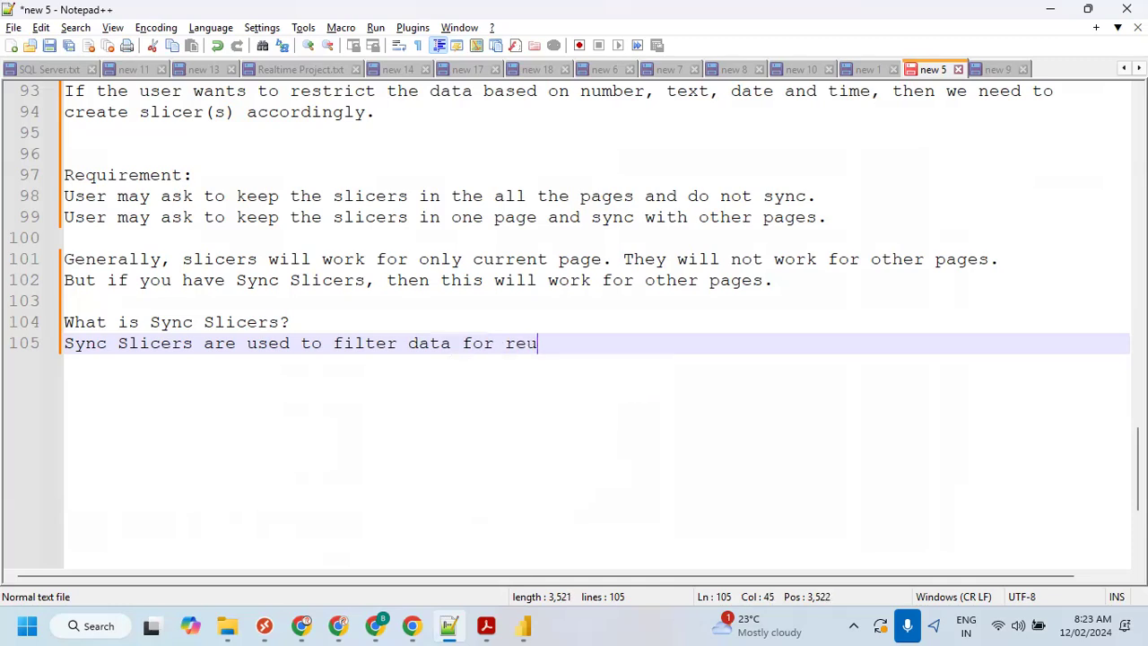
{"action": "key", "text": "BackSpace"}
{"action": "type", "text": "quired pages."}
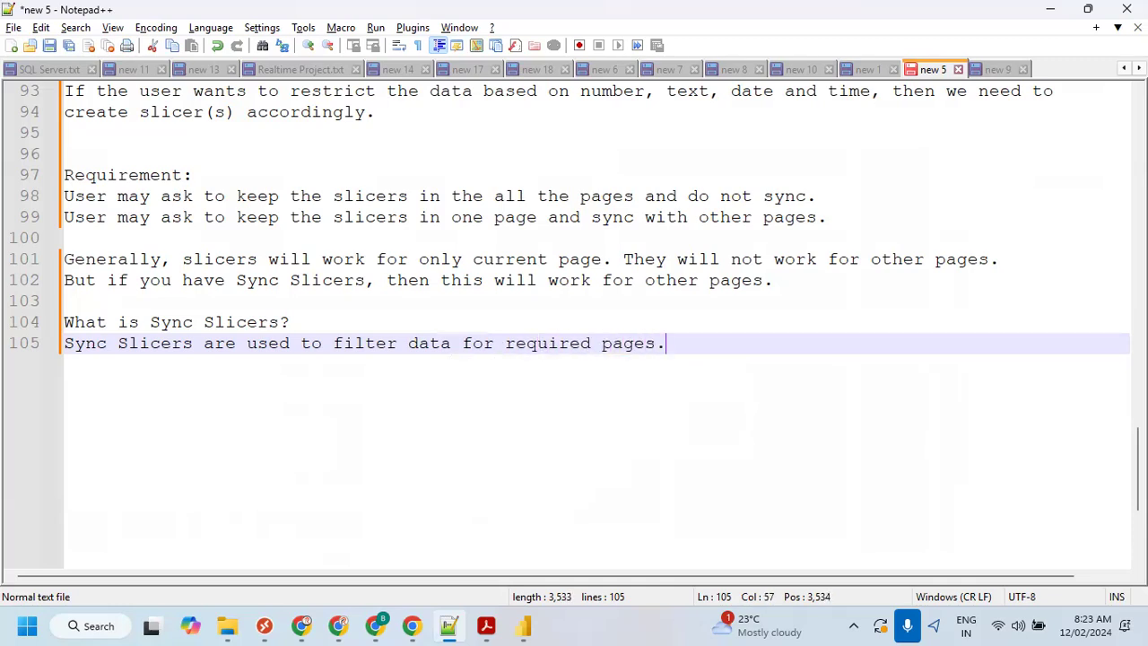
- Remove the sentence's final period and extend it with: by using "Selection" pane
{"action": "key", "text": "BackSpace"}
{"action": "type", "text": "by usin"}
{"action": "type", "text": "g \""}
{"action": "type", "text": "S"}
{"action": "key", "text": "BackSpace"}
{"action": "type", "text": "\"Selecti"}
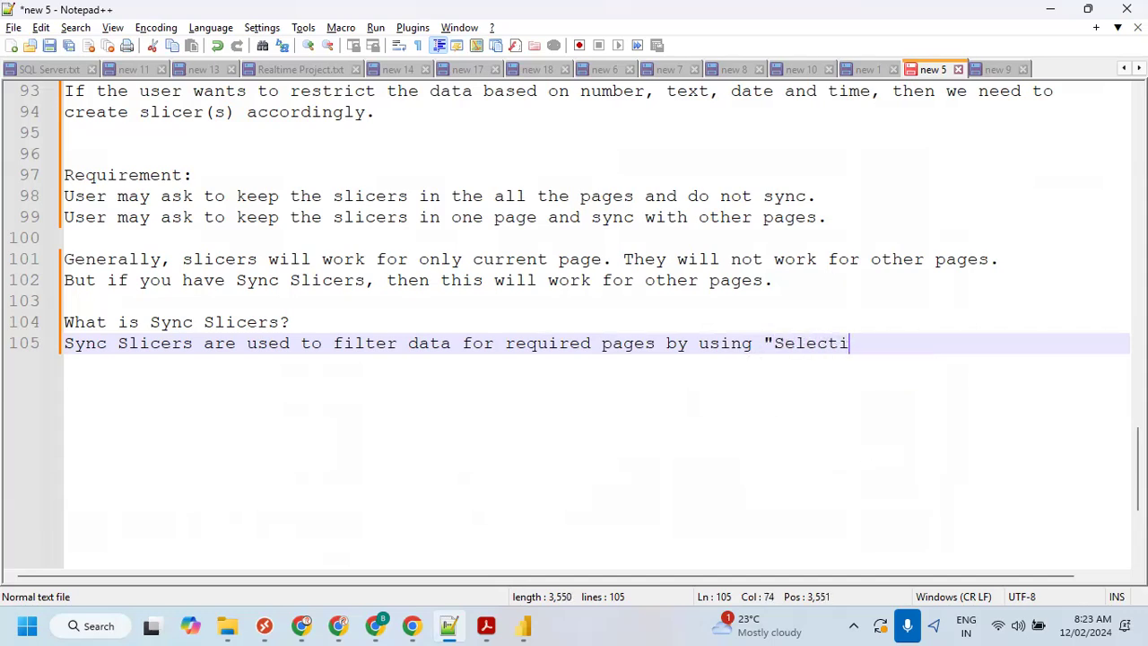
{"action": "type", "text": "on\" pane"}
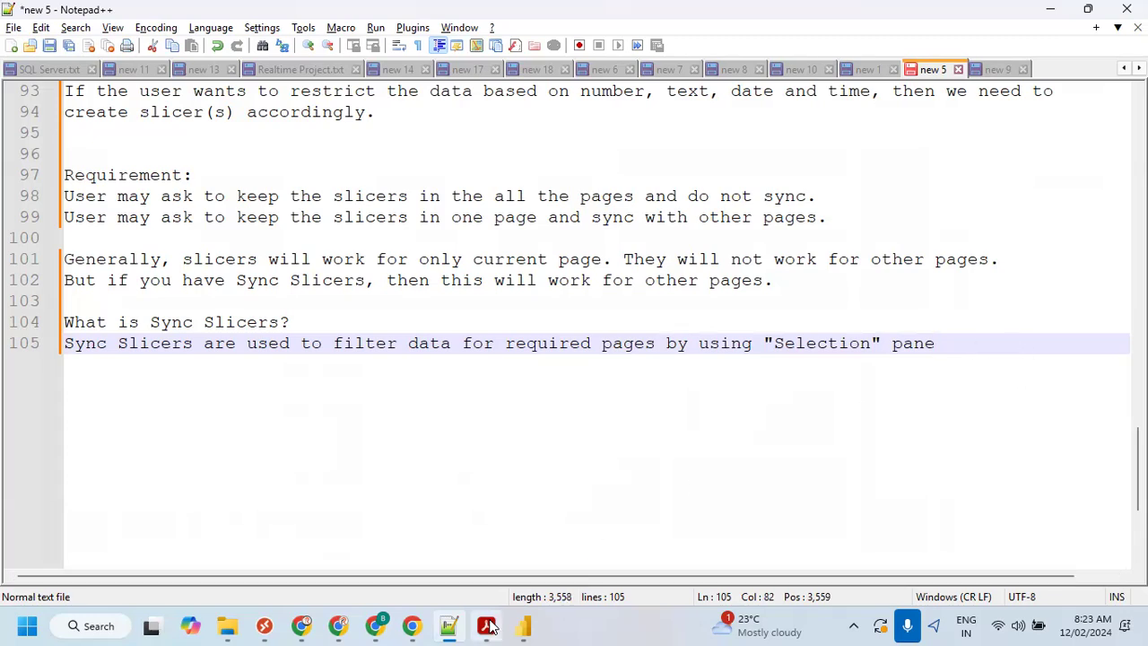
- In Power BI Desktop, review the Slicers page and the Price By Category, Price By Country and Price By State pages
{"action": "left_click", "coordinate": [523, 625]}
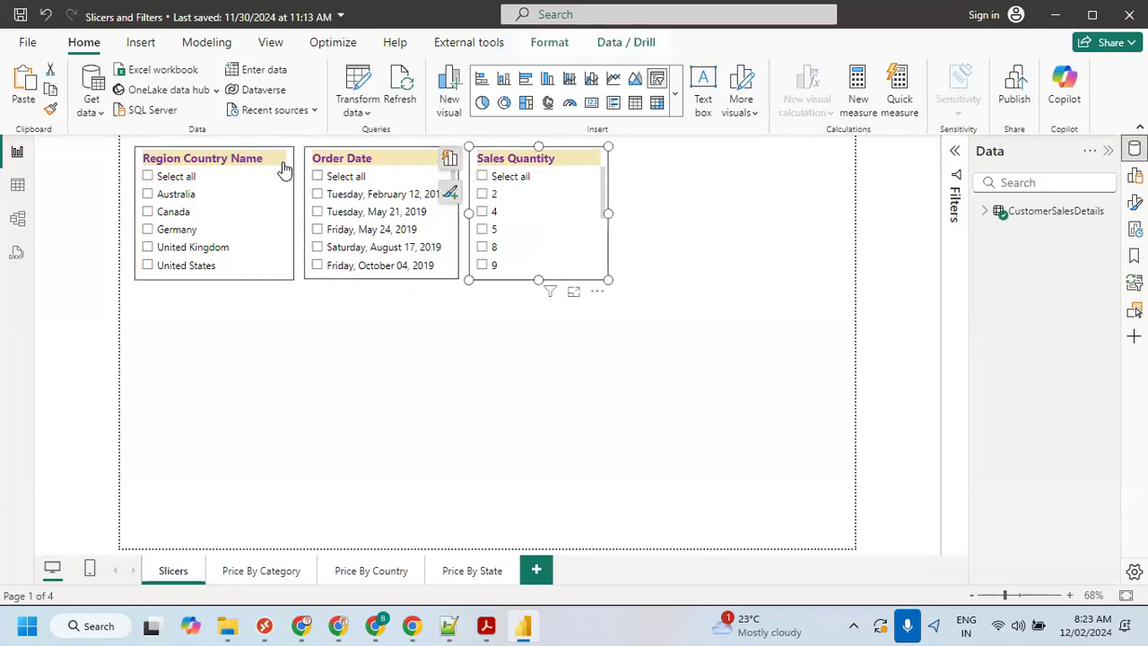
{"action": "left_click", "coordinate": [243, 160]}
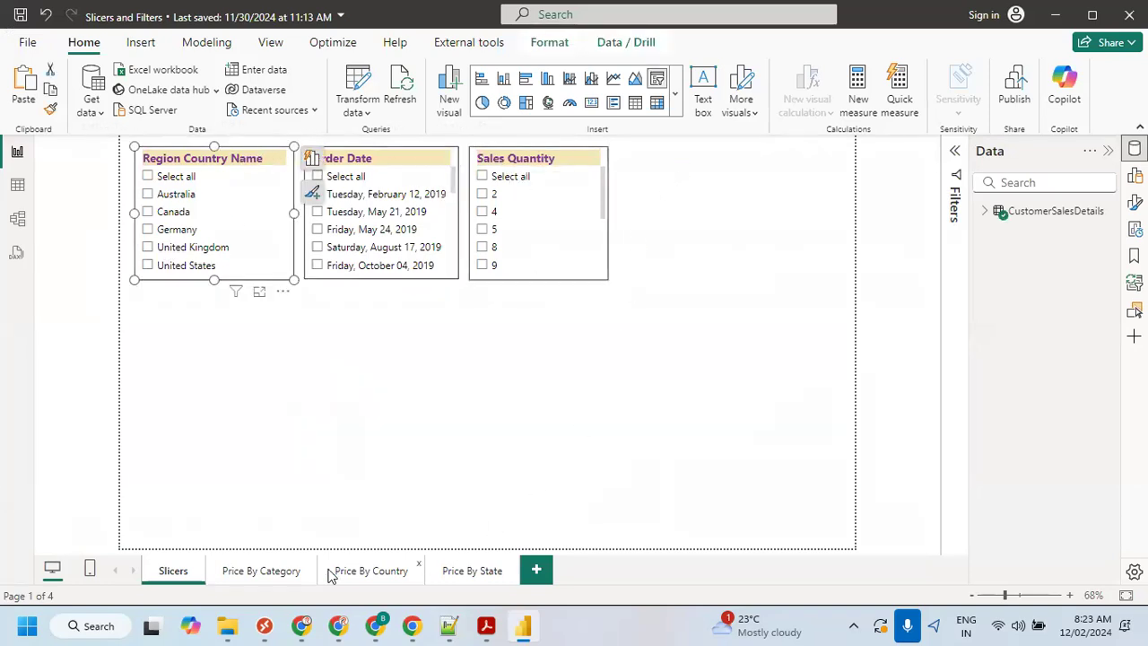
{"action": "left_click", "coordinate": [285, 574]}
{"action": "left_click", "coordinate": [368, 574]}
{"action": "left_click", "coordinate": [287, 578]}
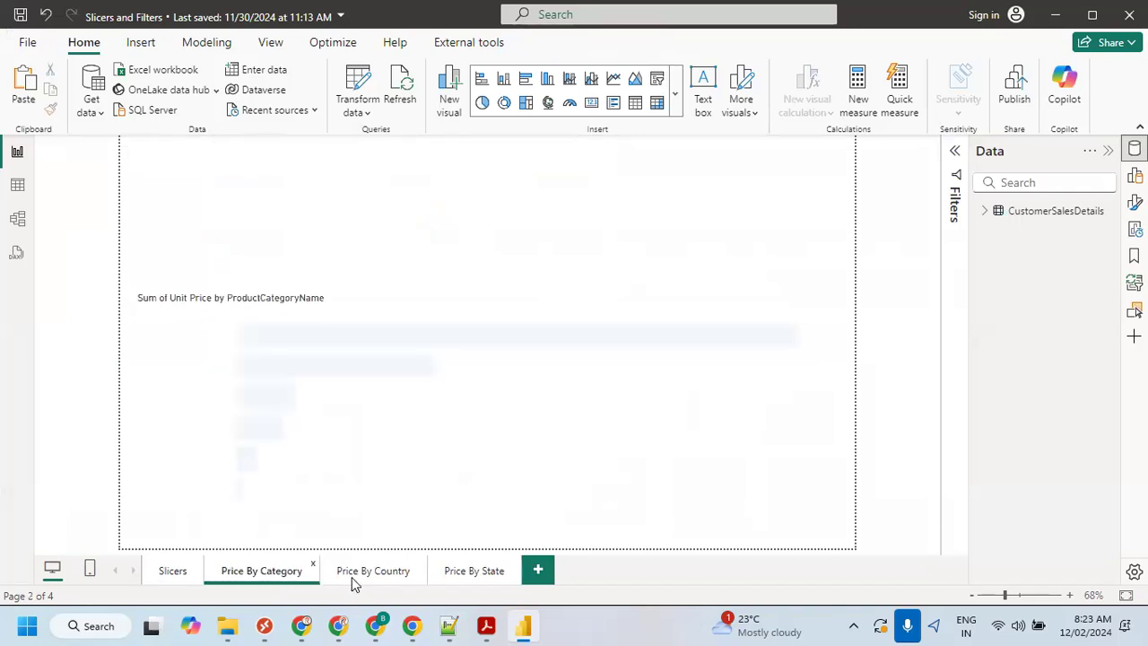
{"action": "left_click", "coordinate": [468, 579]}
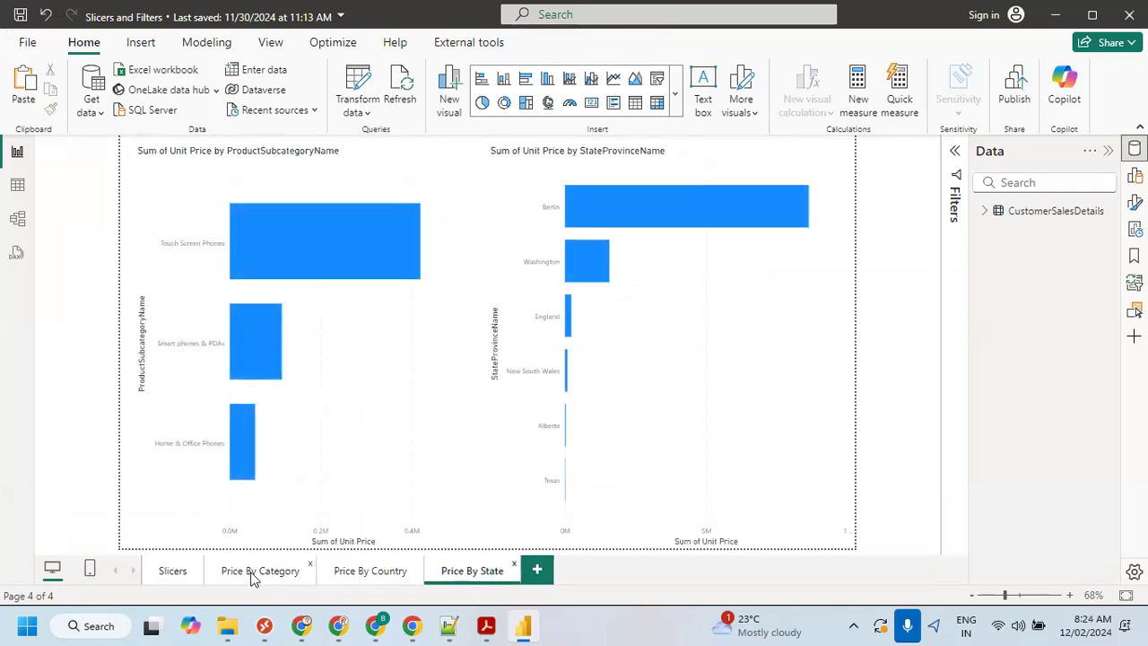
{"action": "left_click", "coordinate": [167, 575]}
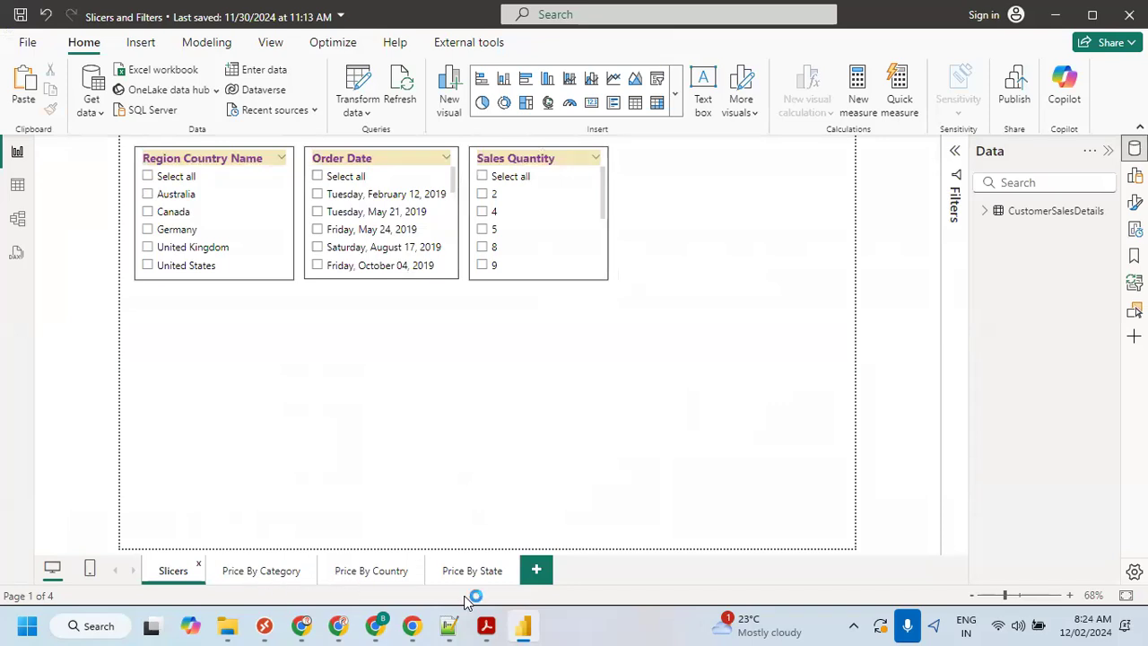
- In Notepad++, leave a blank line below the Sync Slicers definition and start a line reading: Usecase: Apply sync slicers for
{"action": "left_click", "coordinate": [444, 538]}
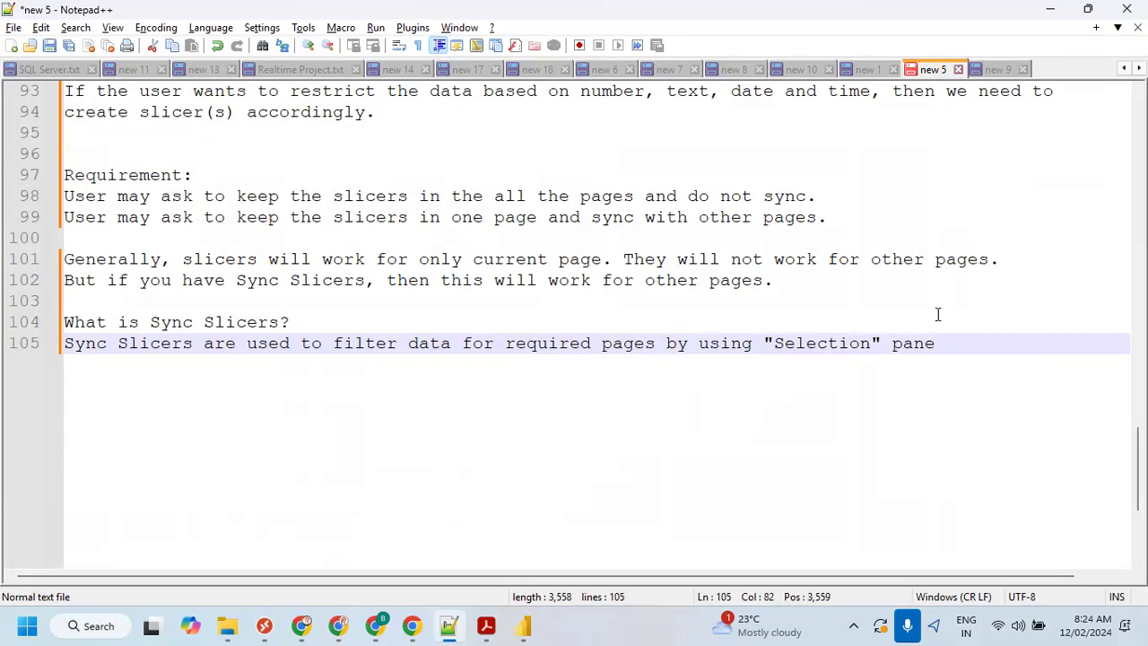
{"action": "key", "text": "Return"}
{"action": "key", "text": "Return"}
{"action": "type", "text": "Use"}
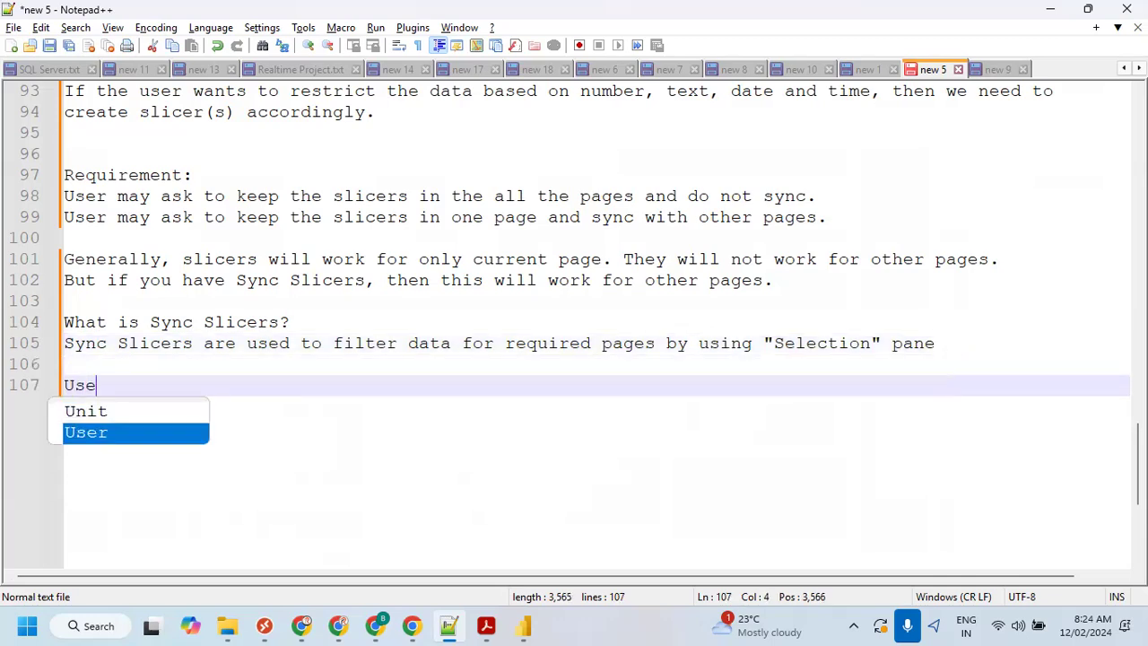
{"action": "type", "text": "case: App"}
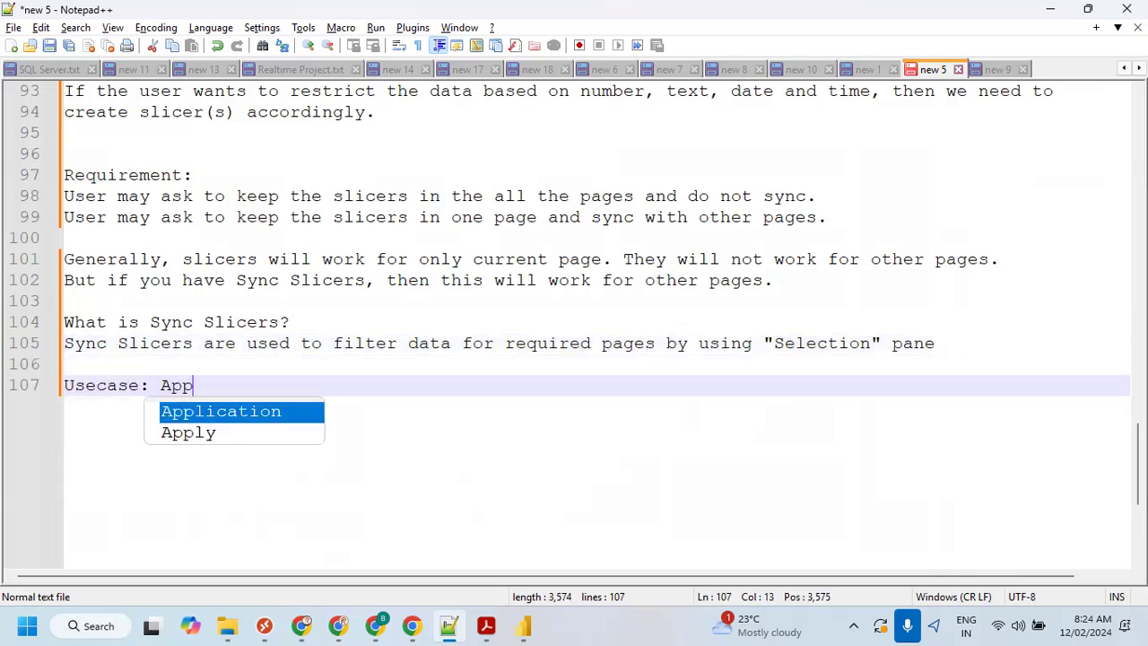
{"action": "type", "text": "ly sync slicer"}
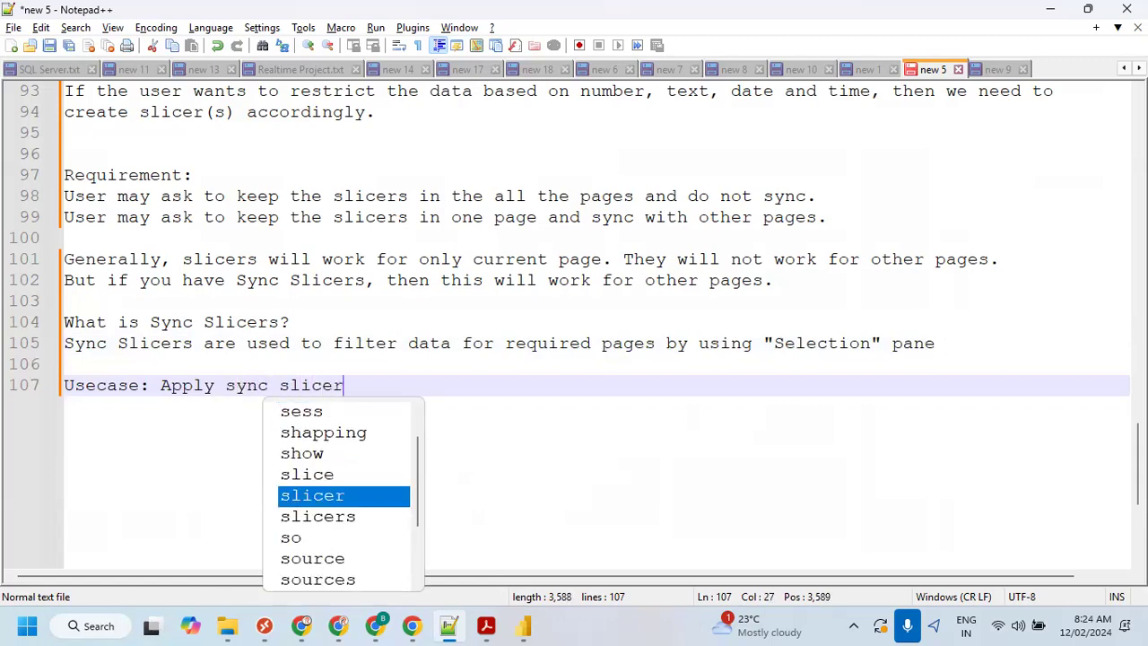
{"action": "type", "text": "s for"}
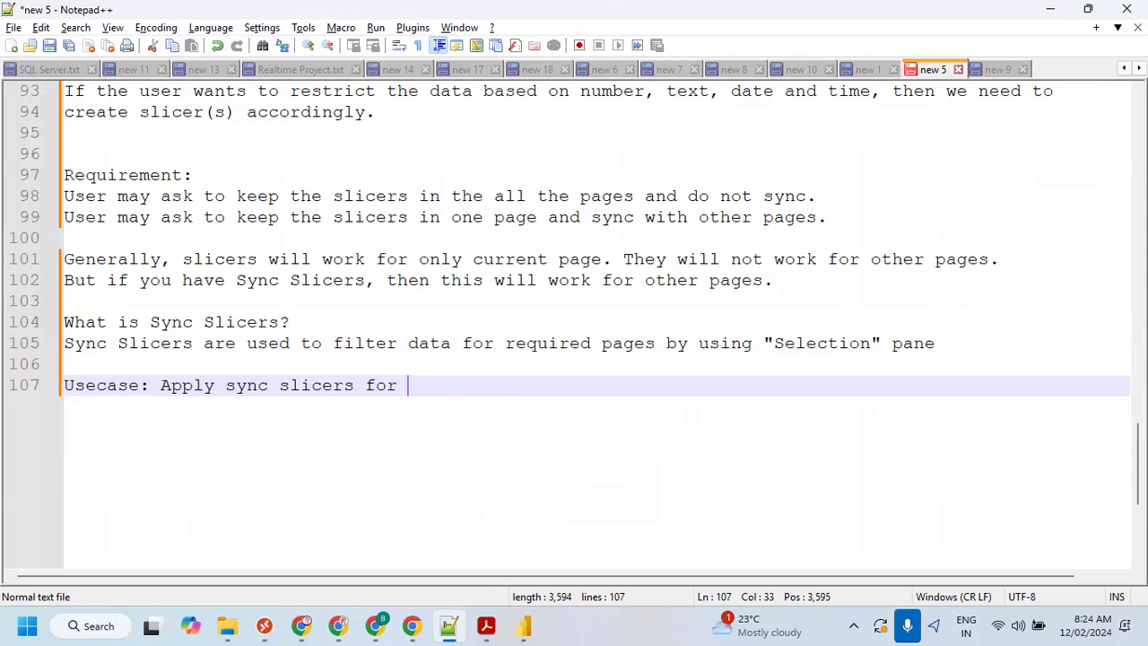
- Append the page name "Price By Category", in quotation marks and followed by a comma, to the Usecase line
{"action": "key", "text": "alt+Tab"}
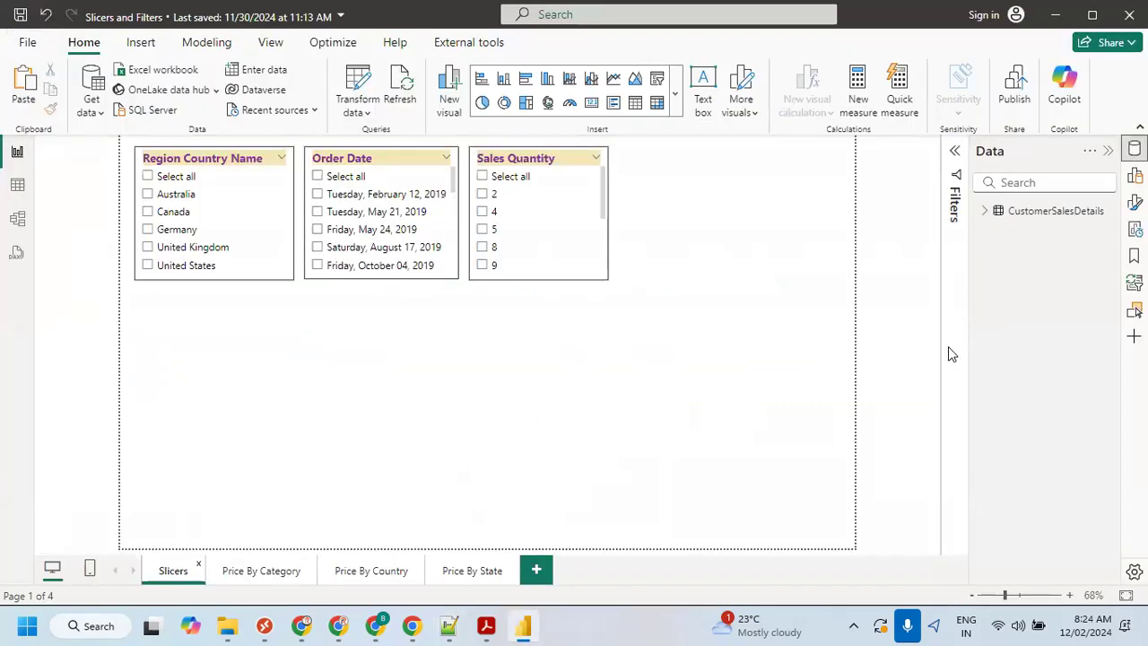
{"action": "key", "text": "alt+Tab"}
{"action": "type", "text": "\"Price By Ca"}
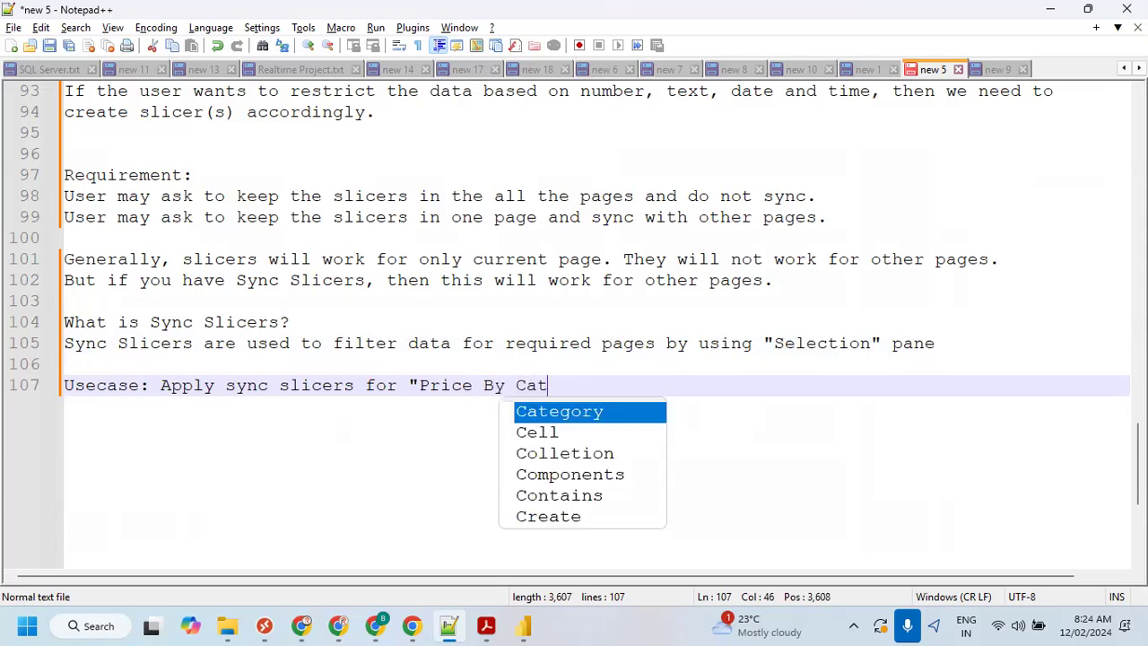
{"action": "type", "text": "t"}
{"action": "key", "text": "Return"}
{"action": "type", "text": "\","}
- Complete the Usecase line with the quoted page name "Price By Country" and select the whole line
{"action": "key", "text": "alt+Tab"}
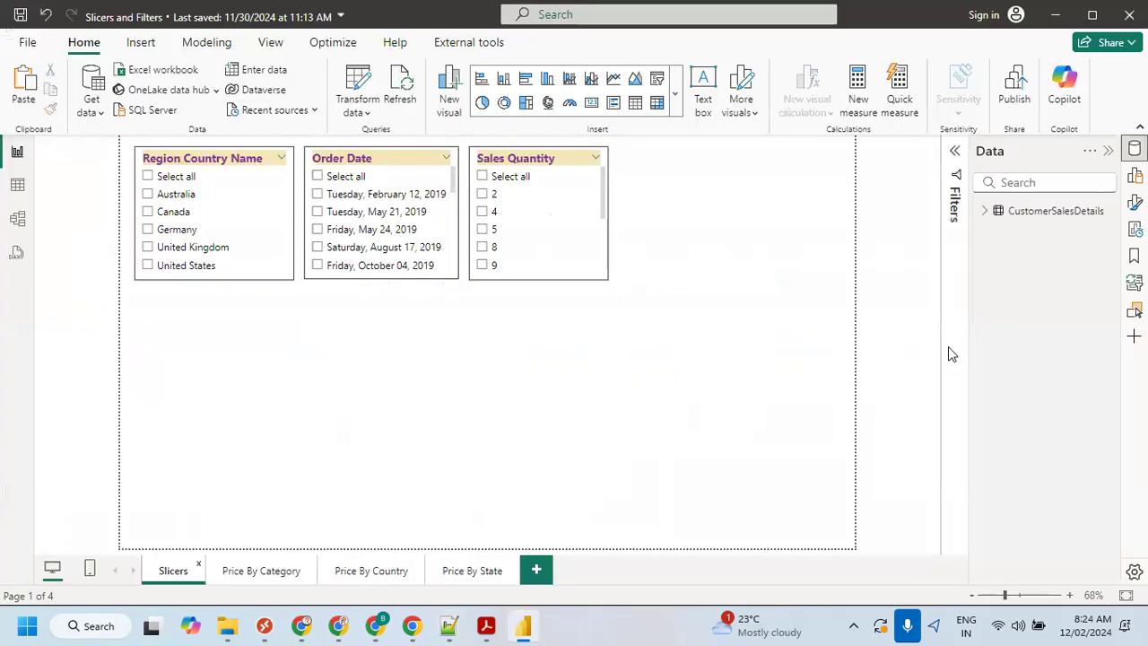
{"action": "key", "text": "alt+Tab"}
{"action": "type", "text": "P"}
{"action": "key", "text": "BackSpace"}
{"action": "key", "text": "BackSpace"}
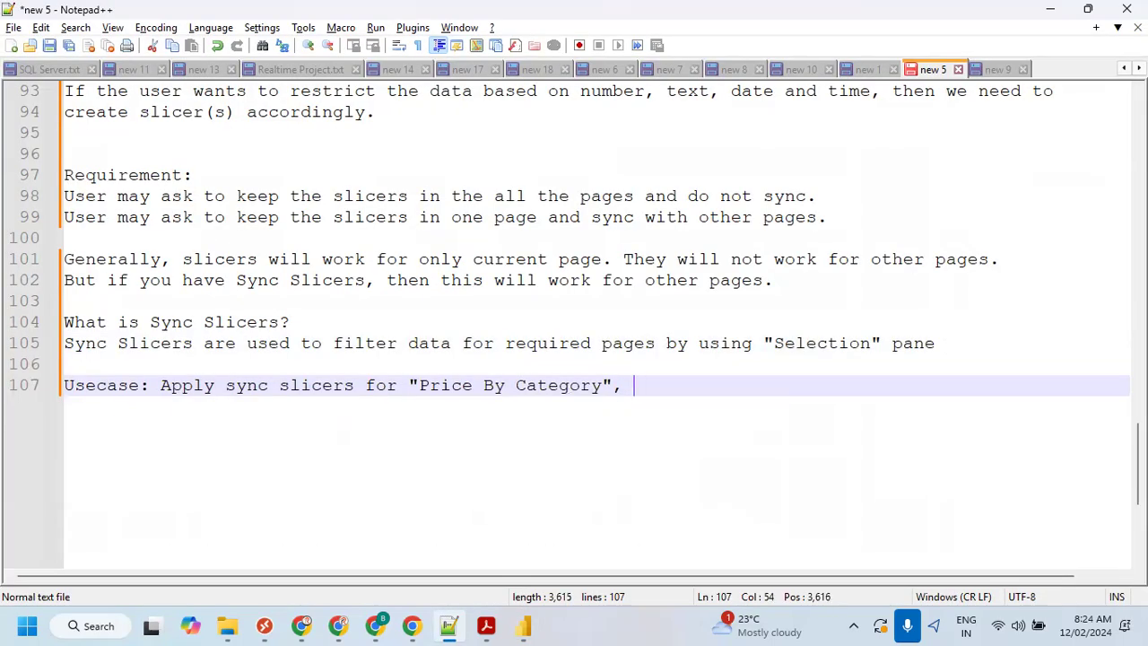
{"action": "type", "text": "\"Pric"}
{"action": "type", "text": "e By"}
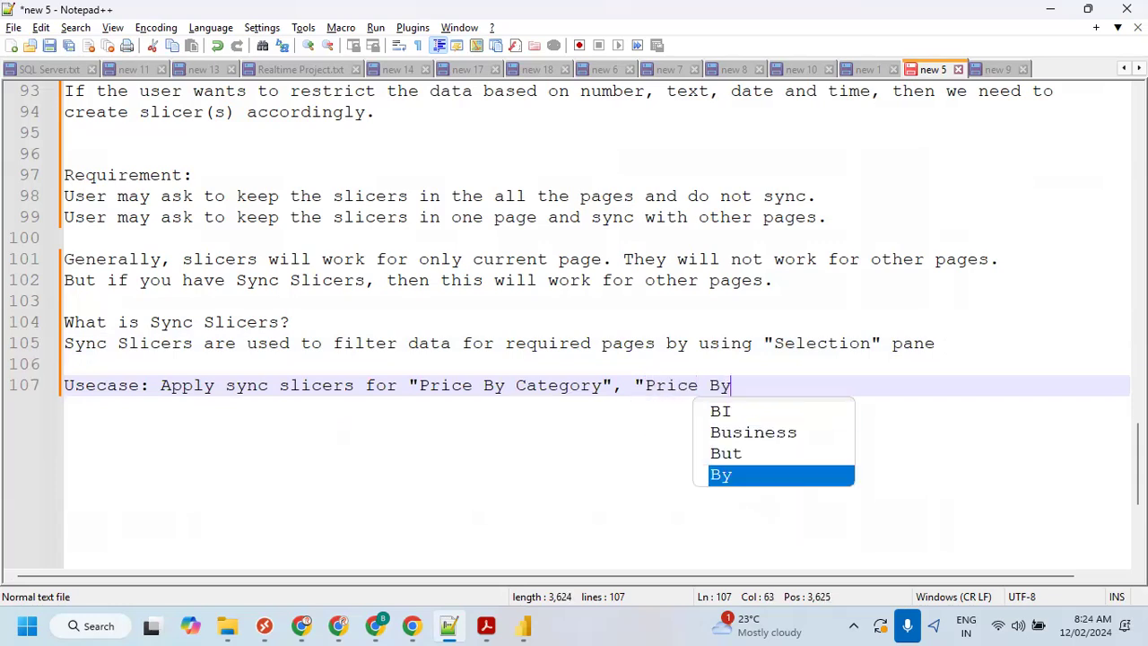
{"action": "type", "text": " Country\""}
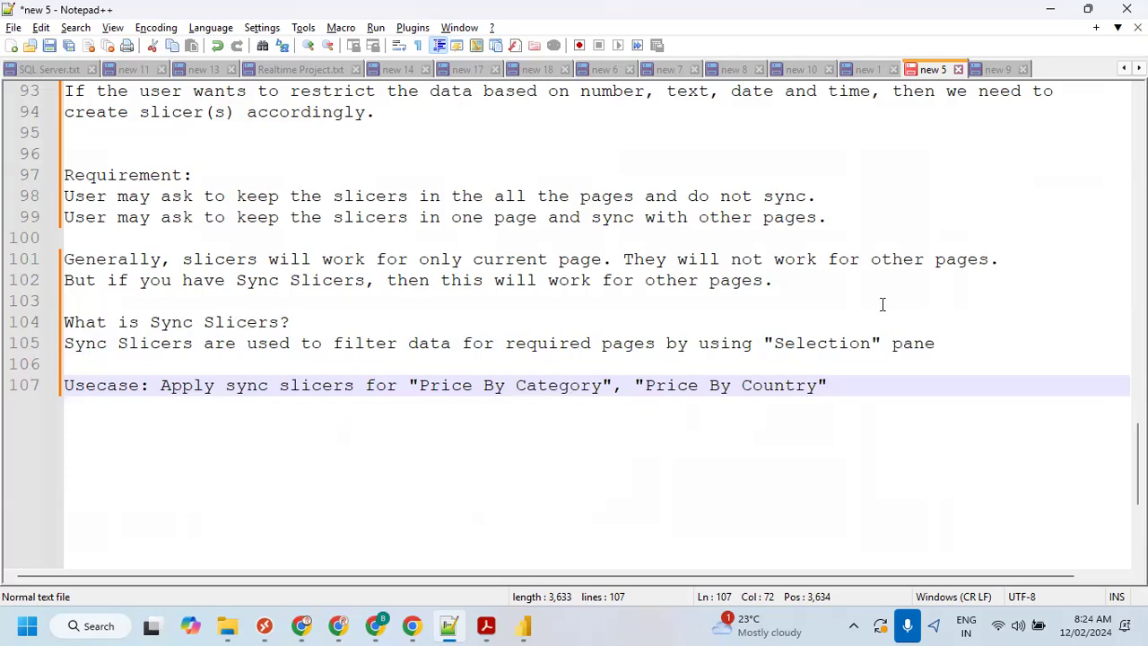
{"action": "left_click", "coordinate": [711, 305]}
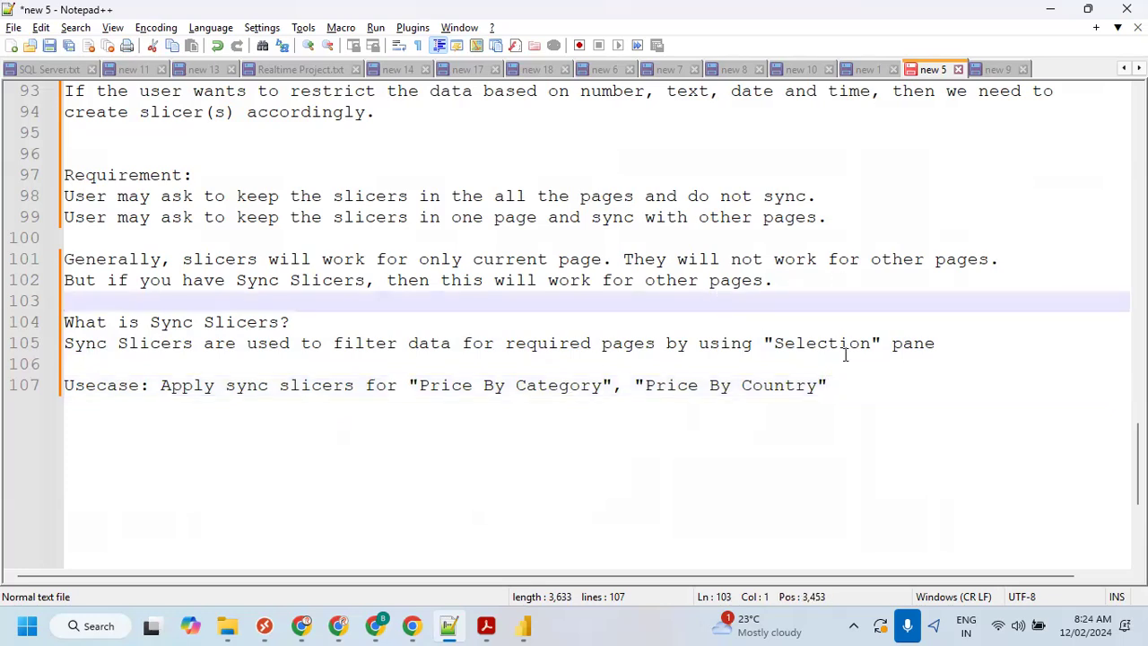
{"action": "left_click", "coordinate": [827, 387]}
{"action": "key", "text": "shift+Home"}
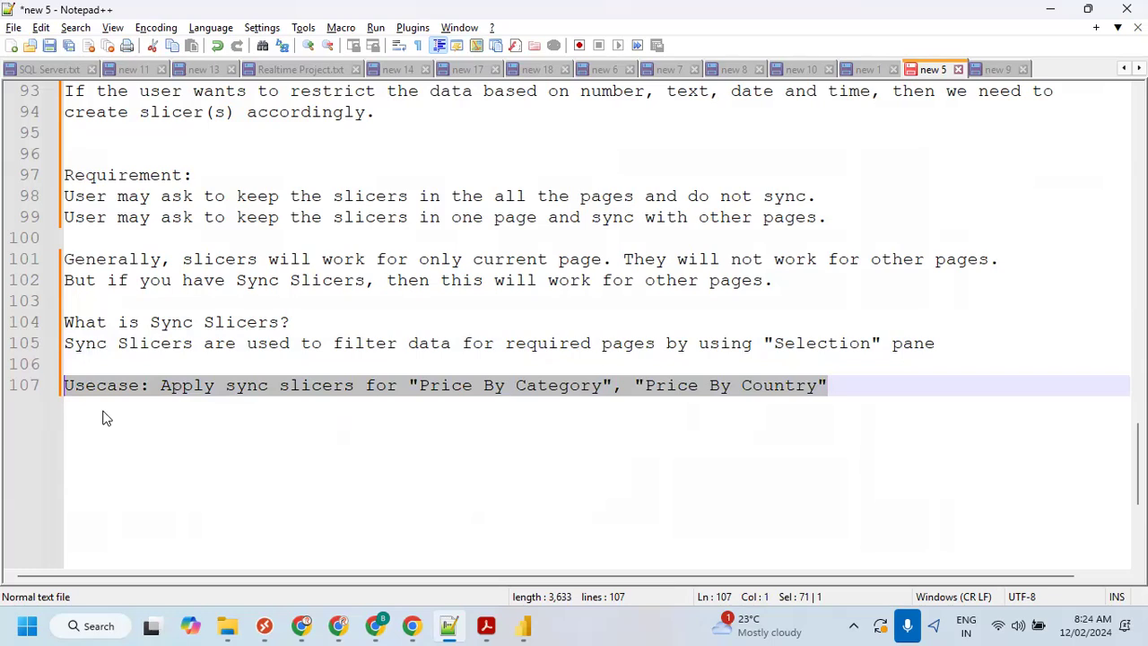
- In Power BI Desktop, show the Sync slicers pane without the Selection pane and select the Sales Quantity slicer
{"action": "left_click", "coordinate": [523, 625]}
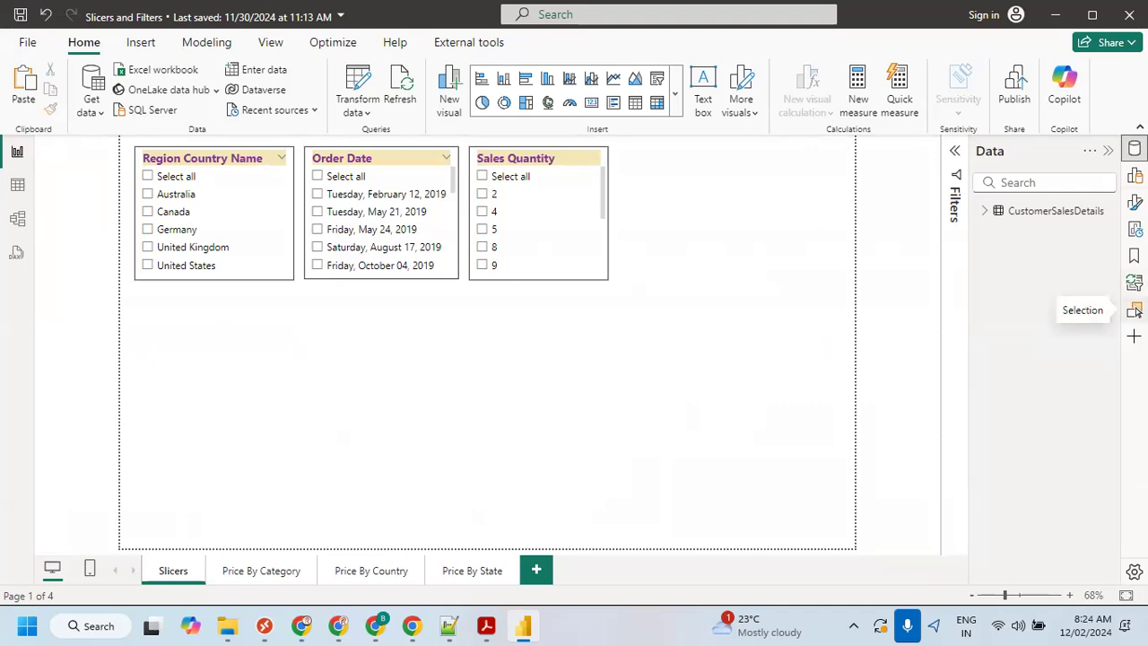
{"action": "left_click", "coordinate": [1134, 311]}
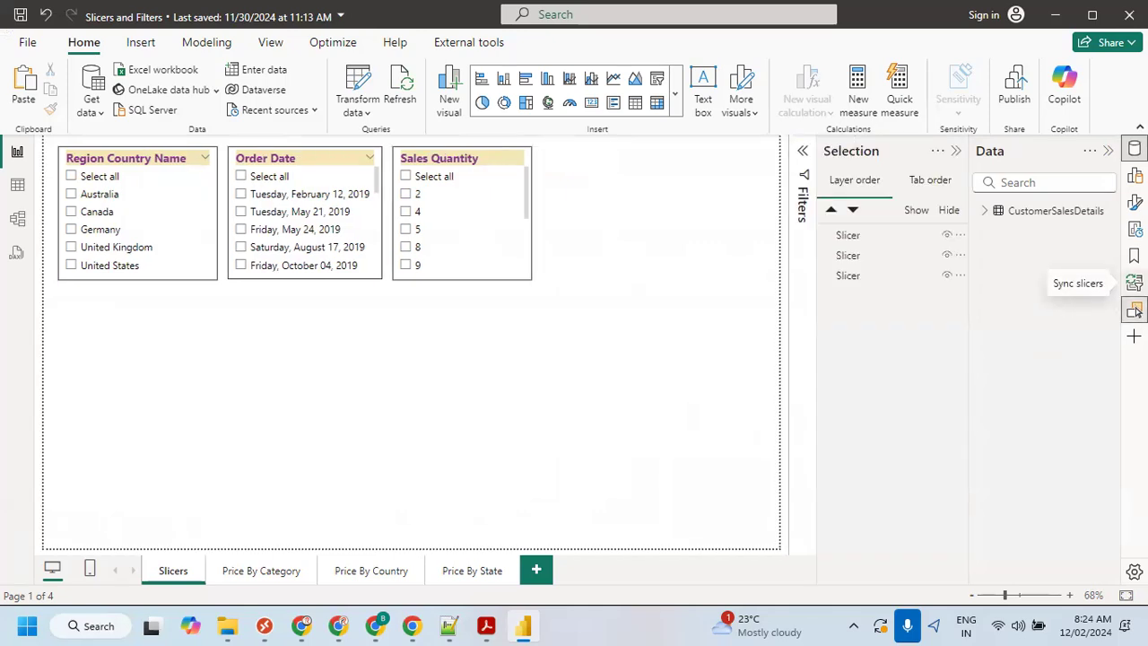
{"action": "left_click", "coordinate": [1133, 283]}
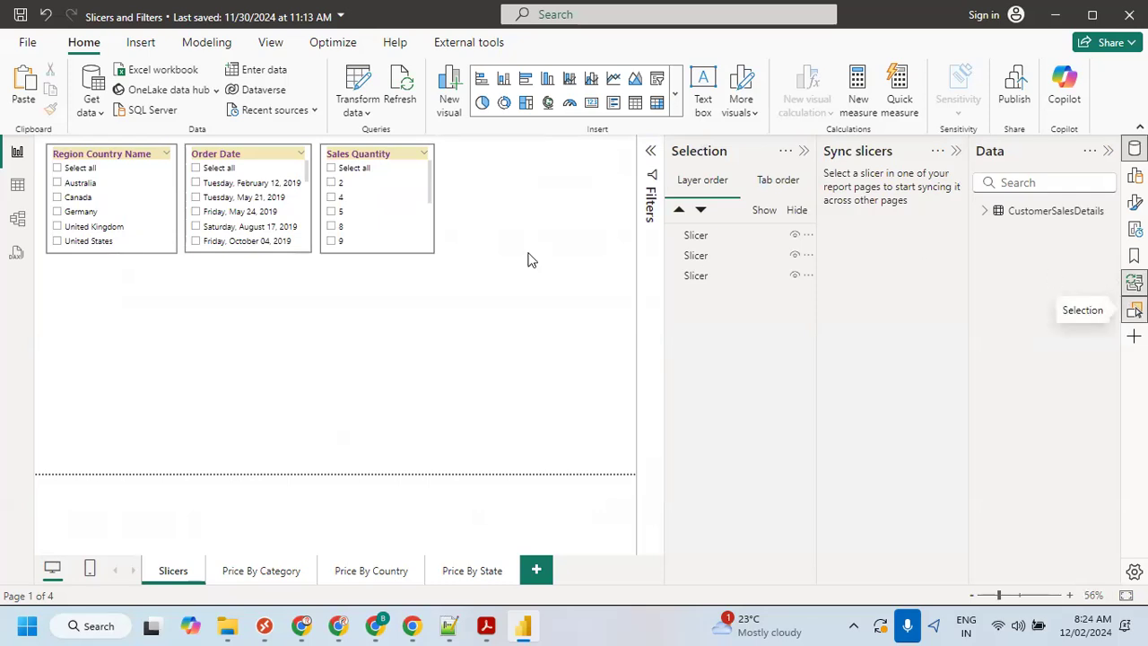
{"action": "left_click", "coordinate": [804, 153]}
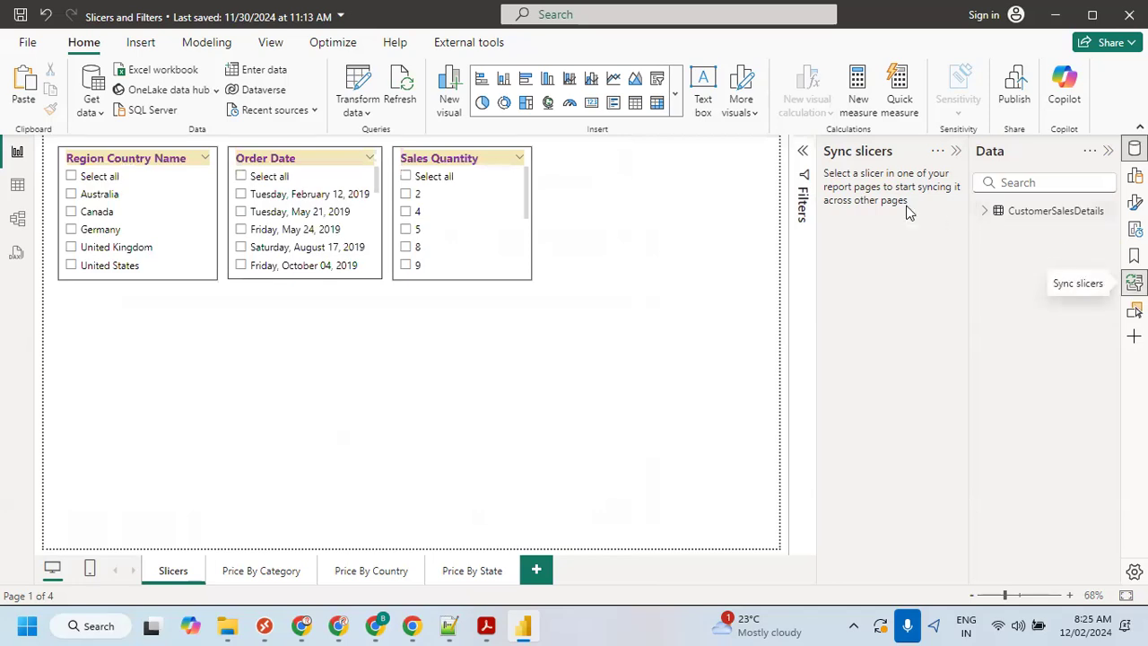
{"action": "left_click", "coordinate": [421, 166]}
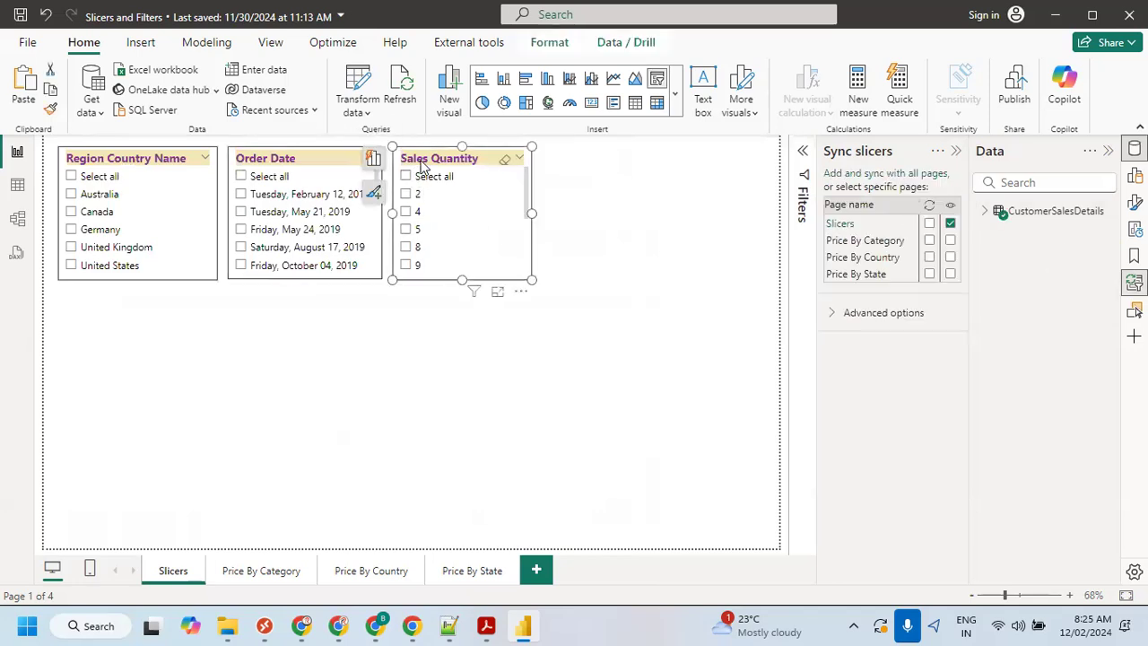
- In the Notepad++ definition, replace the quoted pane name "Selection" with "Sync Slicers"
{"action": "left_click", "coordinate": [448, 630]}
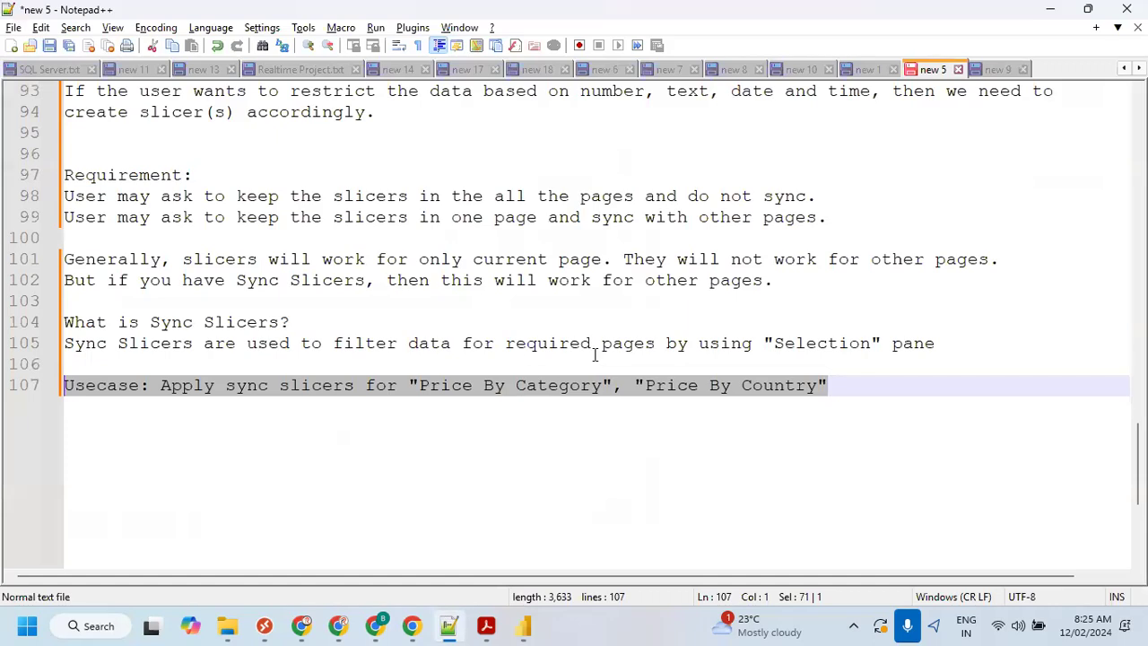
{"action": "double_click", "coordinate": [823, 344]}
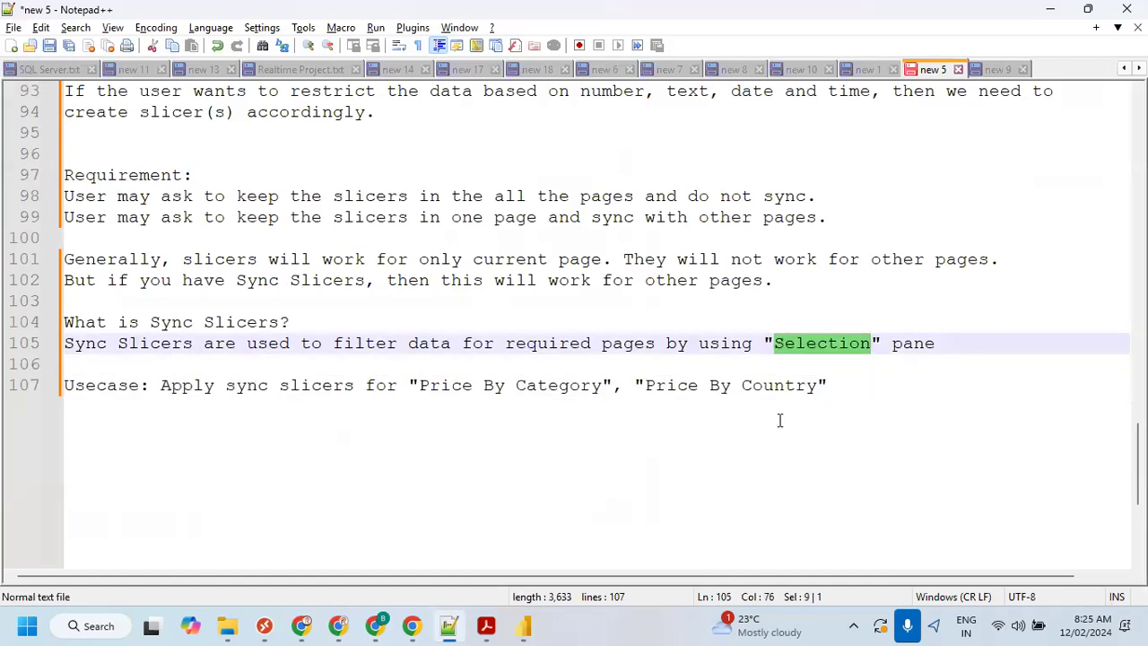
{"action": "type", "text": "S"}
{"action": "key", "text": "BackSpace"}
{"action": "type", "text": "Sync Slicers"}
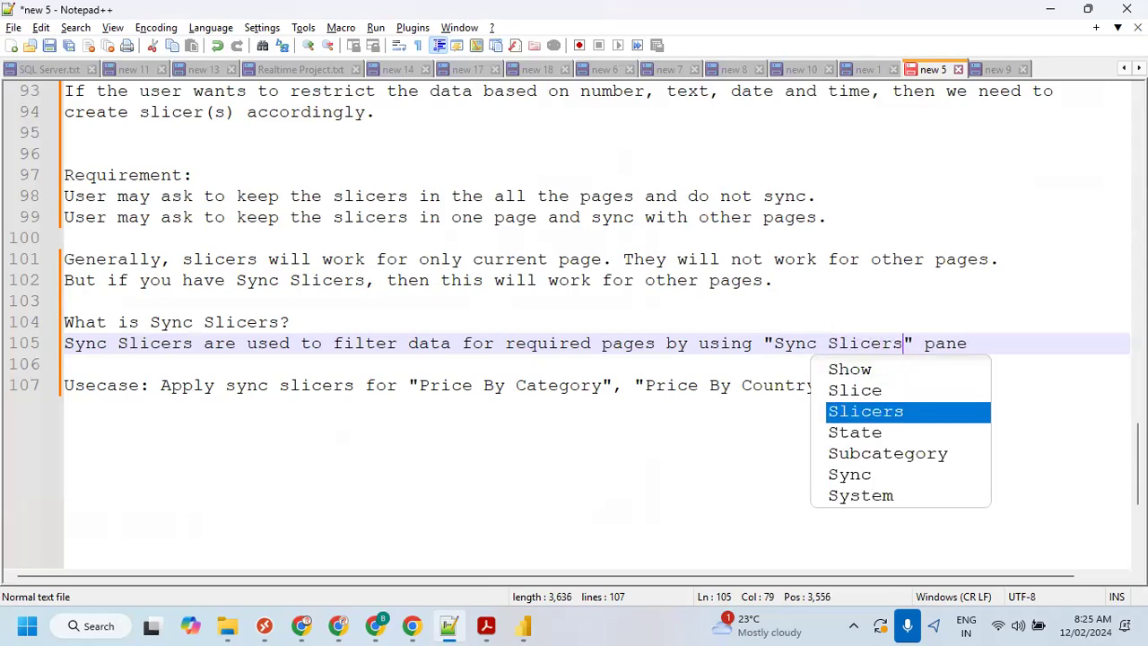
{"action": "left_click", "coordinate": [774, 338]}
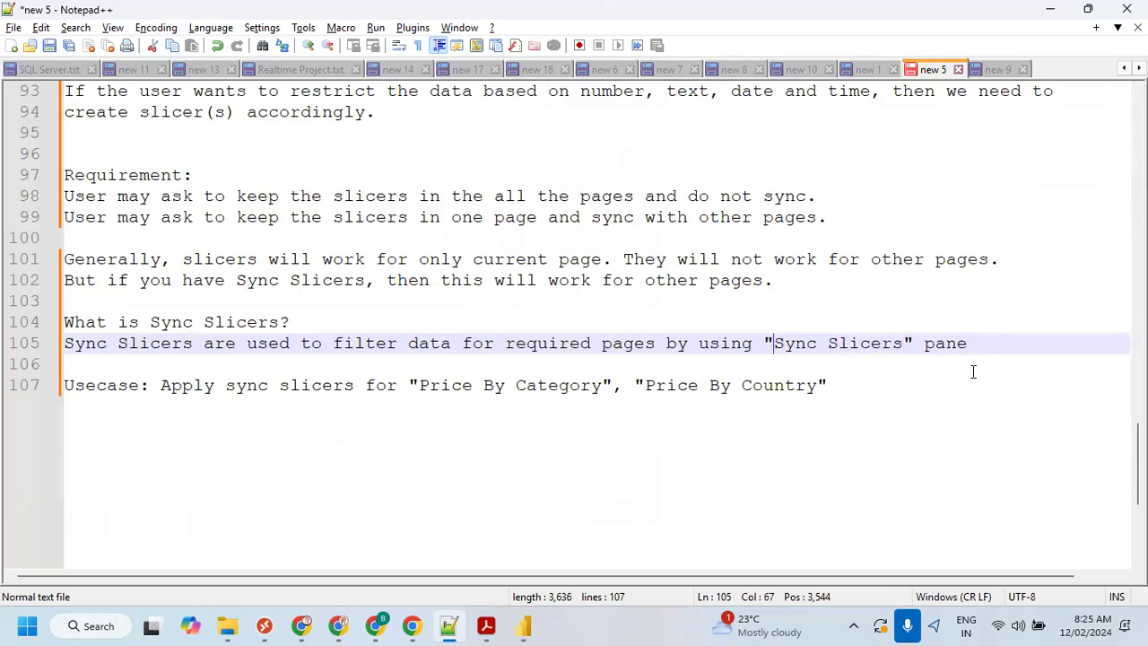
- Return to Power BI Desktop, close the Sync slicers pane and reopen it for the selected Sales Quantity slicer
{"action": "key", "text": "alt+Tab"}
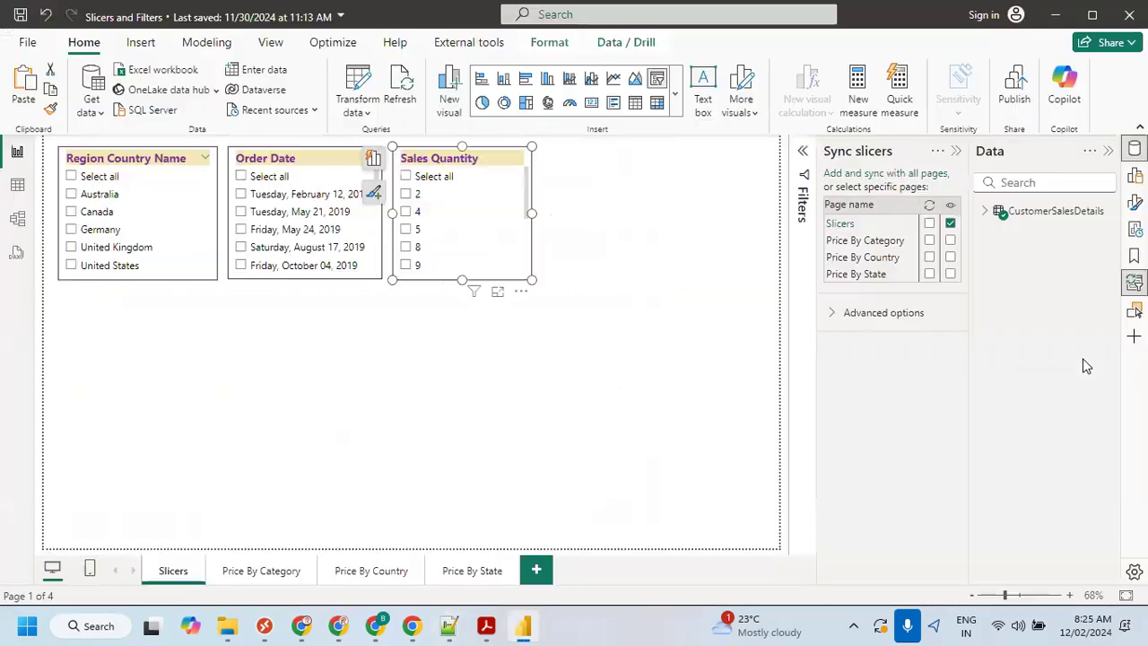
{"action": "left_click", "coordinate": [954, 151]}
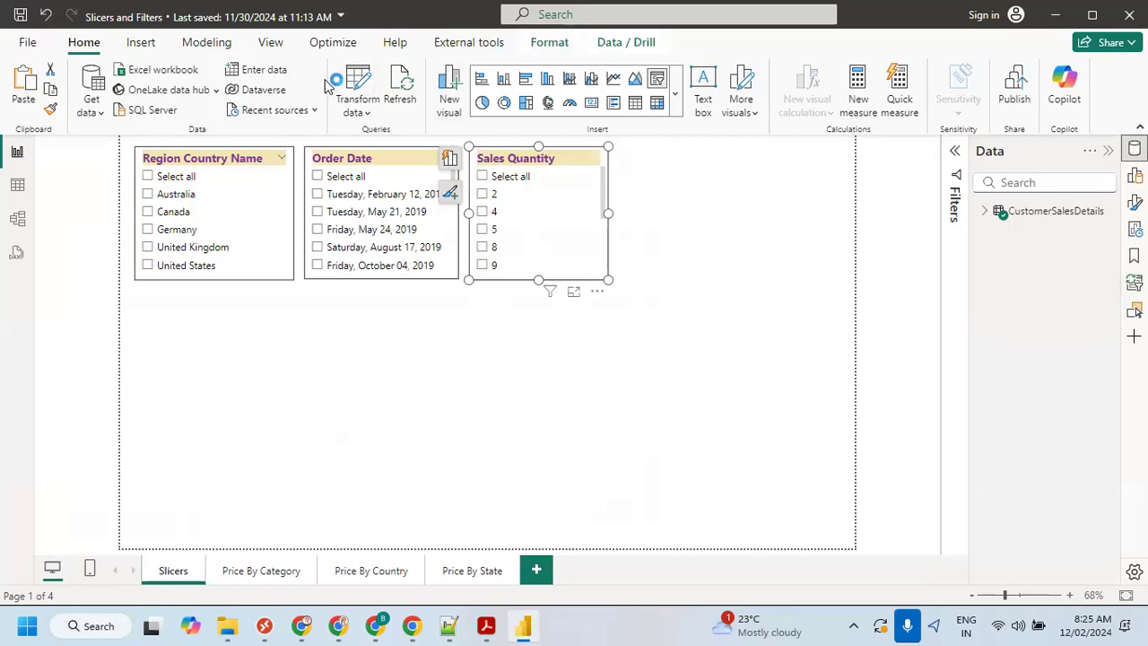
{"action": "left_click", "coordinate": [279, 46]}
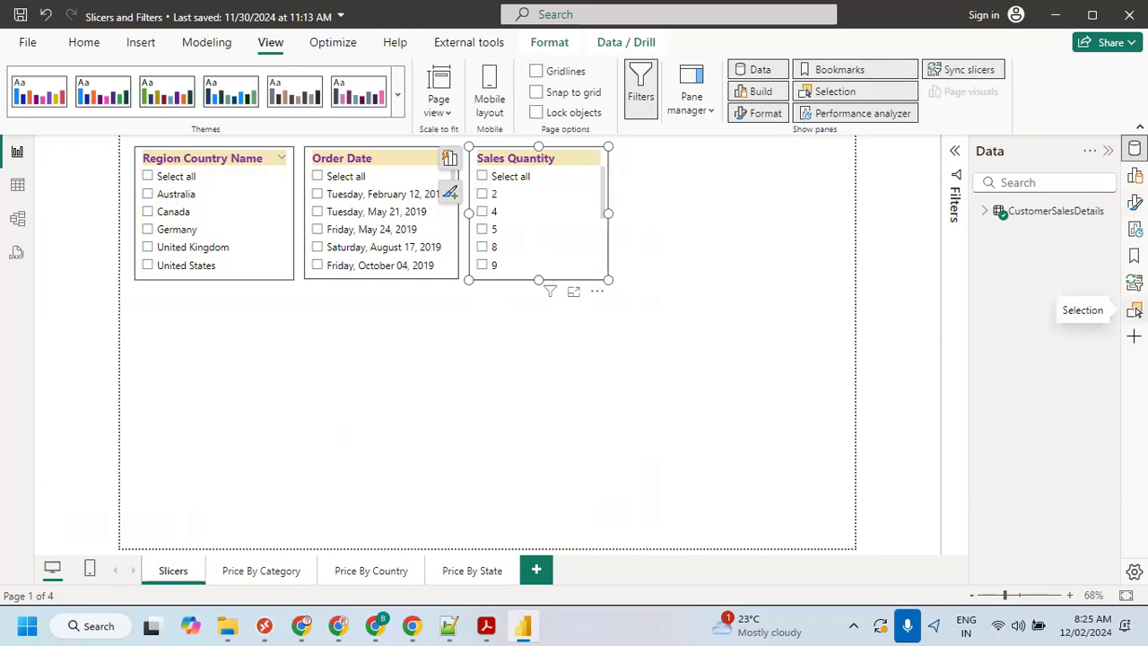
{"action": "left_click", "coordinate": [1134, 283]}
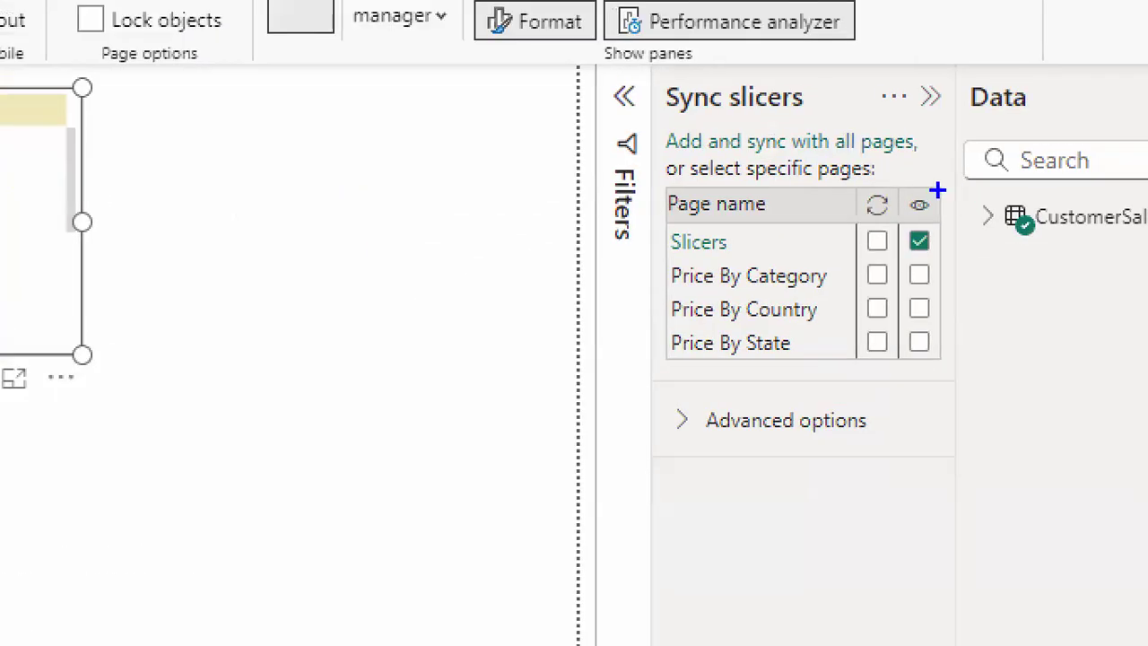
{"action": "mouse_move", "coordinate": [893, 192]}
{"action": "left_mouse_down"}
{"action": "mouse_move", "coordinate": [840, 199]}
{"action": "mouse_move", "coordinate": [910, 213]}
{"action": "mouse_move", "coordinate": [887, 202]}
{"action": "mouse_move", "coordinate": [950, 190]}
{"action": "left_mouse_up"}
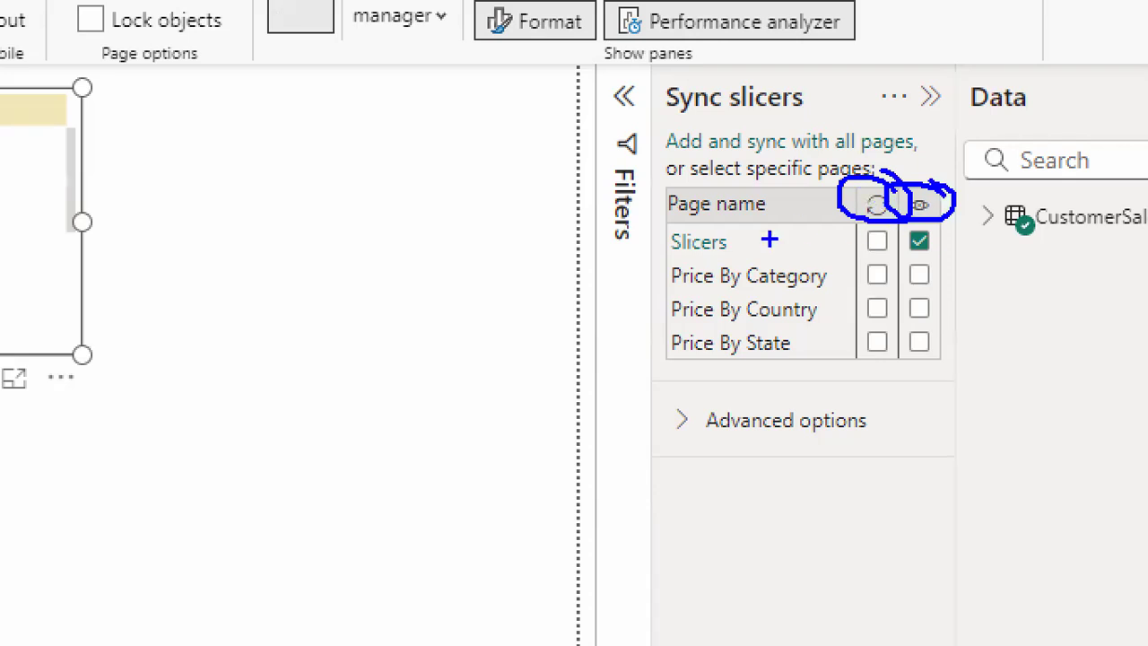
{"action": "left_click_drag", "start_coordinate": [662, 255], "coordinate": [718, 256]}
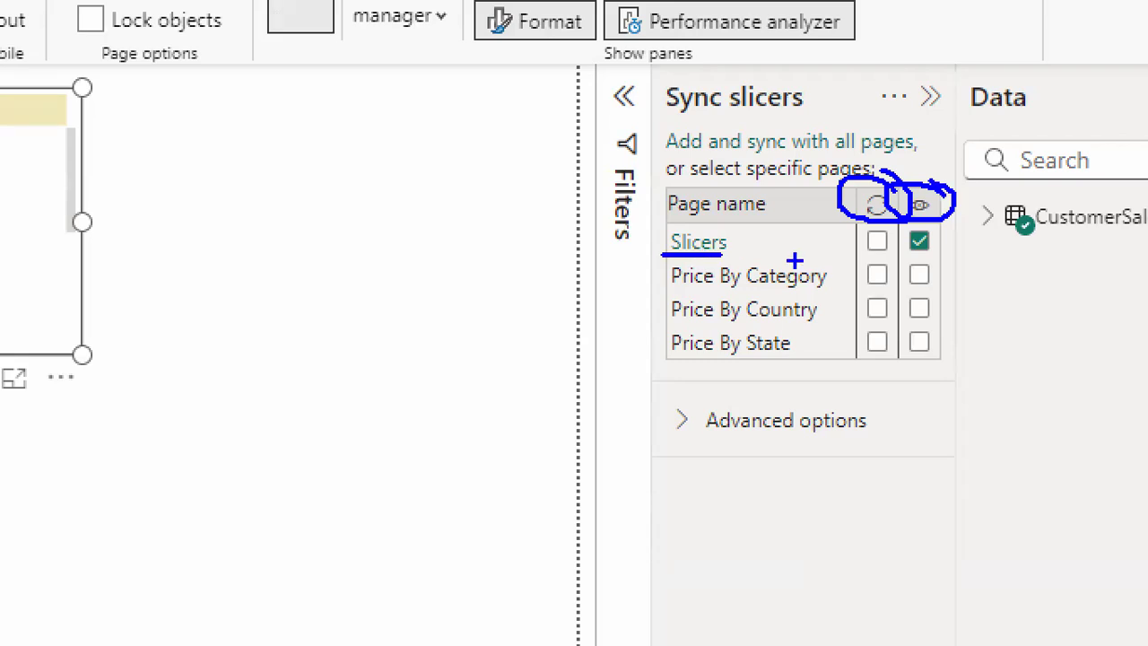
{"action": "left_click_drag", "start_coordinate": [859, 235], "coordinate": [863, 240]}
{"action": "left_click_drag", "start_coordinate": [857, 266], "coordinate": [888, 260]}
{"action": "mouse_move", "coordinate": [660, 258]}
{"action": "left_mouse_down"}
{"action": "mouse_move", "coordinate": [852, 299]}
{"action": "mouse_move", "coordinate": [898, 322]}
{"action": "left_mouse_up"}
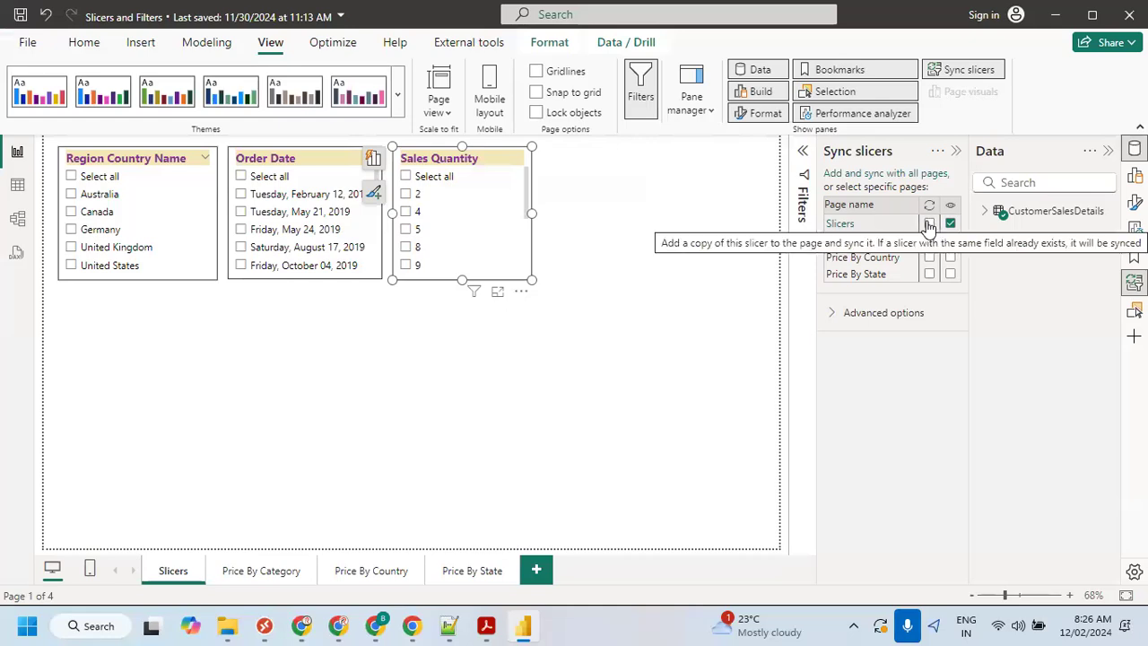
- Sync the Sales Quantity slicer across the Slicers, Price By Category and Price By Country pages, hiding it on the two price pages
{"action": "left_click", "coordinate": [929, 223]}
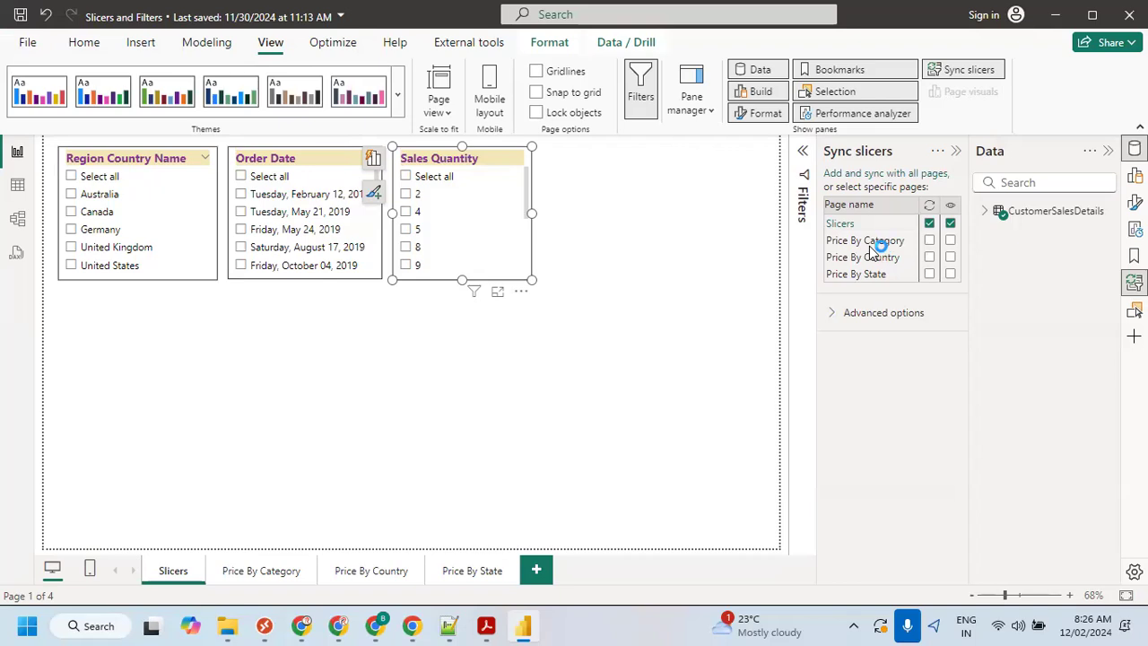
{"action": "left_click", "coordinate": [929, 241]}
{"action": "left_click", "coordinate": [929, 257]}
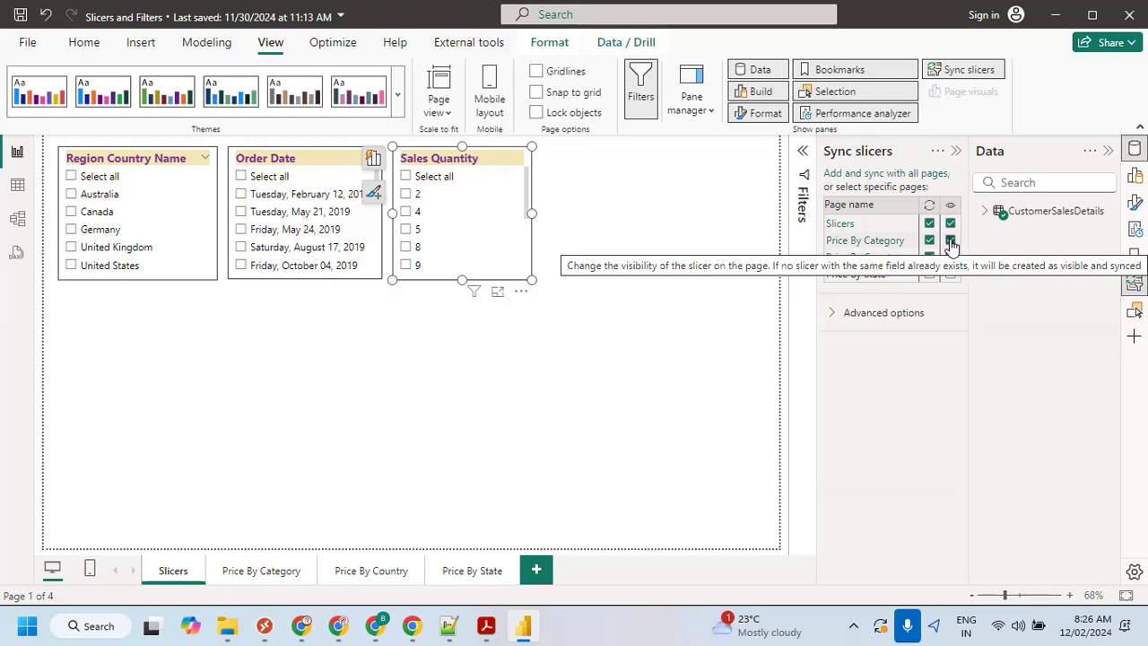
{"action": "left_click", "coordinate": [950, 241]}
{"action": "left_click", "coordinate": [951, 257]}
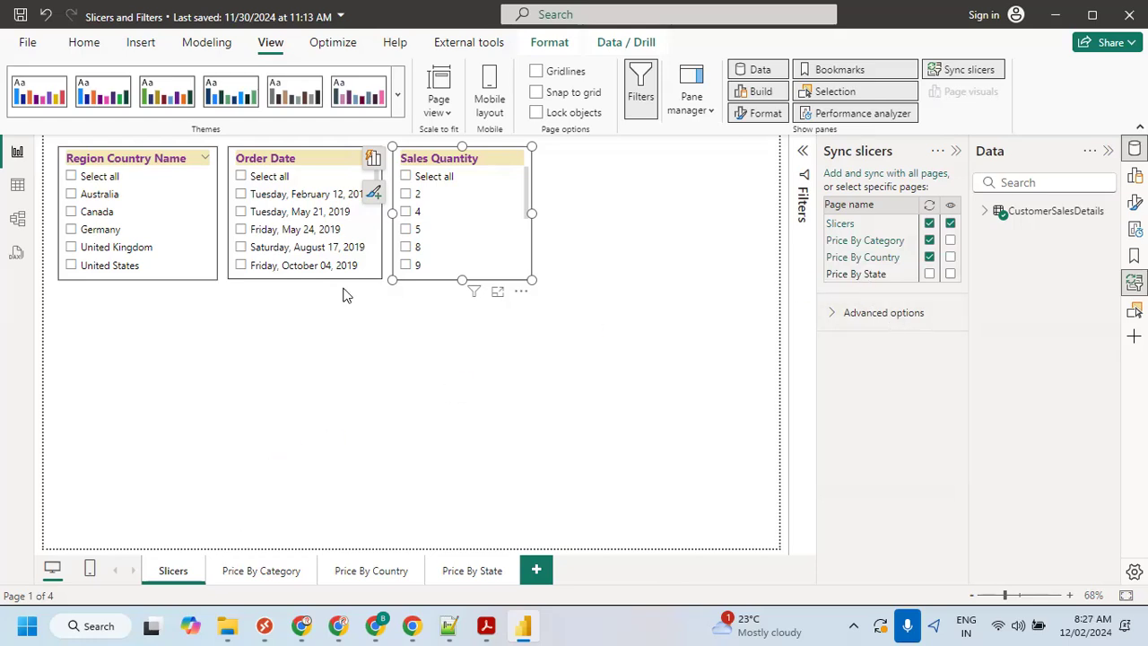
{"action": "left_click", "coordinate": [442, 427]}
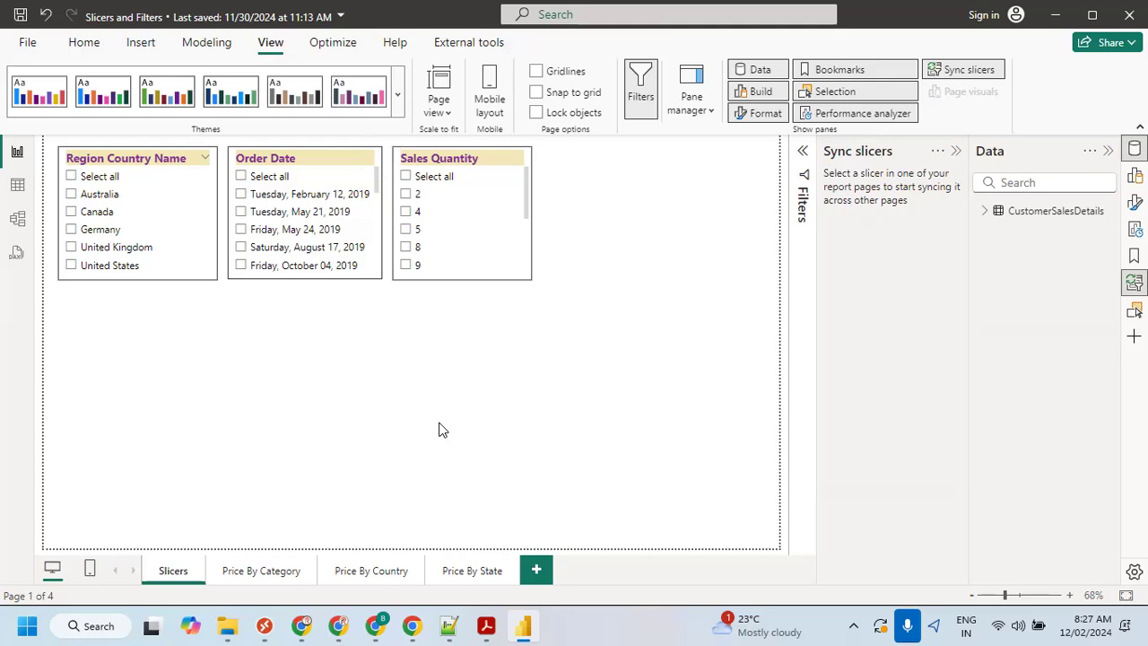
- On the Price By Category page, extend the bar chart's upper edge upward to make the chart taller
{"action": "left_click", "coordinate": [253, 574]}
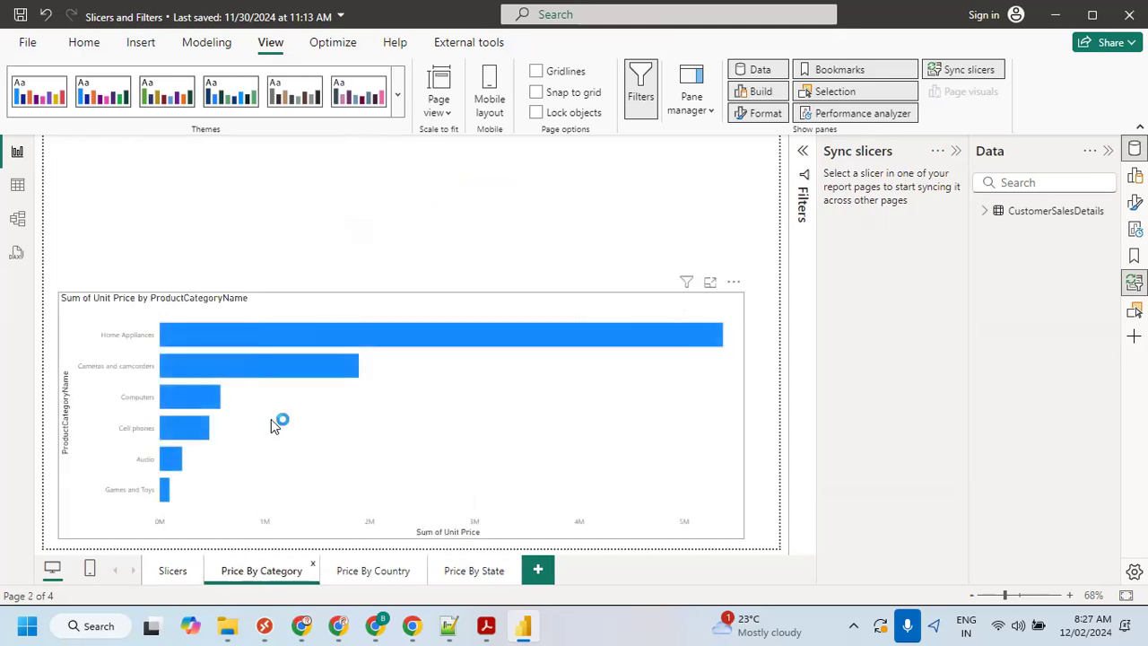
{"action": "mouse_move", "coordinate": [259, 342]}
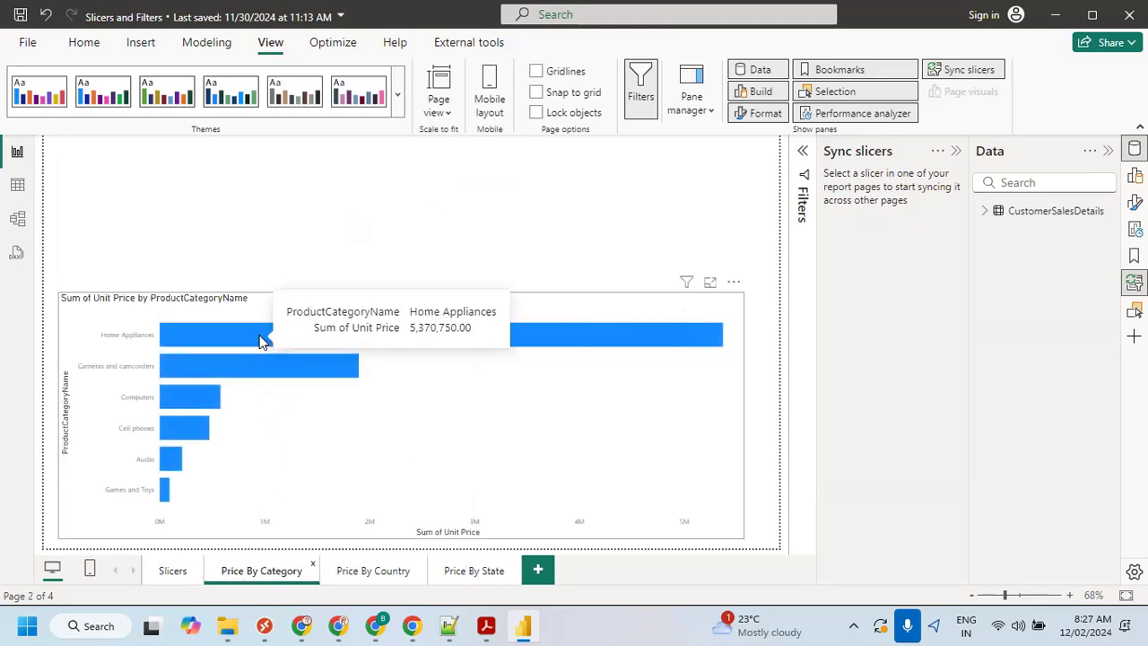
{"action": "left_click", "coordinate": [264, 300]}
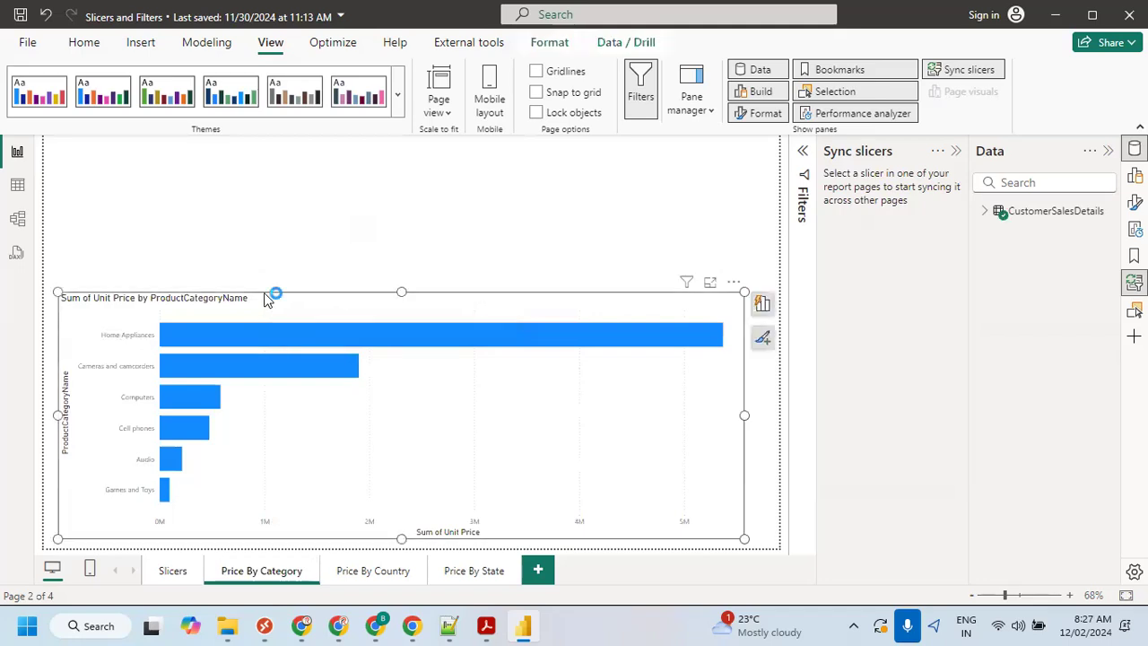
{"action": "left_click_drag", "start_coordinate": [402, 291], "coordinate": [390, 216]}
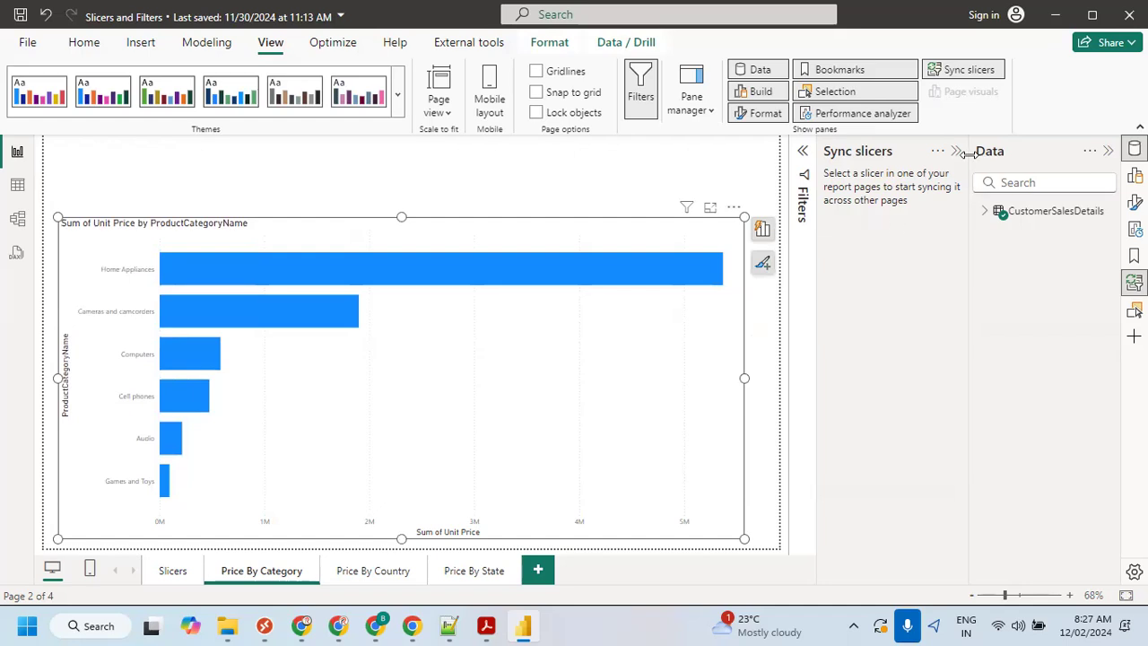
- Turn on data labels for the Price By Category bar chart and close the Data pane
{"action": "left_click", "coordinate": [1134, 202]}
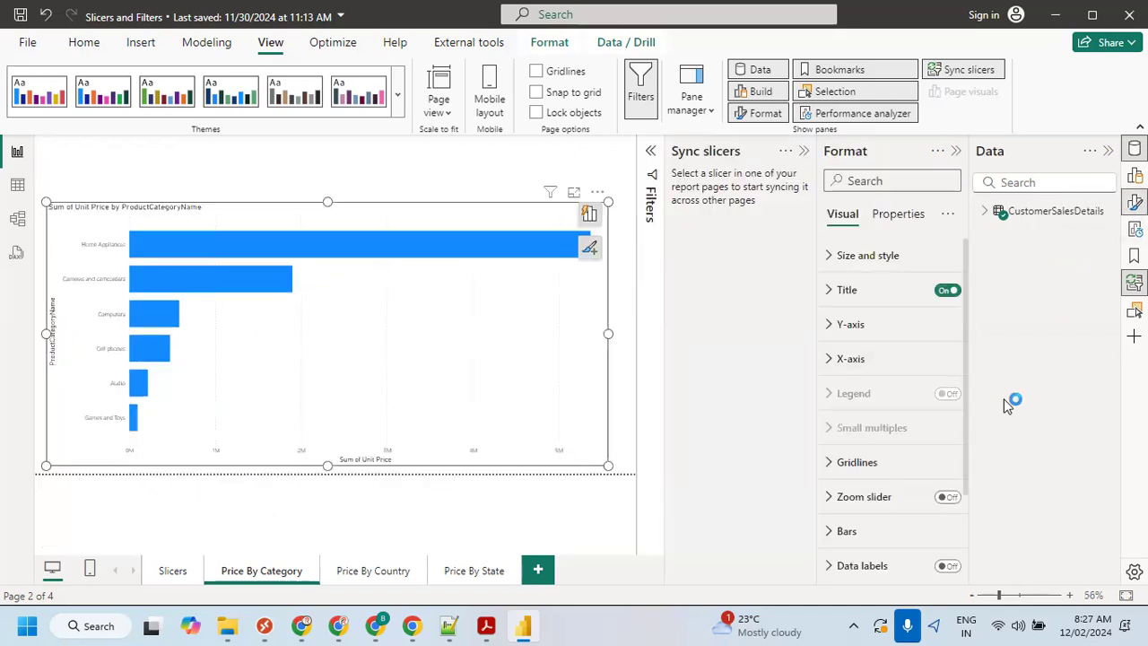
{"action": "left_click", "coordinate": [947, 565]}
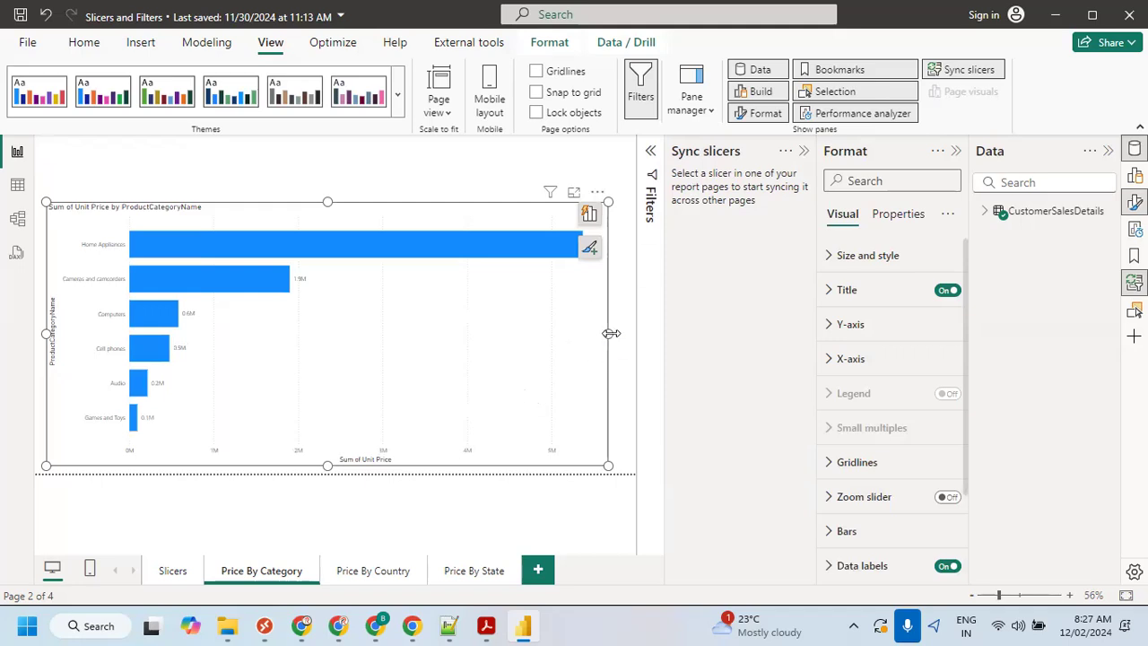
{"action": "left_click", "coordinate": [620, 364]}
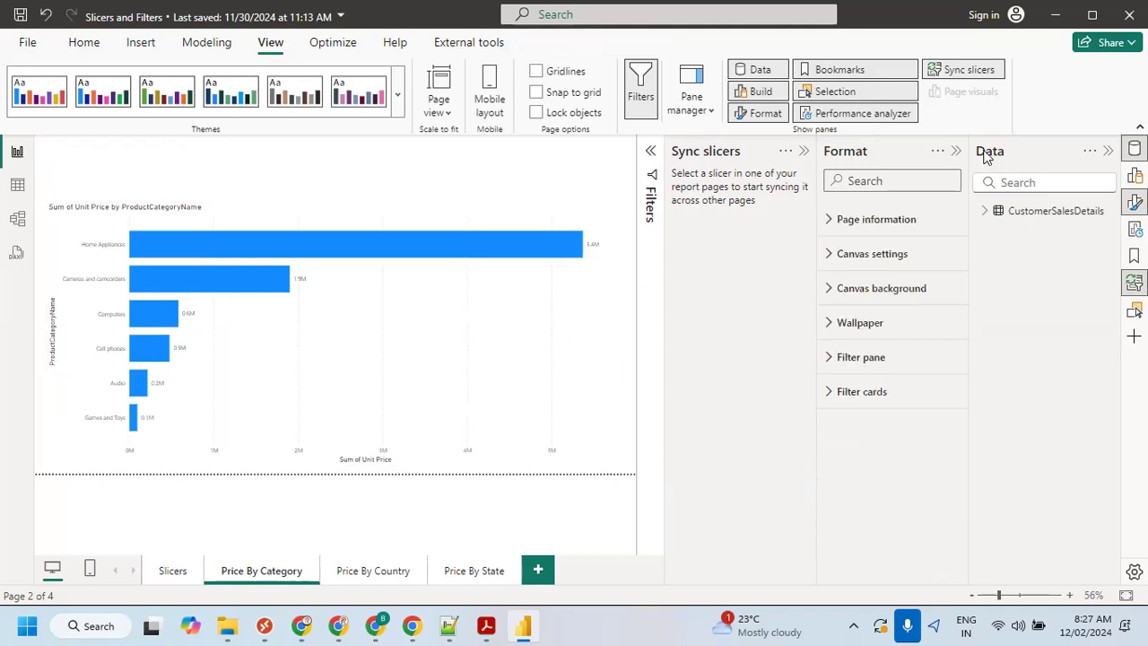
{"action": "left_click", "coordinate": [1108, 151]}
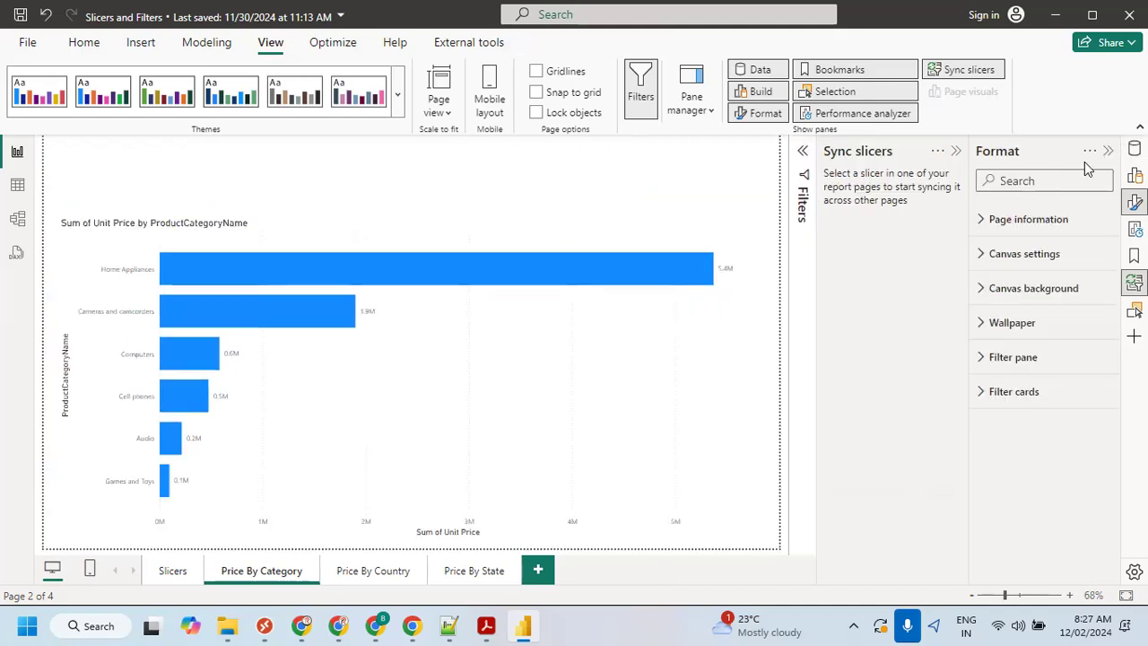
- Turn on data labels for the bar chart on the Price By Country page and close the Format pane
{"action": "left_click", "coordinate": [373, 570]}
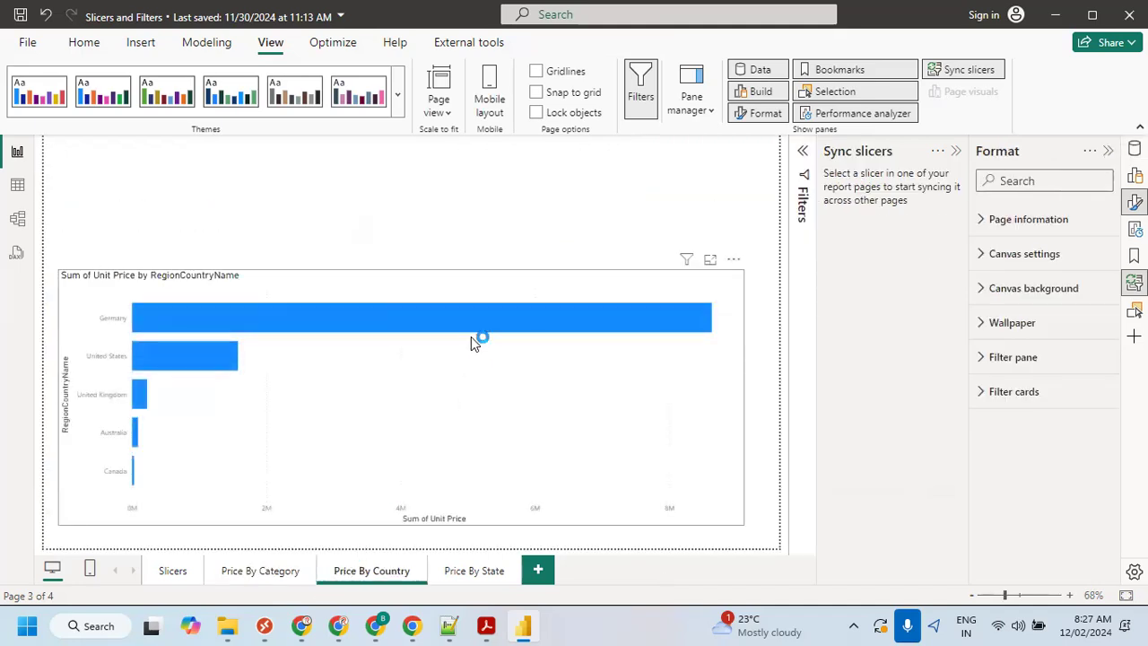
{"action": "left_click", "coordinate": [471, 336]}
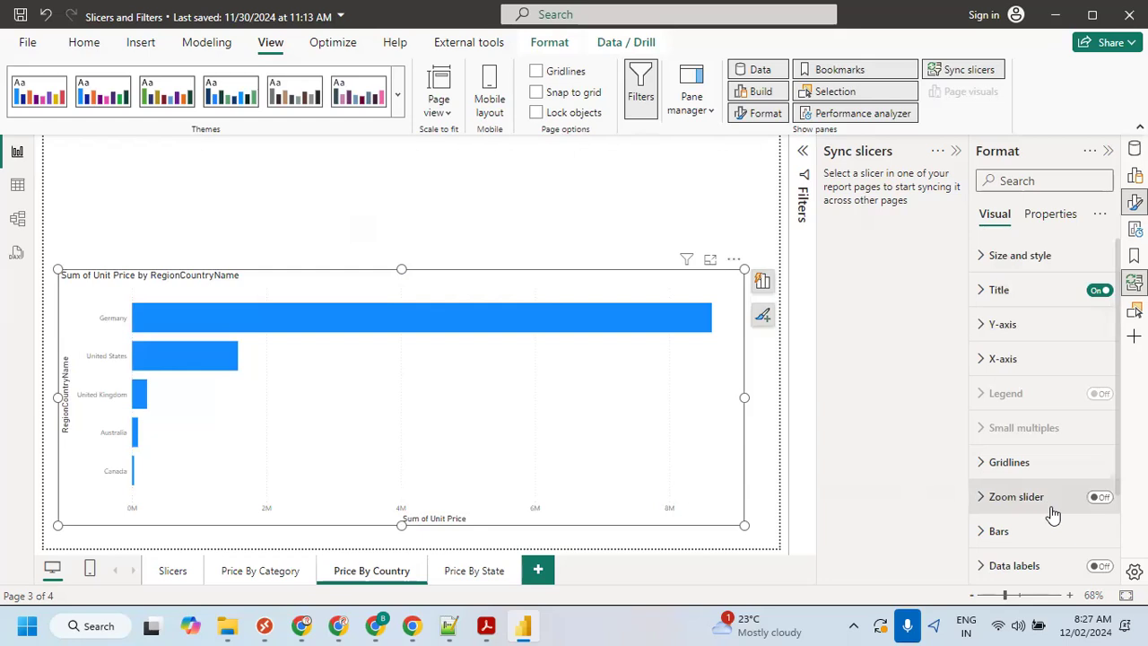
{"action": "left_click", "coordinate": [1100, 566]}
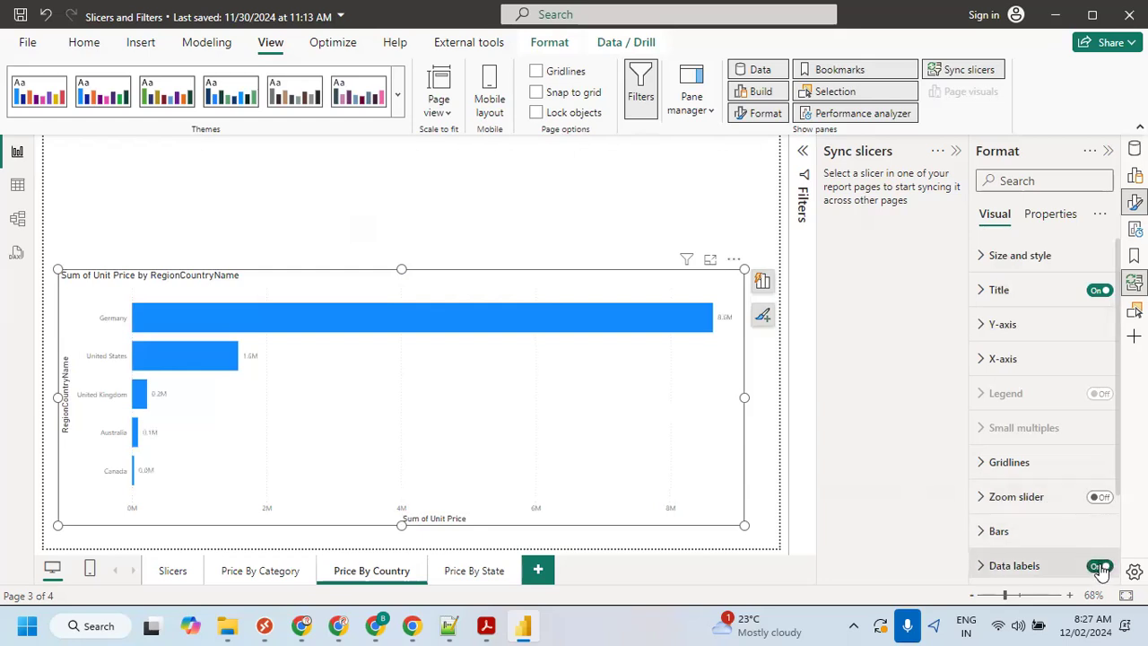
{"action": "left_click", "coordinate": [1108, 152]}
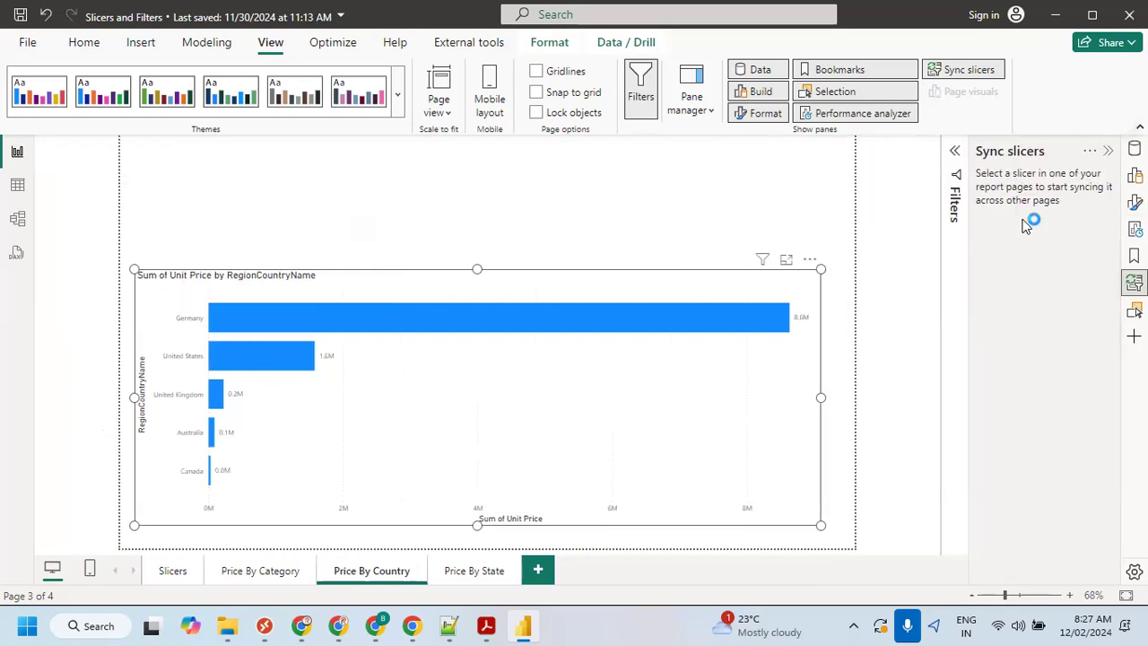
{"action": "left_click", "coordinate": [532, 227]}
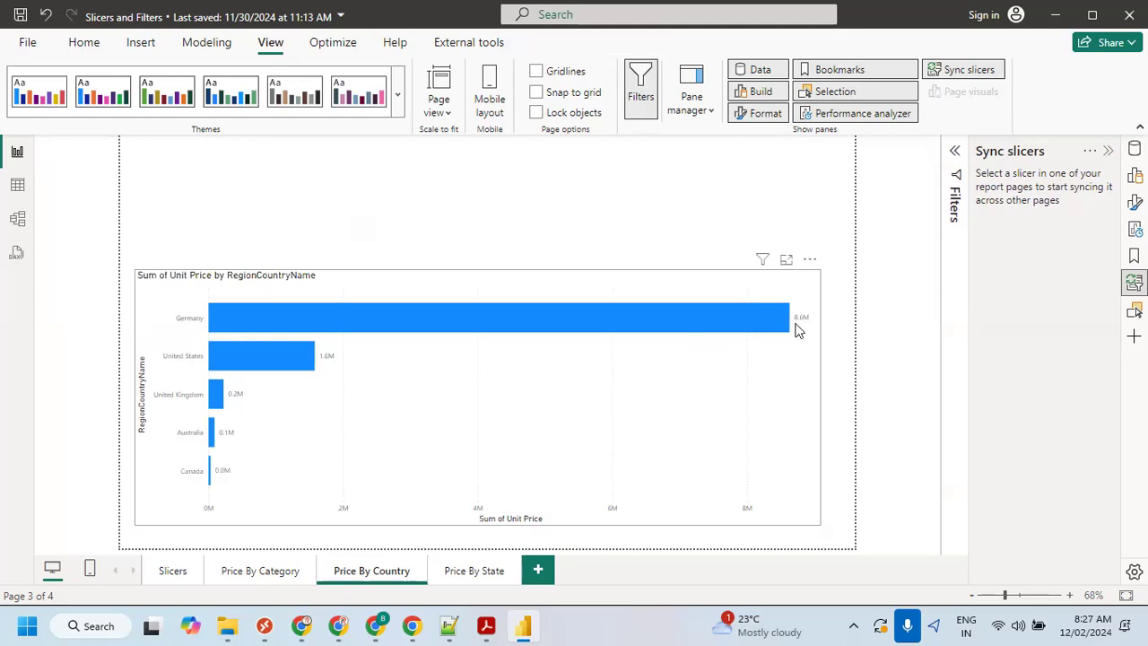
- Review the Price By Category chart, then filter the Sales Quantity slicer on the Slicers page to values 8 and 9
{"action": "left_click", "coordinate": [255, 575]}
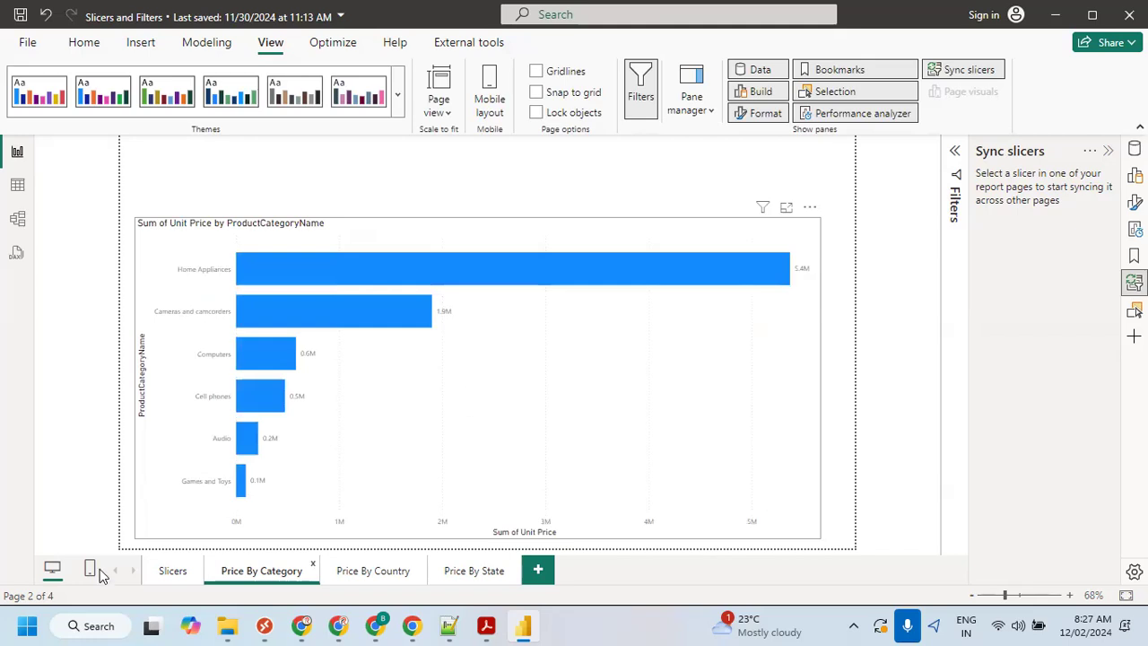
{"action": "left_click", "coordinate": [172, 573]}
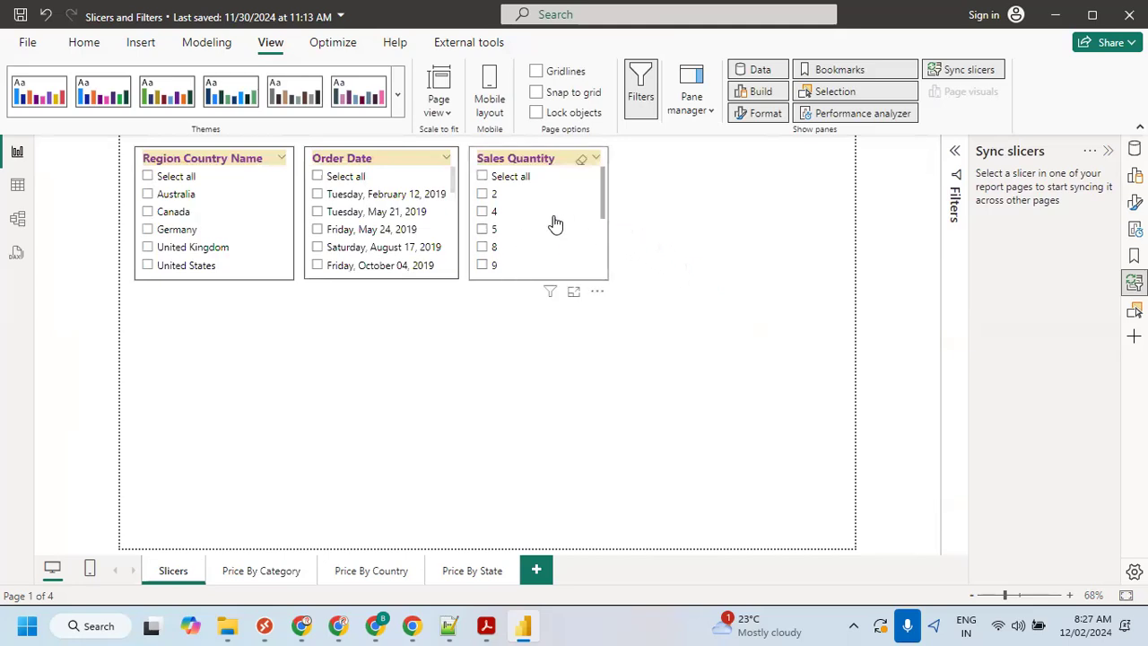
{"action": "left_click", "coordinate": [491, 161]}
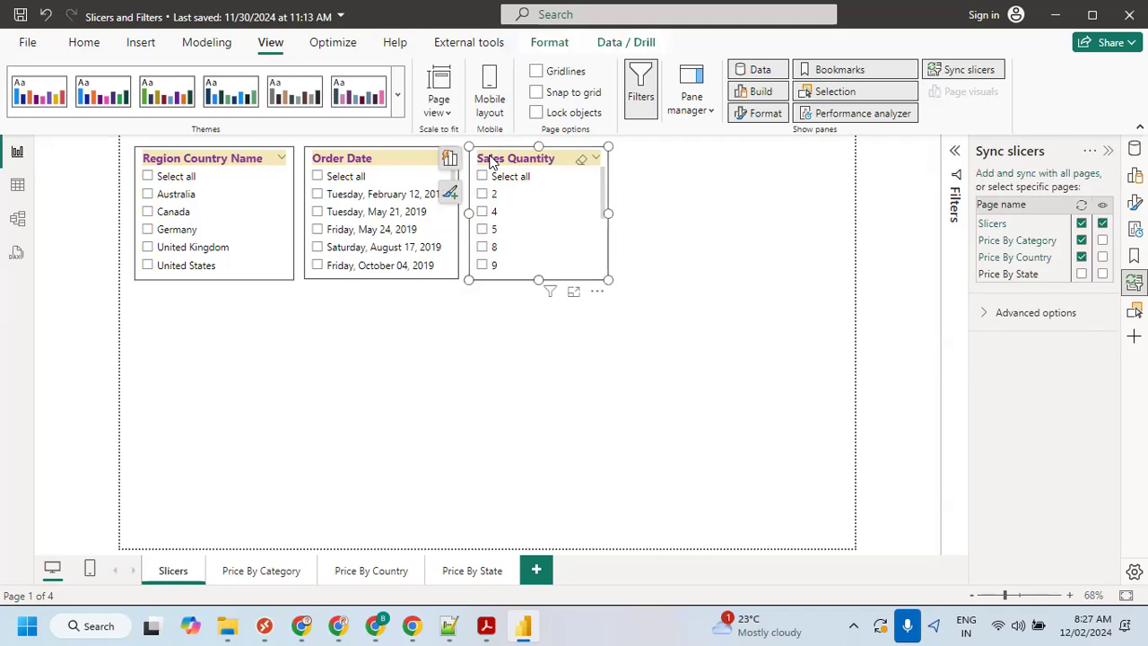
{"action": "left_click", "coordinate": [675, 287]}
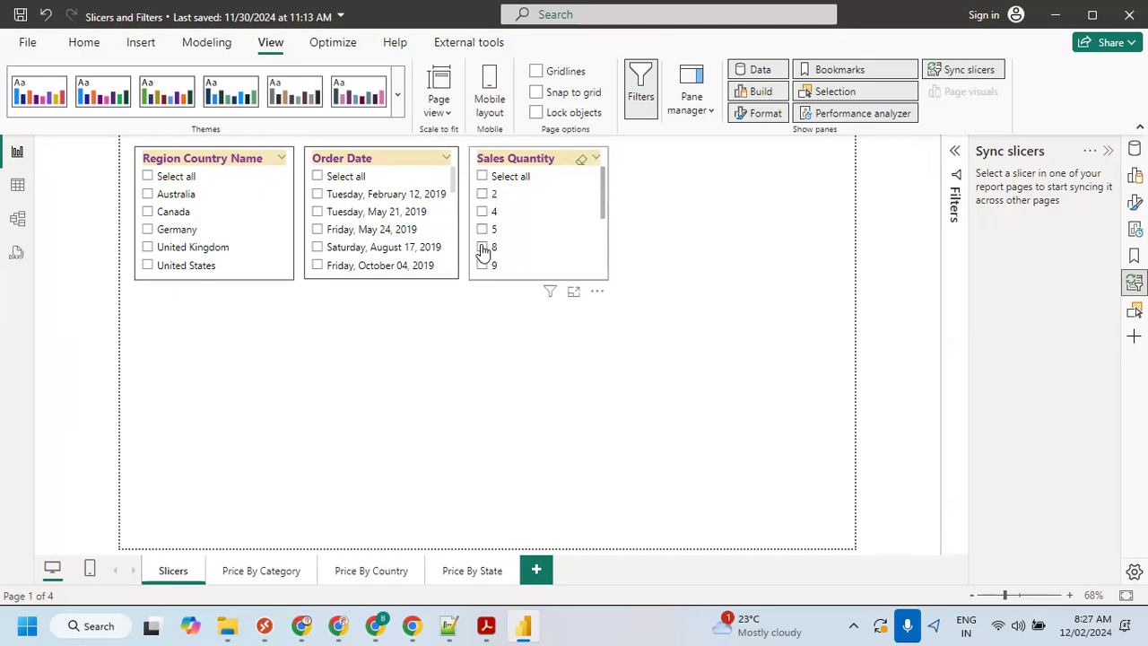
{"action": "left_click", "coordinate": [482, 247]}
{"action": "left_click", "coordinate": [482, 265]}
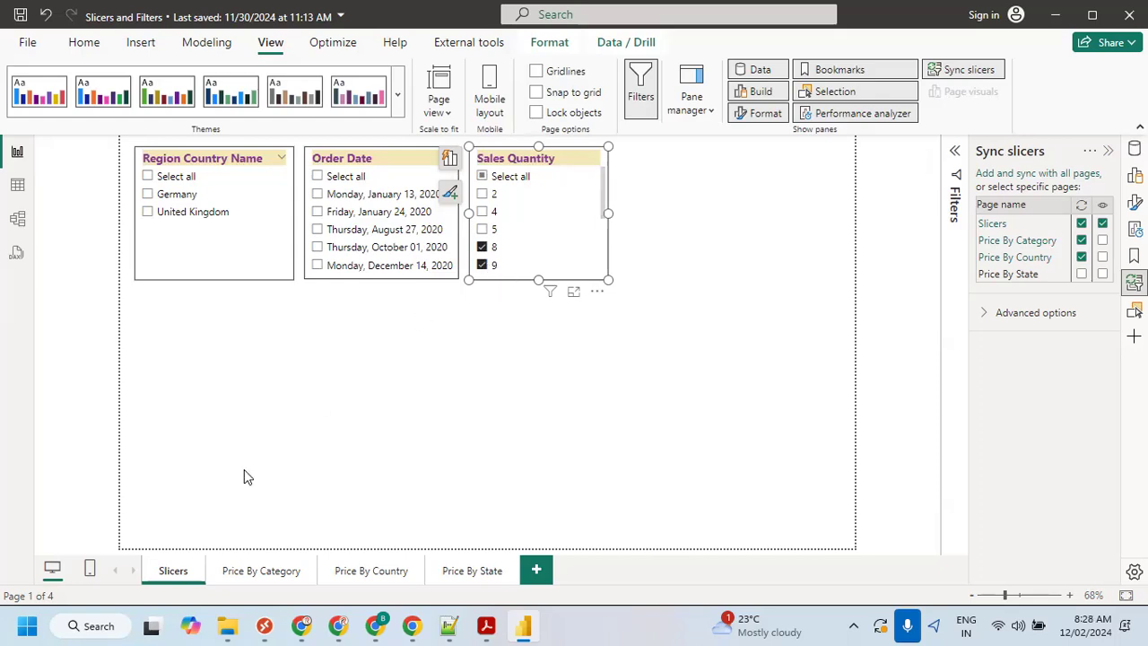
- Check how the Sales Quantity selection filters the charts on the Price By Category and Price By Country pages
{"action": "left_click", "coordinate": [238, 576]}
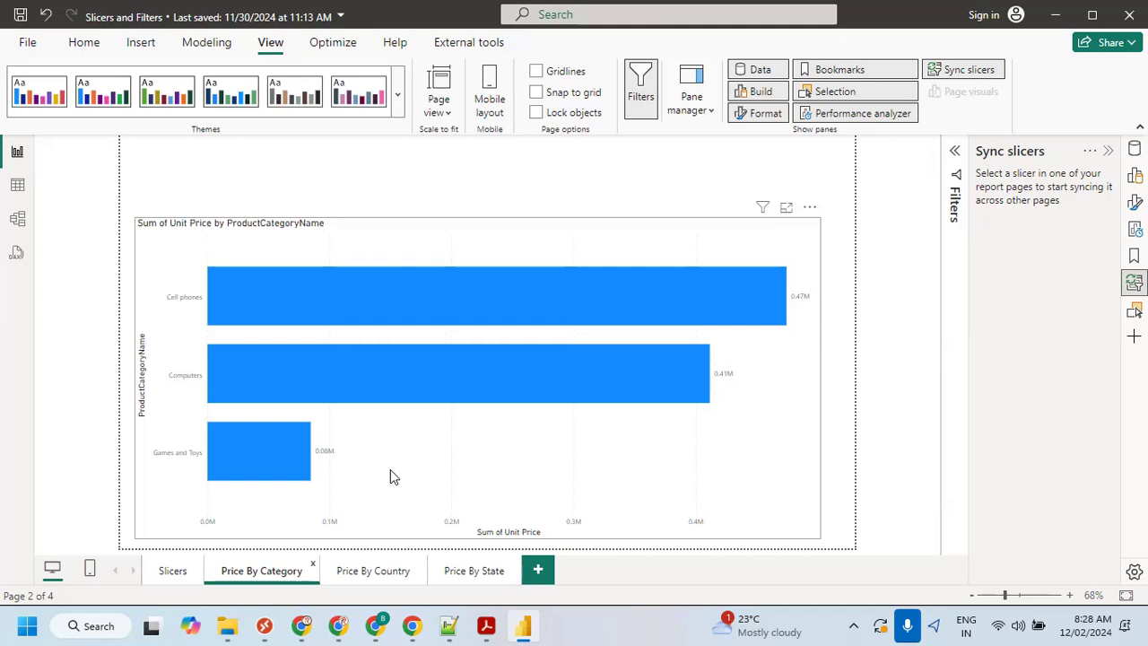
{"action": "left_click", "coordinate": [373, 575]}
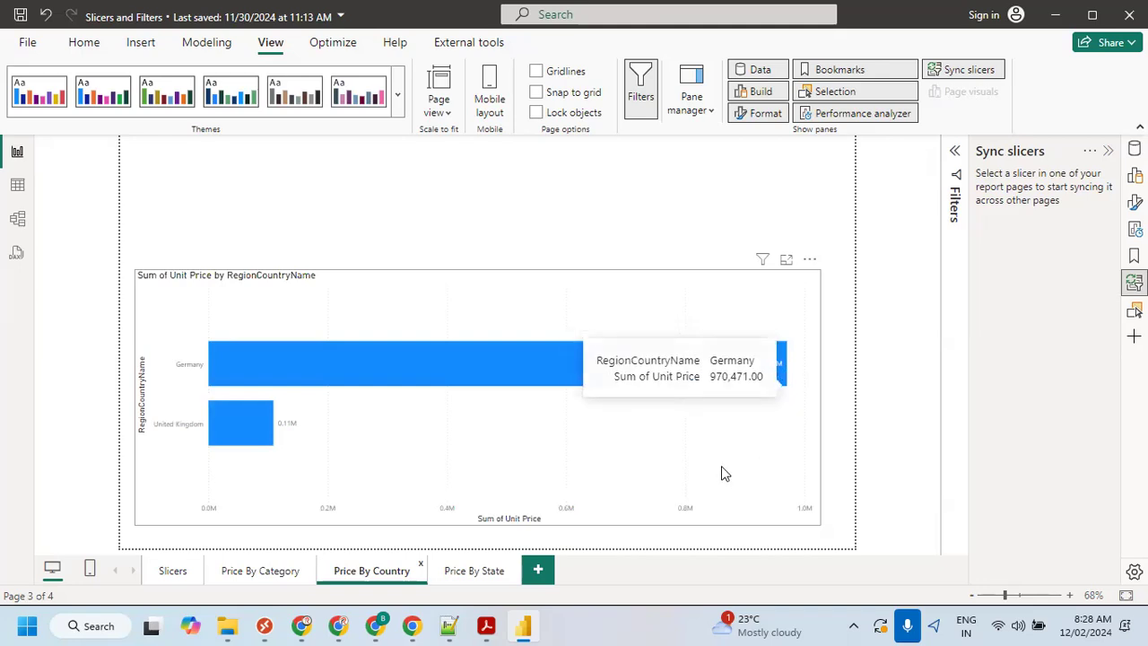
{"action": "left_click", "coordinate": [178, 577]}
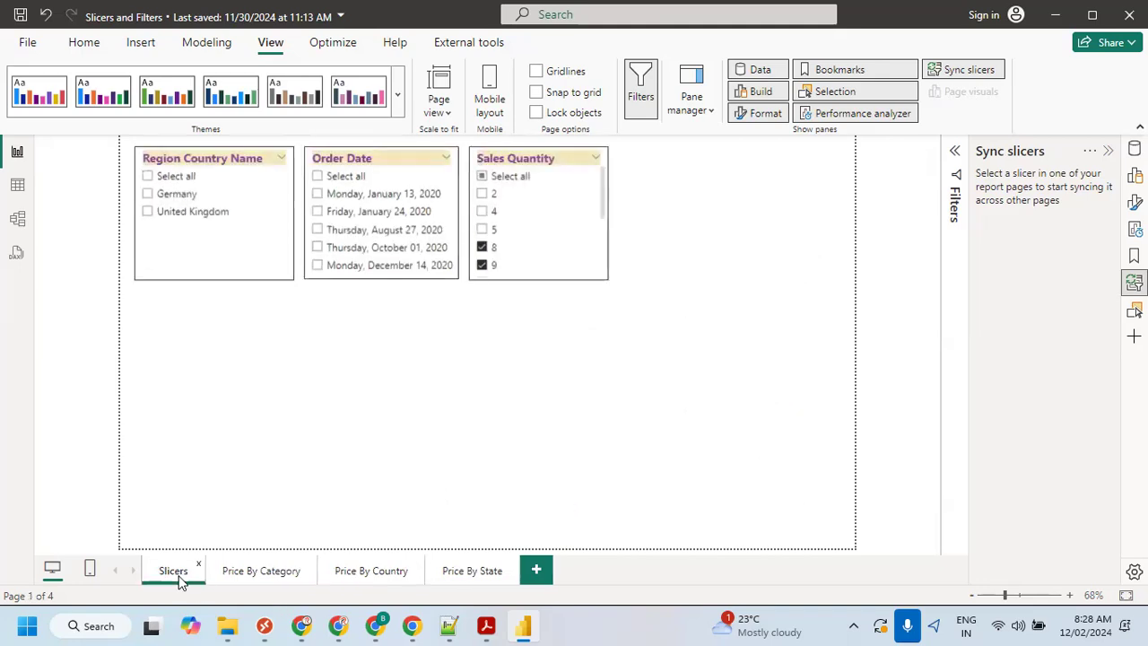
{"action": "left_click", "coordinate": [254, 576]}
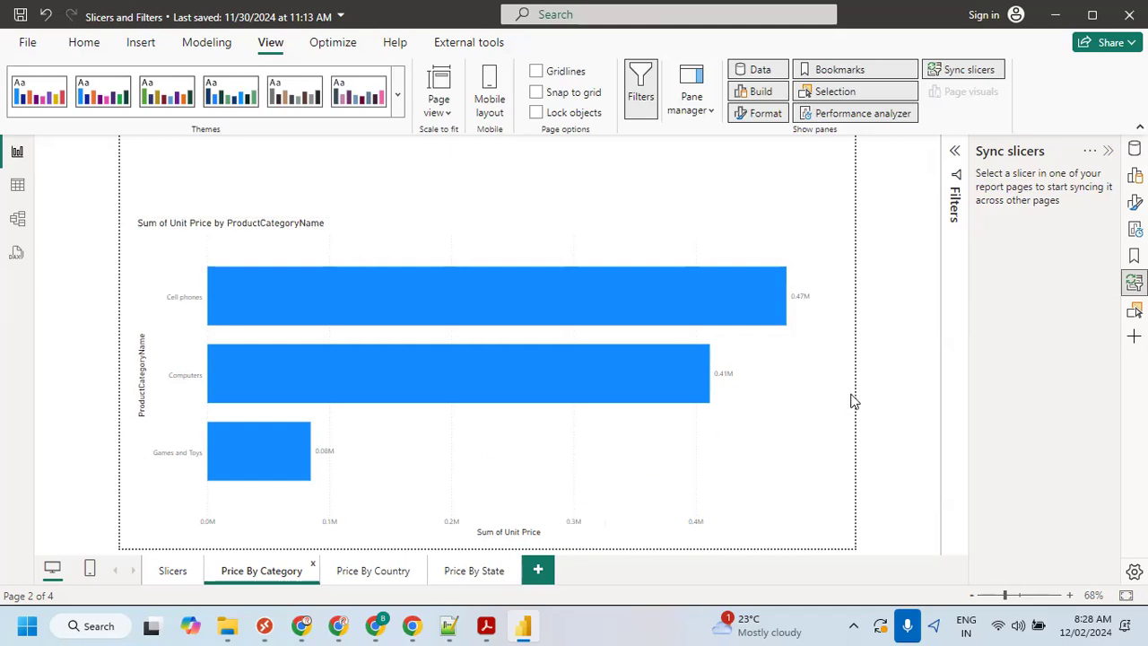
- Mark the Price By Category chart's filter icon with a red circle and arrow, and show the filters and slicers affecting the chart
{"action": "key", "text": "ctrl+2"}
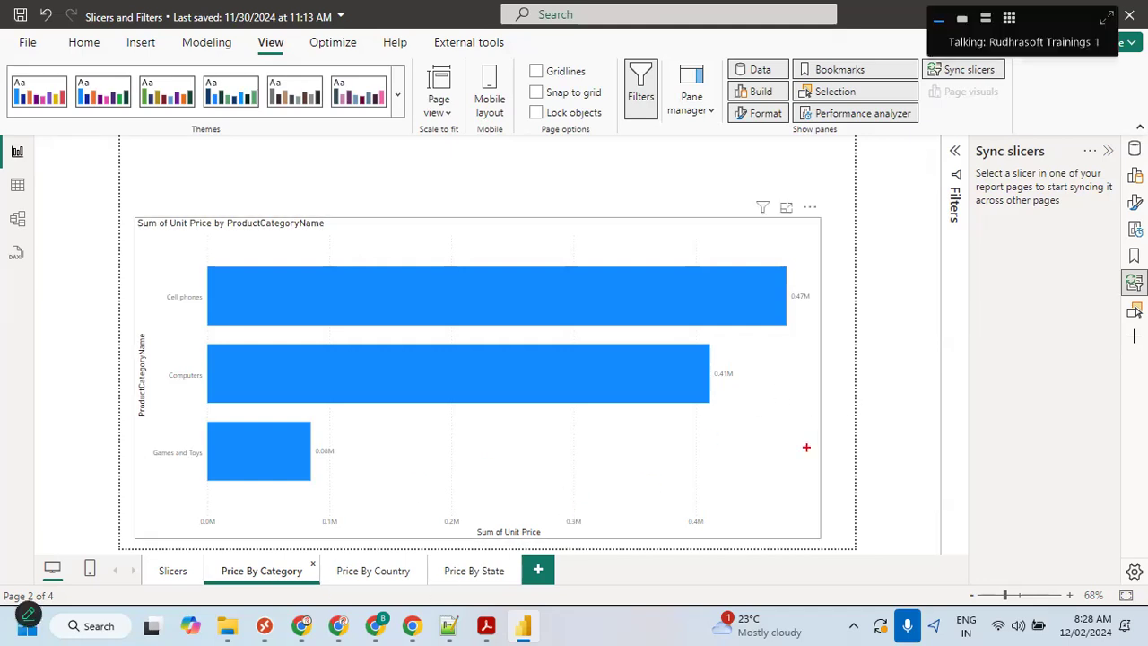
{"action": "mouse_move", "coordinate": [741, 184]}
{"action": "left_mouse_down"}
{"action": "mouse_move", "coordinate": [750, 212]}
{"action": "mouse_move", "coordinate": [777, 224]}
{"action": "left_mouse_up"}
{"action": "mouse_move", "coordinate": [811, 146]}
{"action": "left_mouse_down"}
{"action": "mouse_move", "coordinate": [771, 199]}
{"action": "mouse_move", "coordinate": [797, 196]}
{"action": "left_mouse_up"}
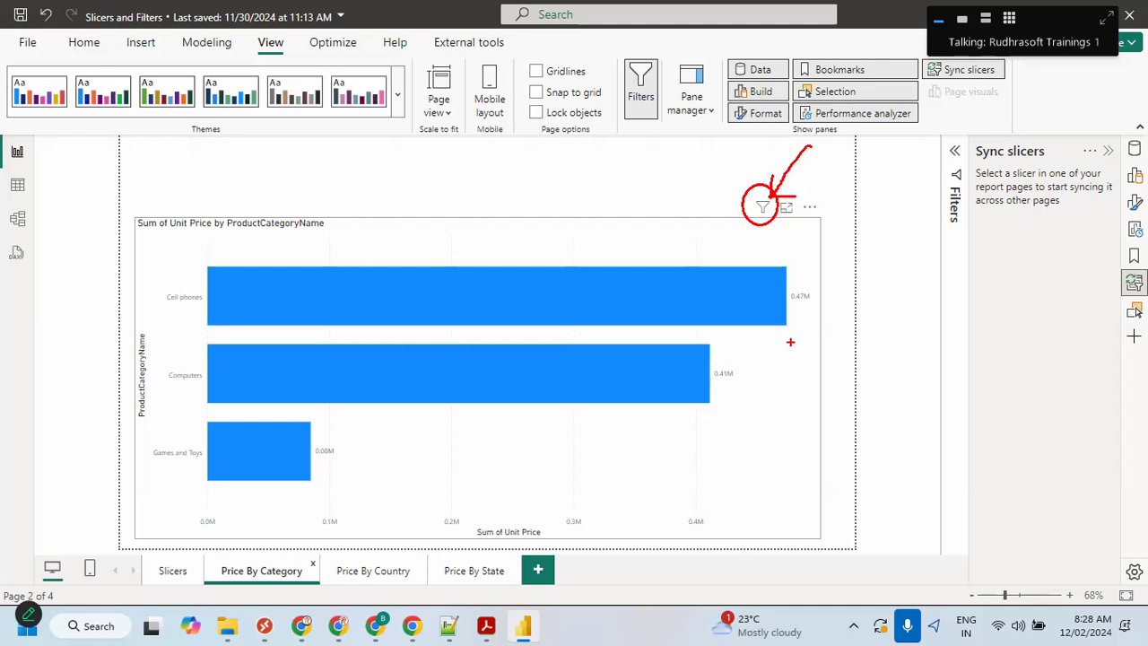
{"action": "mouse_move", "coordinate": [761, 215]}
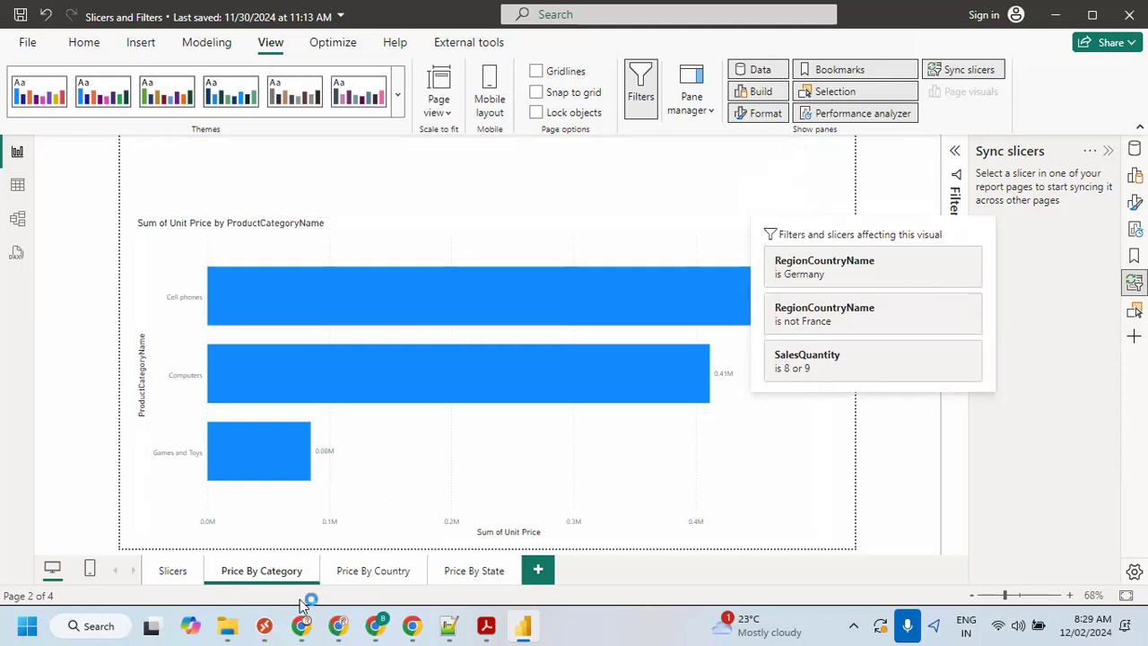
- Examine the filters and slicers affecting the Price By Country chart and both Price By State charts
{"action": "left_click", "coordinate": [352, 574]}
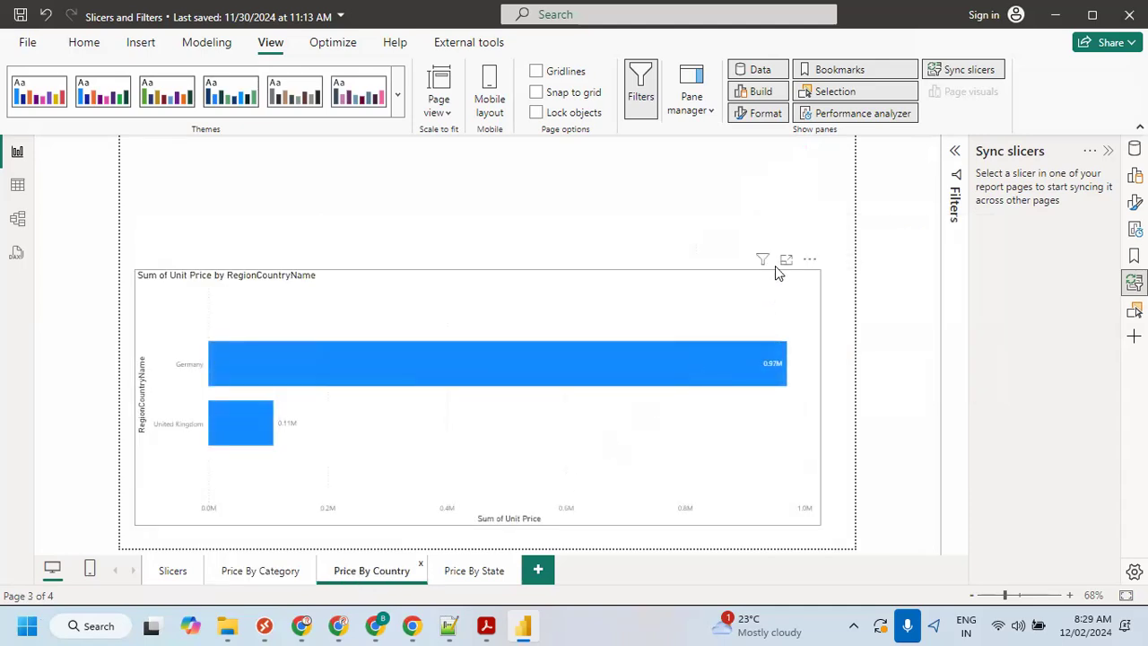
{"action": "mouse_move", "coordinate": [765, 262]}
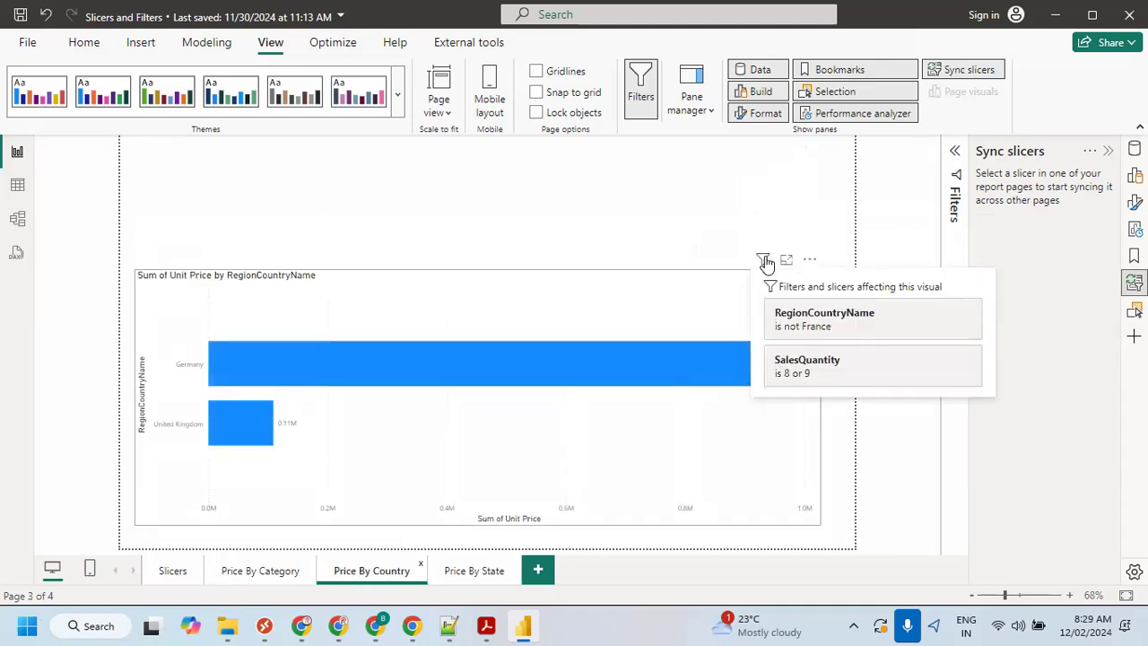
{"action": "left_click", "coordinate": [473, 576]}
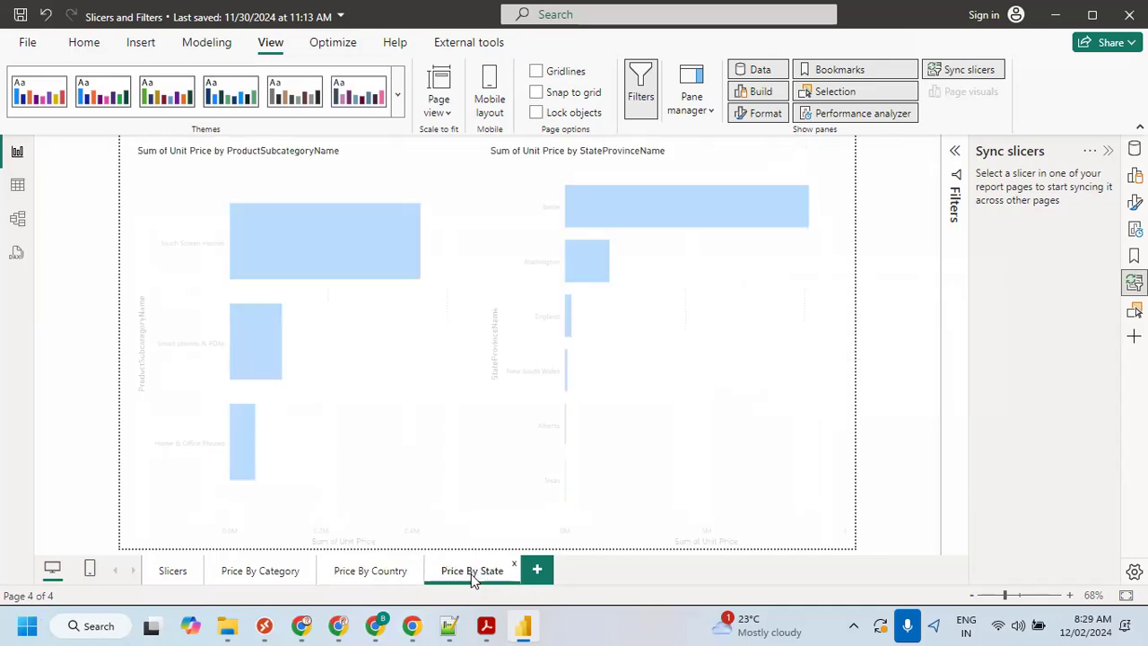
{"action": "mouse_move", "coordinate": [797, 160]}
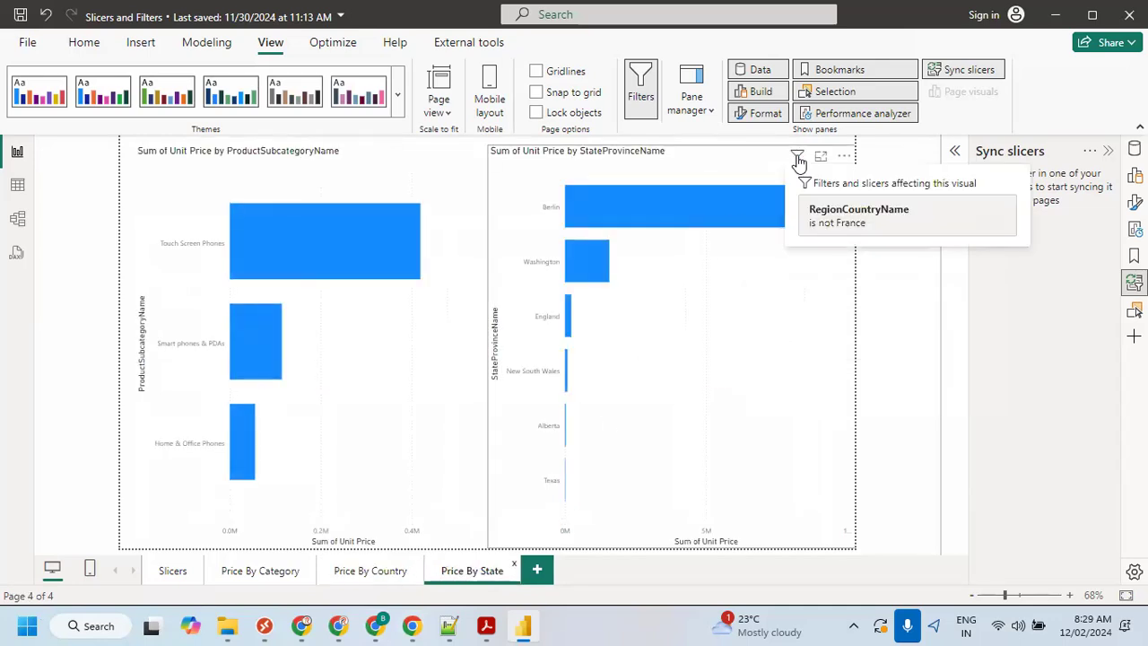
{"action": "mouse_move", "coordinate": [411, 162]}
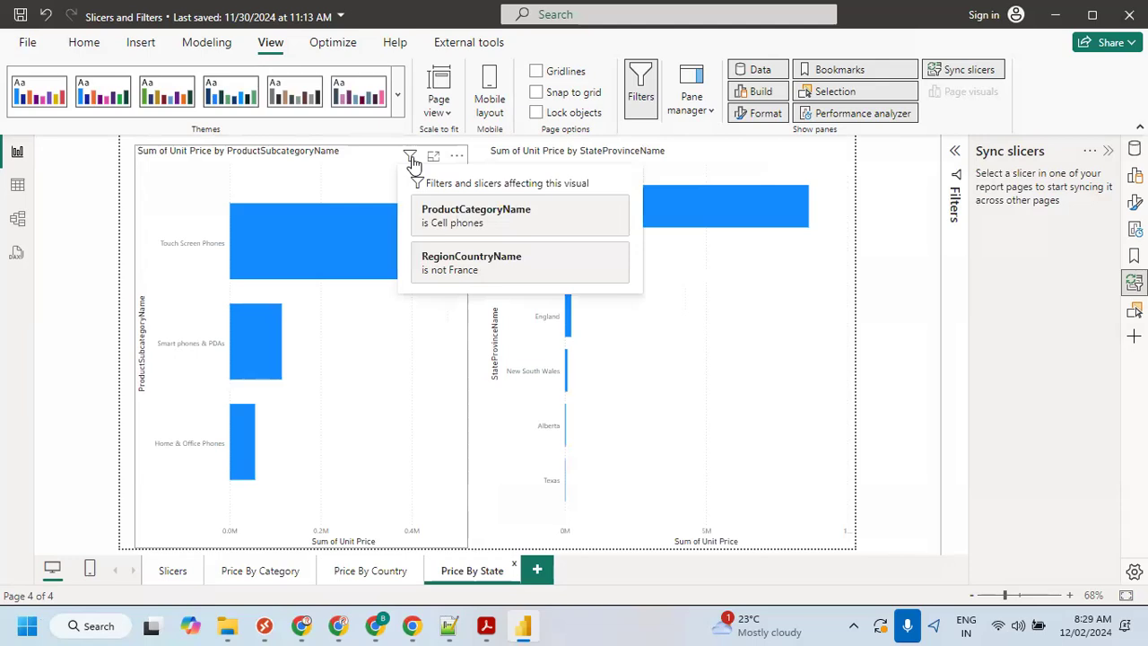
- Switch to Notepad++ and add the question "What is the difference between Report Level Filters and Sync Slicers?" below the use case line
{"action": "left_click", "coordinate": [172, 570]}
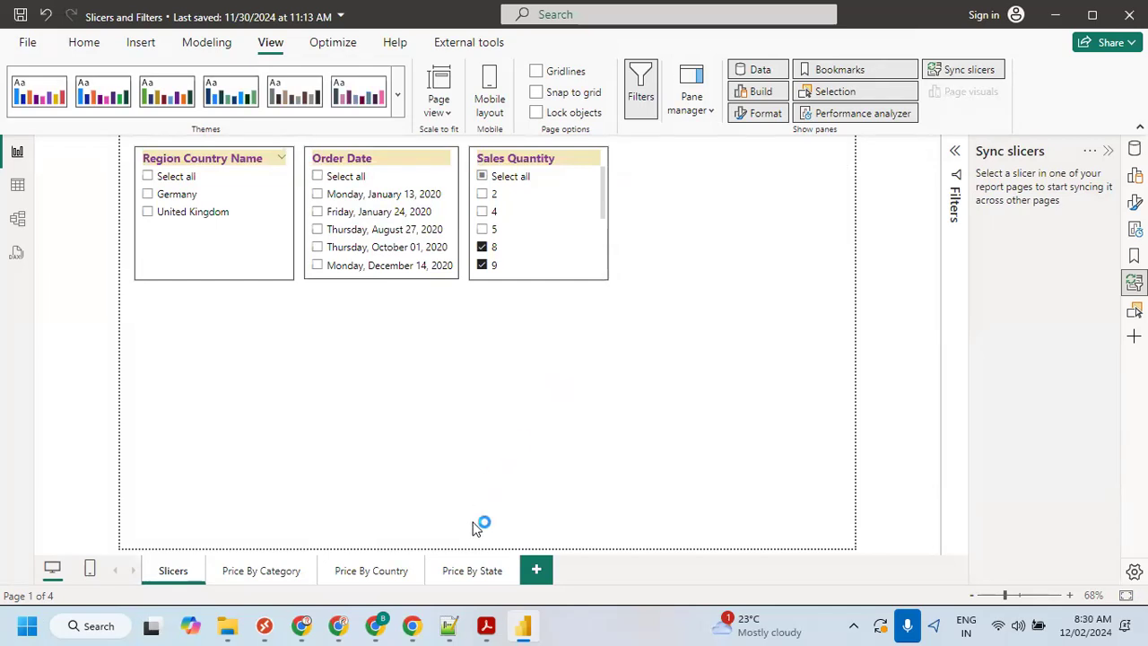
{"action": "left_click", "coordinate": [449, 625]}
{"action": "left_click", "coordinate": [883, 385]}
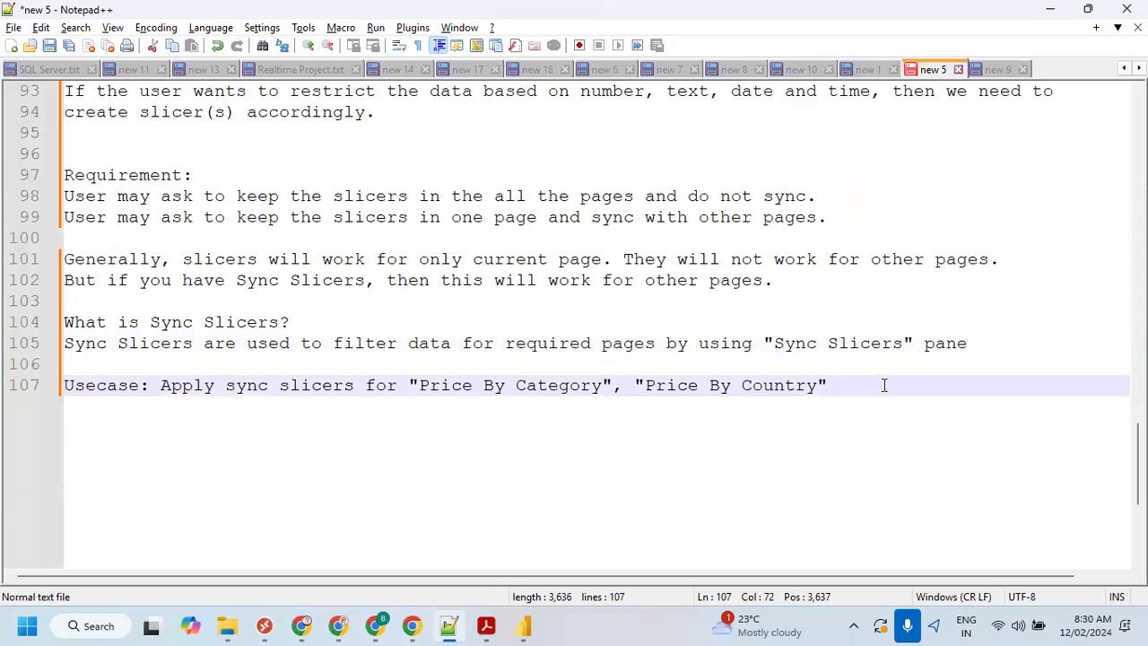
{"action": "key", "text": "Return"}
{"action": "key", "text": "Return"}
{"action": "key", "text": "Return"}
{"action": "scroll", "coordinate": [883, 385], "scroll_direction": "down", "scroll_amount": 6}
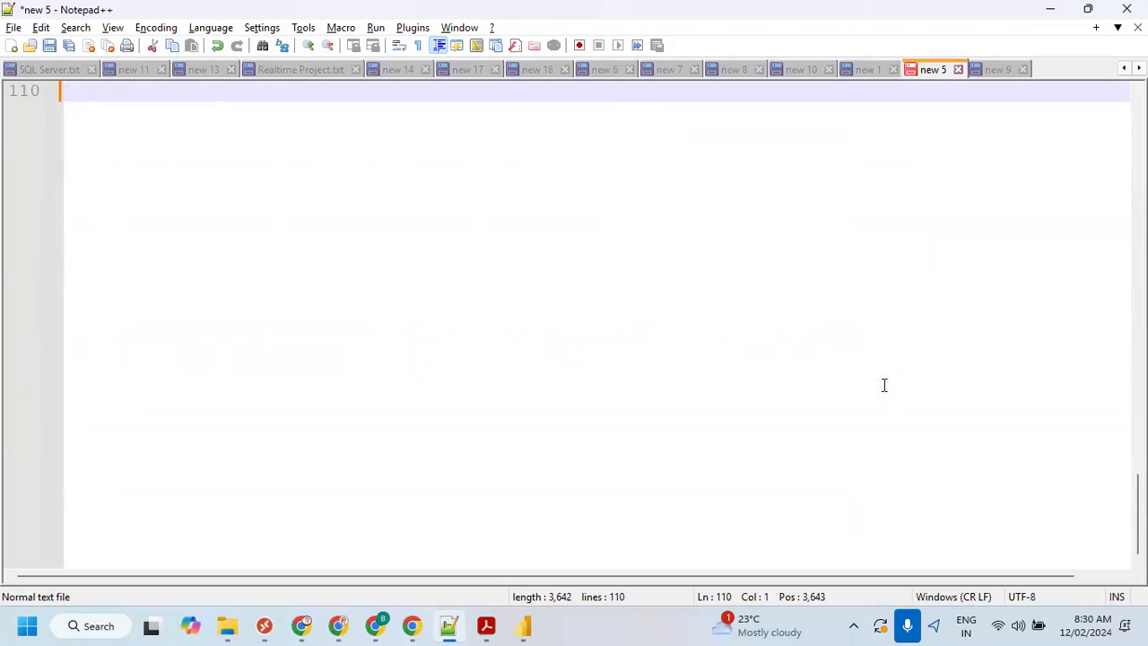
{"action": "scroll", "coordinate": [883, 384], "scroll_direction": "up", "scroll_amount": 1}
{"action": "type", "text": "What is the difference between Repor"}
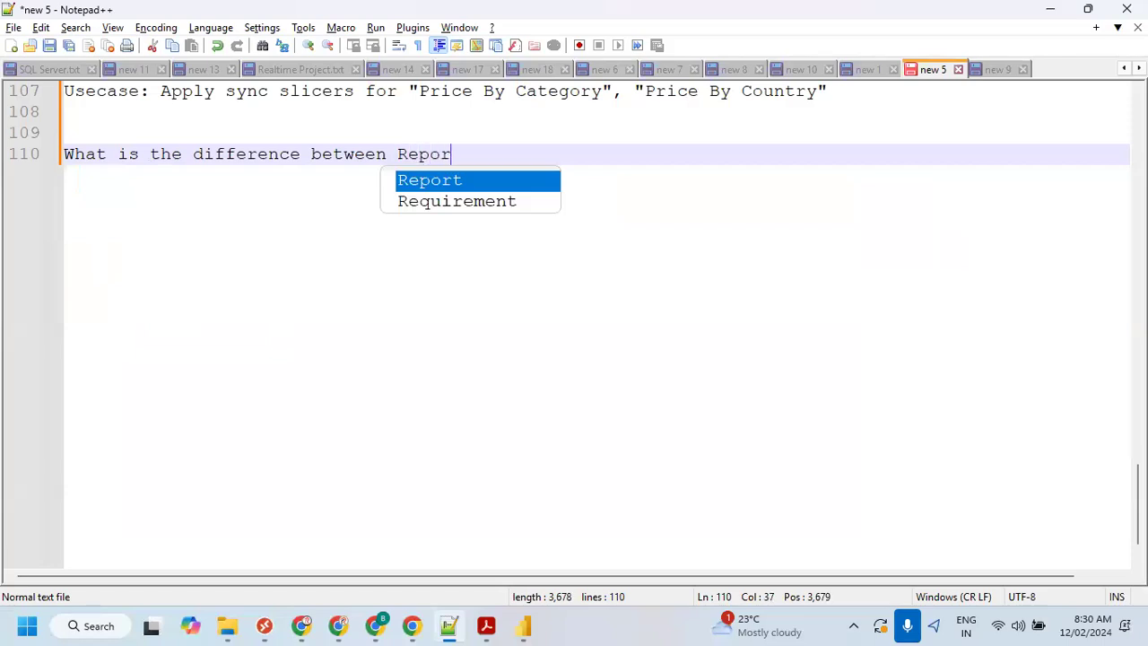
{"action": "type", "text": "t Level Filtes"}
{"action": "key", "text": "BackSpace"}
{"action": "key", "text": "BackSpace"}
{"action": "key", "text": "BackSpace"}
{"action": "type", "text": "ters and "}
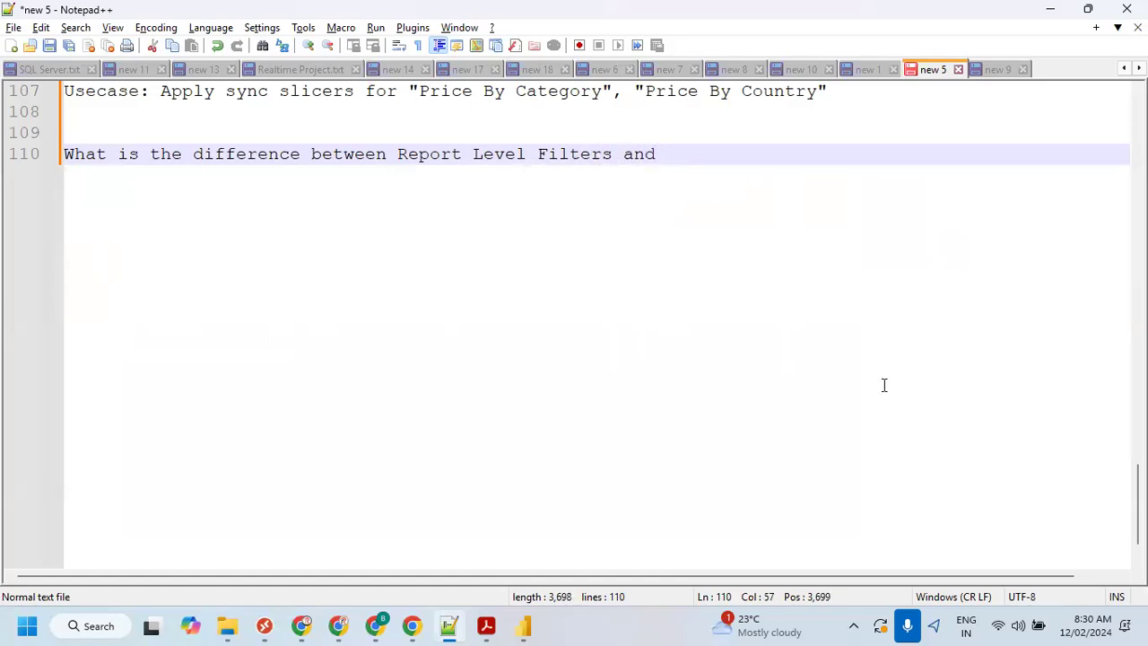
{"action": "type", "text": "Sy"}
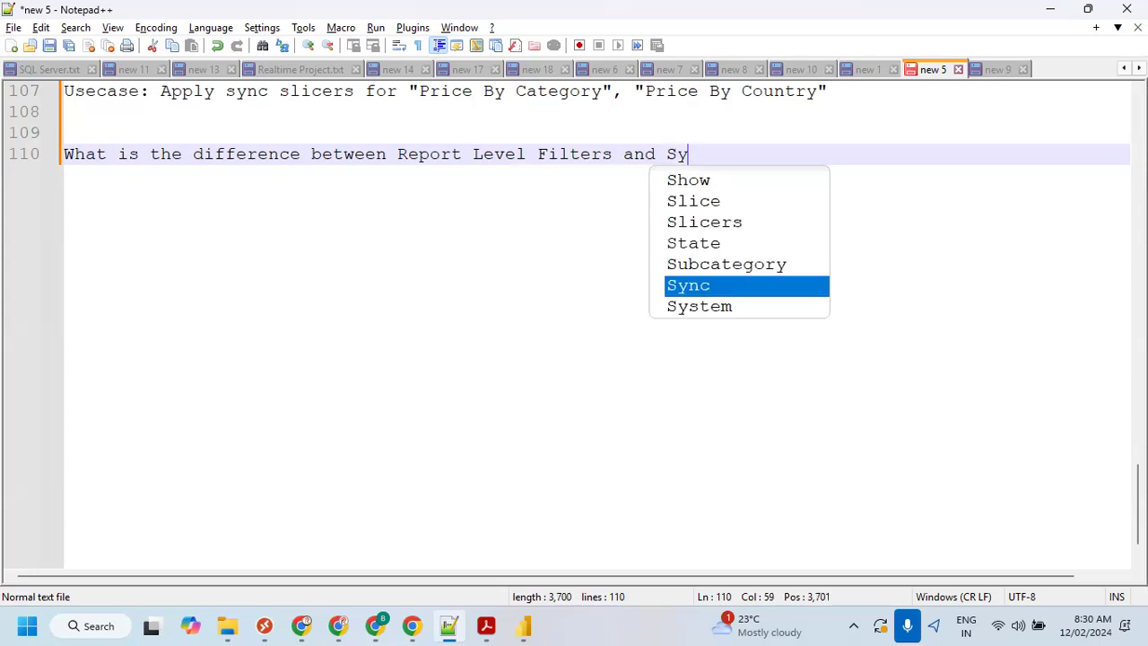
{"action": "type", "text": "nc Slicers"}
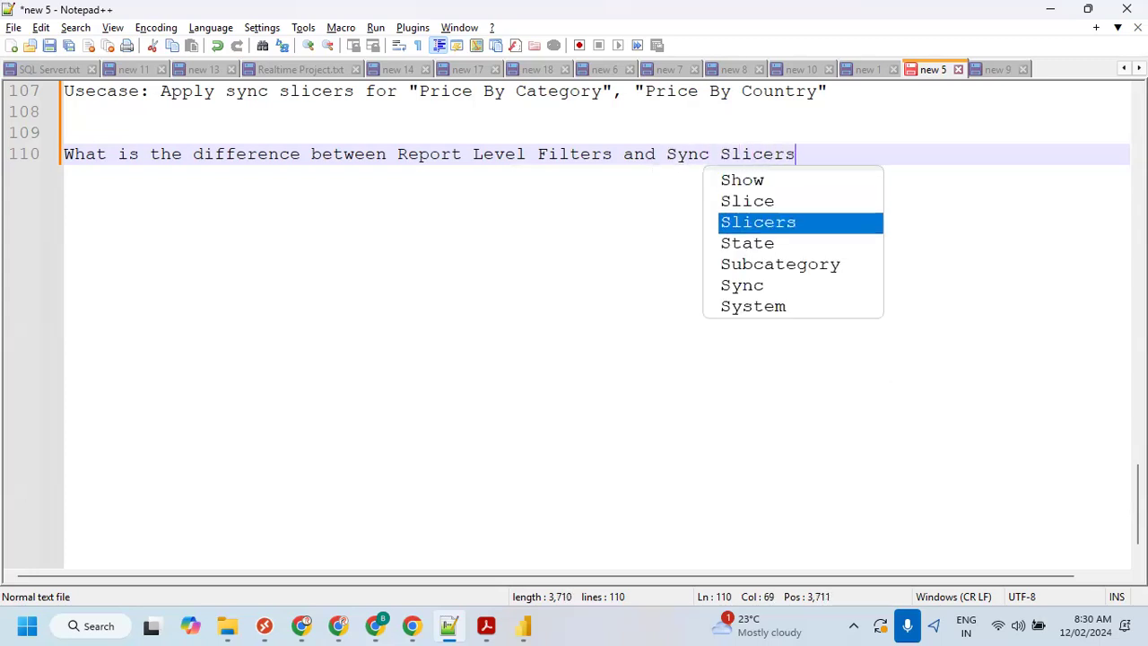
{"action": "type", "text": "?"}
{"action": "key", "text": "Return"}
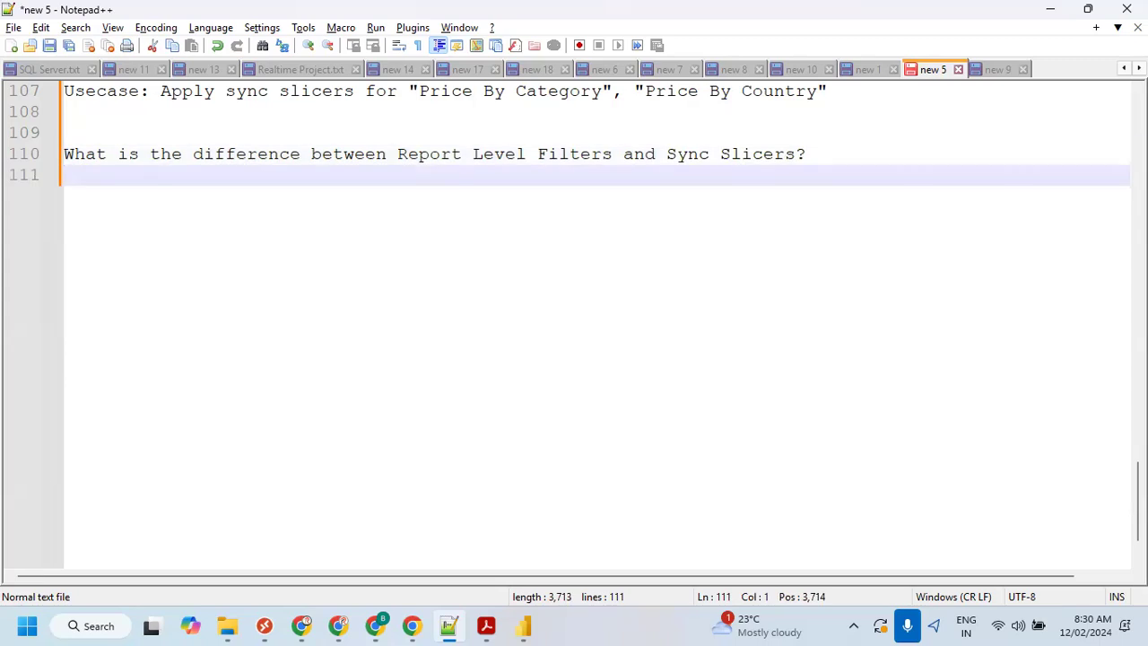
- Write "Report Level Filters filters the data for all the pages" on the line below the question
{"action": "type", "text": "Report"}
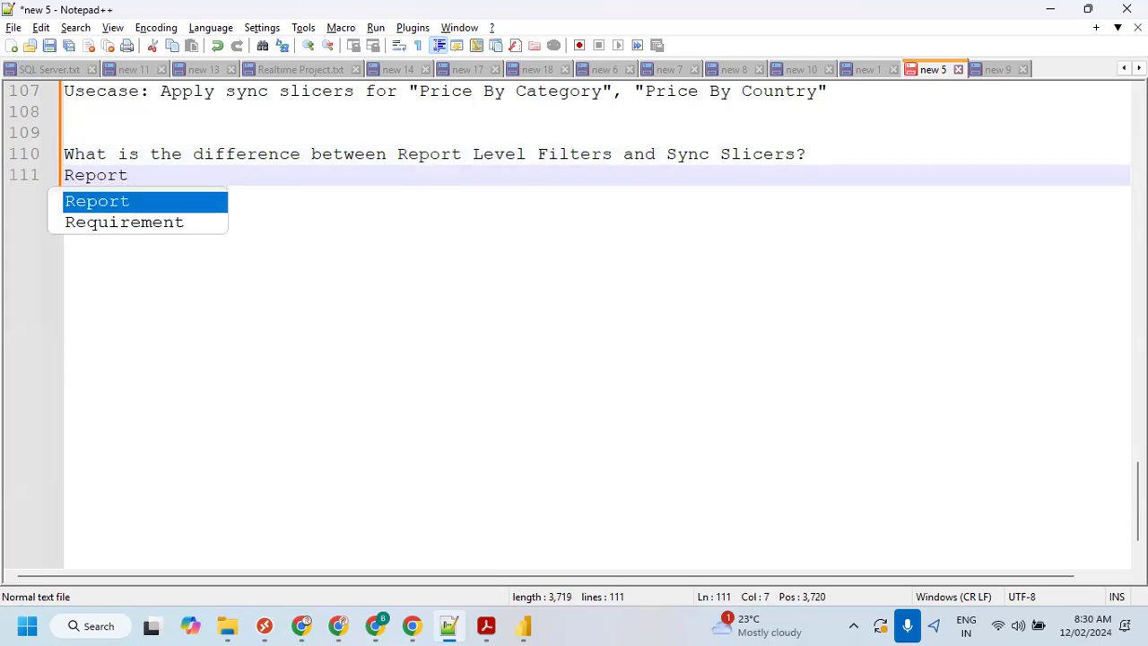
{"action": "type", "text": " L"}
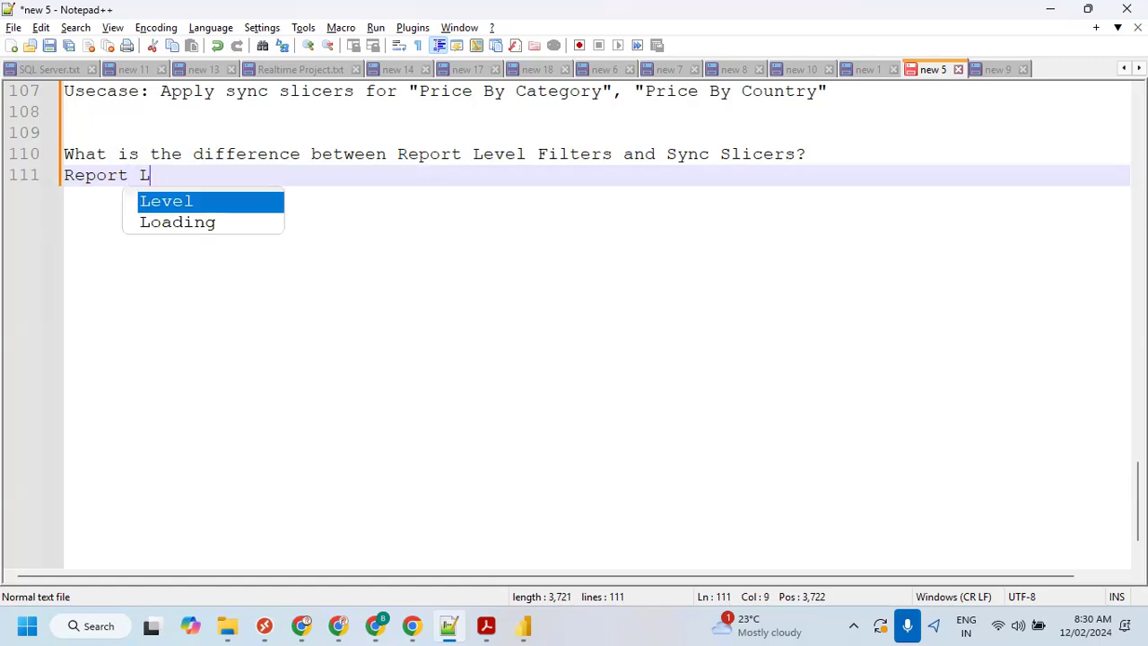
{"action": "type", "text": "evel F"}
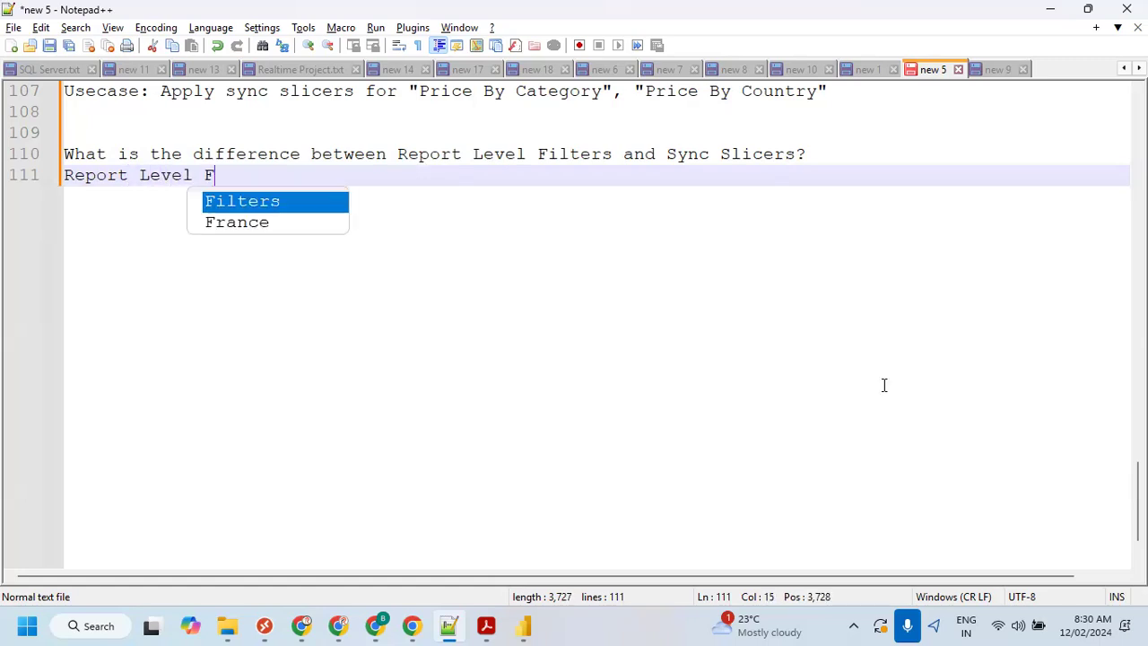
{"action": "type", "text": "ilters filtes"}
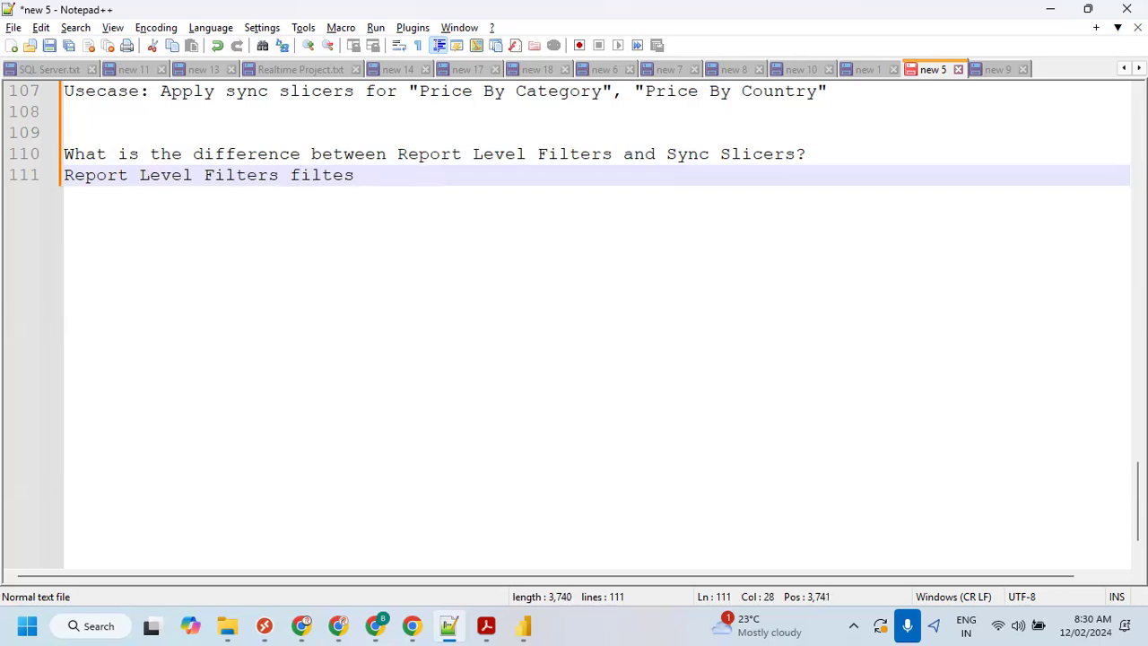
{"action": "key", "text": "BackSpace"}
{"action": "type", "text": "rs the data for t"}
{"action": "key", "text": "BackSpace"}
{"action": "type", "text": "ao"}
{"action": "key", "text": "BackSpace"}
{"action": "type", "text": "ll "}
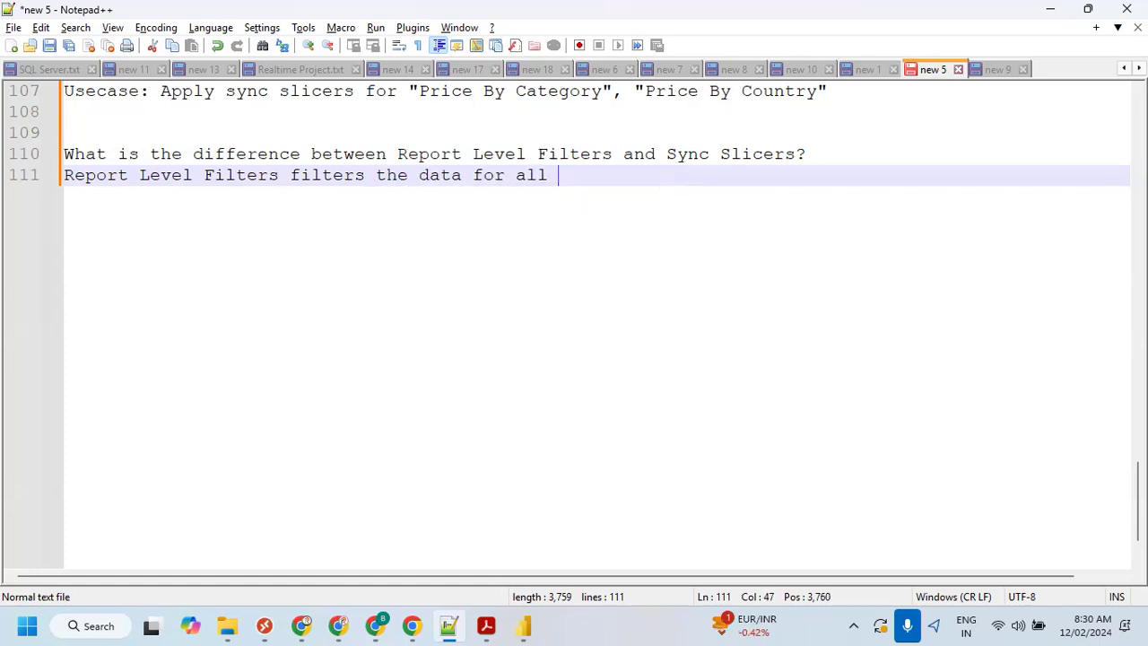
{"action": "type", "text": "the pages"}
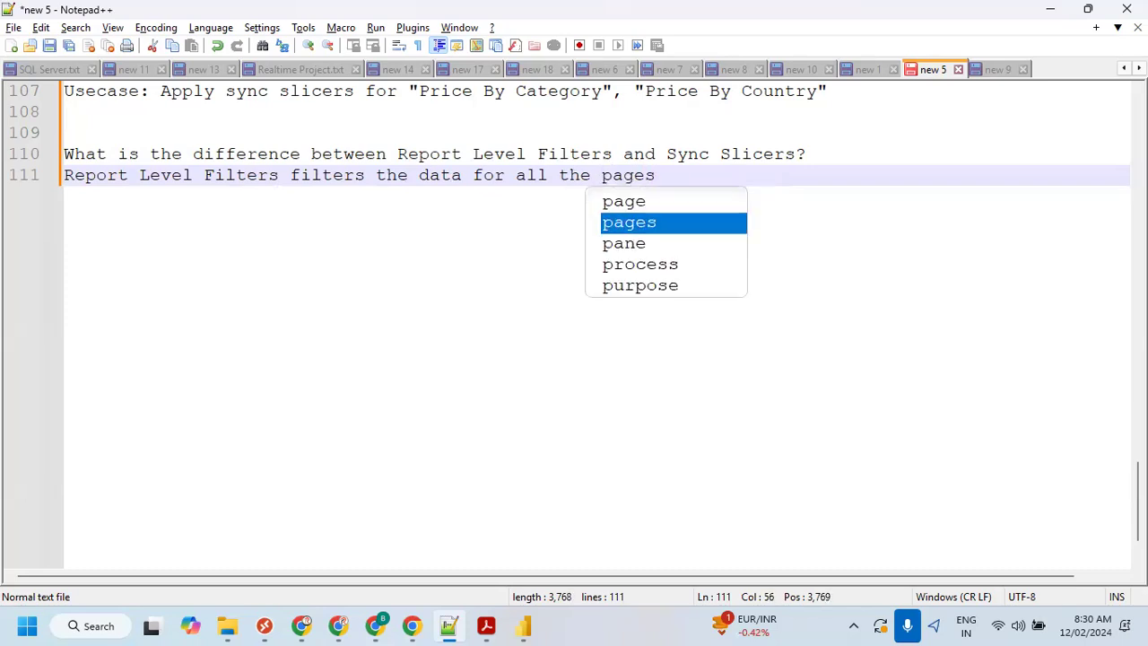
- End the report-level filters sentence with a period, add "We don't have control on pages." and start a new line
{"action": "type", "text": ". We "}
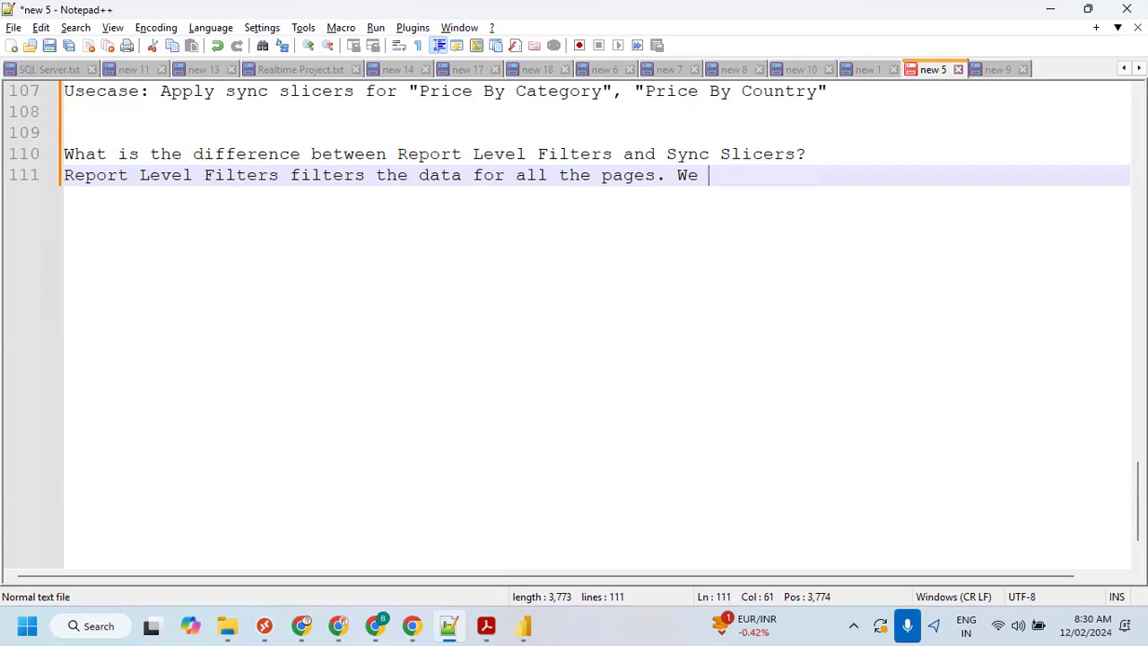
{"action": "type", "text": "don't have co"}
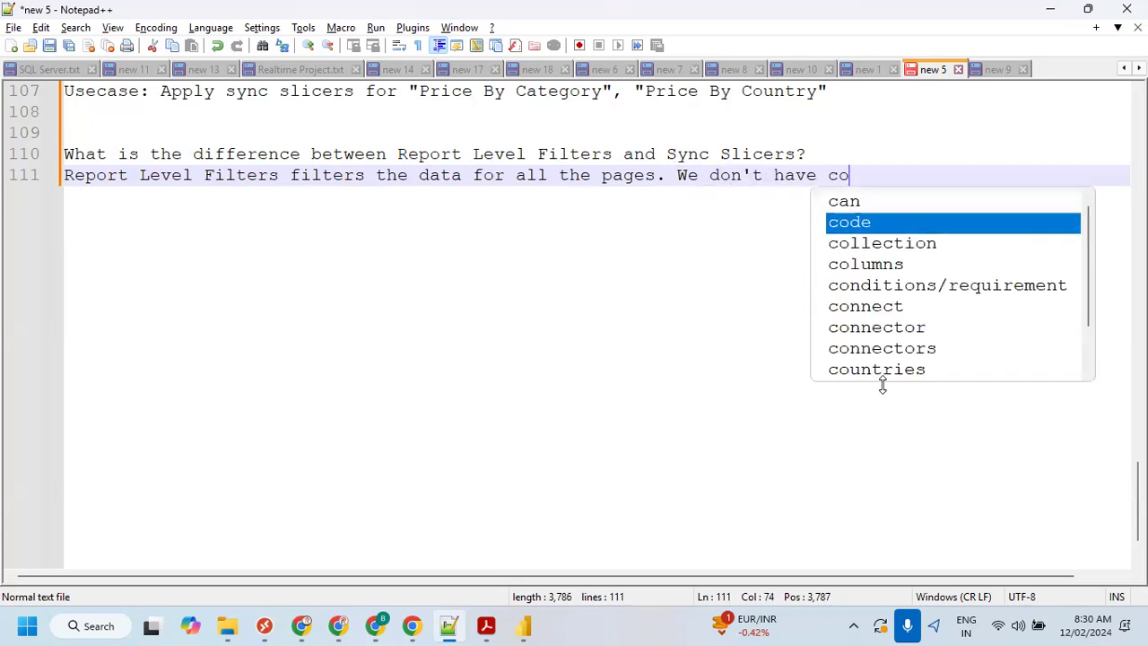
{"action": "type", "text": "ntrol on "}
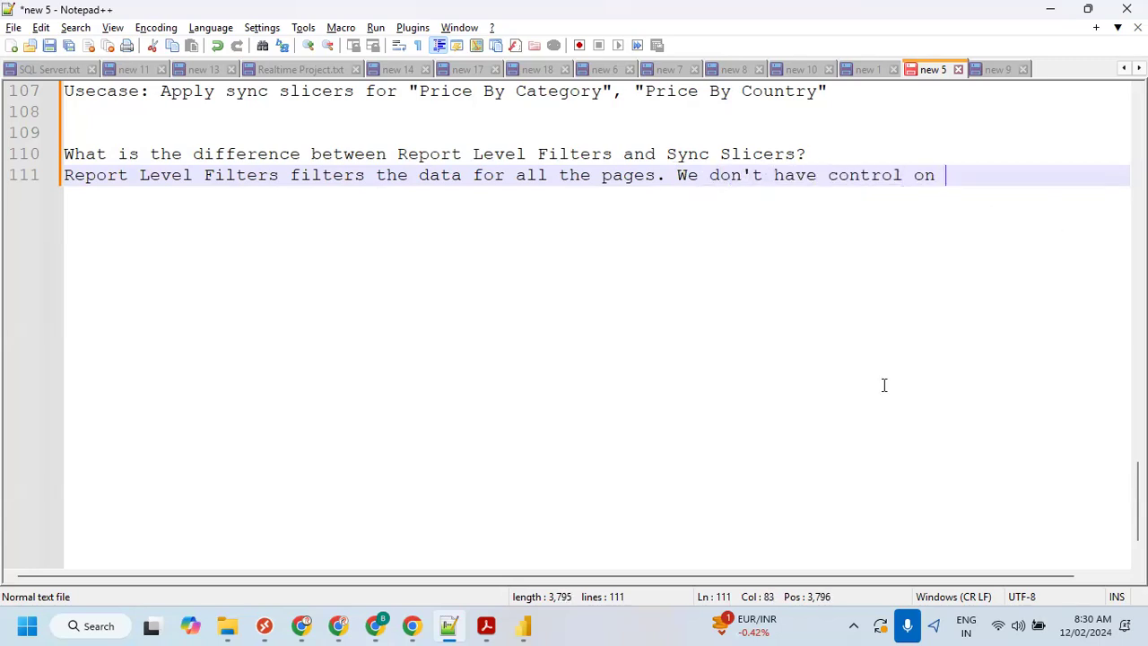
{"action": "type", "text": "pages"}
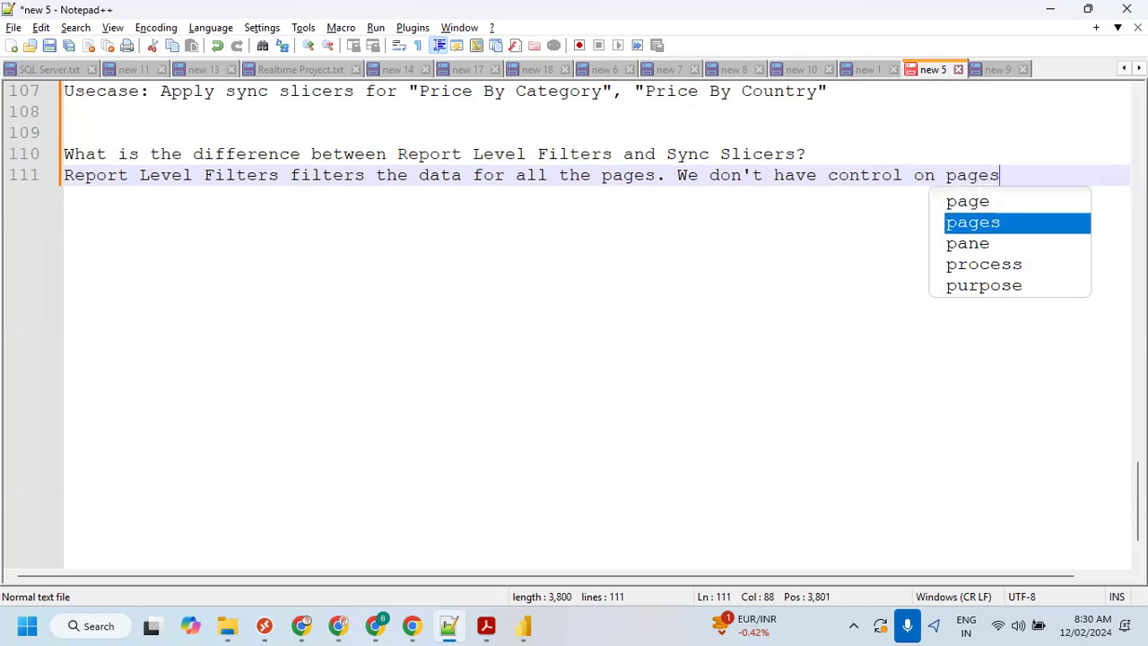
{"action": "type", "text": "."}
{"action": "key", "text": "Return"}
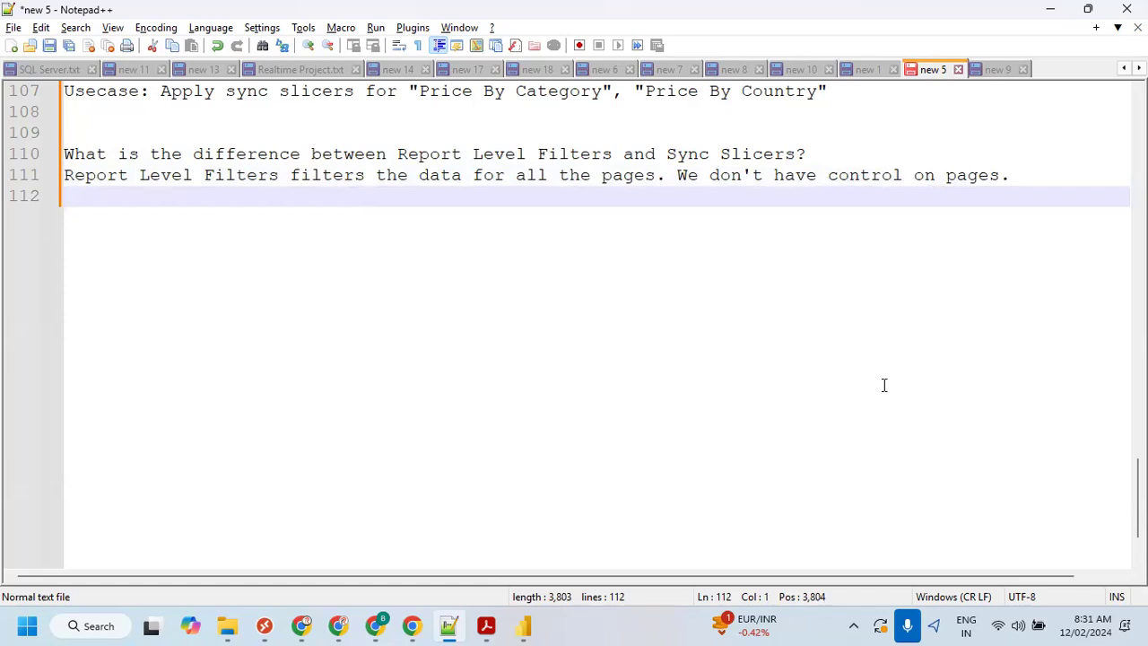
- Write "Sync Slicers are used to filter" on the line below the report-level filters explanation
{"action": "type", "text": "Sync "}
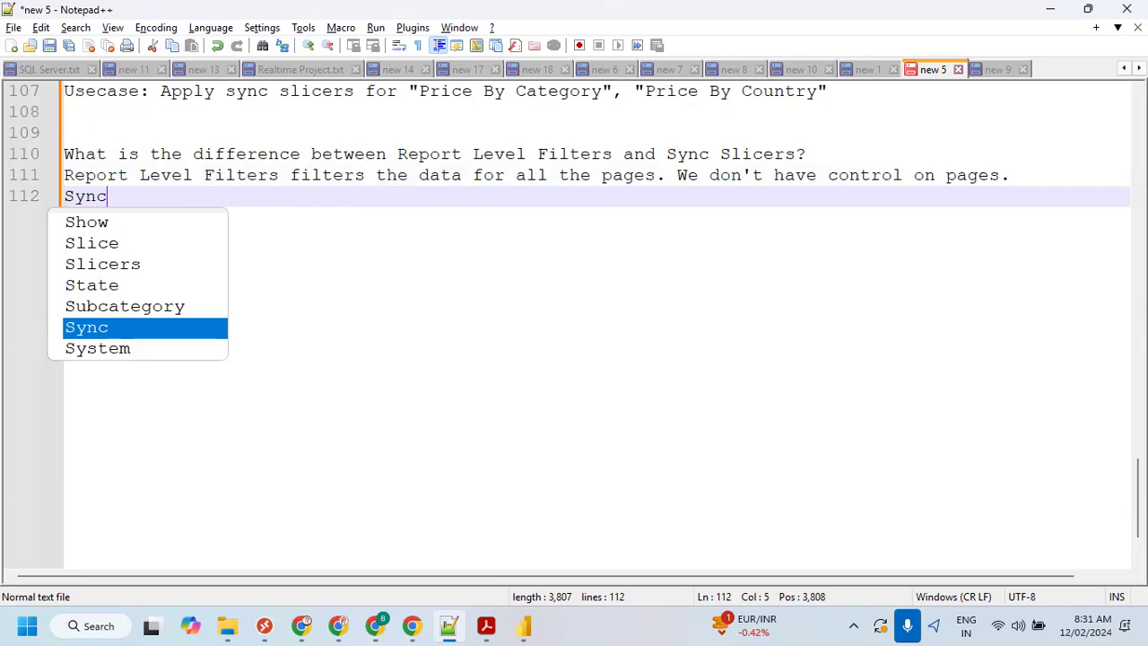
{"action": "type", "text": "Slicers"}
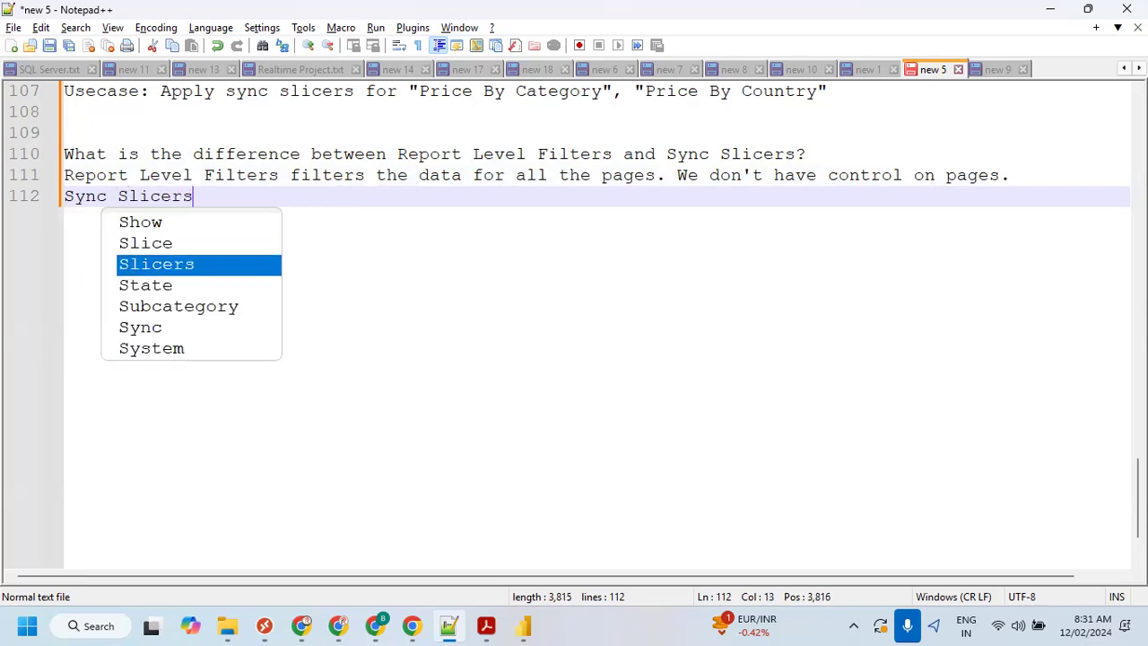
{"action": "type", "text": " are us"}
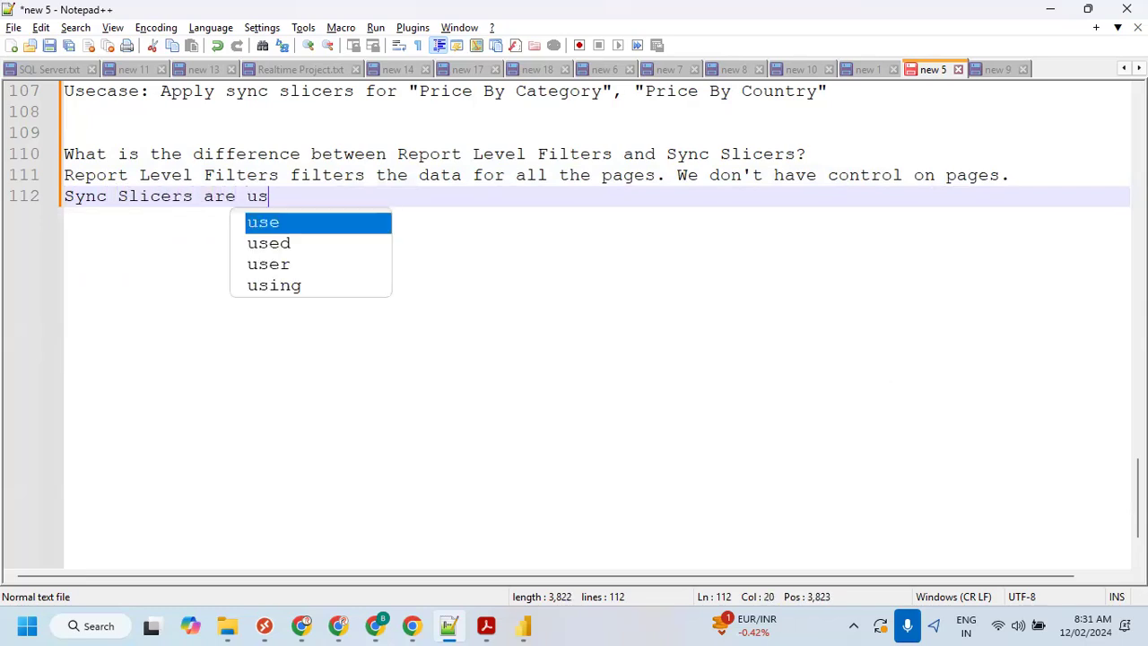
{"action": "type", "text": "ed to "}
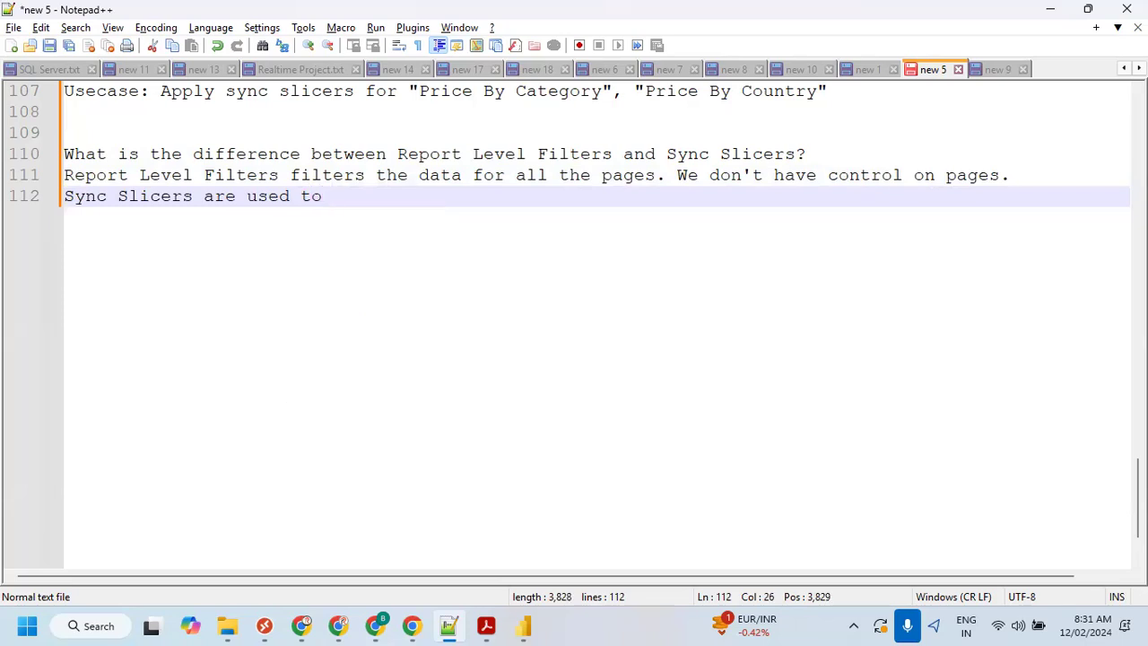
{"action": "type", "text": "filters"}
{"action": "key", "text": "BackSpace"}
{"action": "key", "text": "BackSpace"}
- Replace "are used to filter" in the Sync Slicers line with "filters the data for all the pages"
{"action": "left_click_drag", "start_coordinate": [204, 195], "coordinate": [403, 197]}
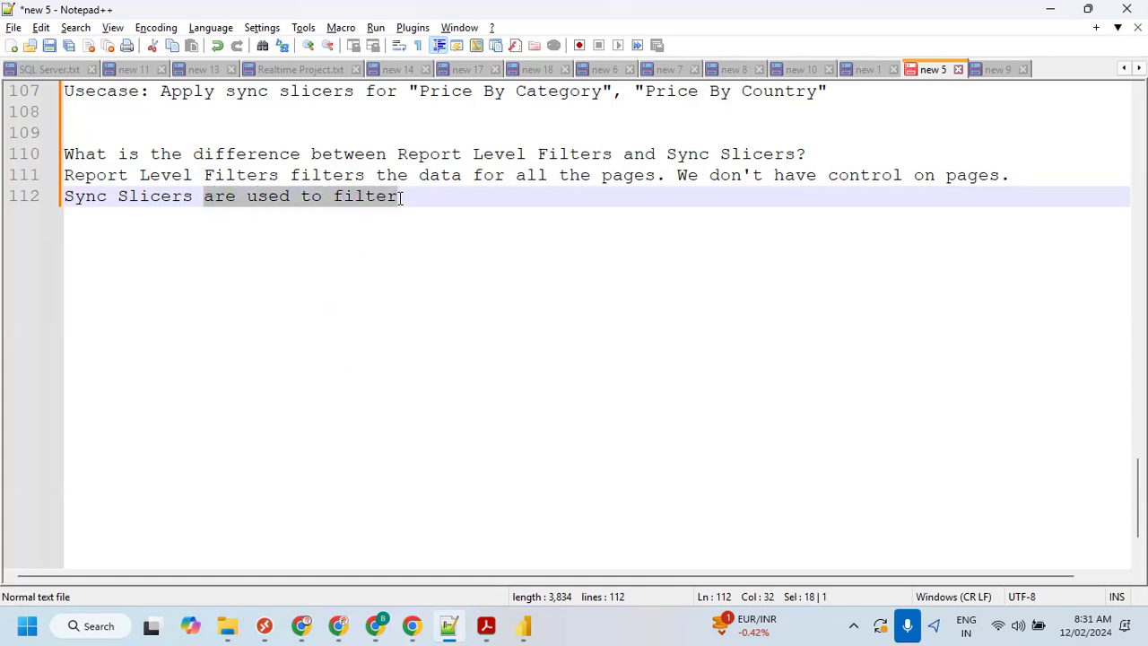
{"action": "type", "text": "f"}
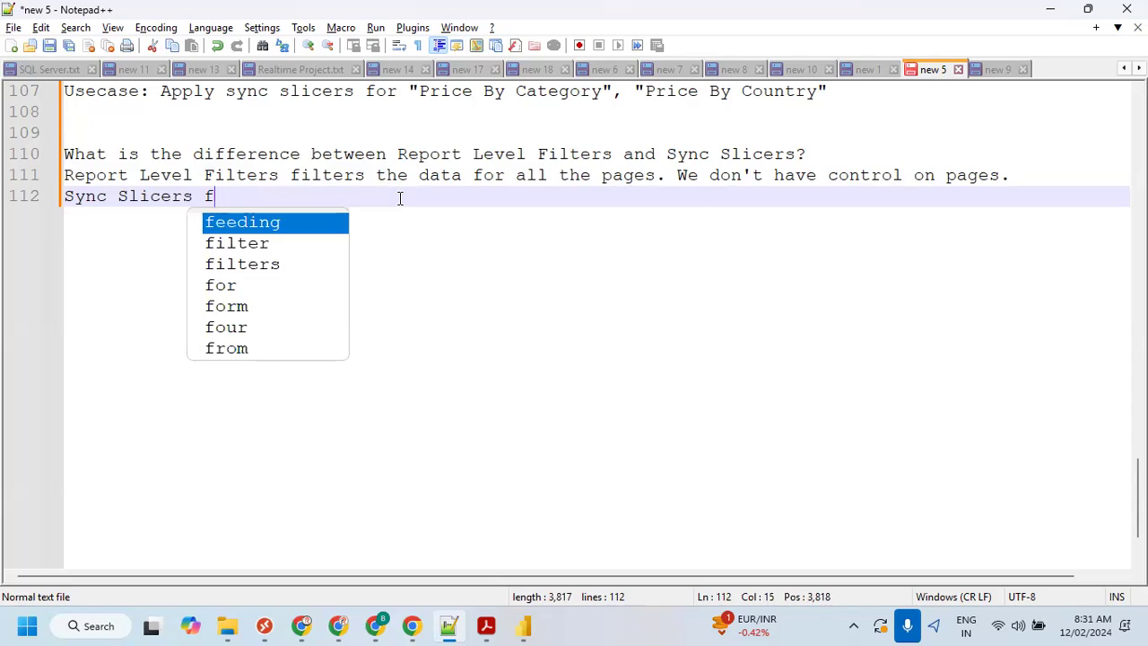
{"action": "type", "text": "ilters dat"}
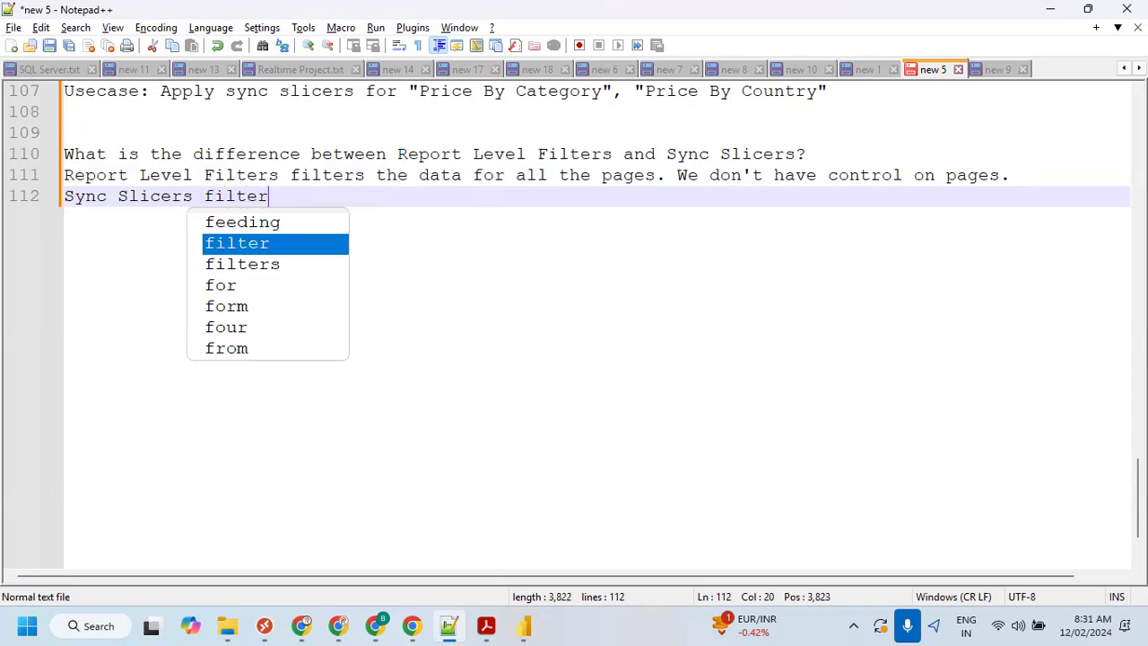
{"action": "key", "text": "BackSpace"}
{"action": "key", "text": "BackSpace"}
{"action": "key", "text": "BackSpace"}
{"action": "type", "text": "the dta"}
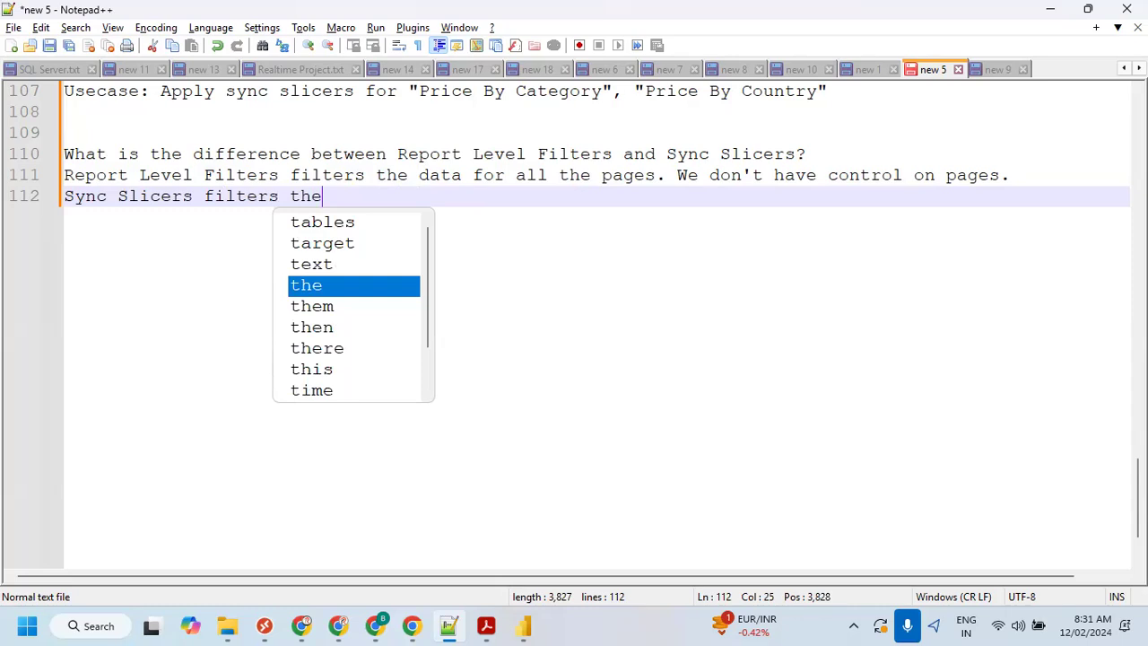
{"action": "key", "text": "BackSpace"}
{"action": "key", "text": "BackSpace"}
{"action": "key", "text": "BackSpace"}
{"action": "type", "text": "at"}
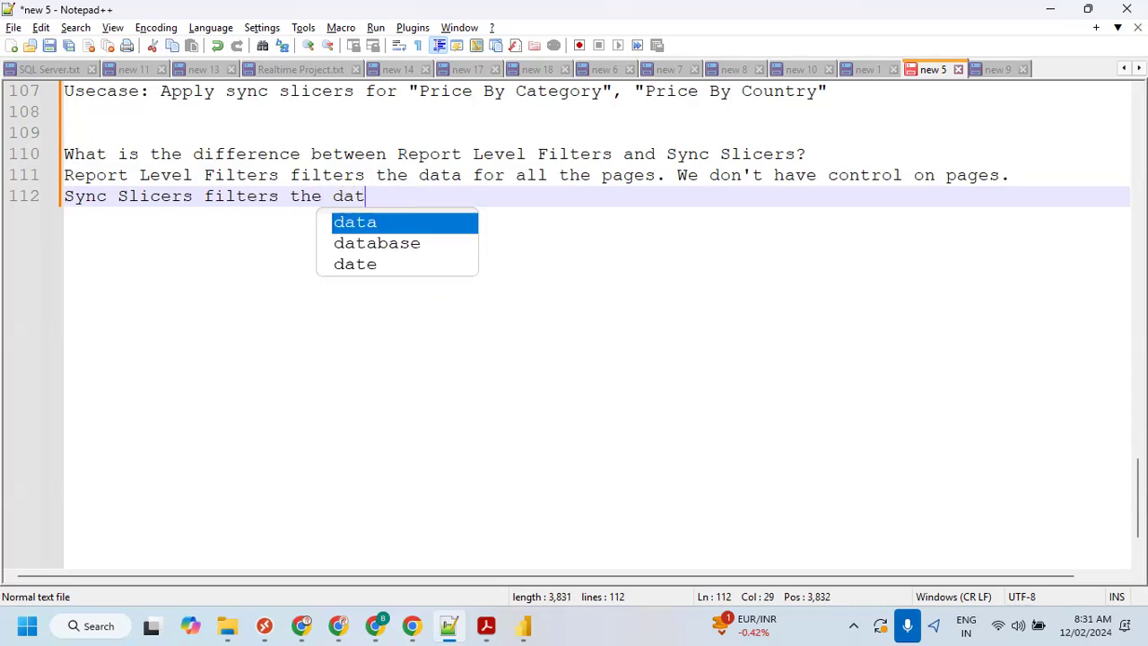
{"action": "type", "text": "a for all the"}
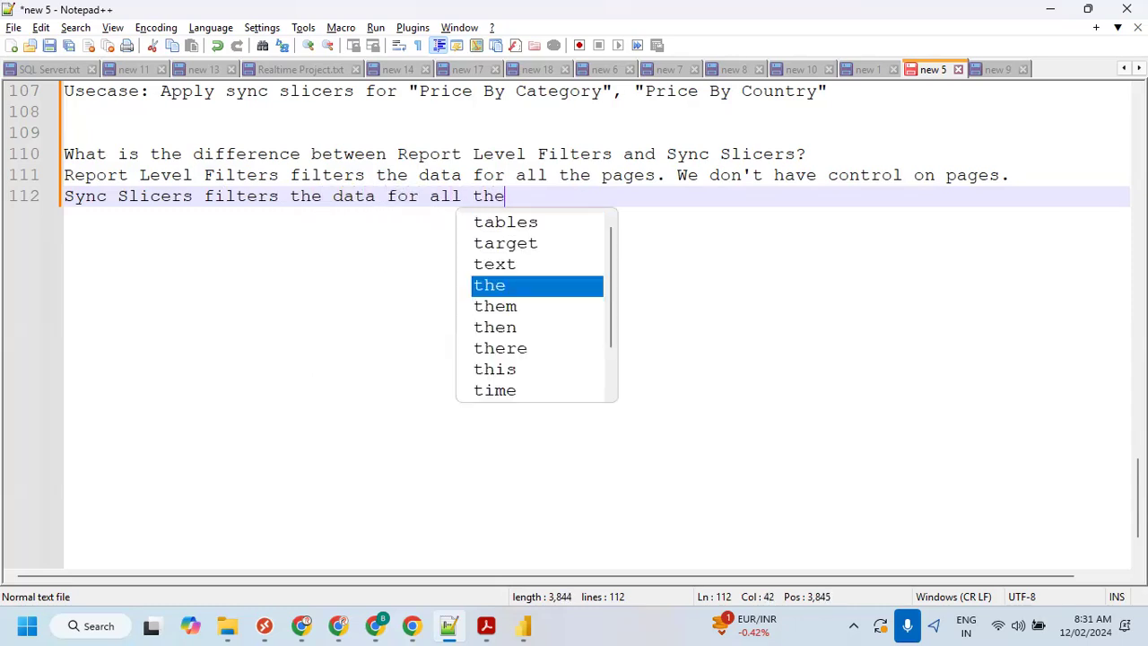
{"action": "type", "text": " pages"}
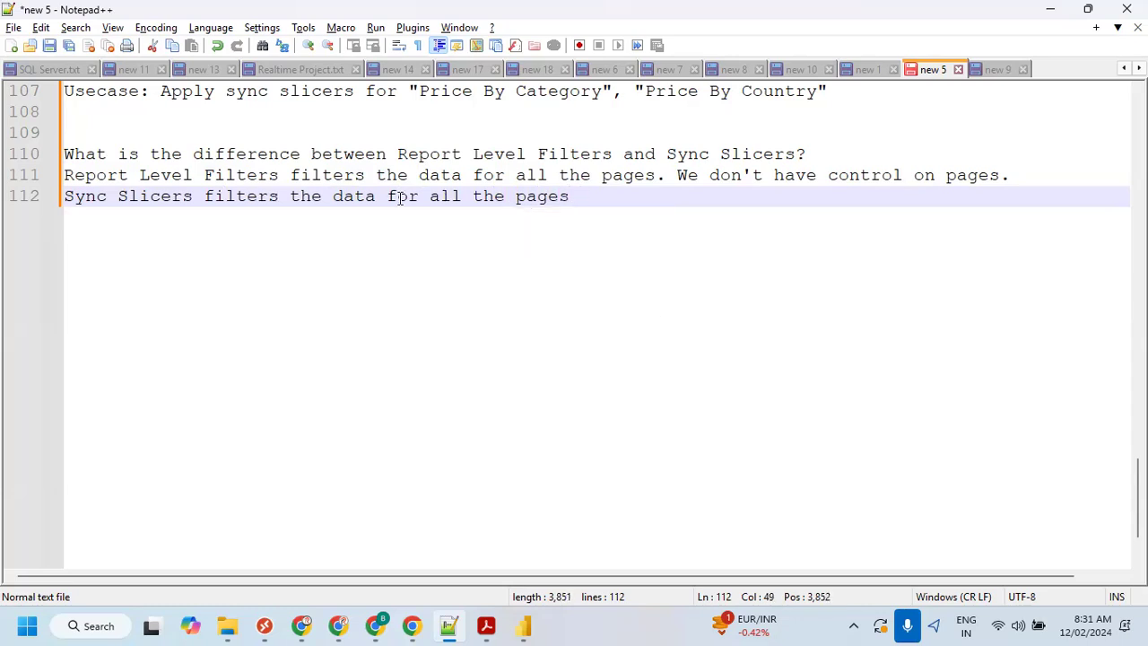
- Replace "all the pages" at the end of the Sync Slicers line with "specific pages."
{"action": "key", "text": "BackSpace"}
{"action": "key", "text": "BackSpace"}
{"action": "key", "text": "BackSpace"}
{"action": "key", "text": "BackSpace"}
{"action": "key", "text": "BackSpace"}
{"action": "key", "text": "BackSpace"}
{"action": "key", "text": "BackSpace"}
{"action": "key", "text": "BackSpace"}
{"action": "key", "text": "BackSpace"}
{"action": "key", "text": "BackSpace"}
{"action": "key", "text": "BackSpace"}
{"action": "key", "text": "BackSpace"}
{"action": "key", "text": "BackSpace"}
{"action": "key", "text": "BackSpace"}
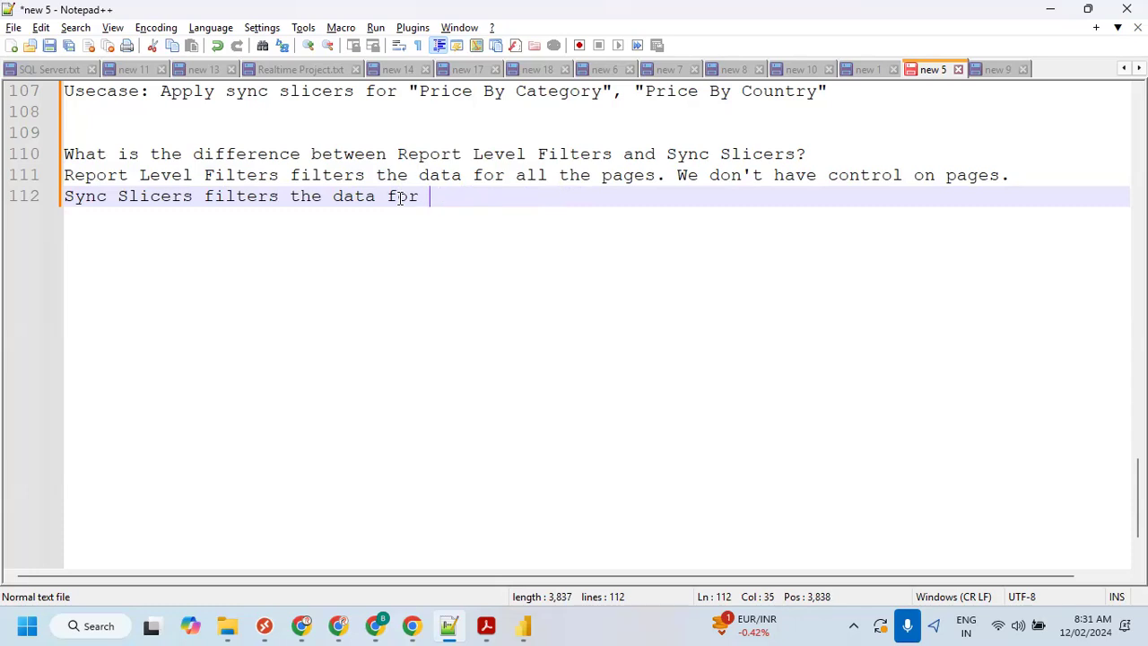
{"action": "type", "text": "spec"}
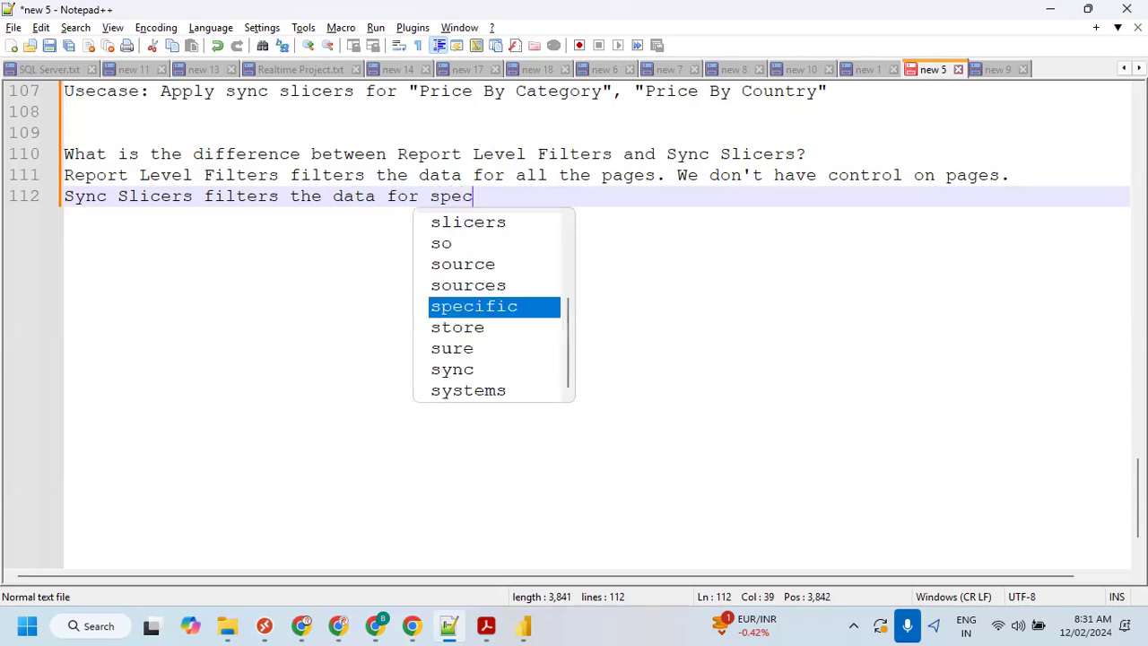
{"action": "type", "text": "ific pages. "}
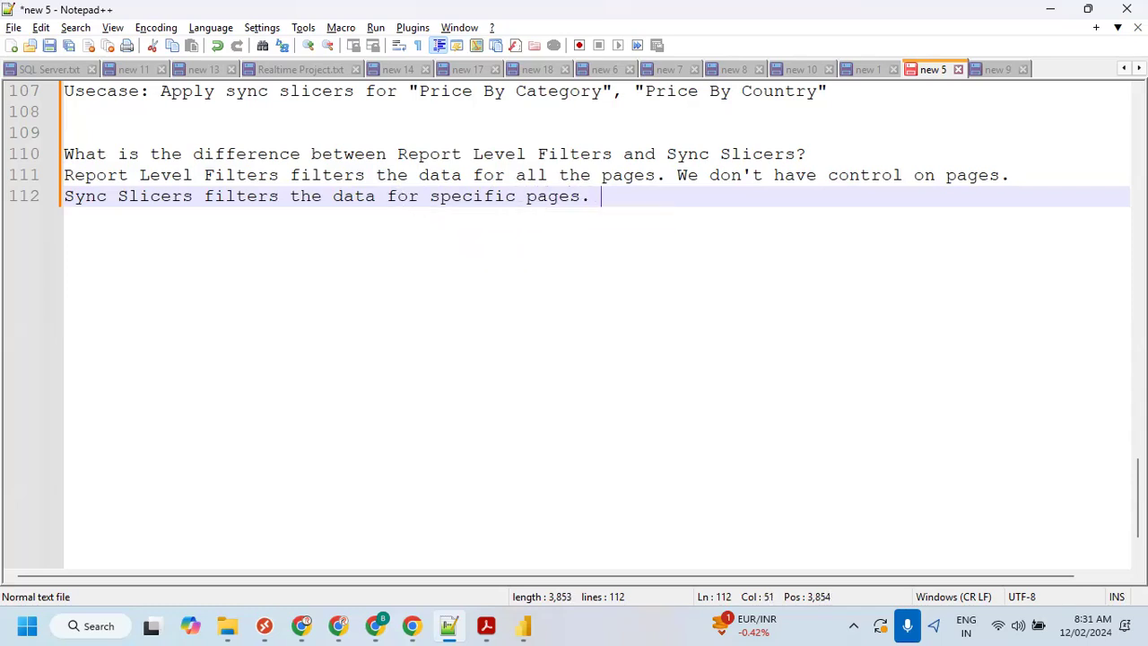
- Add "If you want to apply for all the pages, then you can do it." to the Sync Slicers line and start a new line
{"action": "type", "text": "If you want to "}
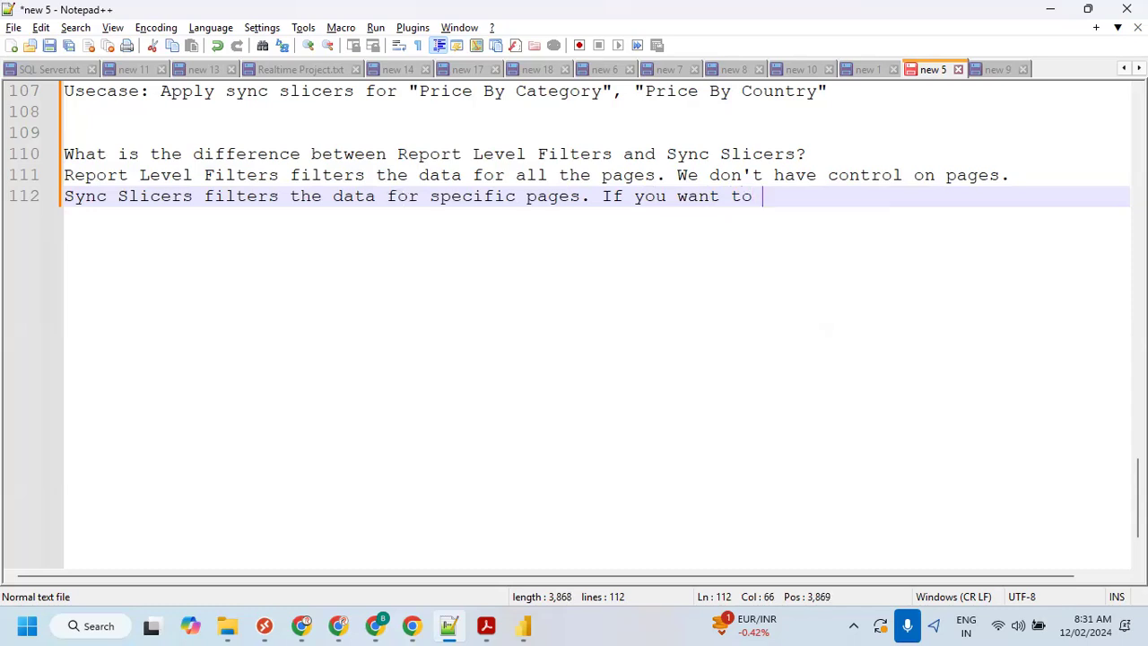
{"action": "type", "text": "apply for a"}
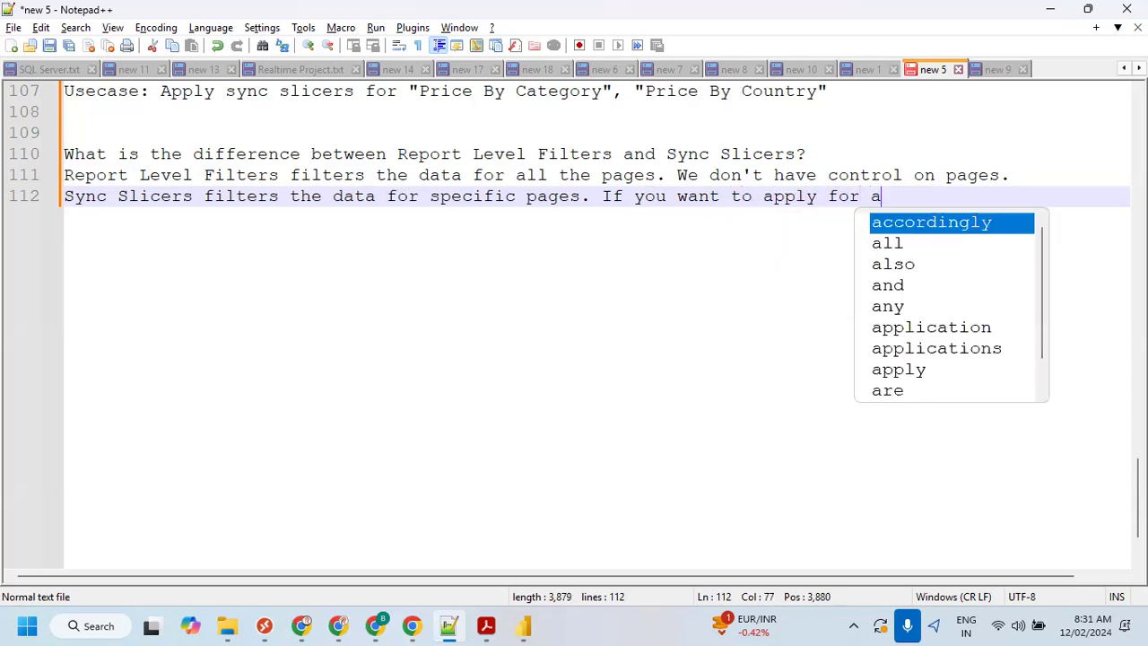
{"action": "type", "text": "ll the pages, "}
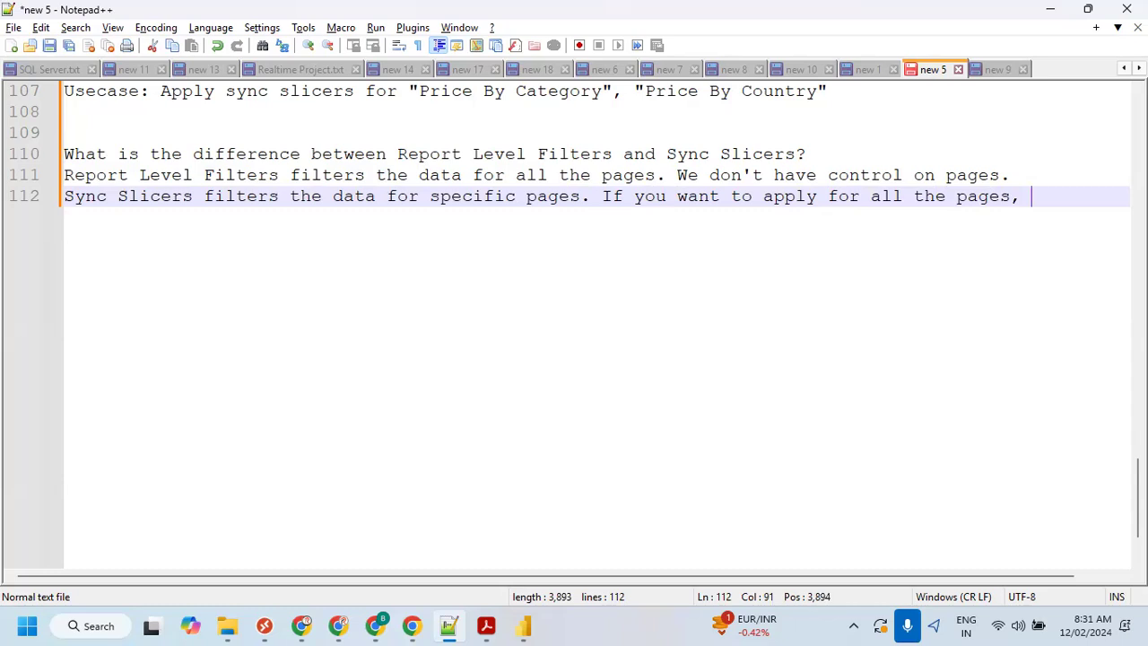
{"action": "type", "text": "then you can do it."}
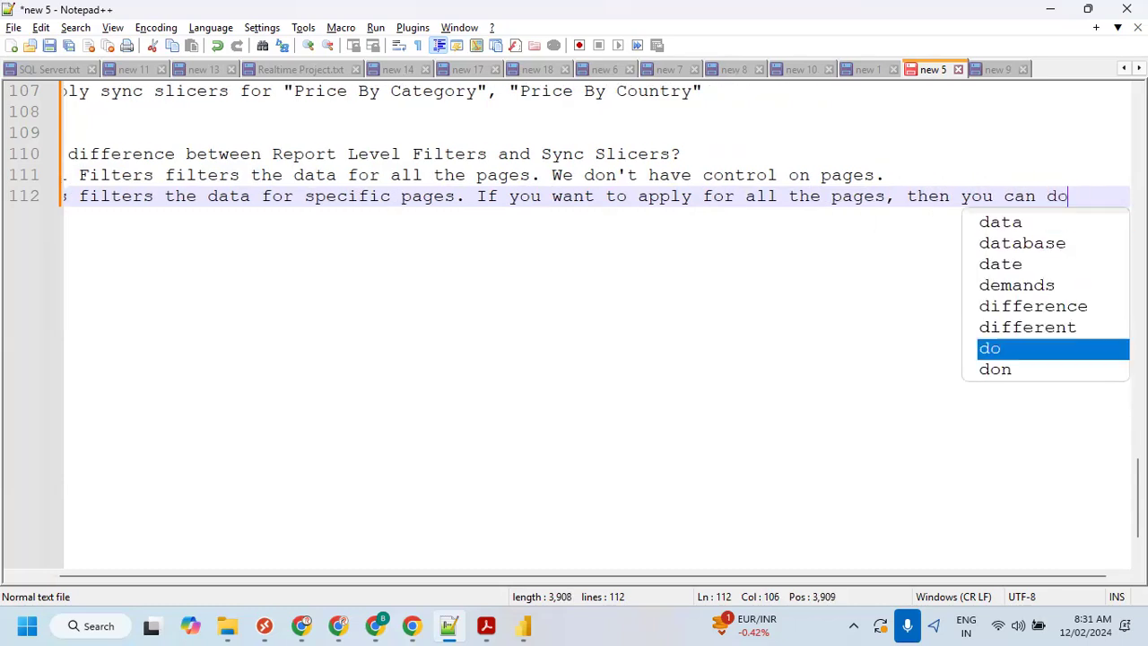
{"action": "key", "text": "Return"}
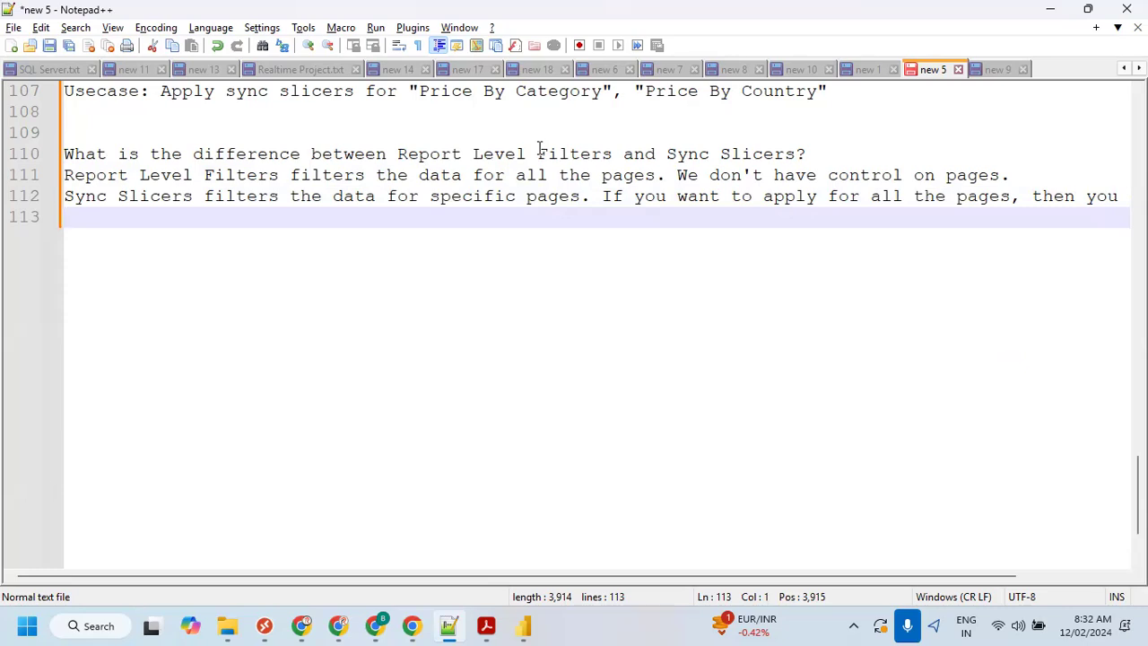
- Switch to Power BI and review which pages the Sales Quantity slicer is synced with
{"action": "left_click", "coordinate": [523, 626]}
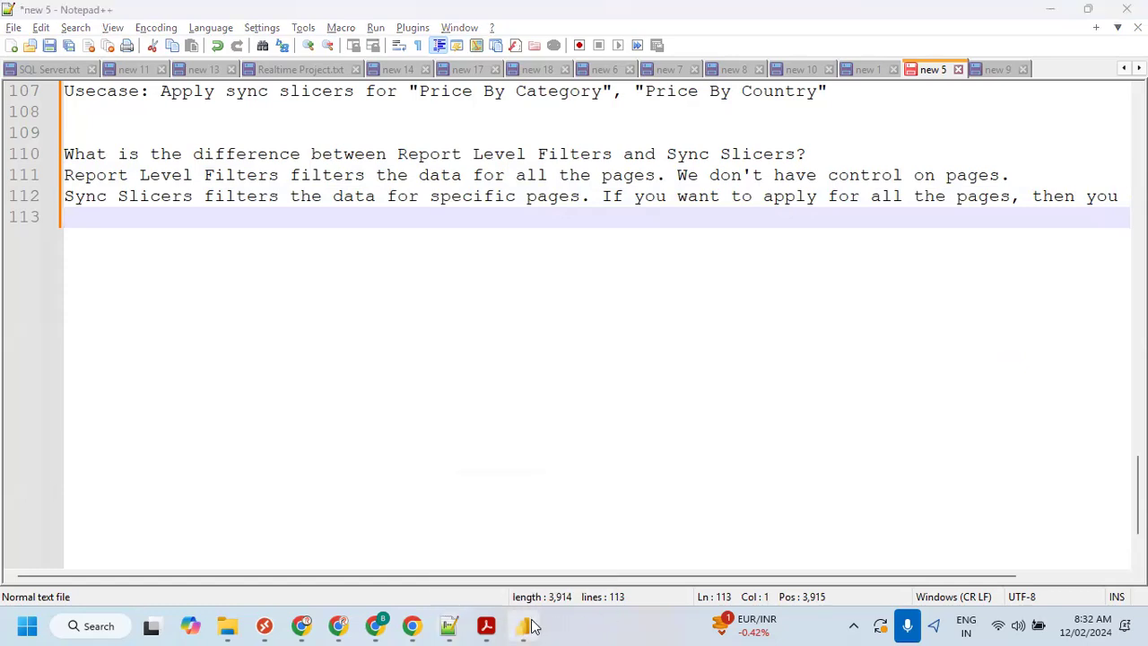
{"action": "left_click", "coordinate": [549, 166]}
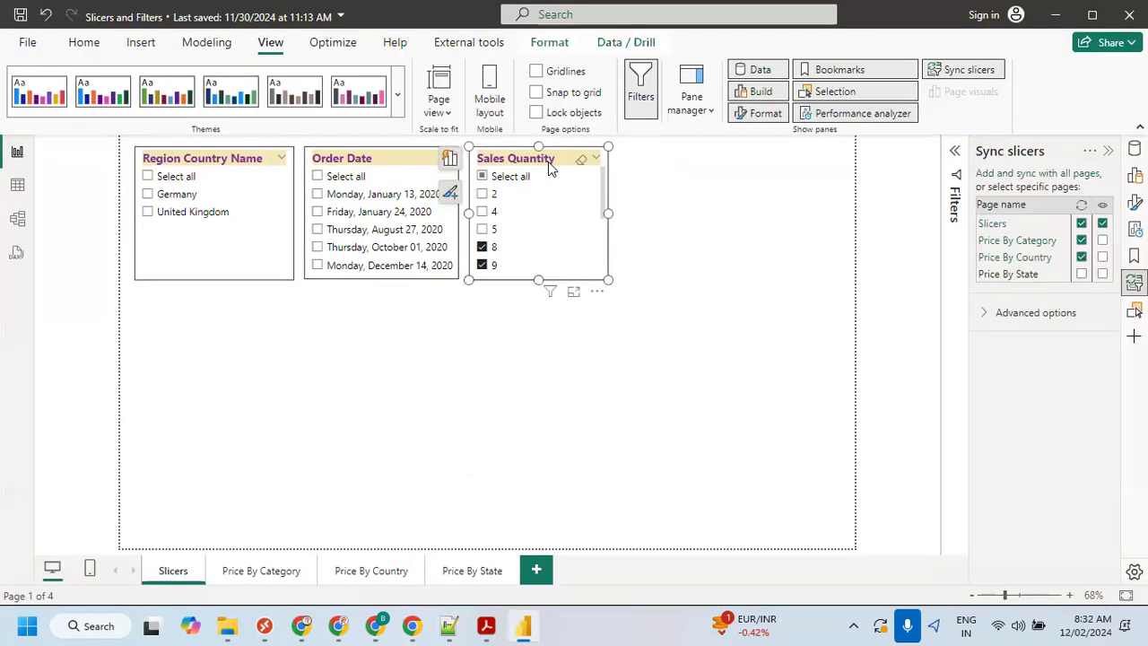
{"action": "key", "text": "ctrl+1"}
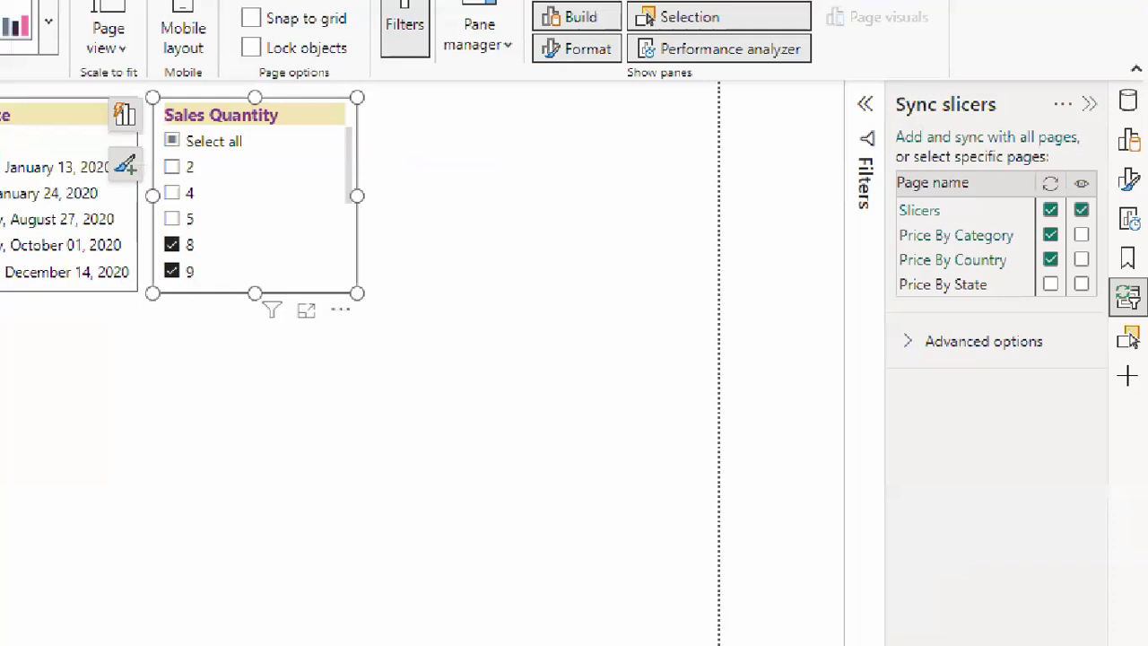
{"action": "left_click", "coordinate": [1063, 235]}
{"action": "mouse_move", "coordinate": [1021, 203]}
{"action": "left_mouse_down"}
{"action": "mouse_move", "coordinate": [986, 210]}
{"action": "mouse_move", "coordinate": [982, 267]}
{"action": "mouse_move", "coordinate": [1043, 244]}
{"action": "mouse_move", "coordinate": [1017, 195]}
{"action": "left_mouse_up"}
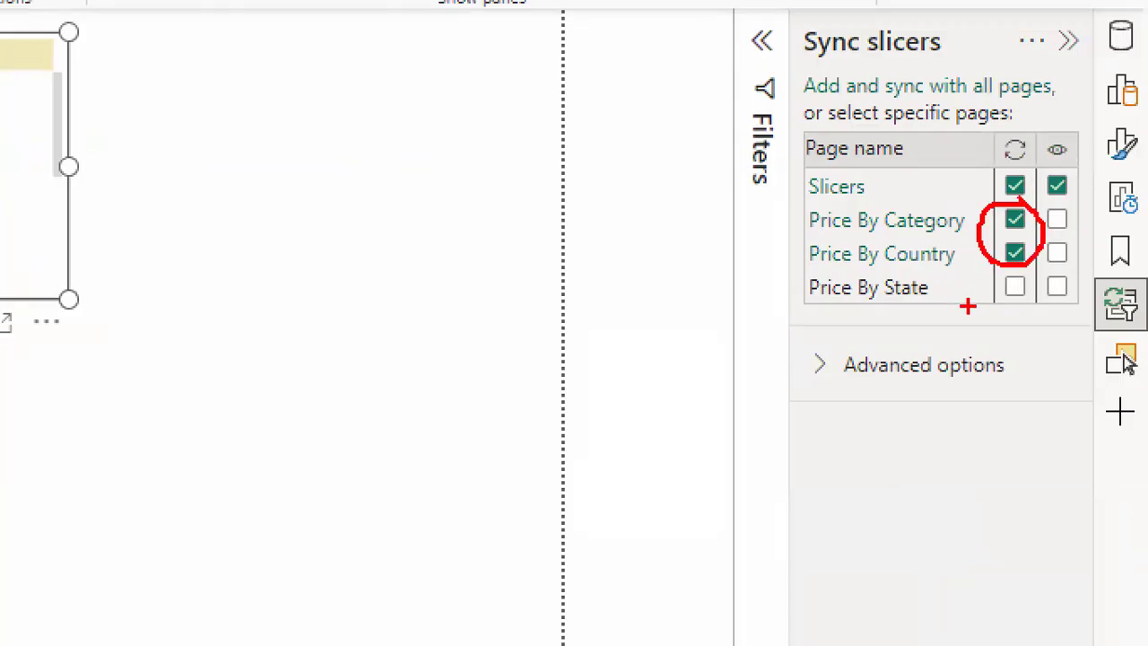
{"action": "left_click_drag", "start_coordinate": [1012, 306], "coordinate": [1040, 260]}
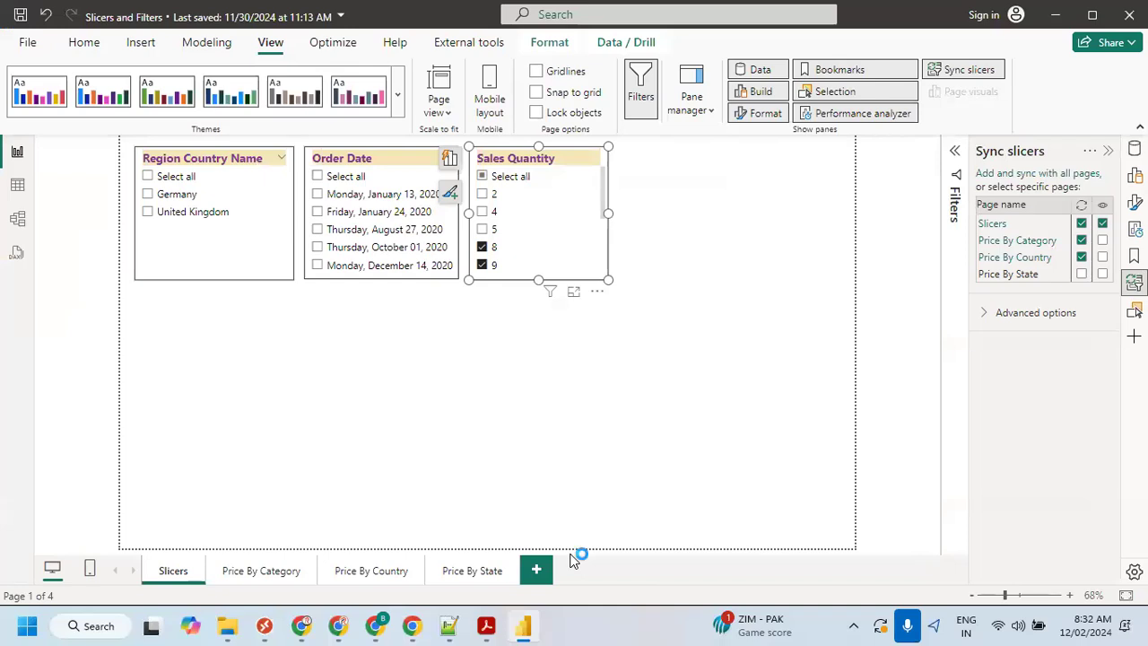
{"action": "left_click", "coordinate": [694, 327]}
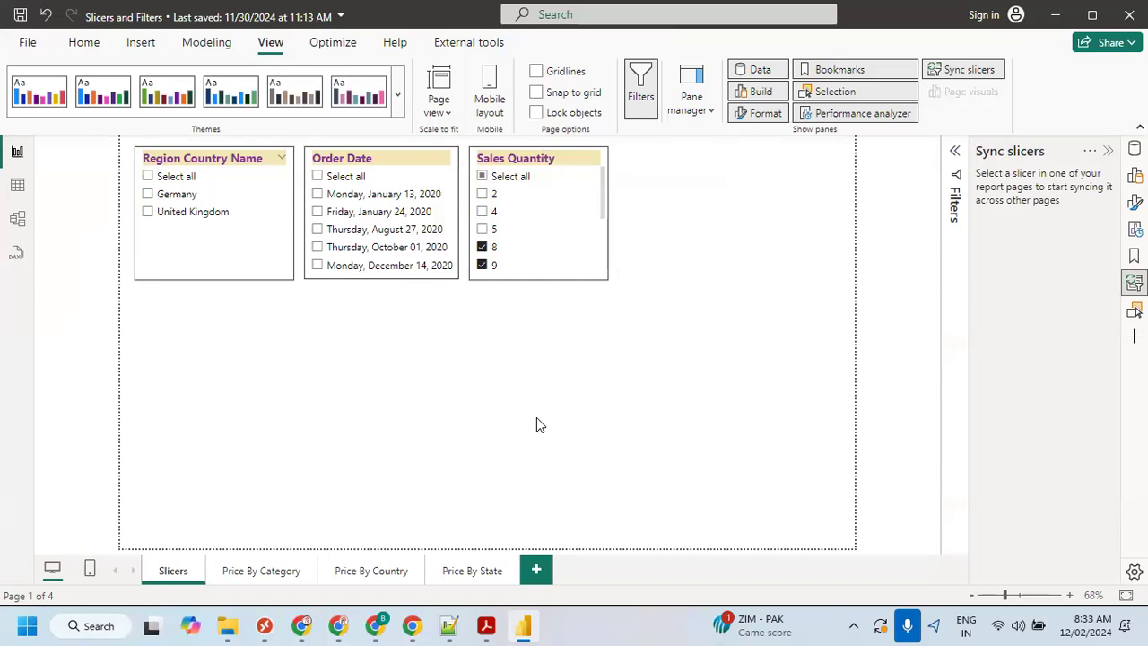
- Clear the quantities 8 and 9 in the Sales Quantity slicer on the Slicers page
{"action": "left_click", "coordinate": [483, 249]}
{"action": "left_click", "coordinate": [482, 266]}
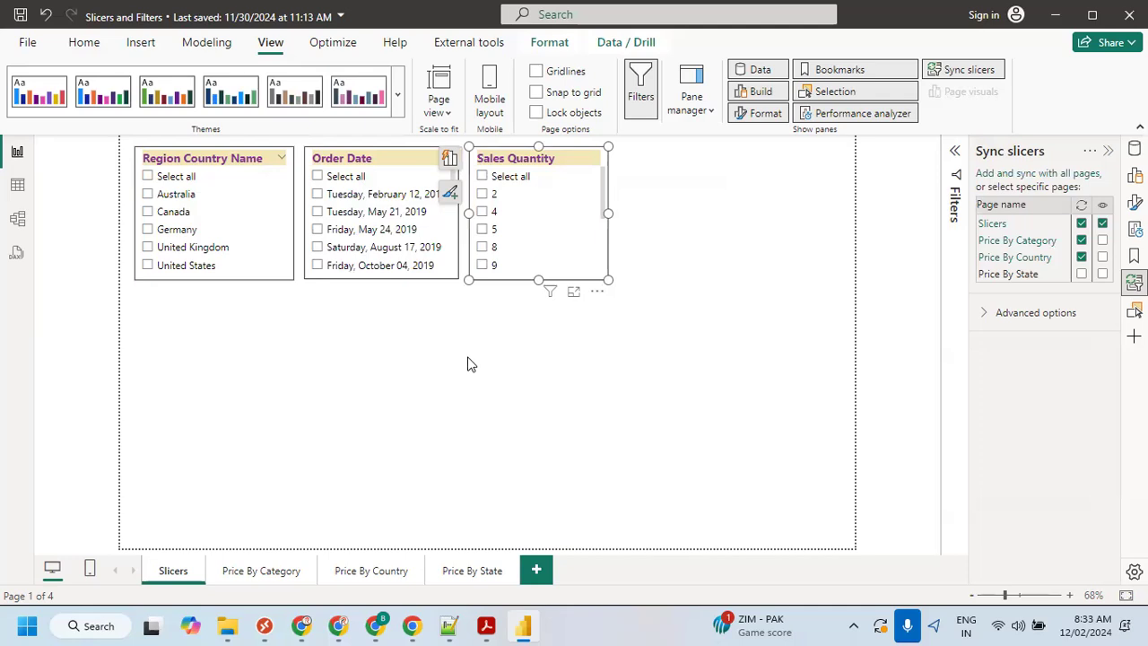
{"action": "left_click", "coordinate": [468, 358]}
- Check the filters and slicers affecting the Price By Category chart, and return to the Slicers page
{"action": "left_click", "coordinate": [263, 574]}
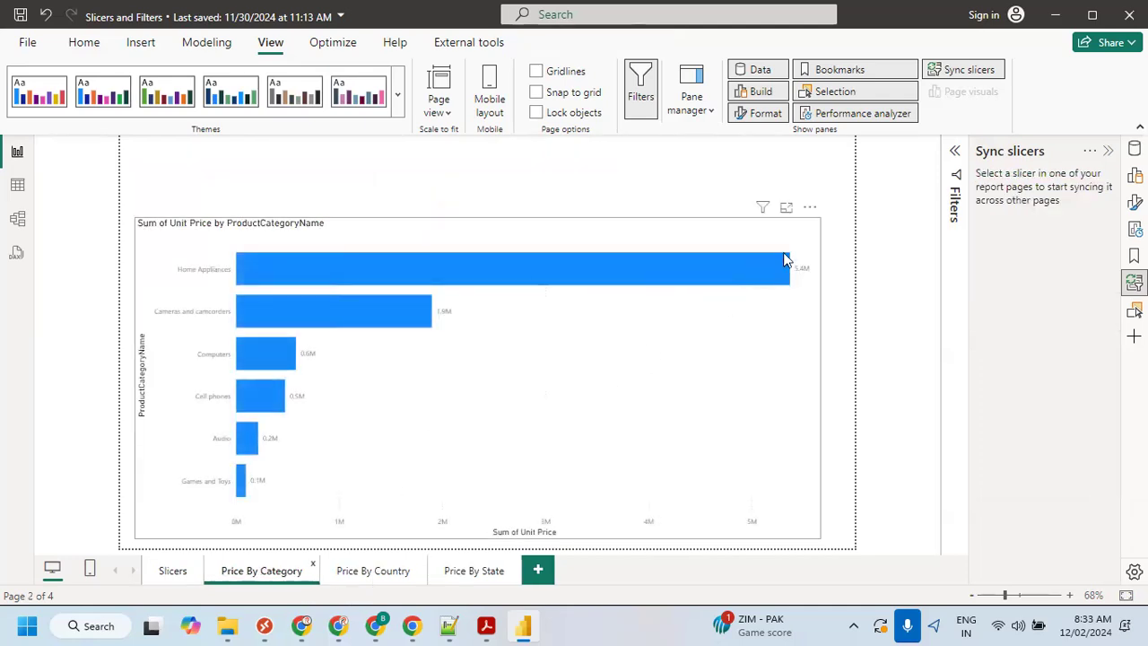
{"action": "mouse_move", "coordinate": [764, 210]}
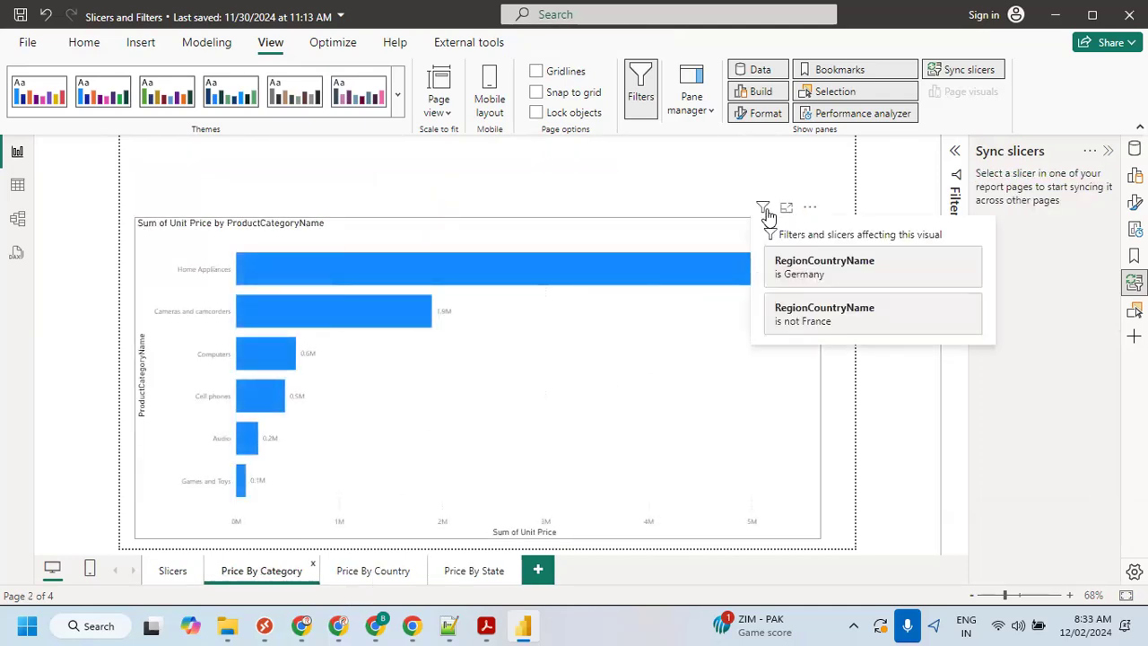
{"action": "left_click", "coordinate": [165, 574]}
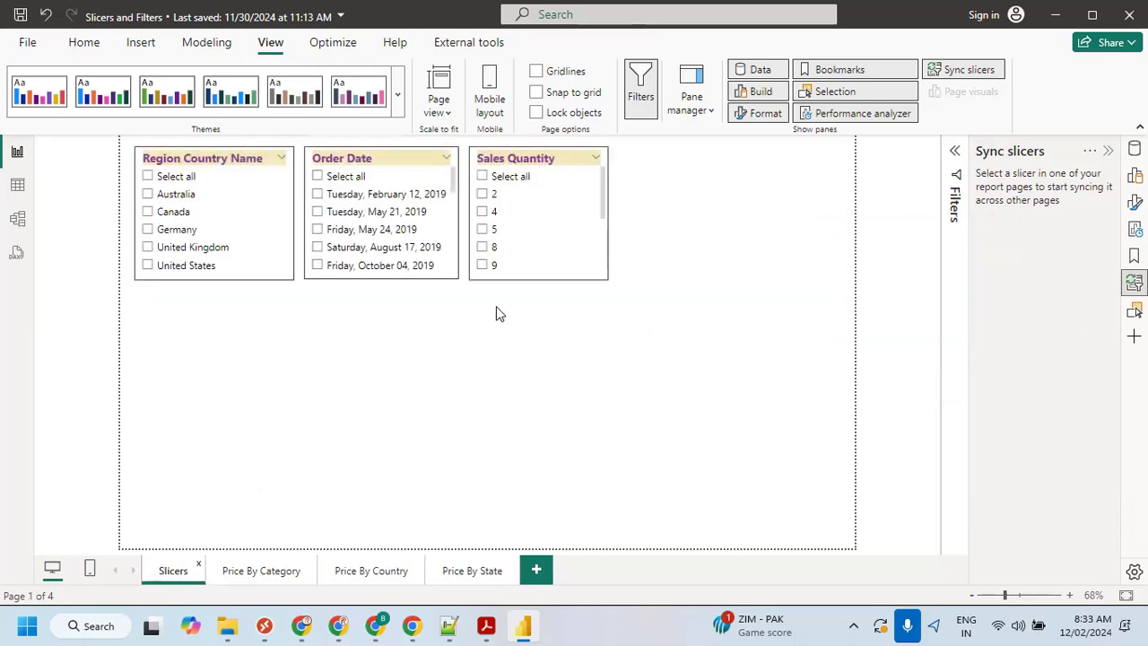
- Review the page sync settings of the Sales Quantity, Order Date and Region Country Name slicers
{"action": "left_click", "coordinate": [505, 159]}
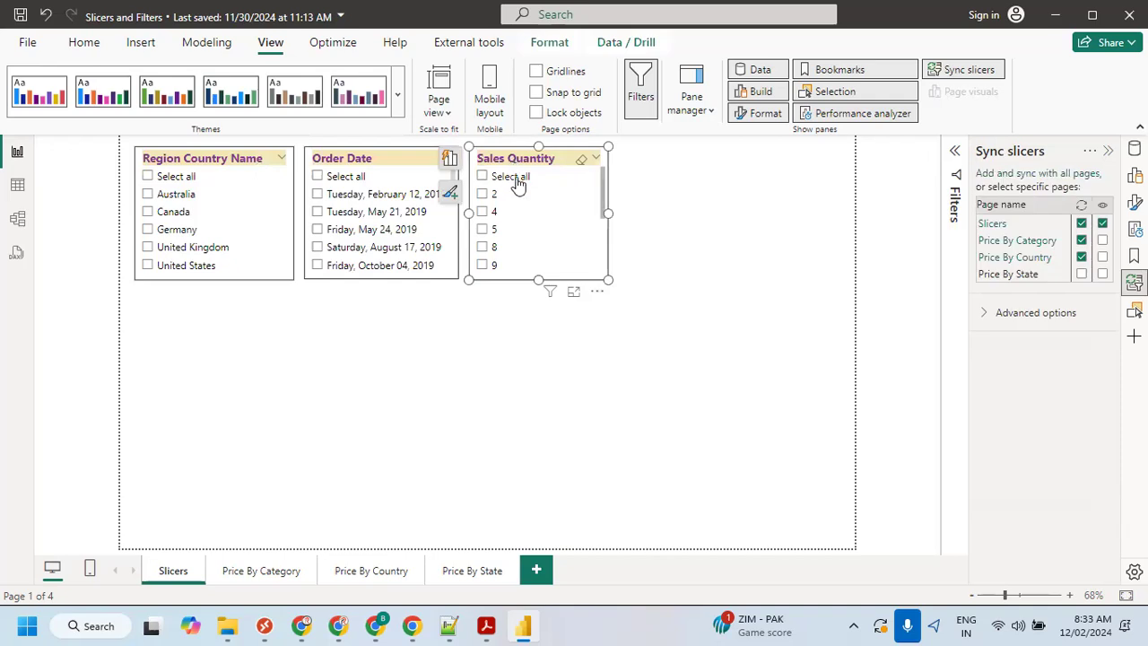
{"action": "left_click", "coordinate": [374, 158]}
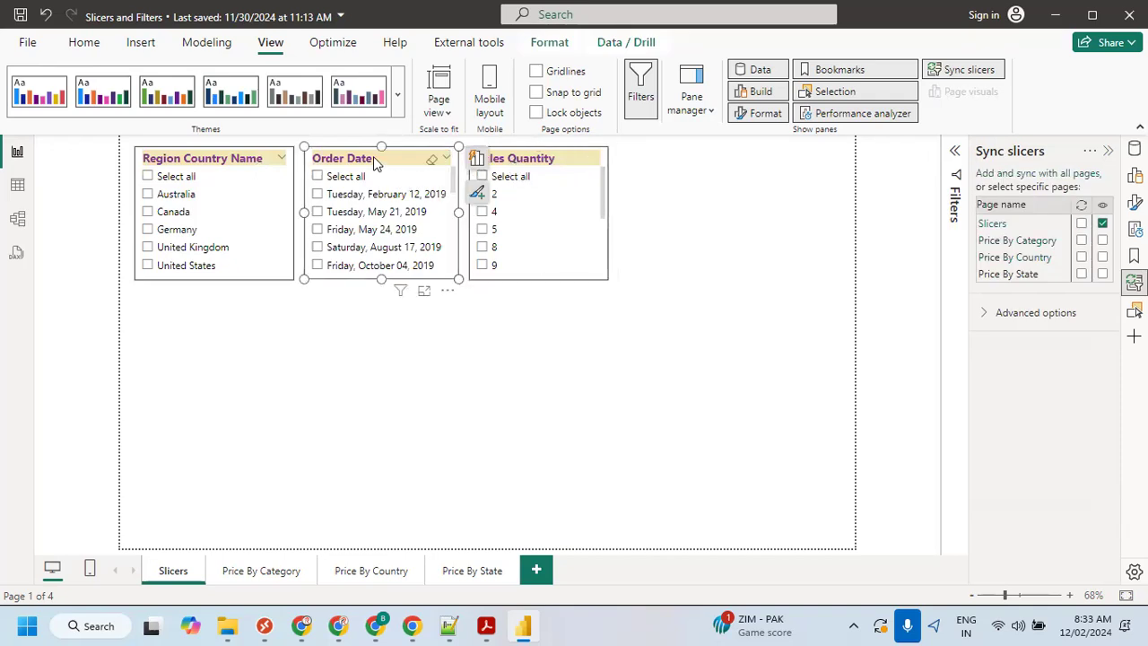
{"action": "left_click", "coordinate": [239, 164]}
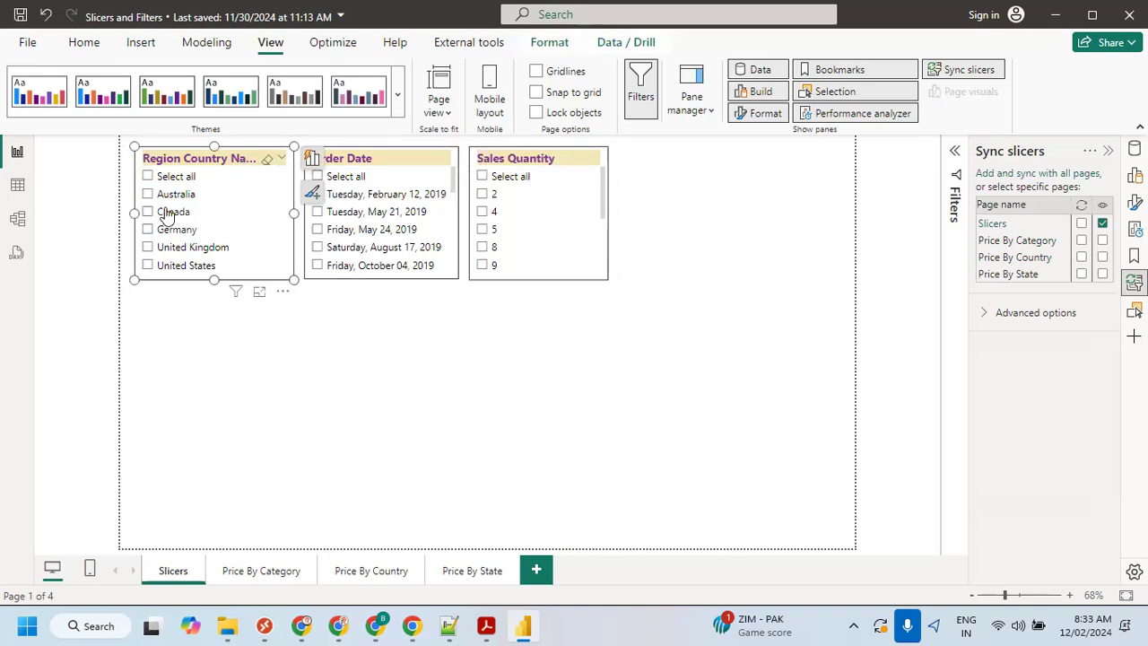
{"action": "left_click", "coordinate": [307, 367]}
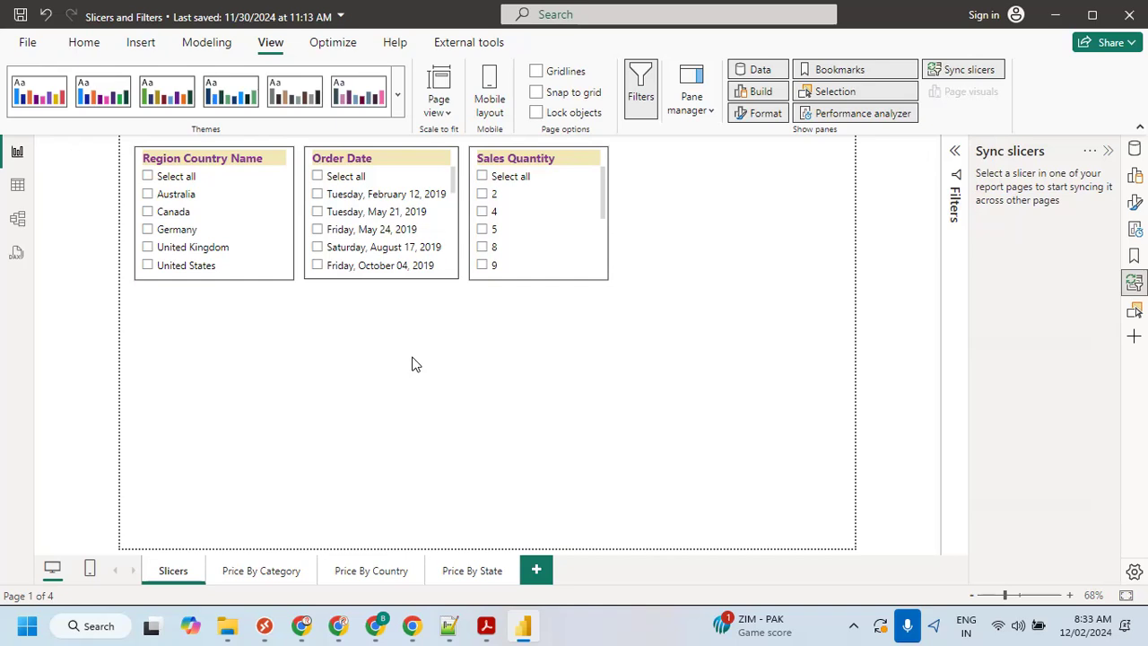
- Switch to the course PDF in Acrobat to review the Day-4 topics, and return to Power BI
{"action": "left_click", "coordinate": [489, 615]}
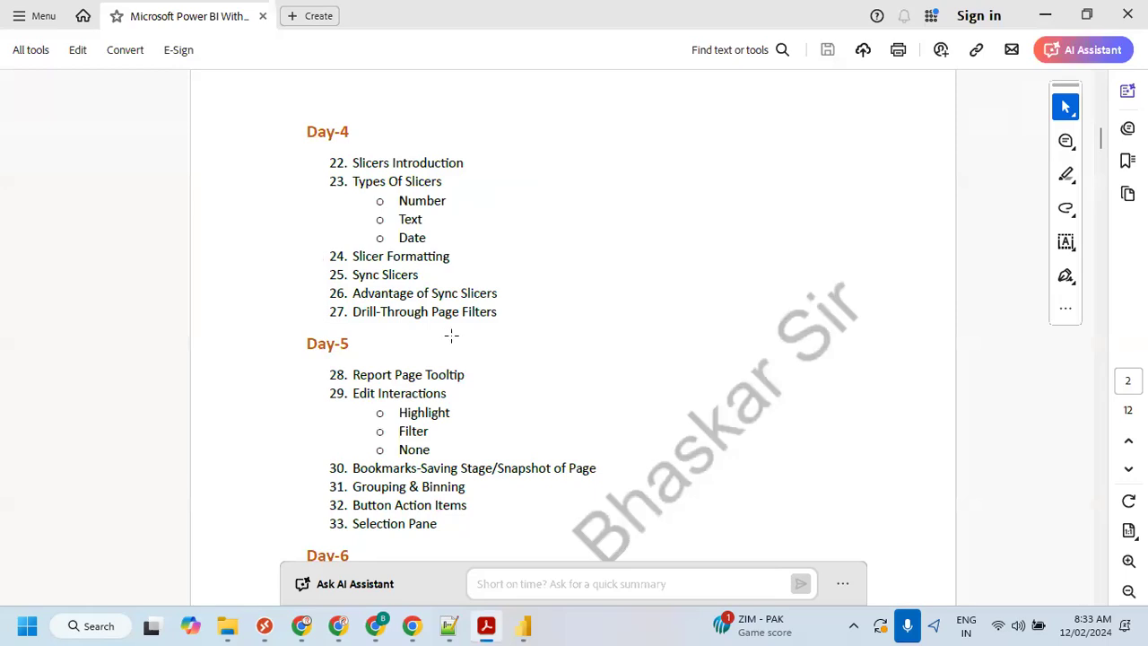
{"action": "scroll", "coordinate": [489, 314], "scroll_direction": "down", "scroll_amount": 1}
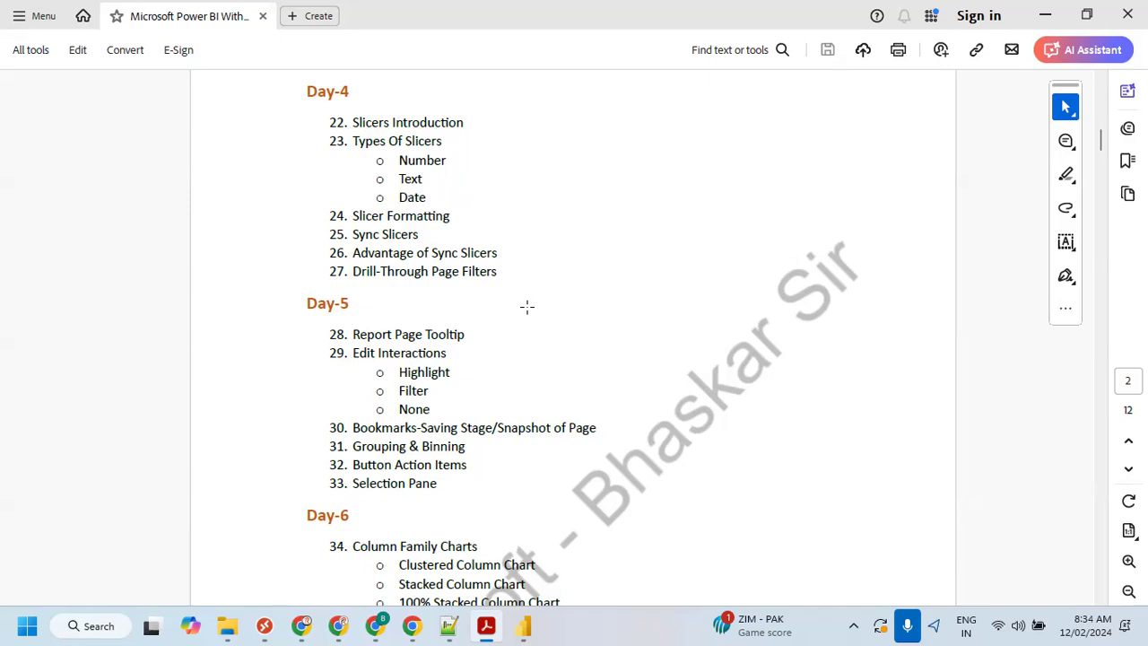
{"action": "left_click", "coordinate": [524, 625]}
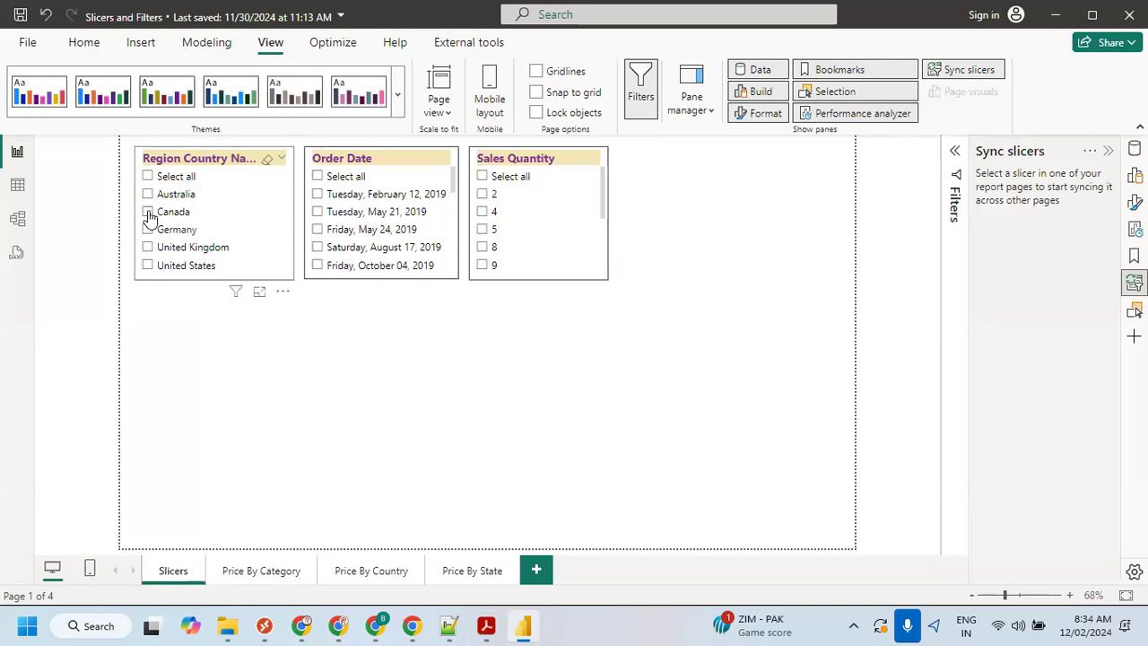
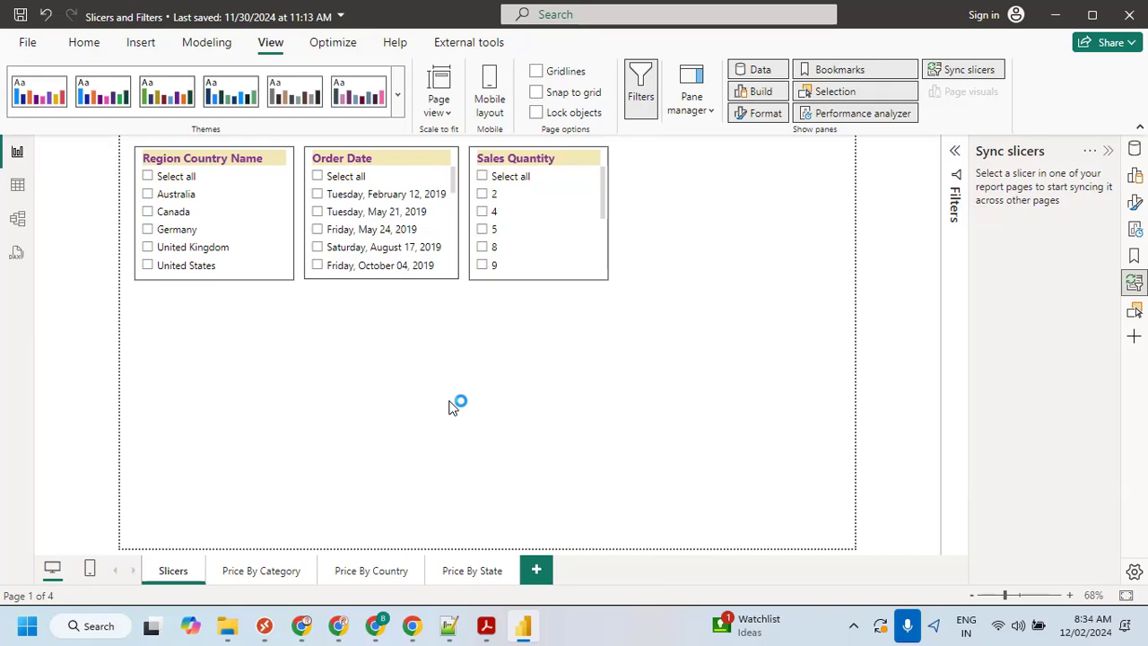
- Switch to the course PDF, point out topic 27, Drill-Through Page Filters, and return to Power BI
{"action": "left_click", "coordinate": [486, 625]}
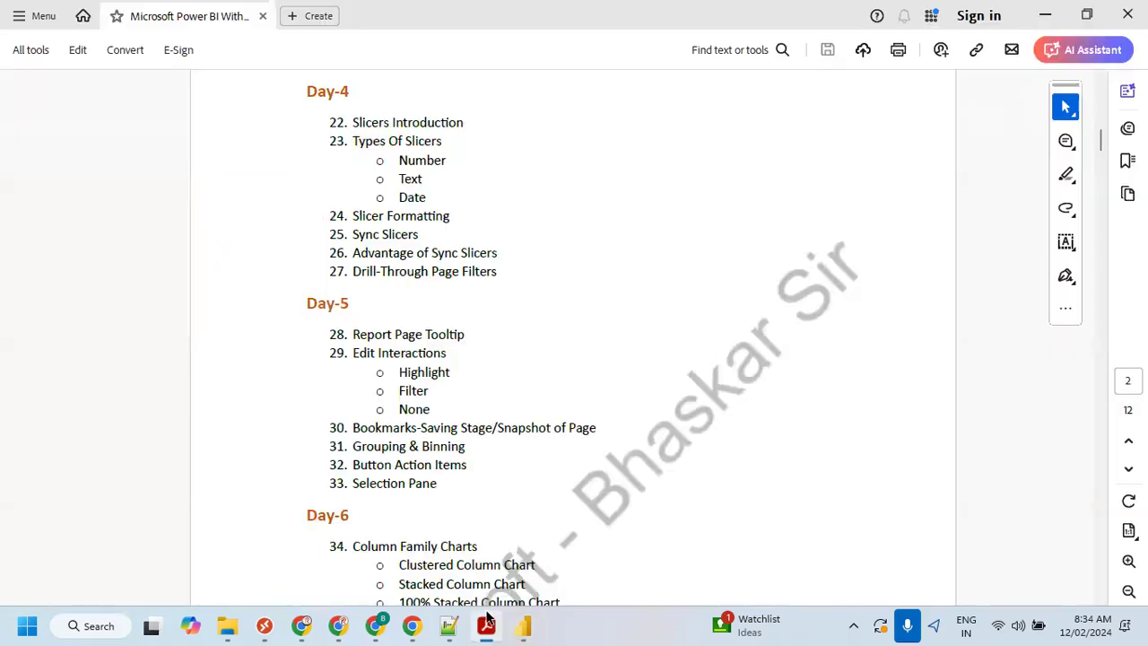
{"action": "scroll", "coordinate": [616, 324], "scroll_direction": "down", "scroll_amount": 2}
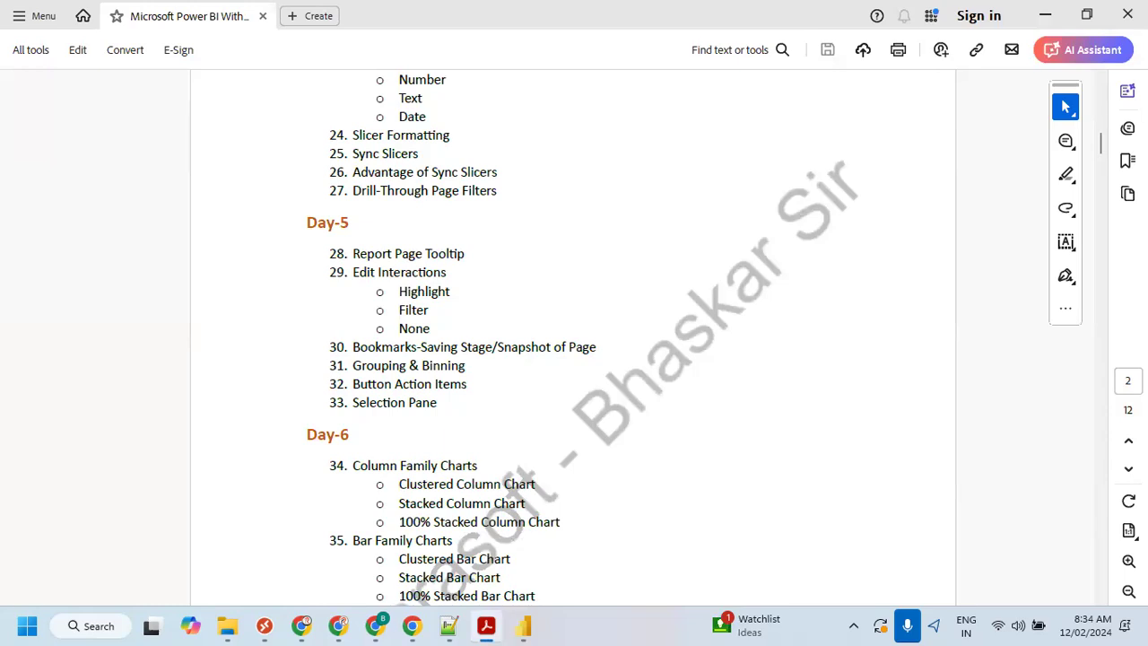
{"action": "mouse_move", "coordinate": [321, 180]}
{"action": "left_mouse_down"}
{"action": "mouse_move", "coordinate": [415, 205]}
{"action": "mouse_move", "coordinate": [520, 203]}
{"action": "left_mouse_up"}
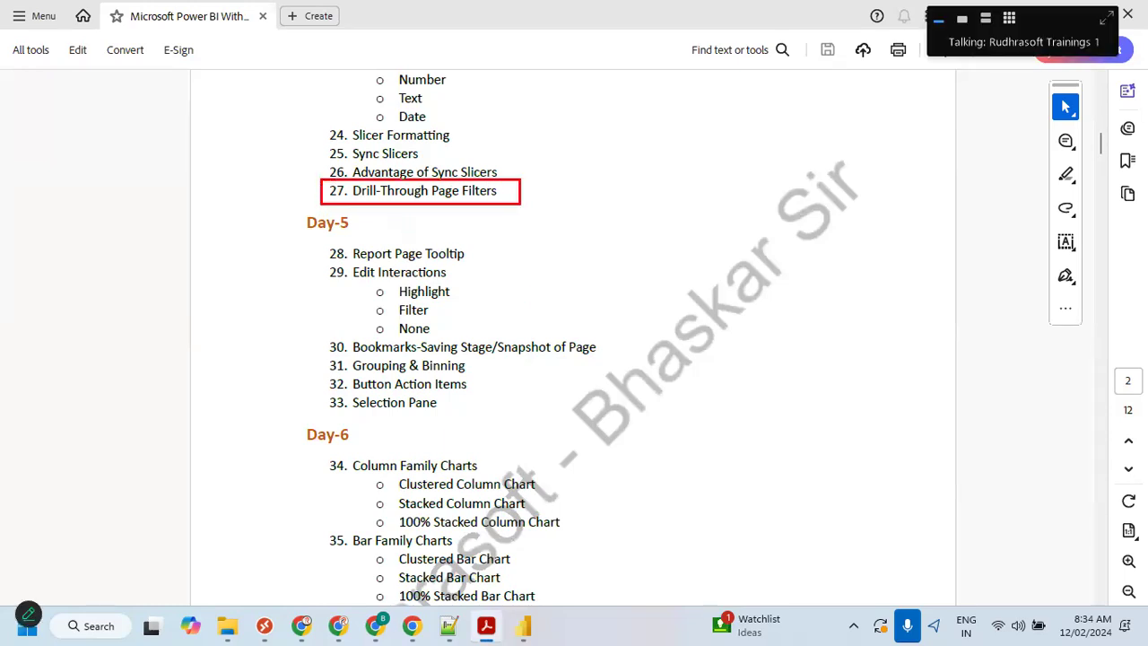
{"action": "mouse_move", "coordinate": [527, 108]}
{"action": "left_mouse_down"}
{"action": "mouse_move", "coordinate": [525, 158]}
{"action": "mouse_move", "coordinate": [508, 167]}
{"action": "mouse_move", "coordinate": [533, 169]}
{"action": "left_mouse_up"}
{"action": "key", "text": "Escape"}
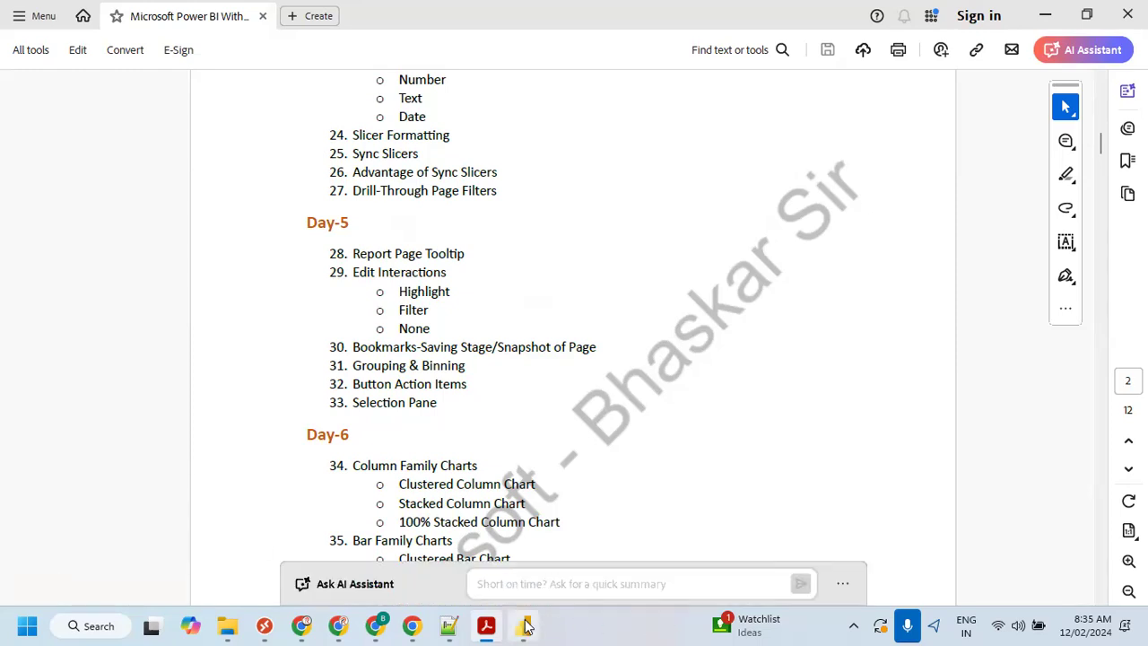
{"action": "mouse_move", "coordinate": [527, 623]}
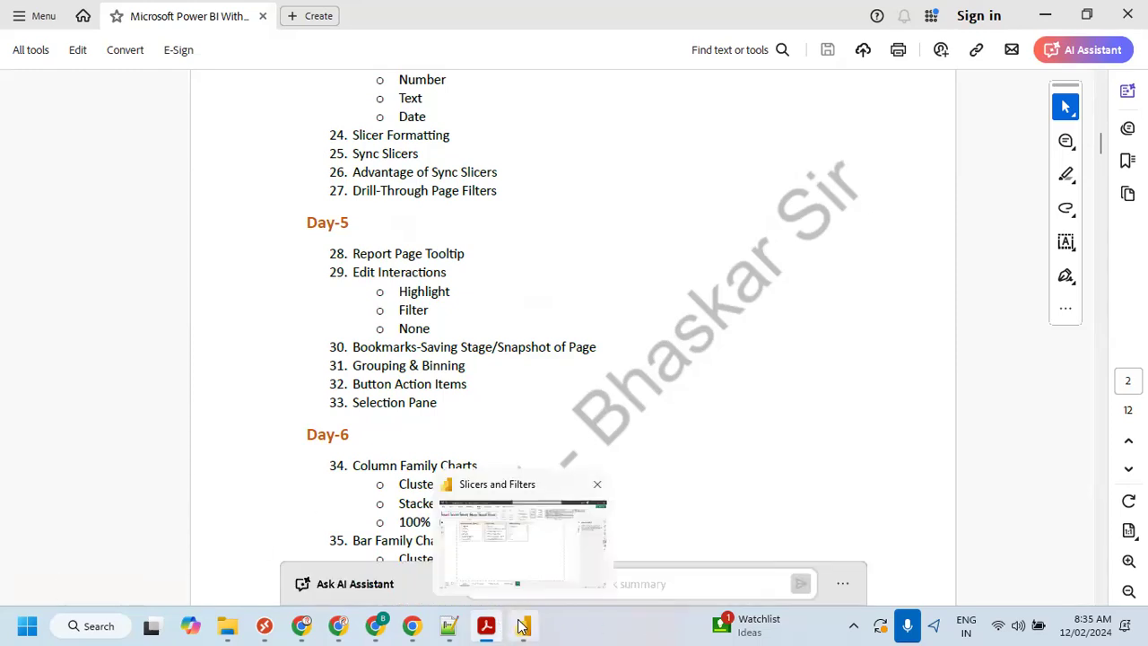
{"action": "right_click", "coordinate": [522, 631]}
{"action": "left_click", "coordinate": [522, 631]}
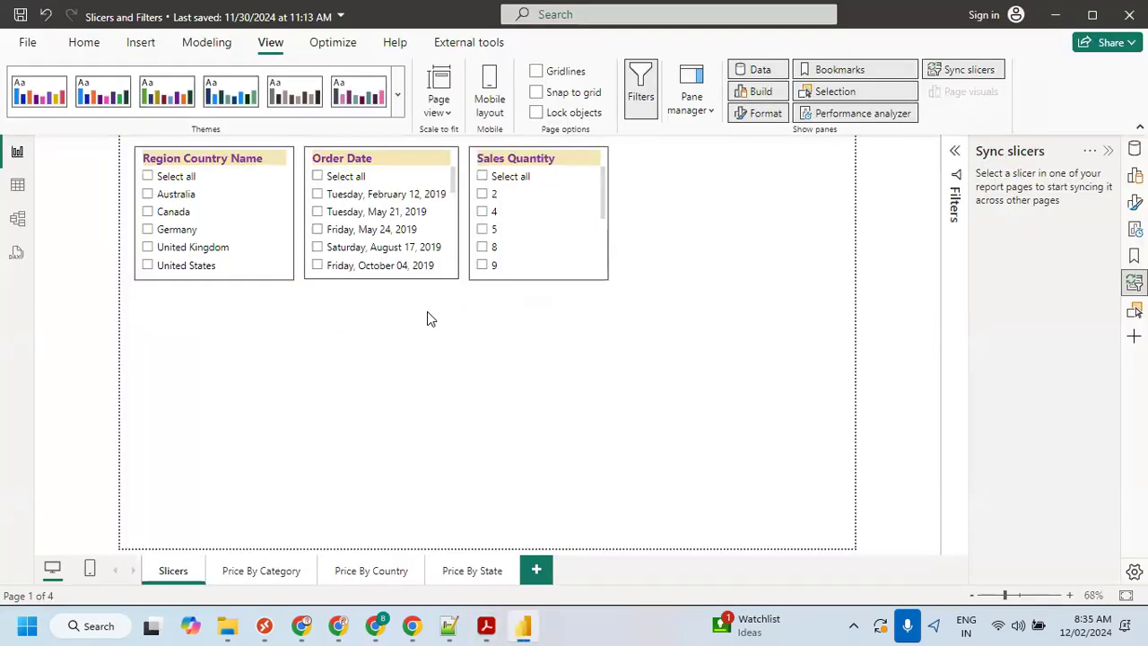
- Look through the Price By Category, Price By Country and Price By State pages, and return to the Slicers page
{"action": "left_click", "coordinate": [269, 574]}
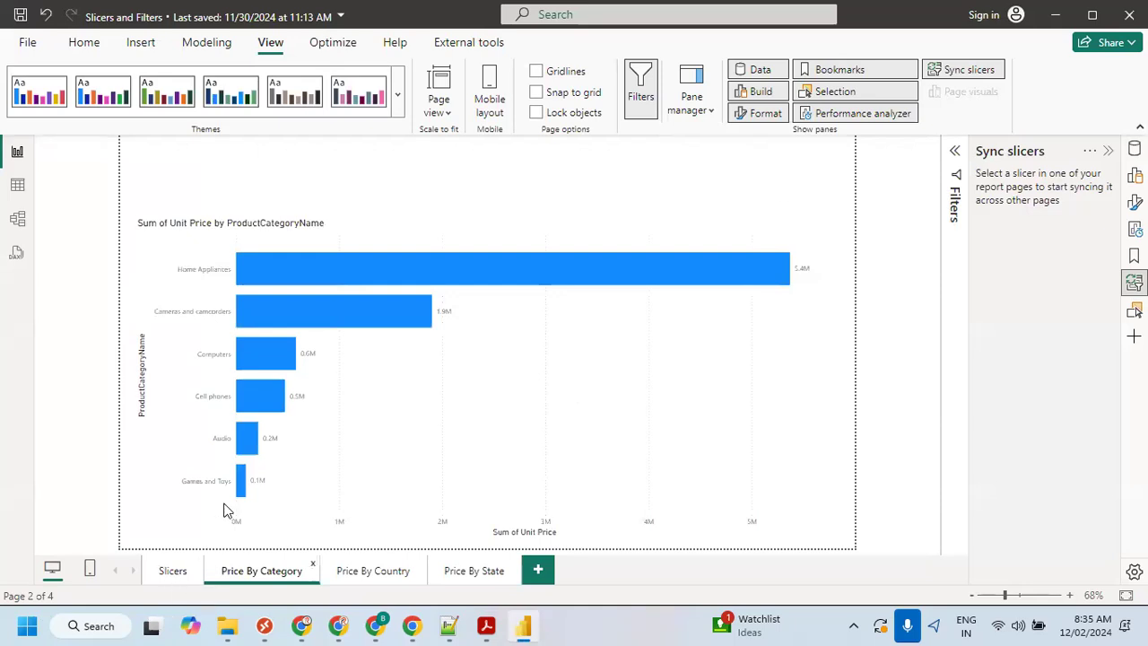
{"action": "left_click", "coordinate": [374, 577]}
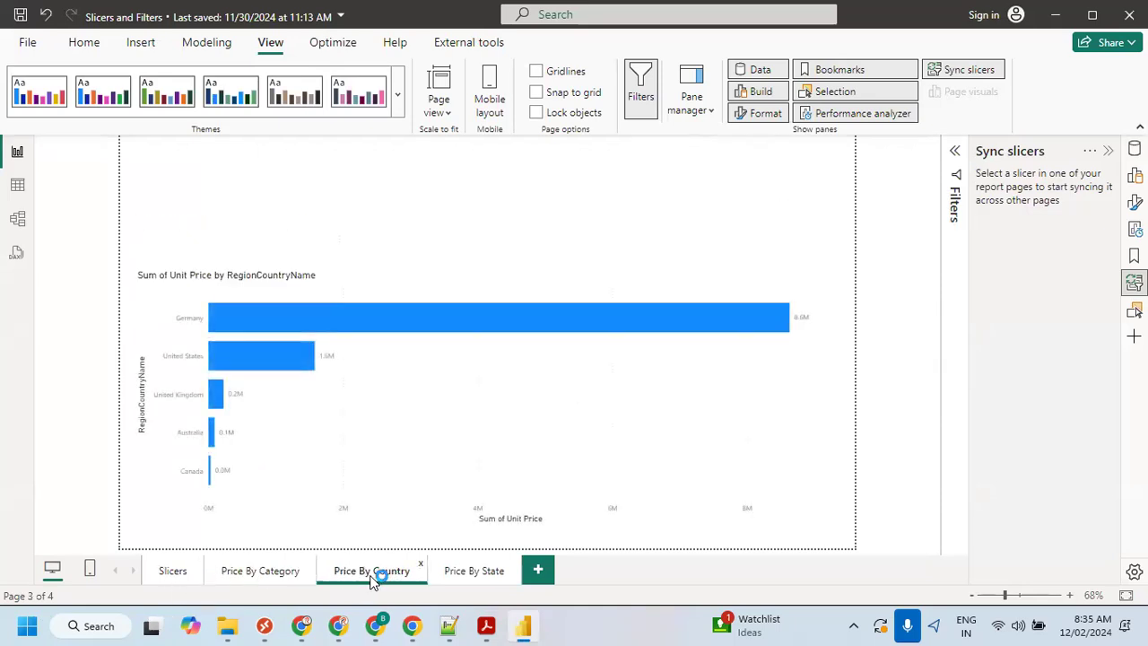
{"action": "left_click", "coordinate": [258, 573]}
{"action": "left_click", "coordinate": [453, 571]}
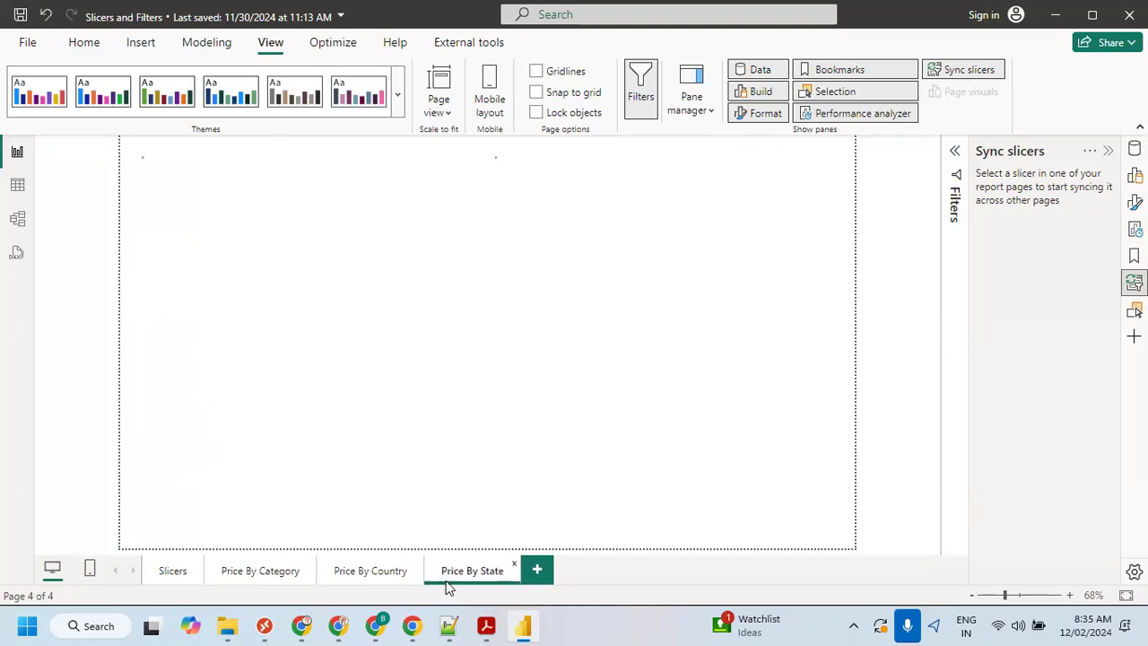
{"action": "left_click", "coordinate": [192, 579]}
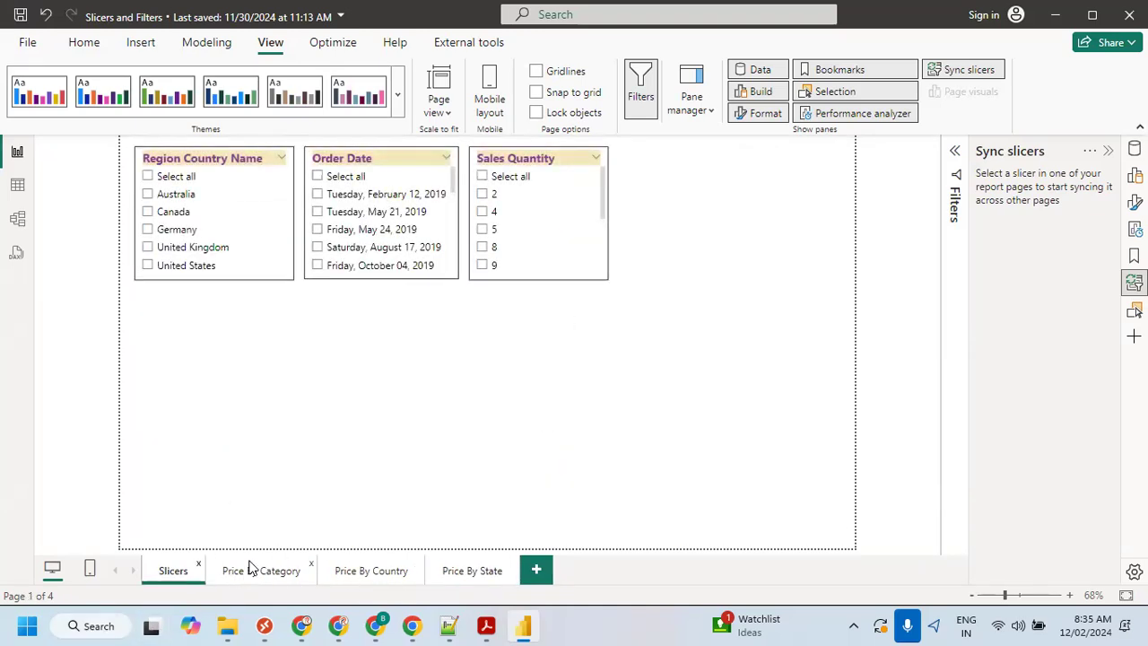
- Add a new report page and name it "Parent"
{"action": "left_click", "coordinate": [536, 571]}
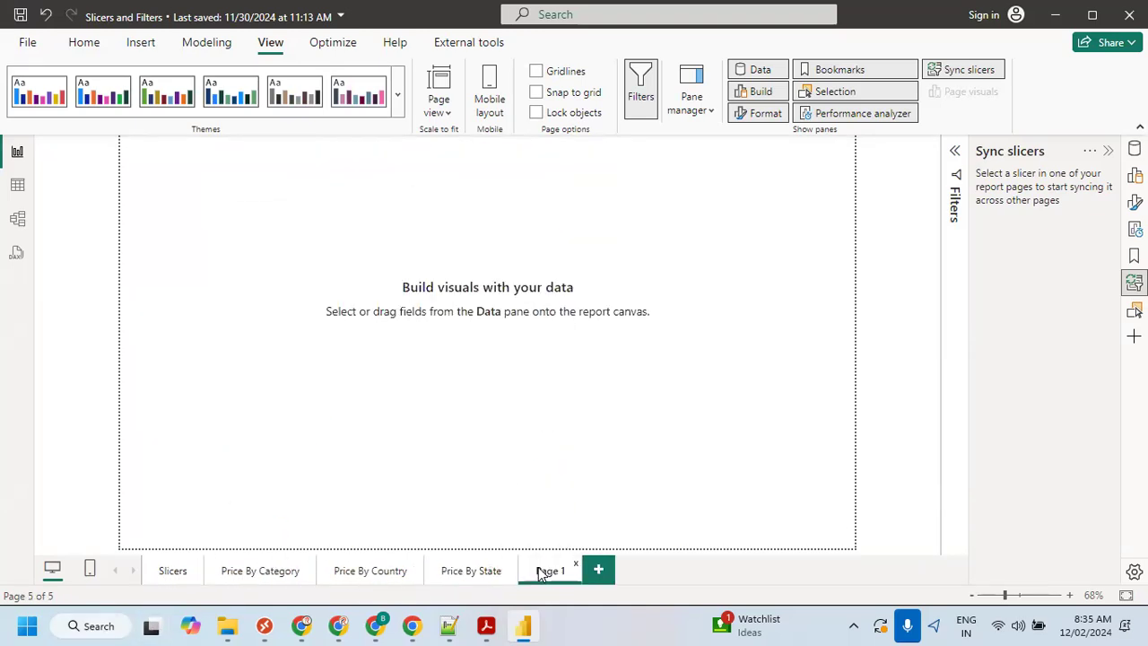
{"action": "double_click", "coordinate": [546, 567]}
{"action": "type", "text": "Parent"}
{"action": "key", "text": "Return"}
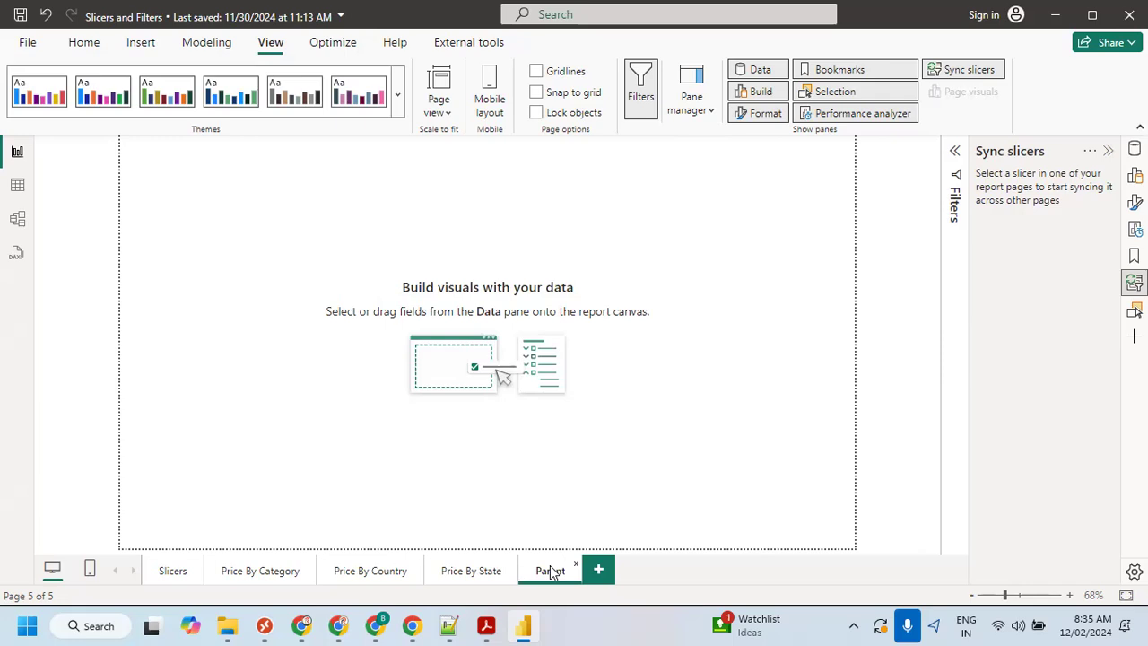
- Open the Price By Country page
{"action": "left_click", "coordinate": [377, 574]}
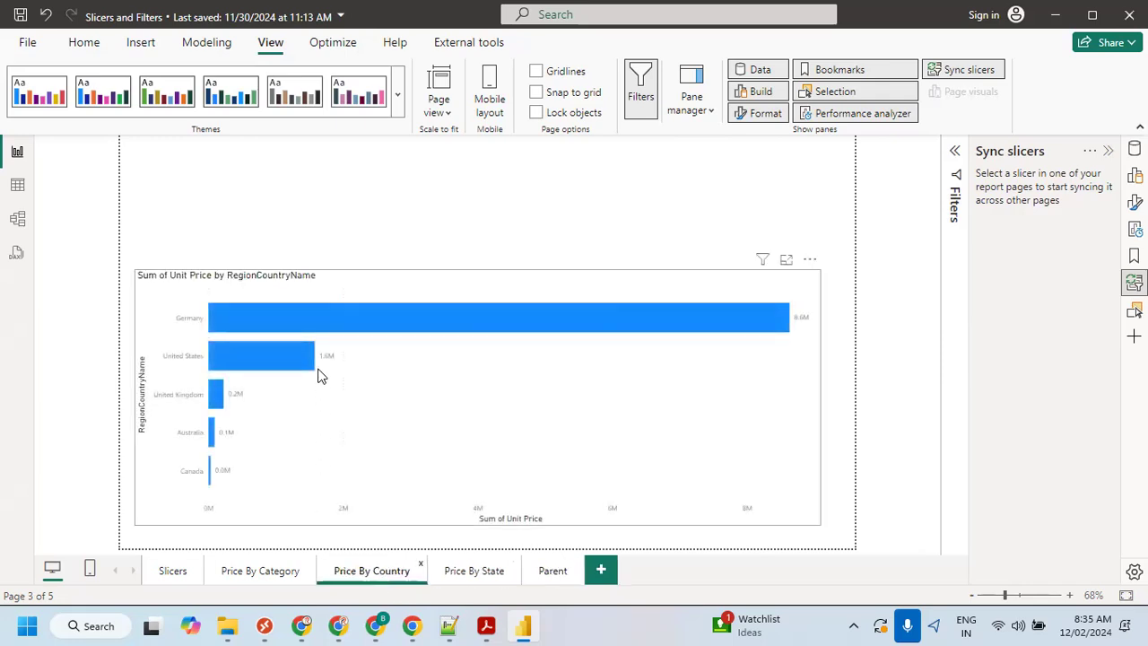
- Copy the Sum of Unit Price by RegionCountryName chart from the Price By Country page onto the Parent page
{"action": "left_click", "coordinate": [380, 281]}
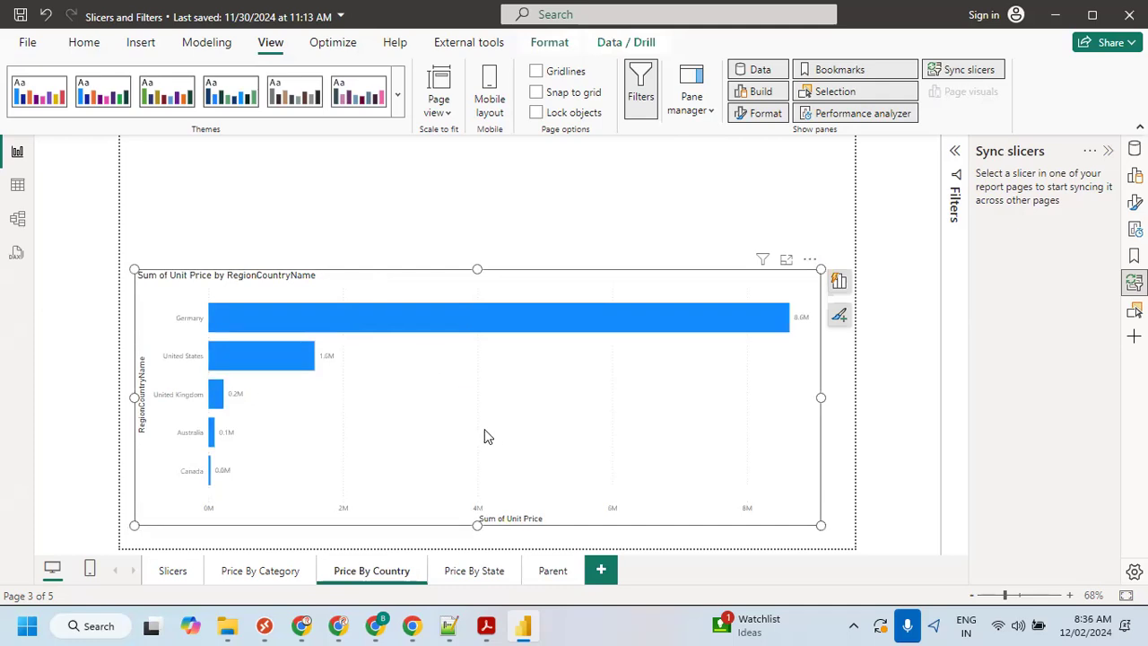
{"action": "left_click", "coordinate": [553, 572]}
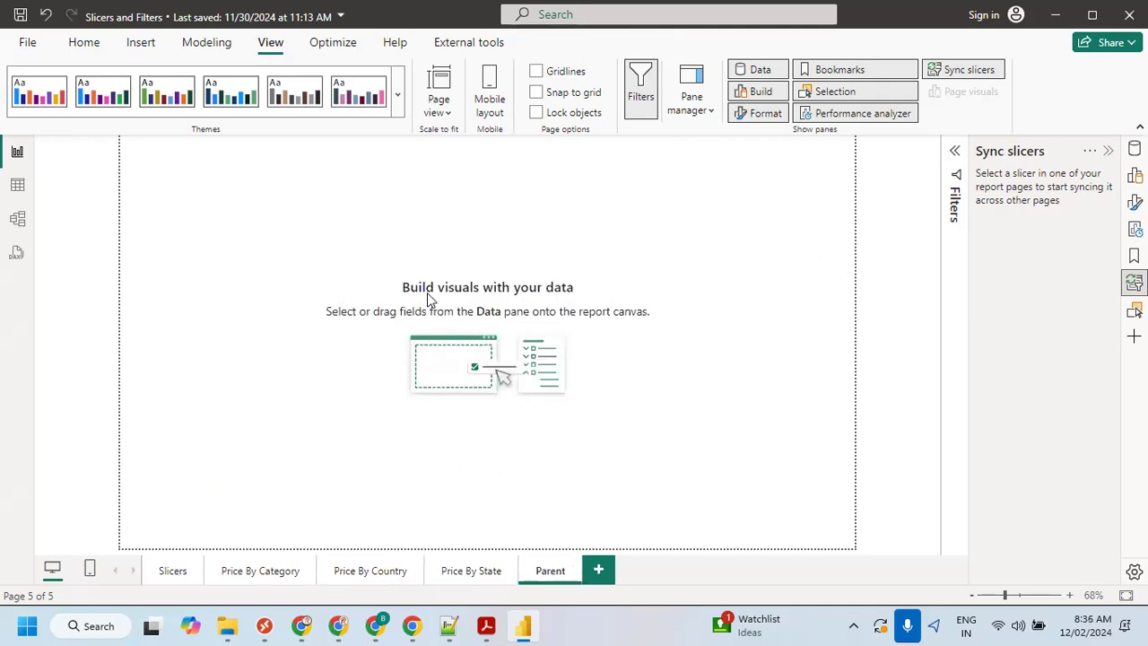
{"action": "key", "text": "ctrl+v"}
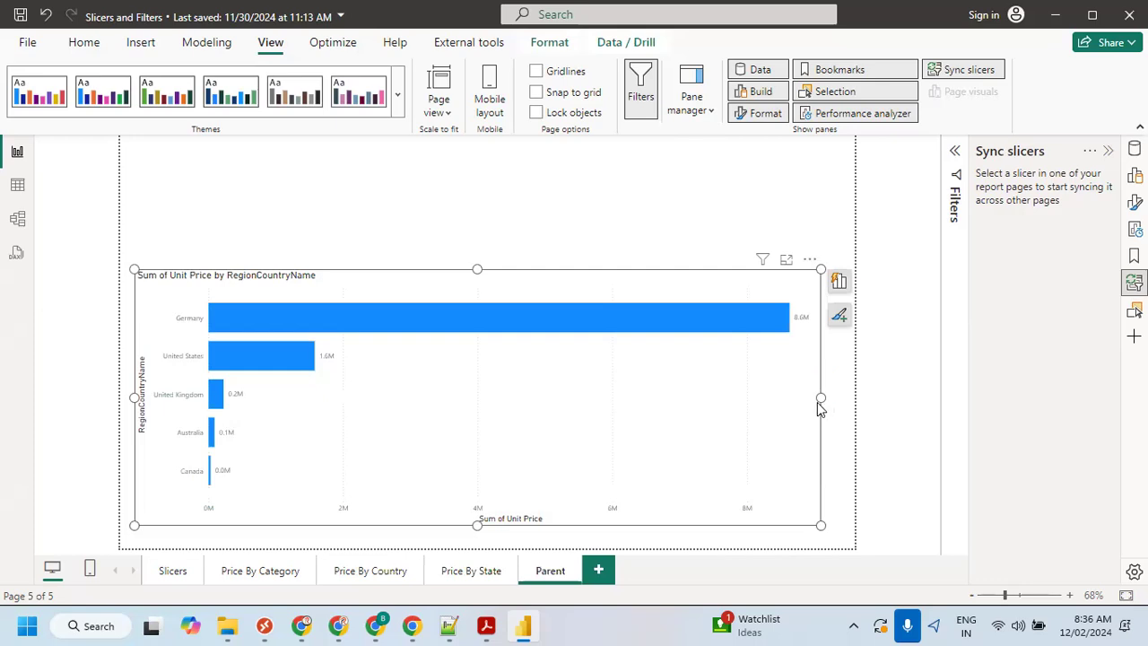
- Make the country chart on the Parent page narrower and taller, and place it near the page's upper-left corner
{"action": "left_click_drag", "start_coordinate": [820, 397], "coordinate": [690, 395]}
{"action": "left_click_drag", "start_coordinate": [585, 287], "coordinate": [633, 220]}
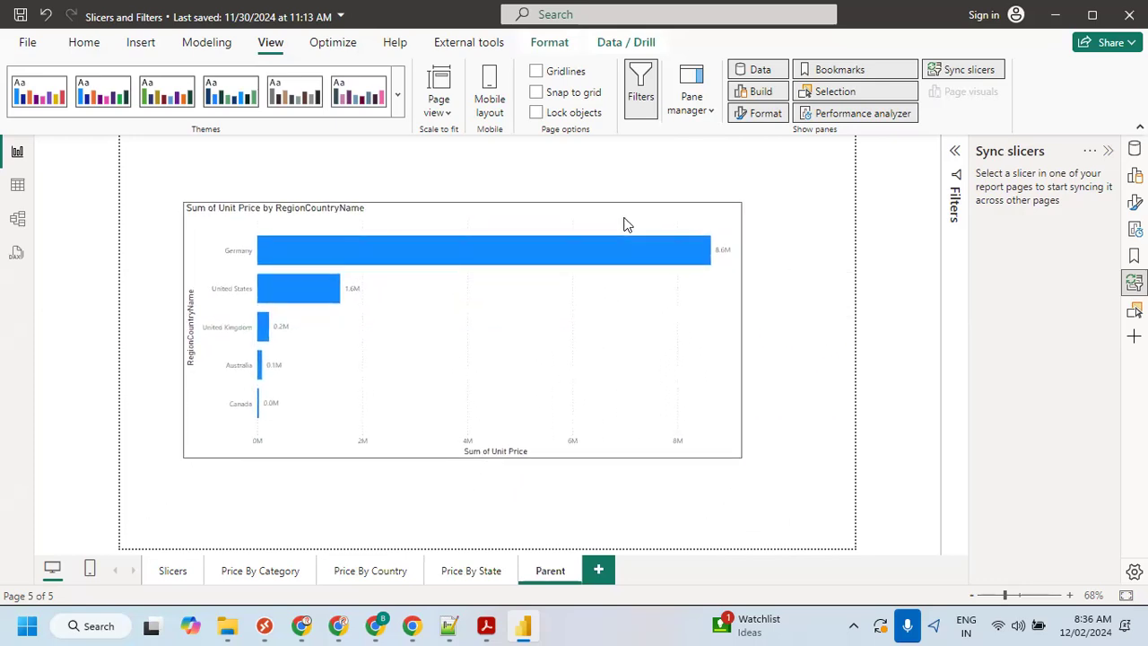
{"action": "left_click_drag", "start_coordinate": [464, 201], "coordinate": [462, 163]}
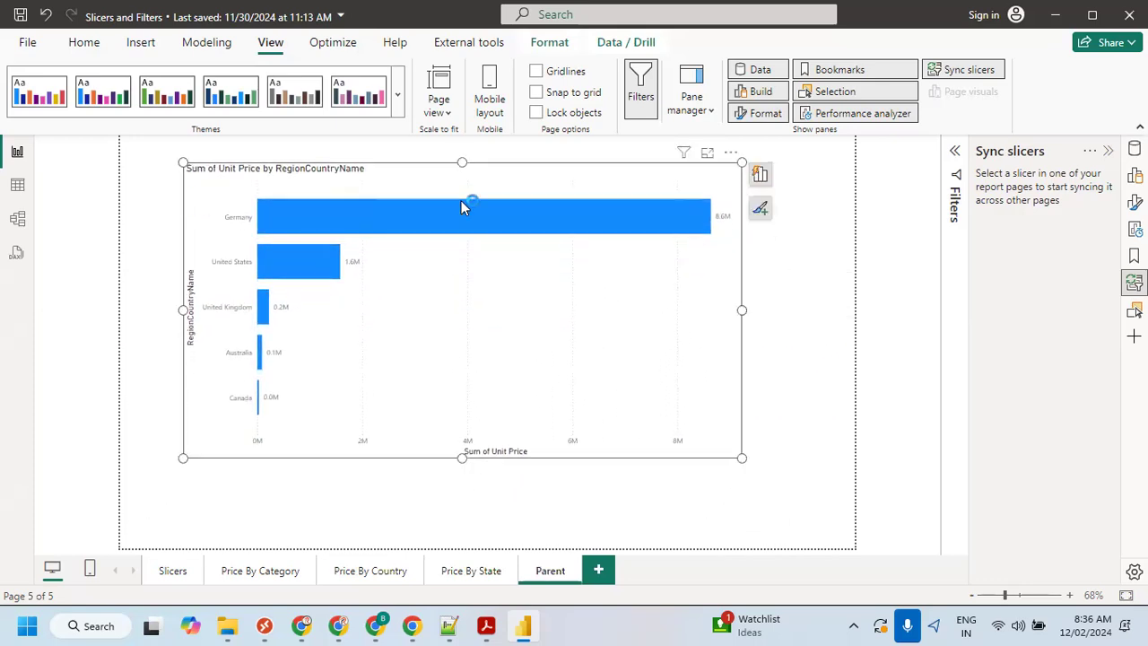
{"action": "left_click_drag", "start_coordinate": [462, 457], "coordinate": [463, 522]}
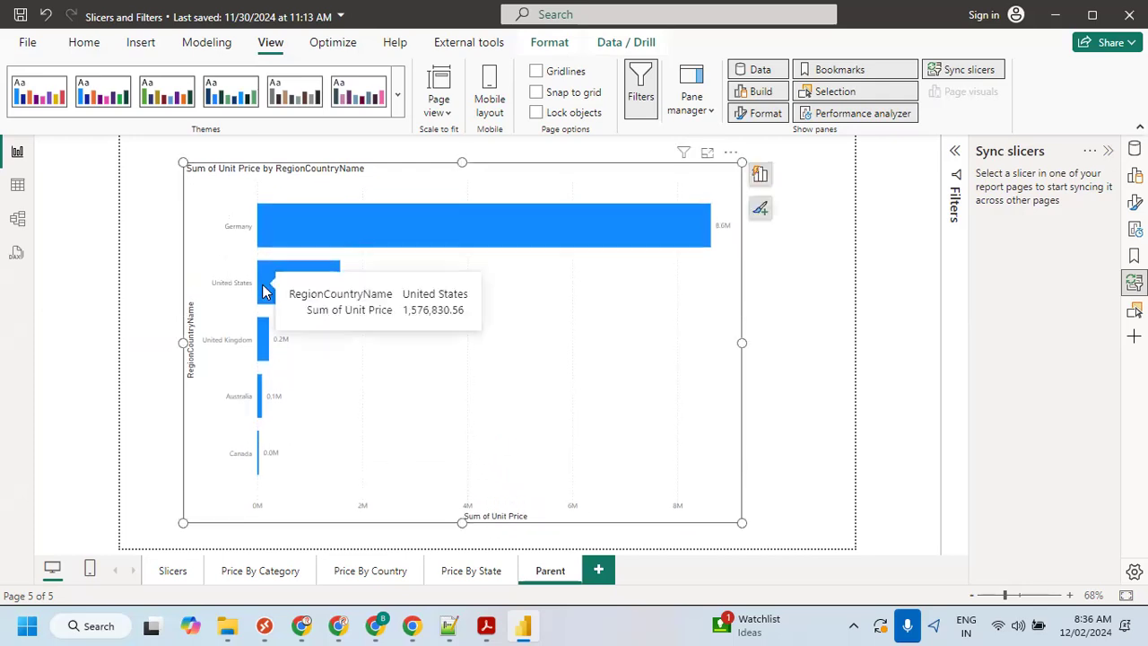
{"action": "left_click_drag", "start_coordinate": [673, 308], "coordinate": [632, 307]}
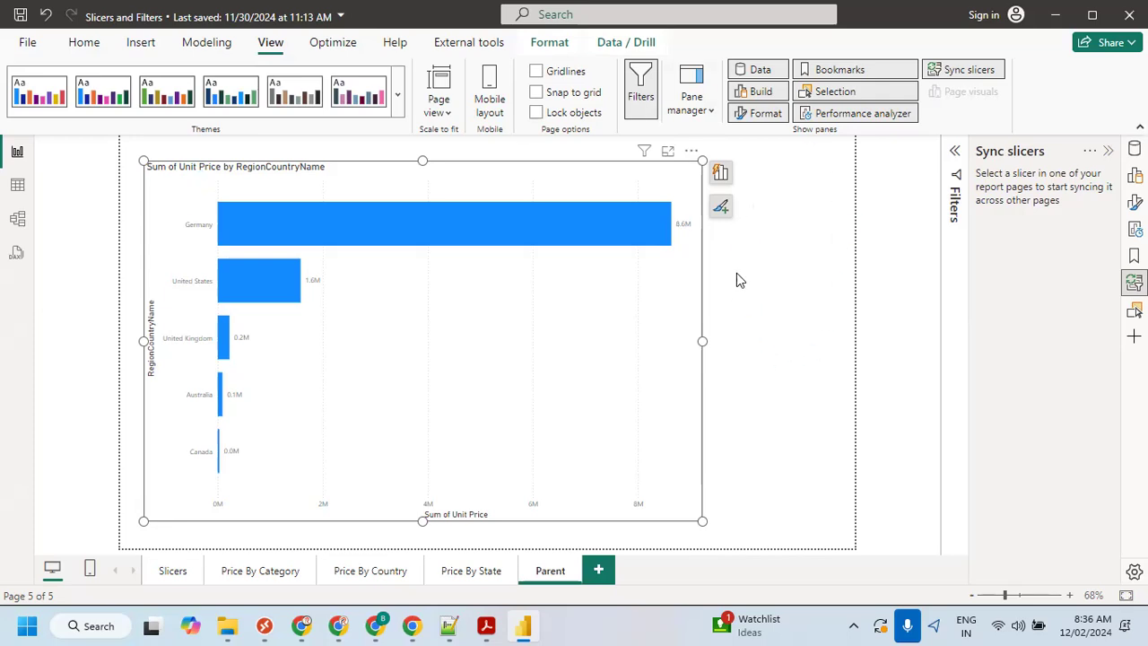
{"action": "left_click", "coordinate": [744, 364]}
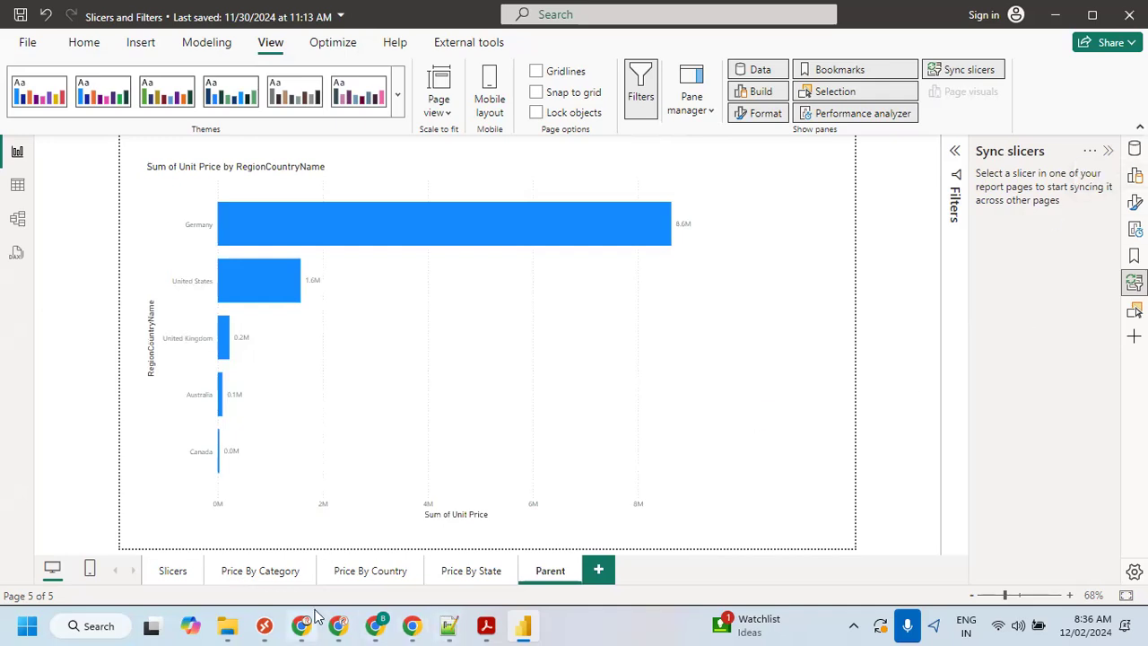
- Copy the Sum of Unit Price by ProductCategoryName chart from Price By Category onto a new page and name that page Child
{"action": "left_click", "coordinate": [265, 575]}
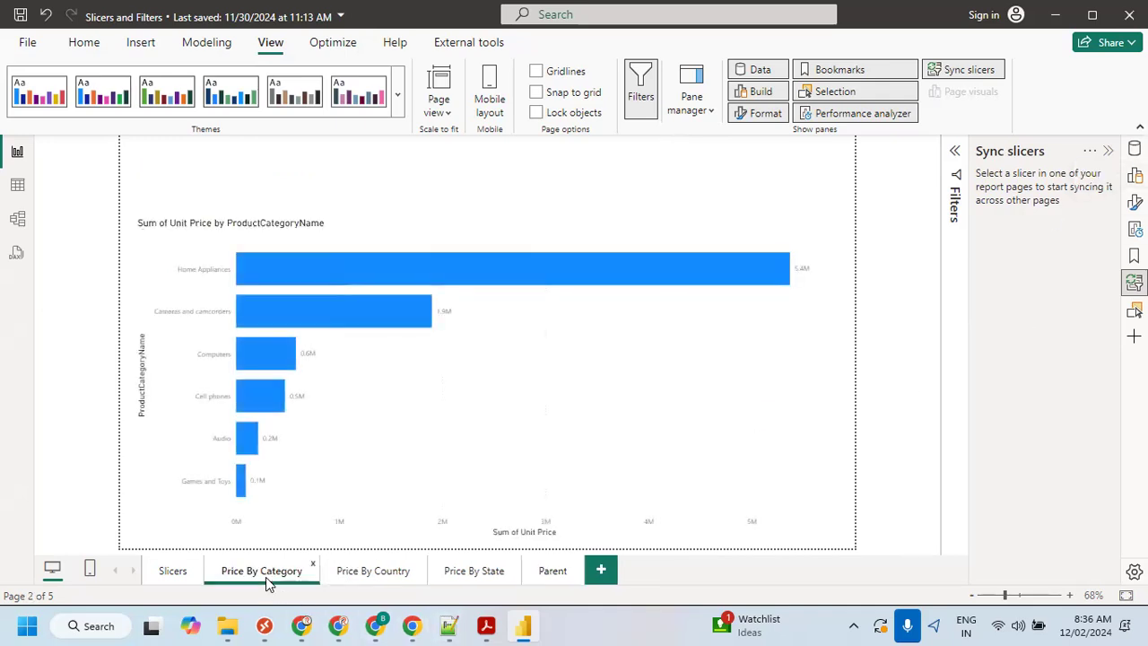
{"action": "left_click", "coordinate": [381, 408]}
{"action": "right_click", "coordinate": [381, 408]}
{"action": "mouse_move", "coordinate": [408, 513]}
{"action": "left_click", "coordinate": [573, 514]}
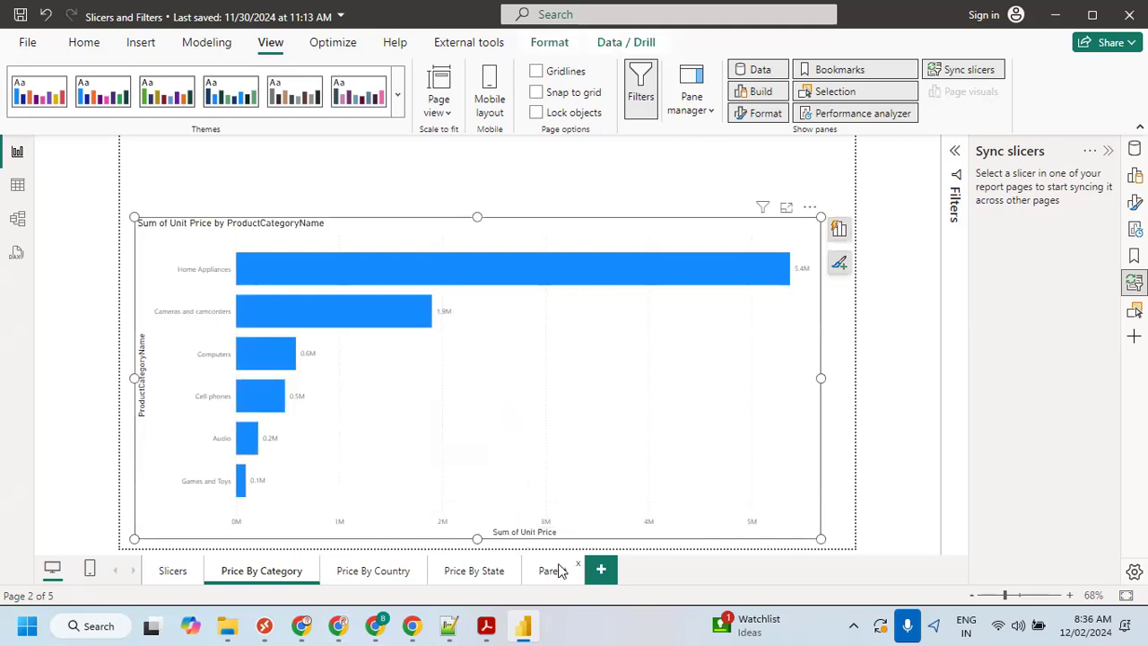
{"action": "left_click", "coordinate": [574, 576]}
{"action": "left_click", "coordinate": [599, 572]}
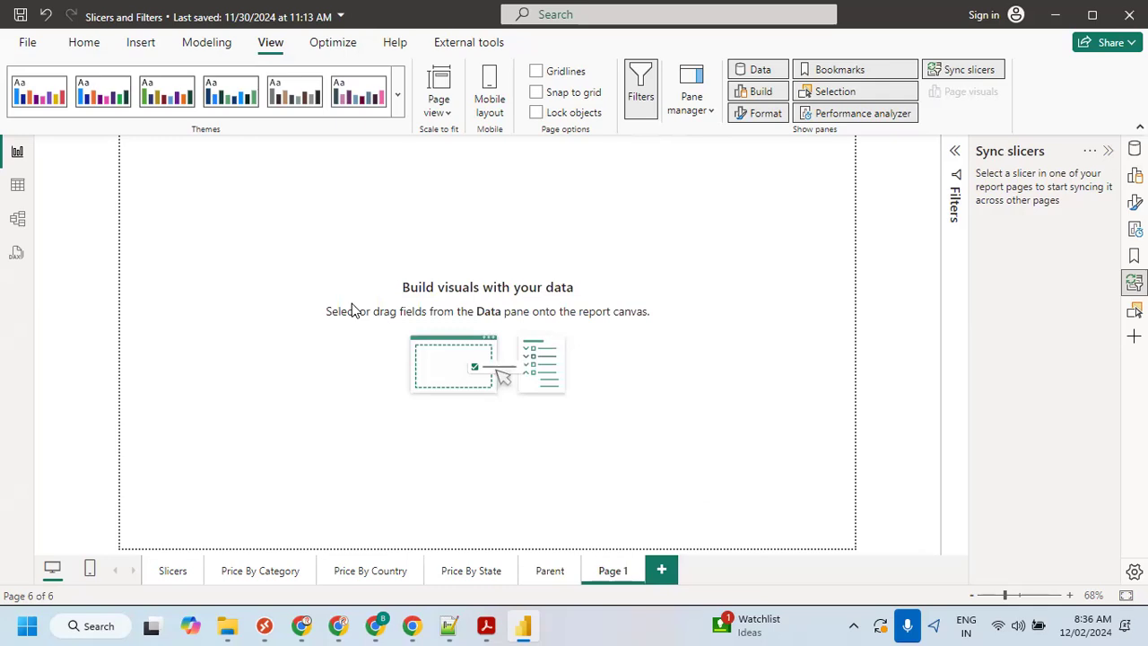
{"action": "key", "text": "ctrl+v"}
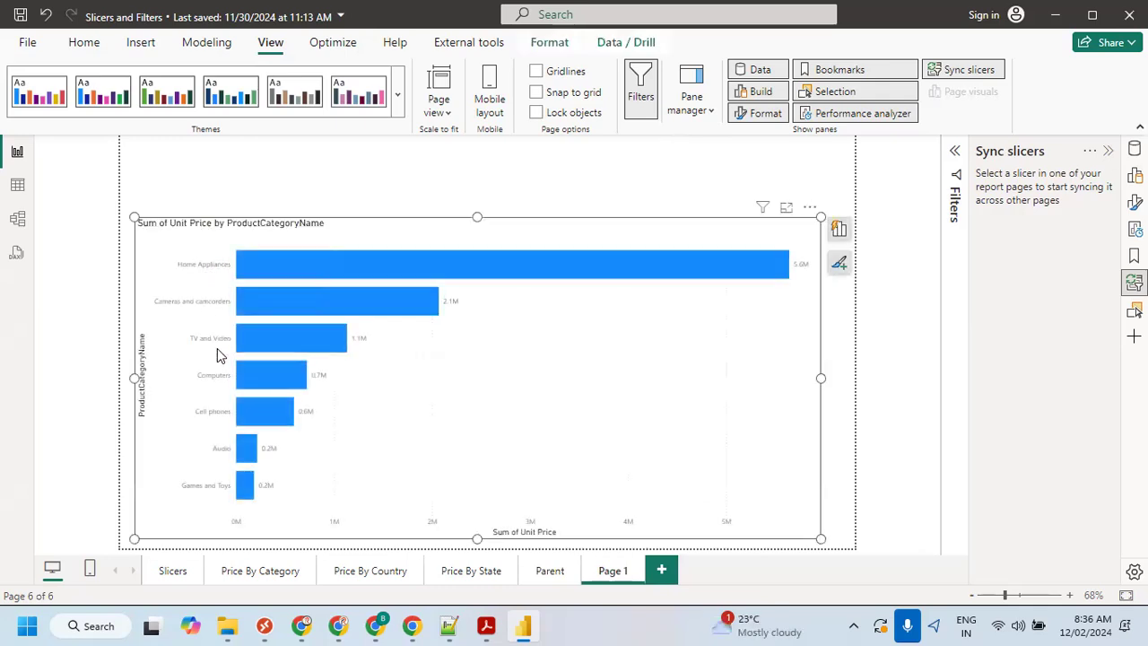
{"action": "double_click", "coordinate": [607, 571]}
{"action": "type", "text": "Child"}
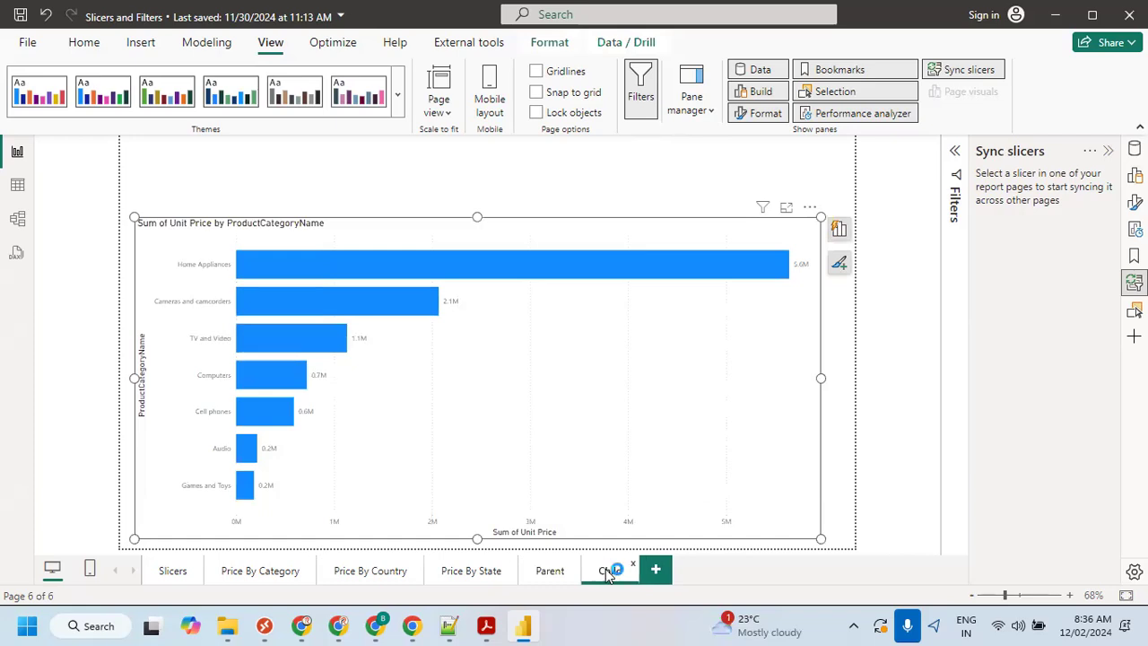
- Compare the country chart on the Parent page with the product category chart on the Child page
{"action": "left_click", "coordinate": [549, 574]}
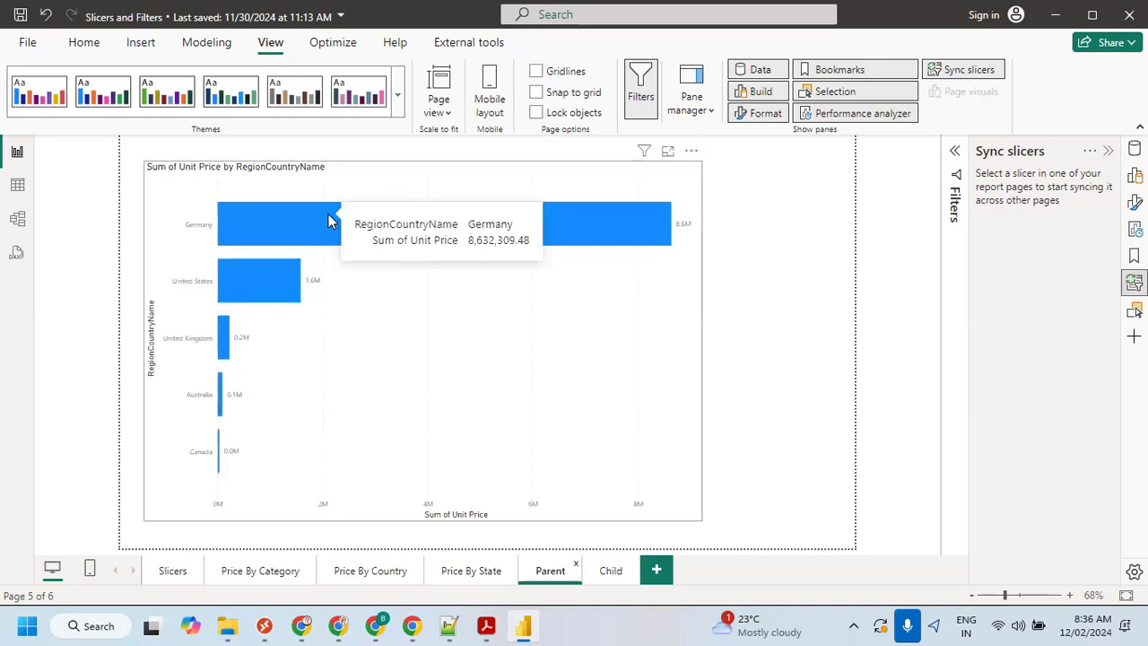
{"action": "left_click", "coordinate": [609, 573]}
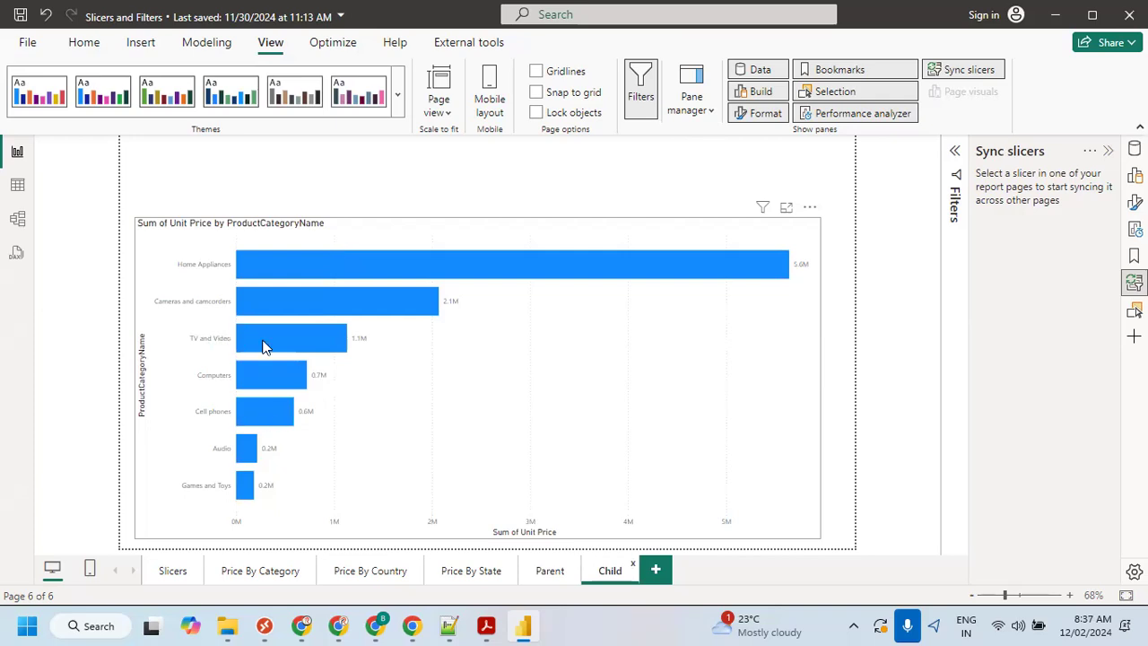
{"action": "left_click", "coordinate": [546, 571]}
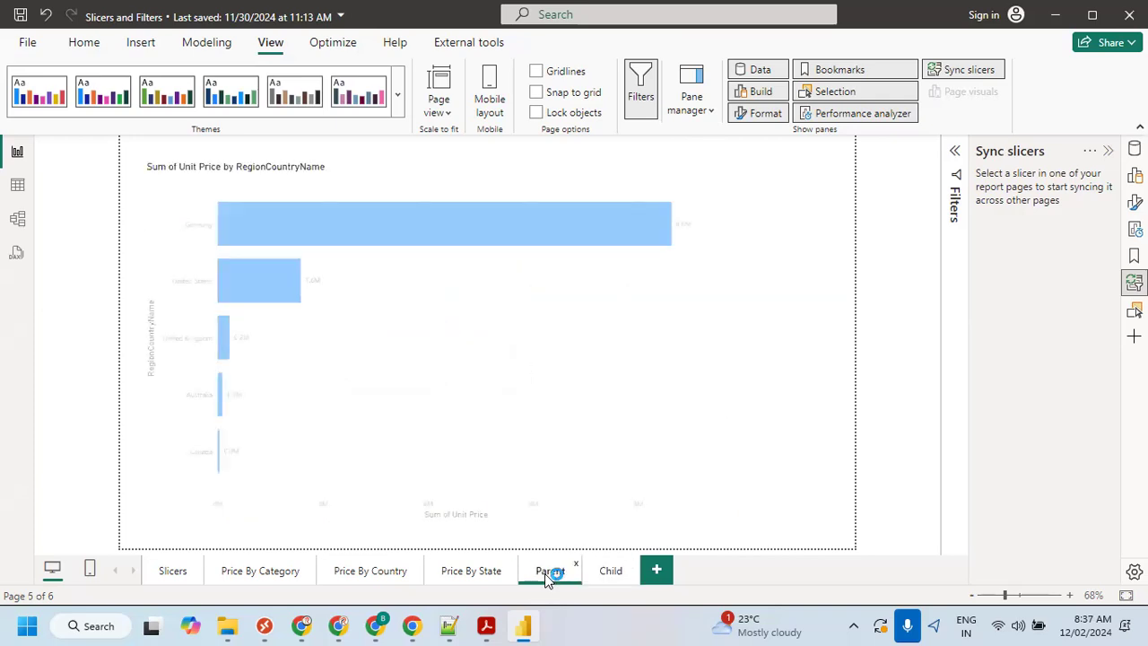
{"action": "mouse_move", "coordinate": [274, 232]}
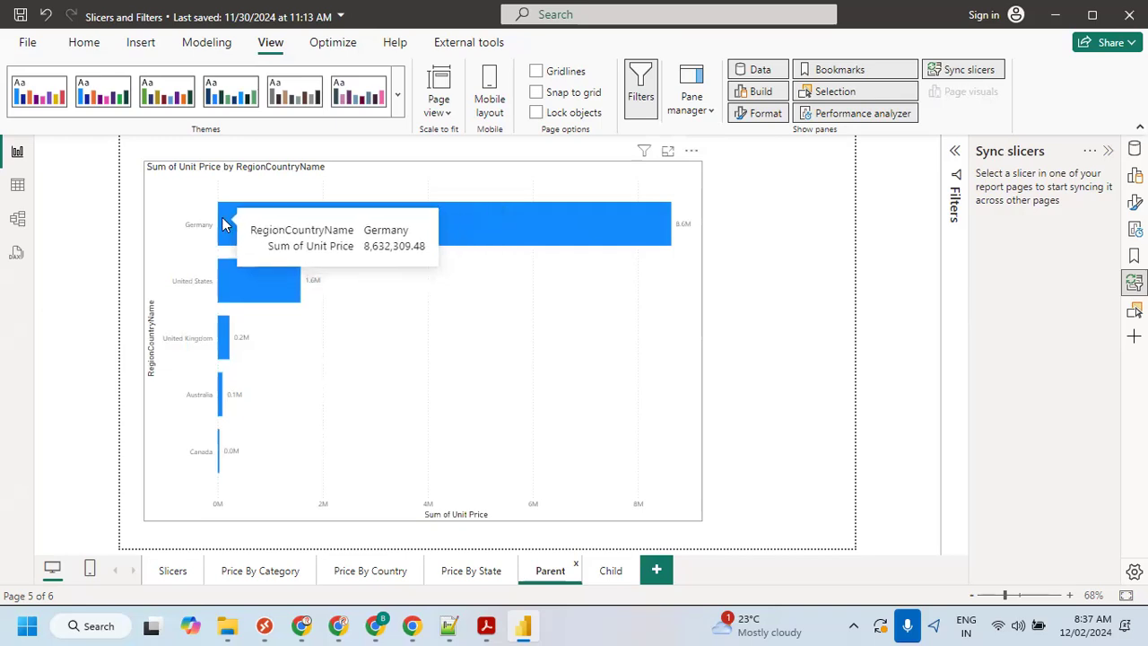
{"action": "left_click", "coordinate": [606, 576]}
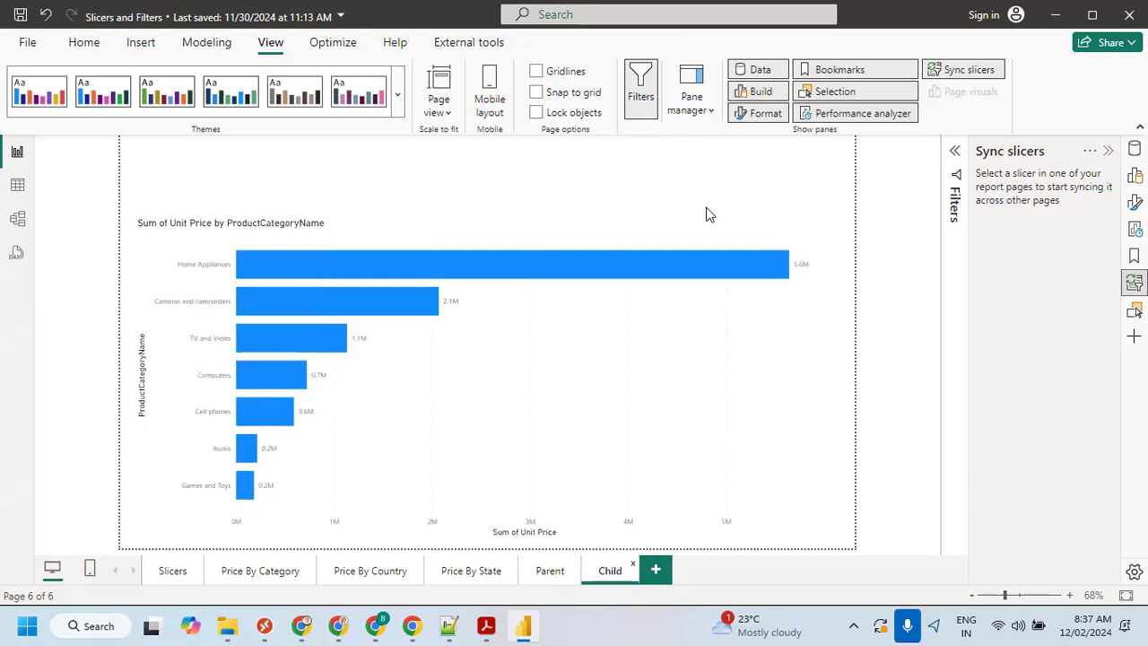
- Examine the fields assigned to the product category chart on the Child page and check the global report settings
{"action": "left_click", "coordinate": [1108, 153]}
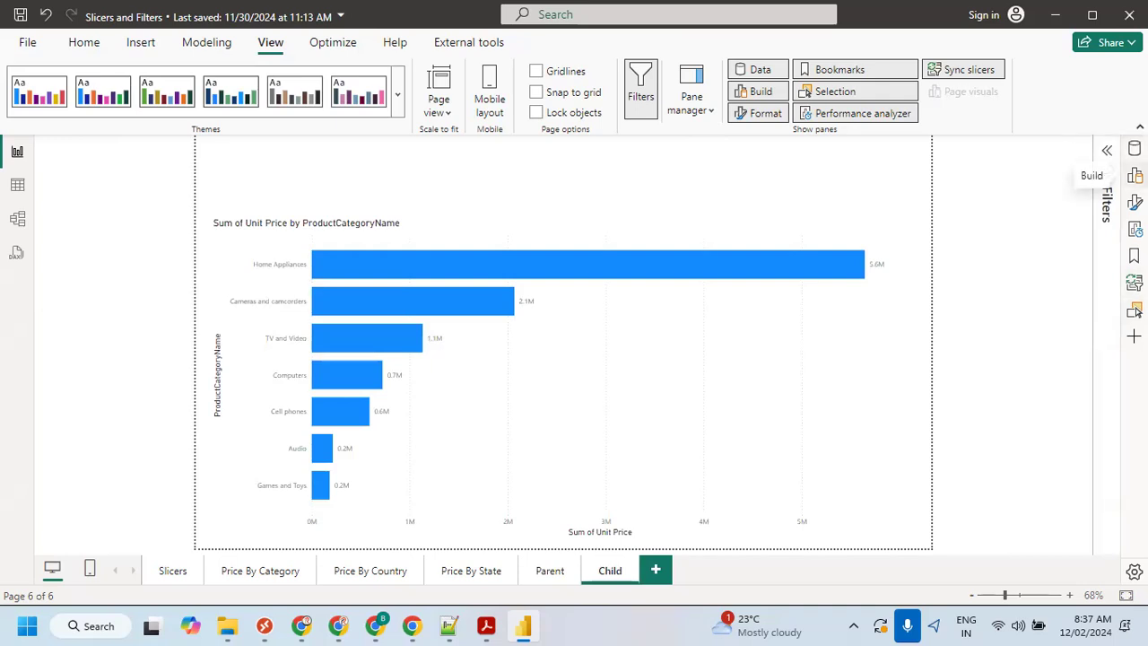
{"action": "left_click", "coordinate": [1135, 174]}
{"action": "left_click", "coordinate": [772, 367]}
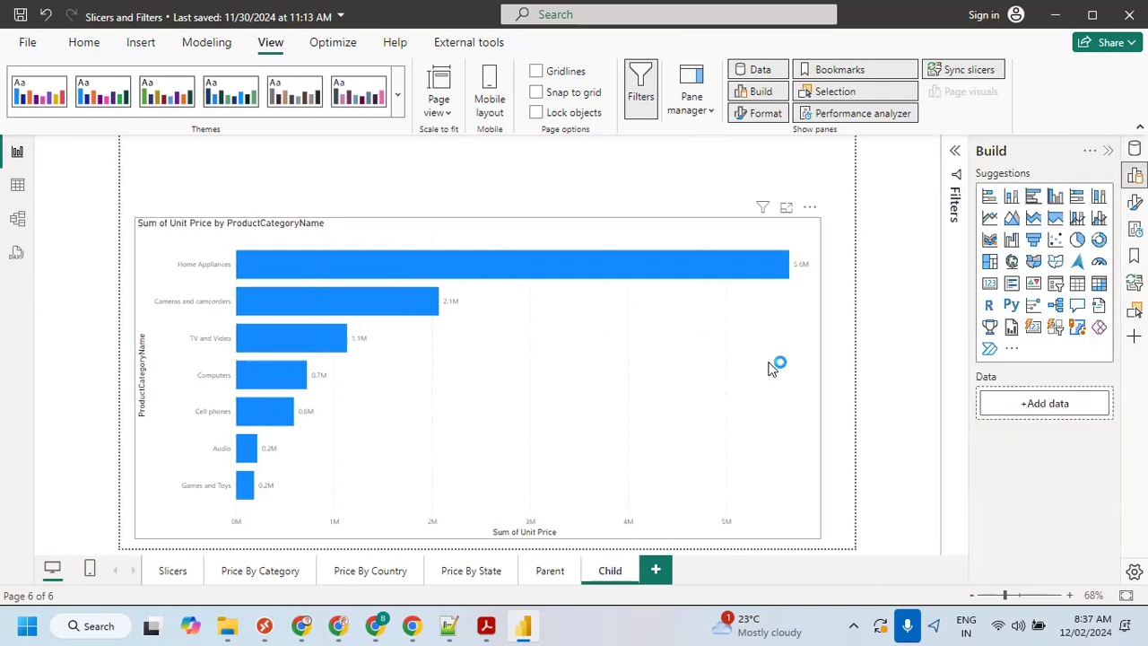
{"action": "scroll", "coordinate": [1043, 539], "scroll_direction": "down", "scroll_amount": 3}
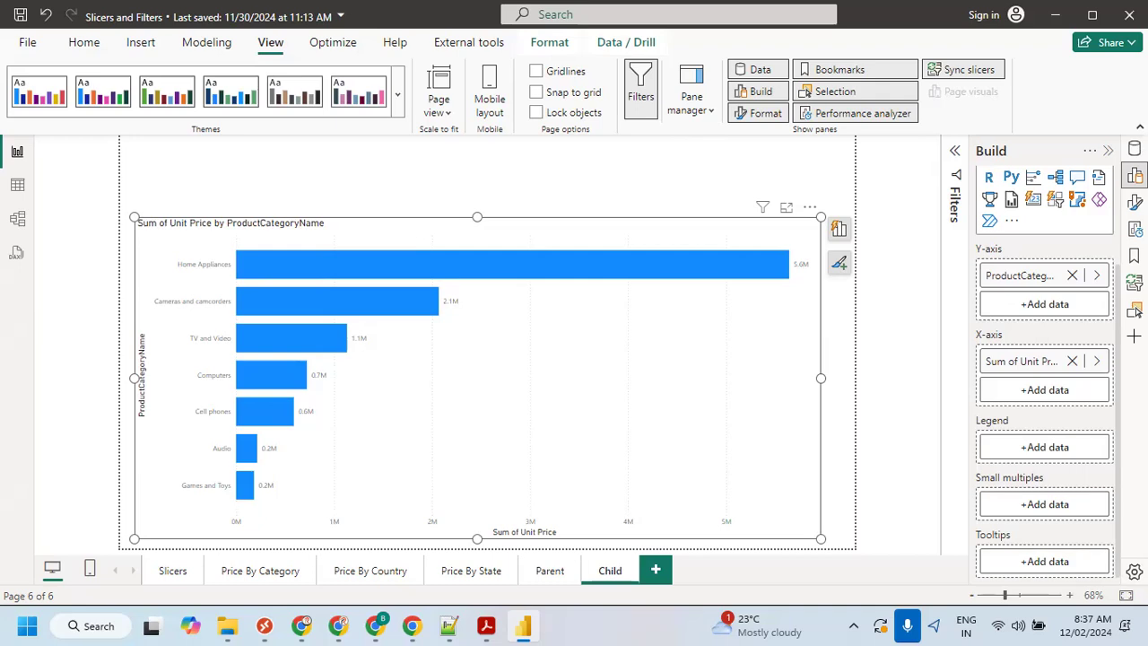
{"action": "left_click", "coordinate": [1133, 572]}
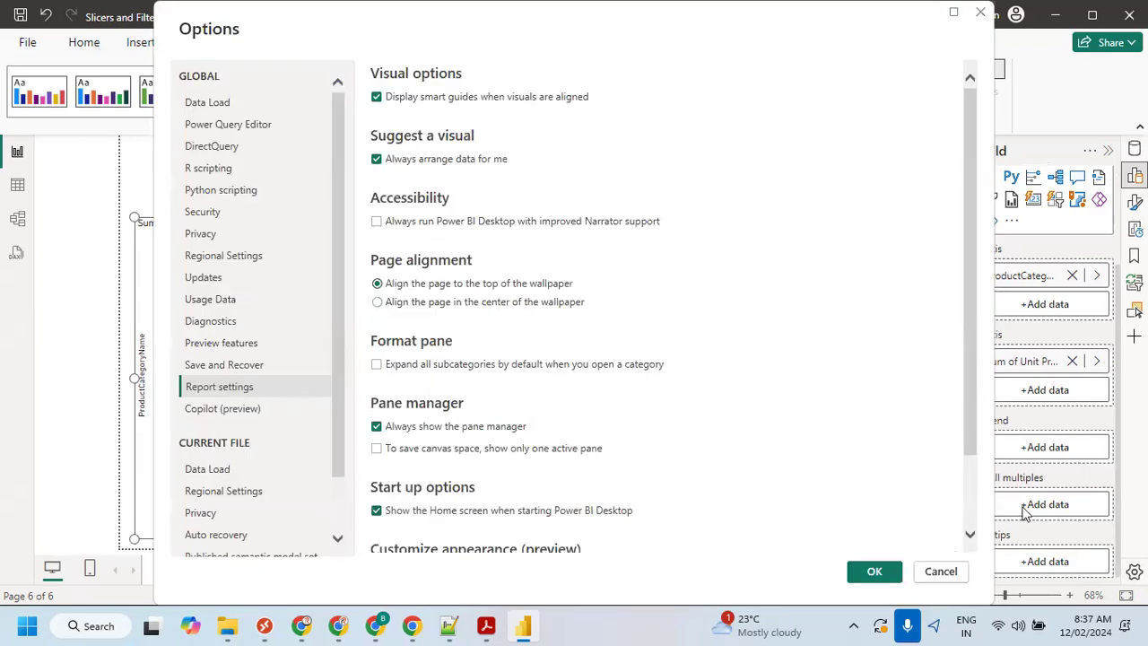
{"action": "left_click", "coordinate": [934, 570]}
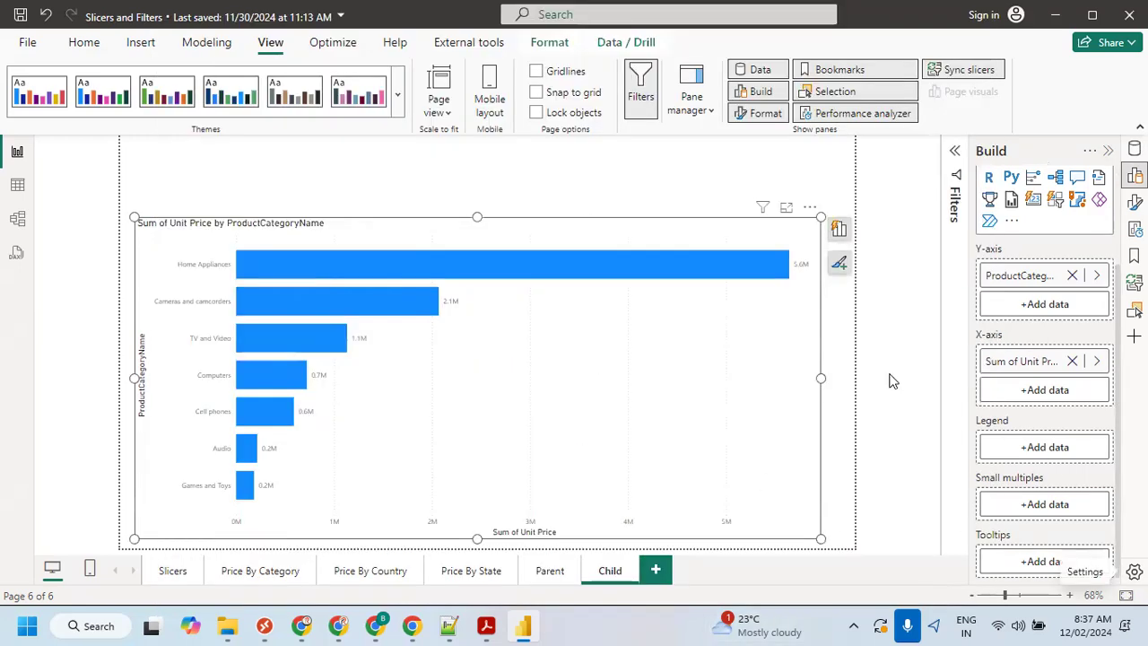
{"action": "left_click", "coordinate": [841, 421]}
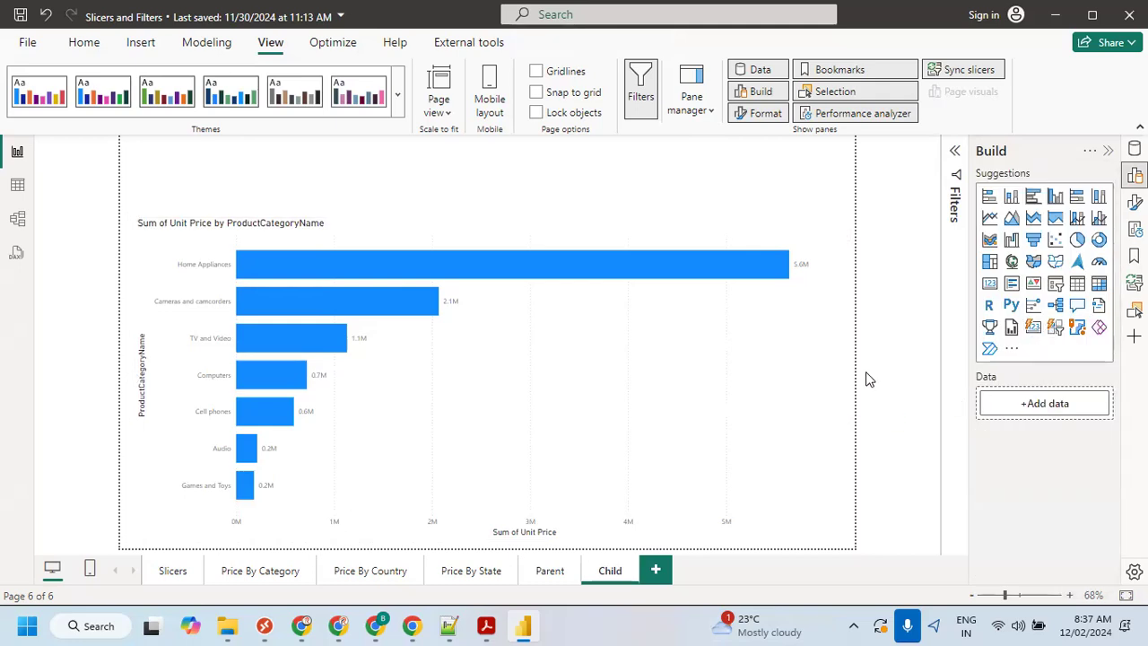
- Look through the data, format, performance analyzer, bookmark and selection settings available for the Child page
{"action": "left_click", "coordinate": [1134, 150]}
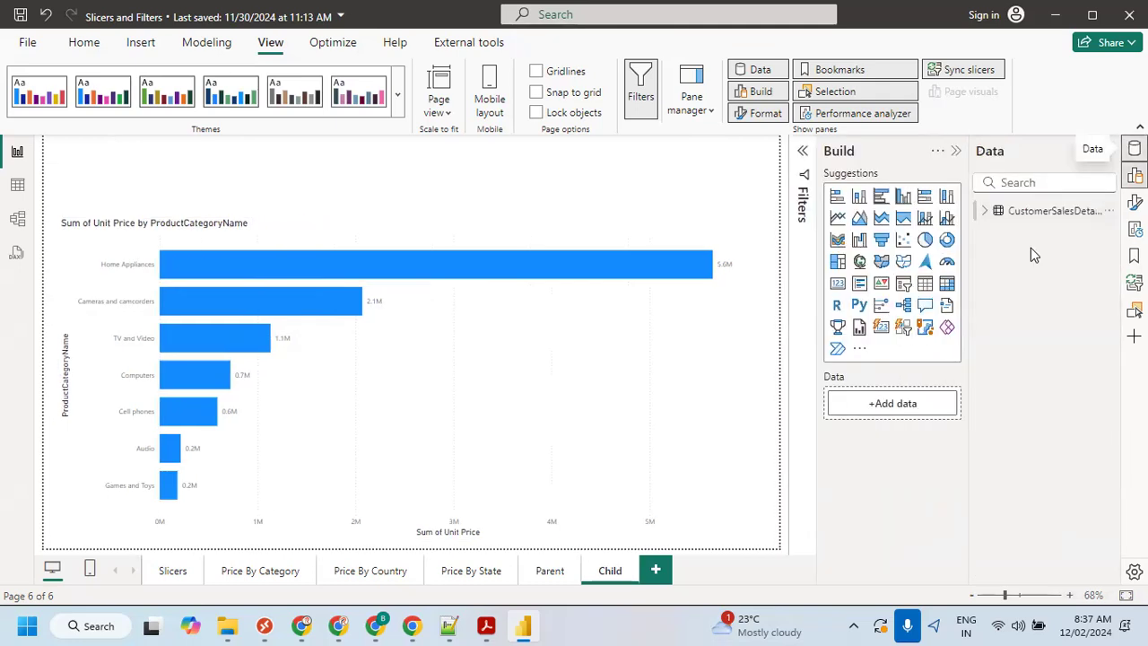
{"action": "left_click", "coordinate": [1135, 201]}
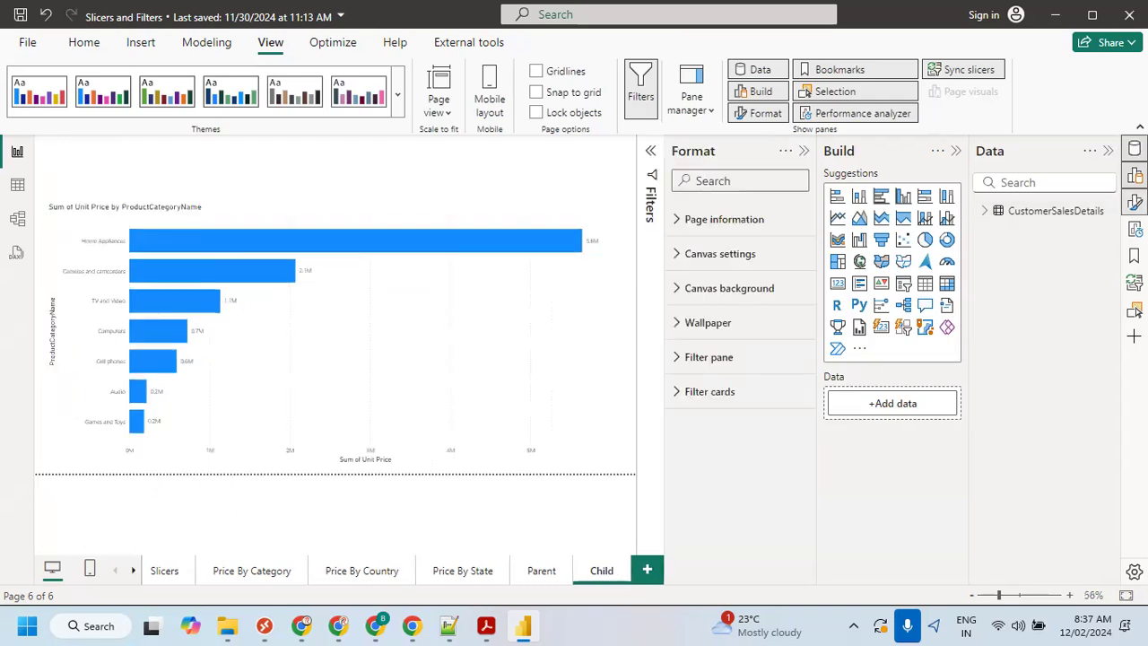
{"action": "left_click", "coordinate": [1134, 229]}
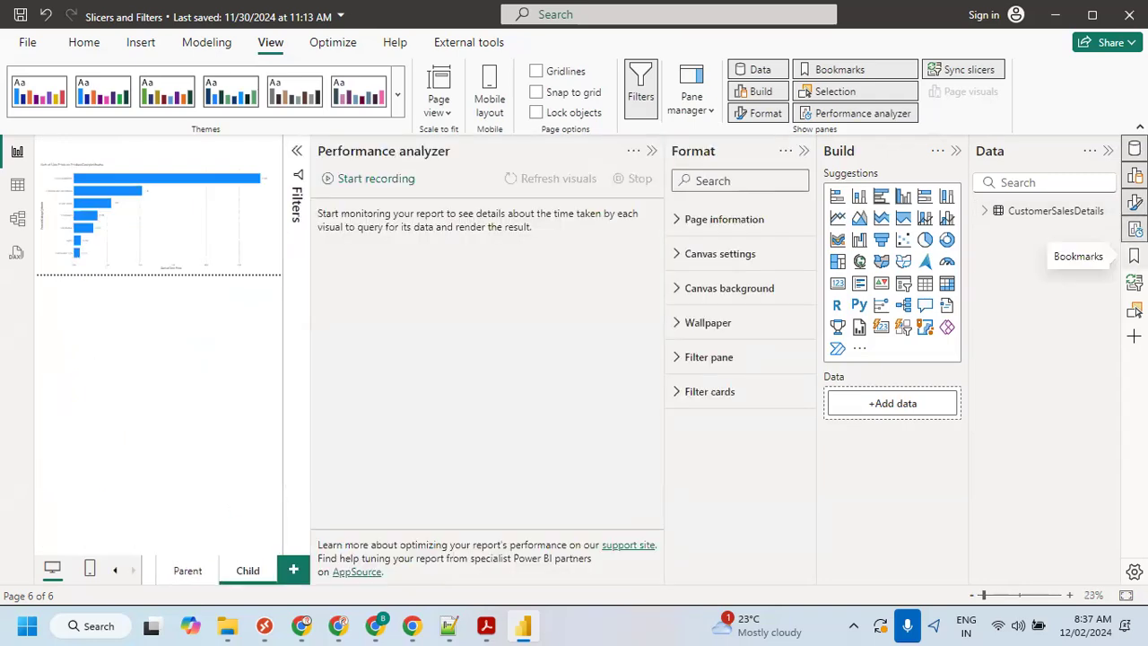
{"action": "left_click", "coordinate": [1134, 255]}
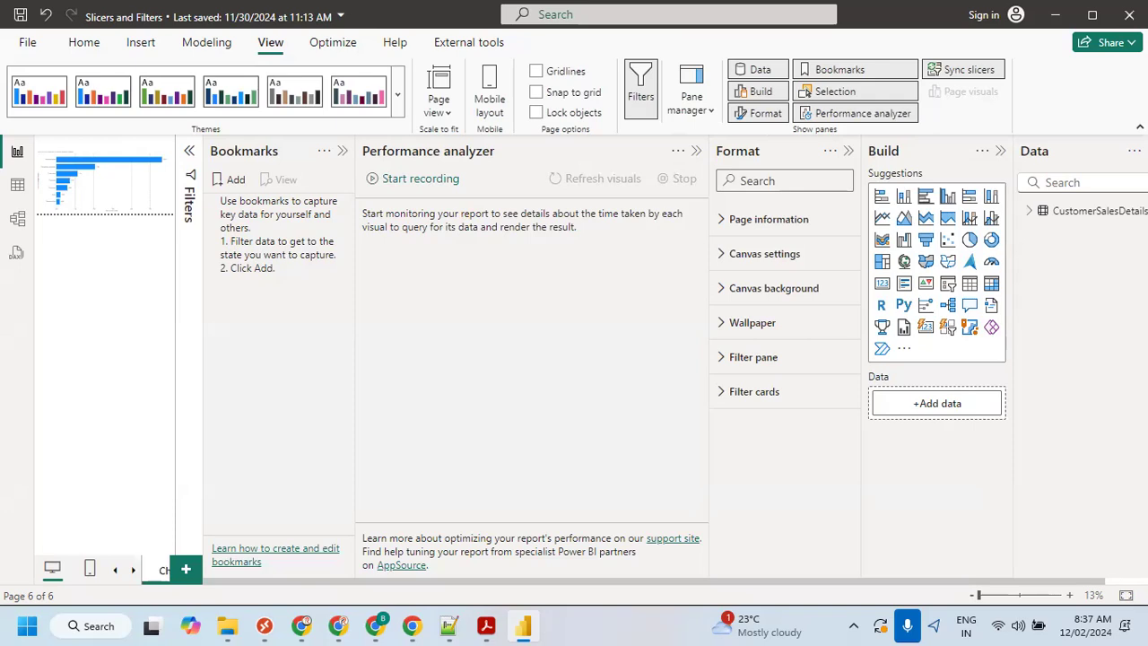
{"action": "left_click", "coordinate": [342, 150]}
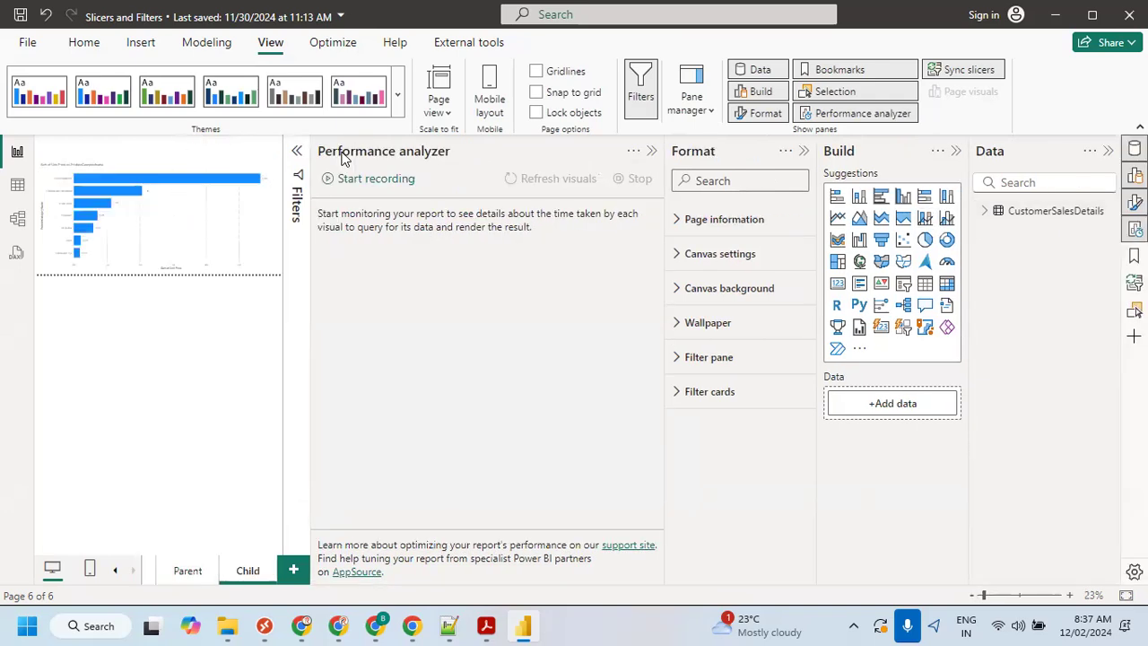
{"action": "left_click", "coordinate": [1133, 309]}
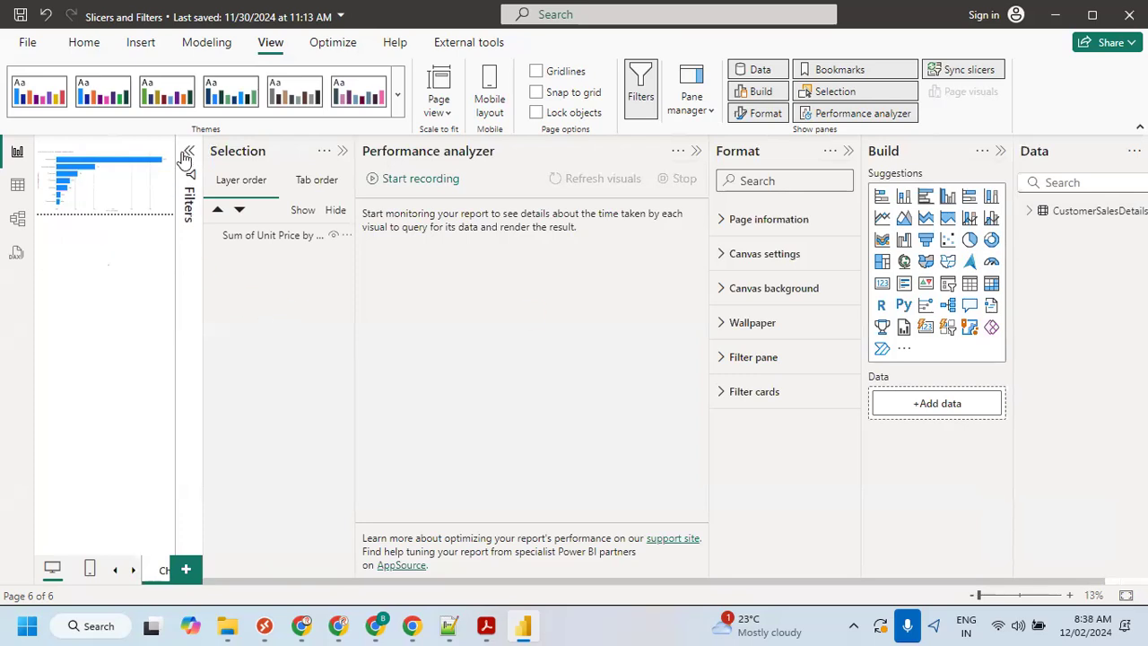
{"action": "left_click", "coordinate": [343, 151]}
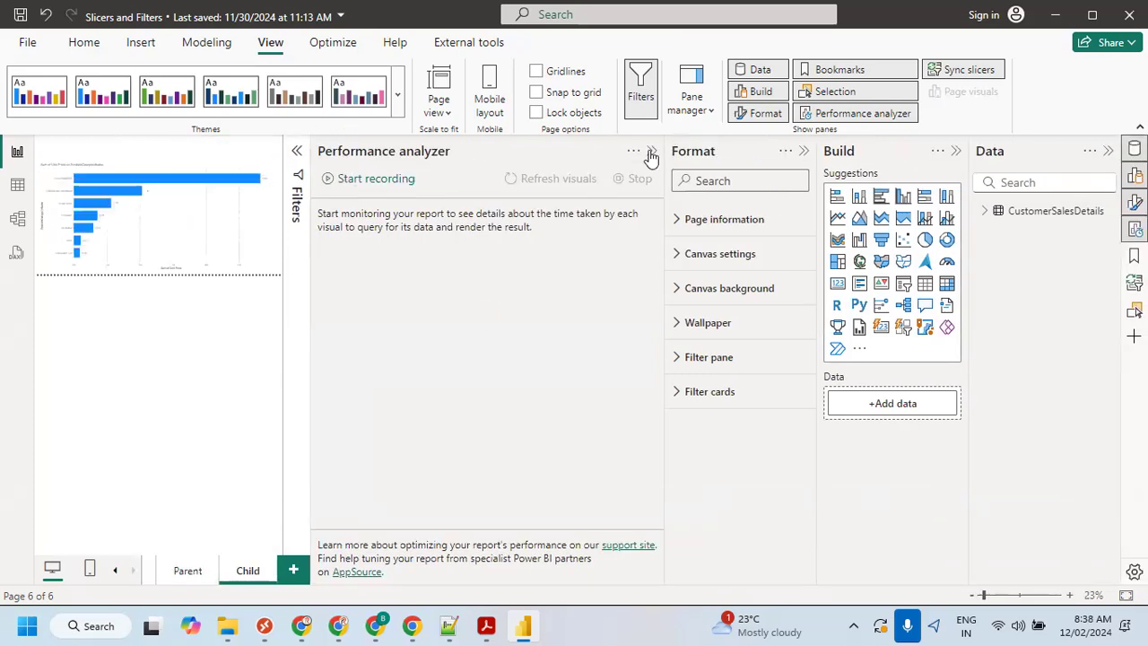
{"action": "left_click", "coordinate": [652, 152]}
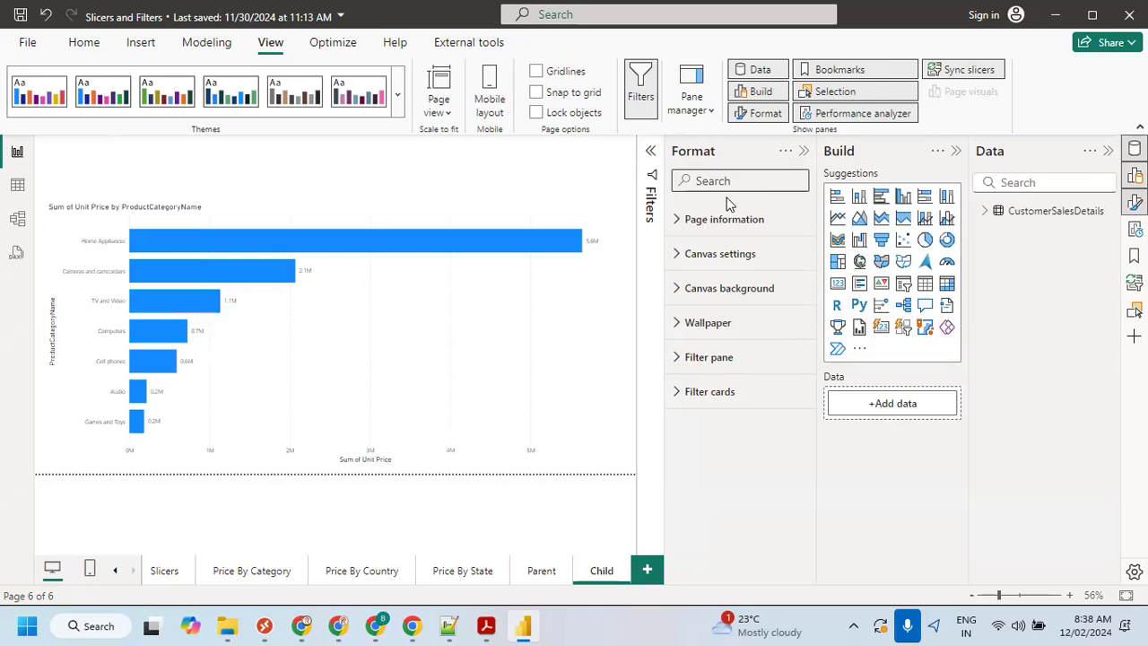
{"action": "left_click", "coordinate": [804, 151]}
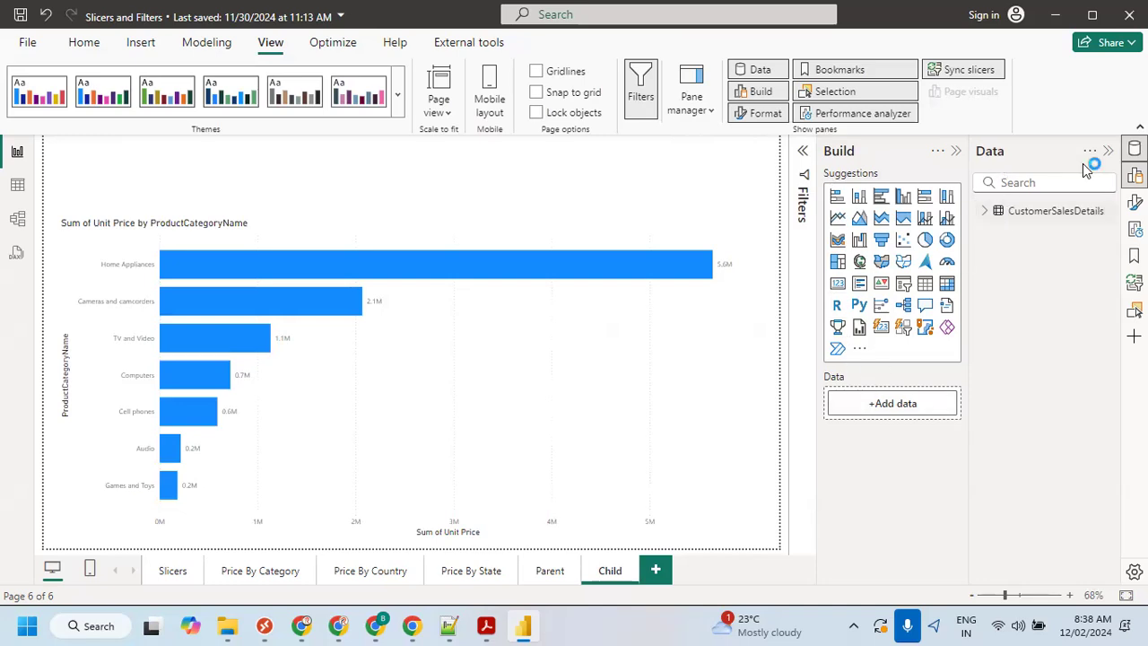
{"action": "left_click", "coordinate": [1134, 176]}
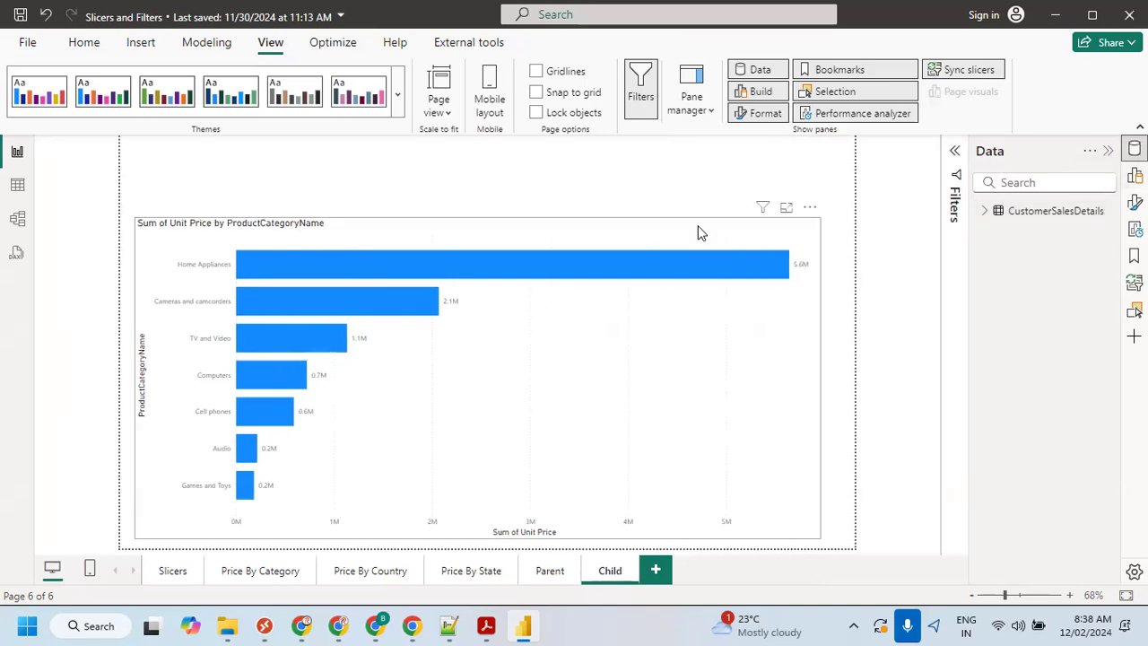
- Check the global report settings and the current file's data load and regional settings, including the choices for customizing the appearance
{"action": "right_click", "coordinate": [684, 176]}
{"action": "left_click", "coordinate": [604, 171]}
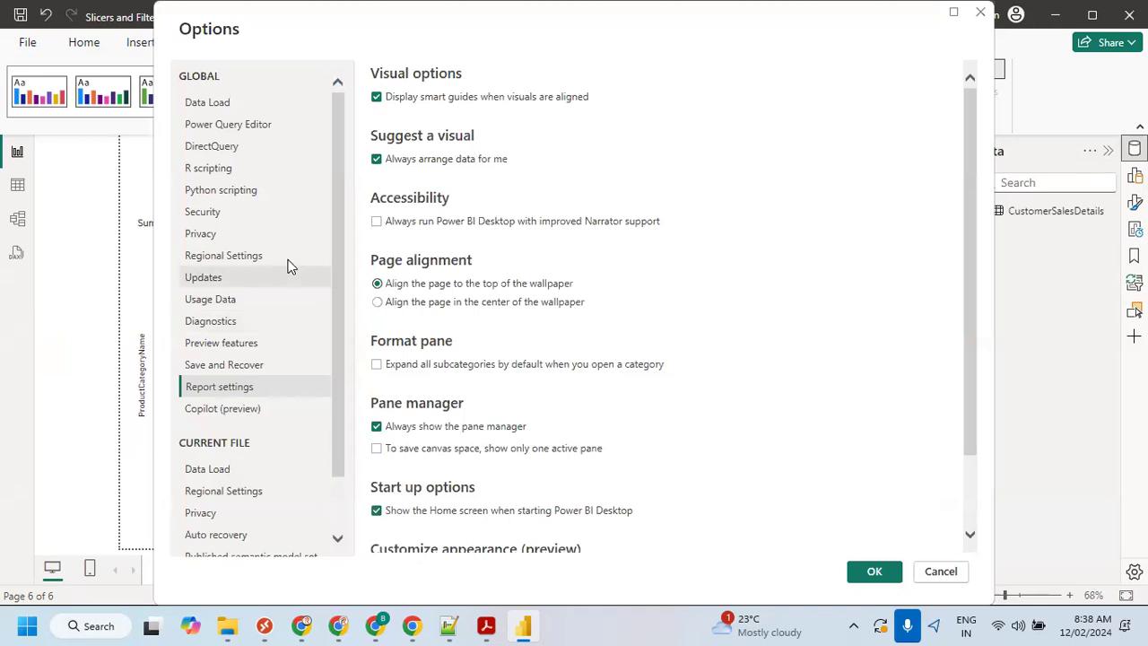
{"action": "scroll", "coordinate": [236, 328], "scroll_direction": "down", "scroll_amount": 1}
{"action": "left_click", "coordinate": [228, 405]}
{"action": "left_click", "coordinate": [235, 425]}
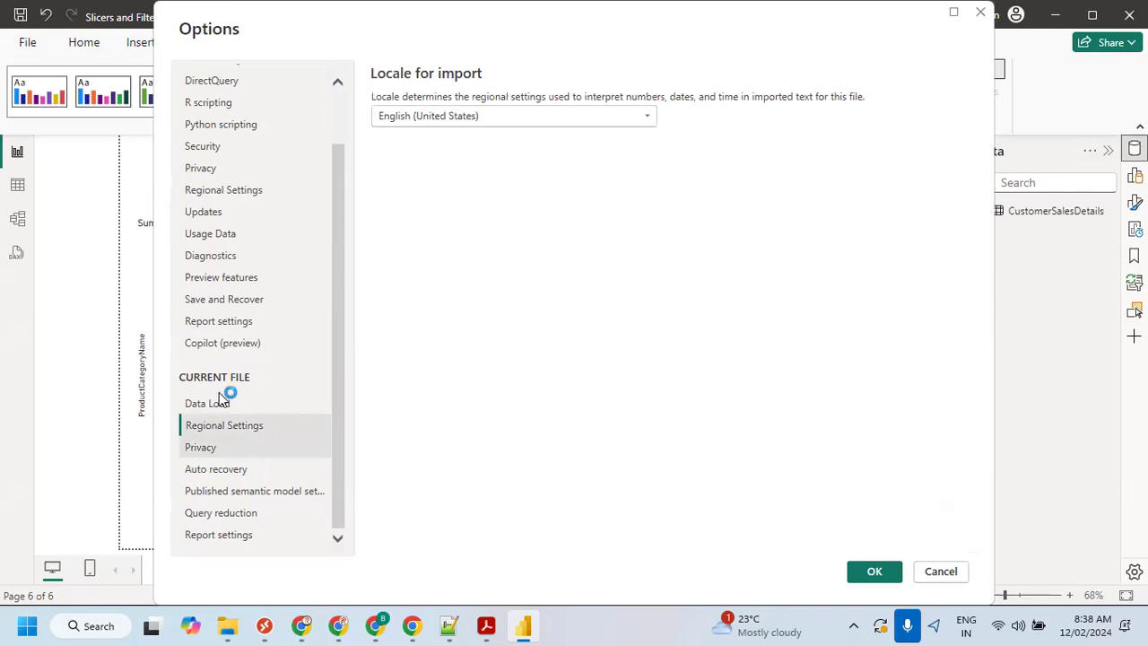
{"action": "left_click", "coordinate": [238, 322]}
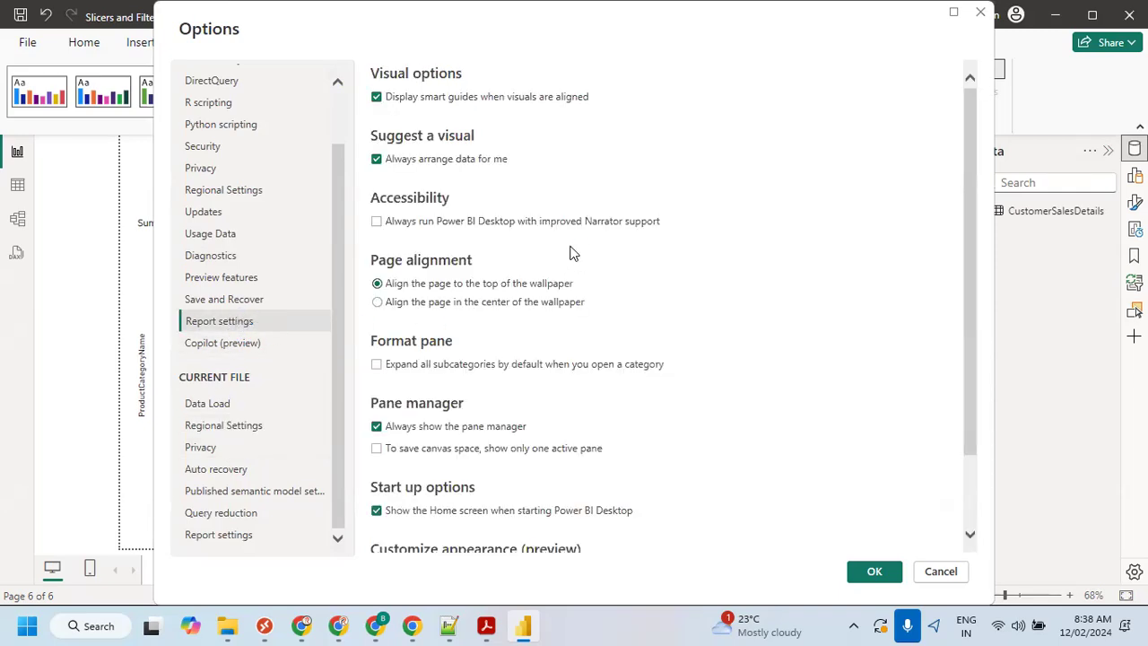
{"action": "scroll", "coordinate": [573, 253], "scroll_direction": "down", "scroll_amount": 1}
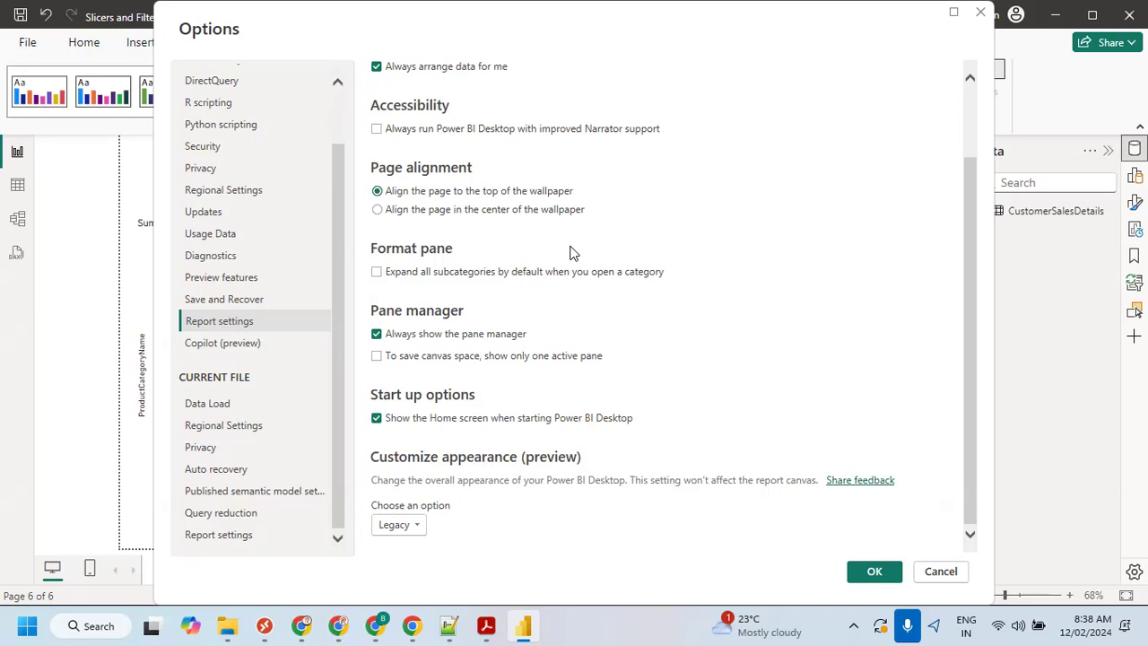
{"action": "left_click", "coordinate": [416, 526]}
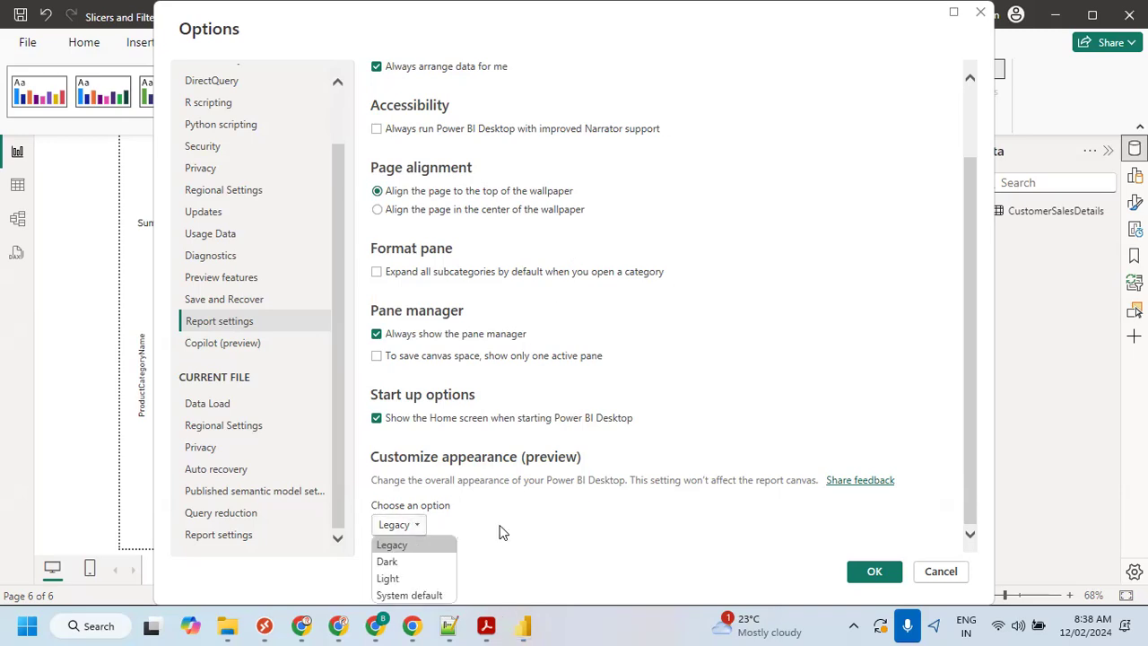
{"action": "left_click", "coordinate": [507, 530]}
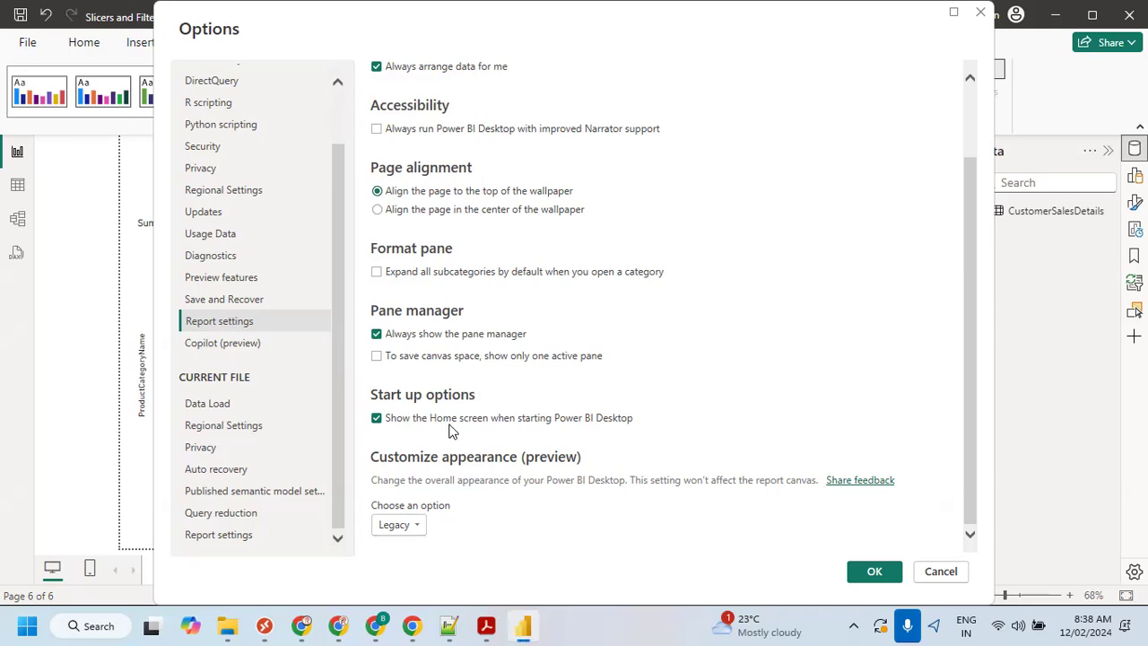
- Examine the current file's report settings, including filtering experience, cross-report drillthrough and visual tooltips
{"action": "left_click", "coordinate": [236, 536]}
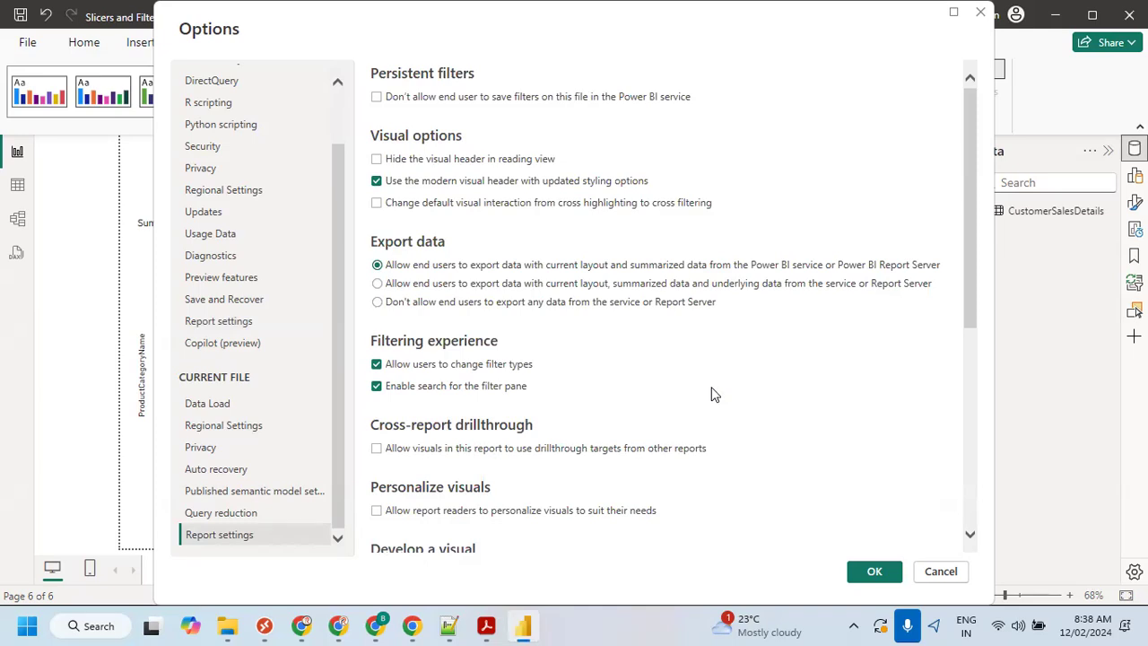
{"action": "scroll", "coordinate": [713, 395], "scroll_direction": "down", "scroll_amount": 5}
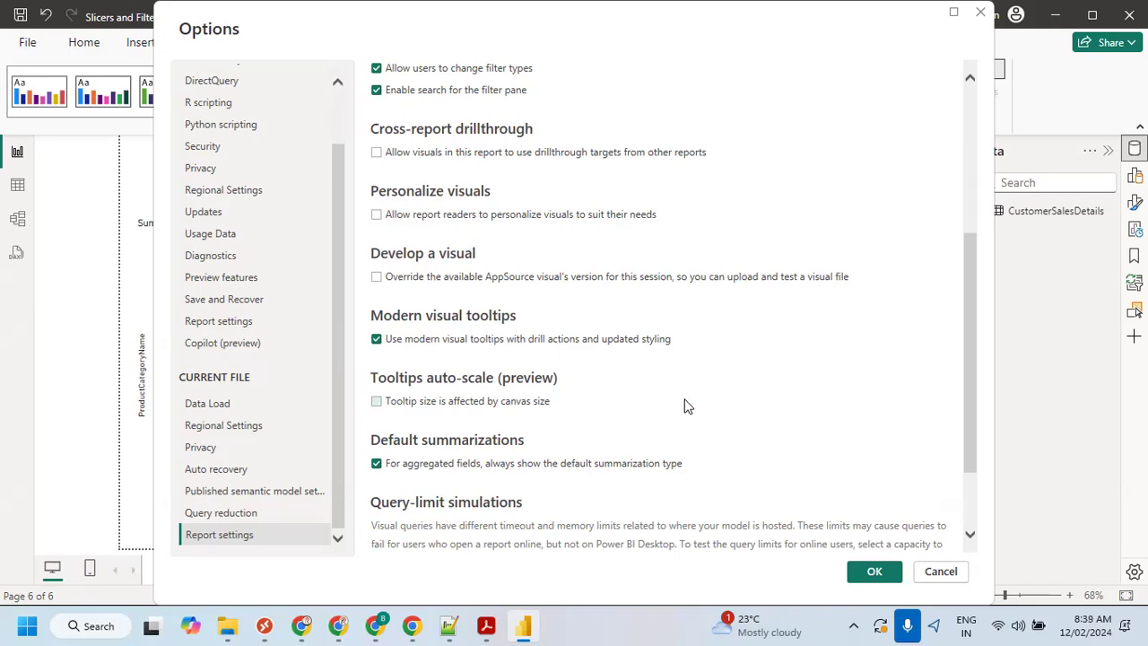
{"action": "scroll", "coordinate": [687, 405], "scroll_direction": "up", "scroll_amount": 3}
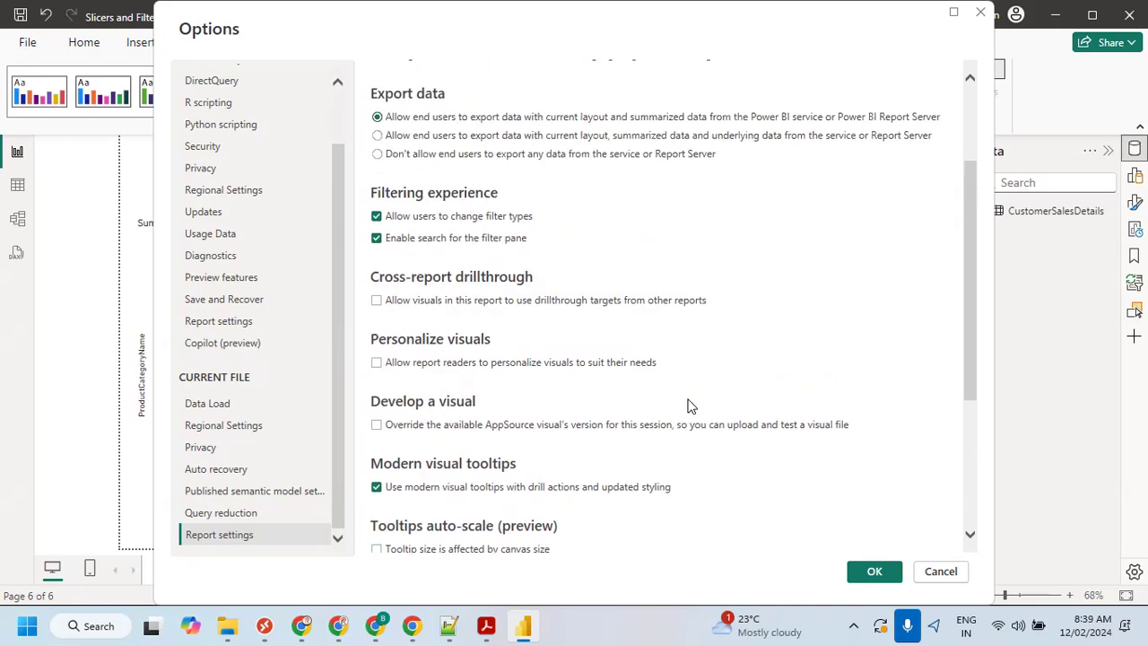
{"action": "scroll", "coordinate": [687, 405], "scroll_direction": "up", "scroll_amount": 3}
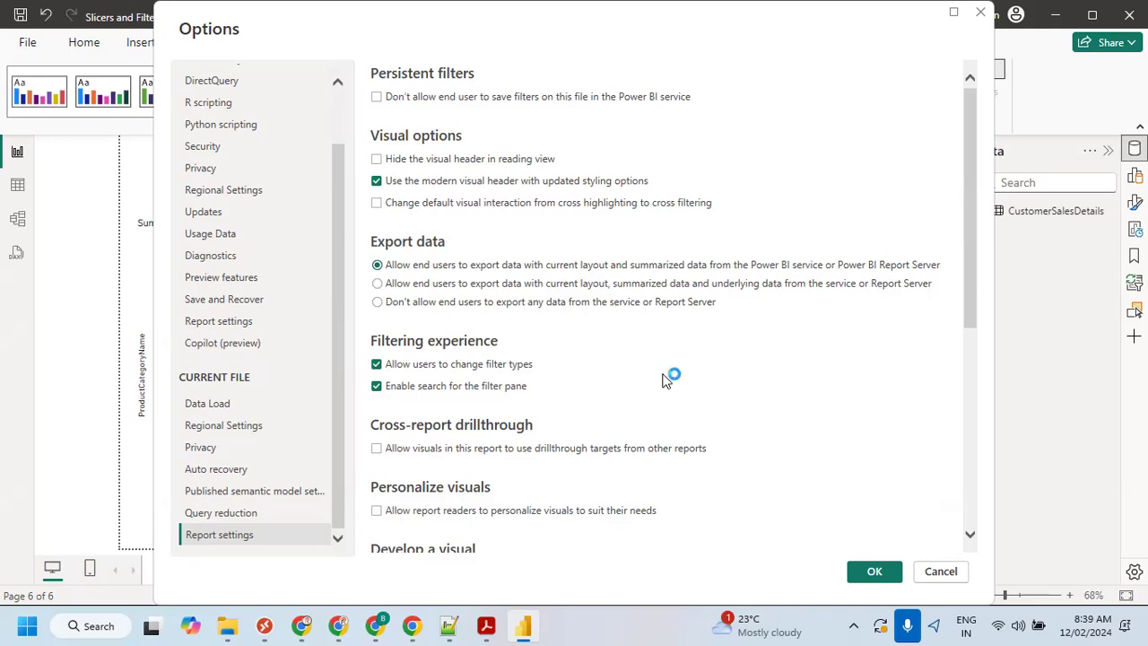
{"action": "scroll", "coordinate": [665, 381], "scroll_direction": "down", "scroll_amount": 5}
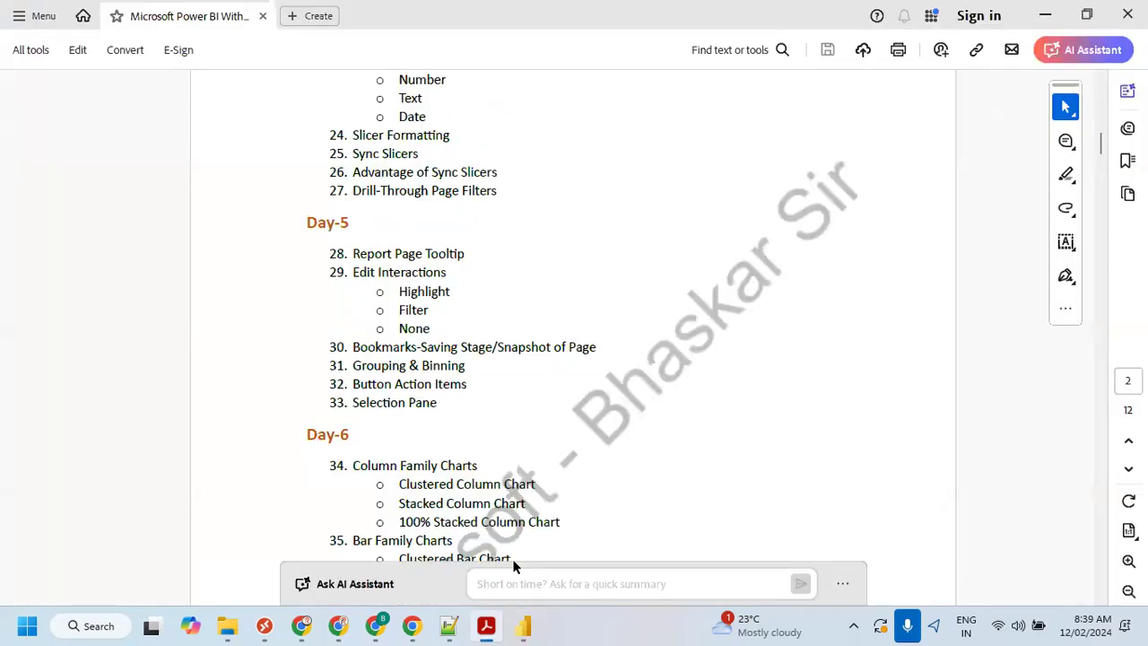
- Switch back to Power BI Desktop and look over the home and view commands, including the pane manager choices
{"action": "left_click", "coordinate": [524, 625]}
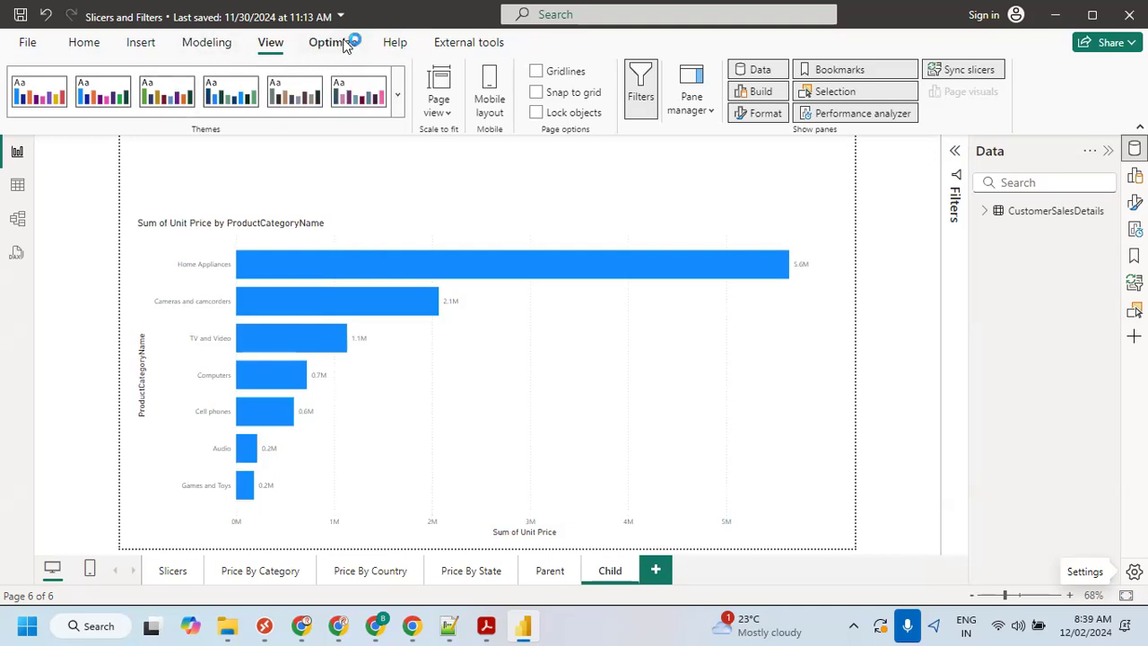
{"action": "left_click", "coordinate": [84, 45]}
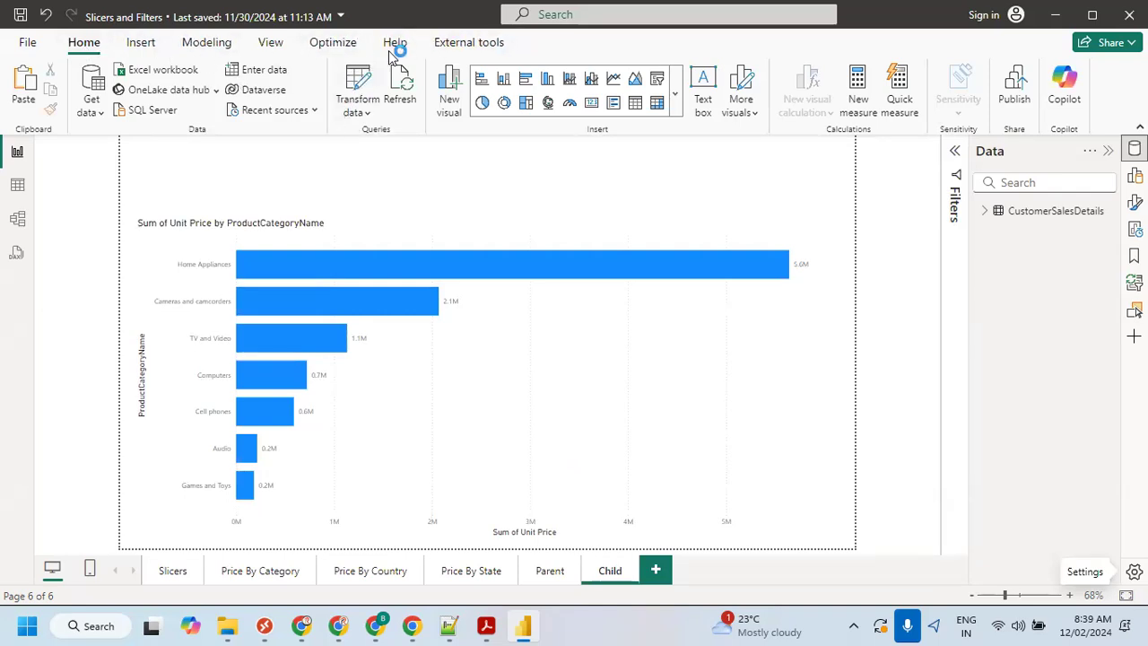
{"action": "left_click", "coordinate": [271, 45]}
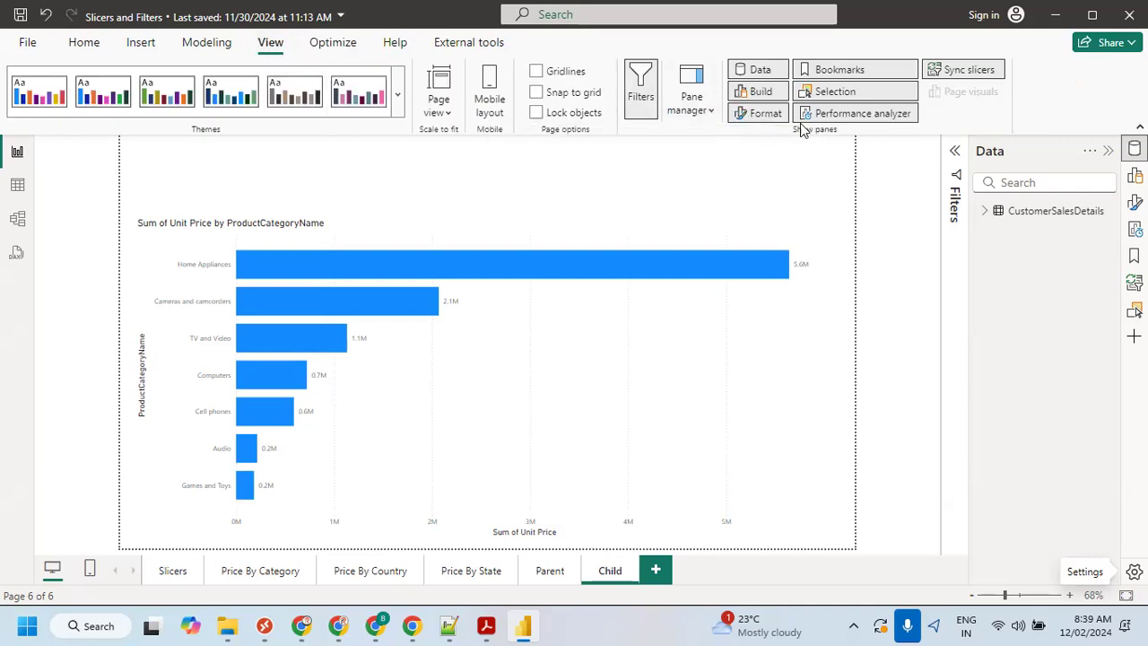
{"action": "left_click", "coordinate": [705, 117]}
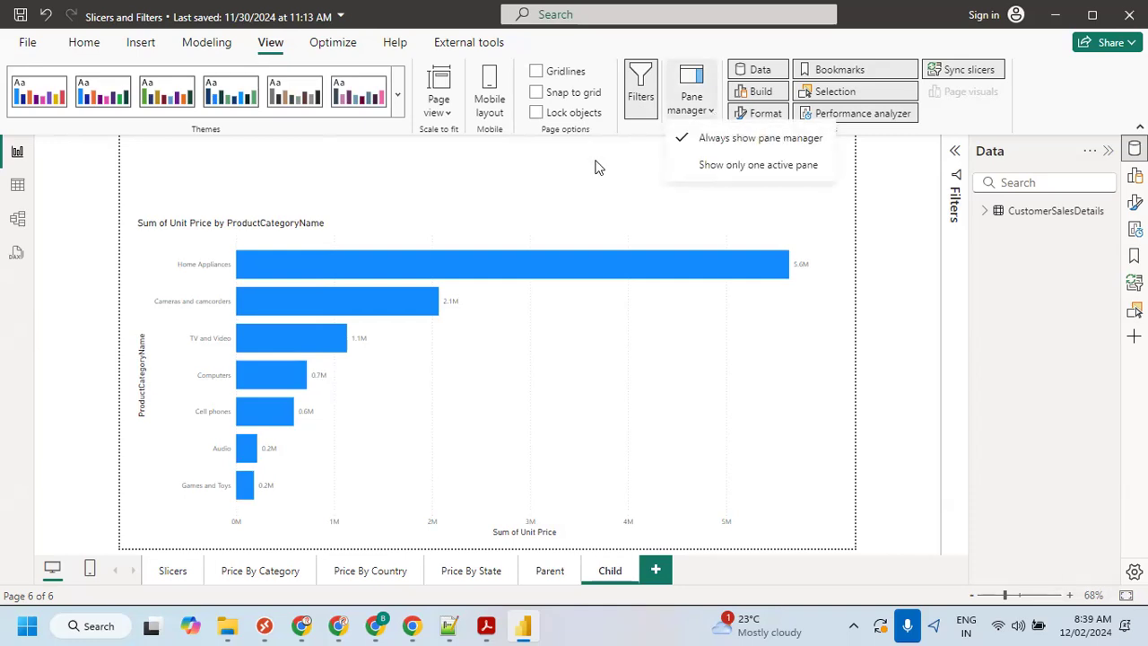
{"action": "left_click", "coordinate": [532, 177]}
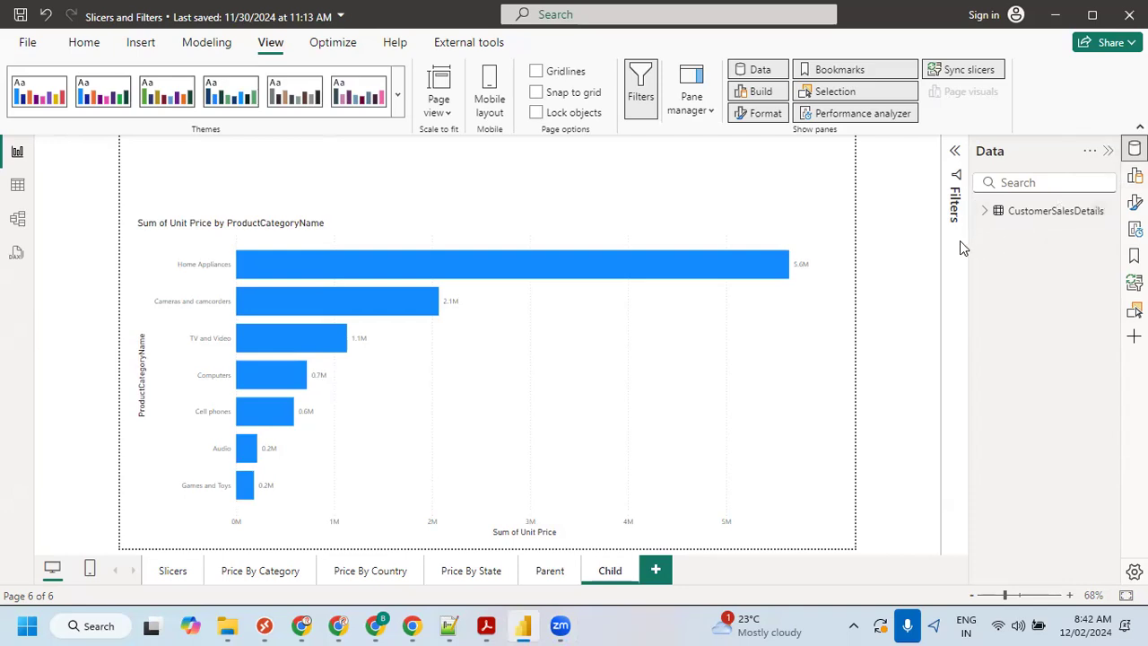
- Examine the Child page's format settings for page information, filter pane and filter cards
{"action": "left_click", "coordinate": [1134, 202]}
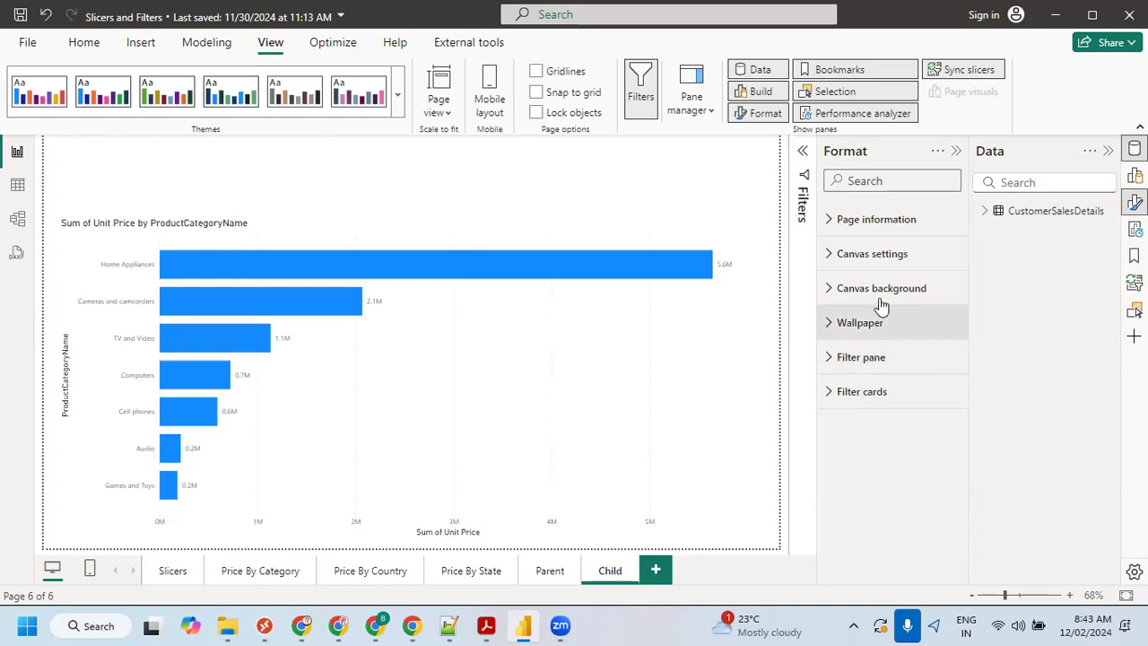
{"action": "left_click", "coordinate": [874, 222]}
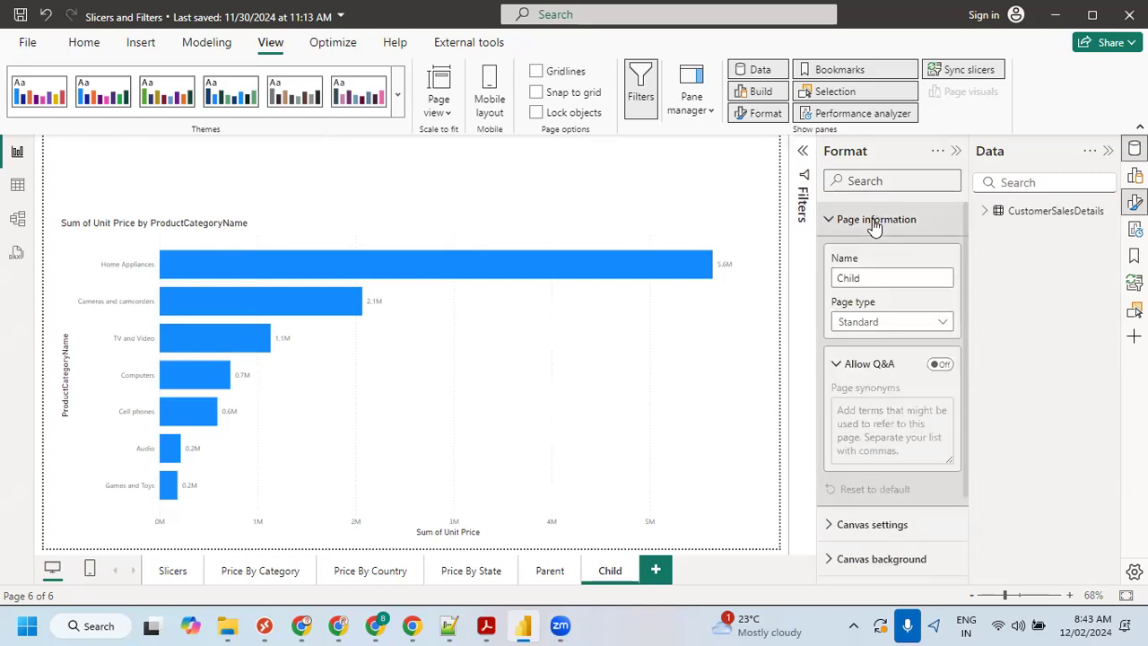
{"action": "scroll", "coordinate": [894, 408], "scroll_direction": "down", "scroll_amount": 2}
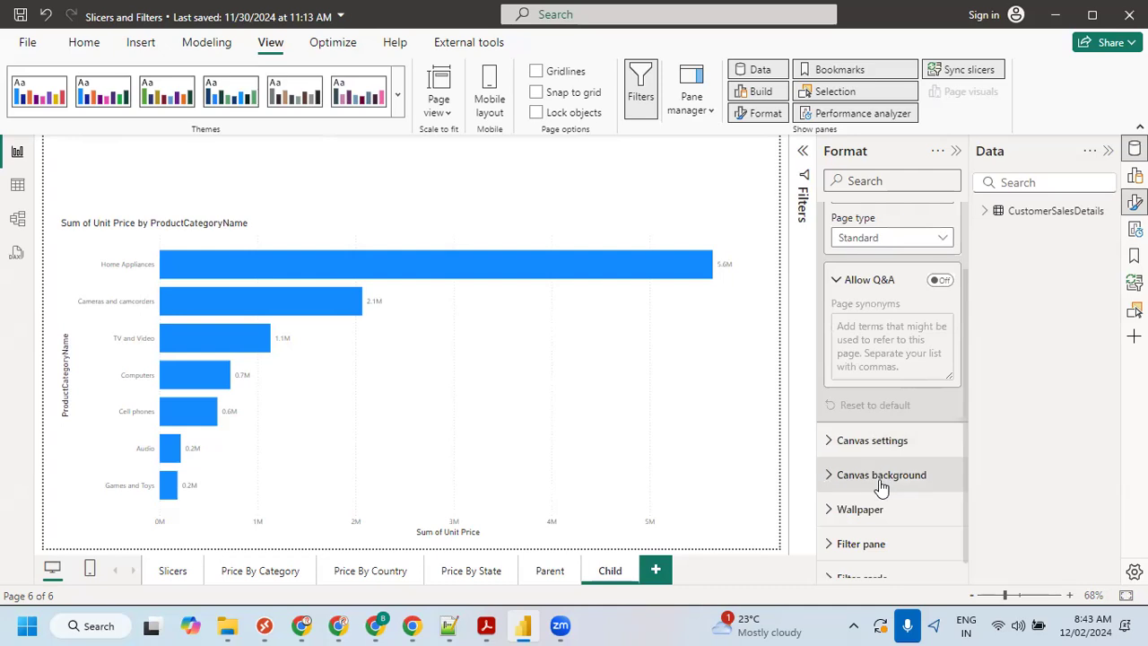
{"action": "scroll", "coordinate": [881, 485], "scroll_direction": "down", "scroll_amount": 1}
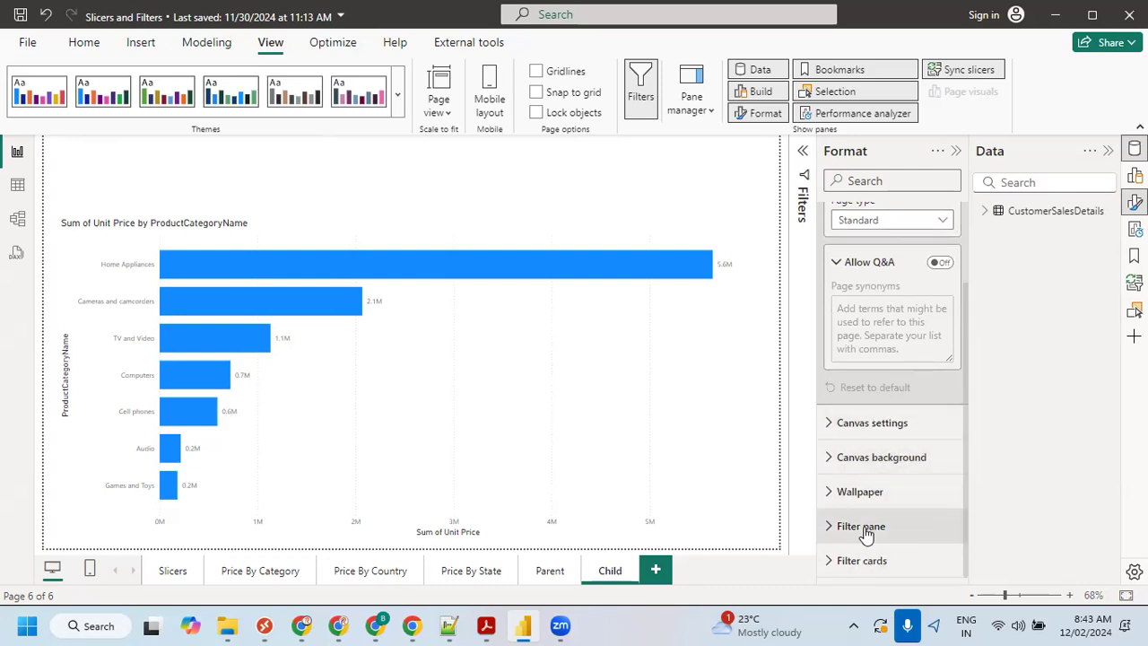
{"action": "left_click", "coordinate": [863, 527]}
{"action": "scroll", "coordinate": [914, 466], "scroll_direction": "down", "scroll_amount": 4}
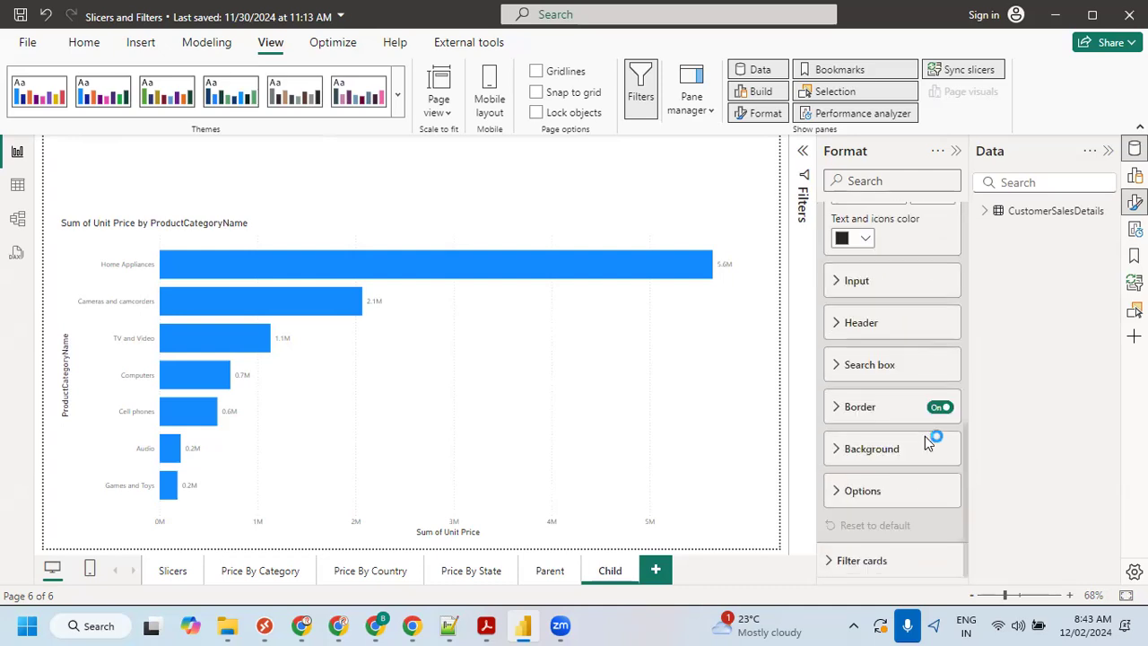
{"action": "left_click", "coordinate": [866, 563]}
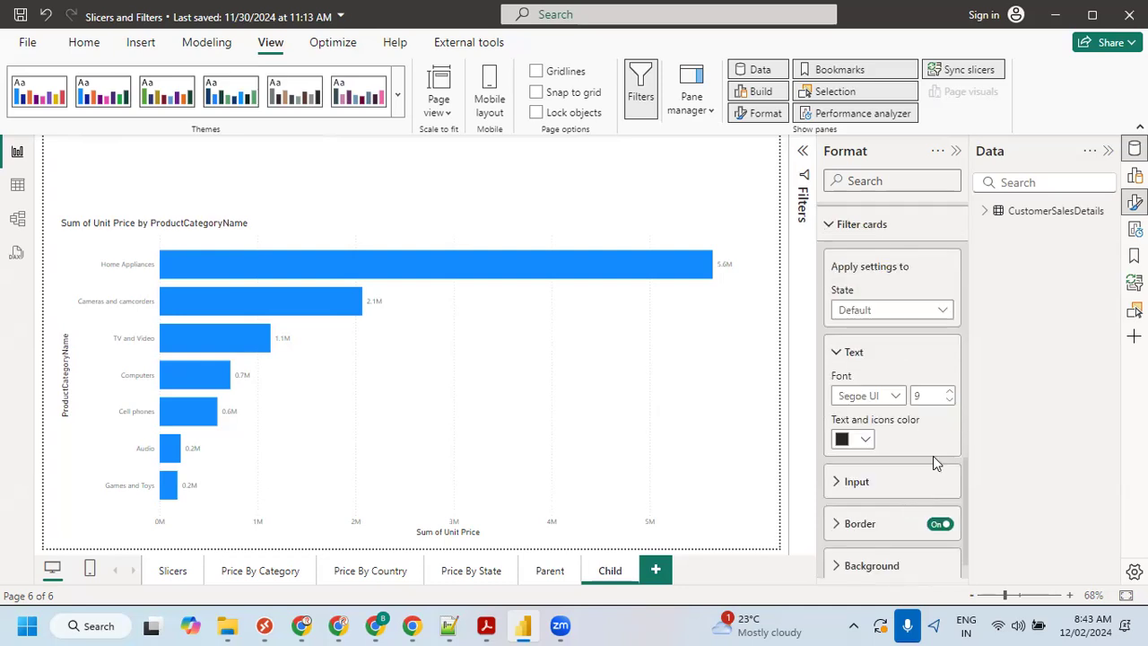
{"action": "scroll", "coordinate": [933, 455], "scroll_direction": "down", "scroll_amount": 1}
{"action": "scroll", "coordinate": [933, 453], "scroll_direction": "up", "scroll_amount": 2}
{"action": "scroll", "coordinate": [933, 455], "scroll_direction": "up", "scroll_amount": 8}
- Search the Child page's format settings for "dr", clear the search and close the format settings
{"action": "left_click", "coordinate": [863, 179]}
{"action": "type", "text": "d"}
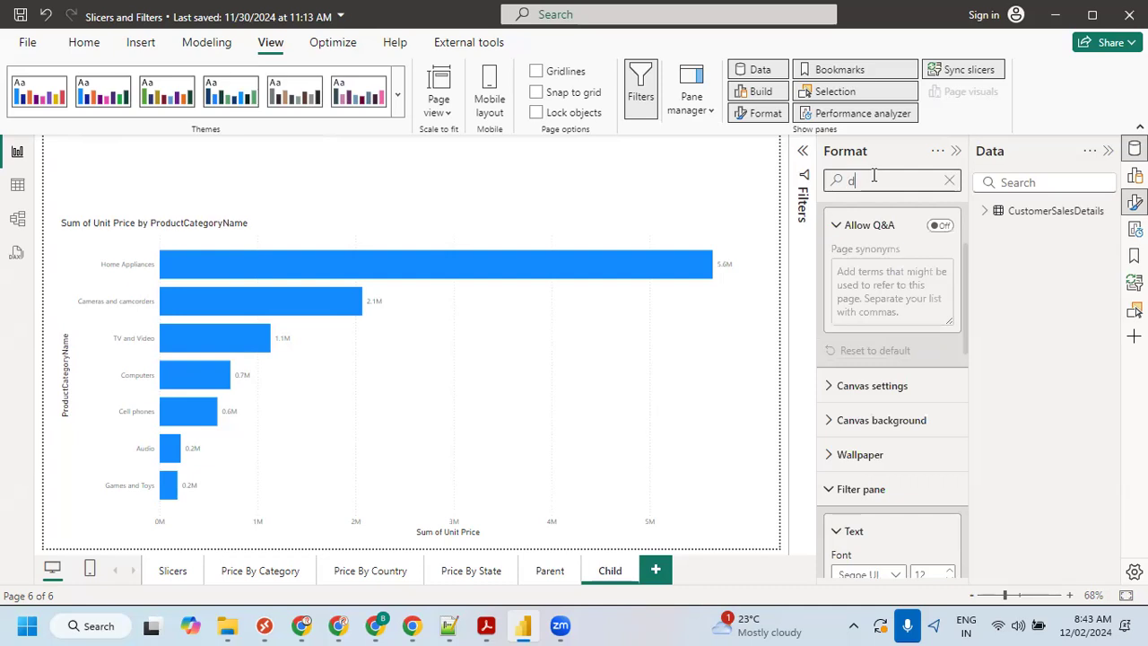
{"action": "type", "text": "r"}
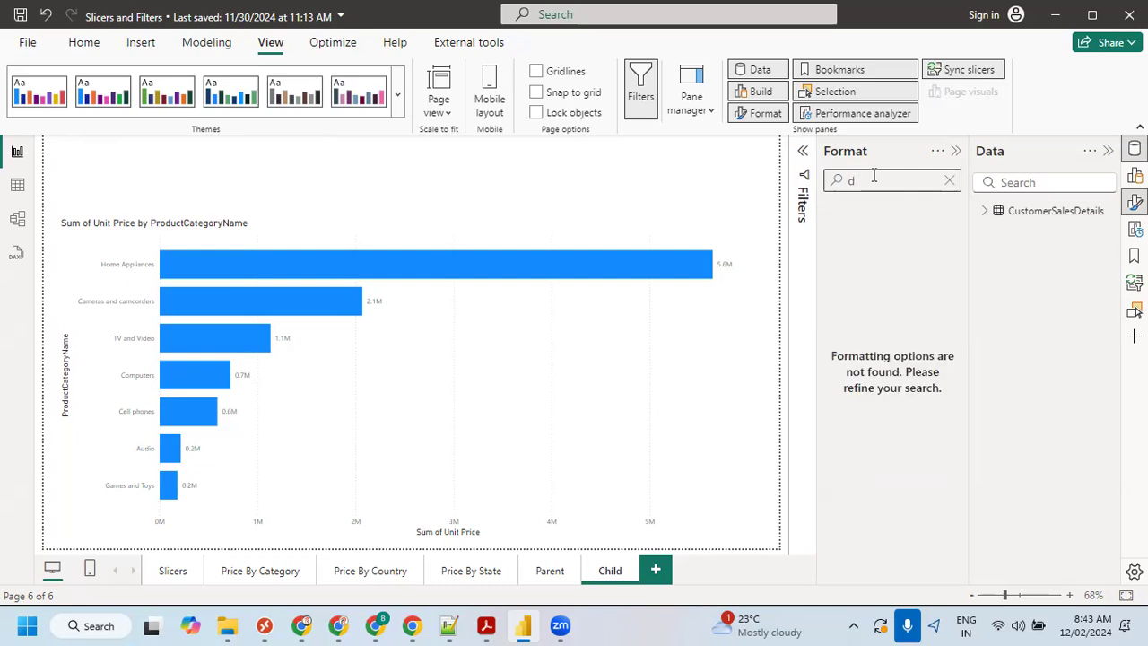
{"action": "key", "text": "BackSpace"}
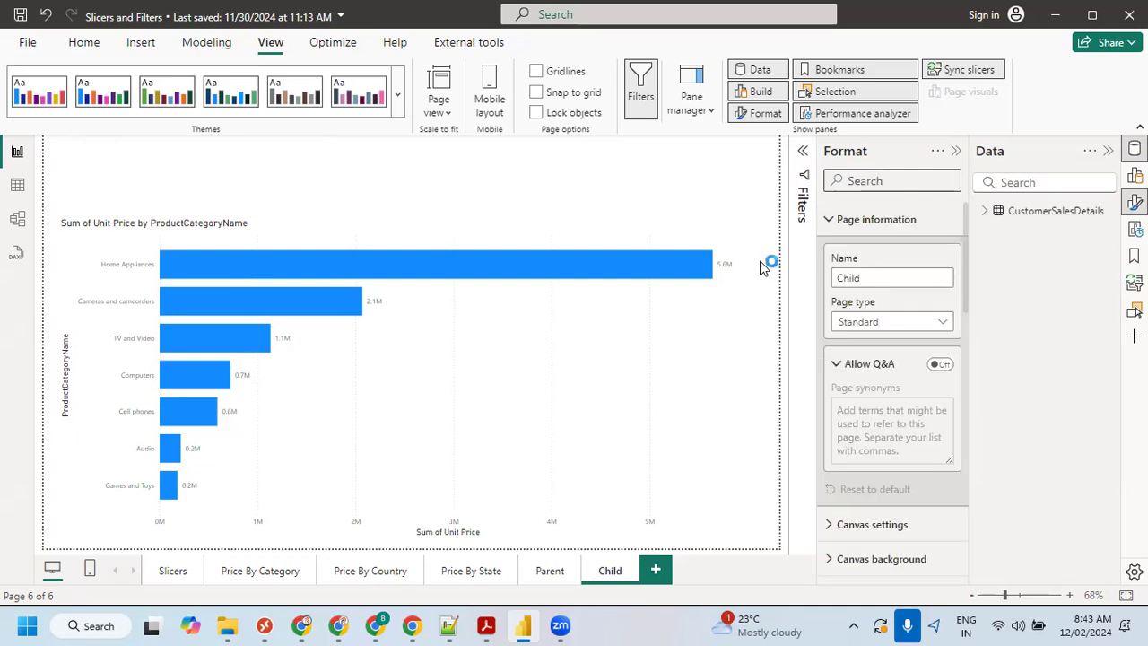
{"action": "left_click", "coordinate": [956, 152]}
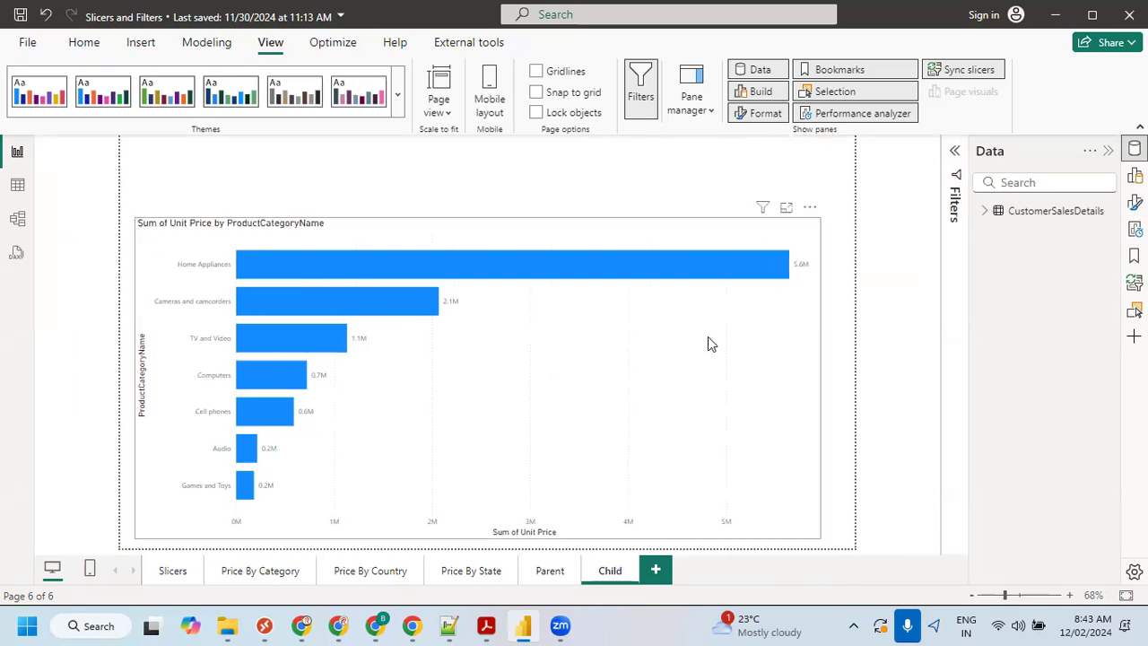
- Examine the filters applied to the product category chart, its page and all pages, and the fields assigned to the chart
{"action": "left_click", "coordinate": [707, 337]}
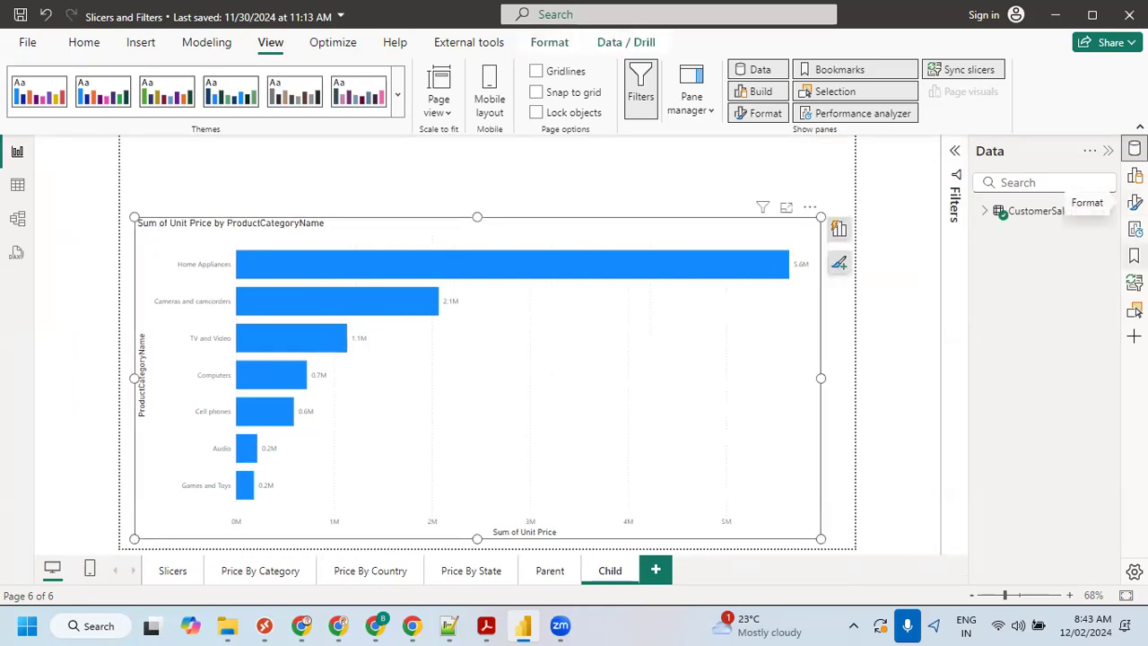
{"action": "left_click", "coordinate": [1133, 281]}
{"action": "left_click", "coordinate": [1133, 282]}
{"action": "left_click", "coordinate": [956, 184]}
{"action": "scroll", "coordinate": [923, 358], "scroll_direction": "down", "scroll_amount": 1}
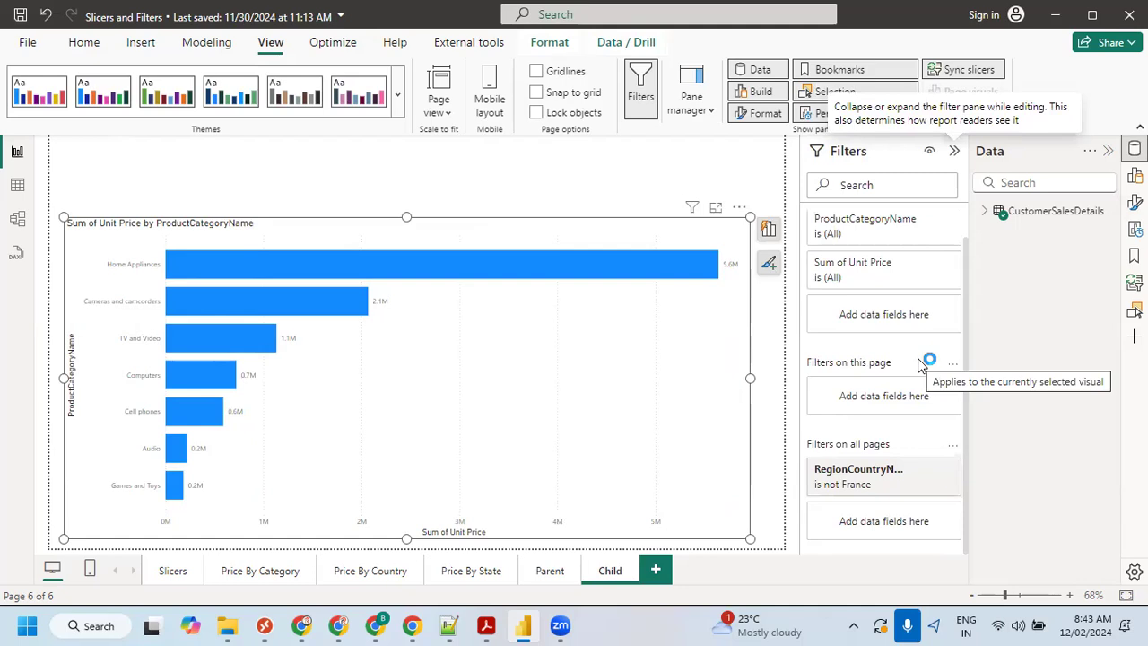
{"action": "scroll", "coordinate": [933, 350], "scroll_direction": "up", "scroll_amount": 1}
{"action": "left_click", "coordinate": [1134, 174]}
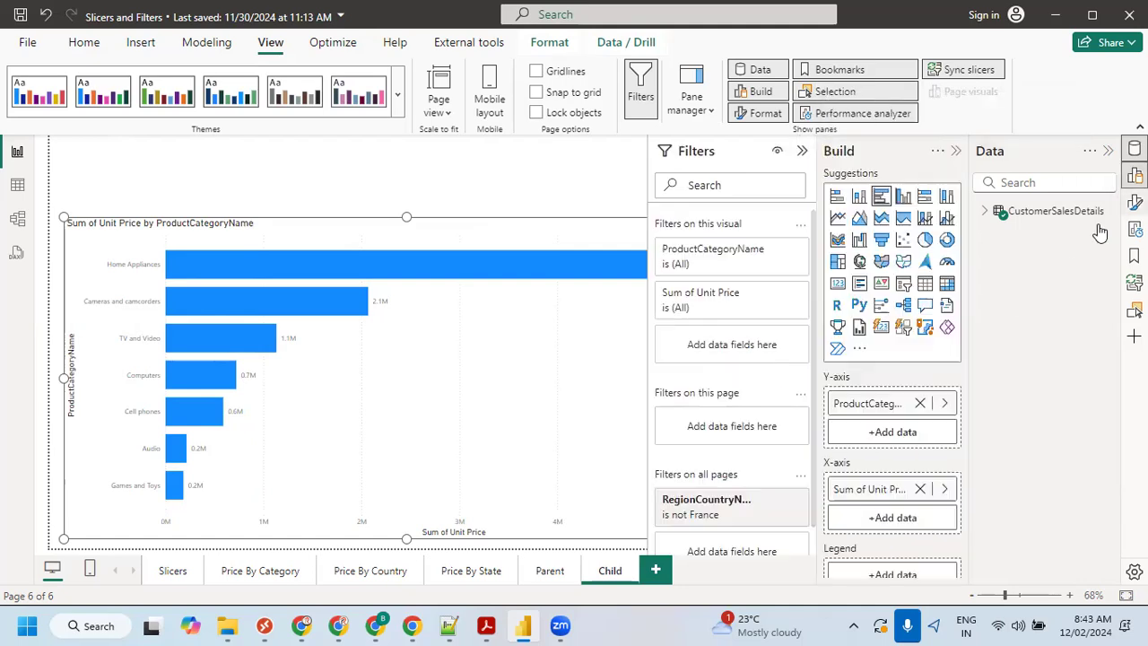
{"action": "scroll", "coordinate": [897, 427], "scroll_direction": "down", "scroll_amount": 3}
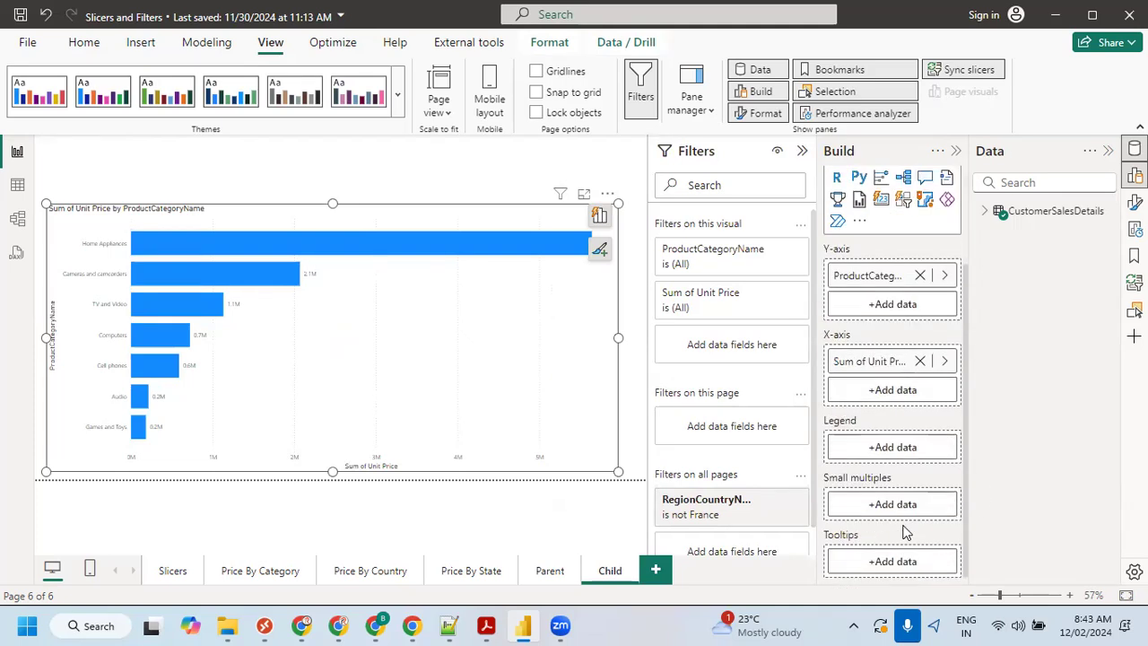
{"action": "left_click", "coordinate": [803, 152]}
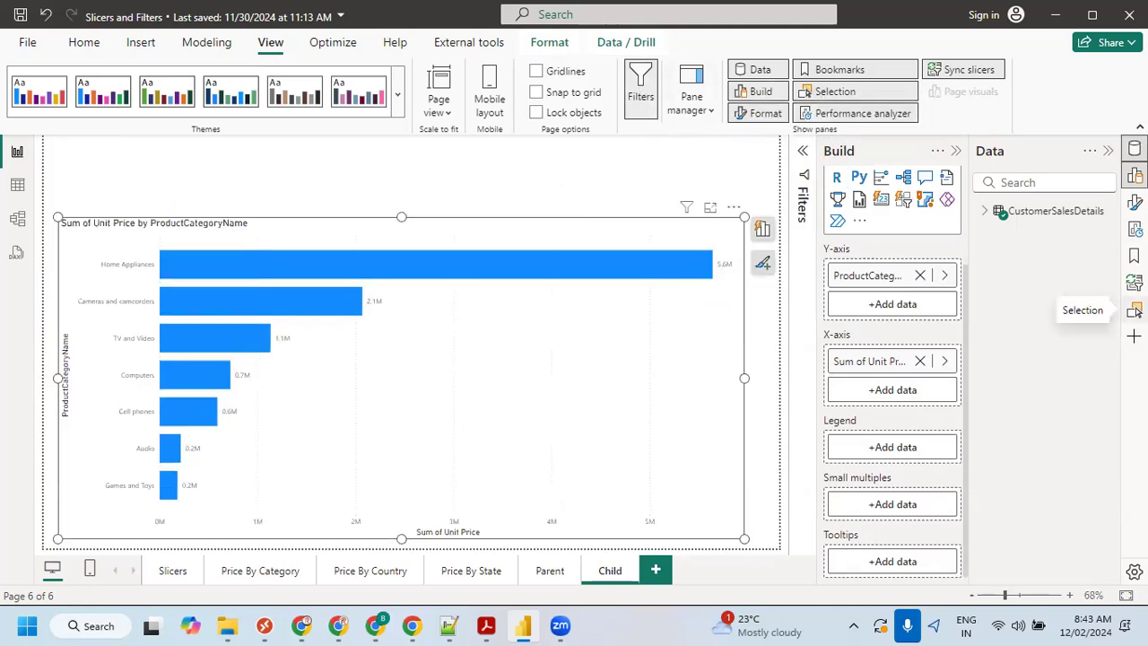
- Review which panes can be added or removed, close that list and deselect the product category chart
{"action": "left_click", "coordinate": [1133, 335]}
{"action": "scroll", "coordinate": [953, 417], "scroll_direction": "down", "scroll_amount": 3}
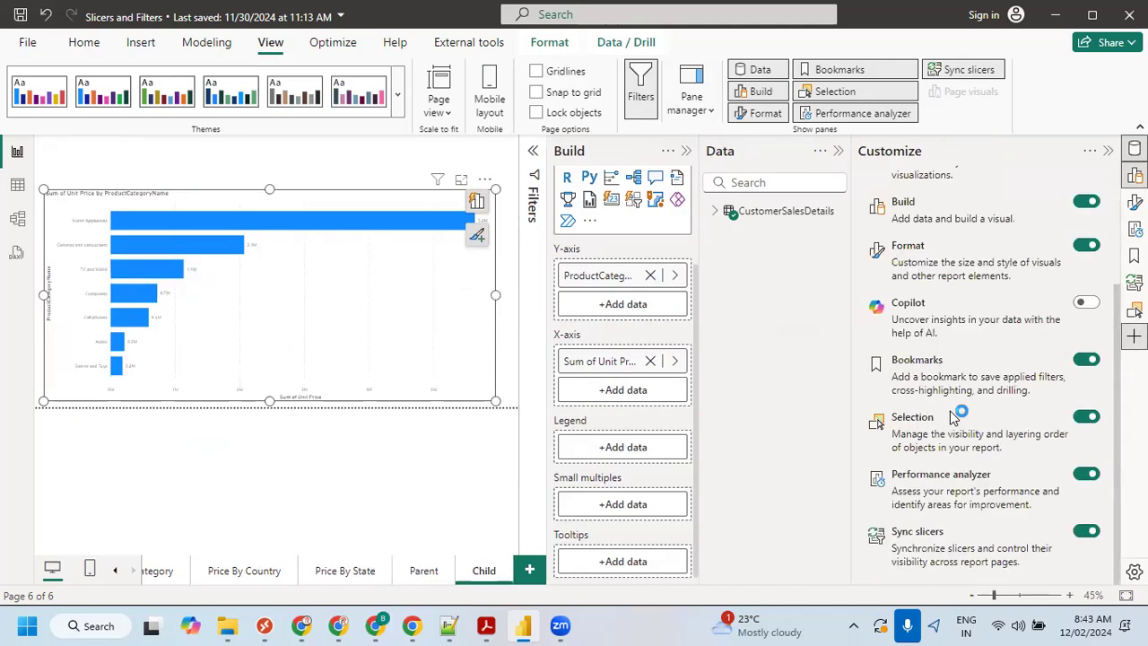
{"action": "scroll", "coordinate": [977, 394], "scroll_direction": "up", "scroll_amount": 3}
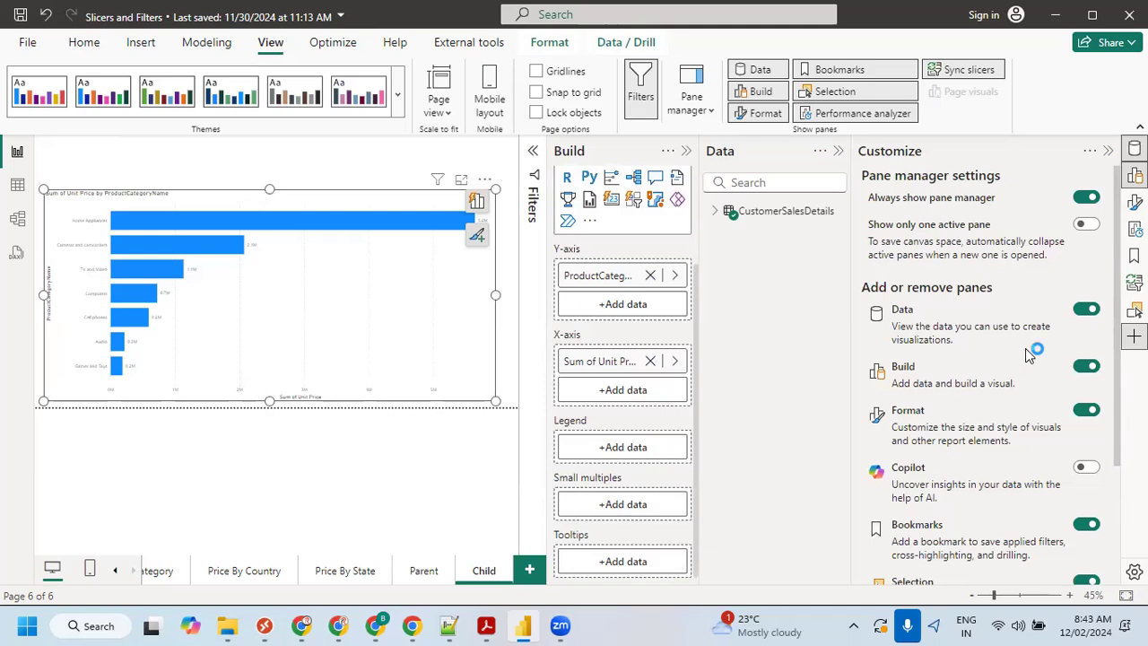
{"action": "left_click", "coordinate": [1134, 337]}
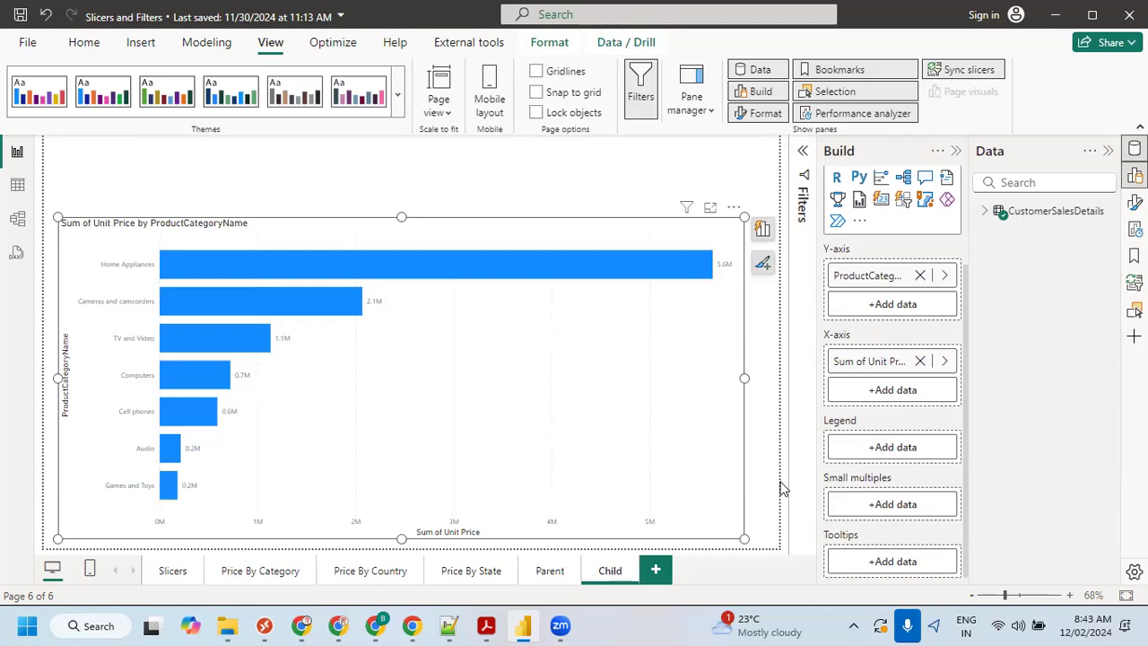
{"action": "left_click", "coordinate": [763, 469]}
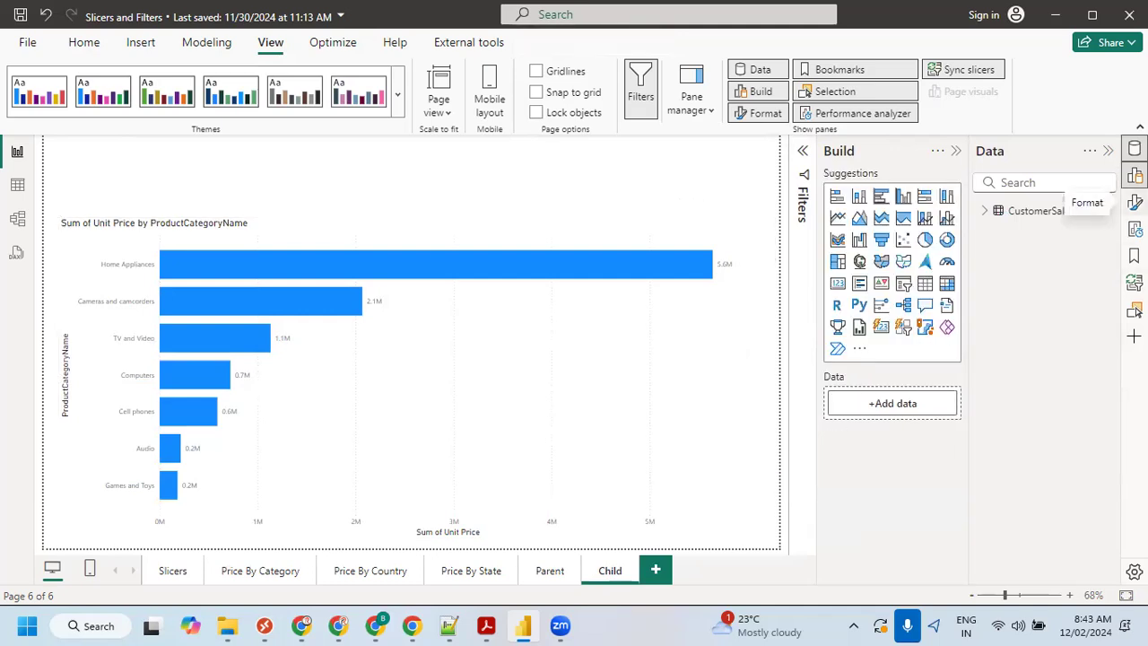
- Expand the CustomerSalesDetails fields, examine the options available for ProductCategoryName and review the Parent and Child pages
{"action": "left_click", "coordinate": [983, 210]}
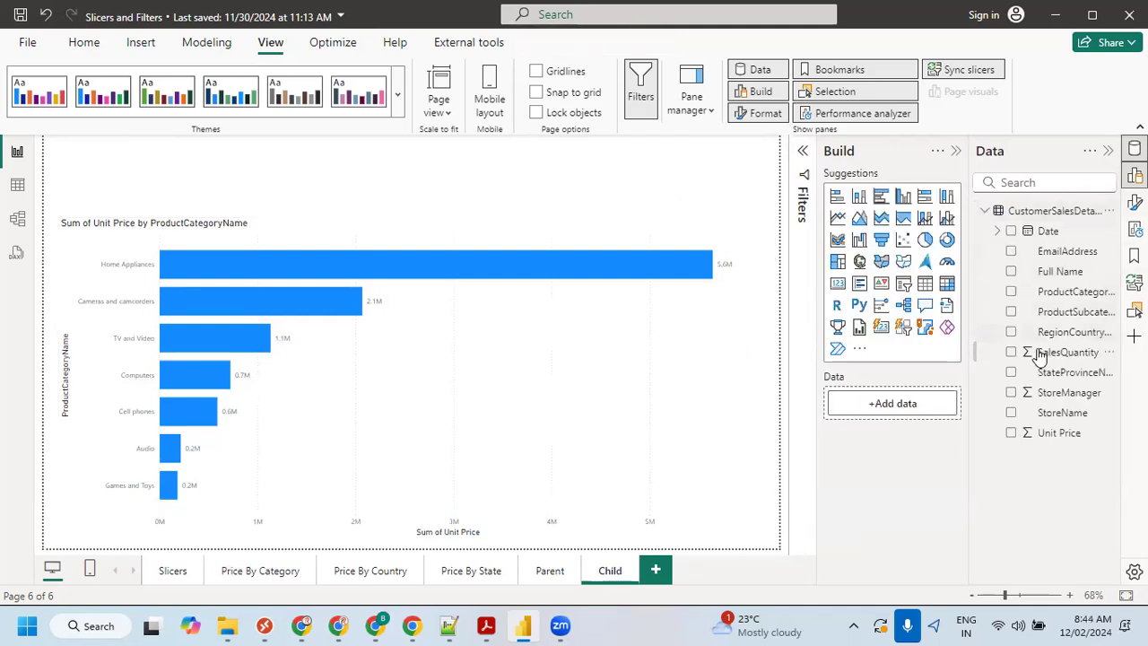
{"action": "right_click", "coordinate": [1058, 300]}
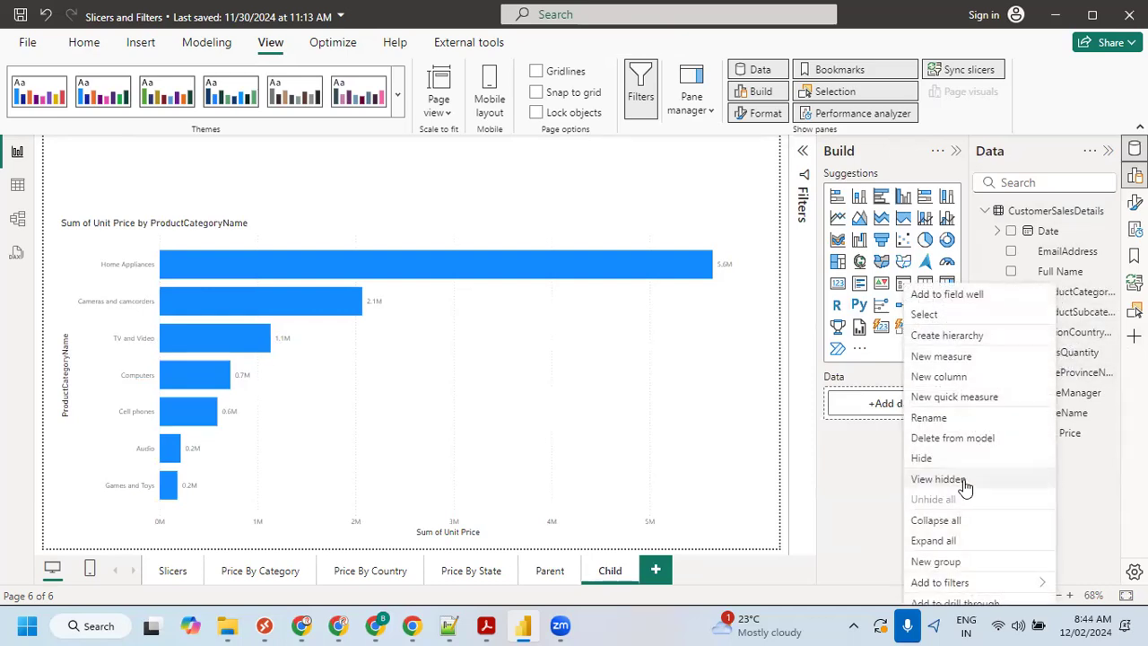
{"action": "mouse_move", "coordinate": [953, 582]}
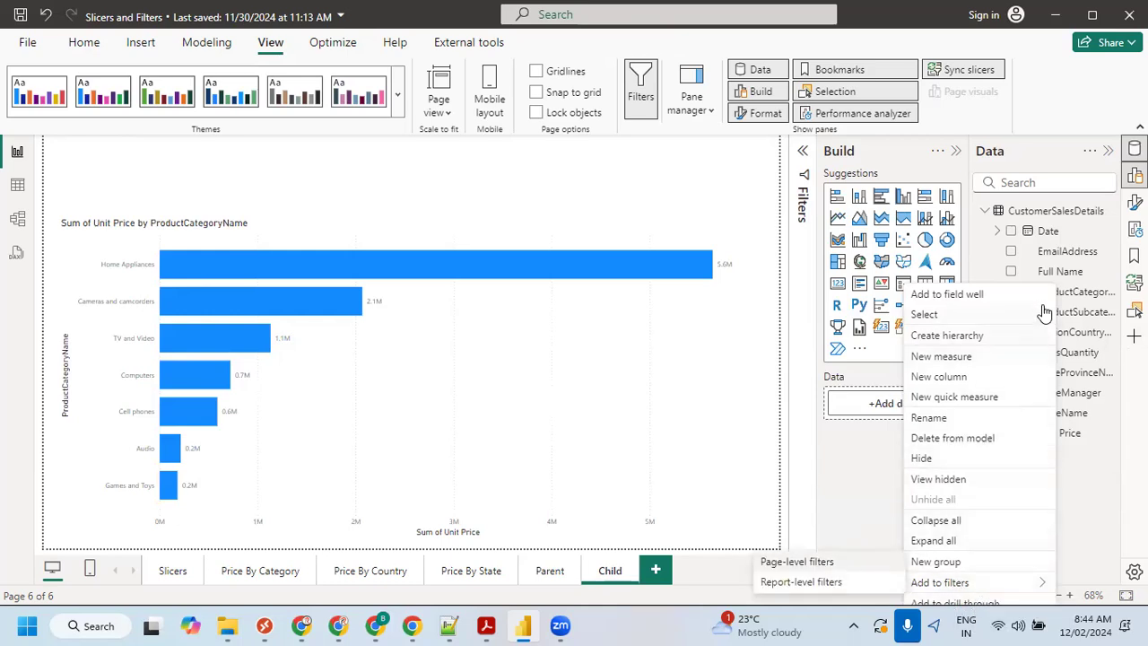
{"action": "left_click", "coordinate": [540, 572]}
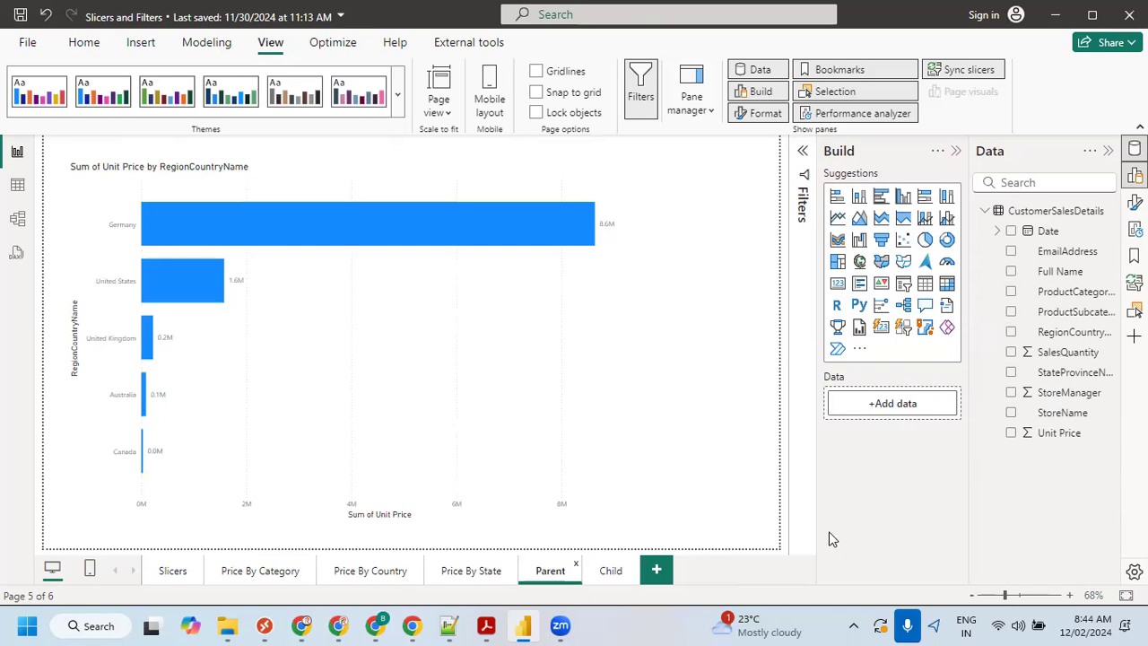
{"action": "left_click", "coordinate": [609, 572]}
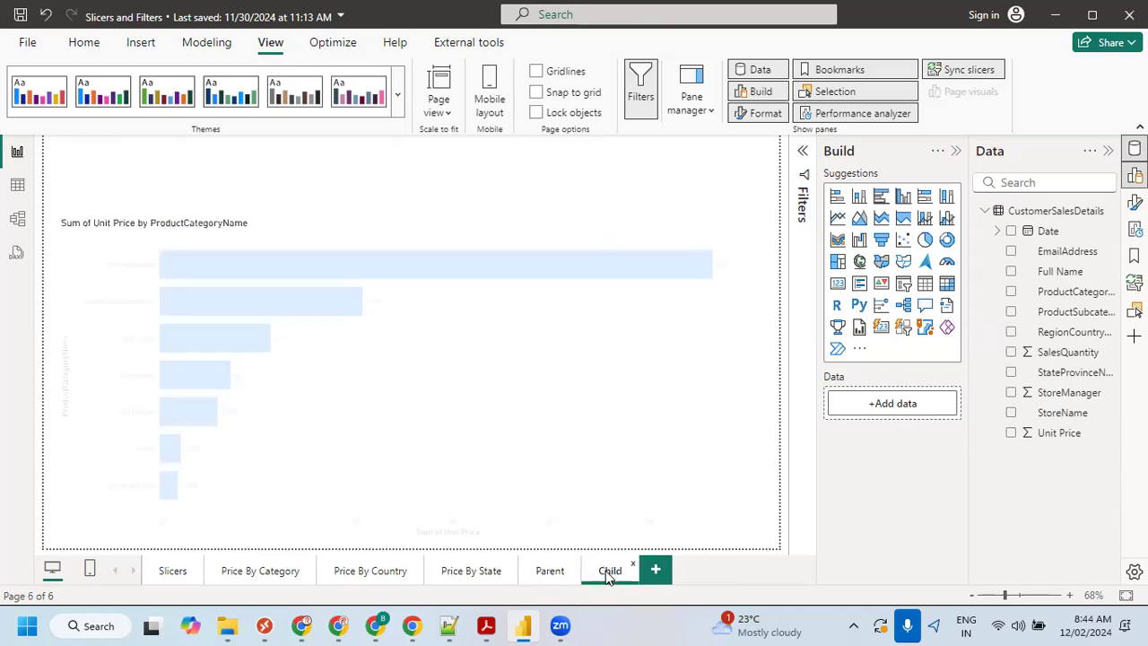
{"action": "left_click", "coordinate": [552, 572]}
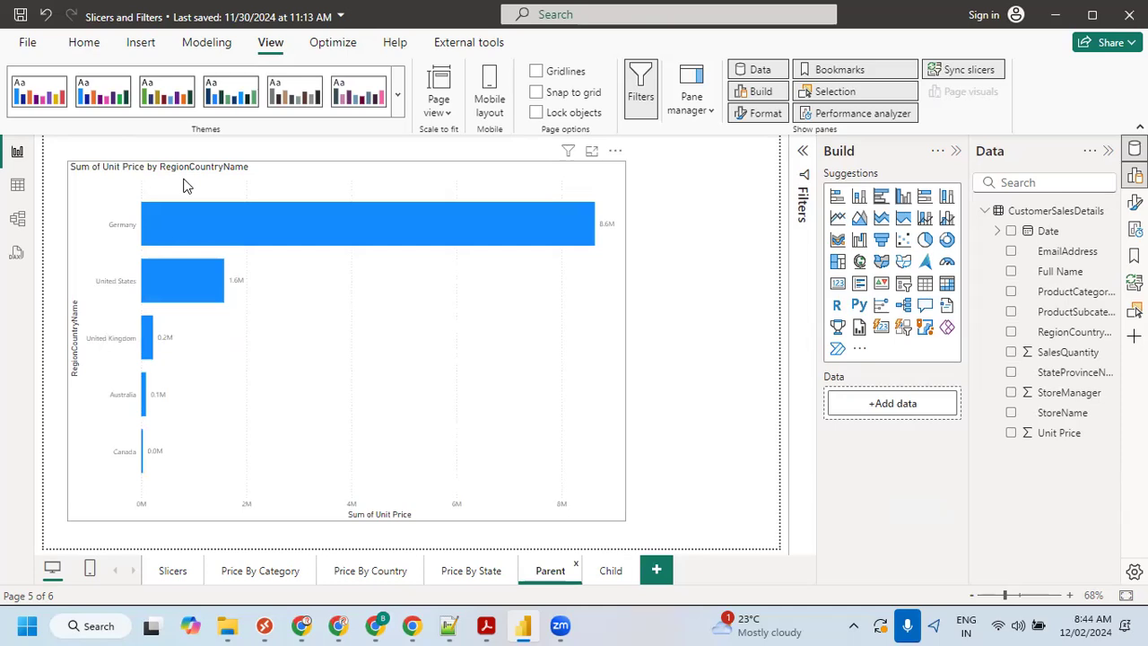
- Add the RegionCountryName field as a drill-through field on the Child page
{"action": "left_click", "coordinate": [609, 572]}
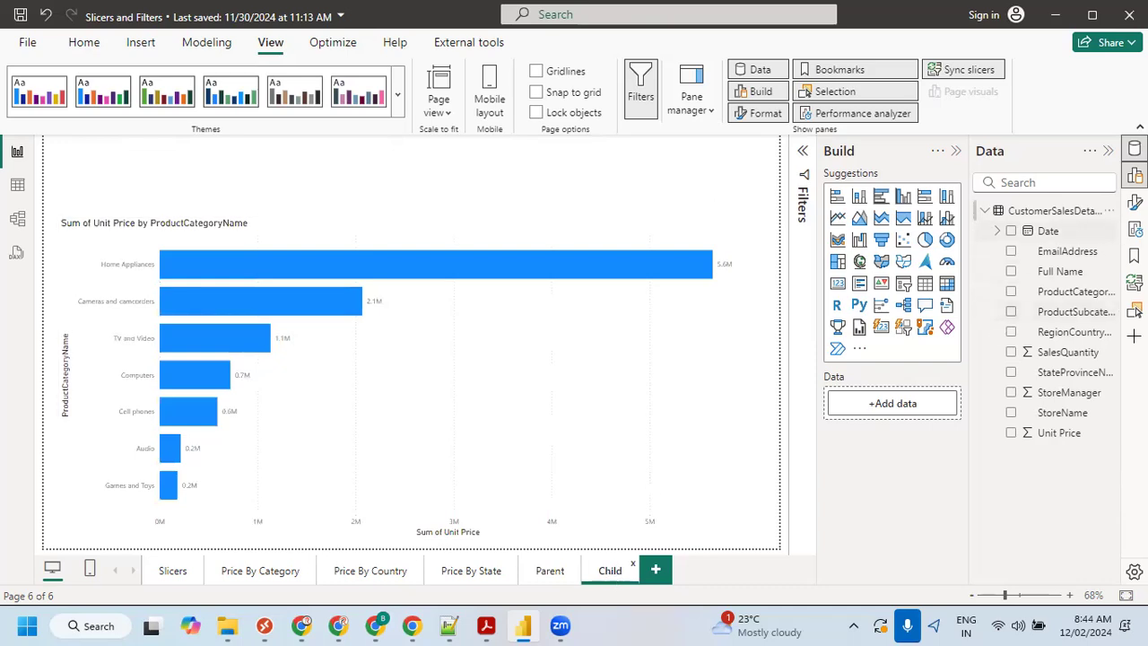
{"action": "right_click", "coordinate": [1069, 338]}
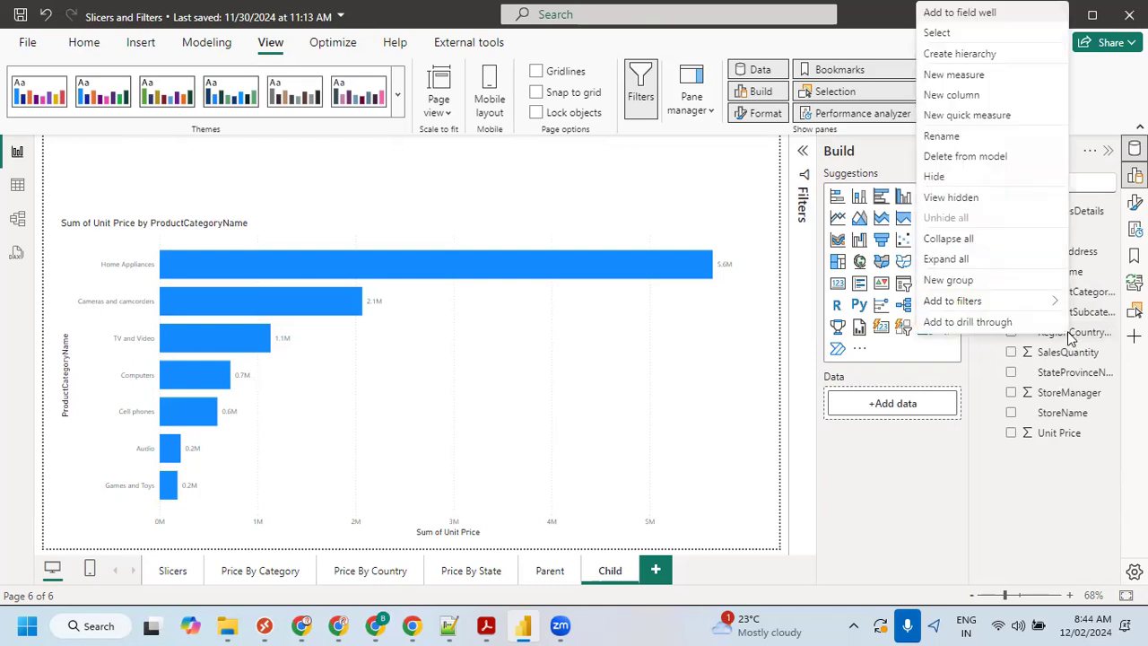
{"action": "left_click", "coordinate": [956, 325]}
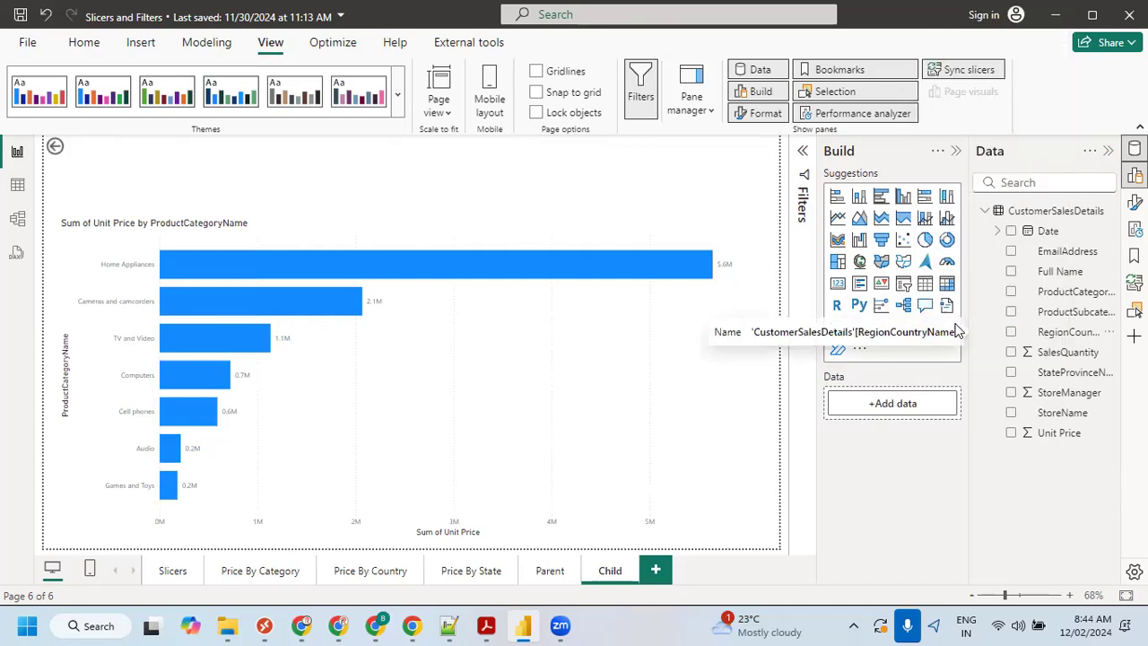
- Enlarge the Child page's back button and position it in the empty space above the product category chart
{"action": "left_click", "coordinate": [90, 158]}
{"action": "left_click_drag", "start_coordinate": [128, 169], "coordinate": [123, 188]}
{"action": "left_click", "coordinate": [196, 169]}
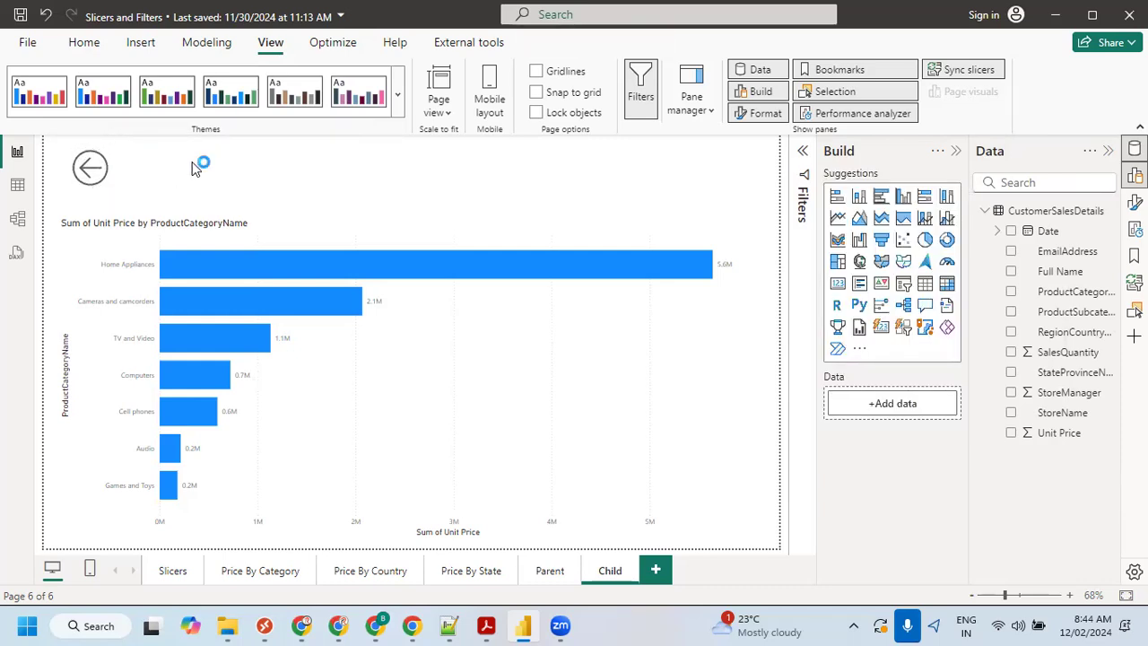
- Go back to the Parent page and drill through from the Germany bar to Child, examining the filtered product category chart
{"action": "left_click", "coordinate": [92, 169], "text": "ctrl"}
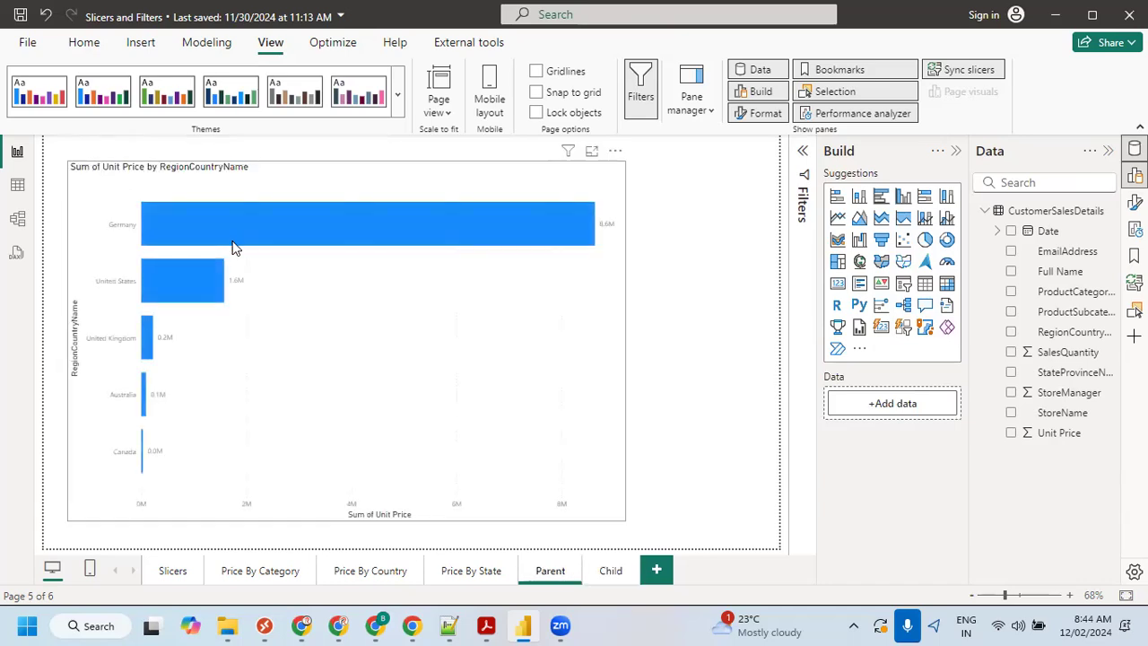
{"action": "mouse_move", "coordinate": [205, 232]}
{"action": "mouse_move", "coordinate": [381, 231]}
{"action": "mouse_move", "coordinate": [301, 308]}
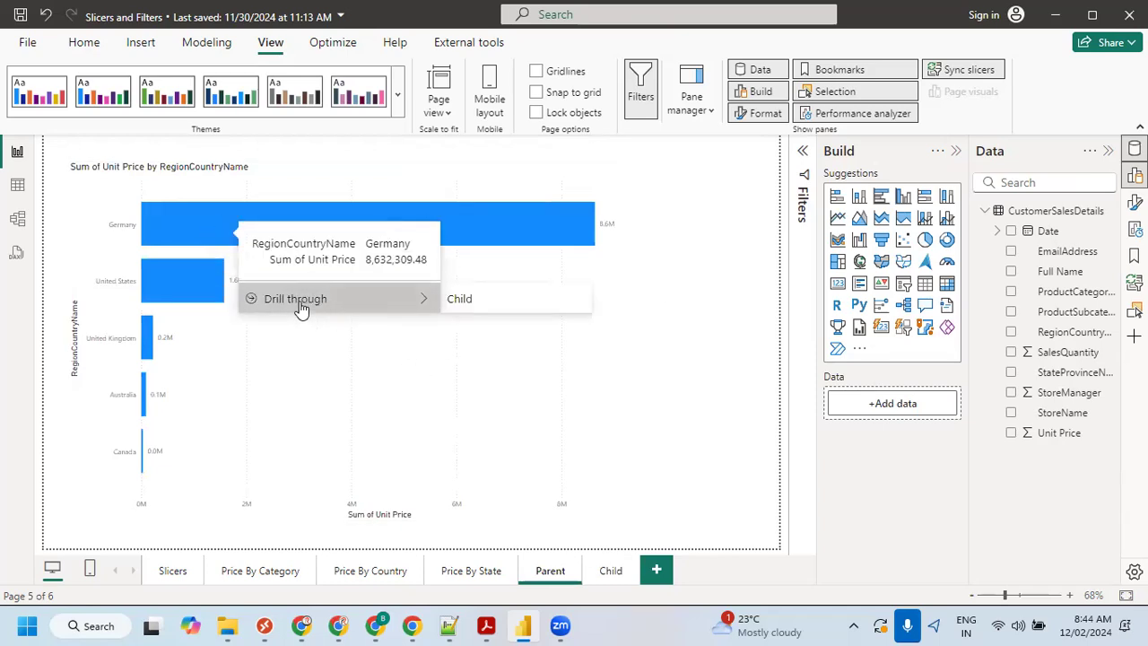
{"action": "left_click", "coordinate": [502, 302]}
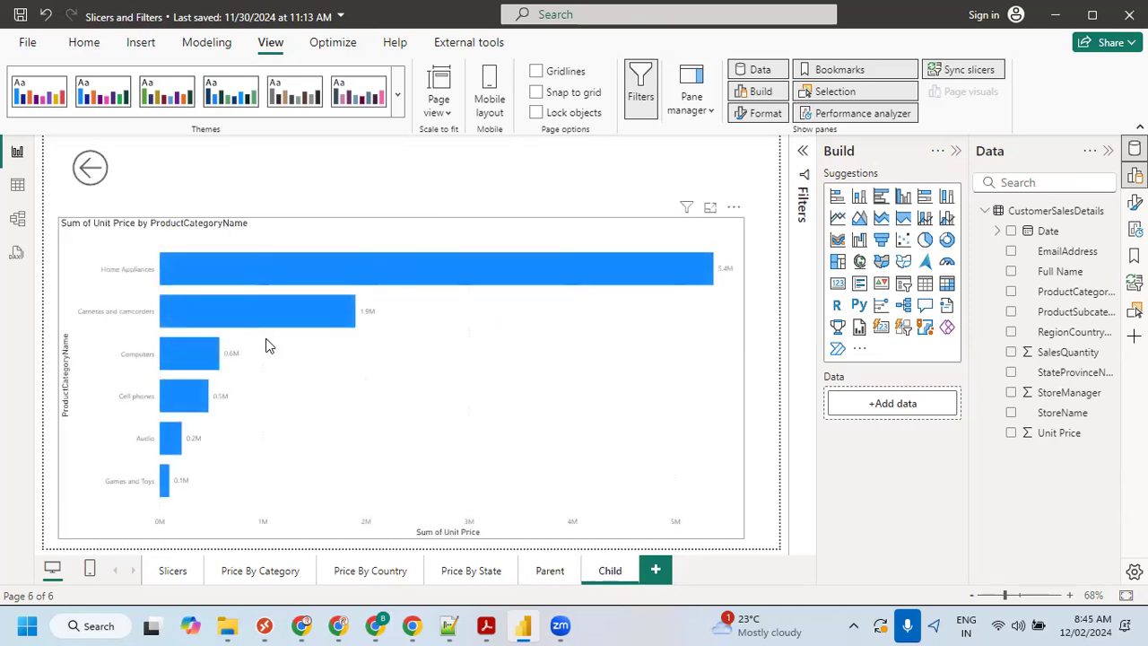
{"action": "mouse_move", "coordinate": [688, 209]}
- Test drill-through from Parent's United States bar to Child, check the filters affecting the chart and return to Parent
{"action": "left_click", "coordinate": [87, 172], "text": "ctrl"}
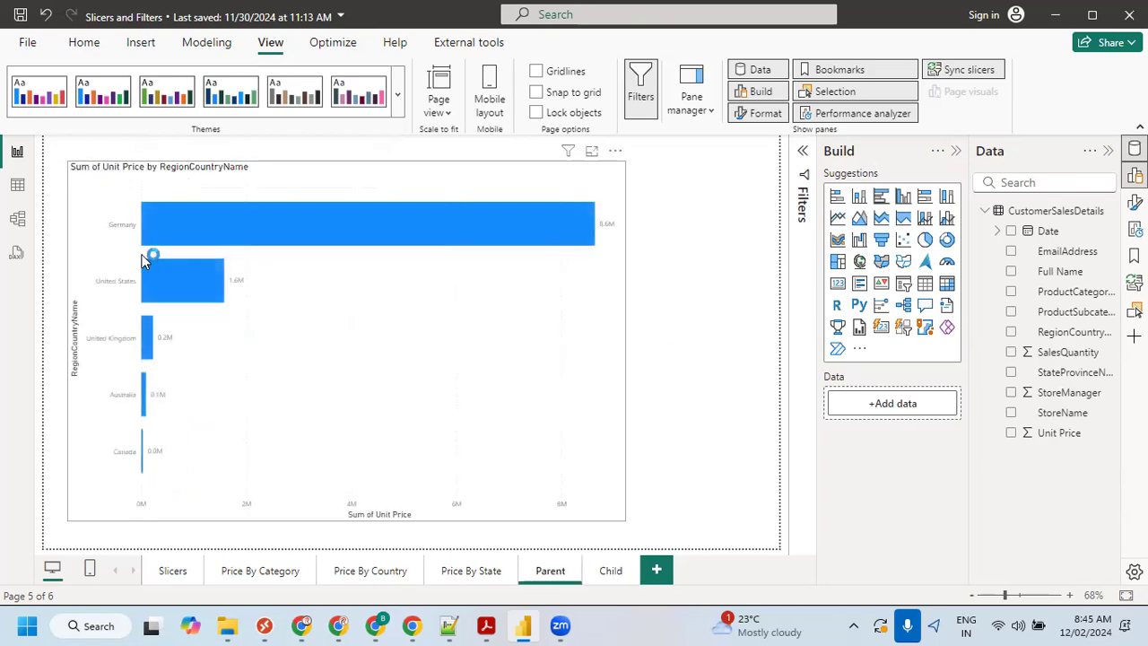
{"action": "right_click", "coordinate": [182, 281]}
{"action": "mouse_move", "coordinate": [244, 410]}
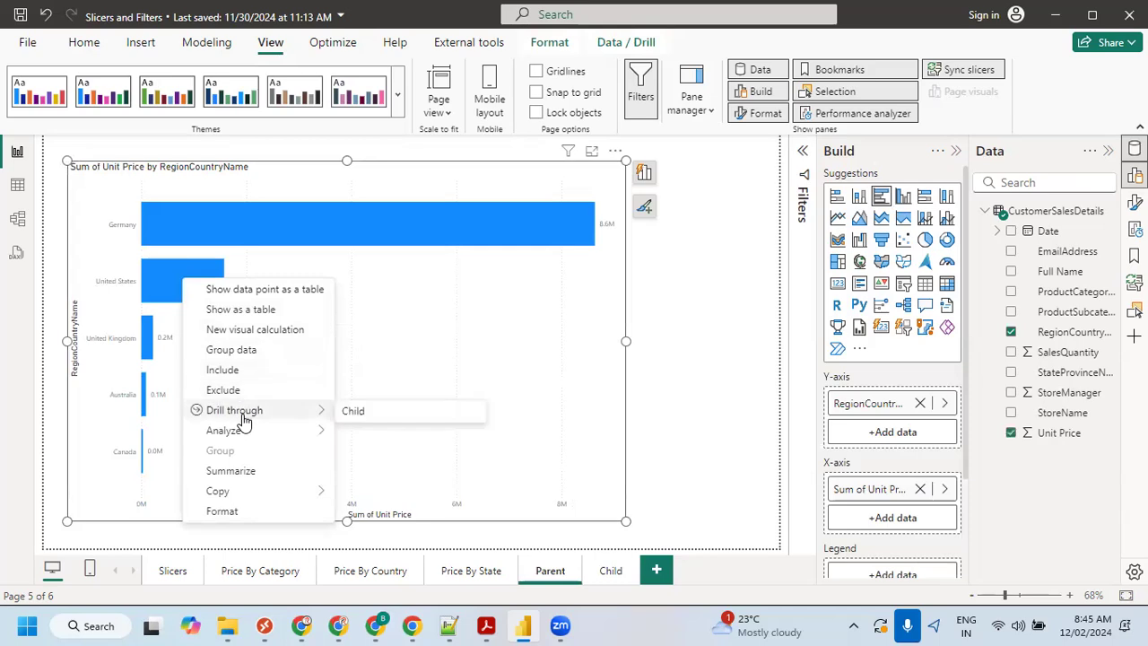
{"action": "left_click", "coordinate": [373, 413]}
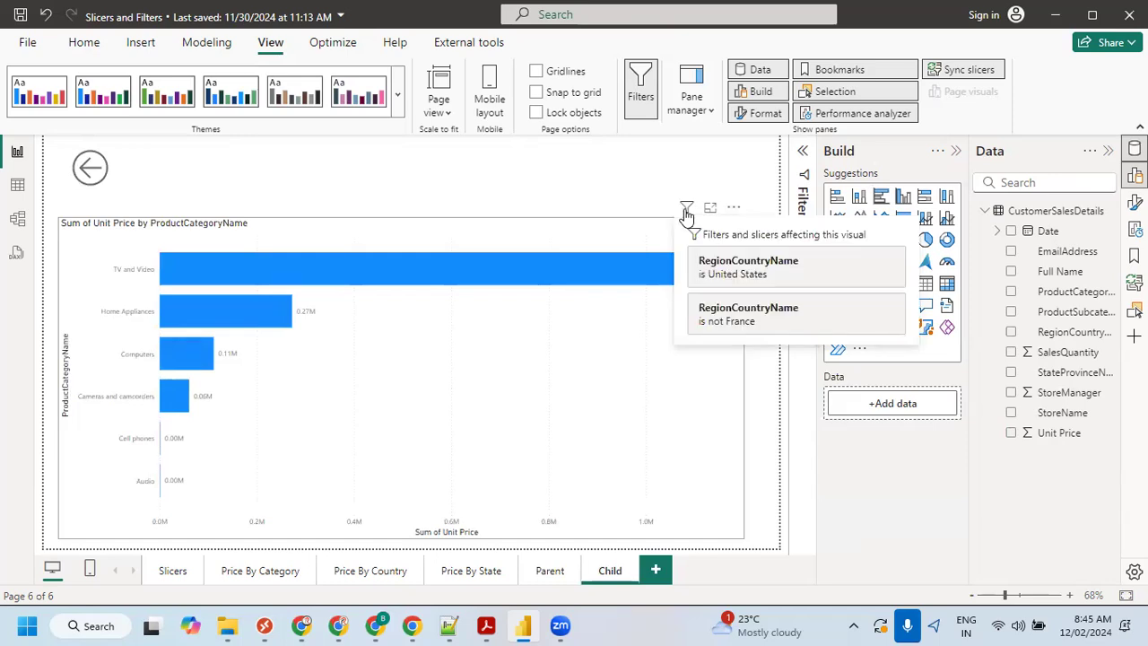
{"action": "left_click", "coordinate": [82, 176], "text": "ctrl"}
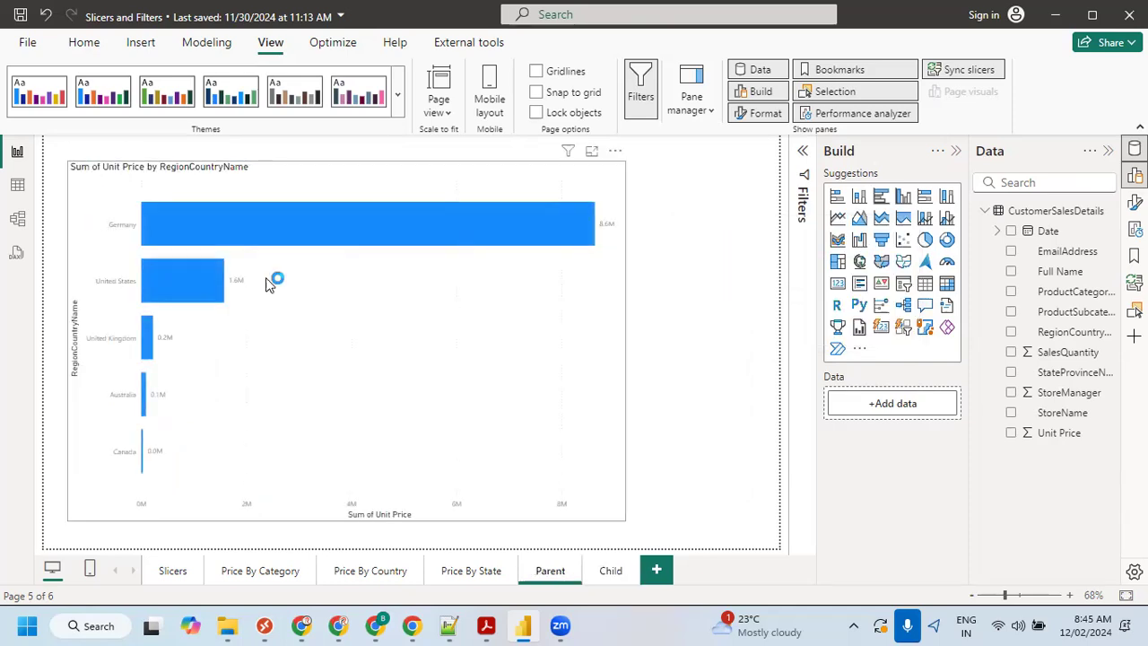
- Hide the Child page in the report
{"action": "left_click", "coordinate": [608, 574]}
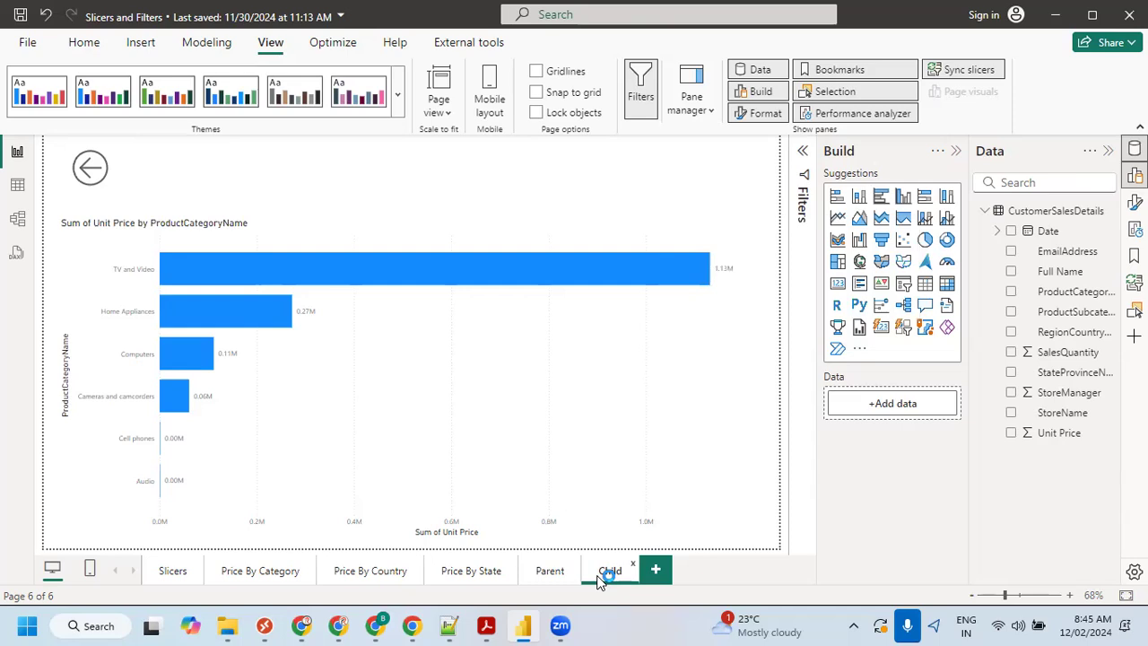
{"action": "right_click", "coordinate": [600, 578]}
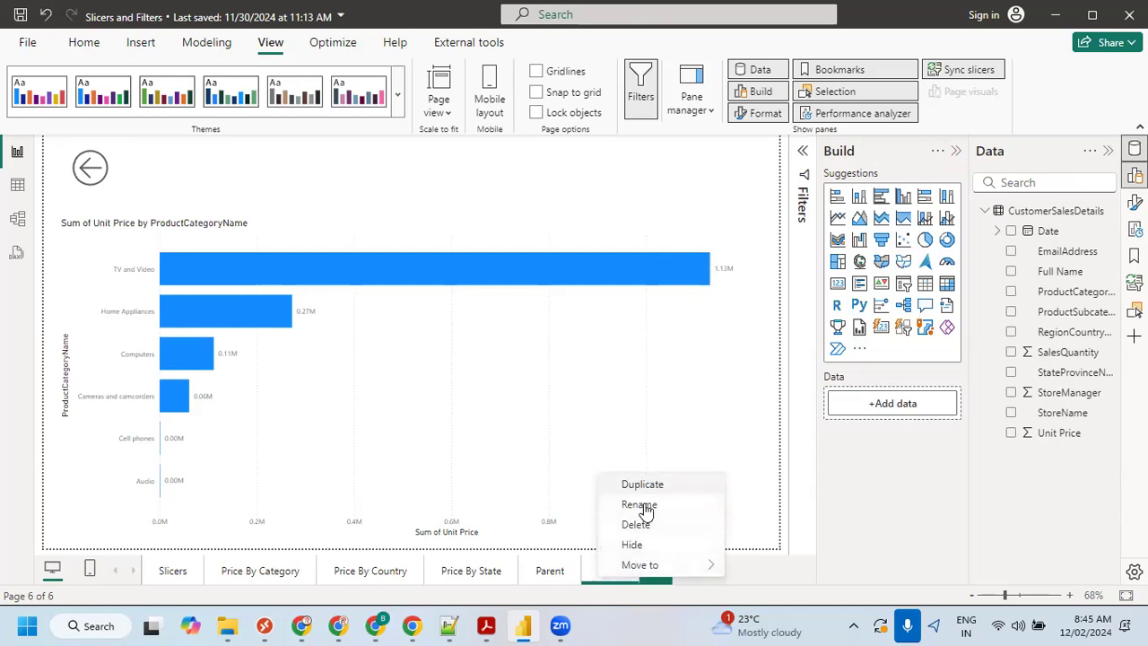
{"action": "left_click", "coordinate": [642, 547]}
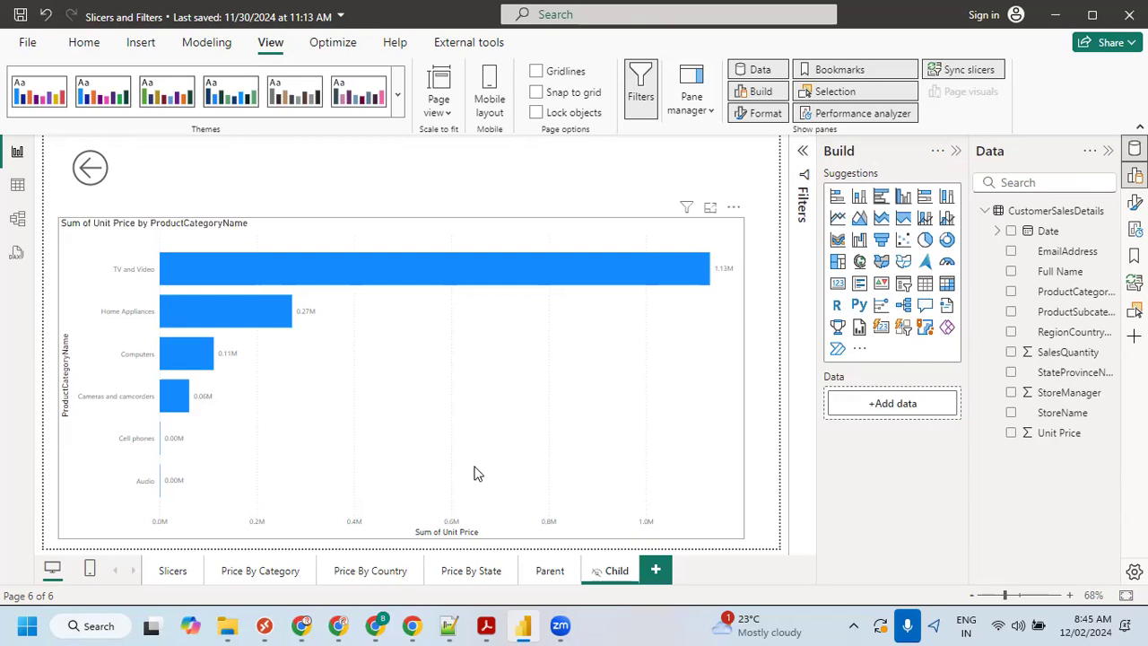
- Switch to Notepad++ and add the lines "Drill-Through: It is used to apply a filter from one page to other page." and "It is used to get"
{"action": "left_click", "coordinate": [448, 628]}
{"action": "key", "text": "Return"}
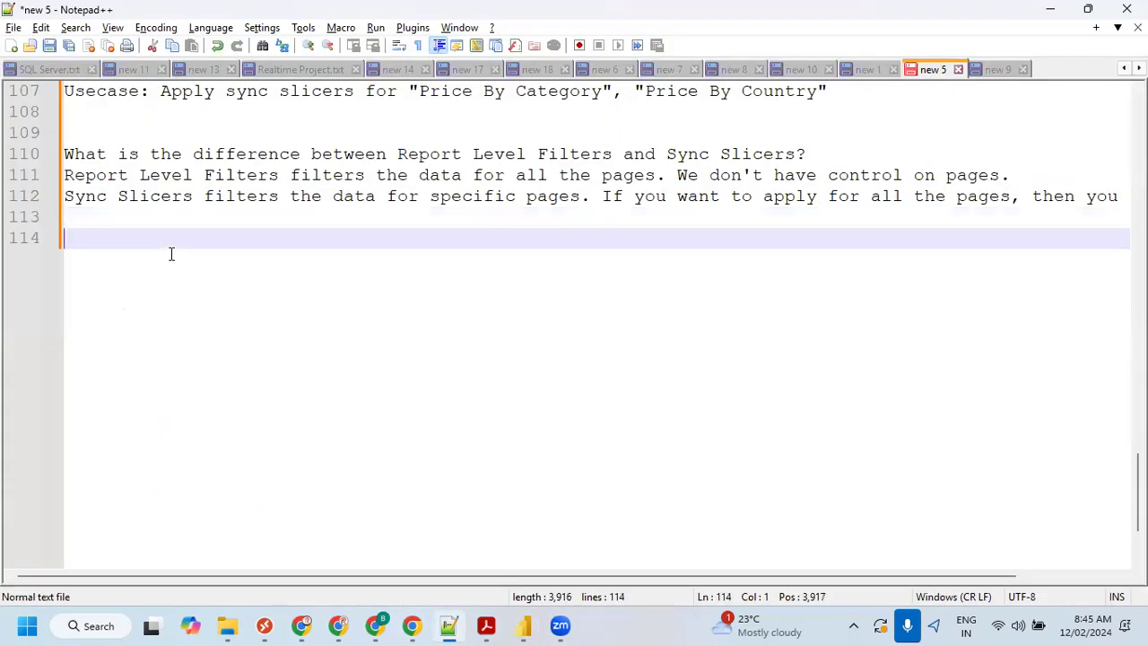
{"action": "type", "text": "Drill"}
{"action": "key", "text": "Return"}
{"action": "type", "text": ": It is use"}
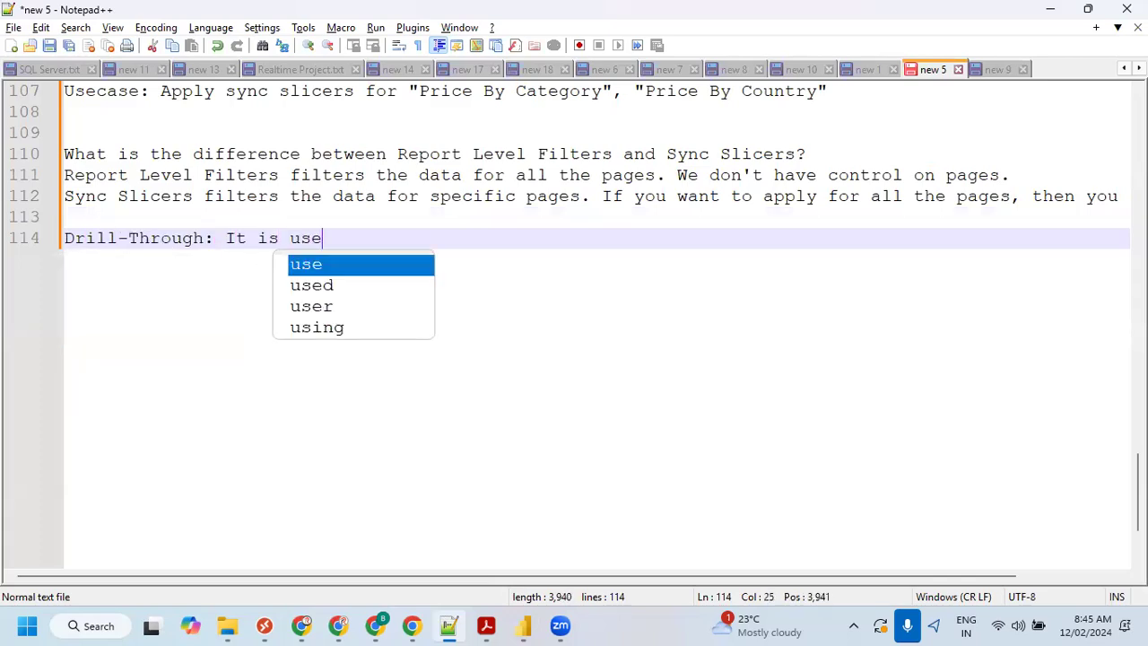
{"action": "type", "text": "d to appl"}
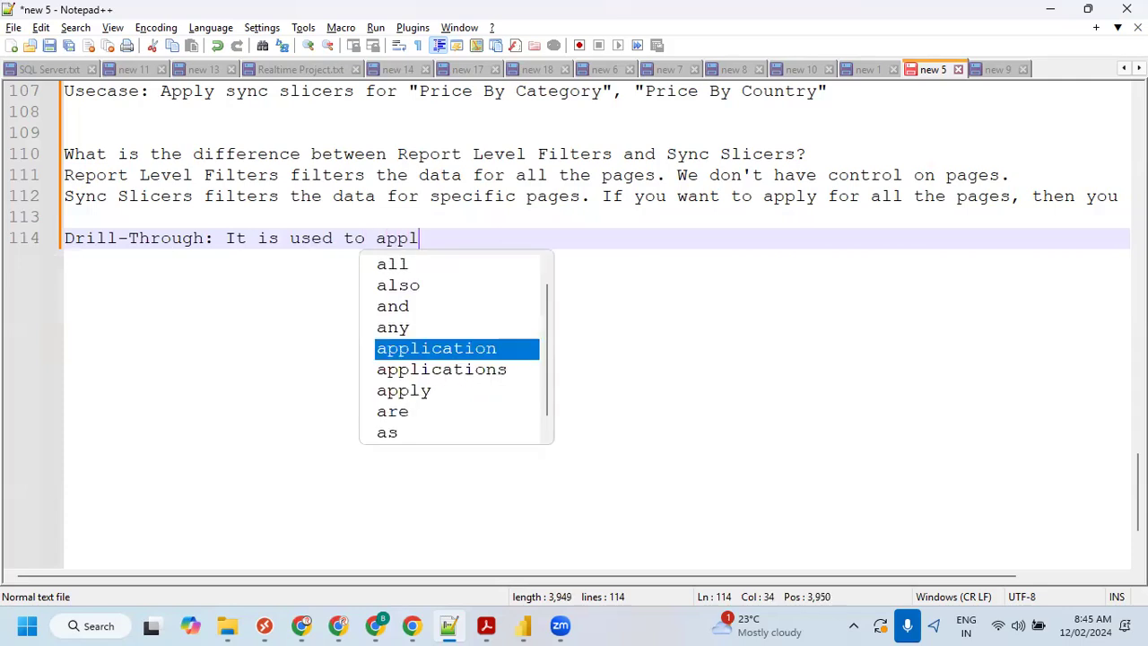
{"action": "type", "text": "y a fi"}
{"action": "key", "text": "BackSpace"}
{"action": "type", "text": "filter by"}
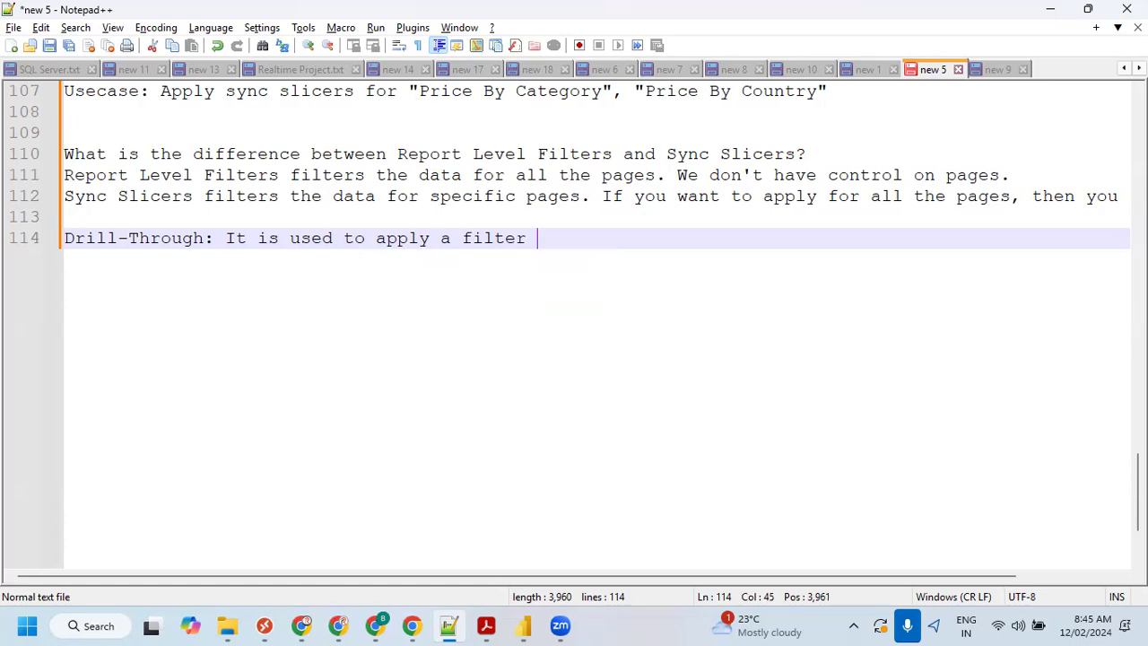
{"action": "key", "text": "BackSpace"}
{"action": "key", "text": "BackSpace"}
{"action": "type", "text": "from one pa"}
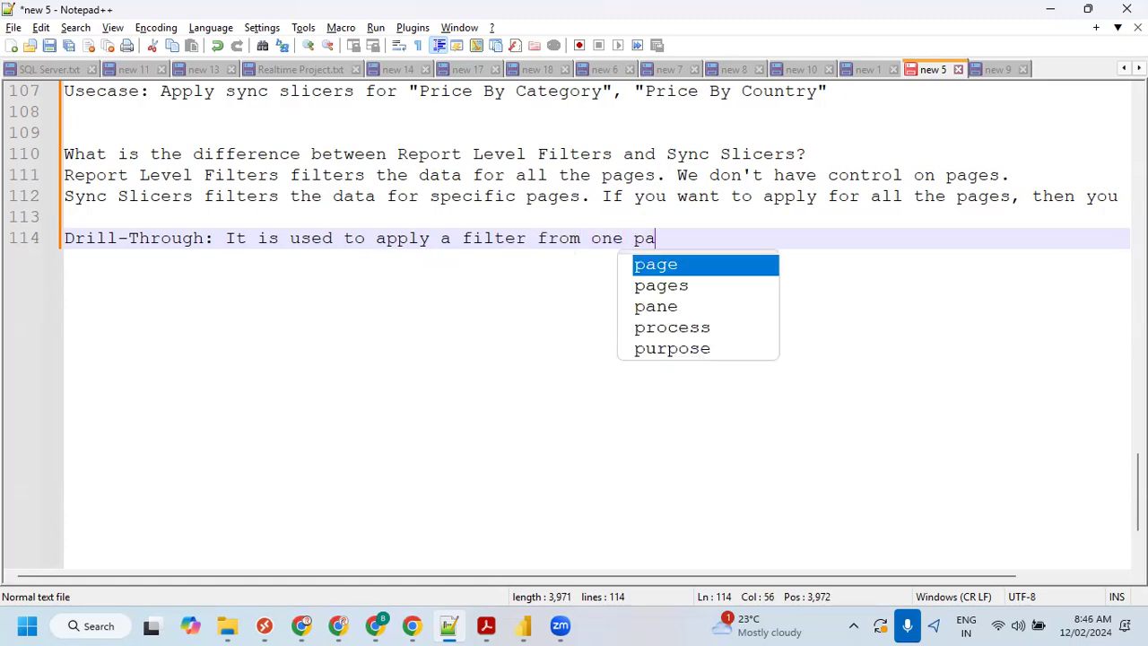
{"action": "type", "text": "ge to other page."}
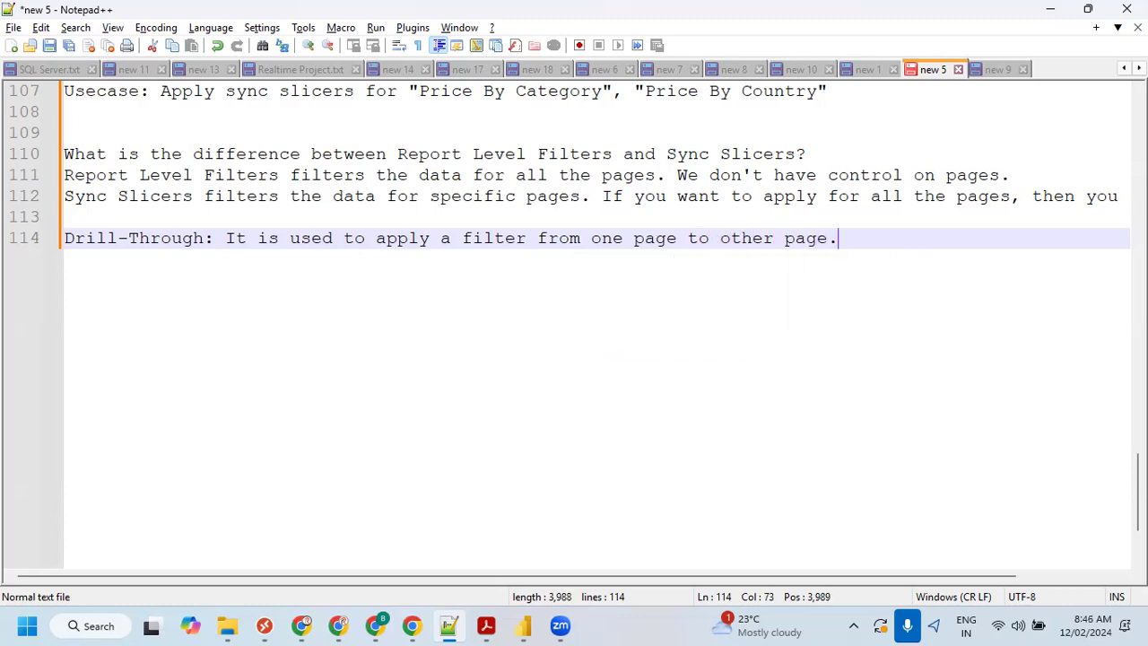
{"action": "key", "text": "Return"}
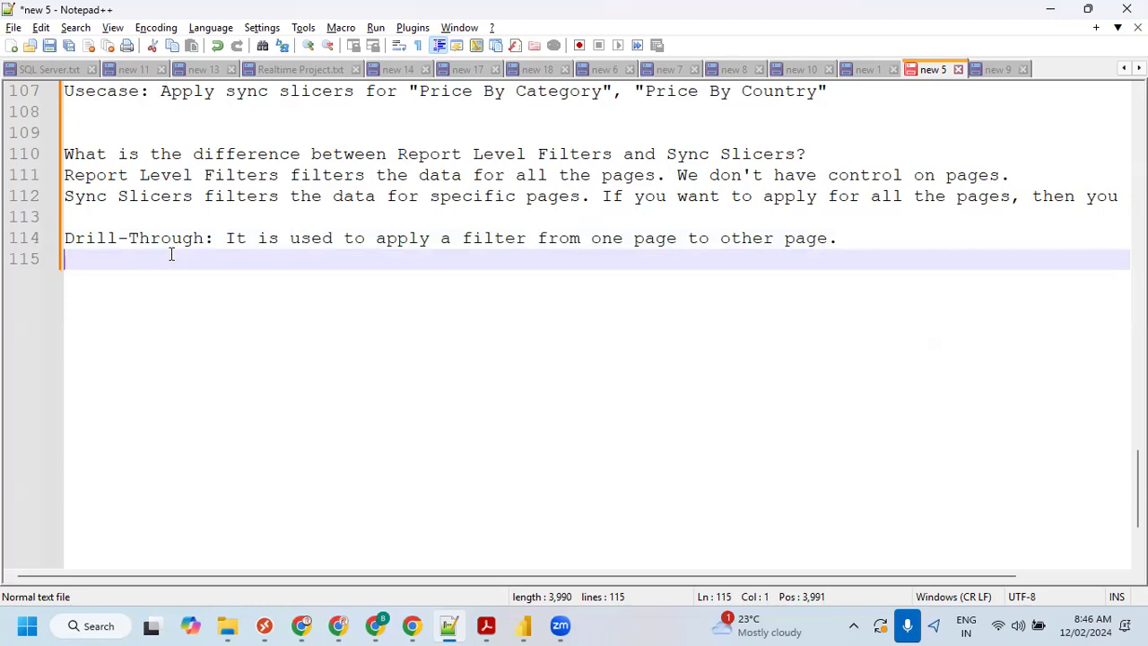
{"action": "type", "text": "It i sused to get "}
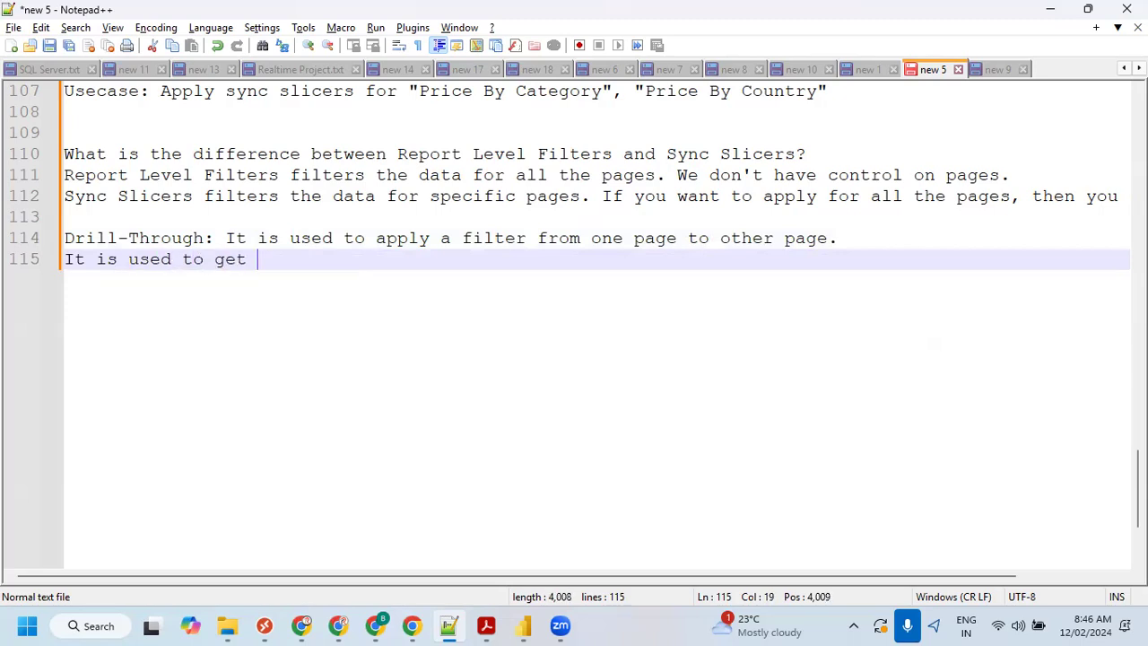
{"action": "type", "text": "m"}
{"action": "type", "text": "ore details from "}
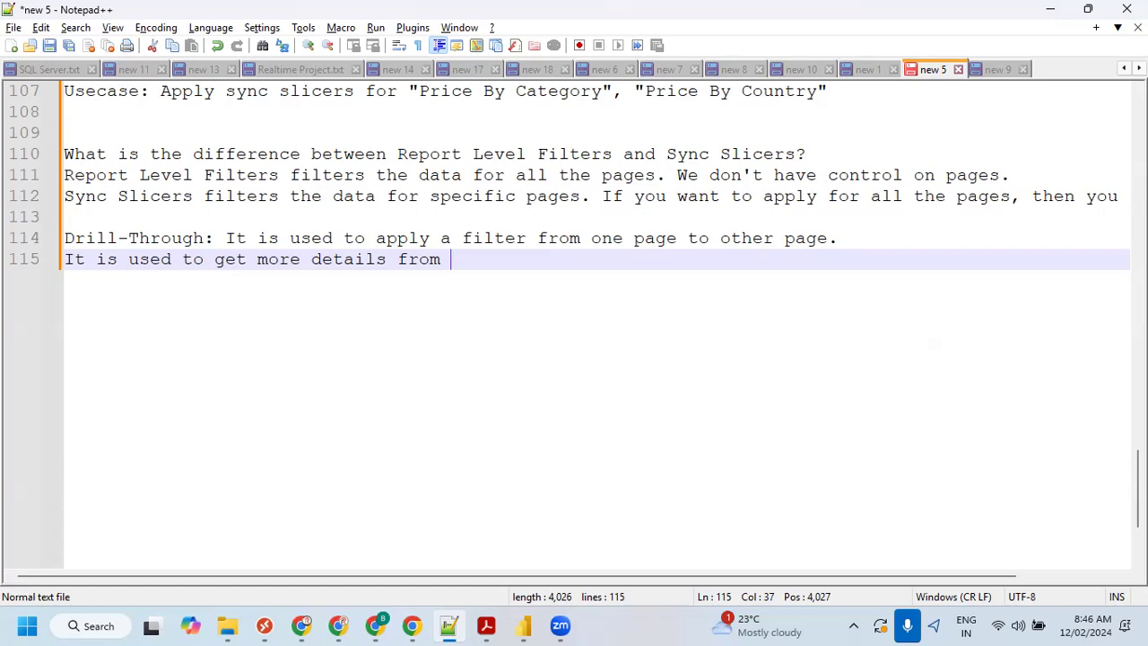
{"action": "type", "text": "f"}
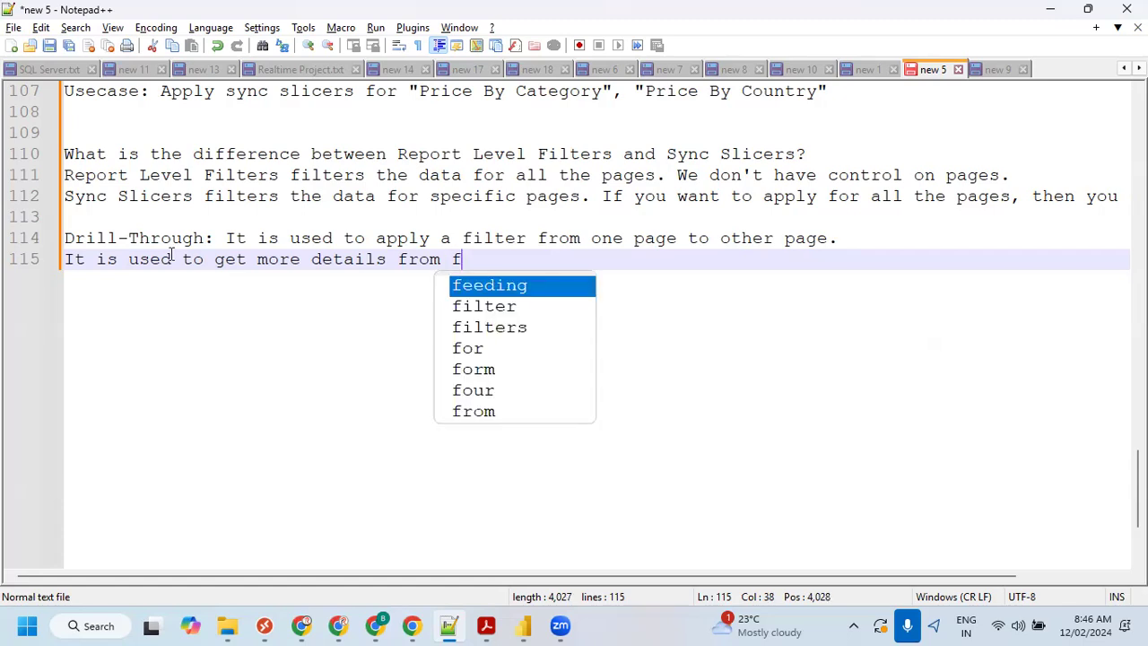
{"action": "key", "text": "BackSpace"}
{"action": "key", "text": "BackSpace"}
{"action": "key", "text": "BackSpace"}
{"action": "key", "text": "BackSpace"}
{"action": "key", "text": "BackSpace"}
{"action": "key", "text": "BackSpace"}
{"action": "key", "text": "BackSpace"}
{"action": "key", "text": "BackSpace"}
{"action": "key", "text": "BackSpace"}
{"action": "key", "text": "BackSpace"}
{"action": "key", "text": "BackSpace"}
{"action": "key", "text": "BackSpace"}
{"action": "key", "text": "BackSpace"}
{"action": "key", "text": "BackSpace"}
{"action": "key", "text": "BackSpace"}
{"action": "key", "text": "BackSpace"}
{"action": "key", "text": "BackSpace"}
{"action": "key", "text": "BackSpace"}
{"action": "key", "text": "BackSpace"}
{"action": "key", "text": "BackSpace"}
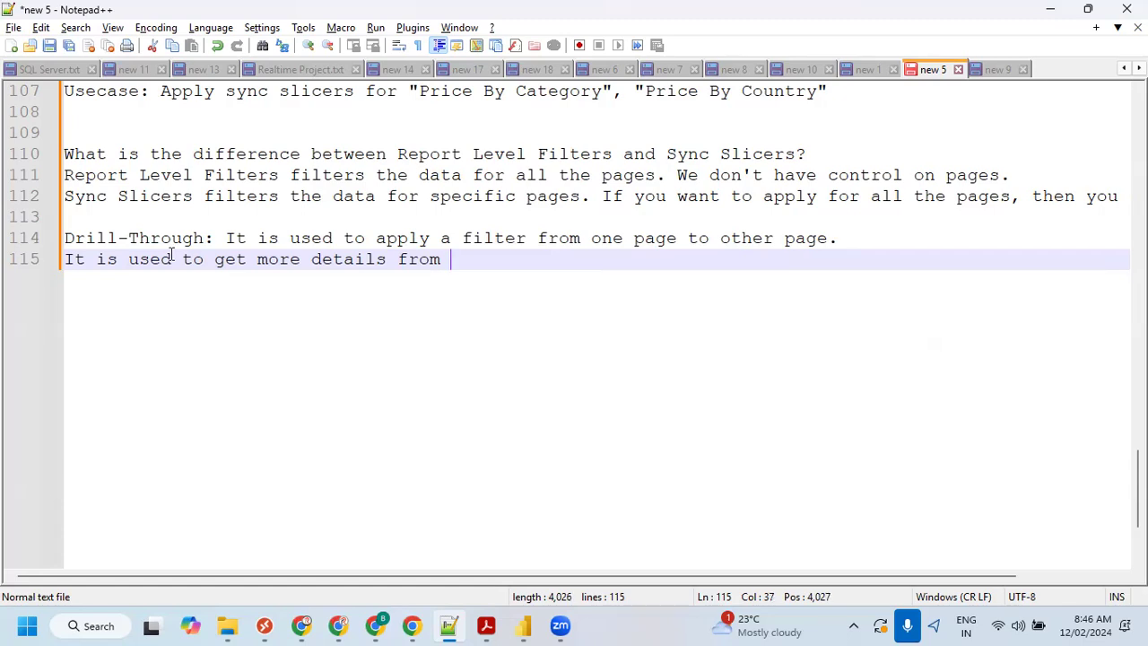
{"action": "type", "text": "et "}
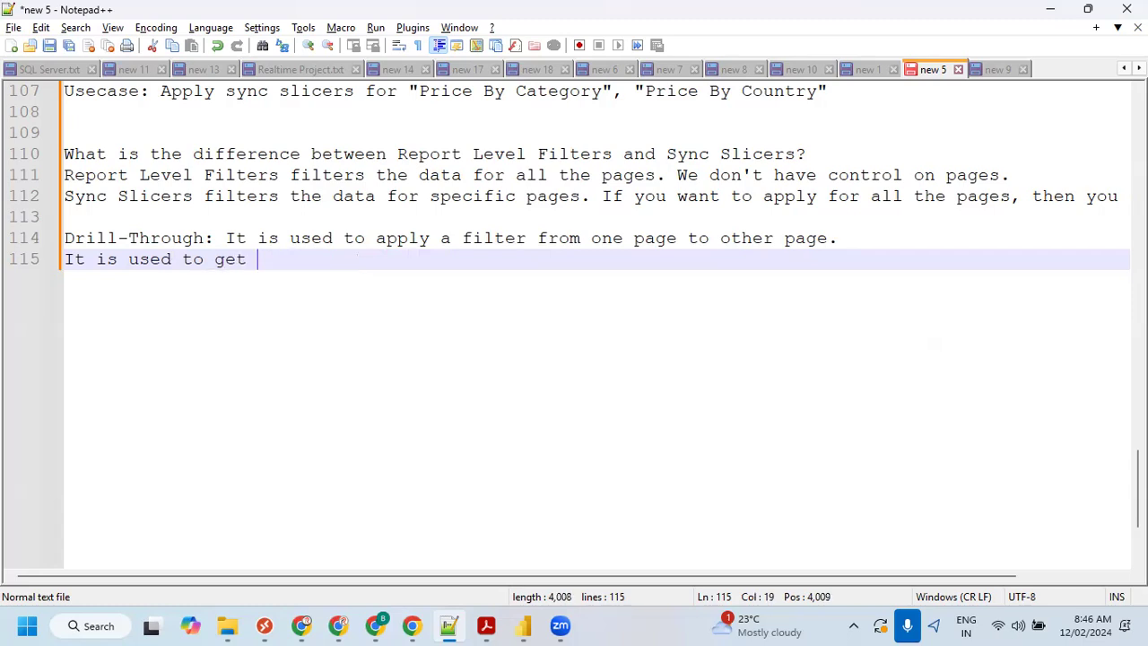
- Complete the unfinished line with "leaf level details from higher level details." and start a new line
{"action": "type", "text": "leaf level"}
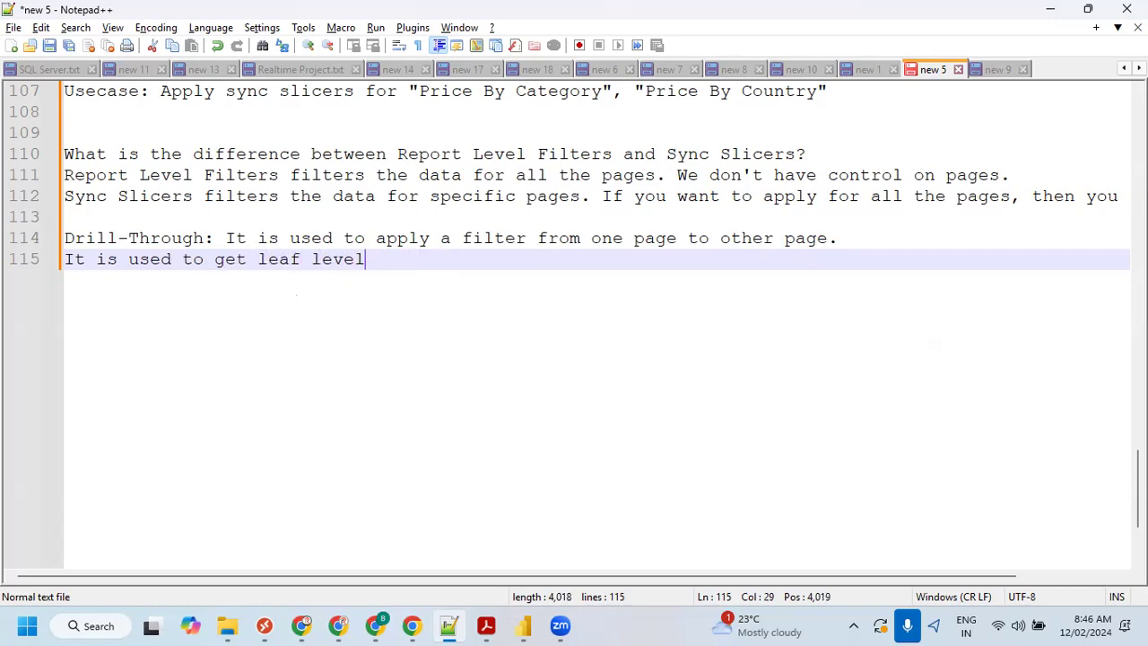
{"action": "type", "text": " details fro"}
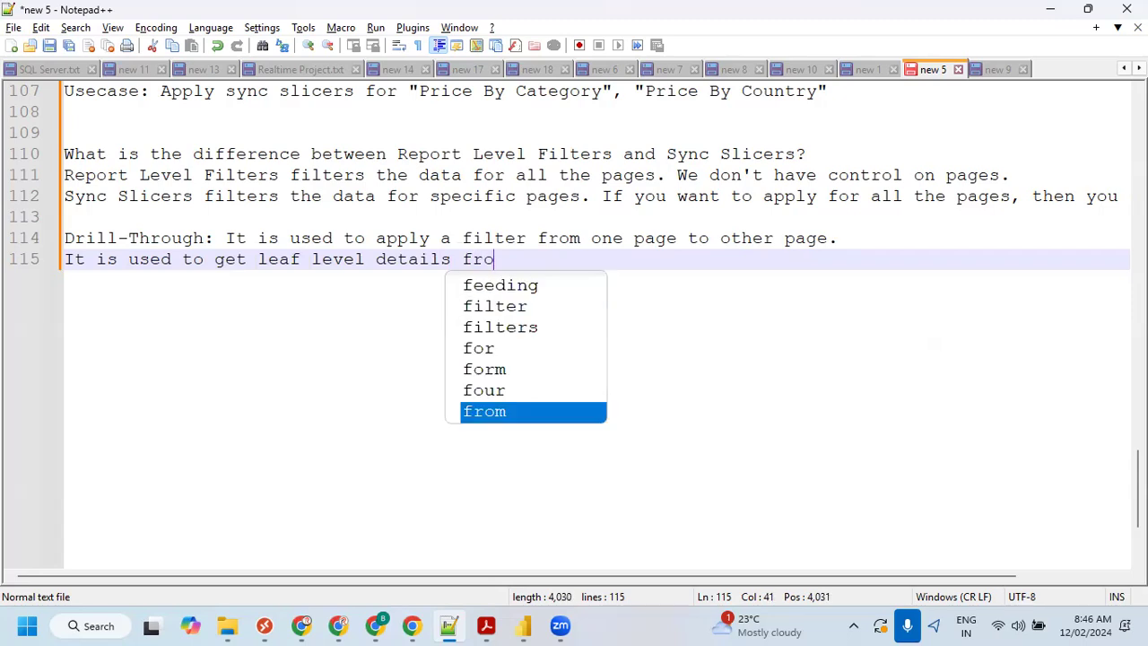
{"action": "type", "text": "m higher l"}
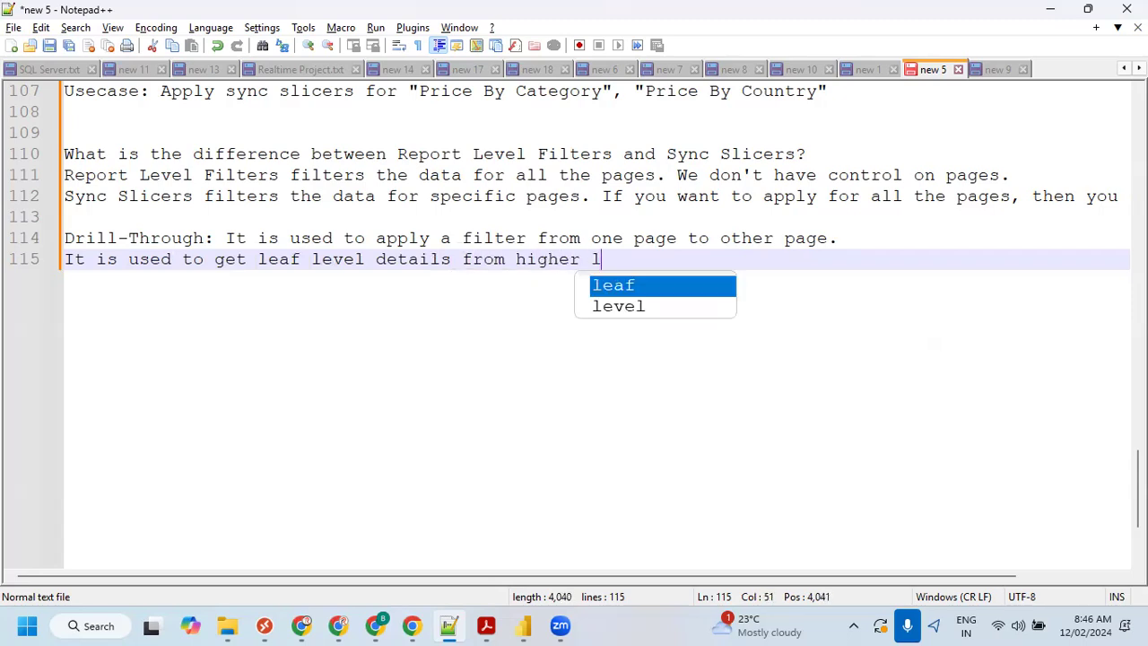
{"action": "type", "text": "evel "}
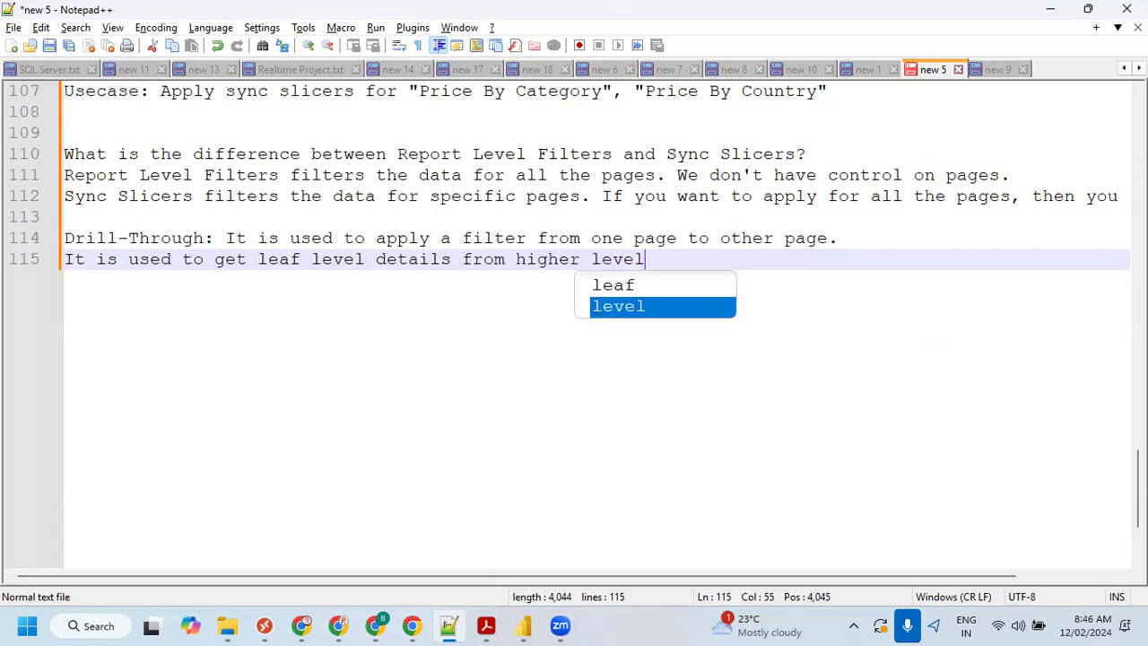
{"action": "type", "text": "details"}
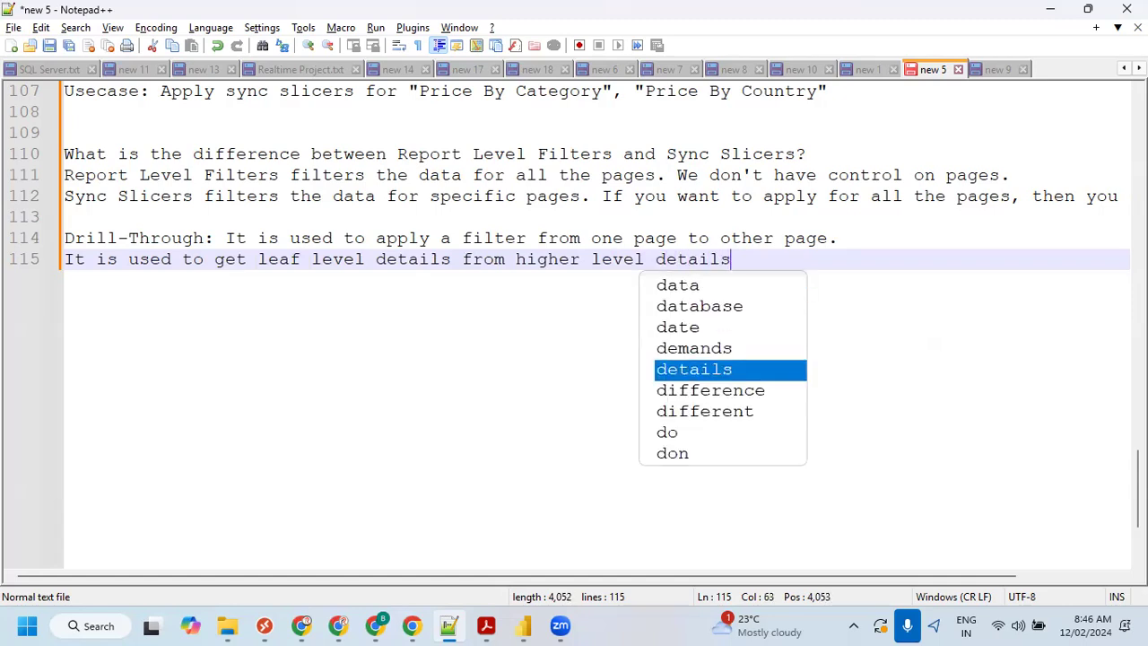
{"action": "type", "text": "."}
{"action": "key", "text": "Return"}
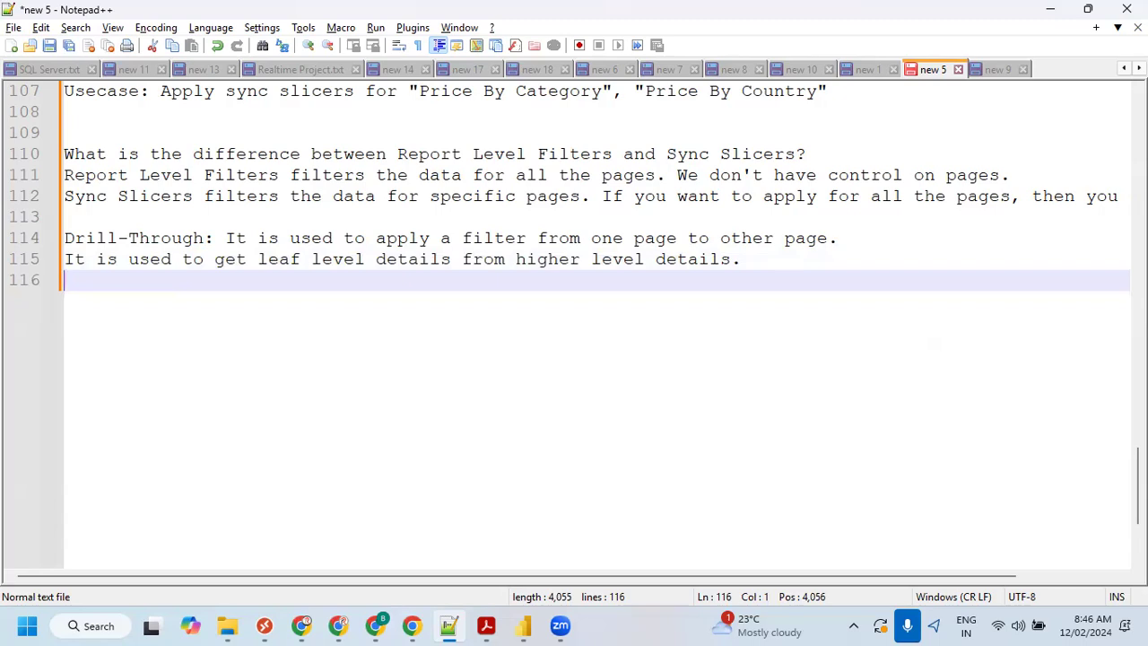
- Begin item 1 with '1. Create a page with the name "Parent" to show', checking the Parent page in Power BI while writing
{"action": "type", "text": "1. Create a pag"}
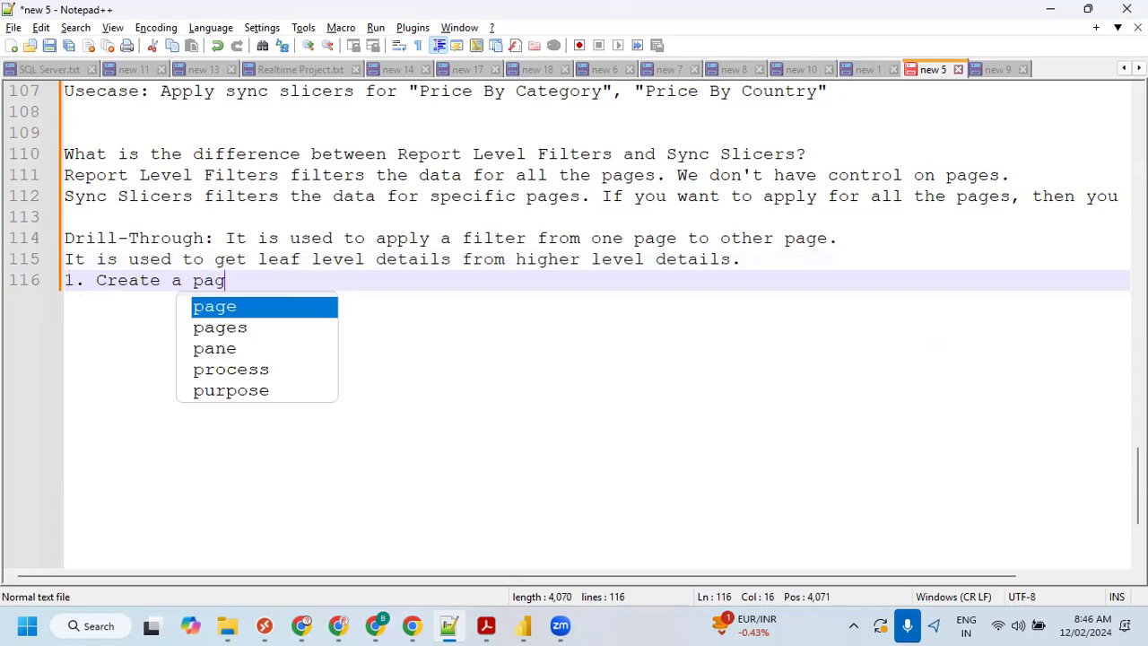
{"action": "type", "text": "e with the name \""}
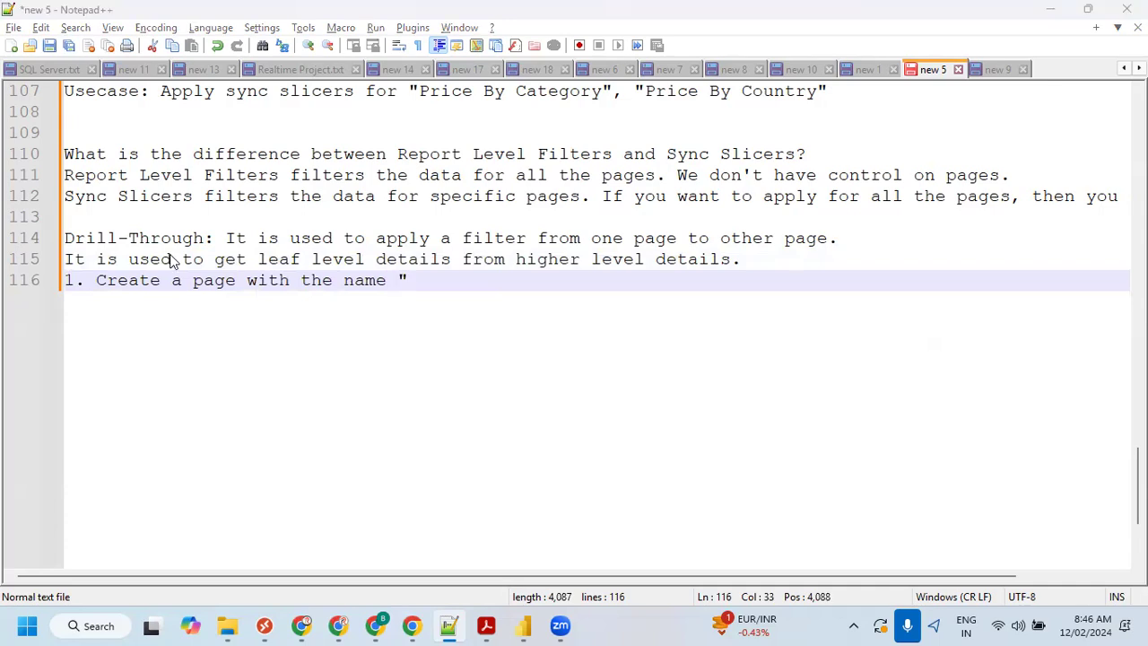
{"action": "key", "text": "alt+Tab"}
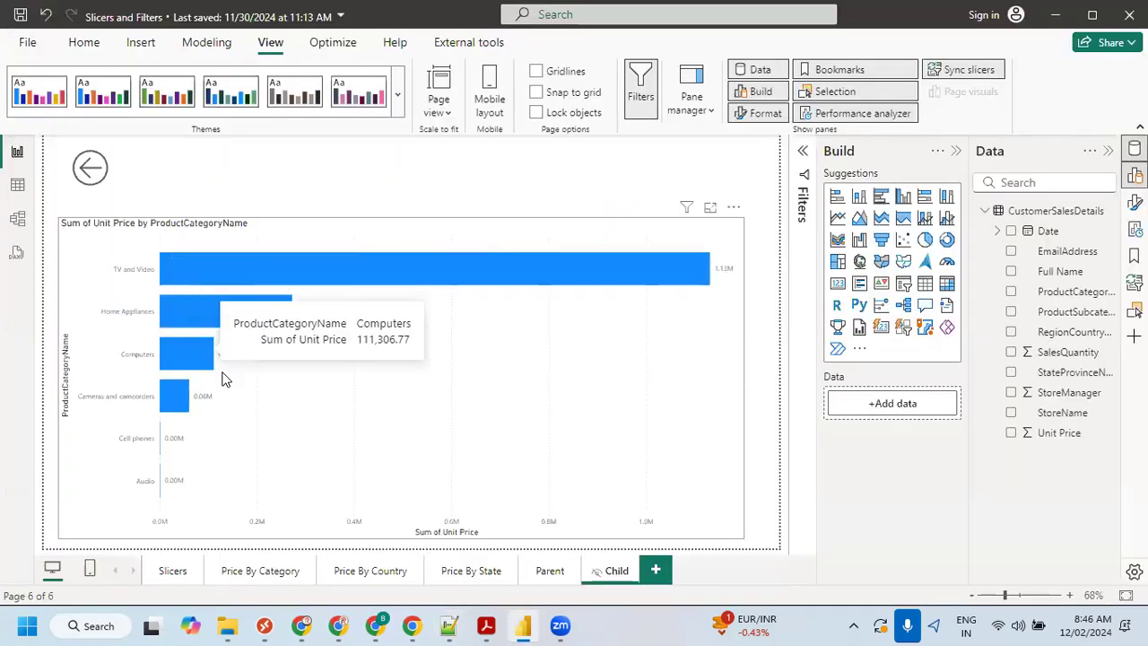
{"action": "left_click", "coordinate": [550, 571]}
{"action": "key", "text": "alt+Tab"}
{"action": "type", "text": "Parent\" to show "}
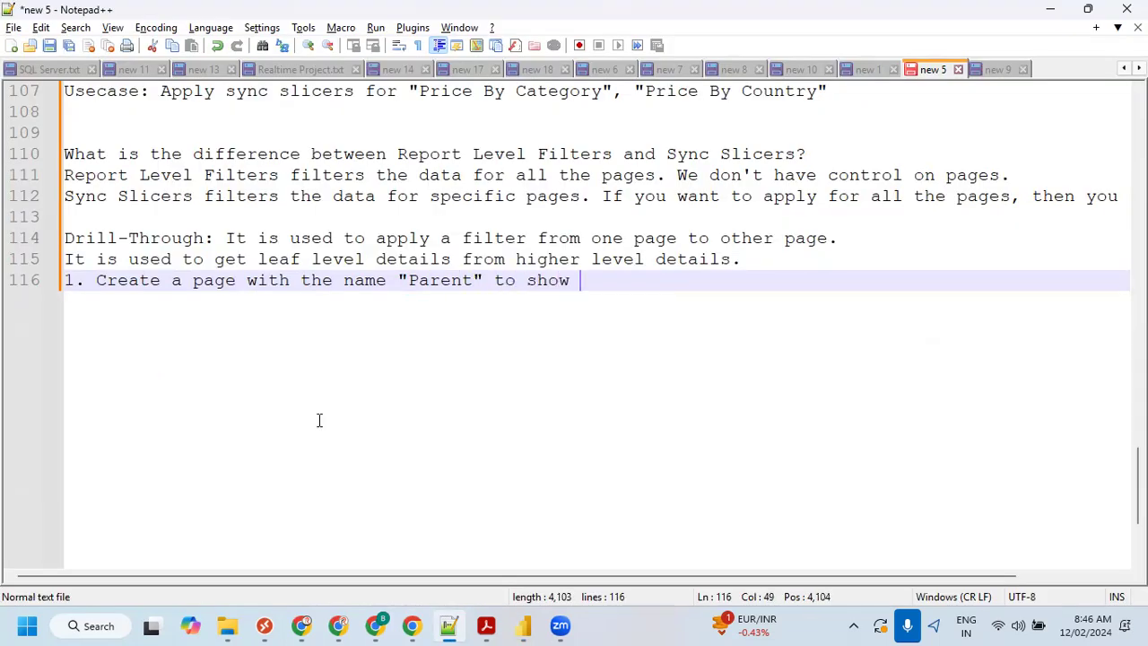
- Complete item 1 with the quoted chart description "Price By Region Country Name"
{"action": "type", "text": "Pr"}
{"action": "key", "text": "BackSpace"}
{"action": "key", "text": "BackSpace"}
{"action": "type", "text": "\"Price "}
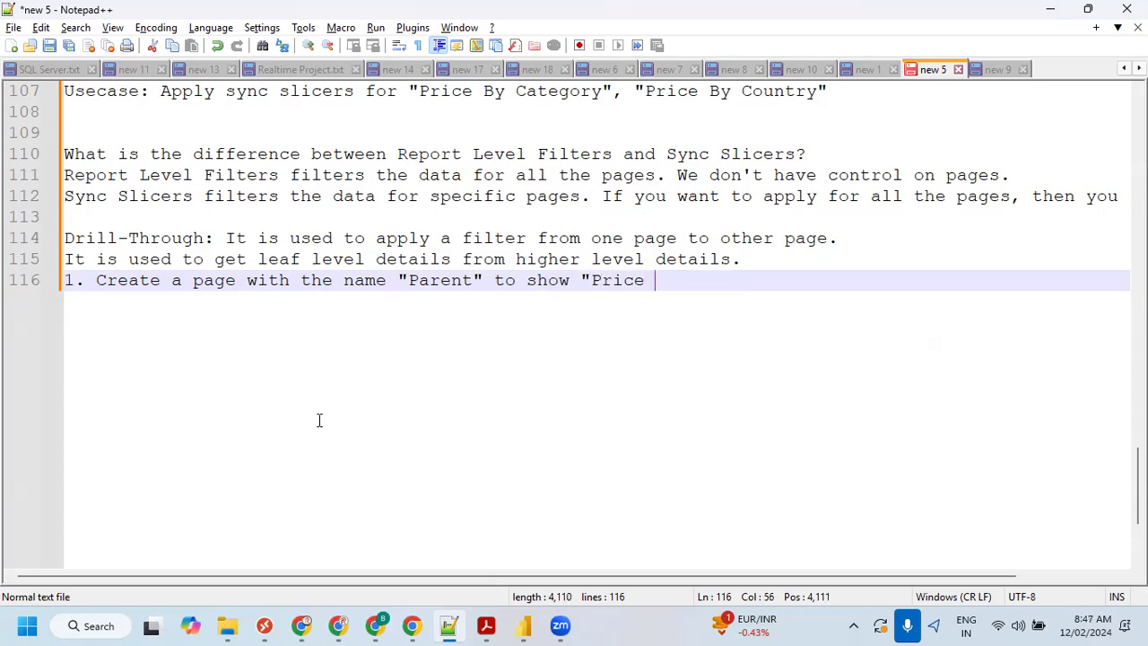
{"action": "type", "text": "By Reso"}
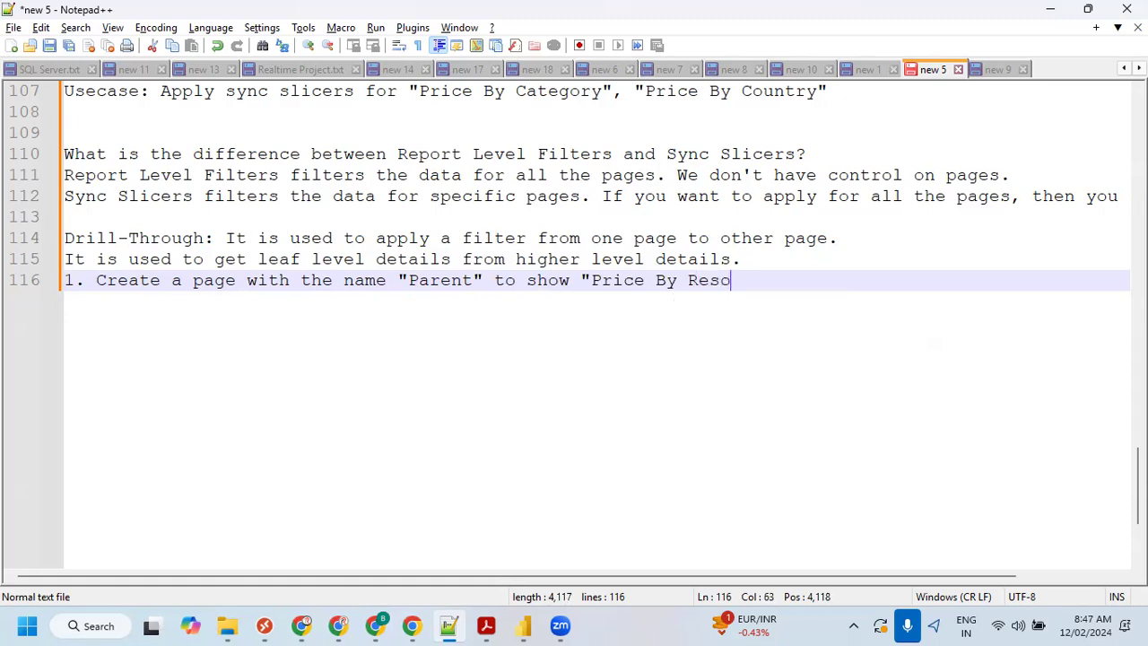
{"action": "key", "text": "BackSpace"}
{"action": "key", "text": "BackSpace"}
{"action": "key", "text": "BackSpace"}
{"action": "type", "text": "egion Courn"}
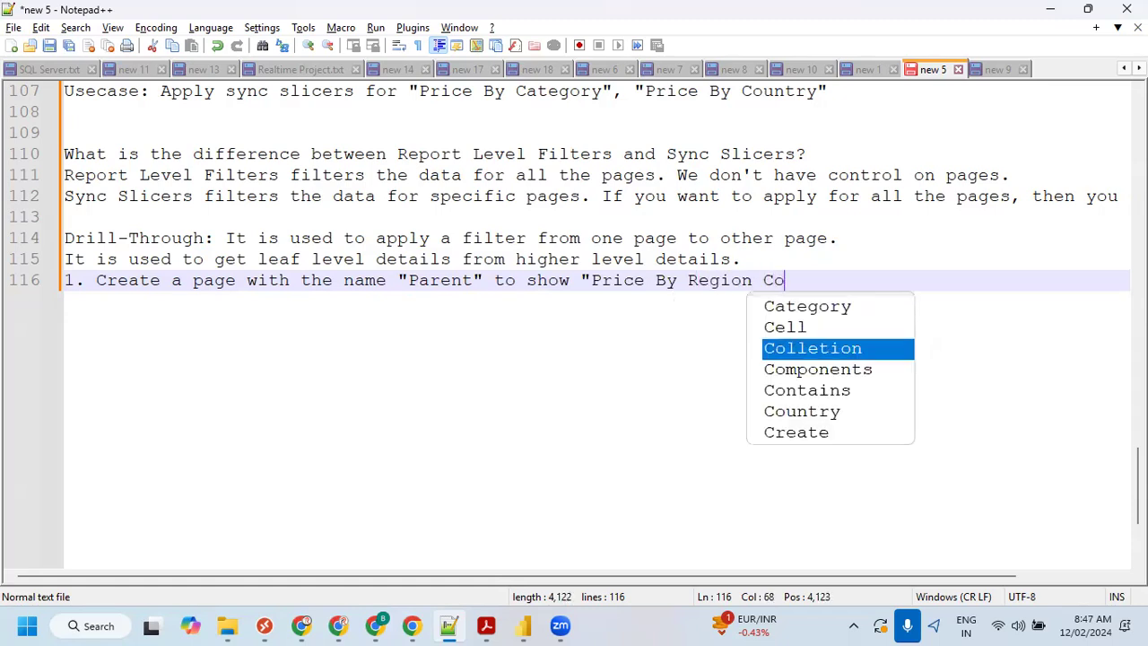
{"action": "key", "text": "BackSpace"}
{"action": "key", "text": "BackSpace"}
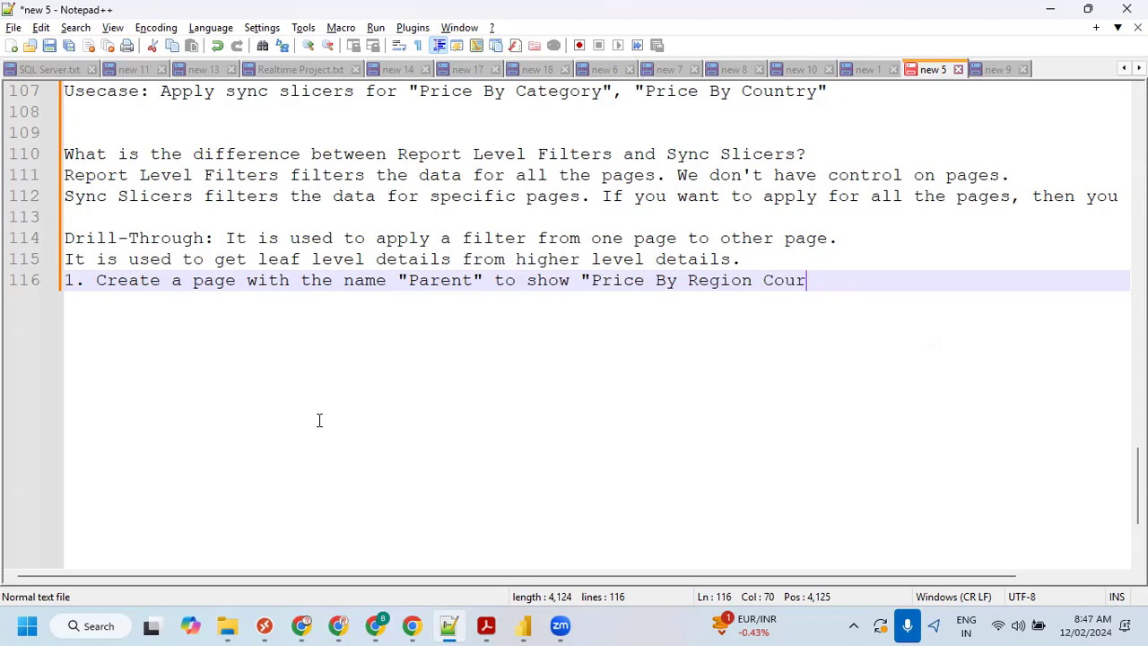
{"action": "type", "text": "ntry Name\""}
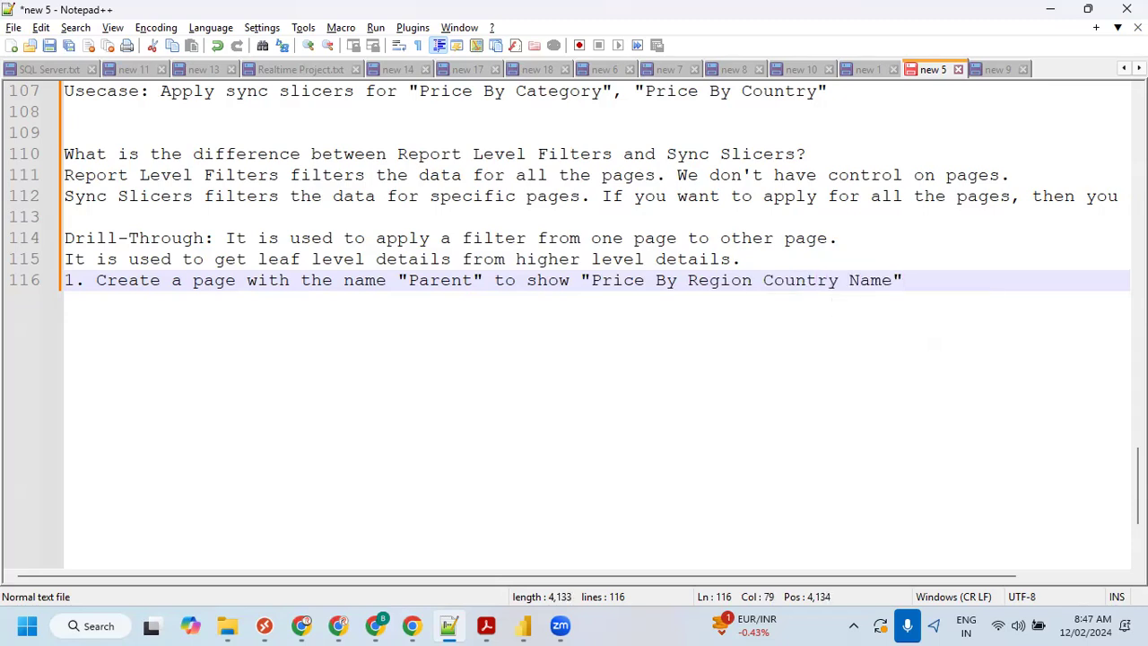
- Add '2. Create a page with the name "Child" to show "Price By Product Category Name"', checking the Child page's chart in Power BI while writing
{"action": "key", "text": "Return"}
{"action": "type", "text": "2. Create a page "}
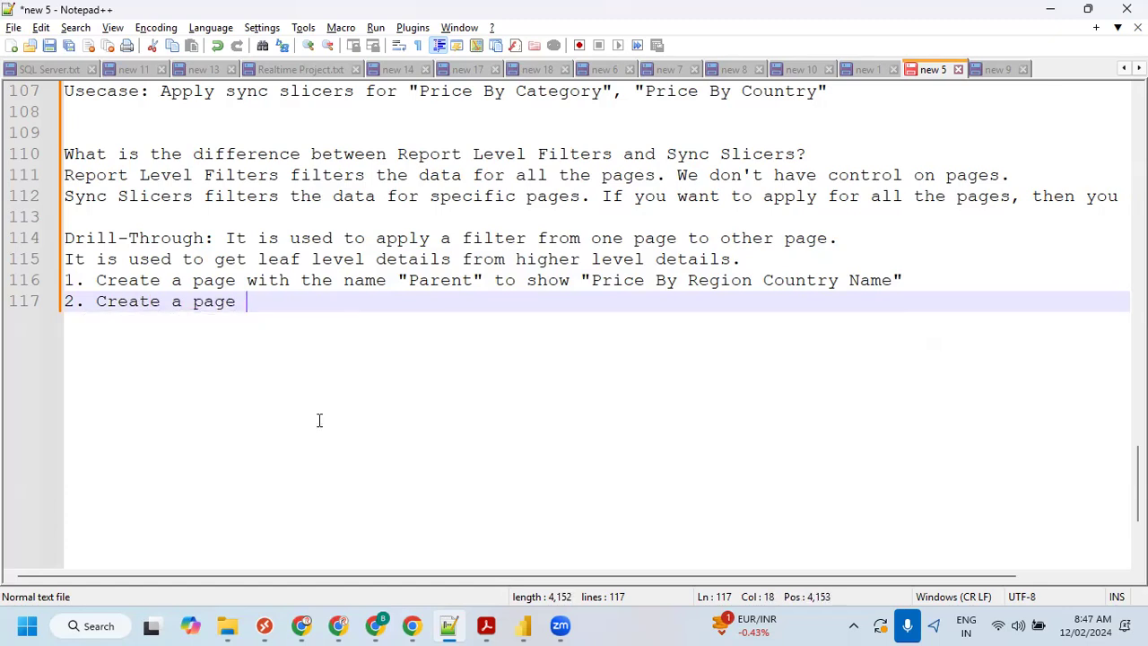
{"action": "type", "text": "with the name "}
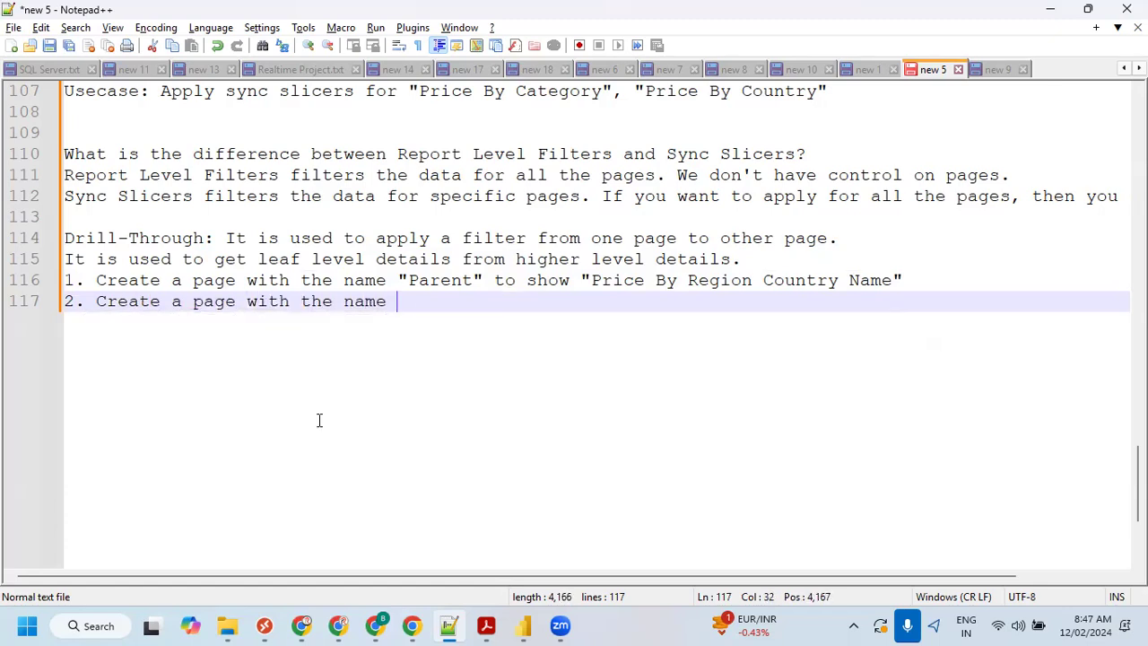
{"action": "type", "text": "\"Child\","}
{"action": "key", "text": "BackSpace"}
{"action": "type", "text": "to show "}
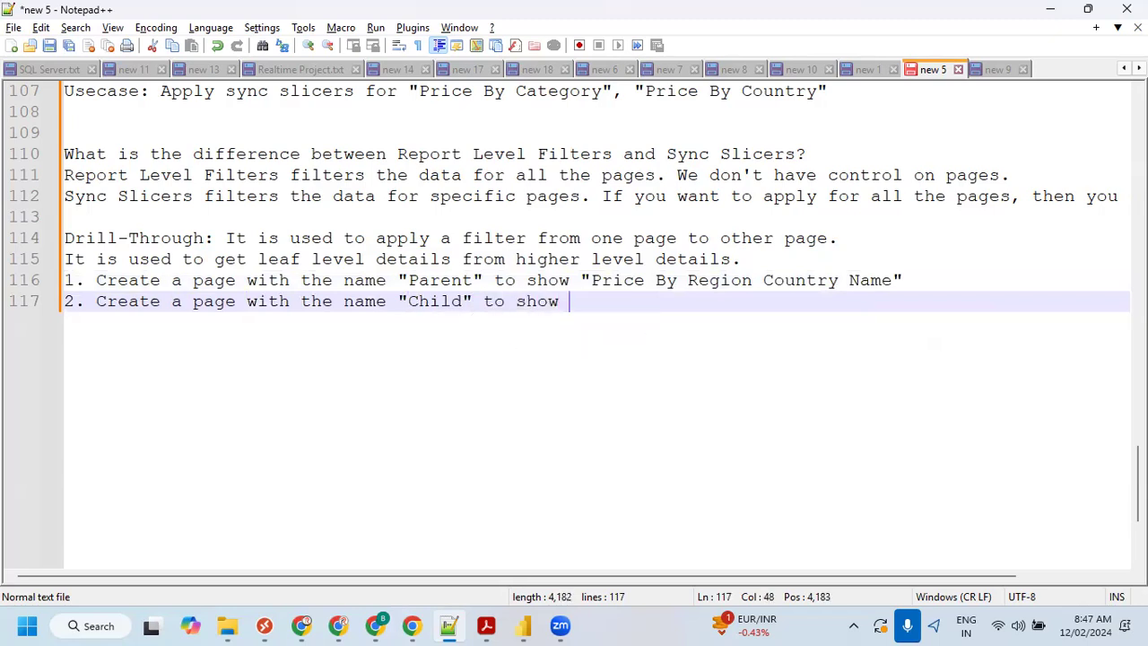
{"action": "type", "text": "\"Prin"}
{"action": "key", "text": "BackSpace"}
{"action": "type", "text": "ce By"}
{"action": "key", "text": "alt+Tab"}
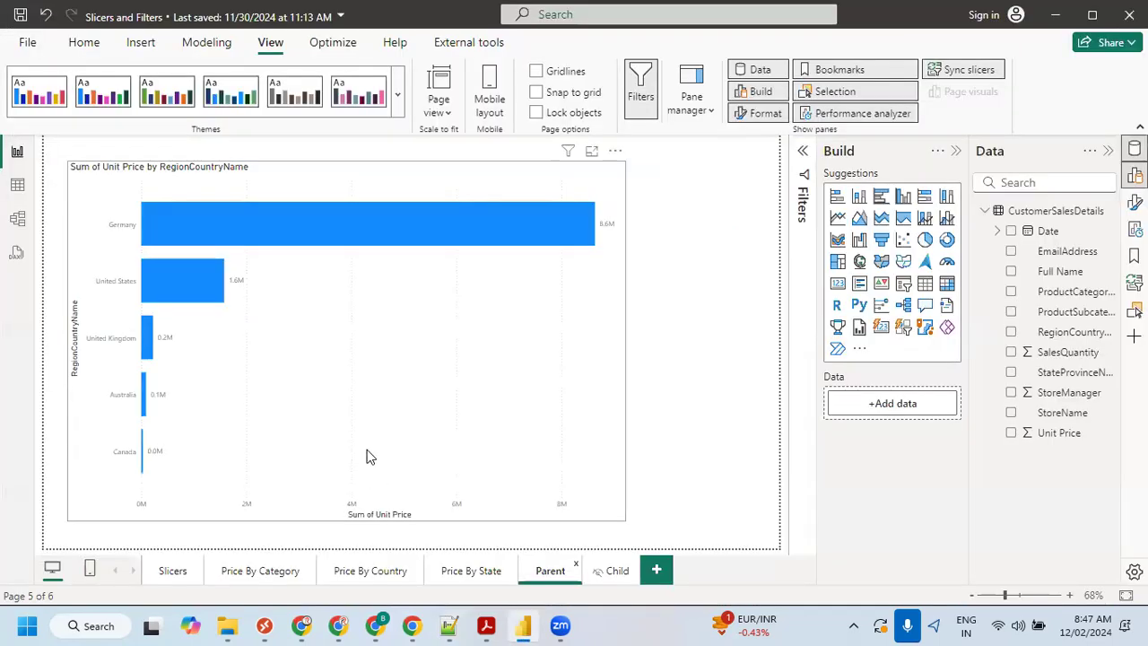
{"action": "left_click", "coordinate": [614, 579]}
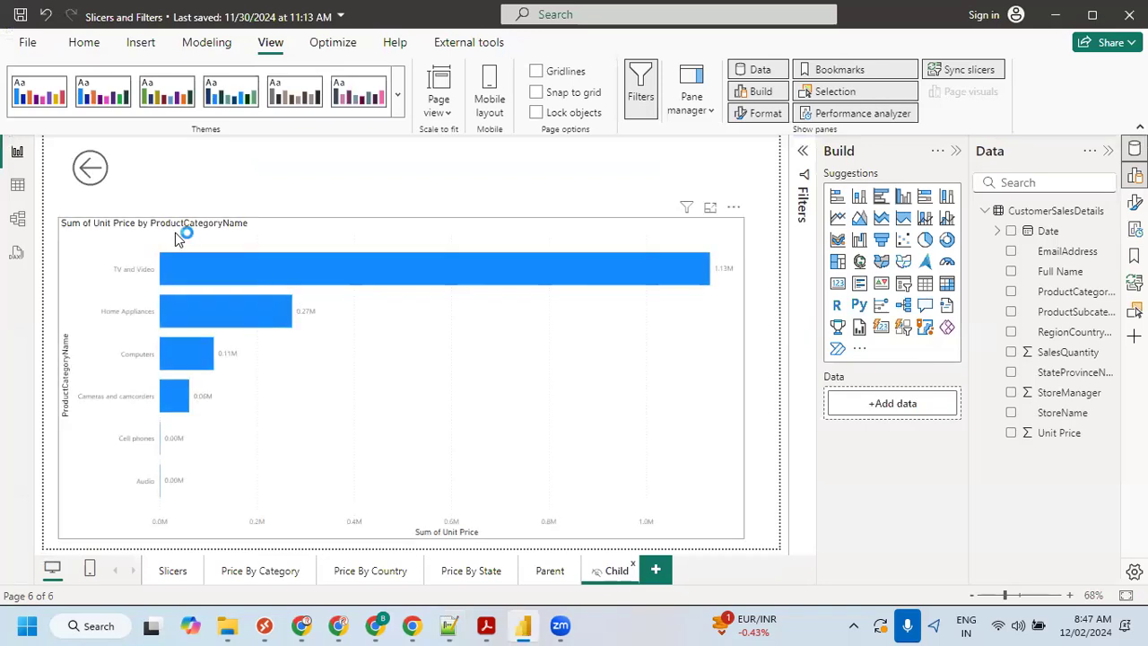
{"action": "key", "text": "alt+Tab"}
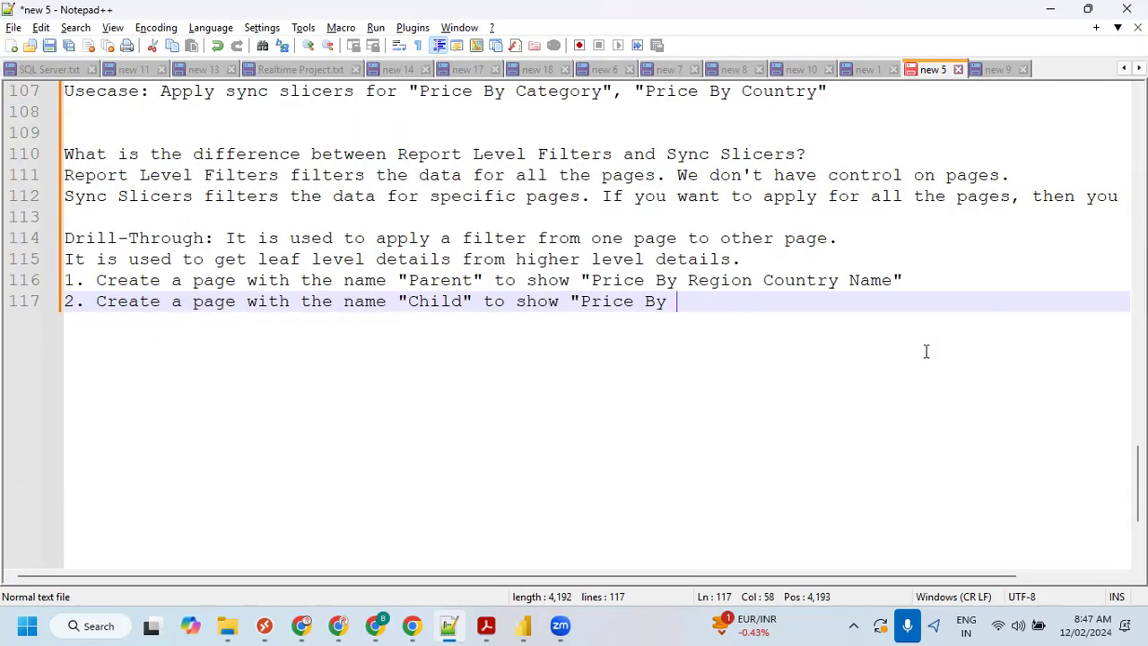
{"action": "type", "text": "Product Category Name\""}
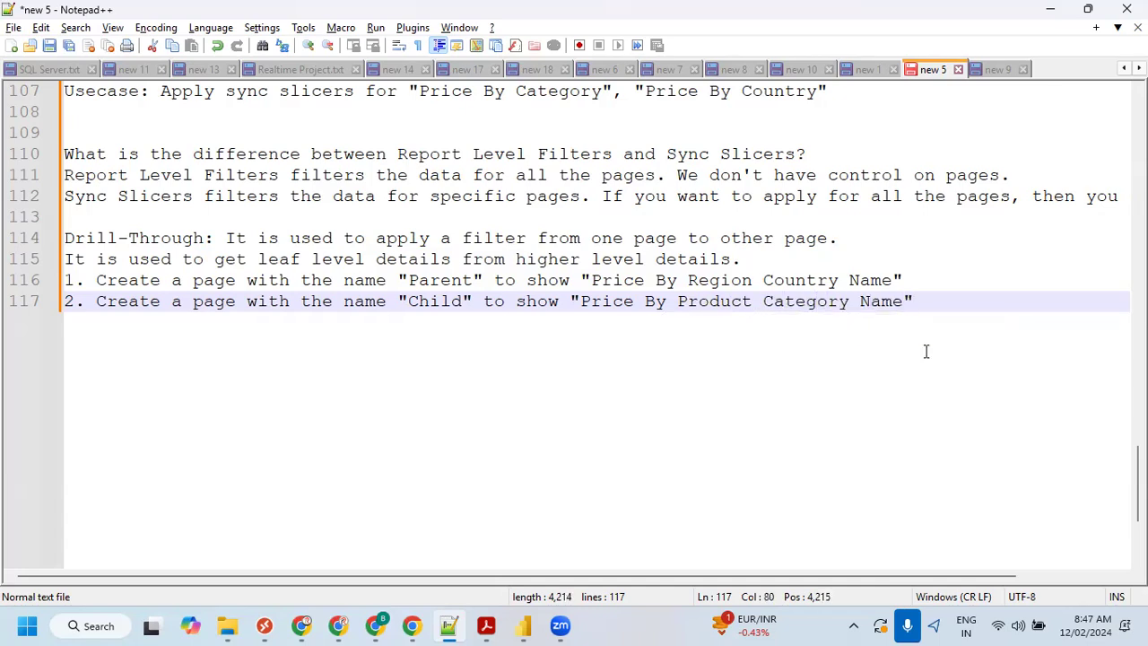
- Add '3. Right Click on "Region Country Name" from the Data pane, then hit on "Add To Drill-Through"' on a new line
{"action": "key", "text": "Return"}
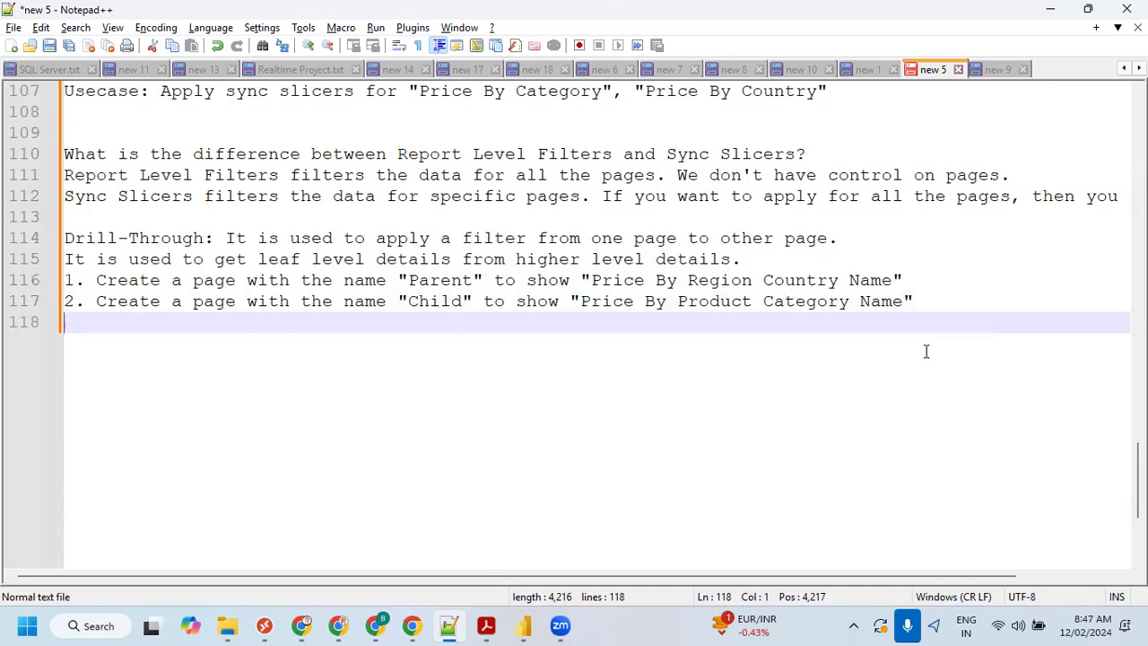
{"action": "type", "text": "3. Right "}
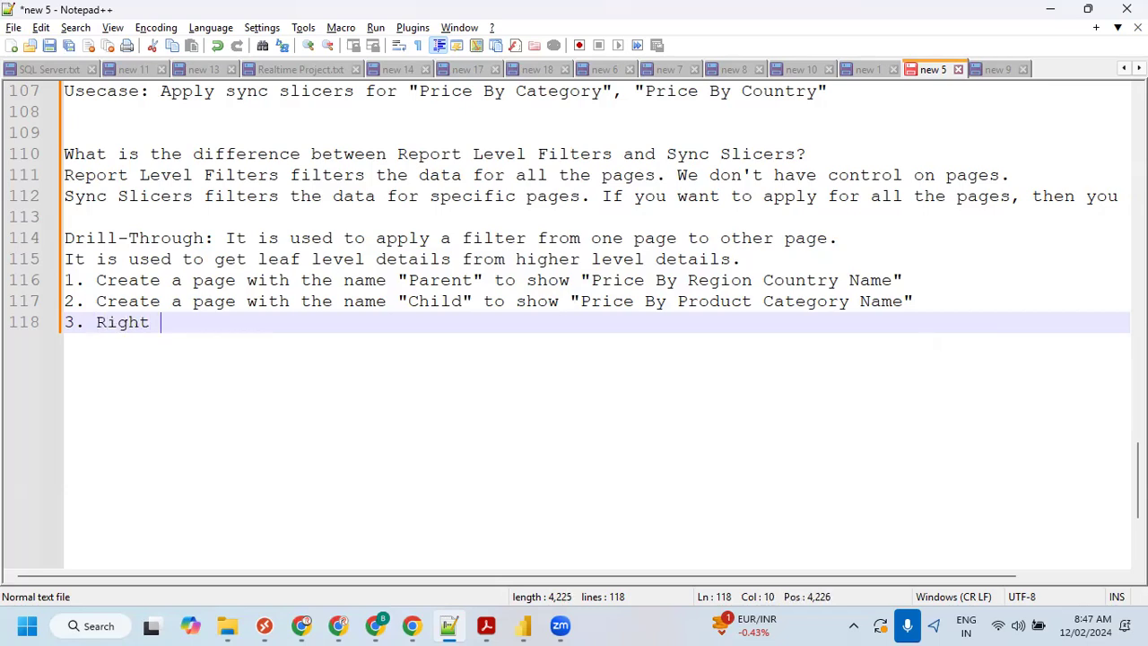
{"action": "type", "text": "Click on \"Region C"}
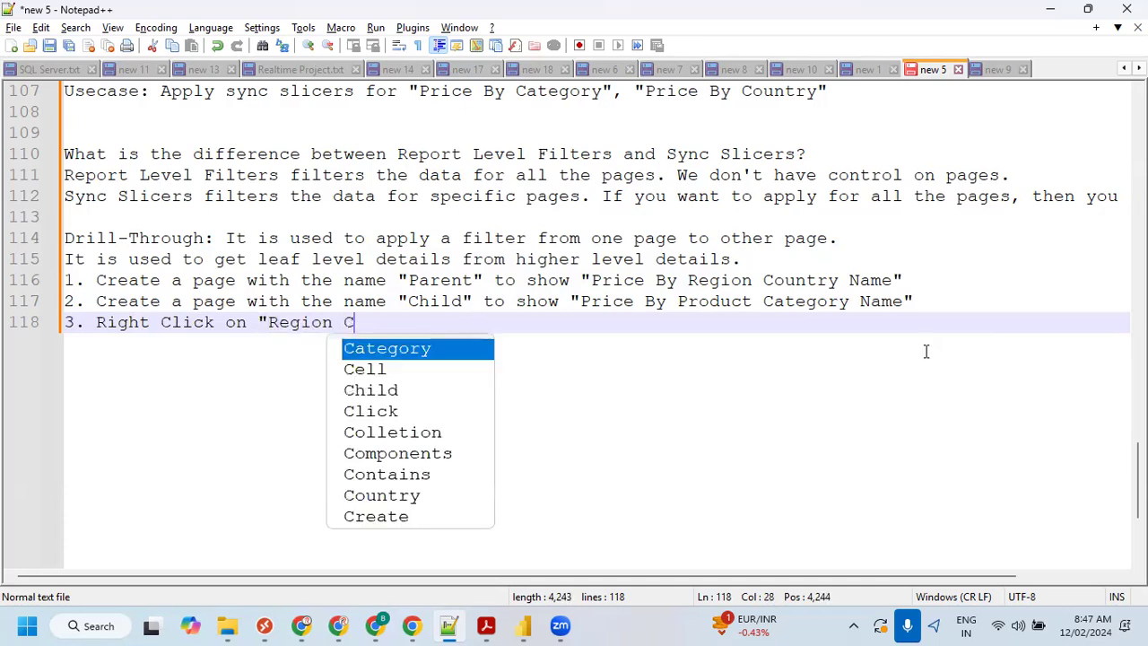
{"action": "type", "text": "ountry Na"}
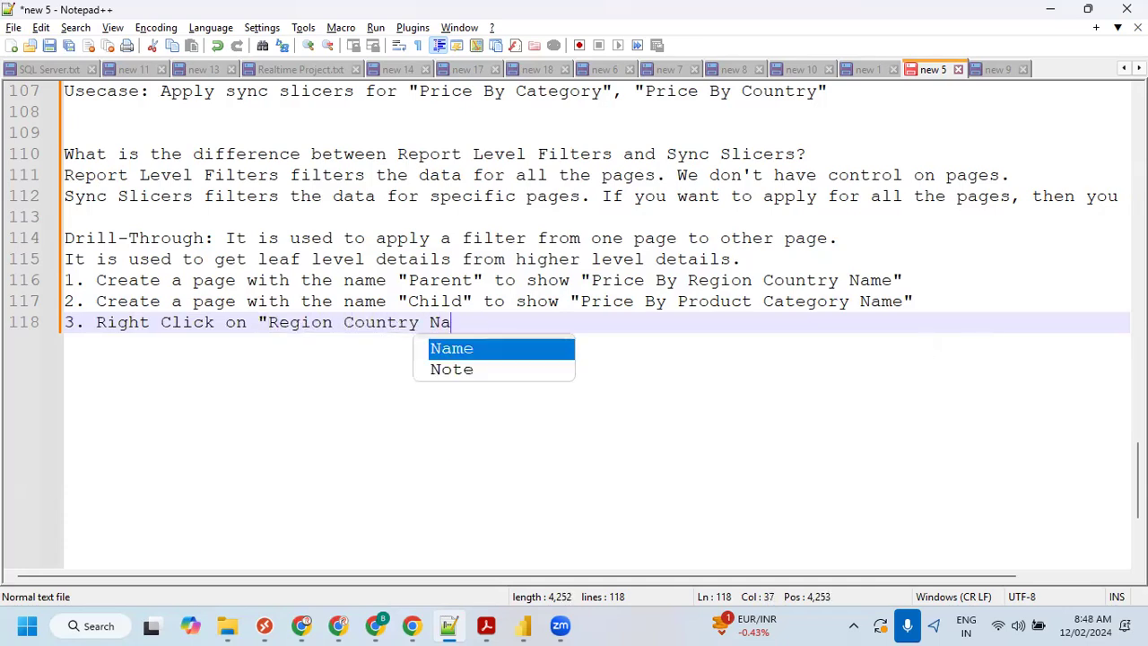
{"action": "type", "text": "me\" fro"}
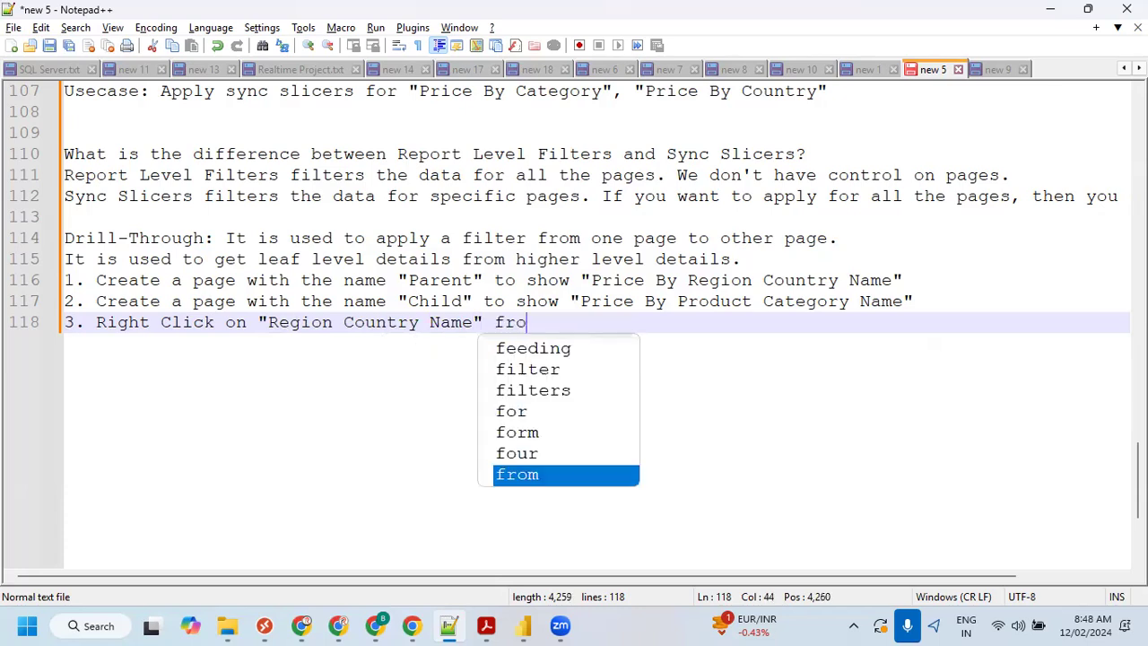
{"action": "type", "text": "m the Data "}
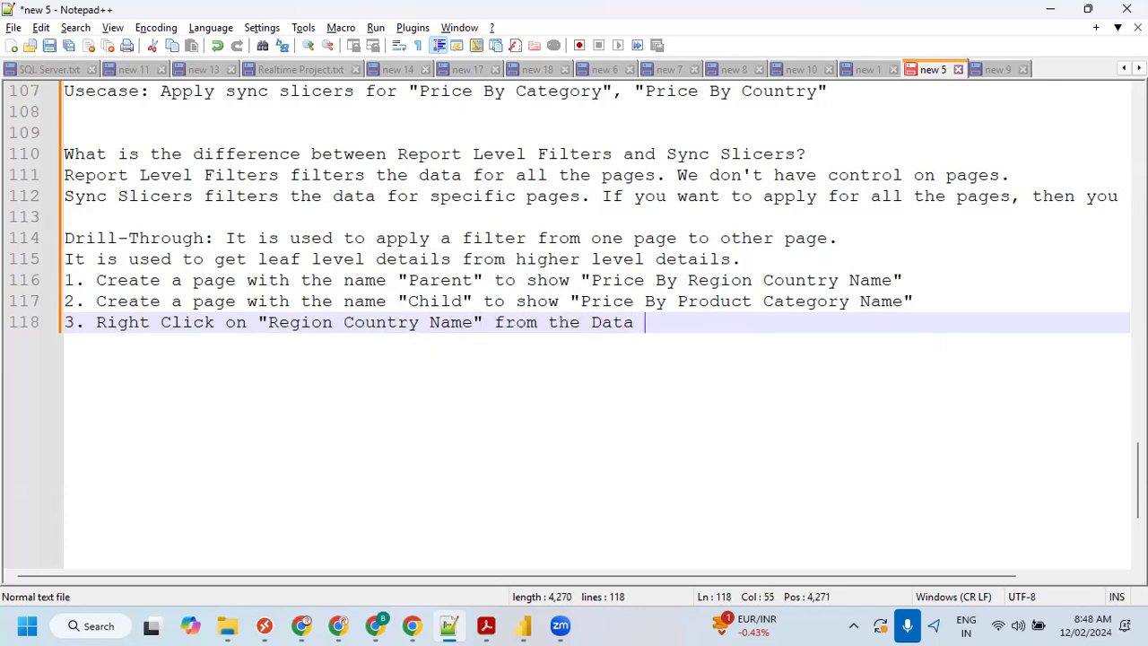
{"action": "type", "text": "pane, then hit on"}
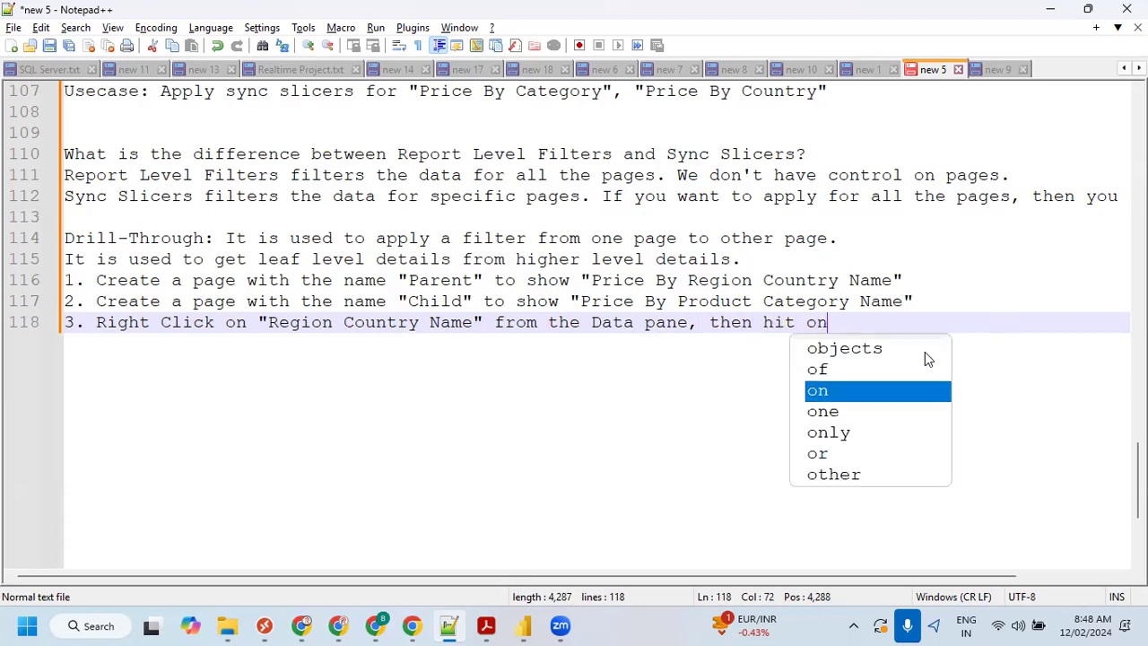
{"action": "type", "text": " \"Add"}
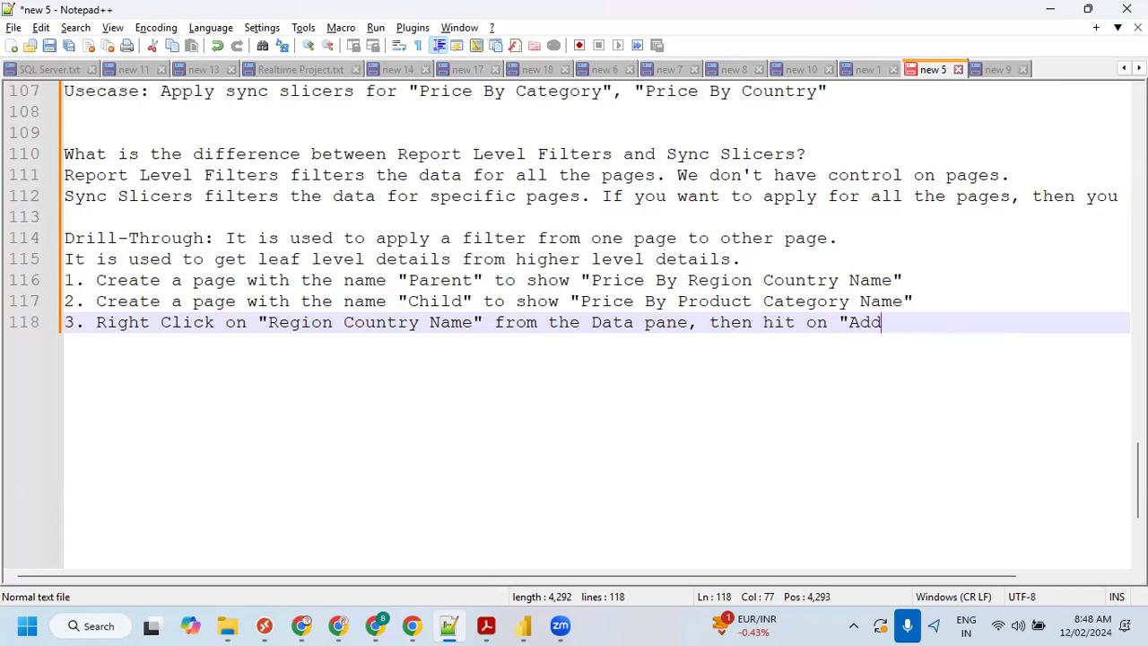
{"action": "type", "text": " To Dril"}
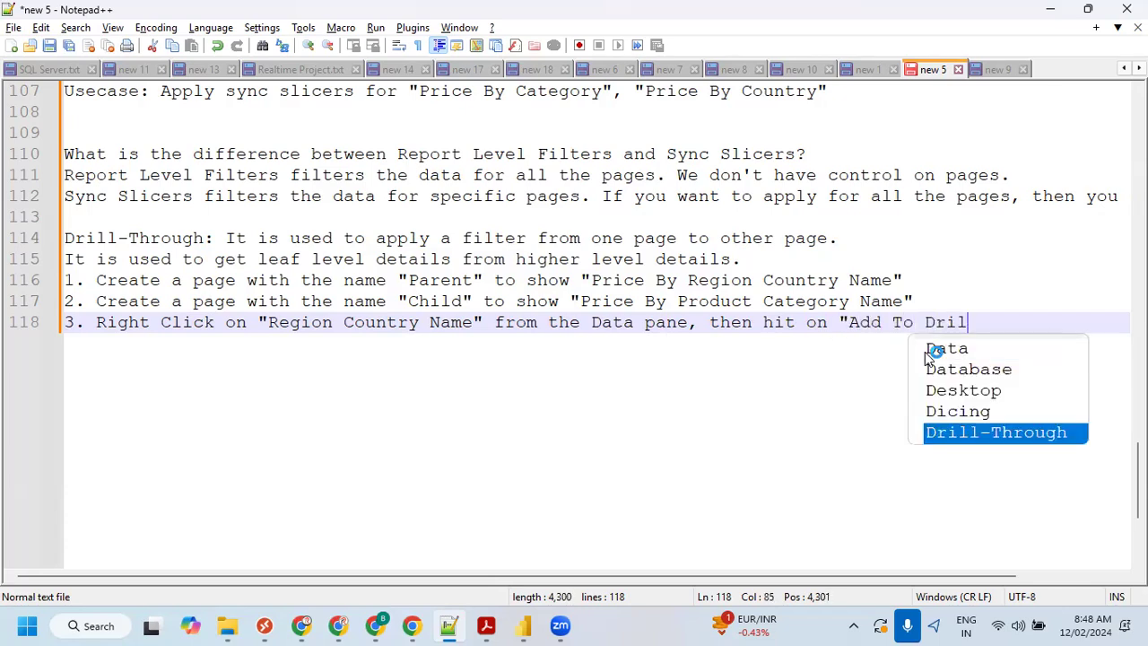
{"action": "type", "text": "l-"}
{"action": "key", "text": "Return"}
{"action": "type", "text": "\""}
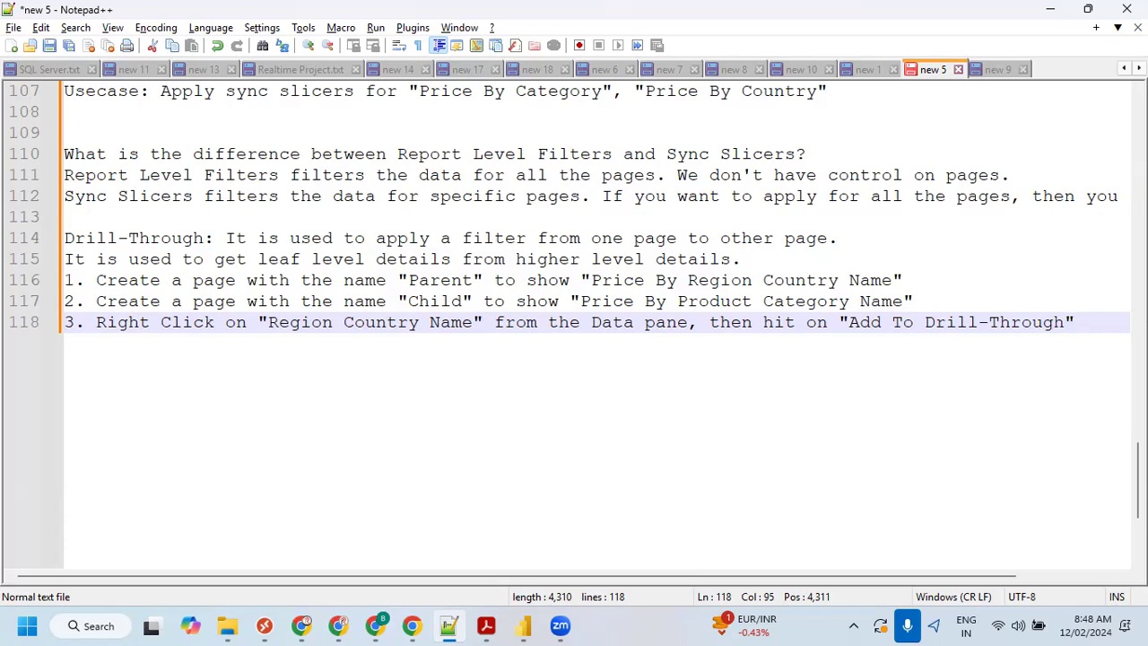
- Add '4. Make sure hiding "Child" page.' on a new line below item 3
{"action": "key", "text": "Return"}
{"action": "type", "text": "4. "}
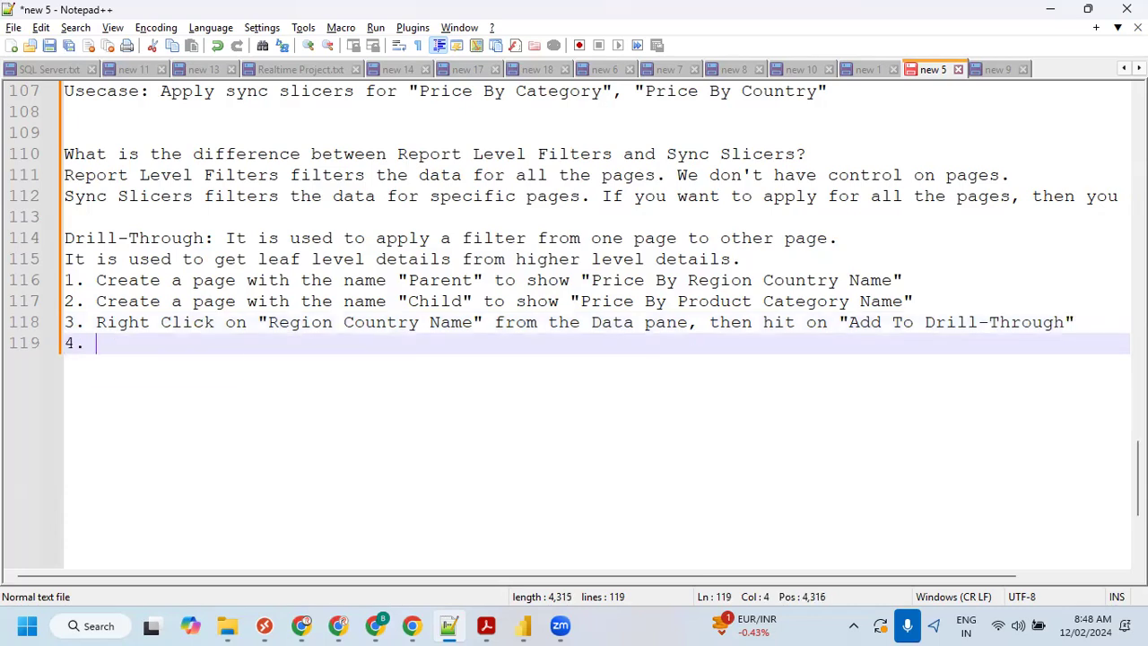
{"action": "type", "text": "Make sure "}
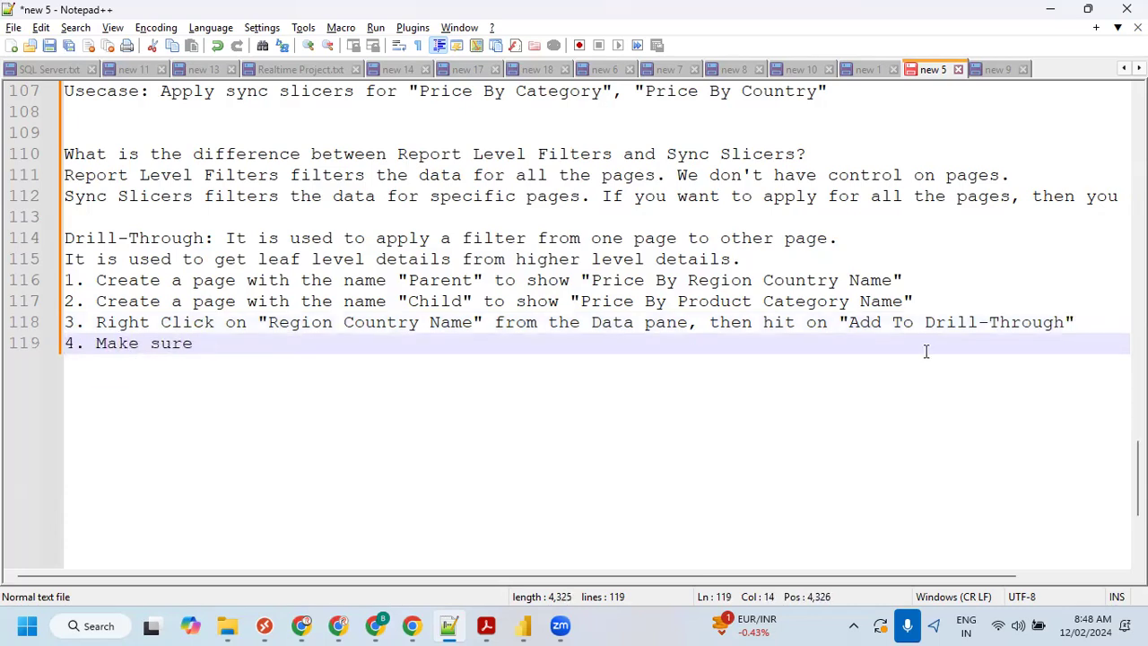
{"action": "type", "text": "to h"}
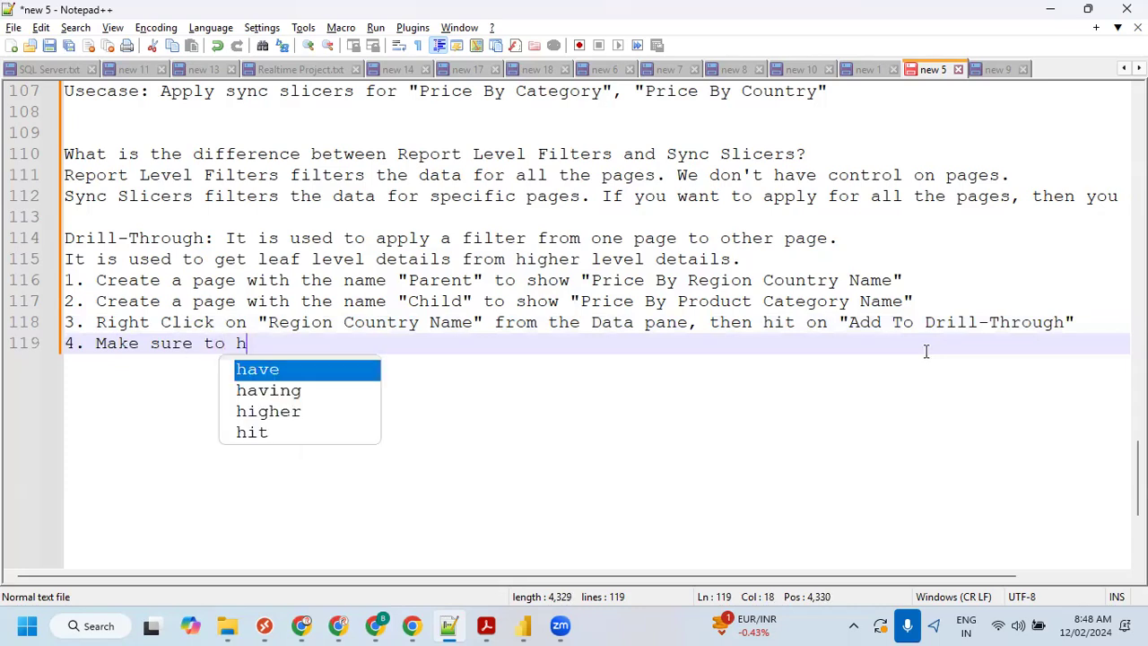
{"action": "key", "text": "BackSpace"}
{"action": "key", "text": "BackSpace"}
{"action": "key", "text": "BackSpace"}
{"action": "key", "text": "BackSpace"}
{"action": "type", "text": "hiding "}
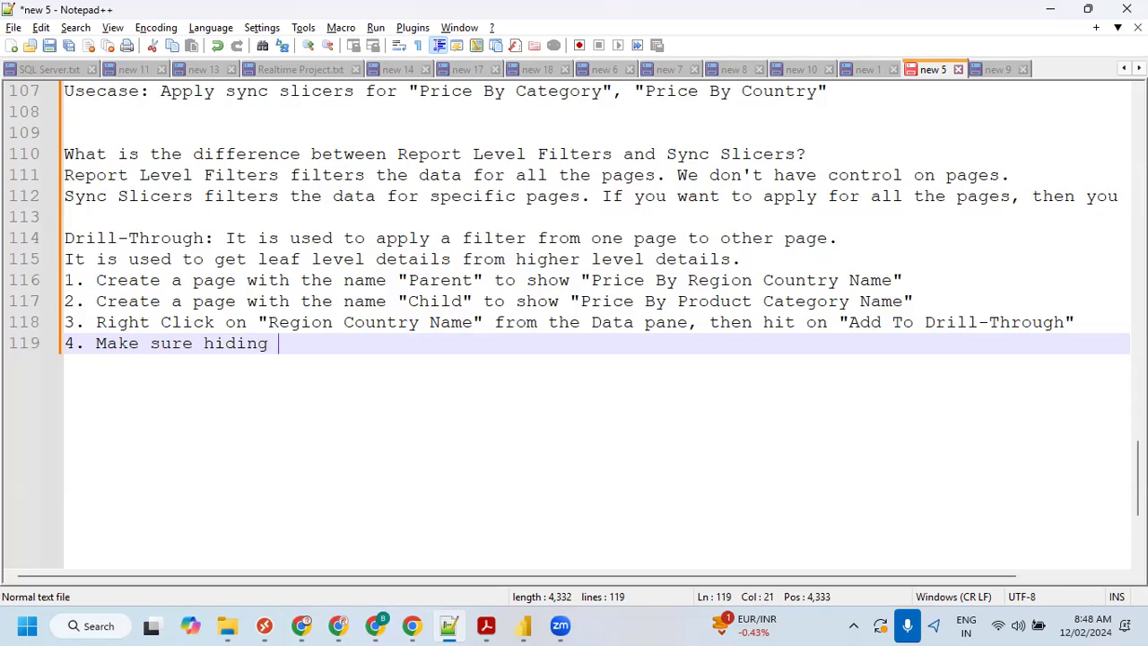
{"action": "type", "text": "\"Child"}
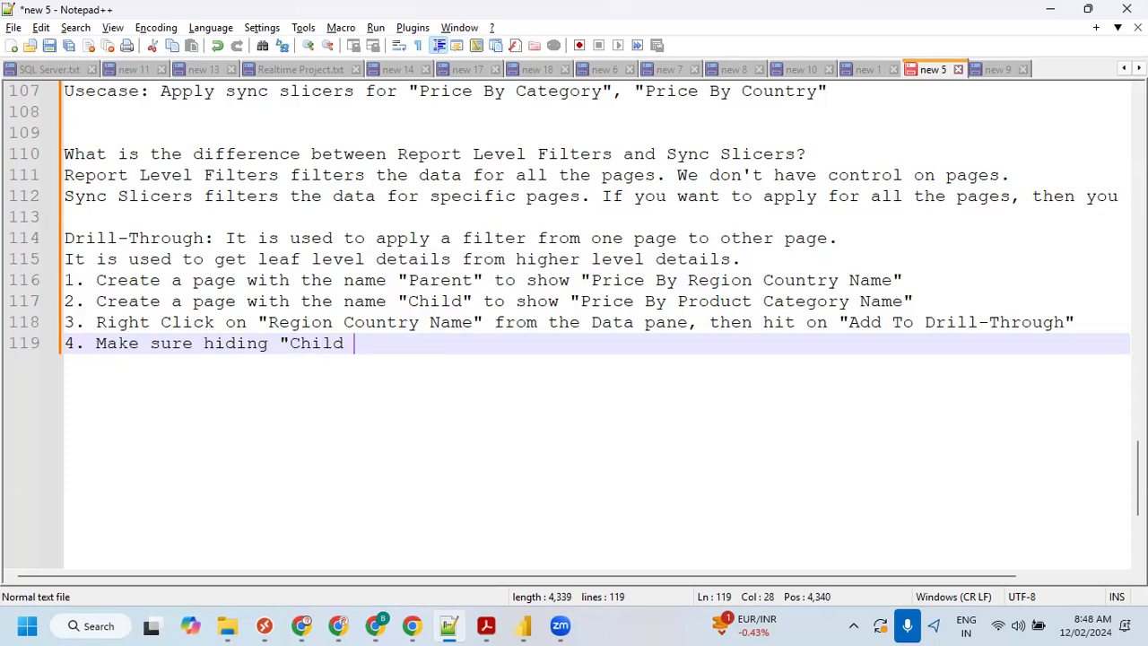
{"action": "key", "text": "BackSpace"}
{"action": "type", "text": "\" page."}
{"action": "left_click_drag", "start_coordinate": [502, 346], "coordinate": [26, 242]}
{"action": "left_click", "coordinate": [439, 303]}
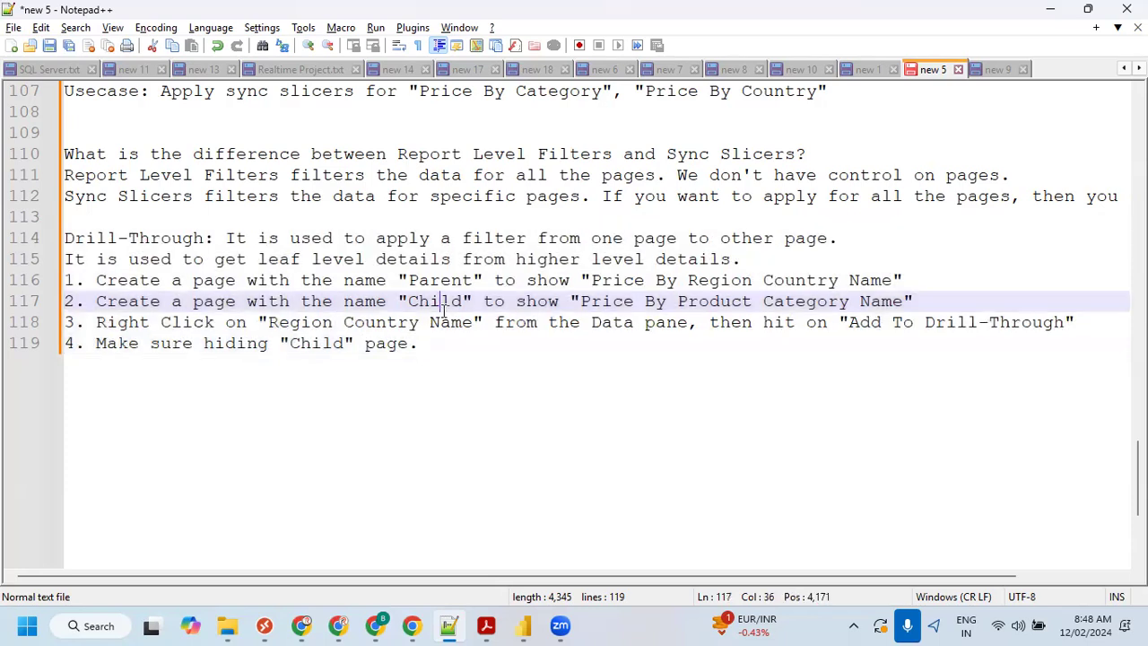
- Switch to Power BI, collapse the Build and Data panes, and return from the Child page to Parent with its back arrow
{"action": "key", "text": "alt+Tab"}
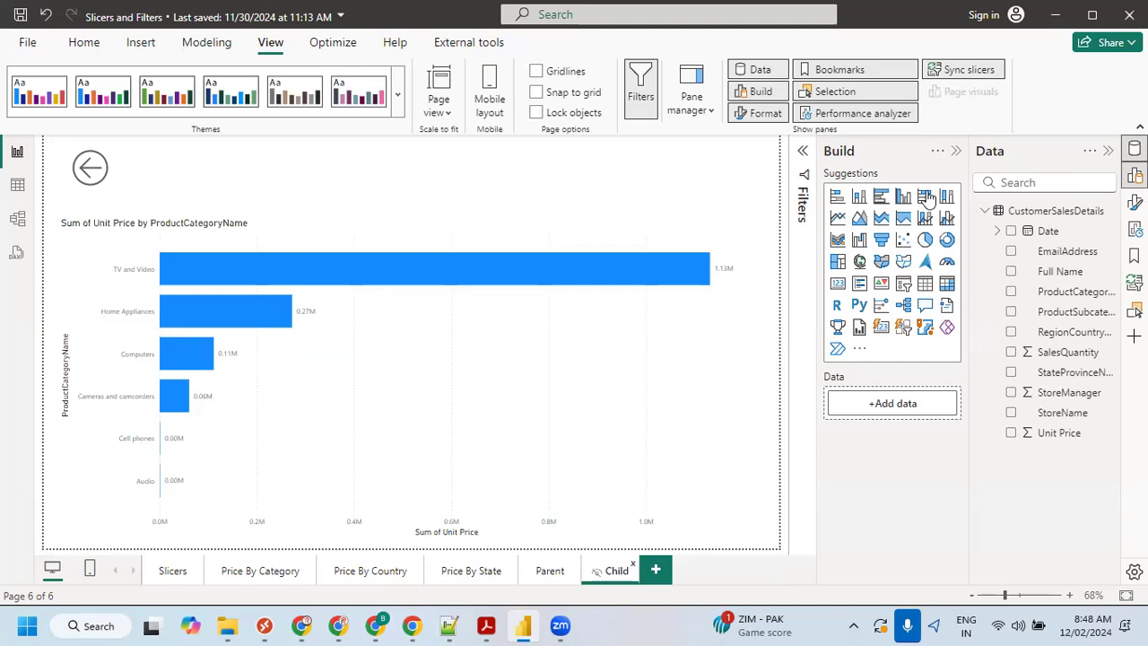
{"action": "left_click", "coordinate": [956, 150]}
{"action": "left_click", "coordinate": [1108, 150]}
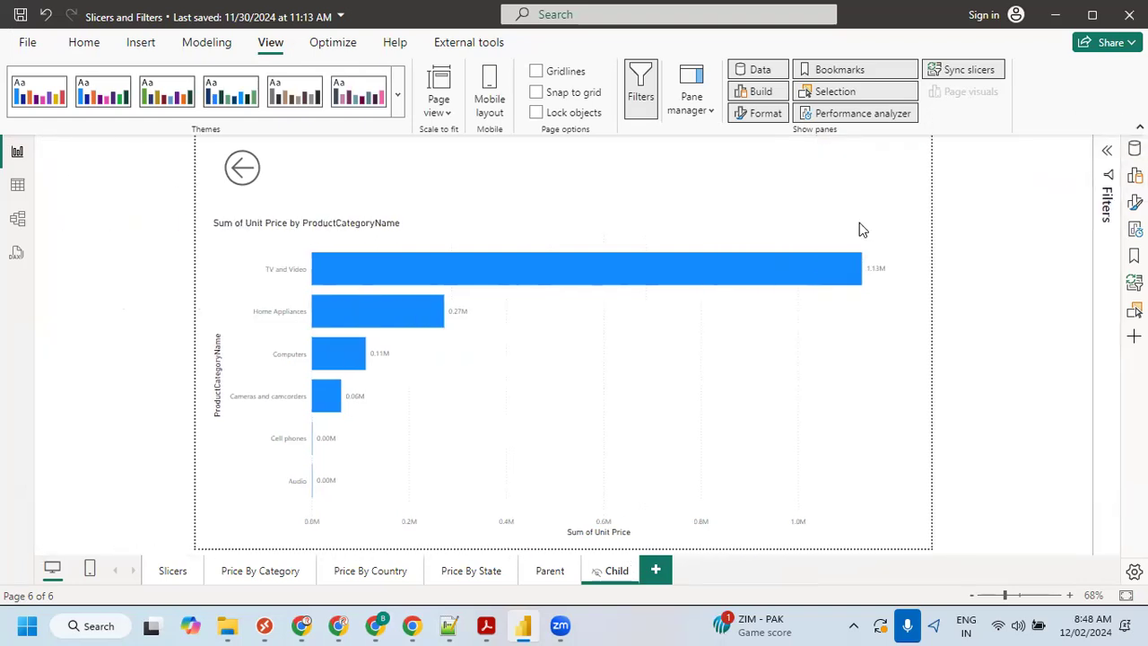
{"action": "left_click", "coordinate": [240, 170], "text": "ctrl"}
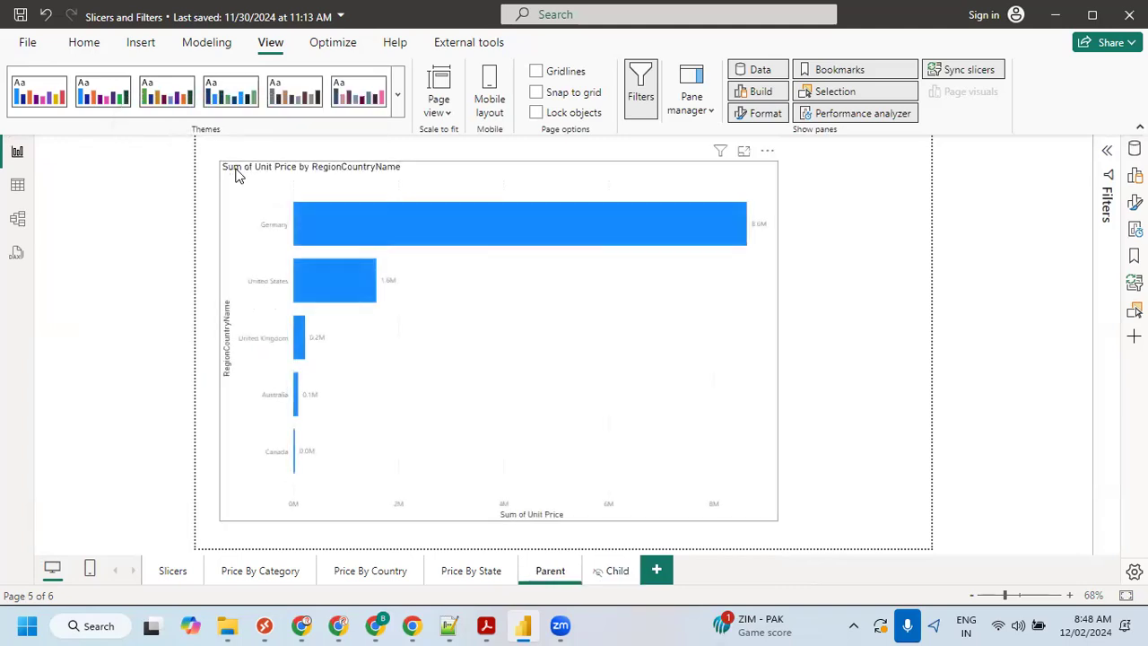
- Drill through from the United Kingdom bar to the Child page, and return to the Parent page
{"action": "right_click", "coordinate": [299, 347]}
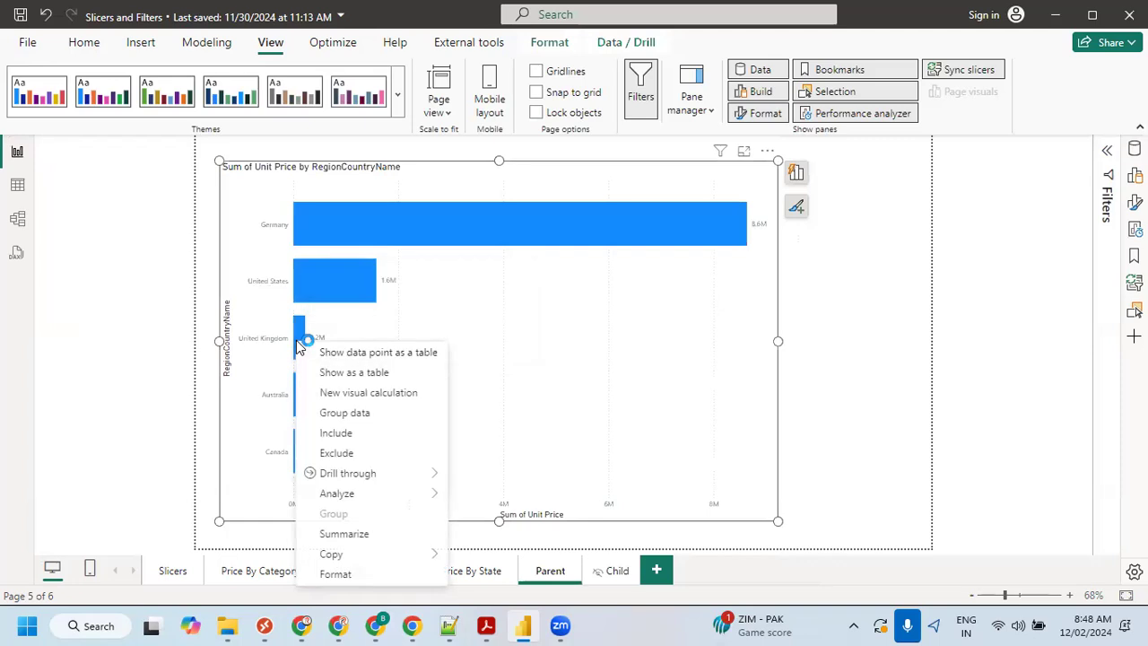
{"action": "mouse_move", "coordinate": [355, 474]}
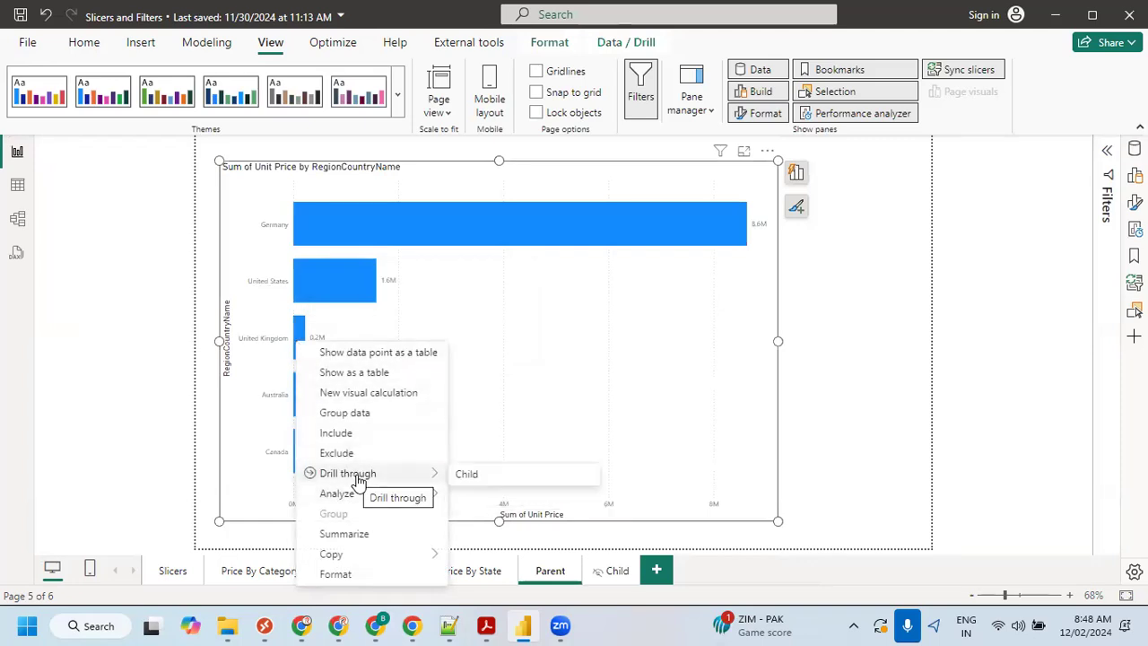
{"action": "left_click", "coordinate": [468, 473]}
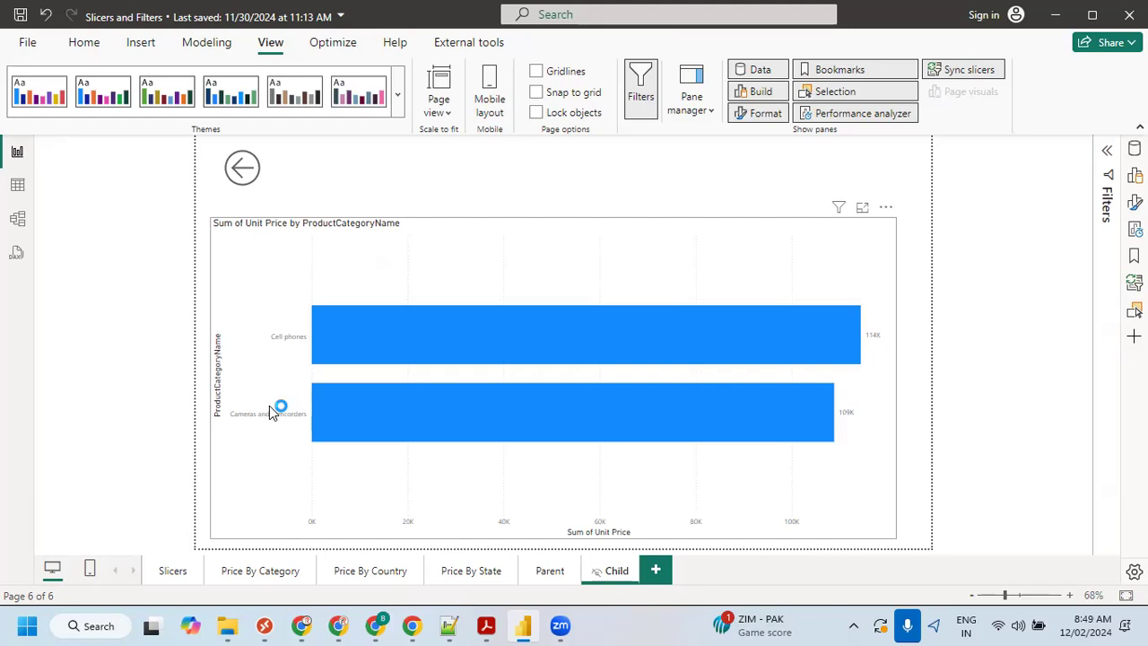
{"action": "left_click", "coordinate": [241, 170], "text": "ctrl"}
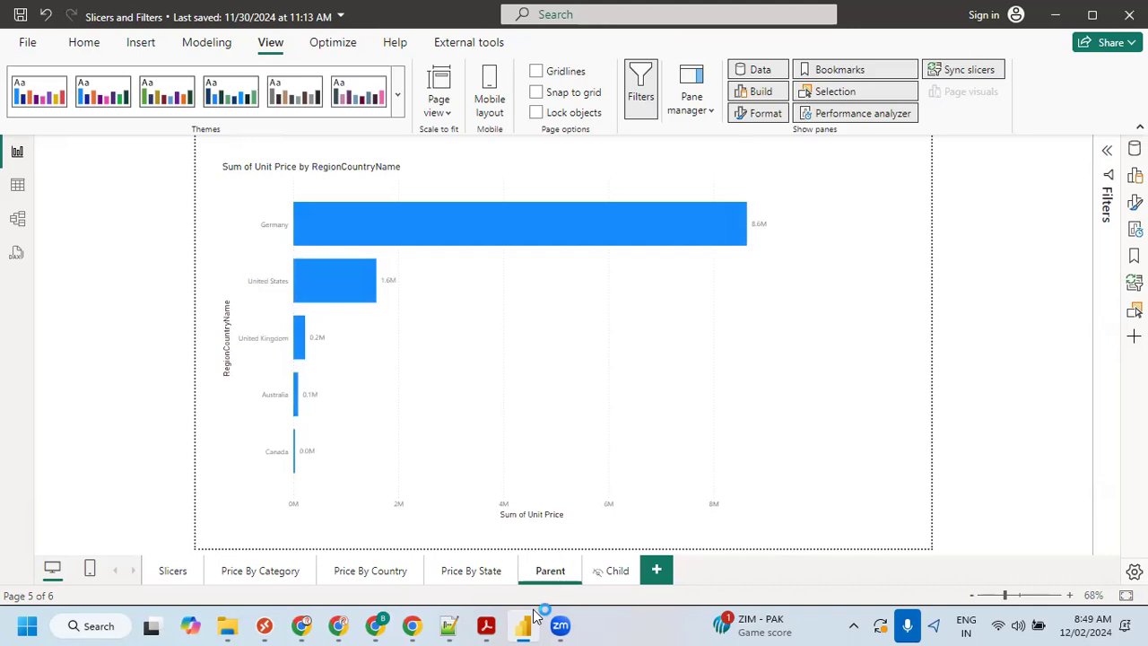
- Switch to the course syllabus PDF and mark "28. Report Page Tooltip" under Day-5 with a temporary circle and arrow
{"action": "left_click", "coordinate": [485, 625]}
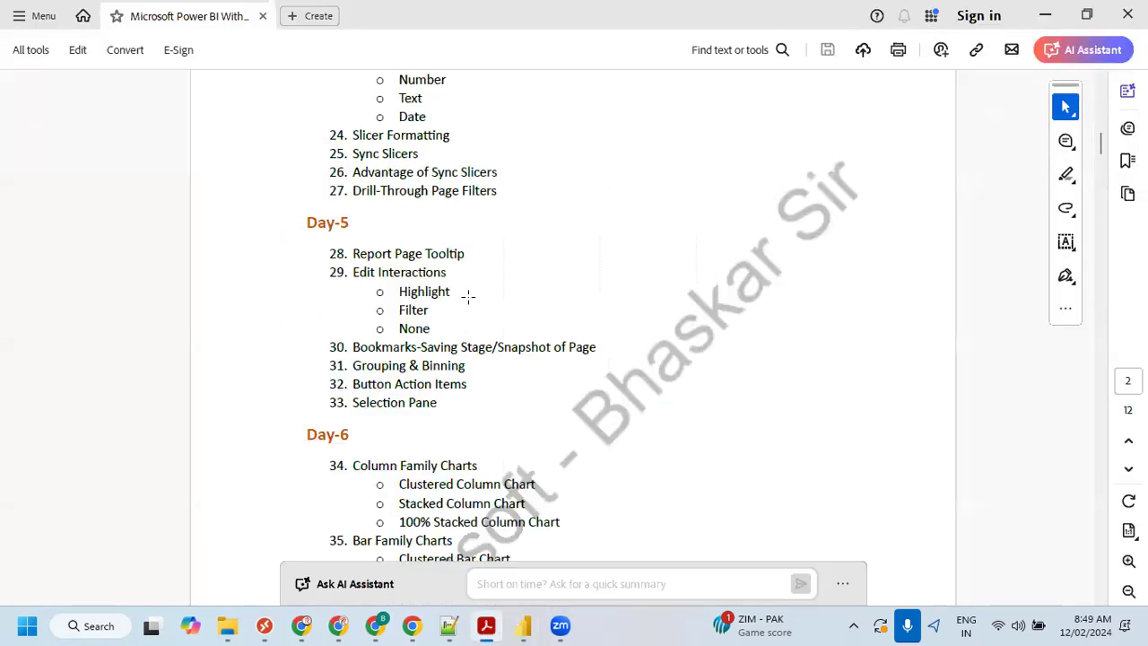
{"action": "scroll", "coordinate": [499, 372], "scroll_direction": "down", "scroll_amount": 2}
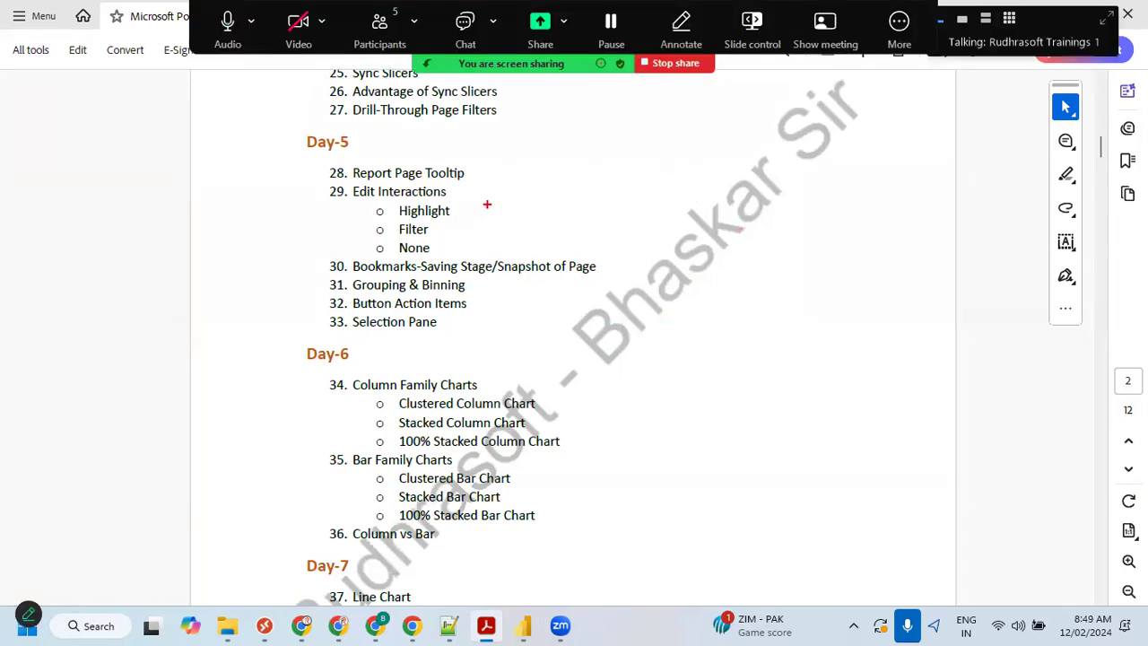
{"action": "mouse_move", "coordinate": [425, 167]}
{"action": "left_mouse_down"}
{"action": "mouse_move", "coordinate": [485, 167]}
{"action": "mouse_move", "coordinate": [296, 180]}
{"action": "mouse_move", "coordinate": [513, 173]}
{"action": "mouse_move", "coordinate": [464, 161]}
{"action": "left_mouse_up"}
{"action": "left_click_drag", "start_coordinate": [435, 112], "coordinate": [430, 131]}
{"action": "mouse_move", "coordinate": [430, 131]}
{"action": "left_mouse_down"}
{"action": "mouse_move", "coordinate": [424, 150]}
{"action": "mouse_move", "coordinate": [443, 135]}
{"action": "left_mouse_up"}
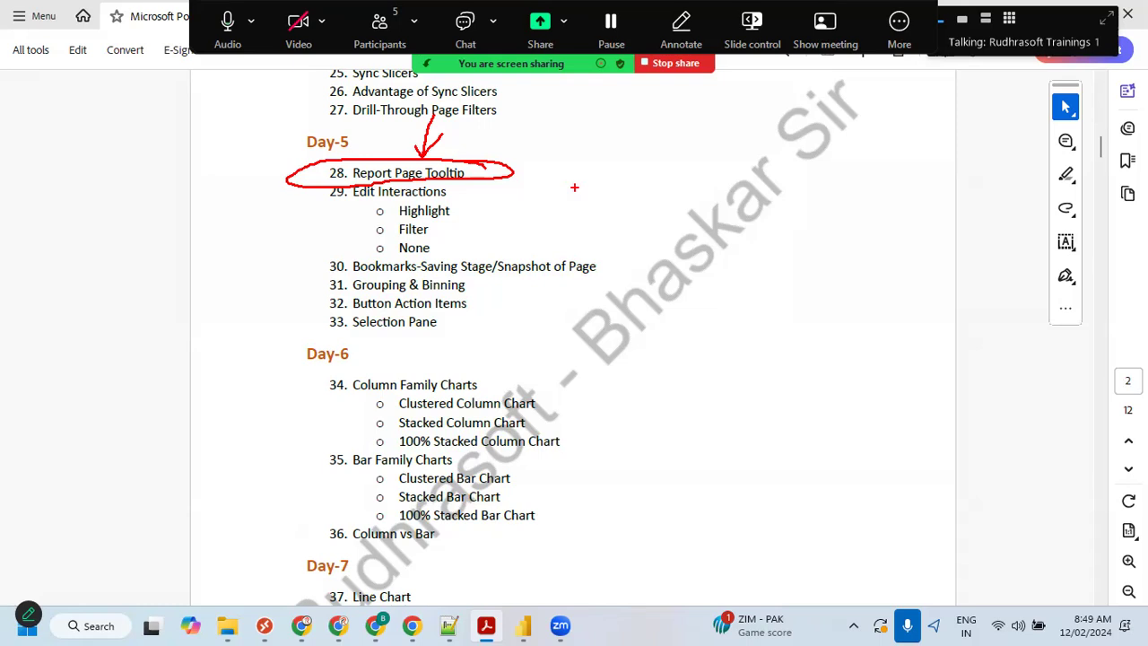
{"action": "key", "text": "Escape"}
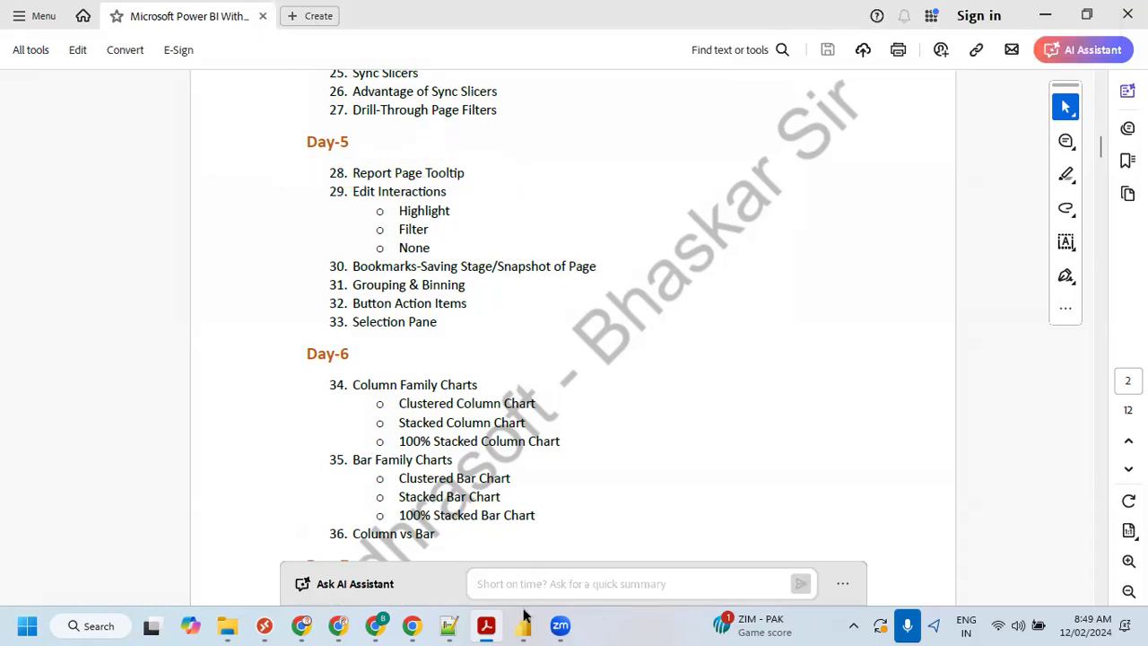
- Return to Power BI and annotate the Parent page with a clock sketch and an arrow to the label "Refresh Time"
{"action": "left_click", "coordinate": [527, 626]}
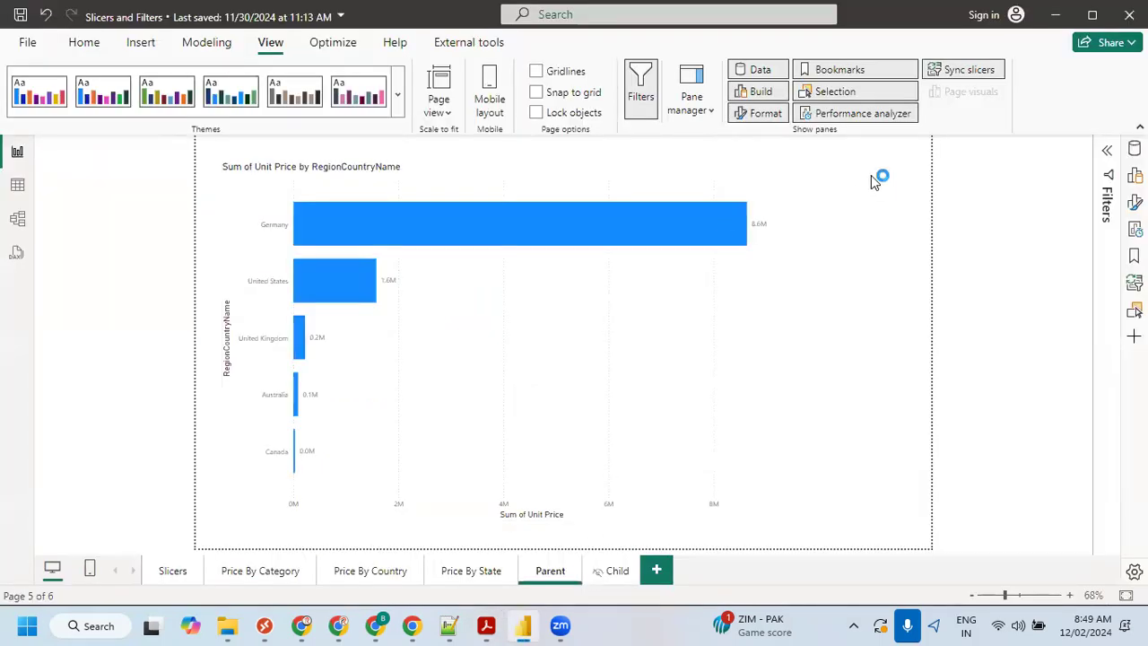
{"action": "left_click_drag", "start_coordinate": [851, 136], "coordinate": [890, 176]}
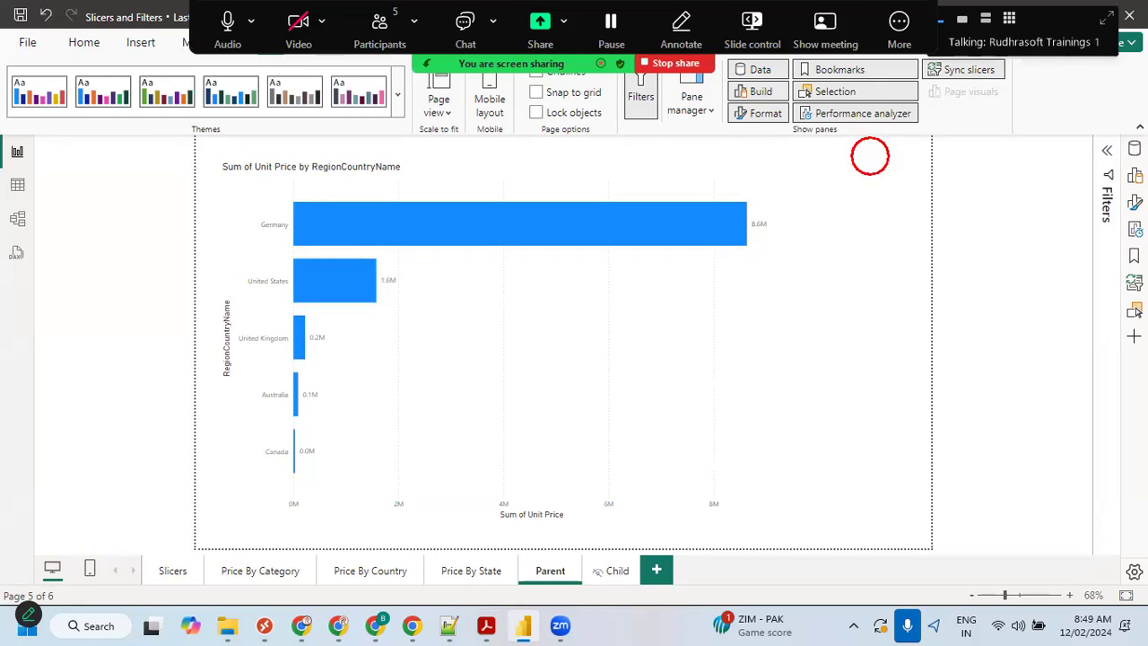
{"action": "left_click_drag", "start_coordinate": [870, 138], "coordinate": [870, 150]}
{"action": "mouse_move", "coordinate": [902, 144]}
{"action": "left_mouse_down"}
{"action": "mouse_move", "coordinate": [962, 132]}
{"action": "mouse_move", "coordinate": [951, 148]}
{"action": "mouse_move", "coordinate": [970, 145]}
{"action": "left_mouse_up"}
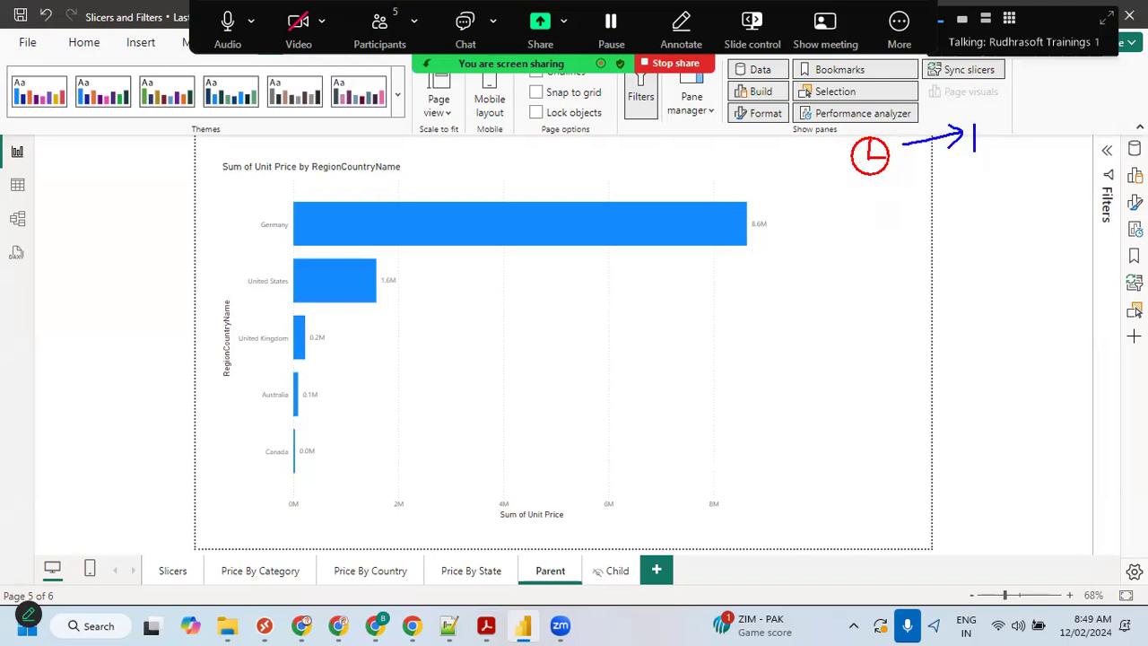
{"action": "type", "text": "Refresh"}
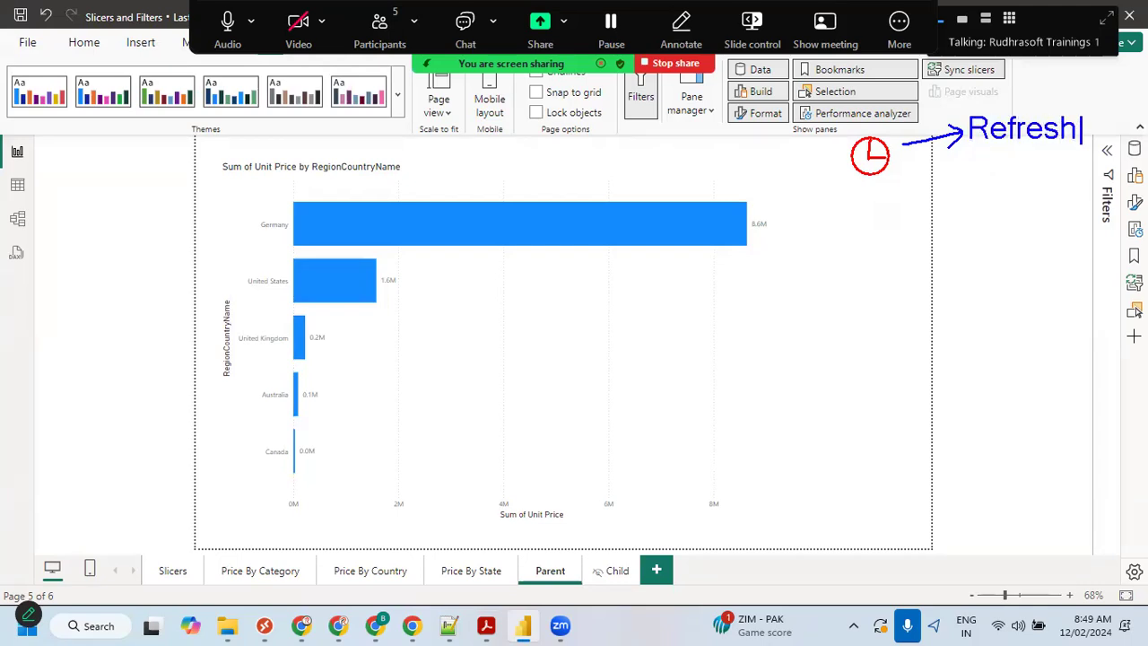
{"action": "key", "text": "Return"}
{"action": "type", "text": "Time"}
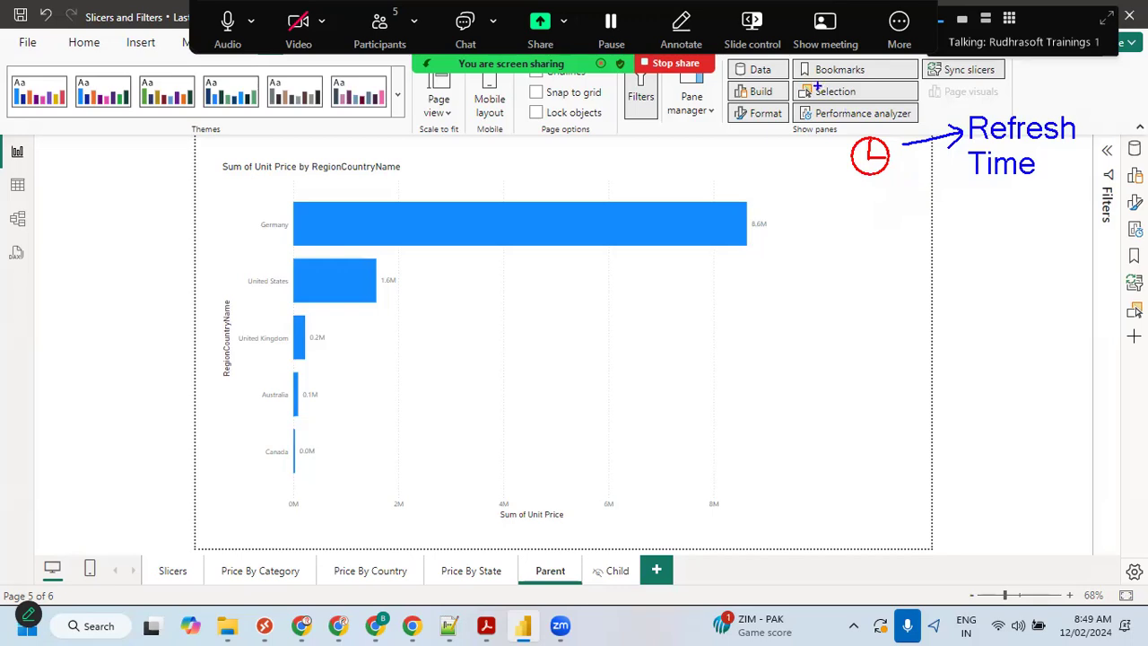
- Frame the clock and its label, and draw an arrow from them to the annotation "Report Tool tip"
{"action": "left_click_drag", "start_coordinate": [820, 93], "coordinate": [1081, 213]}
{"action": "mouse_move", "coordinate": [872, 199]}
{"action": "left_mouse_down"}
{"action": "mouse_move", "coordinate": [871, 299]}
{"action": "mouse_move", "coordinate": [889, 287]}
{"action": "left_mouse_up"}
{"action": "left_click_drag", "start_coordinate": [816, 332], "coordinate": [816, 358]}
{"action": "type", "text": "Report Tool tip"}
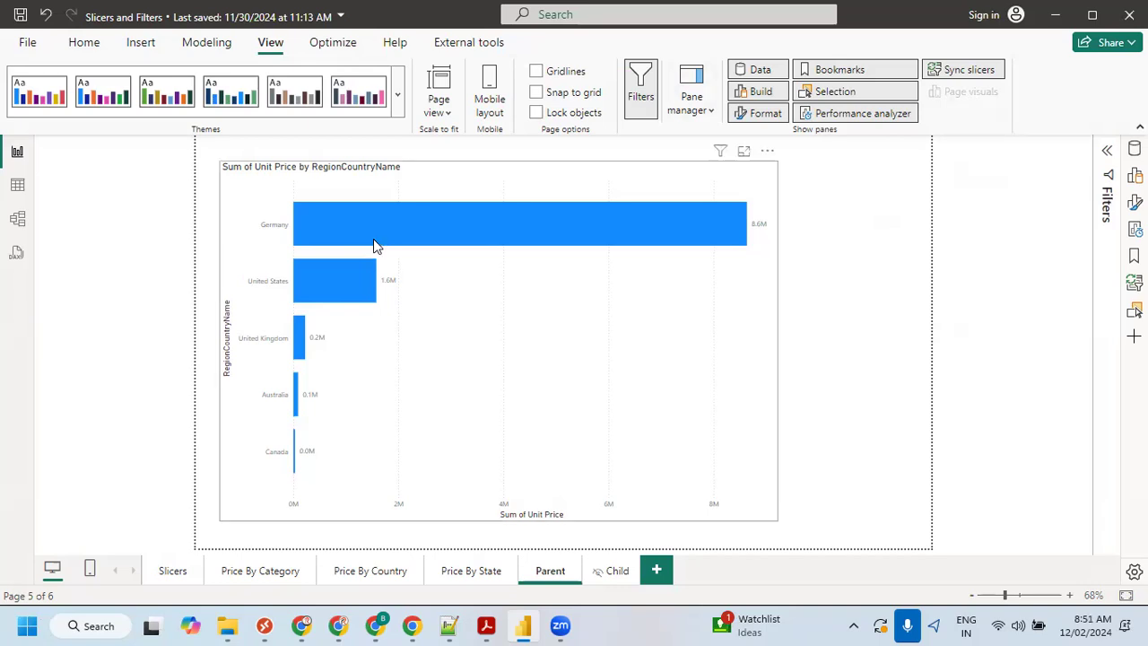
- Add a new report page named "Report Tooltip" and show the Data pane
{"action": "mouse_move", "coordinate": [373, 235]}
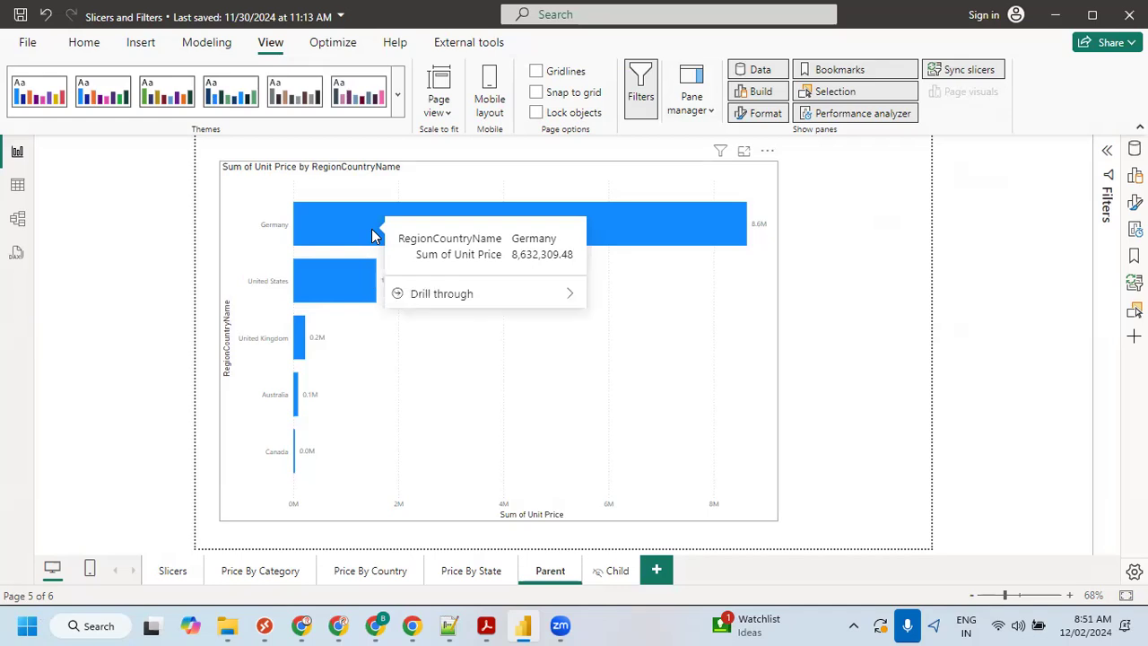
{"action": "mouse_move", "coordinate": [422, 298]}
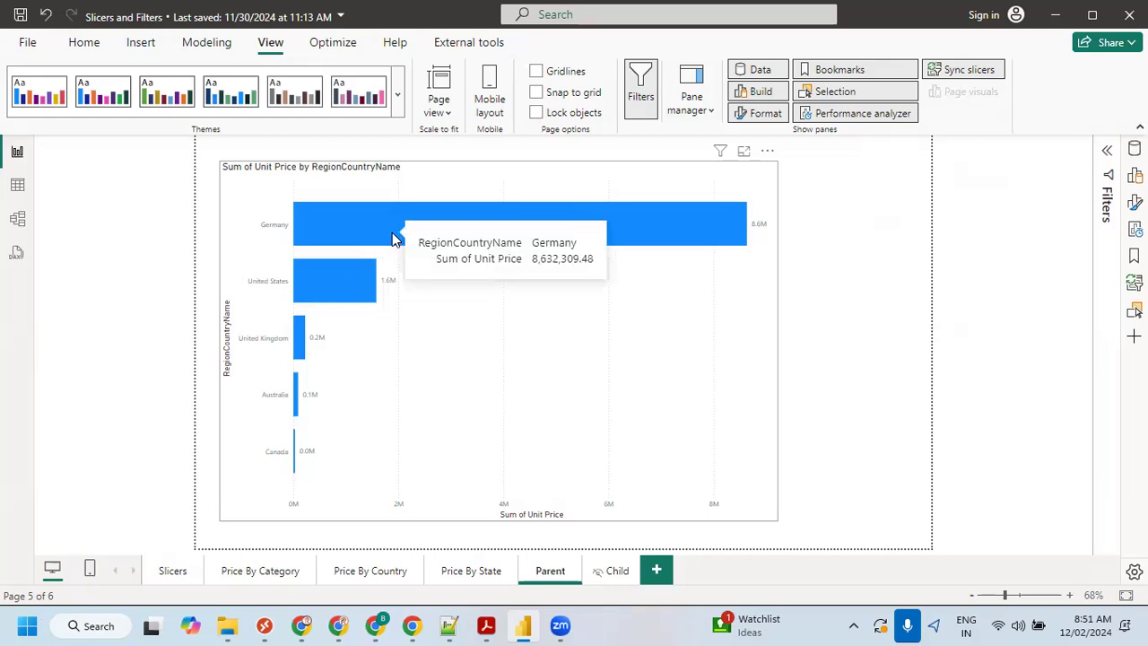
{"action": "left_click", "coordinate": [656, 574]}
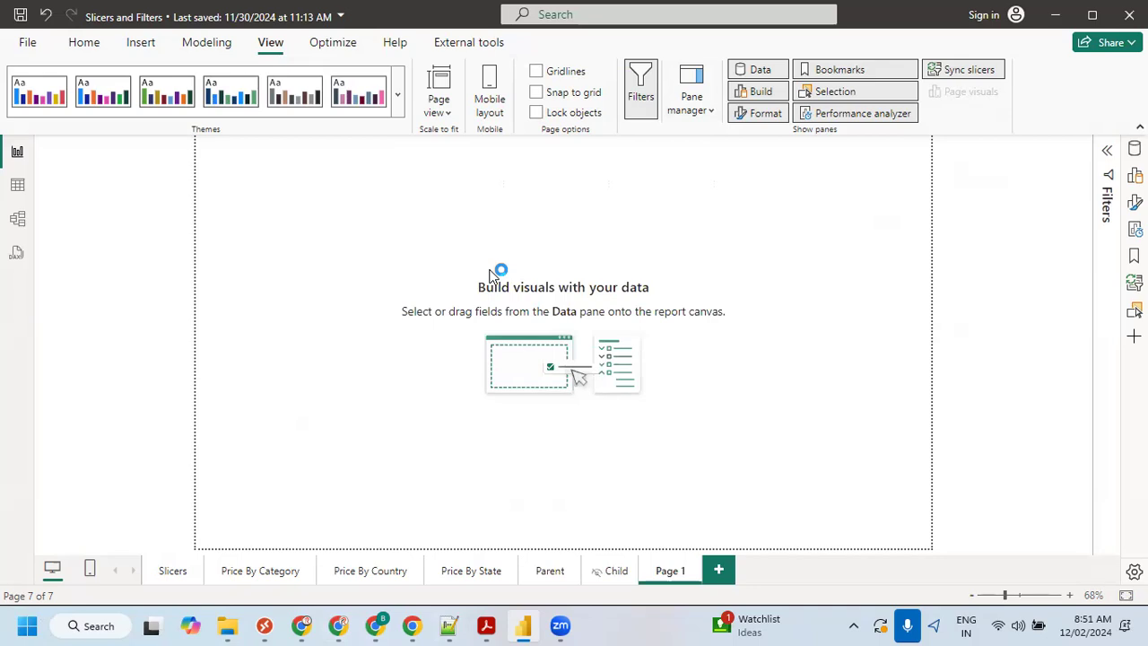
{"action": "double_click", "coordinate": [672, 572]}
{"action": "key", "text": "ctrl+a"}
{"action": "type", "text": "Report Tool"}
{"action": "type", "text": "tip"}
{"action": "key", "text": "Return"}
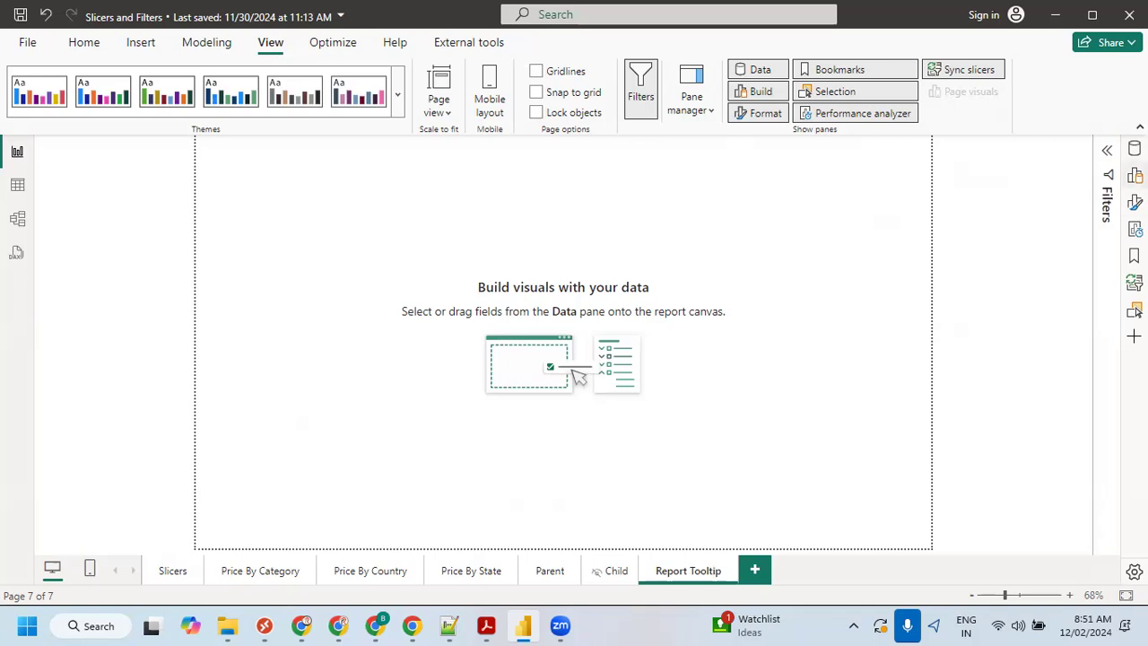
{"action": "left_click", "coordinate": [1134, 149]}
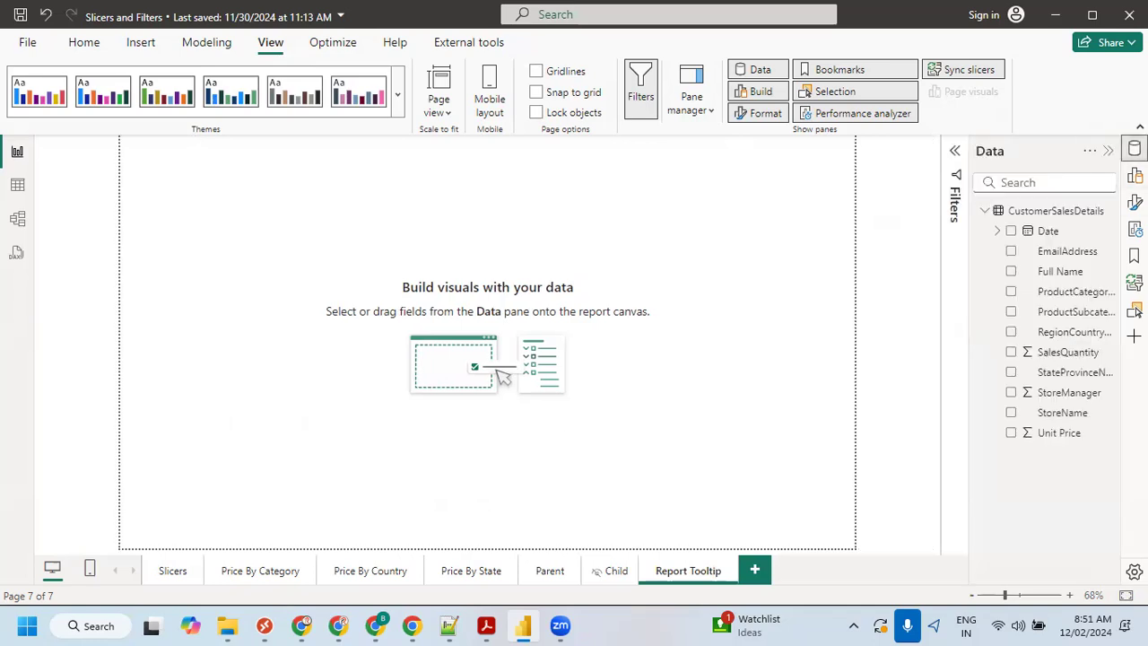
{"action": "left_click", "coordinate": [1012, 436]}
{"action": "left_click_drag", "start_coordinate": [284, 294], "coordinate": [542, 421]}
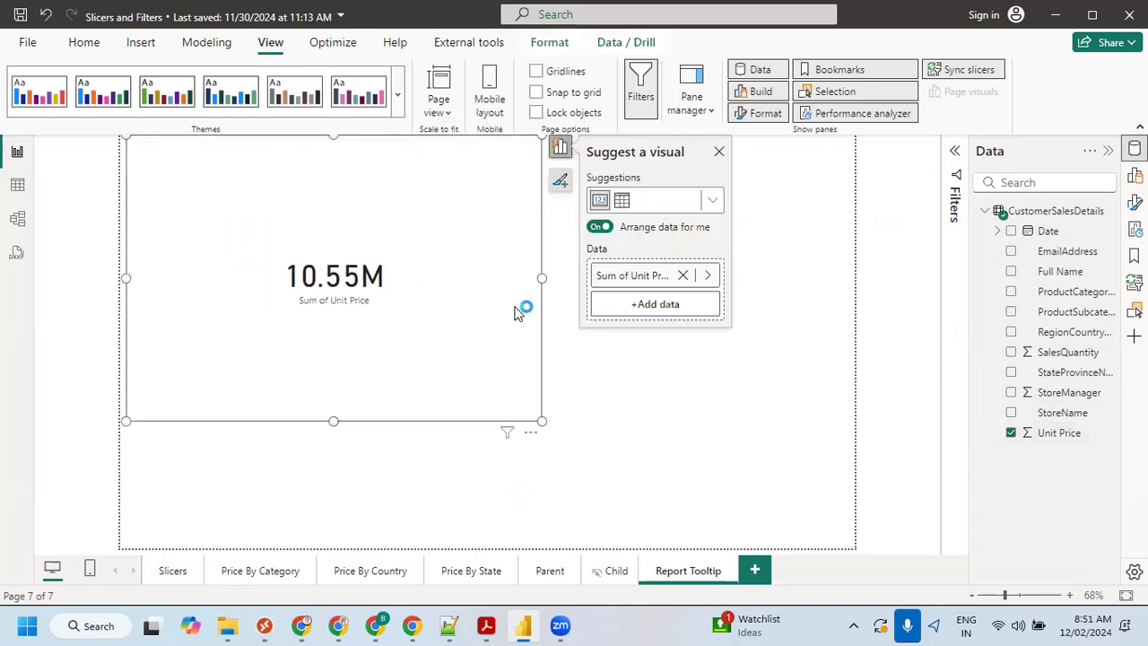
{"action": "key", "text": "Delete"}
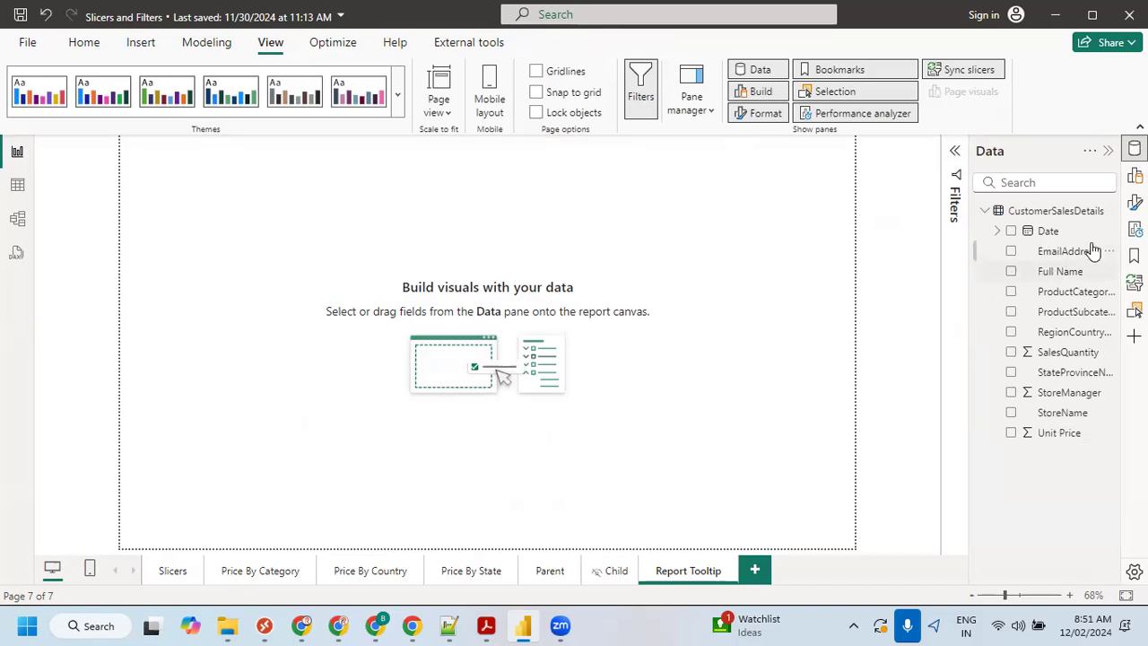
- Set the page type of the Report Tooltip page to Tooltip in its page information settings
{"action": "left_click", "coordinate": [1134, 202]}
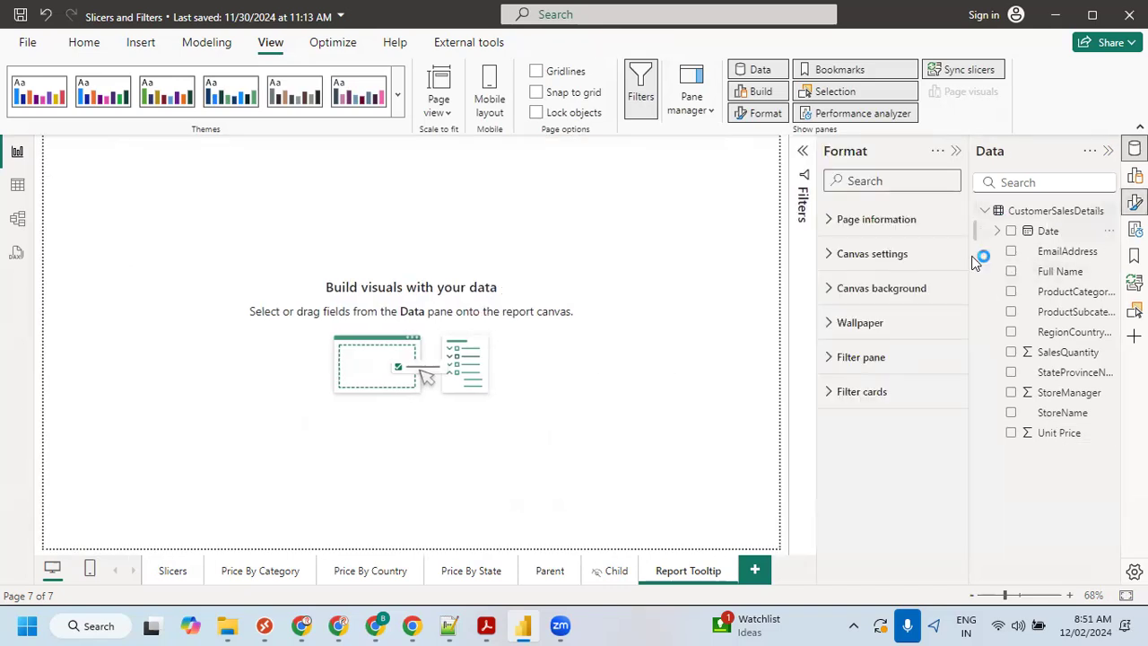
{"action": "left_click", "coordinate": [847, 226]}
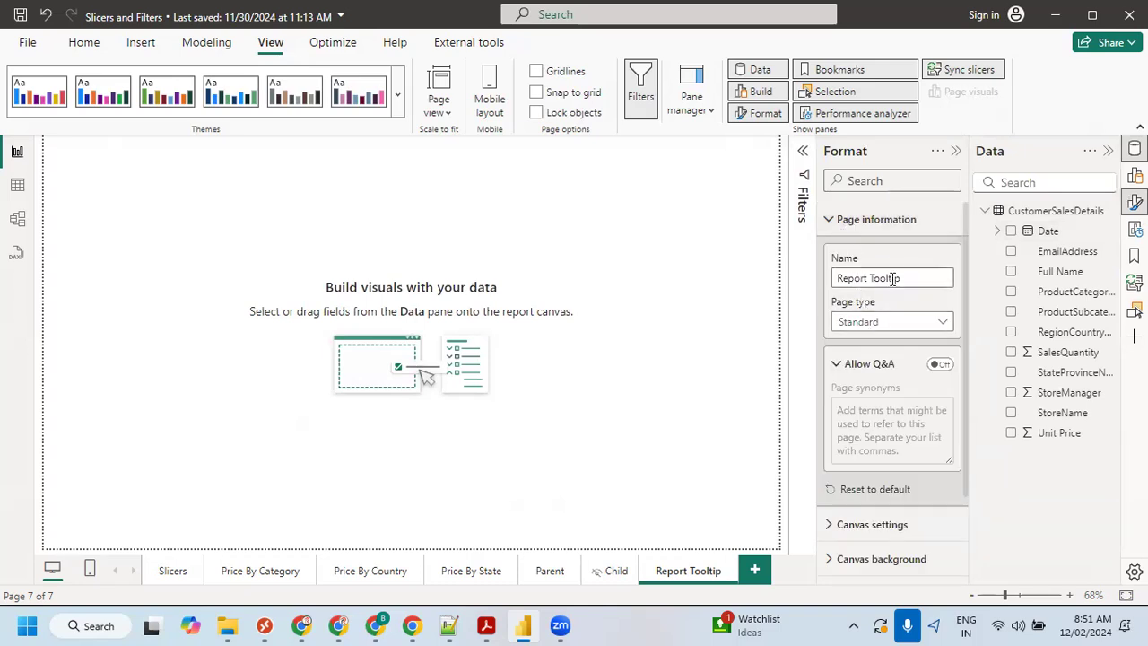
{"action": "left_click", "coordinate": [861, 328]}
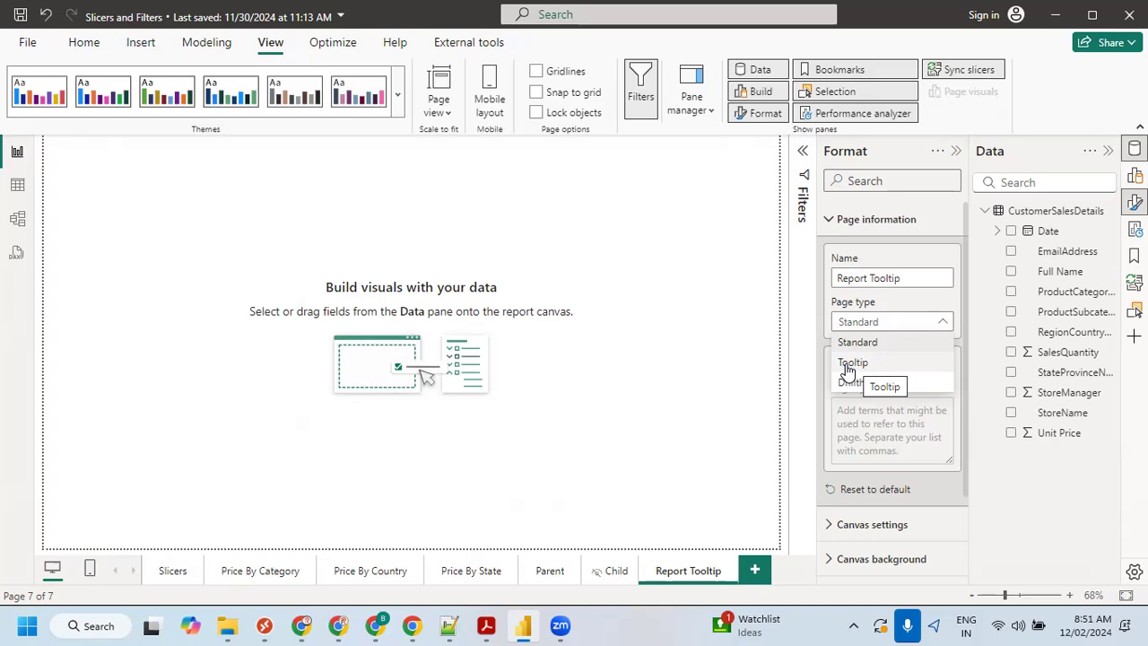
{"action": "left_click", "coordinate": [847, 366]}
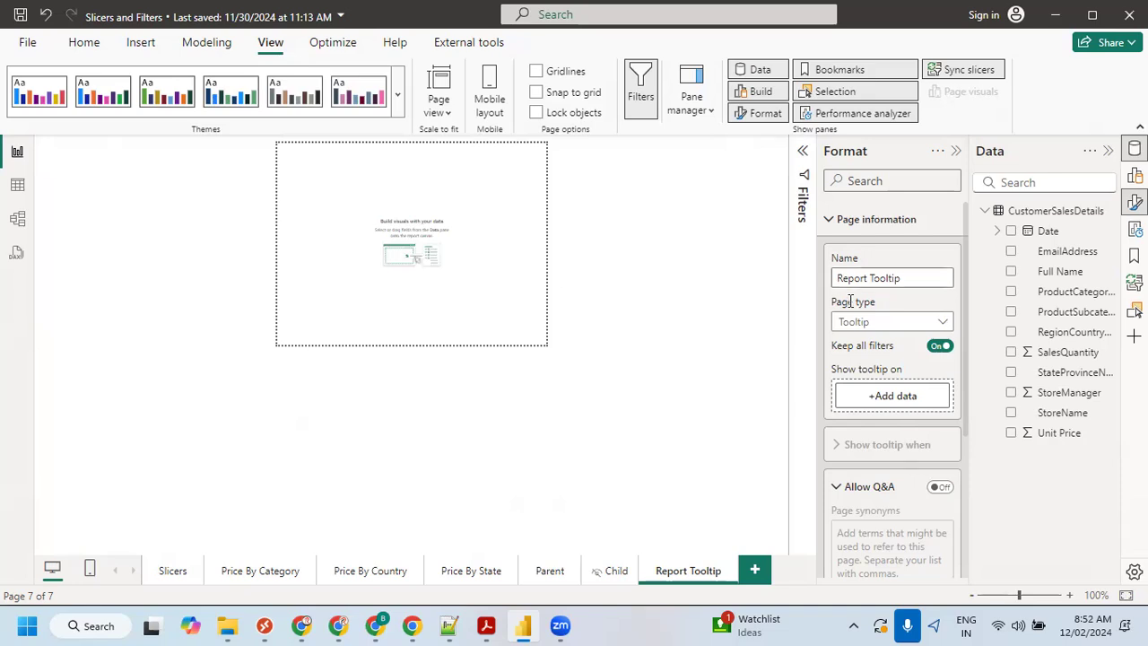
- Build a bar chart of Unit Price by ProductCategoryName on the Report Tooltip page and rename its fields Price and Category
{"action": "left_click", "coordinate": [1011, 433]}
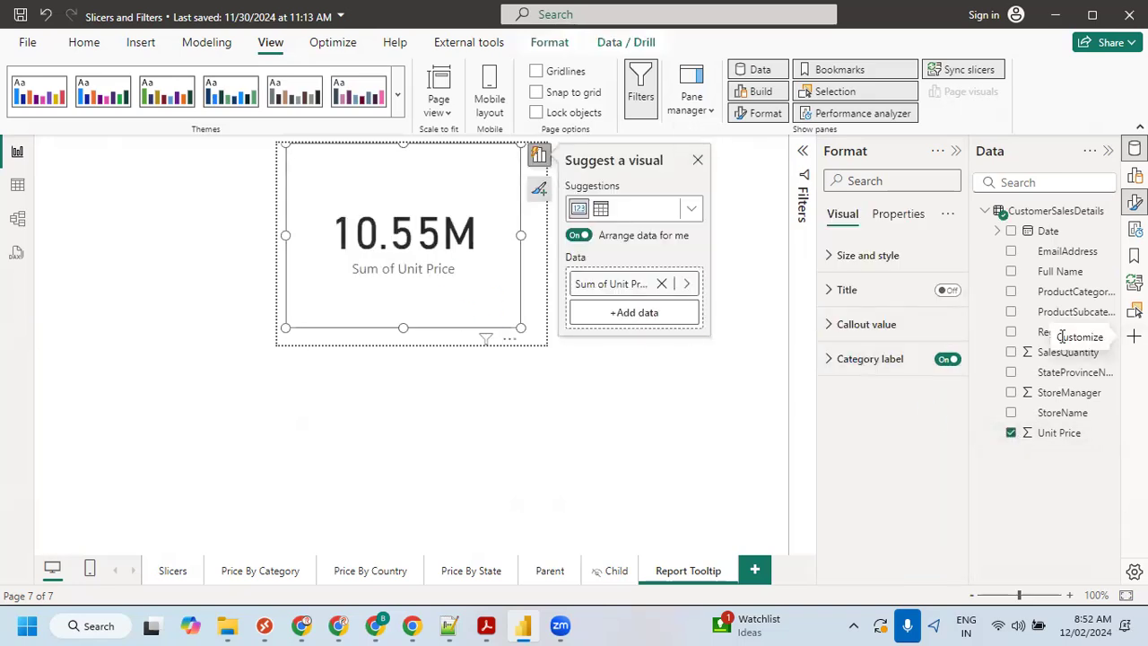
{"action": "left_click", "coordinate": [1010, 293]}
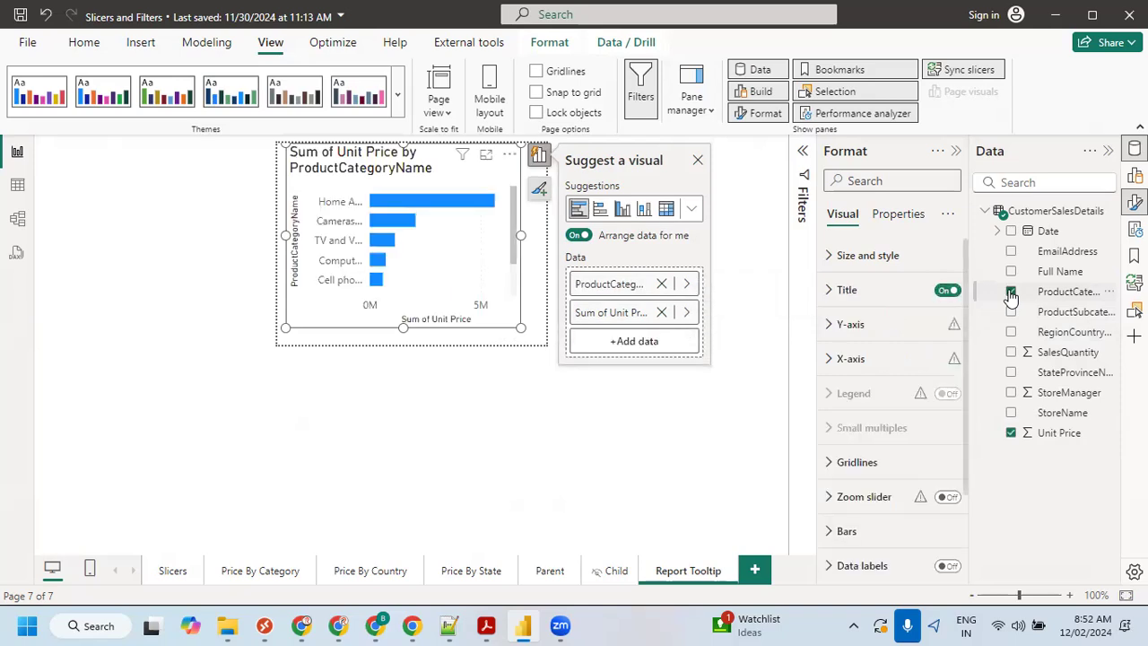
{"action": "double_click", "coordinate": [606, 283]}
{"action": "type", "text": "Category"}
{"action": "key", "text": "Return"}
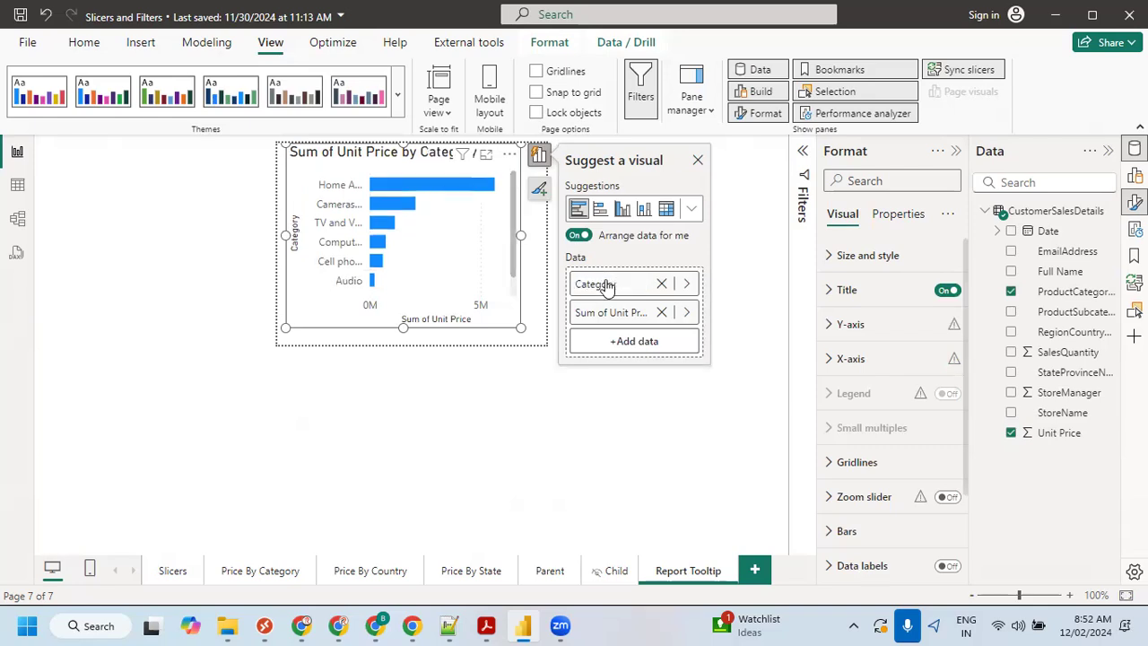
{"action": "double_click", "coordinate": [593, 309]}
{"action": "type", "text": "Price"}
{"action": "key", "text": "Return"}
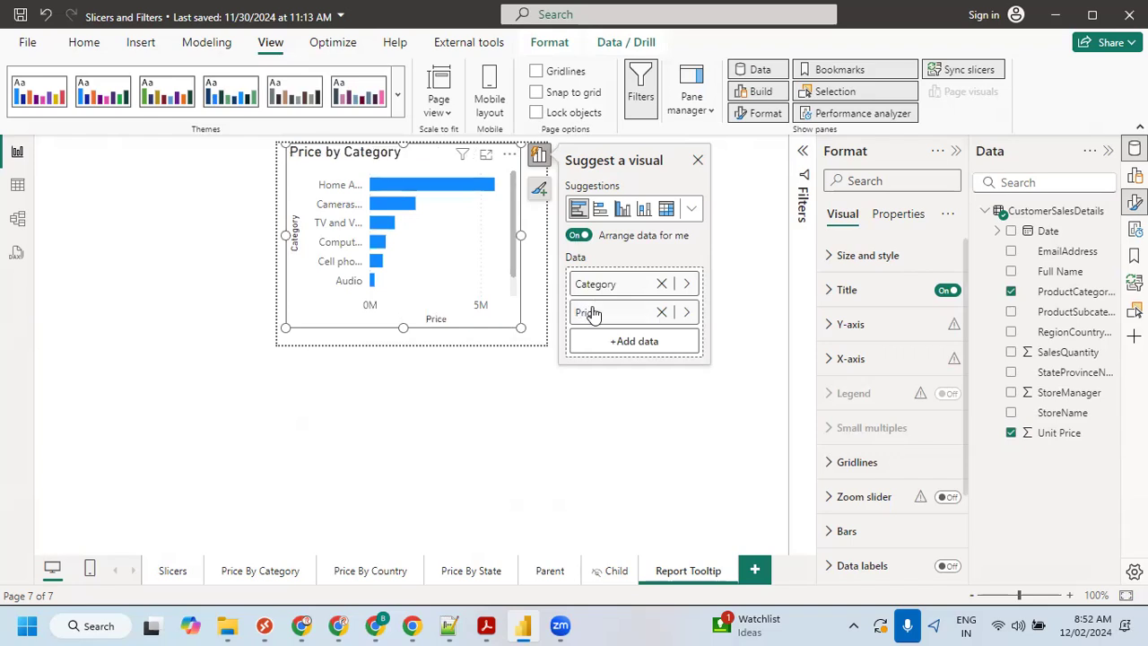
- Resize the Price by Category chart to fill the whole tooltip page canvas
{"action": "left_click", "coordinate": [538, 344]}
{"action": "left_click_drag", "start_coordinate": [535, 339], "coordinate": [542, 347]}
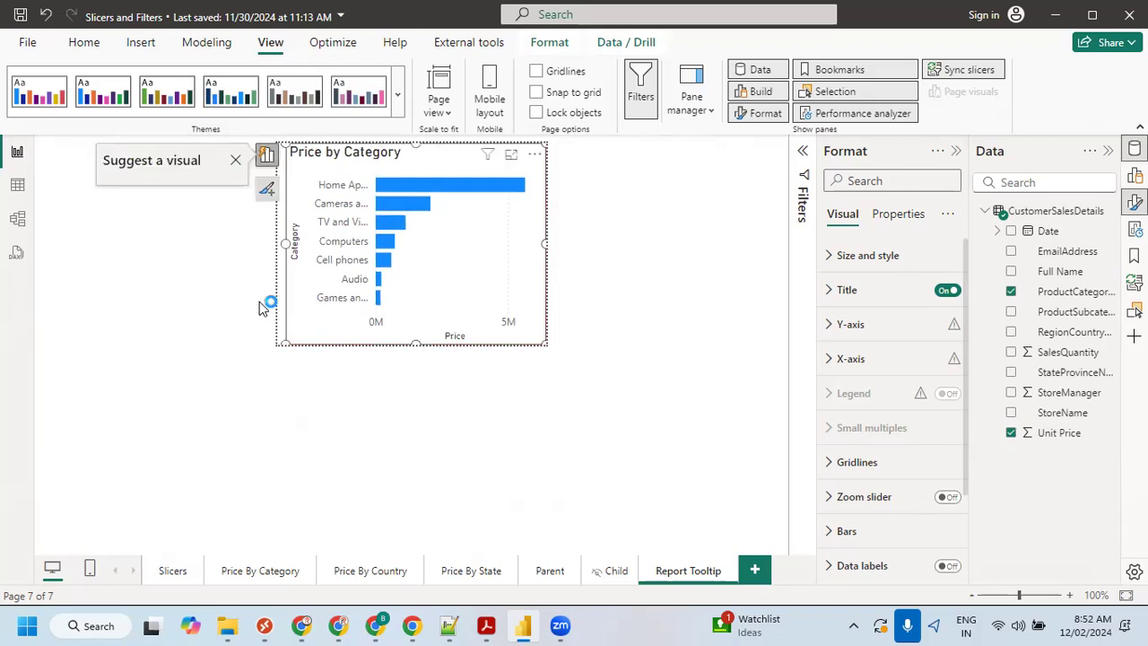
{"action": "left_click_drag", "start_coordinate": [280, 345], "coordinate": [276, 345]}
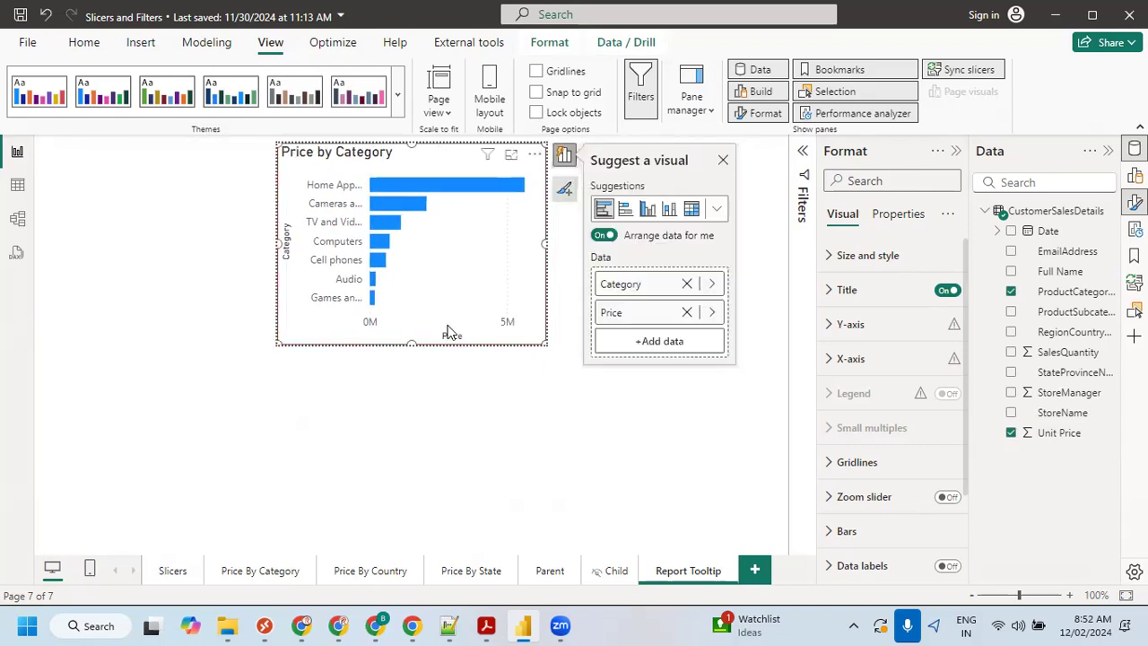
{"action": "left_click_drag", "start_coordinate": [544, 244], "coordinate": [561, 246]}
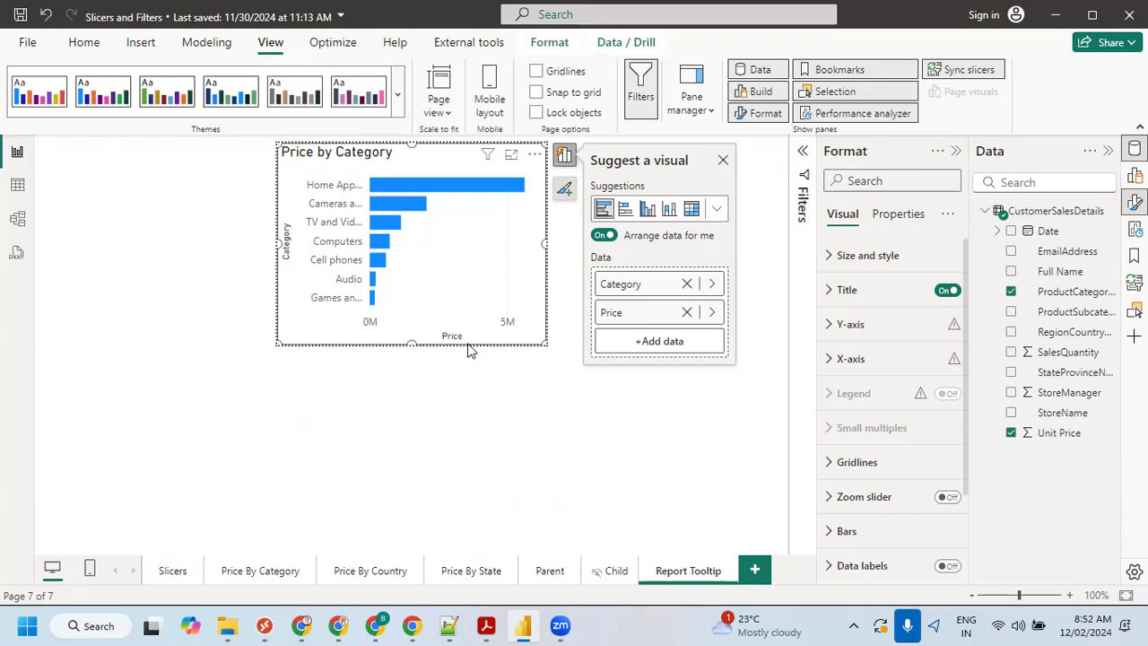
- Turn off the Y-axis and X-axis titles of the Price by Category chart
{"action": "left_click", "coordinate": [839, 327]}
{"action": "left_click", "coordinate": [849, 368]}
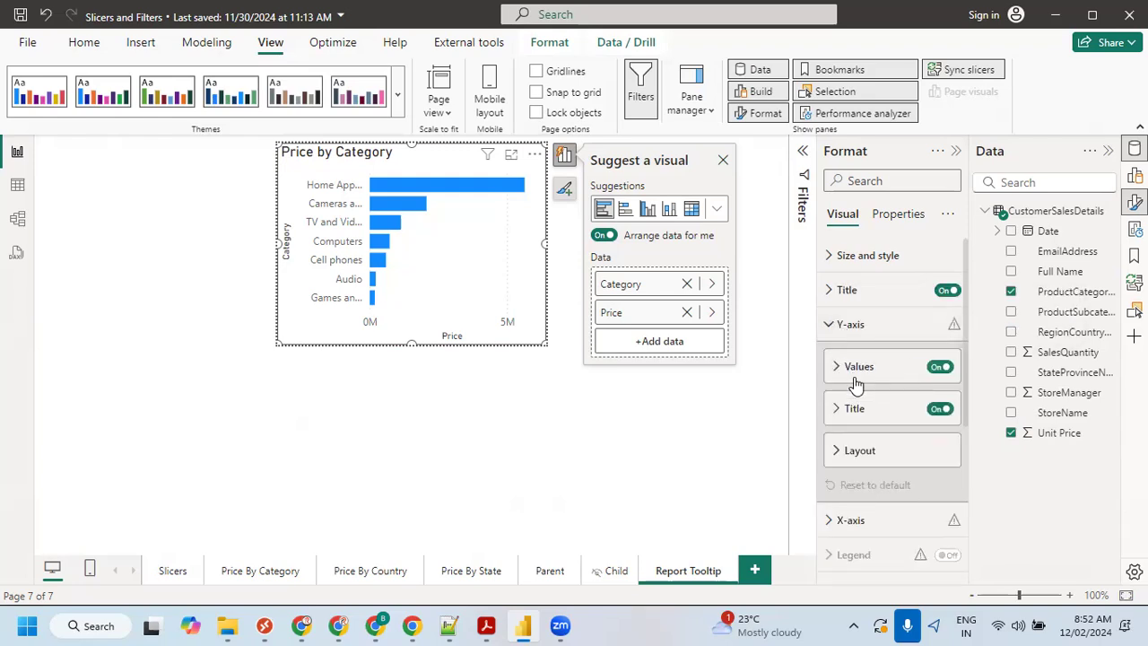
{"action": "left_click", "coordinate": [941, 410]}
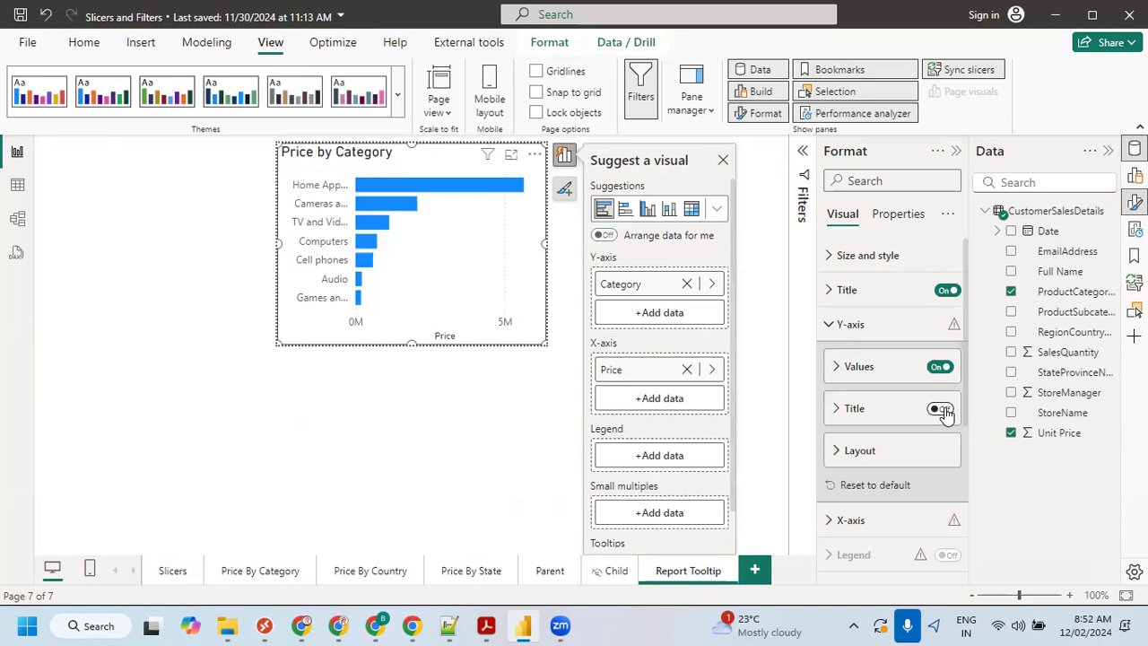
{"action": "left_click", "coordinate": [829, 325]}
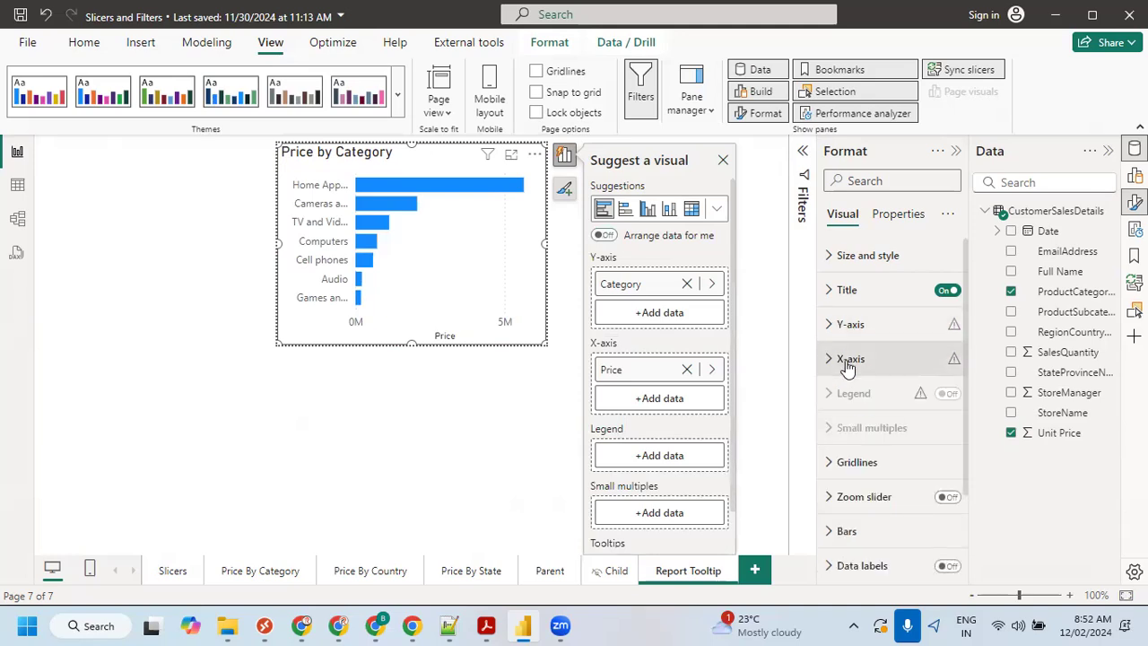
{"action": "left_click", "coordinate": [848, 361]}
{"action": "scroll", "coordinate": [906, 458], "scroll_direction": "down", "scroll_amount": 2}
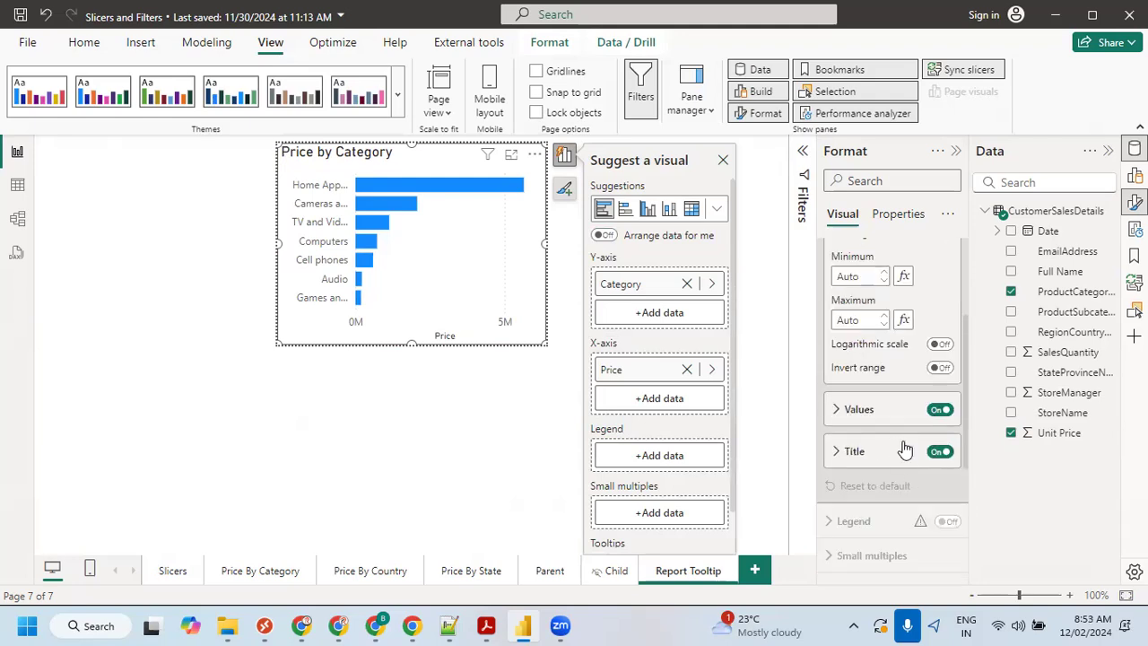
{"action": "left_click", "coordinate": [939, 453]}
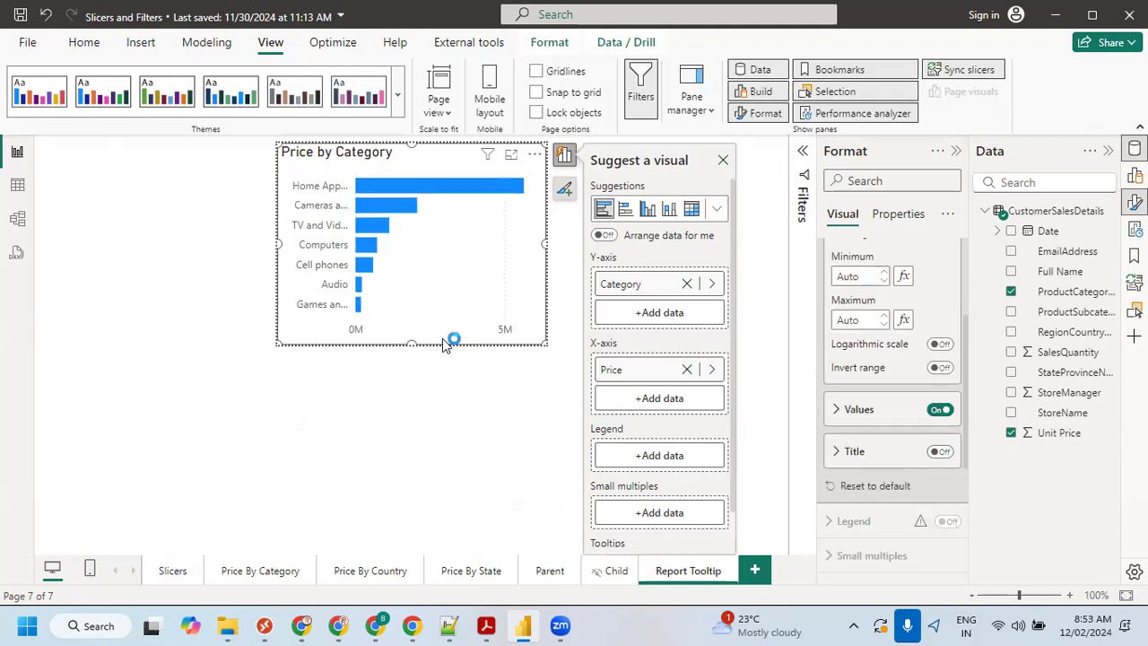
- Set the font size of the chart's X-axis values to 8
{"action": "scroll", "coordinate": [901, 358], "scroll_direction": "up", "scroll_amount": 1}
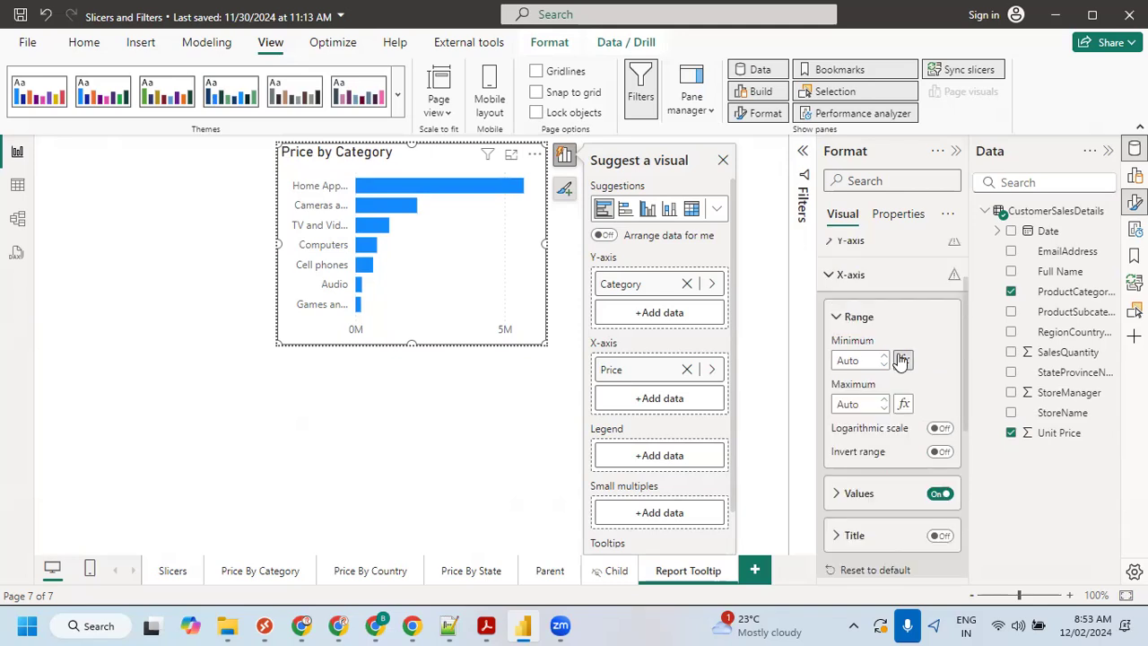
{"action": "left_click", "coordinate": [853, 318]}
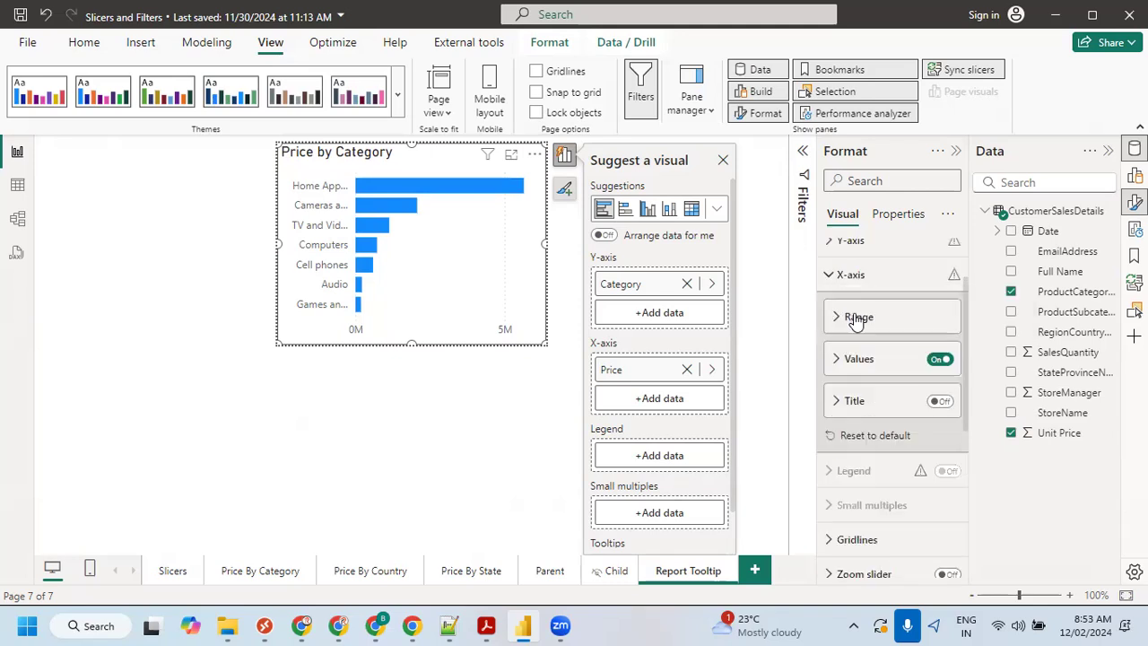
{"action": "left_click", "coordinate": [866, 361]}
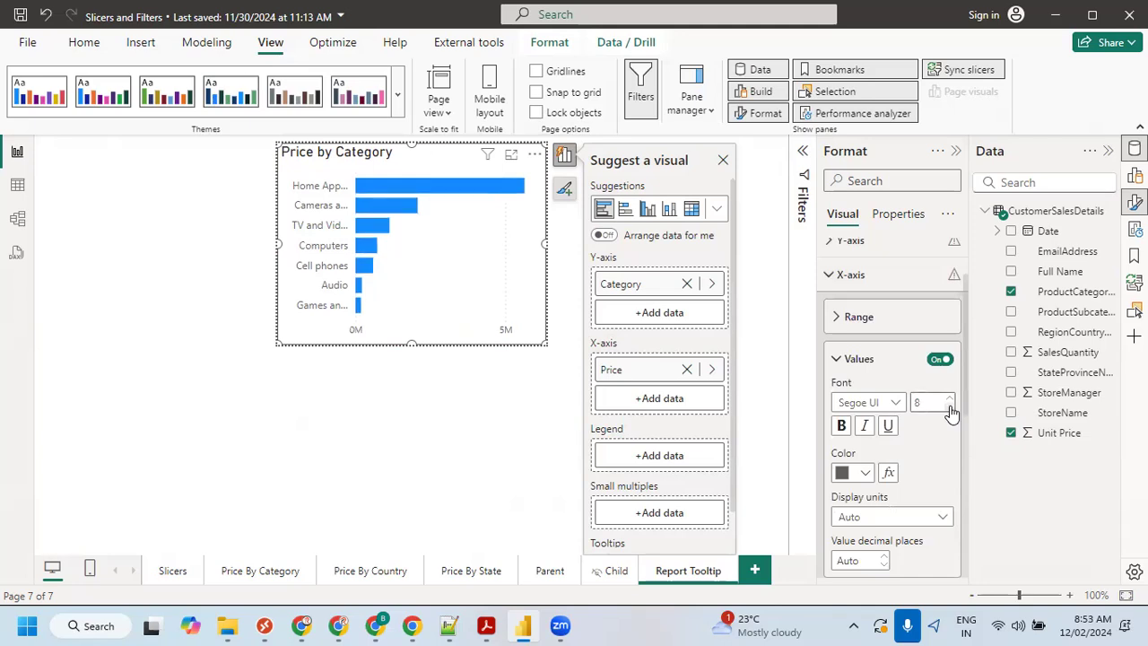
{"action": "left_click", "coordinate": [843, 358]}
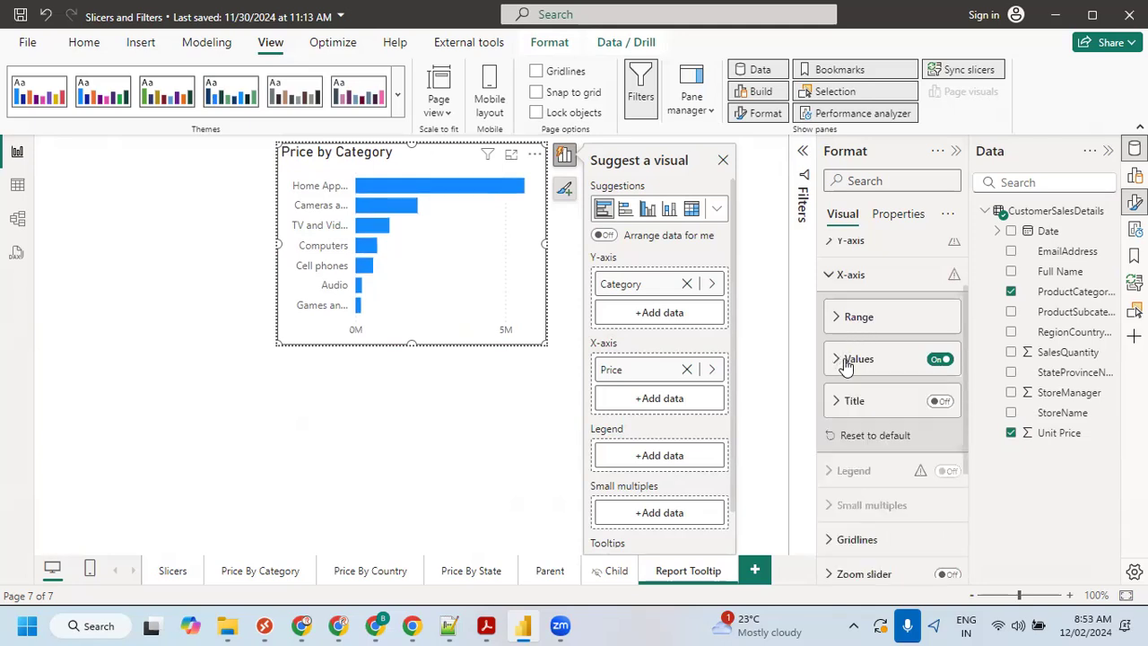
{"action": "left_click", "coordinate": [830, 276]}
- Set the font size of the chart's Y-axis values to 8
{"action": "left_click", "coordinate": [841, 266]}
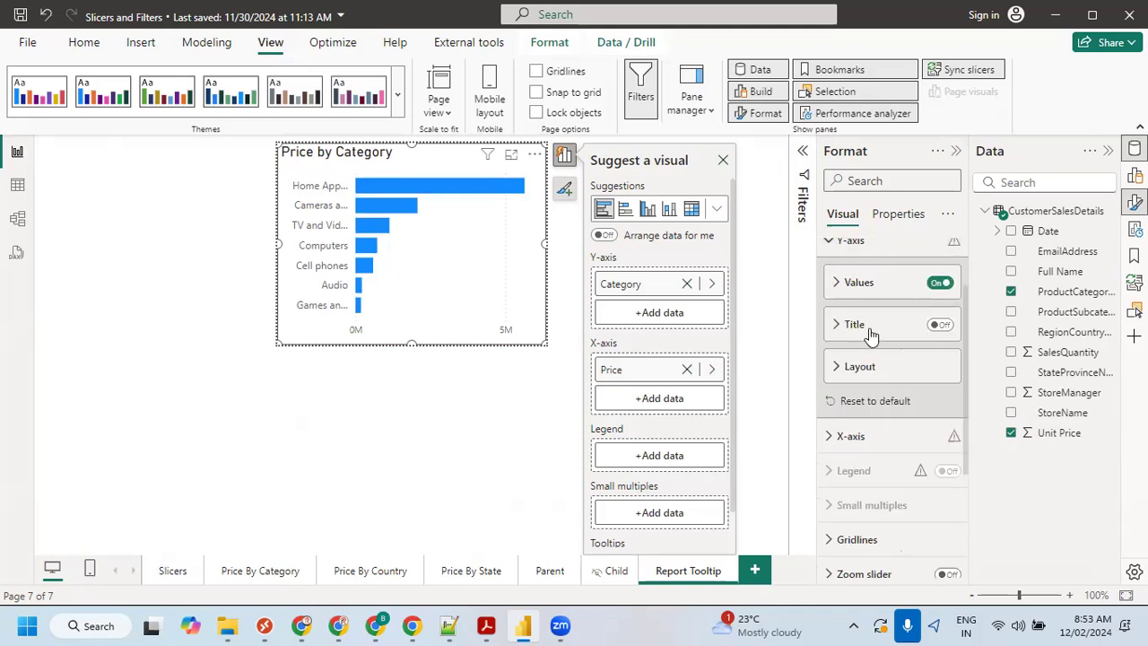
{"action": "left_click", "coordinate": [859, 285]}
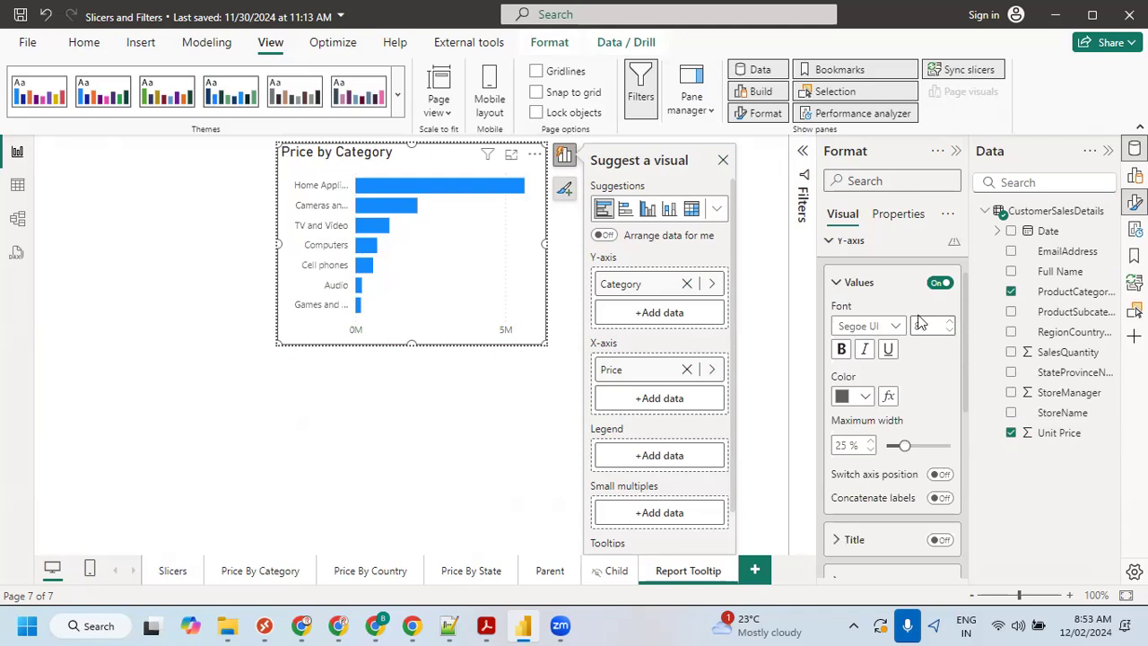
{"action": "left_click", "coordinate": [853, 284]}
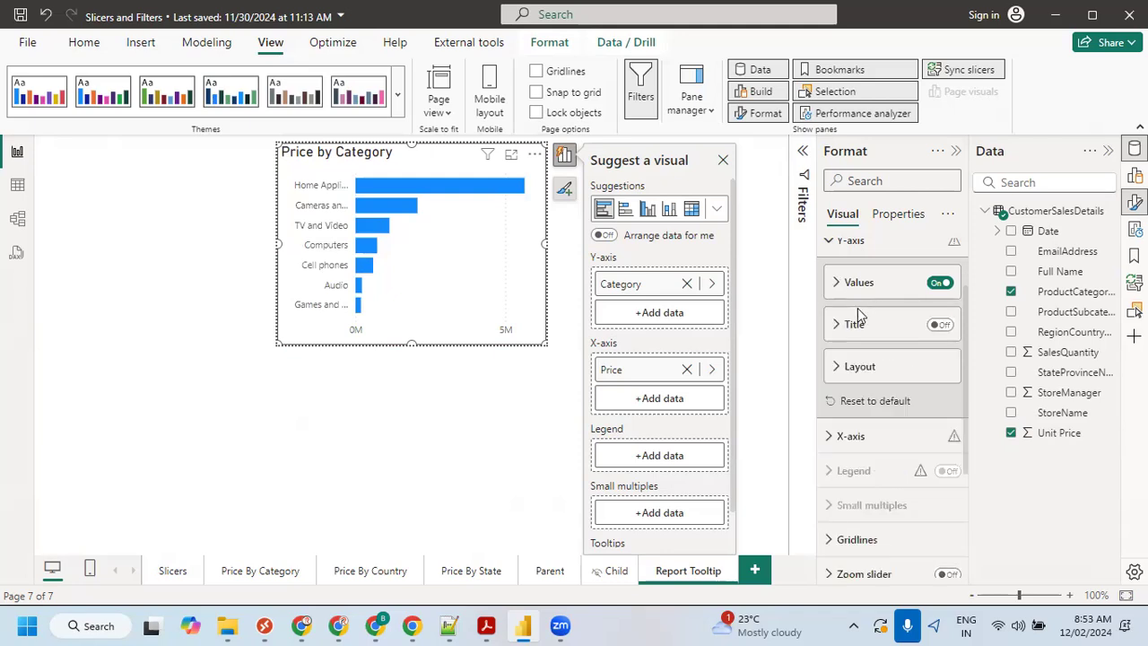
{"action": "scroll", "coordinate": [843, 272], "scroll_direction": "up", "scroll_amount": 2}
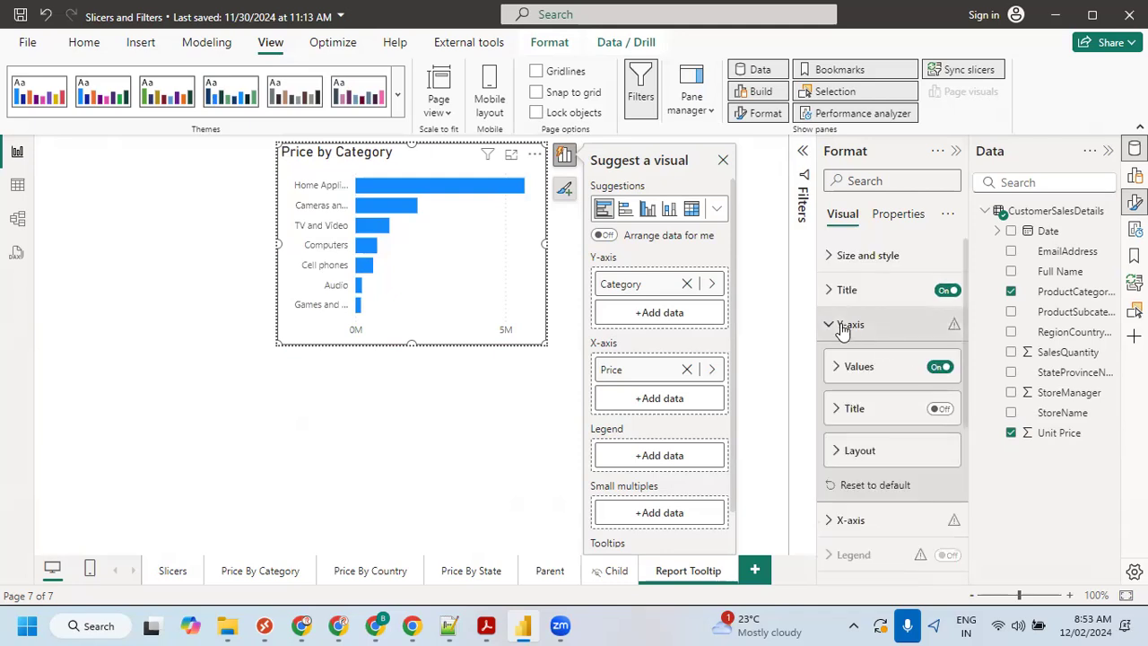
{"action": "left_click", "coordinate": [847, 325]}
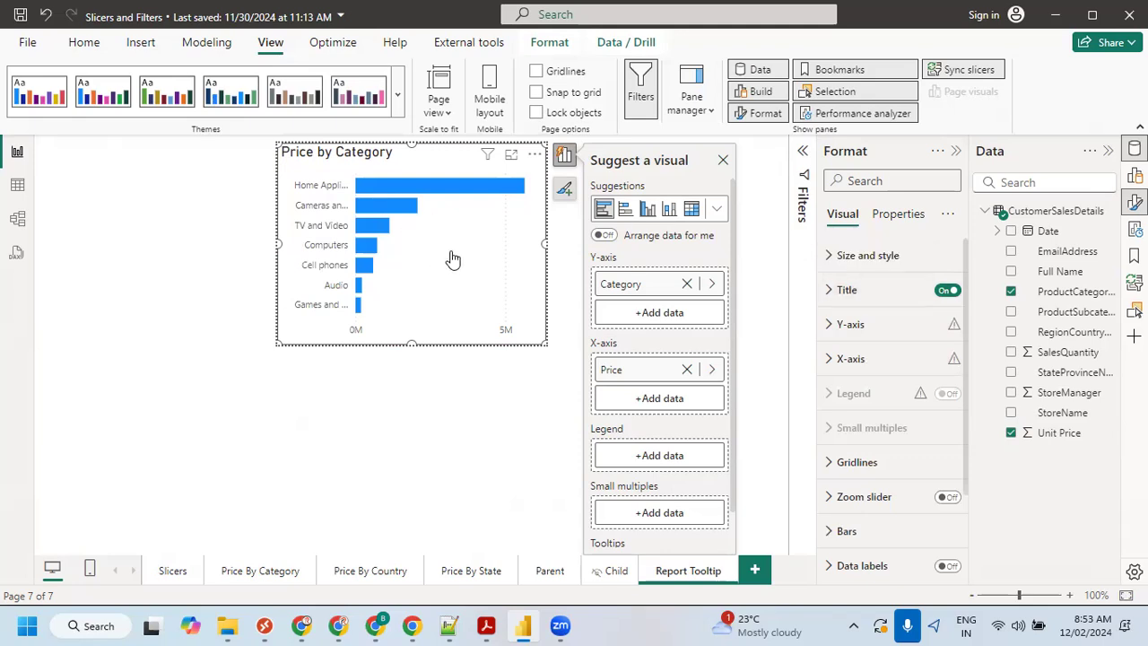
- Increase the maximum width of the Y-axis values to 50 % to make room for the full category names
{"action": "left_click_drag", "start_coordinate": [544, 243], "coordinate": [558, 249]}
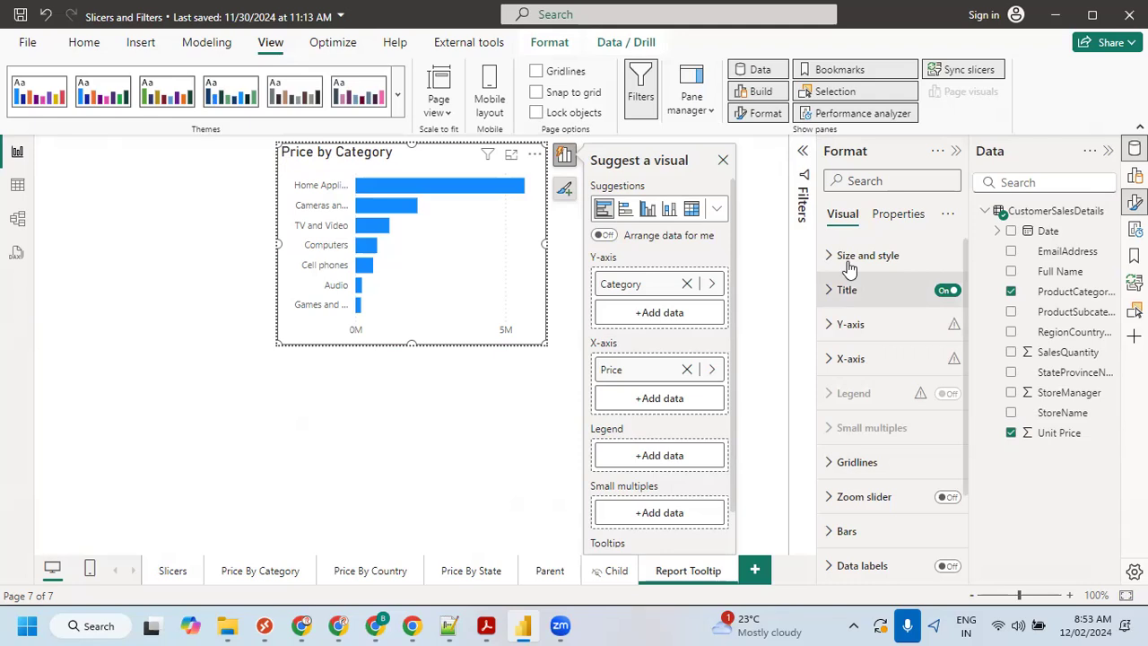
{"action": "left_click", "coordinate": [857, 326]}
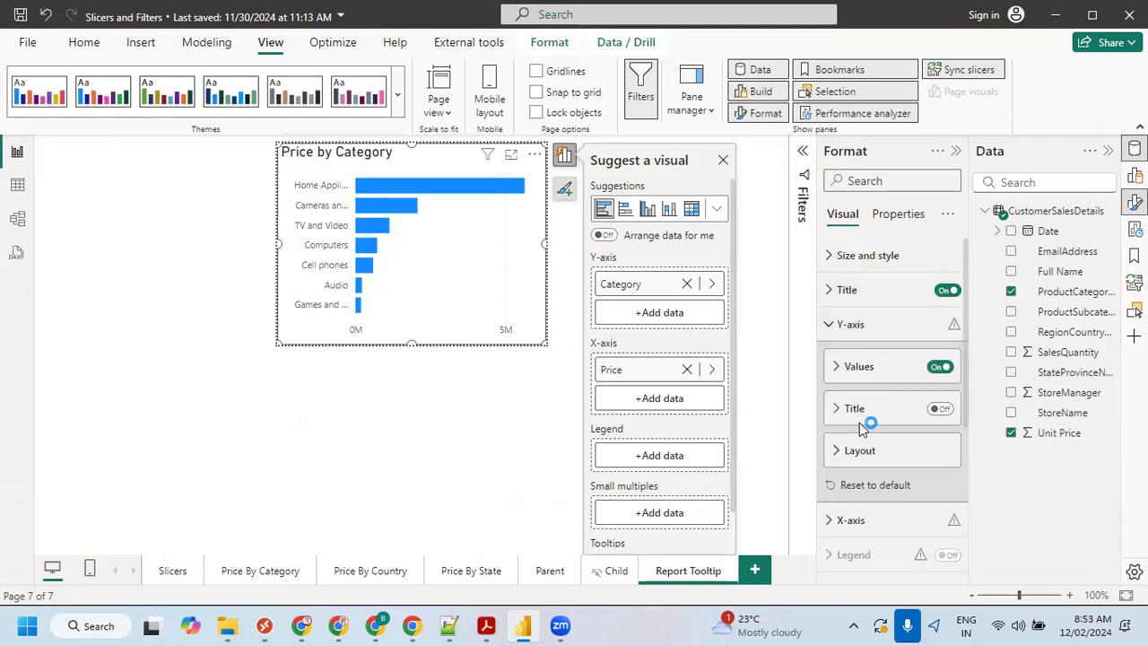
{"action": "left_click", "coordinate": [868, 375]}
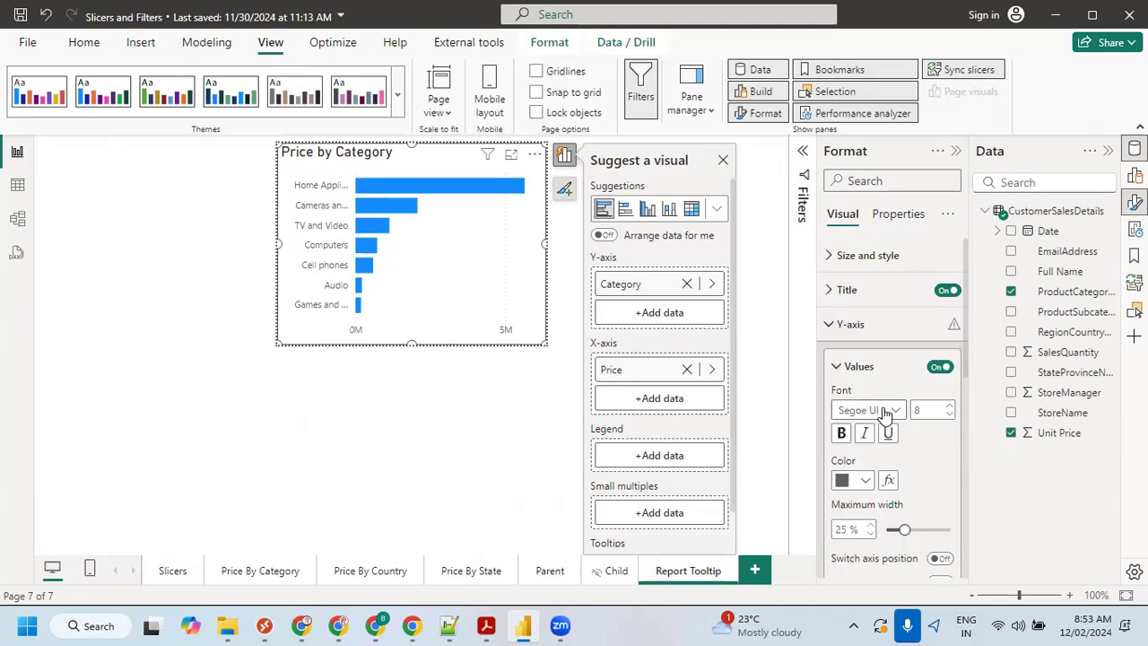
{"action": "scroll", "coordinate": [896, 403], "scroll_direction": "down", "scroll_amount": 3}
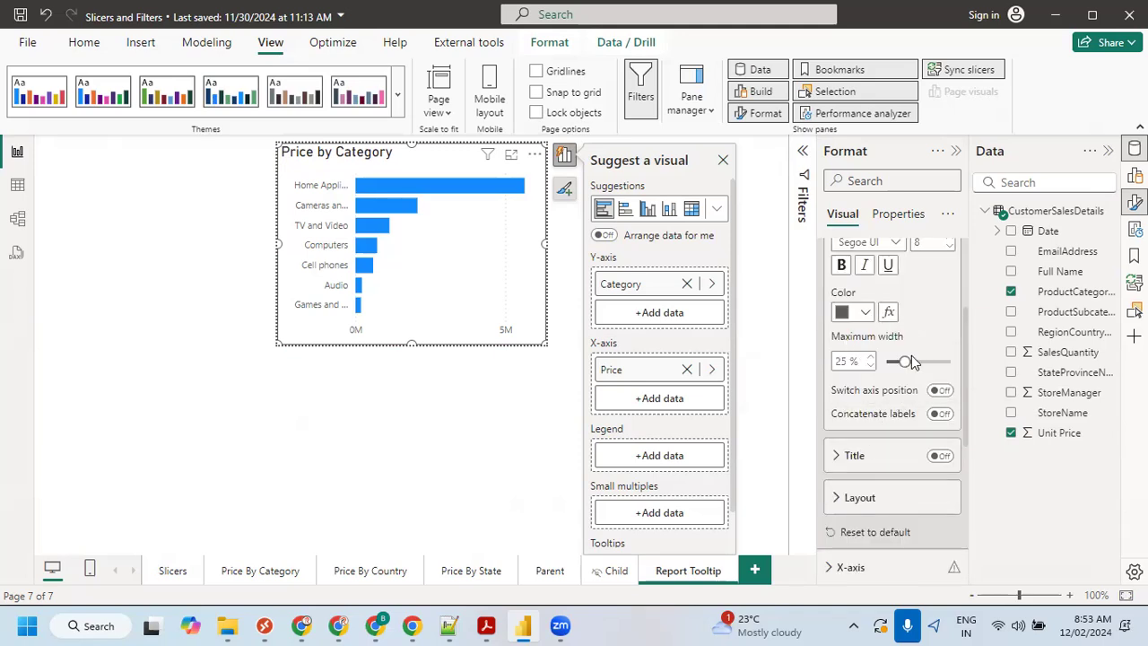
{"action": "left_click_drag", "start_coordinate": [907, 362], "coordinate": [948, 362]}
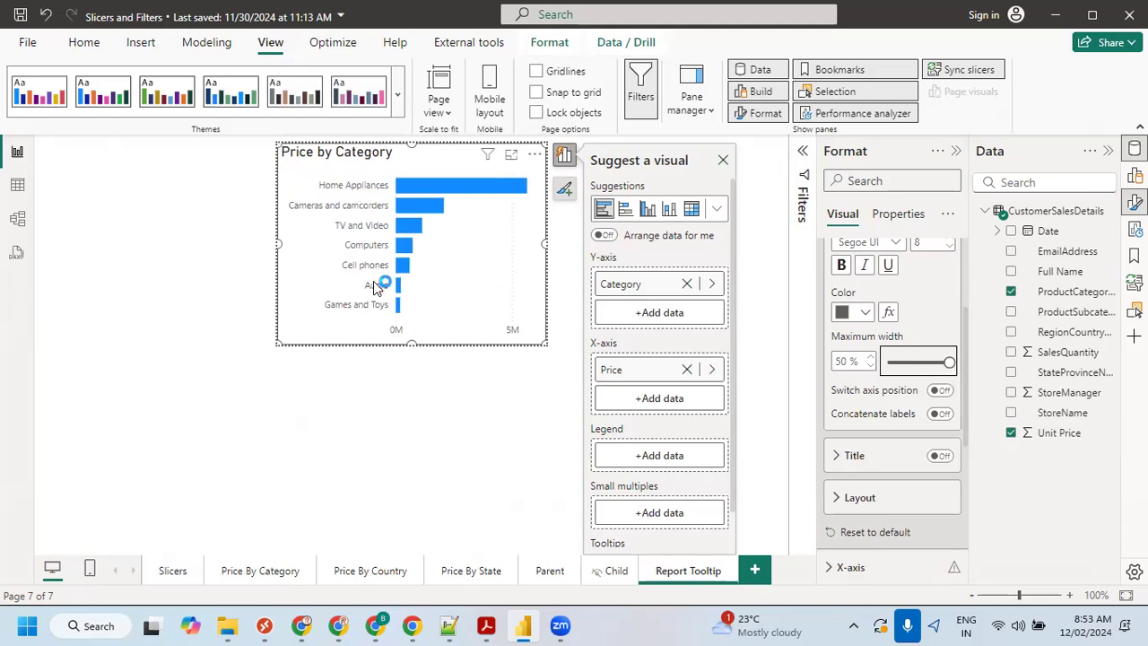
{"action": "scroll", "coordinate": [867, 332], "scroll_direction": "up", "scroll_amount": 5}
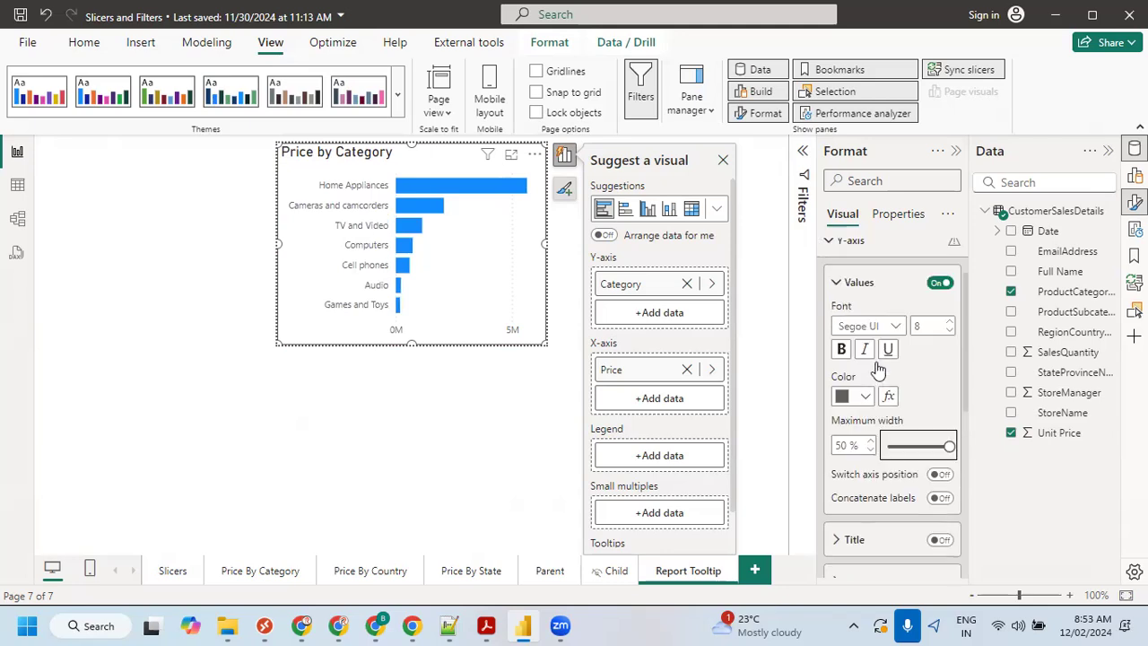
{"action": "left_click", "coordinate": [852, 325]}
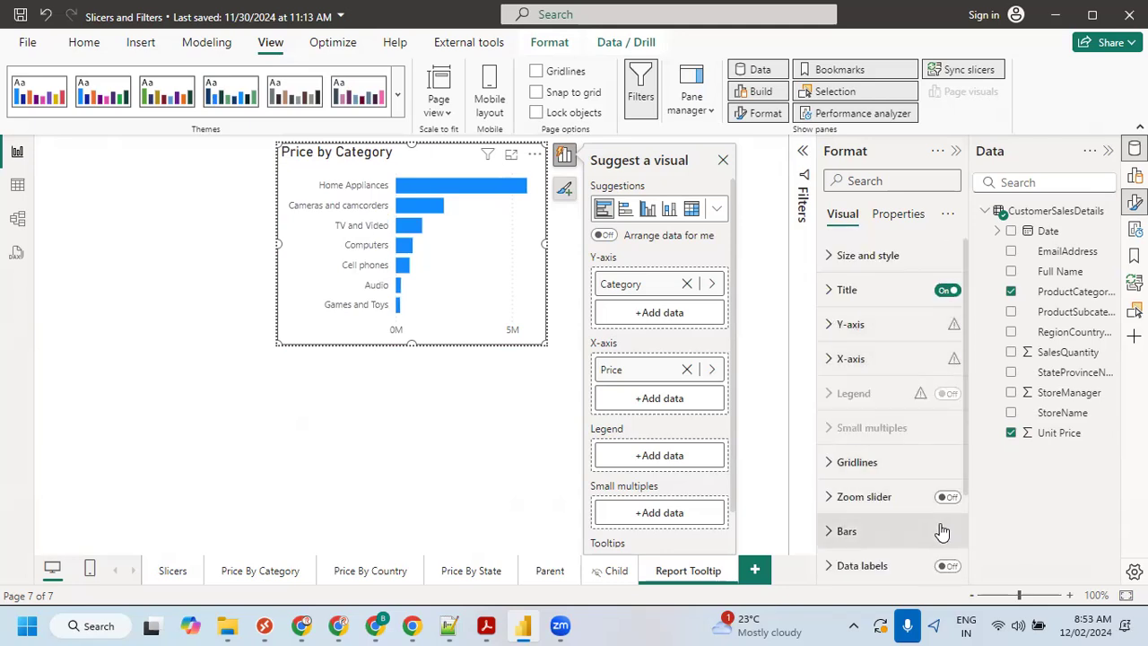
- Turn on the chart's data labels and set their value font size to 8
{"action": "left_click", "coordinate": [946, 567]}
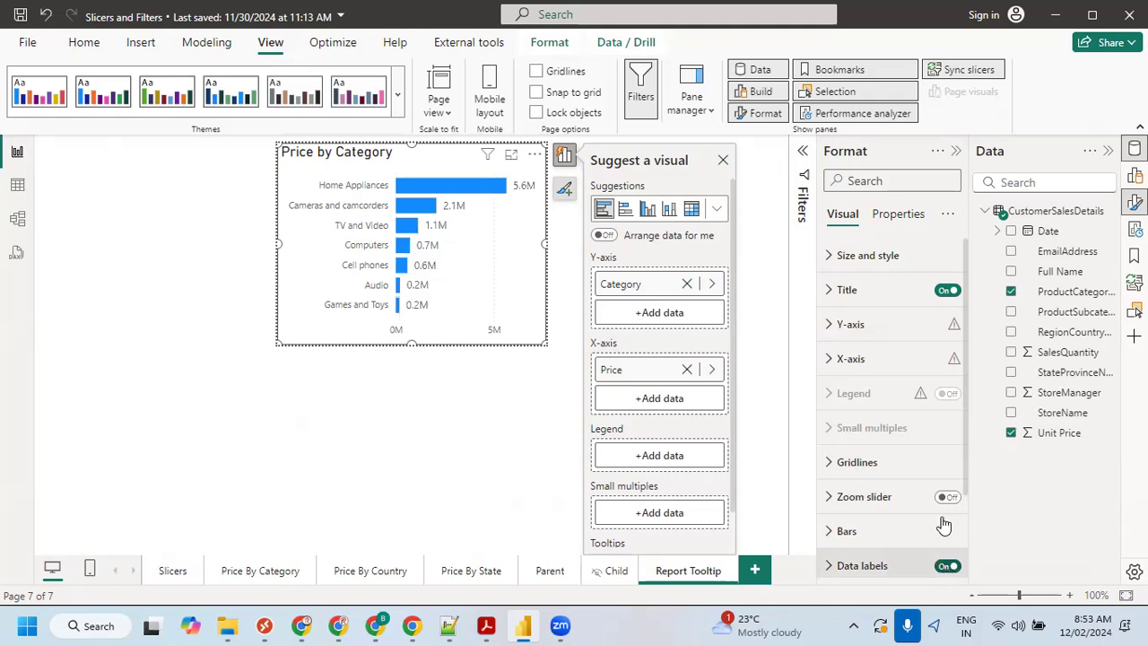
{"action": "left_click", "coordinate": [860, 566]}
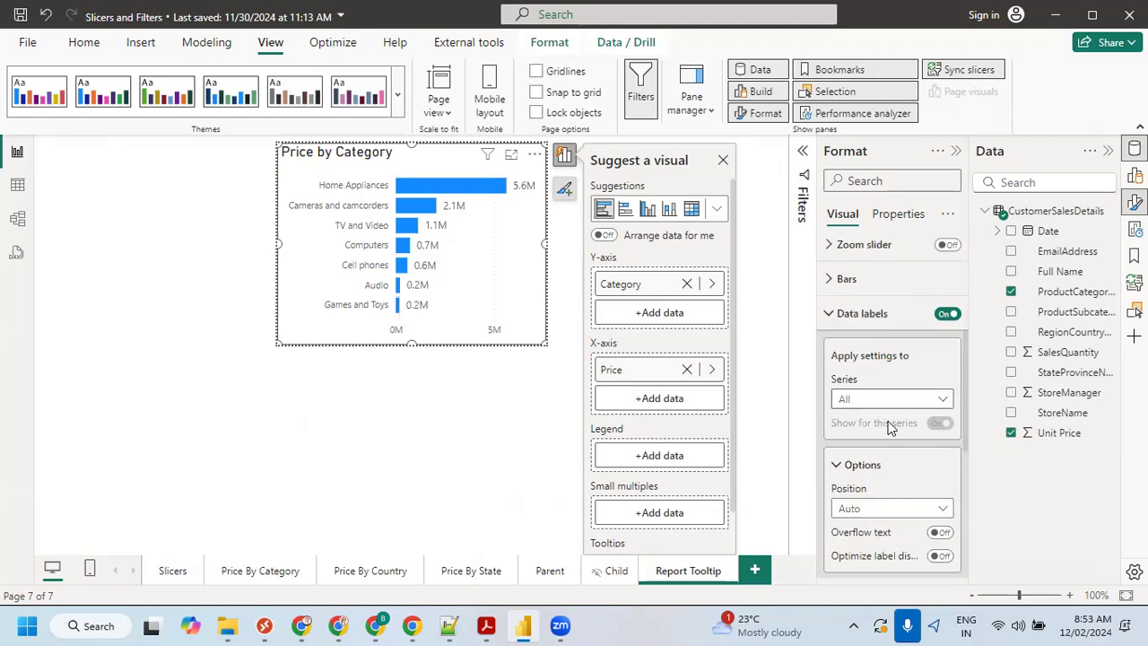
{"action": "scroll", "coordinate": [900, 412], "scroll_direction": "down", "scroll_amount": 1}
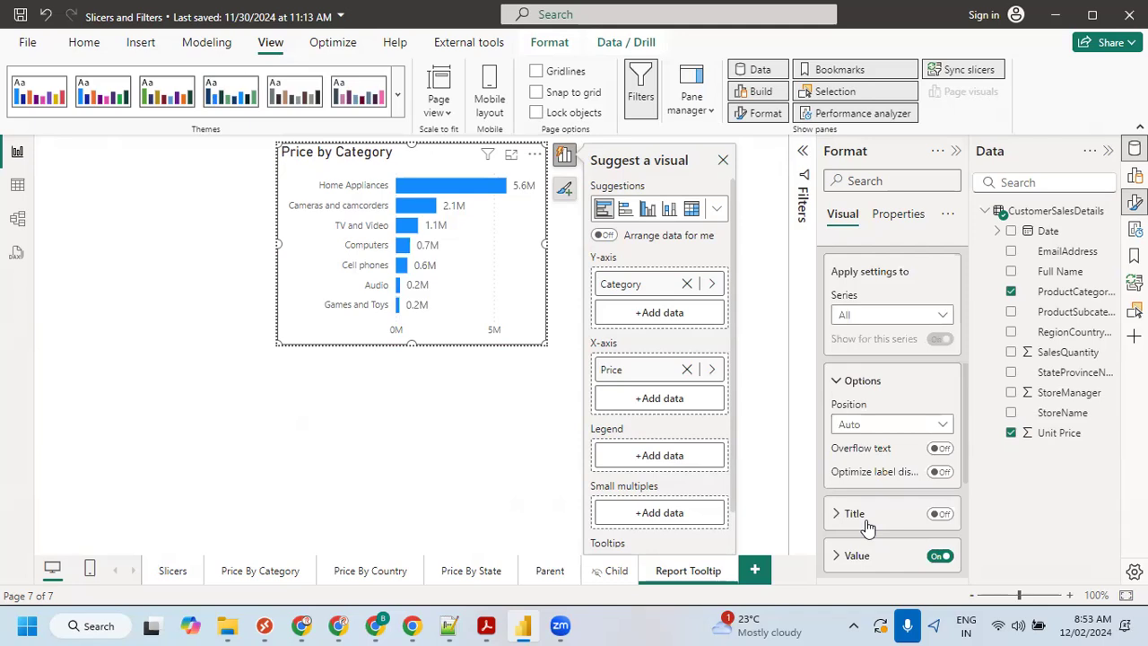
{"action": "left_click", "coordinate": [856, 554]}
{"action": "scroll", "coordinate": [887, 527], "scroll_direction": "down", "scroll_amount": 2}
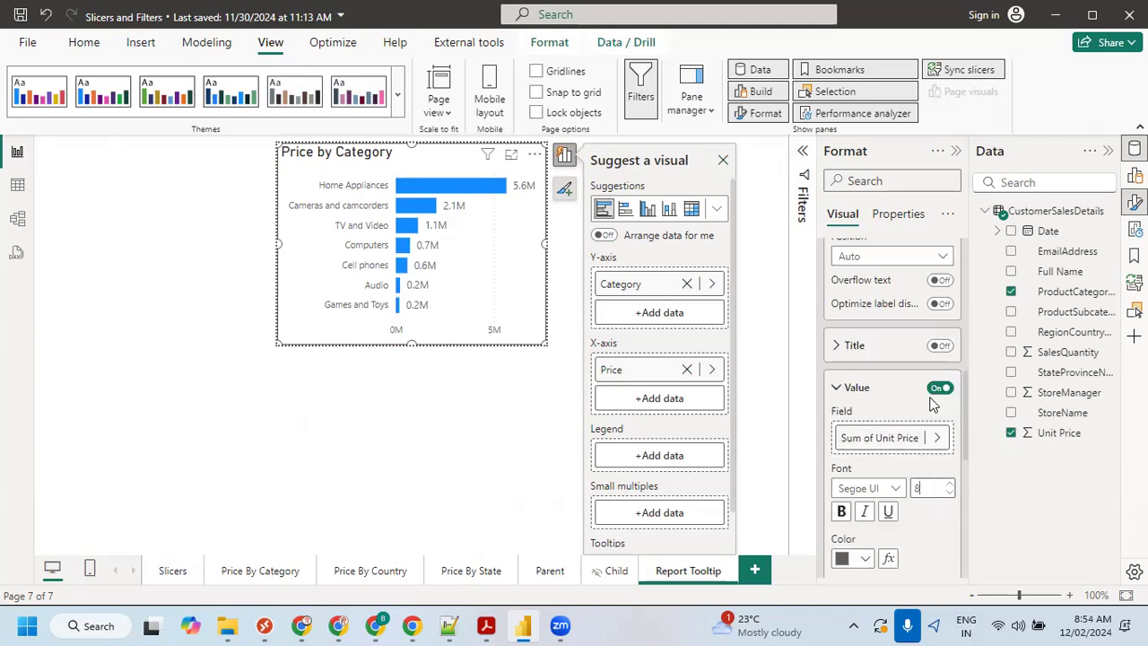
{"action": "left_click", "coordinate": [856, 387]}
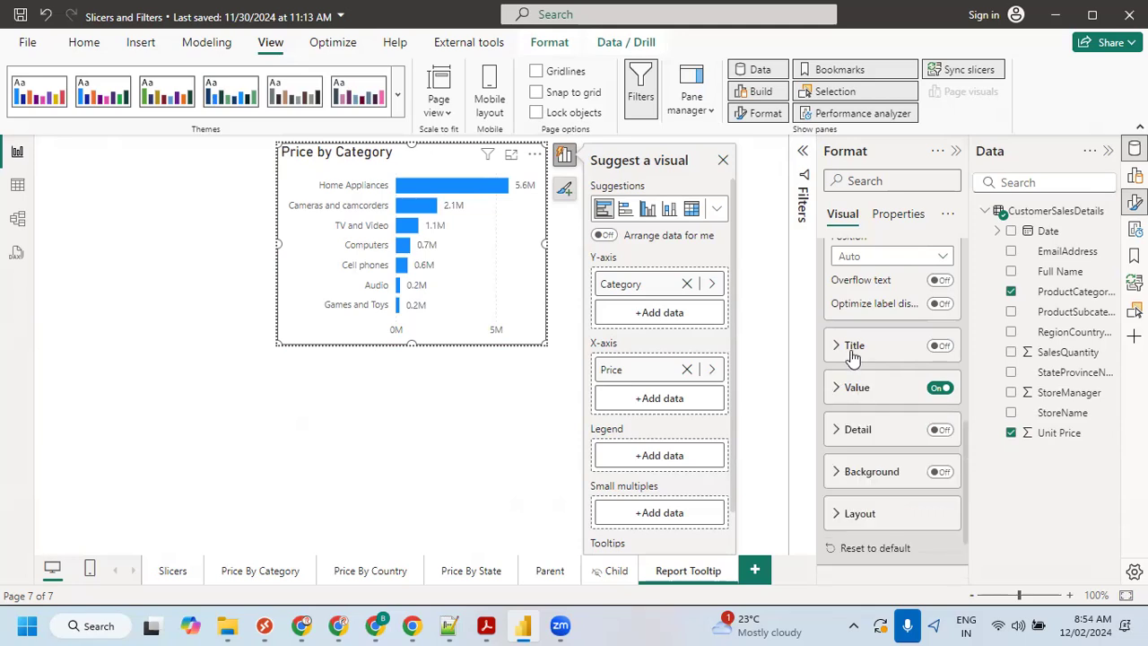
- Hide the Format pane and deselect the Price by Category chart
{"action": "scroll", "coordinate": [852, 355], "scroll_direction": "up", "scroll_amount": 2}
{"action": "left_click", "coordinate": [956, 150]}
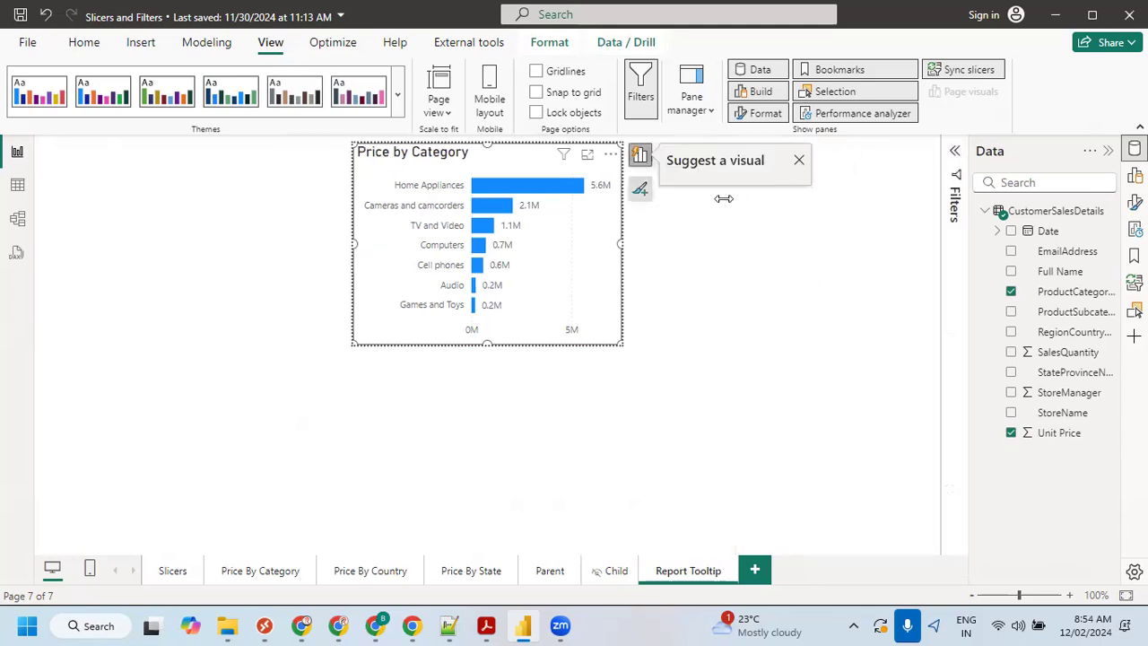
{"action": "left_click", "coordinate": [615, 441]}
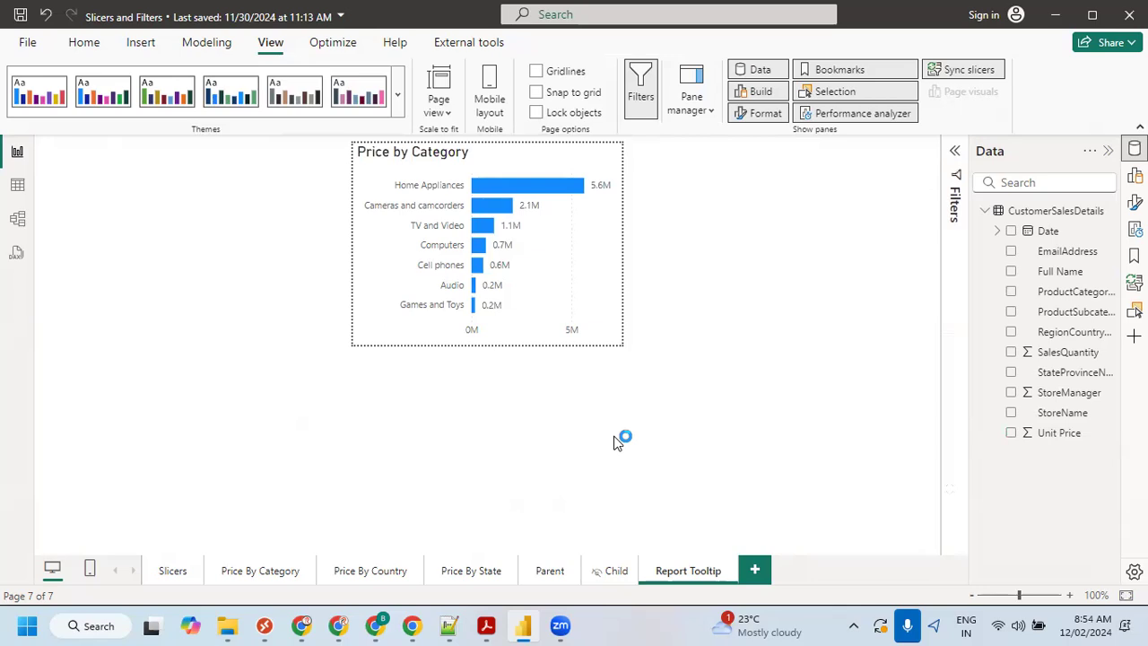
- Select the Sum of Unit Price by RegionCountryName chart on the Parent page and open its formatting options
{"action": "left_click", "coordinate": [550, 571]}
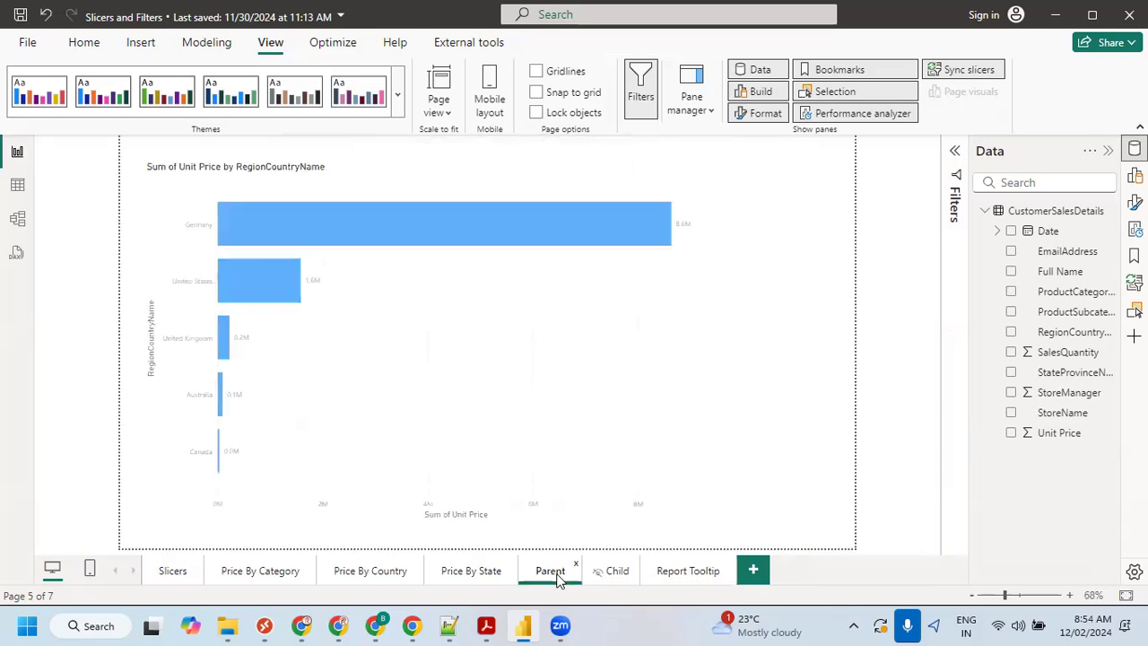
{"action": "left_click", "coordinate": [549, 173]}
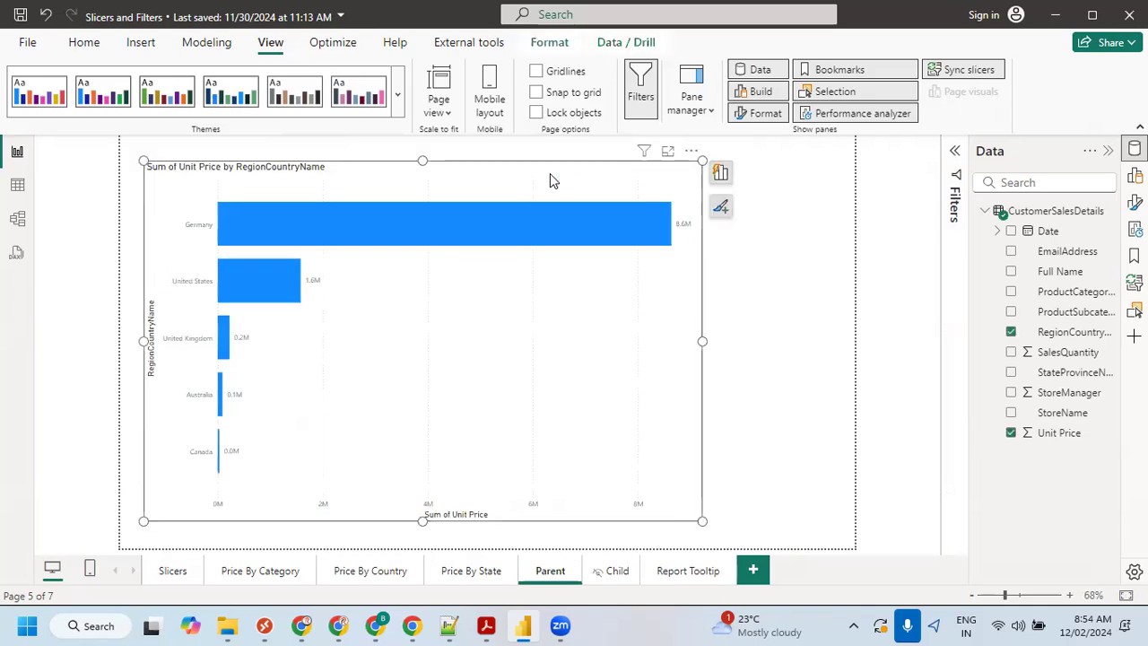
{"action": "left_click", "coordinate": [954, 155]}
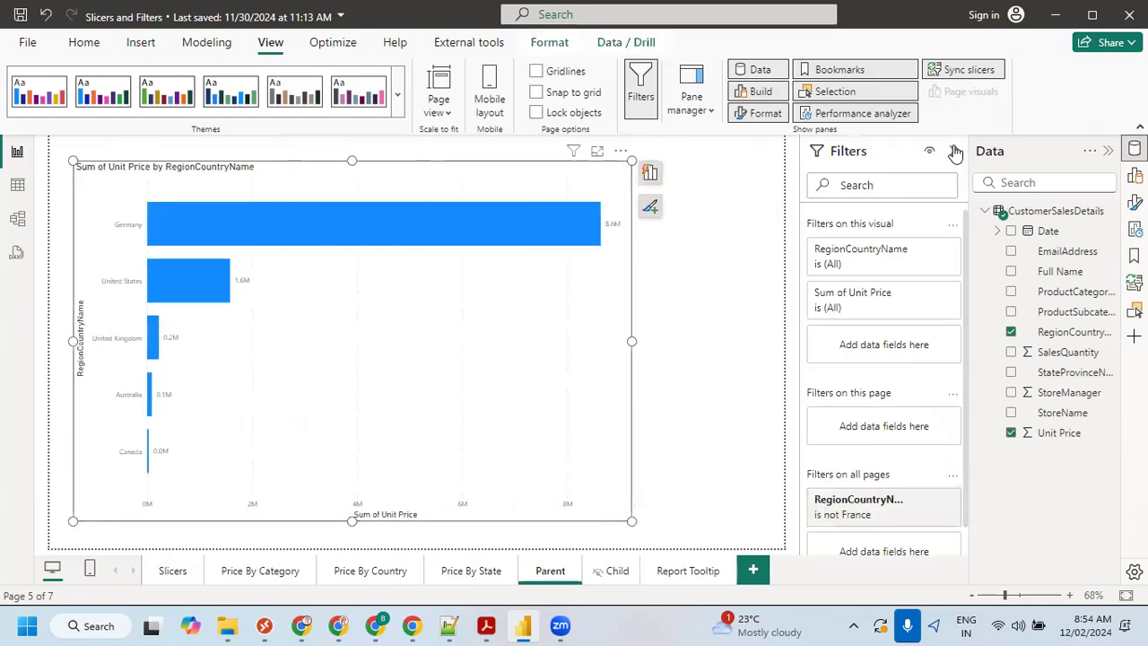
{"action": "left_click", "coordinate": [954, 153]}
{"action": "left_click", "coordinate": [1134, 201]}
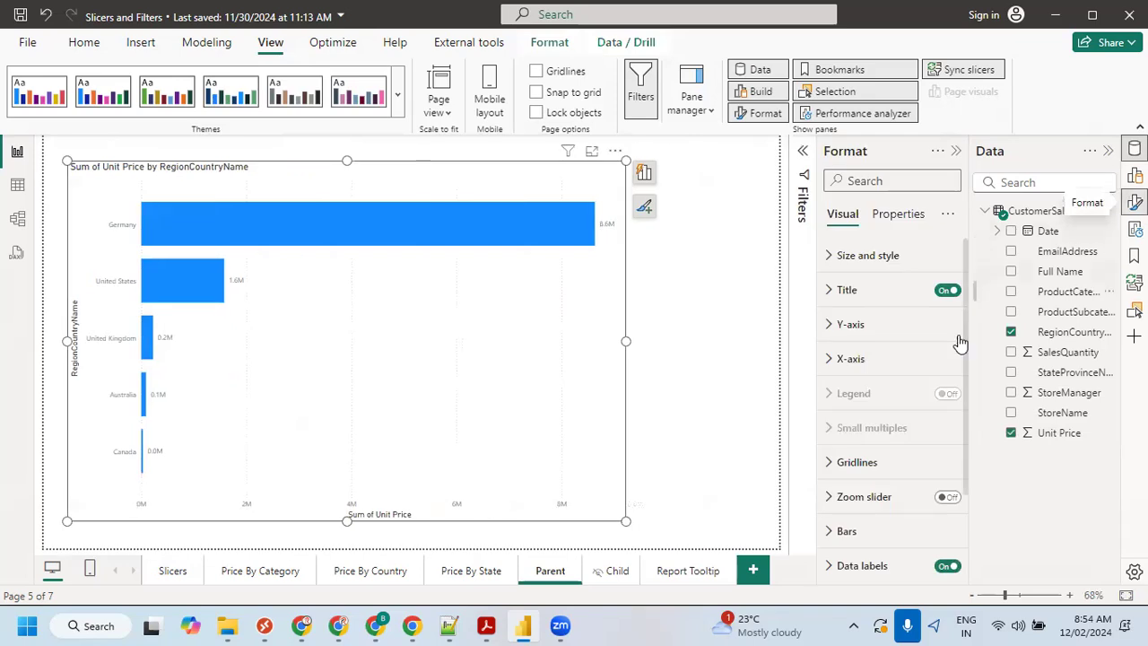
- Look through the chart's visual and general property sections, including Advanced options, for the tooltip settings
{"action": "left_click", "coordinate": [904, 214]}
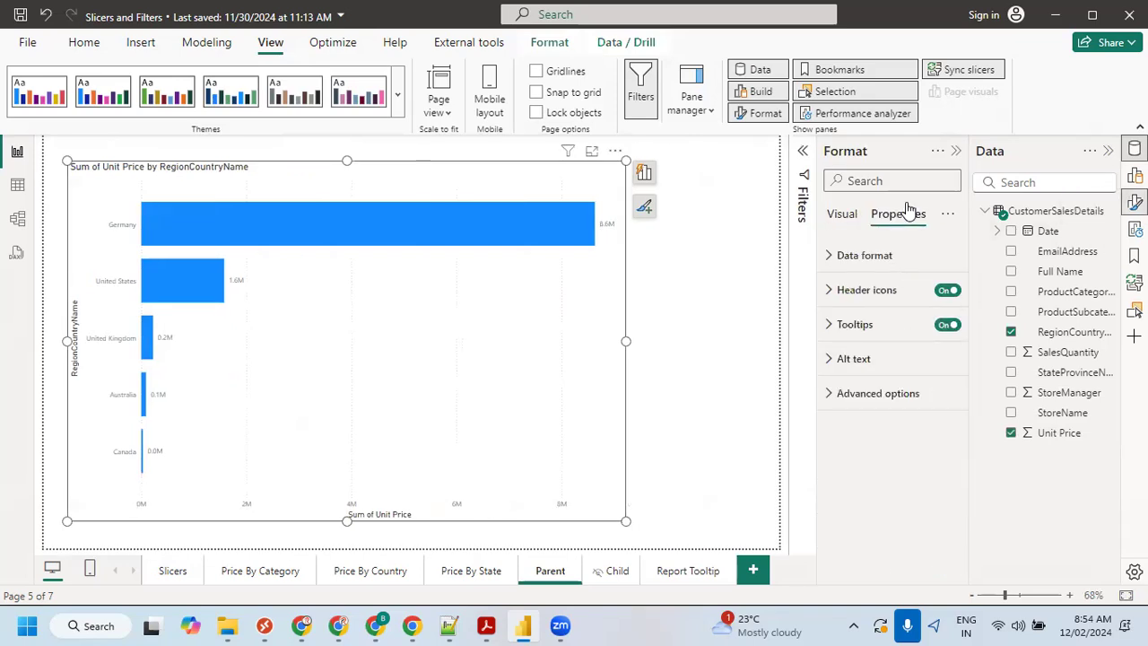
{"action": "left_click", "coordinate": [879, 399]}
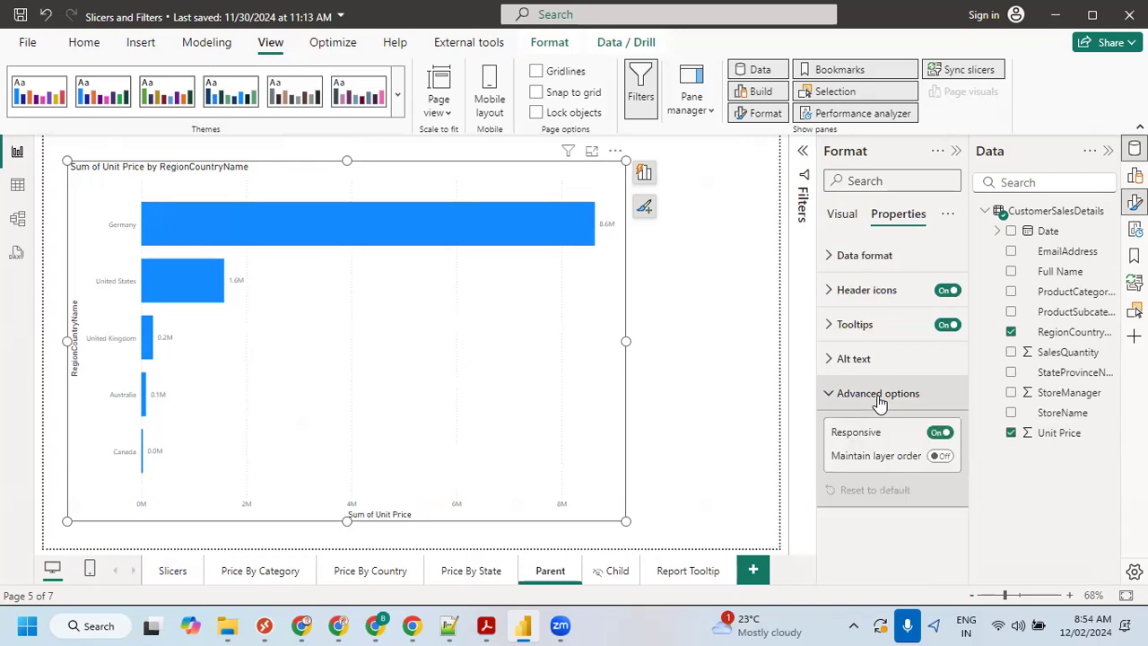
{"action": "left_click", "coordinate": [879, 400]}
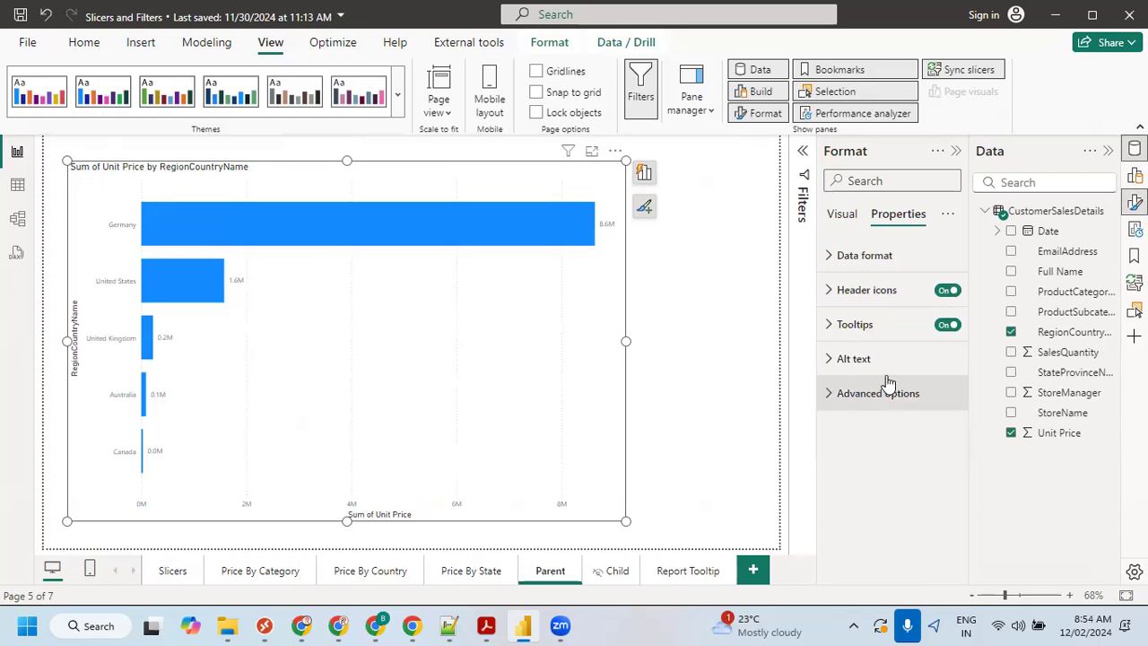
{"action": "left_click", "coordinate": [843, 213]}
{"action": "scroll", "coordinate": [906, 435], "scroll_direction": "down", "scroll_amount": 2}
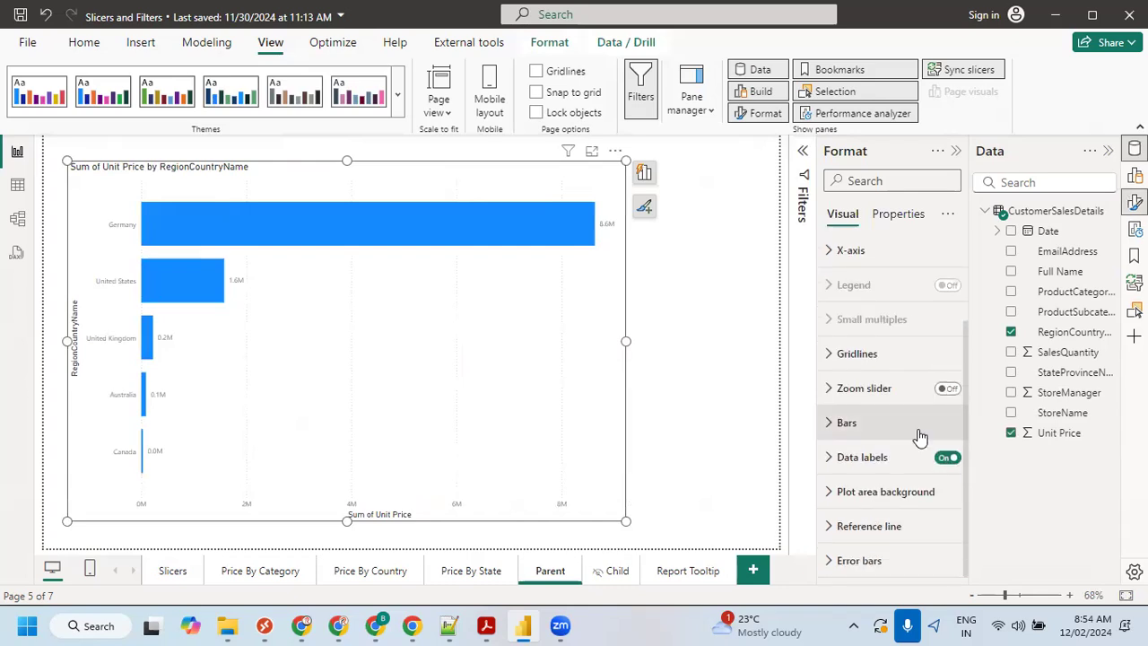
{"action": "scroll", "coordinate": [907, 434], "scroll_direction": "up", "scroll_amount": 2}
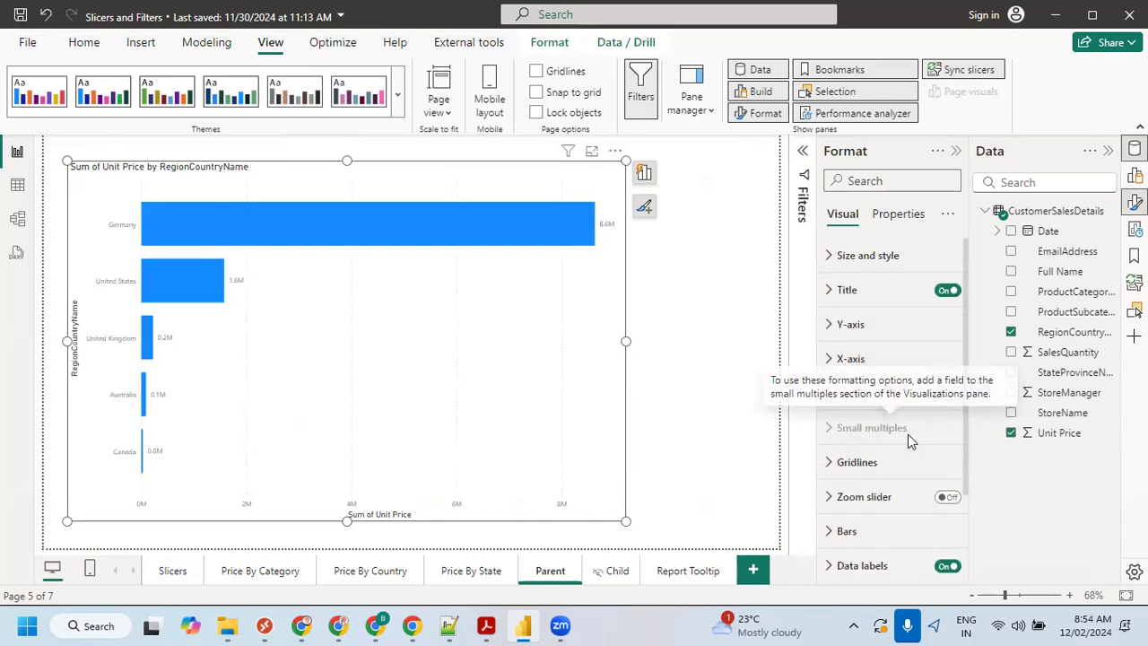
{"action": "left_click", "coordinate": [699, 362]}
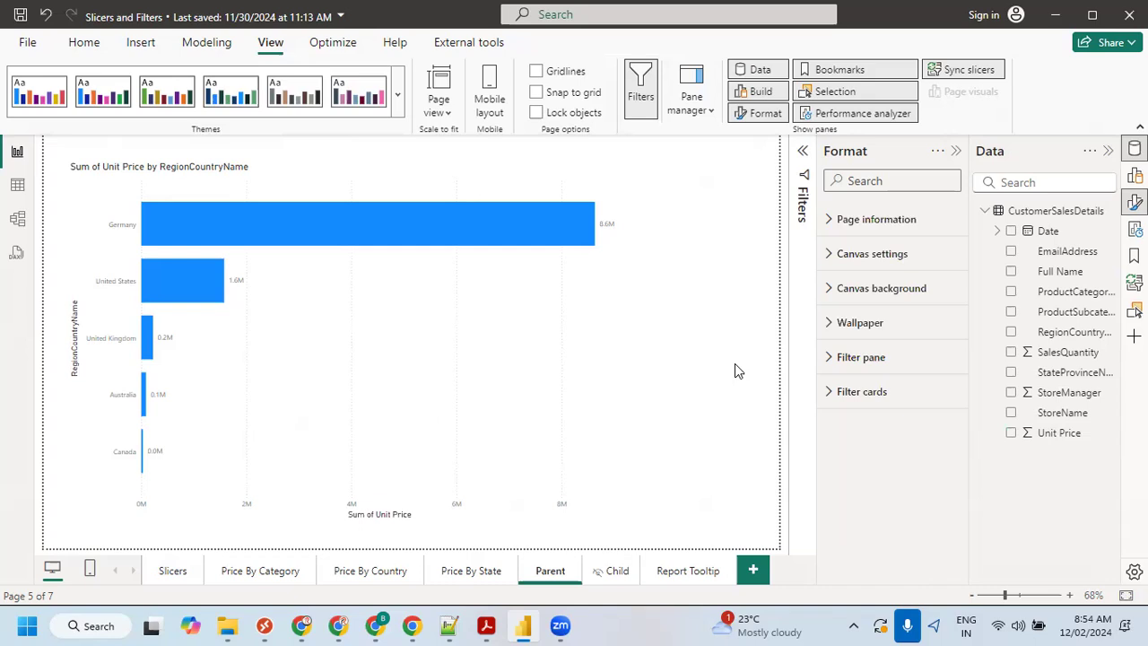
{"action": "left_click", "coordinate": [437, 329]}
{"action": "scroll", "coordinate": [908, 363], "scroll_direction": "down", "scroll_amount": 2}
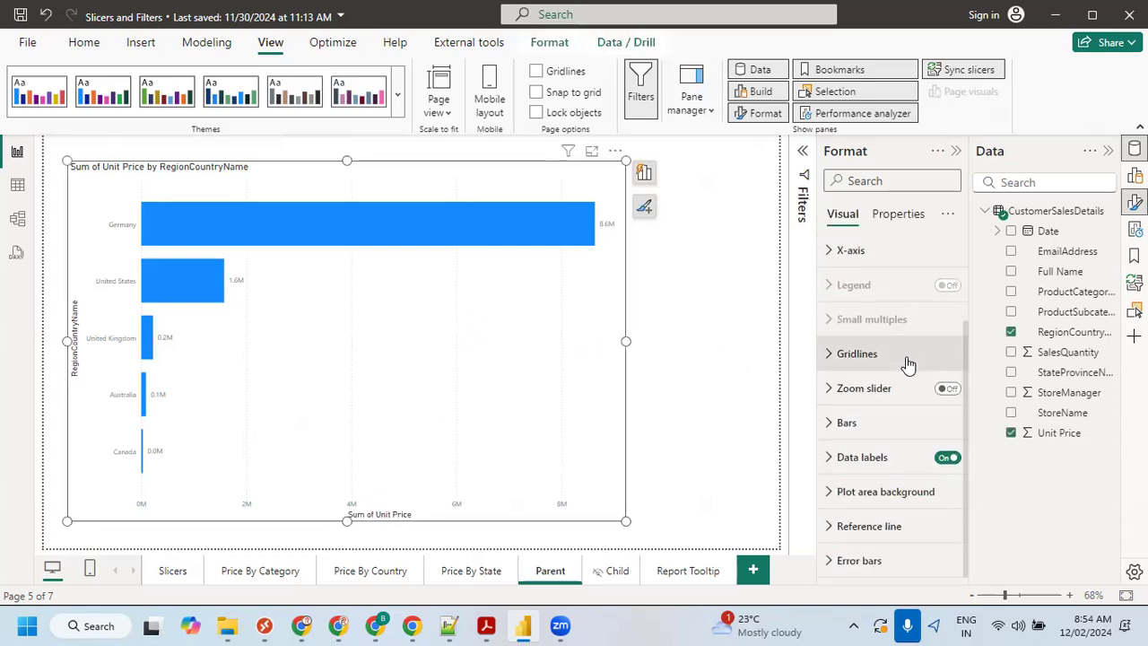
{"action": "scroll", "coordinate": [908, 364], "scroll_direction": "up", "scroll_amount": 2}
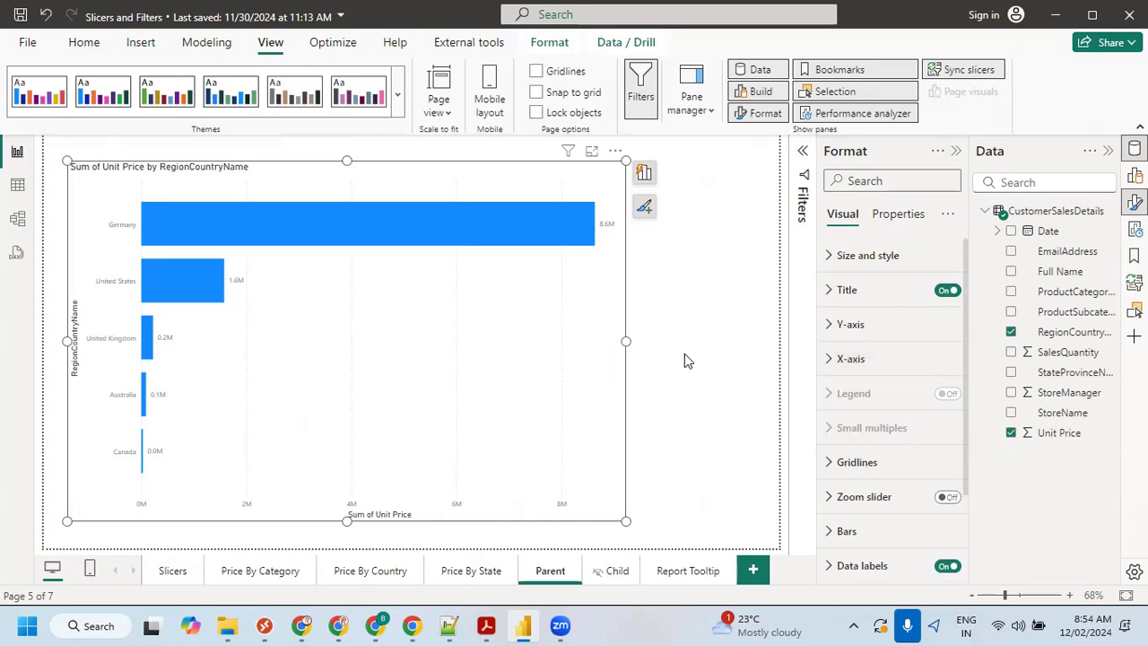
- Set the tooltip page of the Parent page's country chart to Report Tooltip and deselect the chart
{"action": "left_click", "coordinate": [887, 220]}
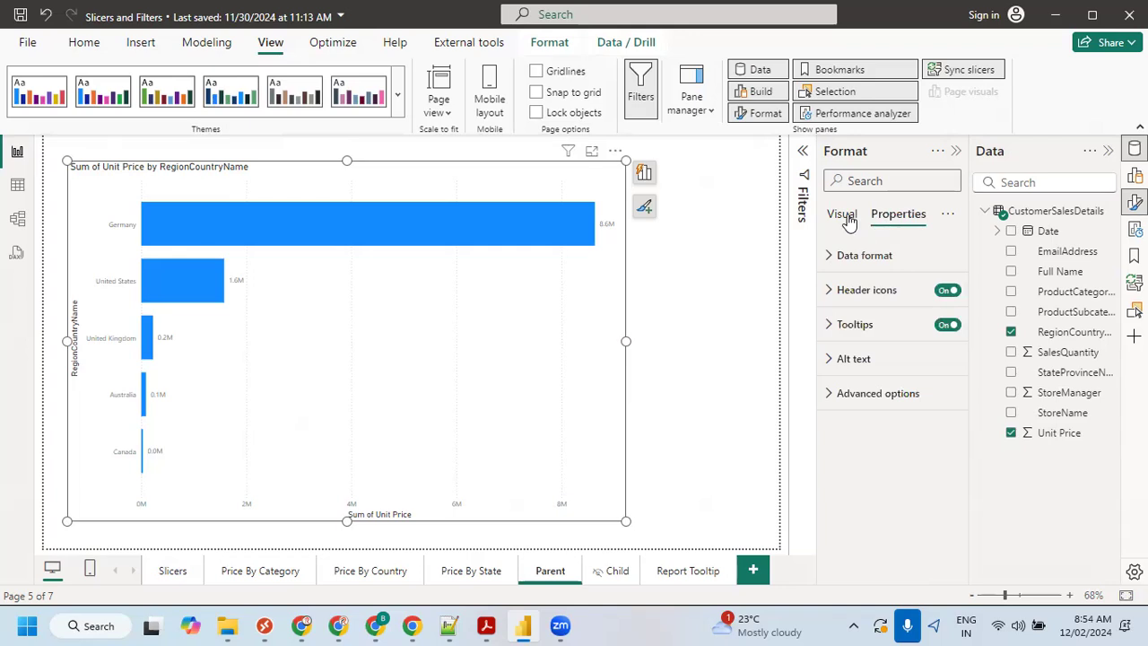
{"action": "left_click", "coordinate": [834, 260]}
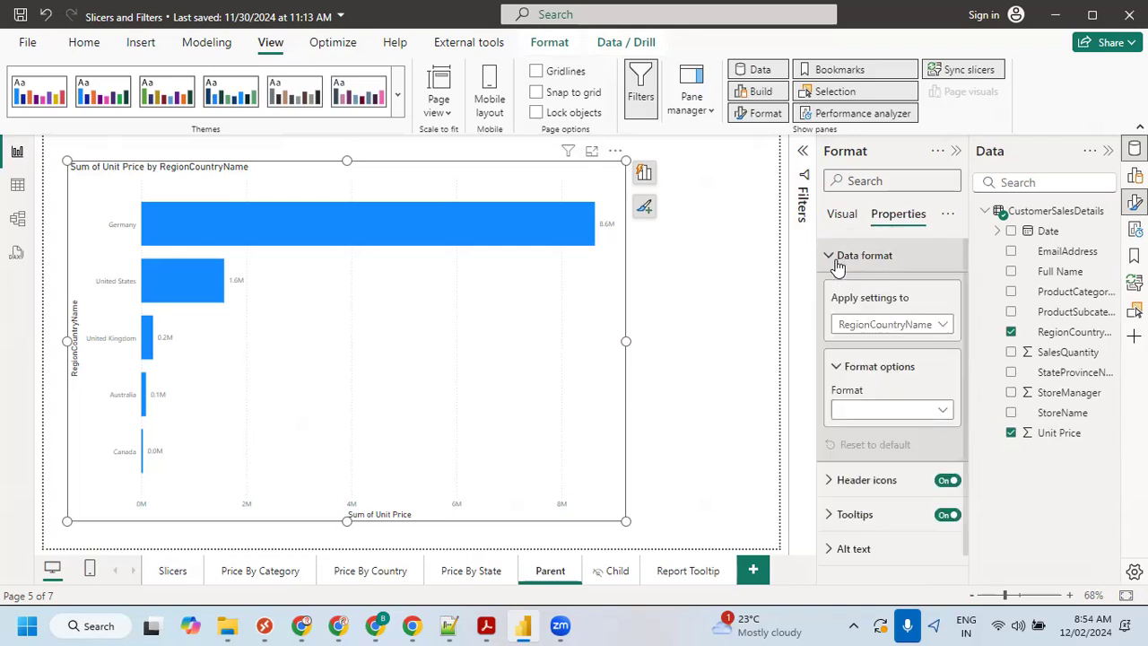
{"action": "left_click", "coordinate": [837, 260]}
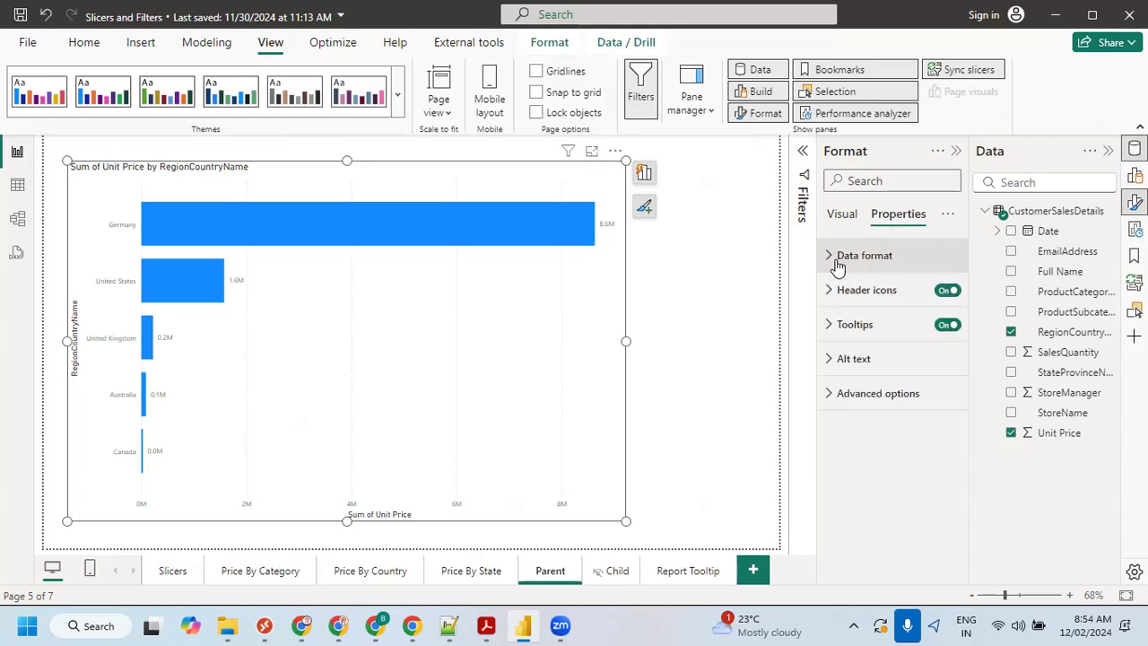
{"action": "left_click", "coordinate": [847, 325]}
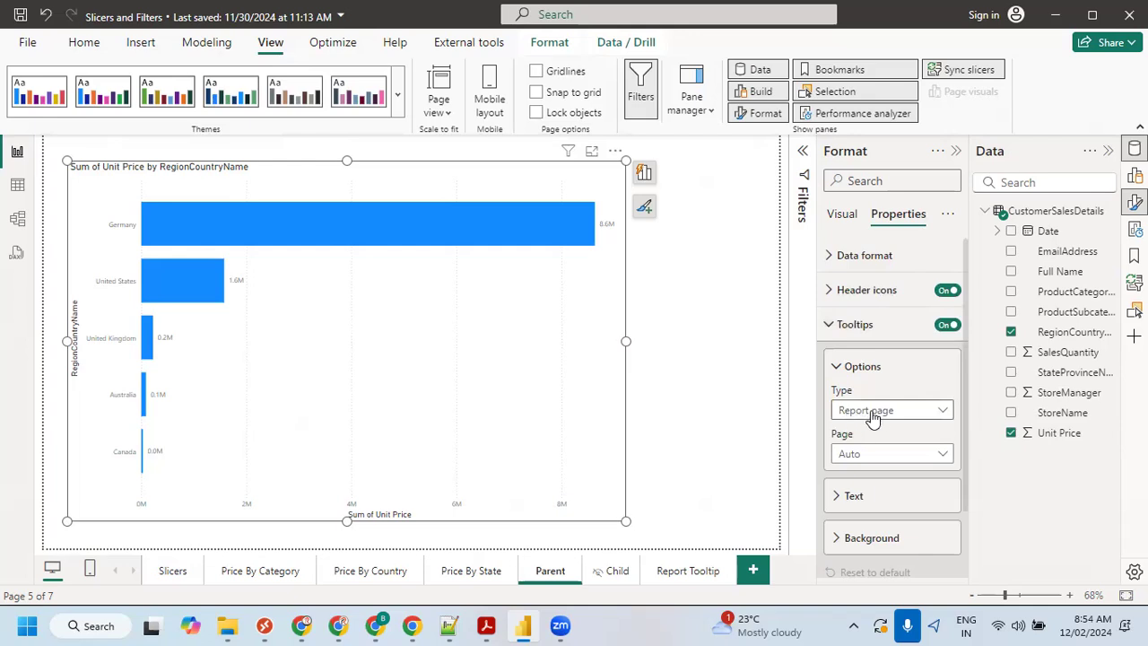
{"action": "left_click", "coordinate": [871, 454]}
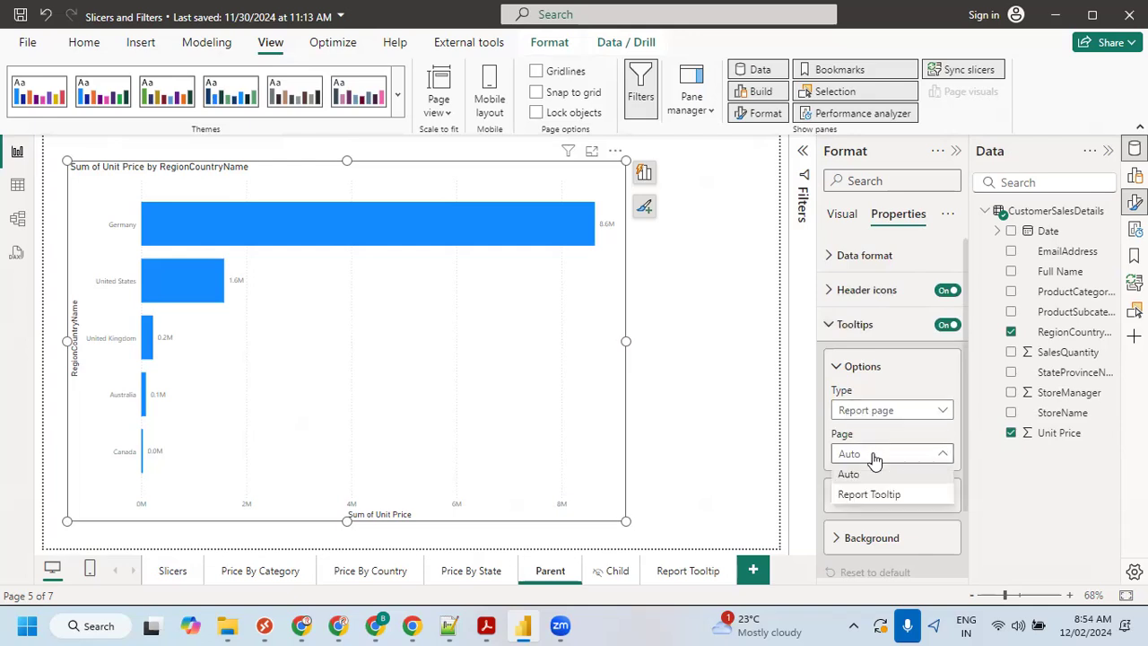
{"action": "left_click", "coordinate": [852, 498]}
{"action": "left_click", "coordinate": [726, 419]}
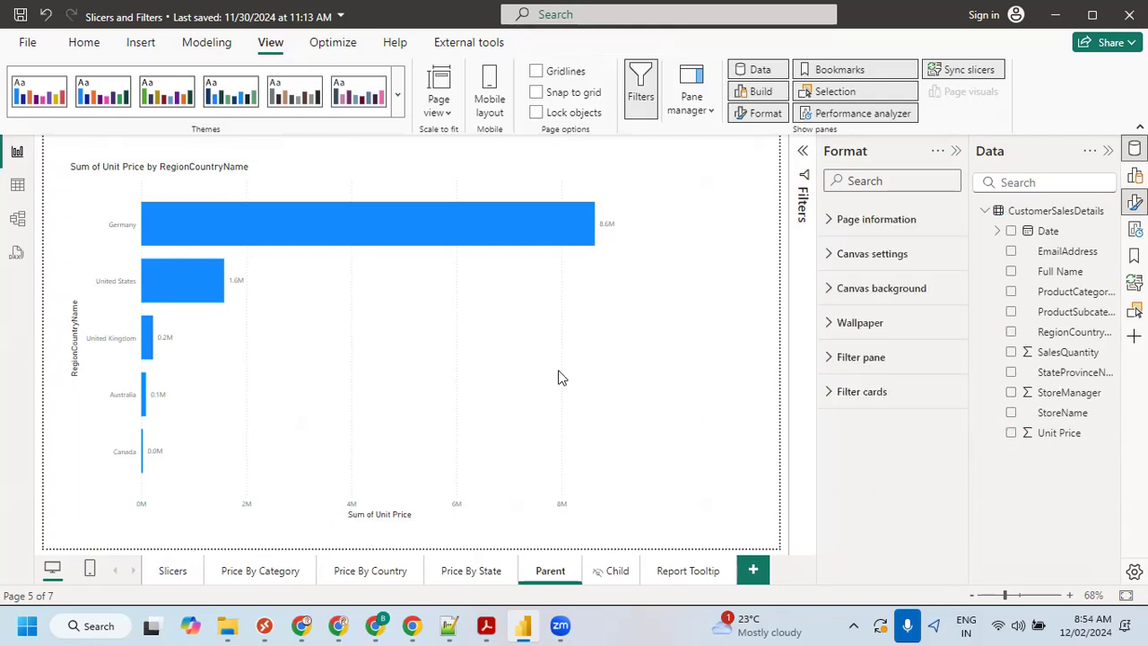
- Preview the report page tooltip on the country bars of the Parent chart, such as Germany and United Kingdom
{"action": "mouse_move", "coordinate": [469, 223]}
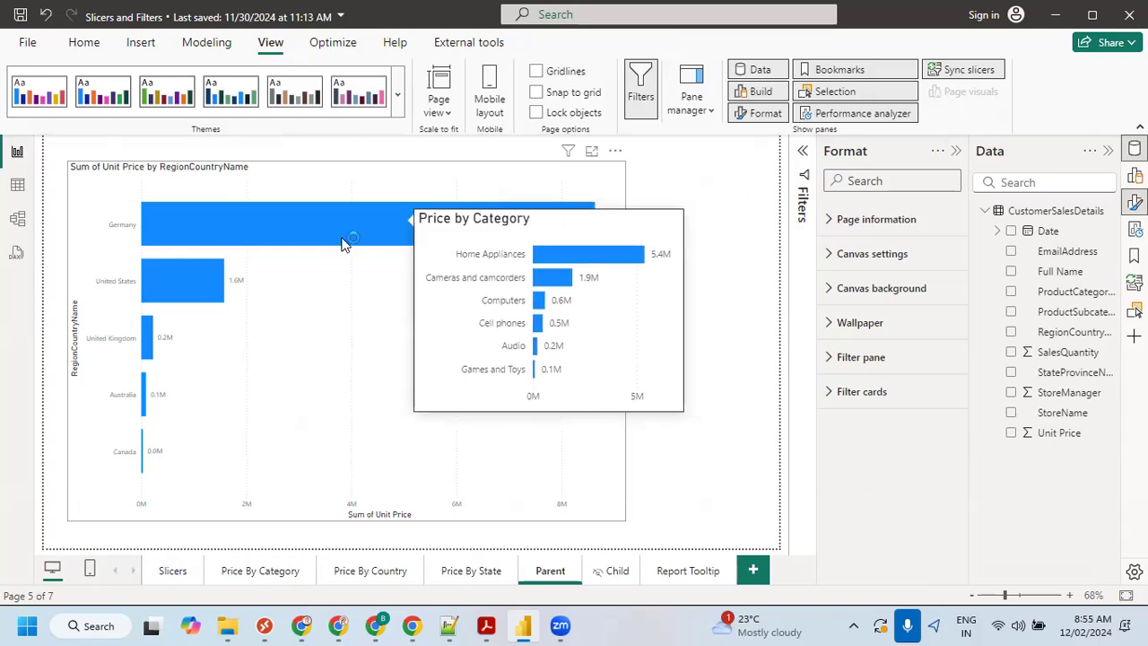
{"action": "mouse_move", "coordinate": [181, 287]}
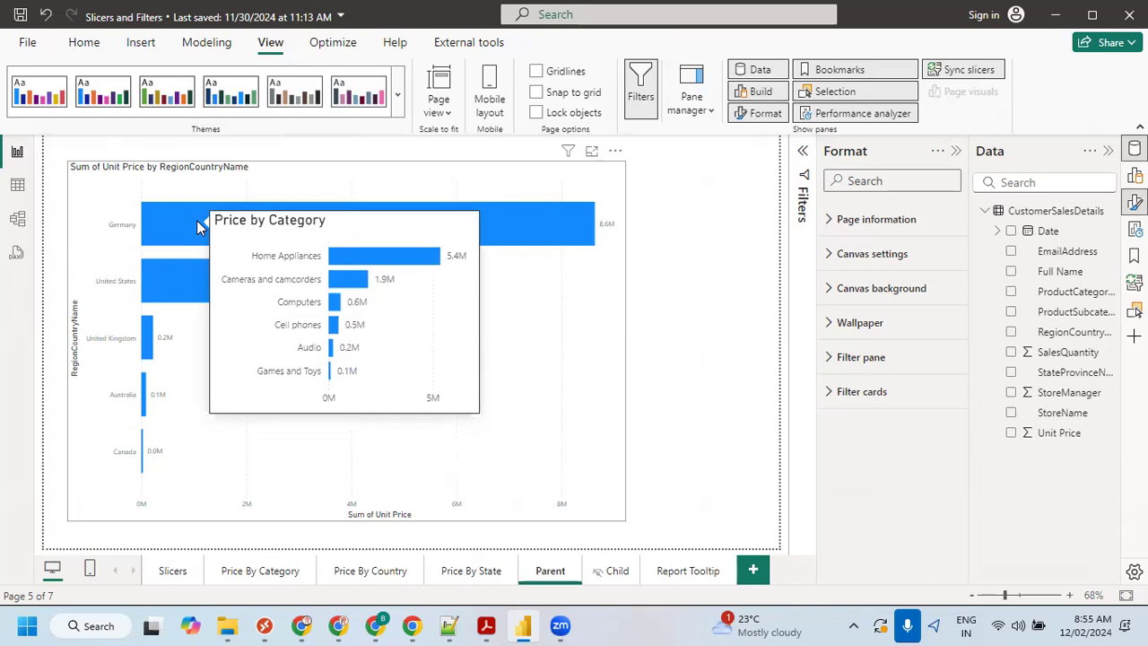
{"action": "mouse_move", "coordinate": [148, 338]}
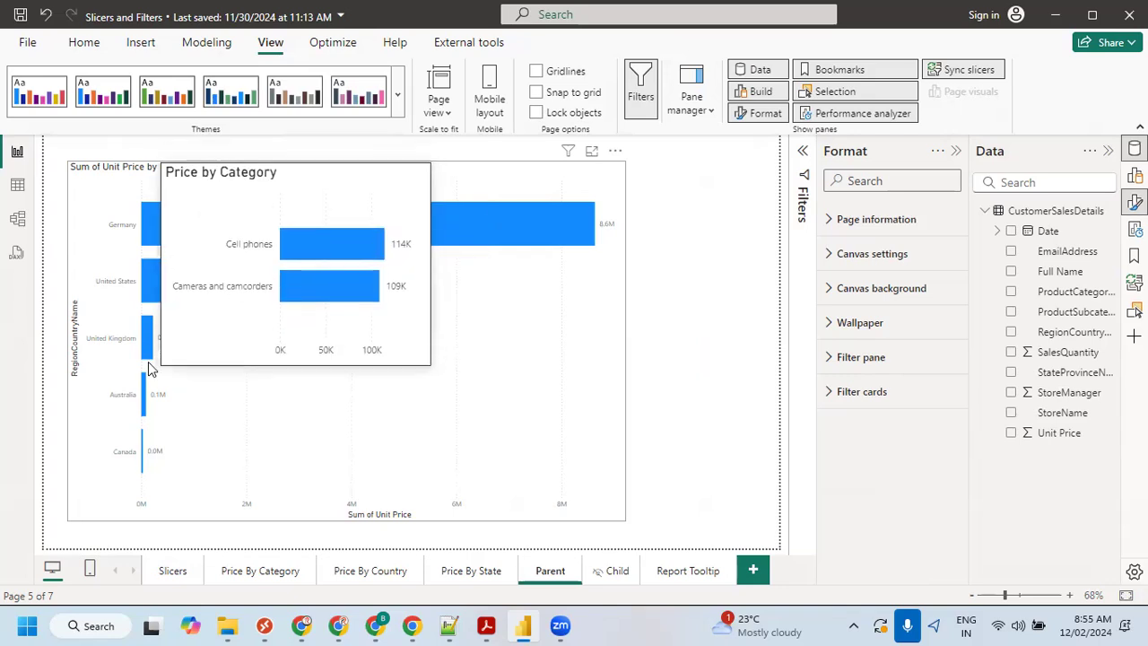
{"action": "mouse_move", "coordinate": [146, 395]}
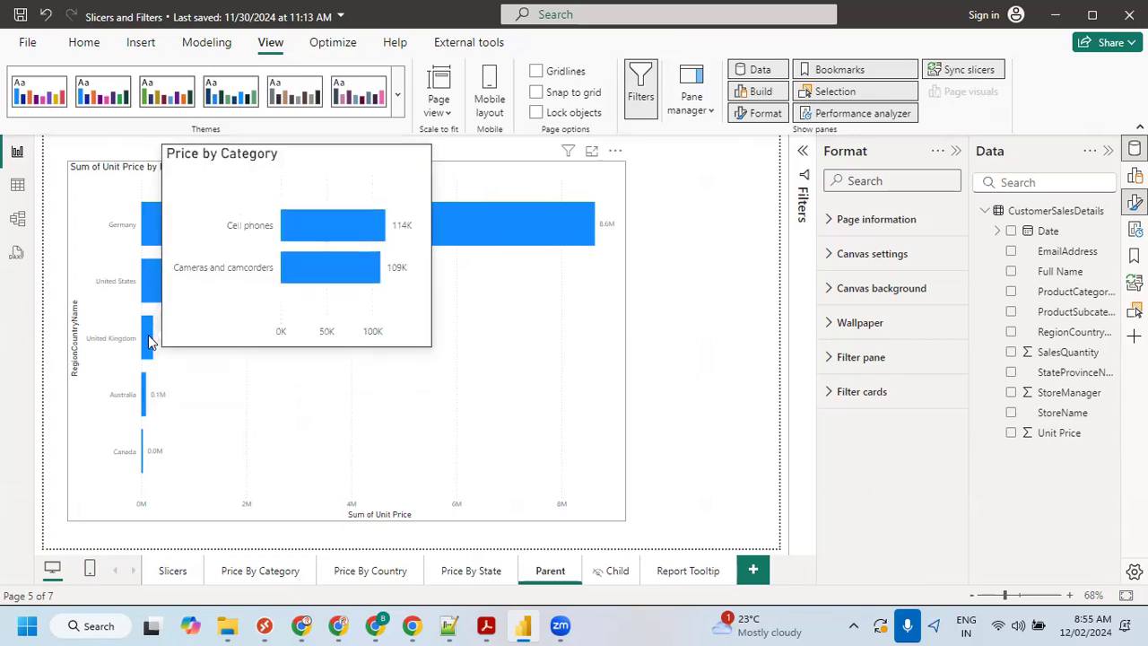
{"action": "mouse_move", "coordinate": [176, 218]}
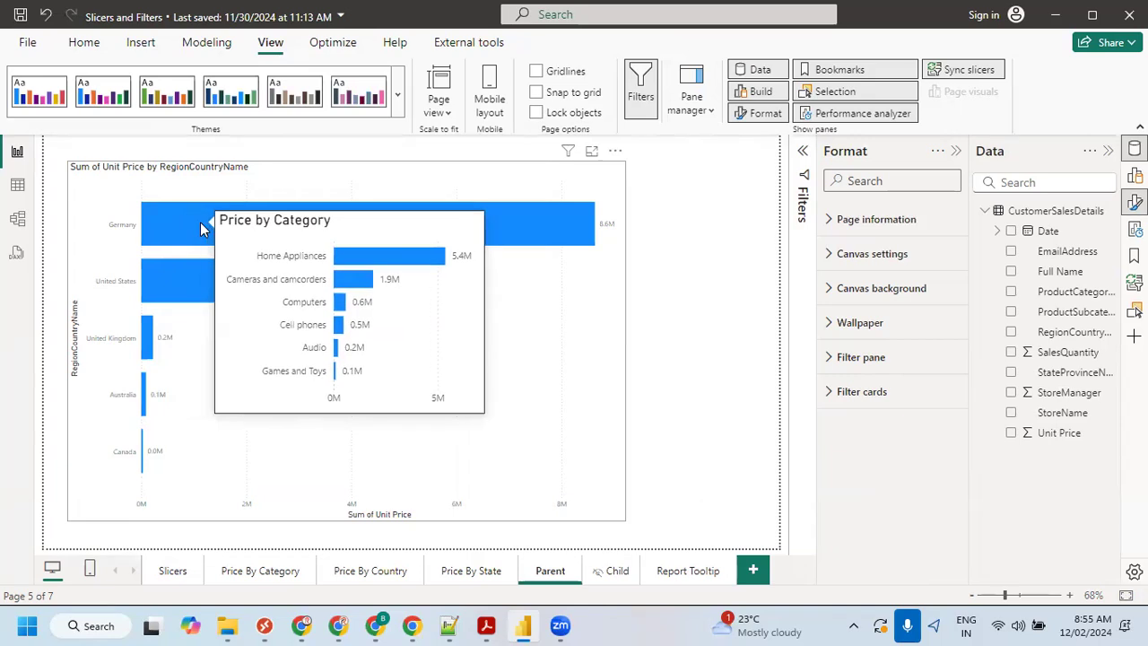
- View the default tooltip of the Cell phones bar on the Child page for comparison and mark it with annotations
{"action": "left_click", "coordinate": [616, 571]}
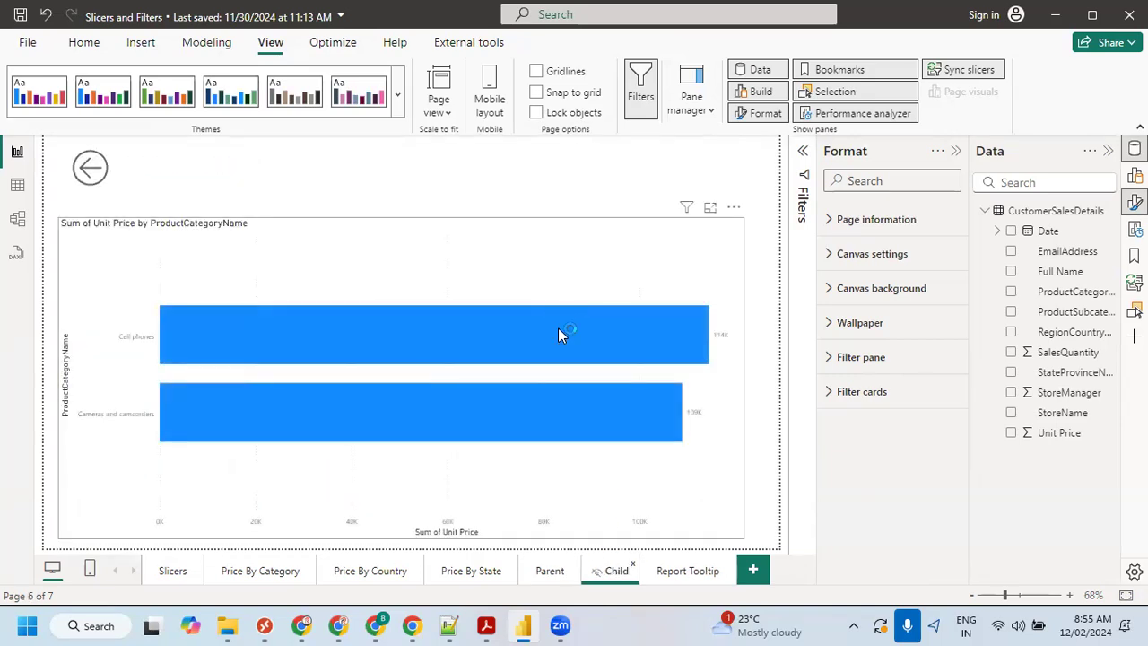
{"action": "mouse_move", "coordinate": [558, 334]}
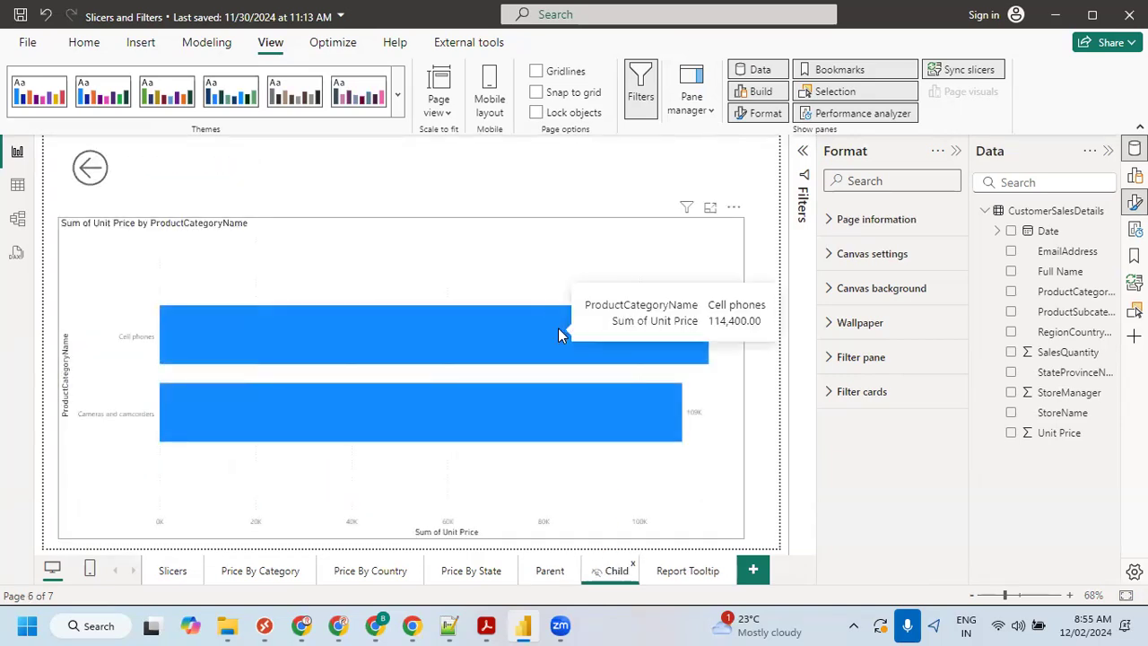
{"action": "left_click_drag", "start_coordinate": [789, 299], "coordinate": [567, 294]}
{"action": "left_click_drag", "start_coordinate": [633, 346], "coordinate": [774, 328]}
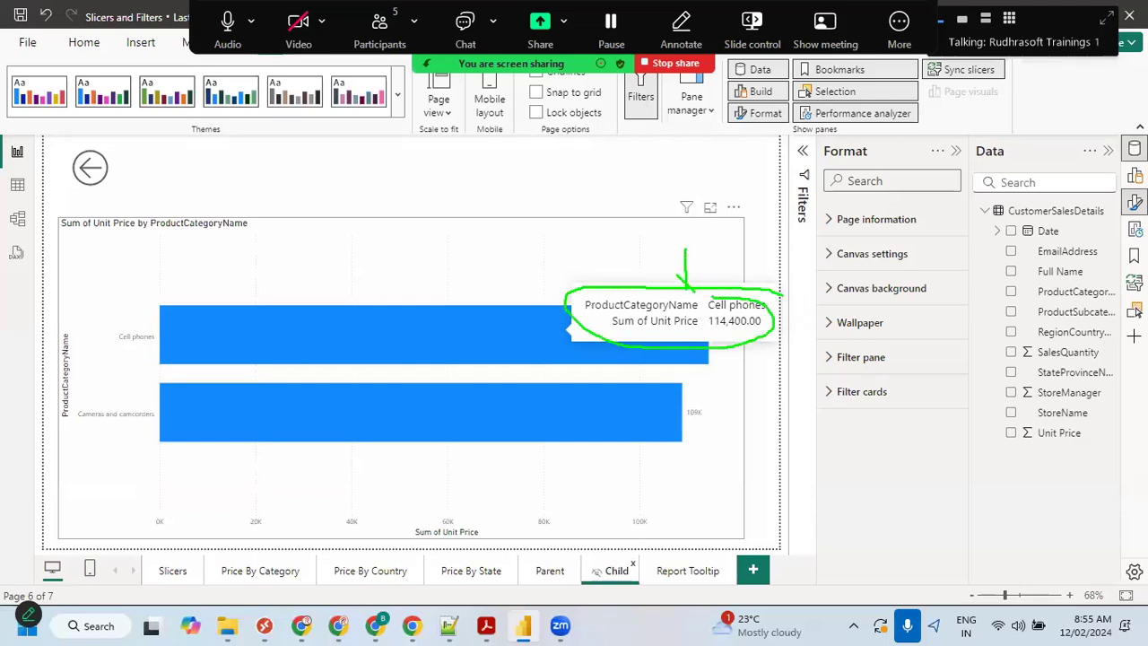
{"action": "left_click_drag", "start_coordinate": [722, 561], "coordinate": [715, 552]}
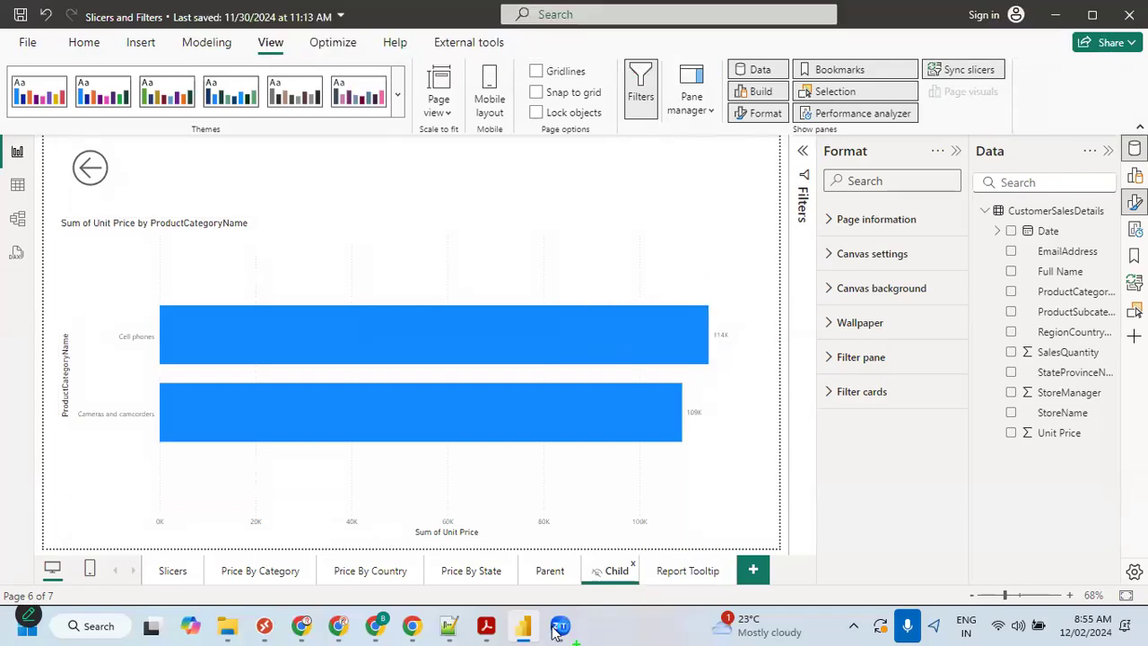
- Check the report page tooltip on the Parent page's Germany bar again and return to the Report Tooltip page
{"action": "left_click", "coordinate": [536, 576]}
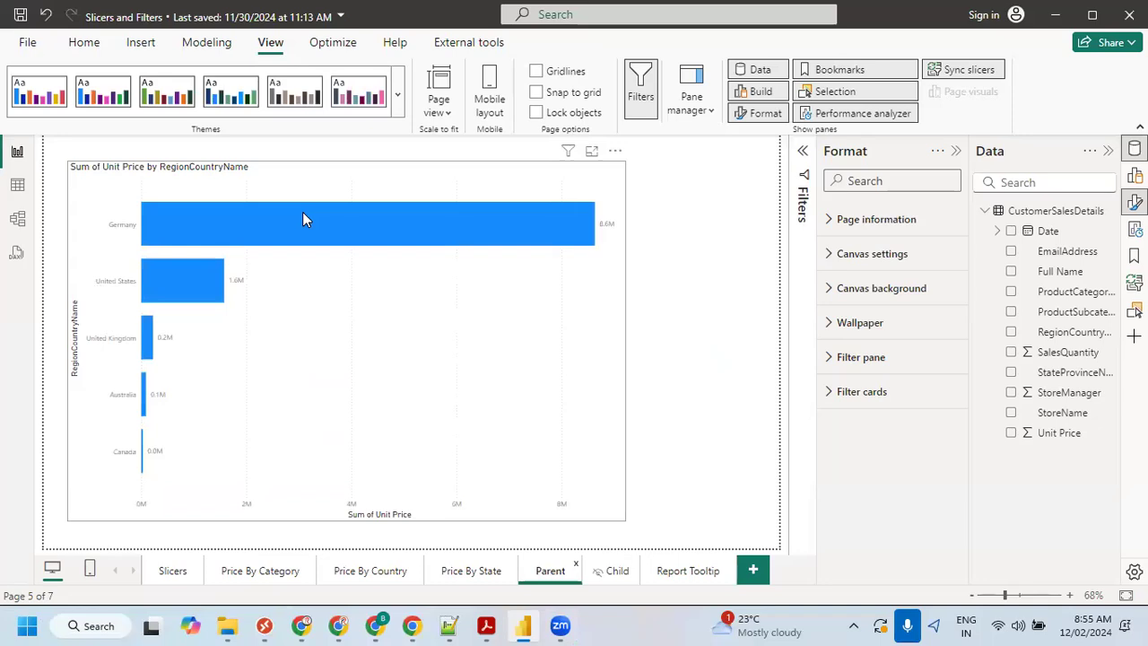
{"action": "mouse_move", "coordinate": [302, 211]}
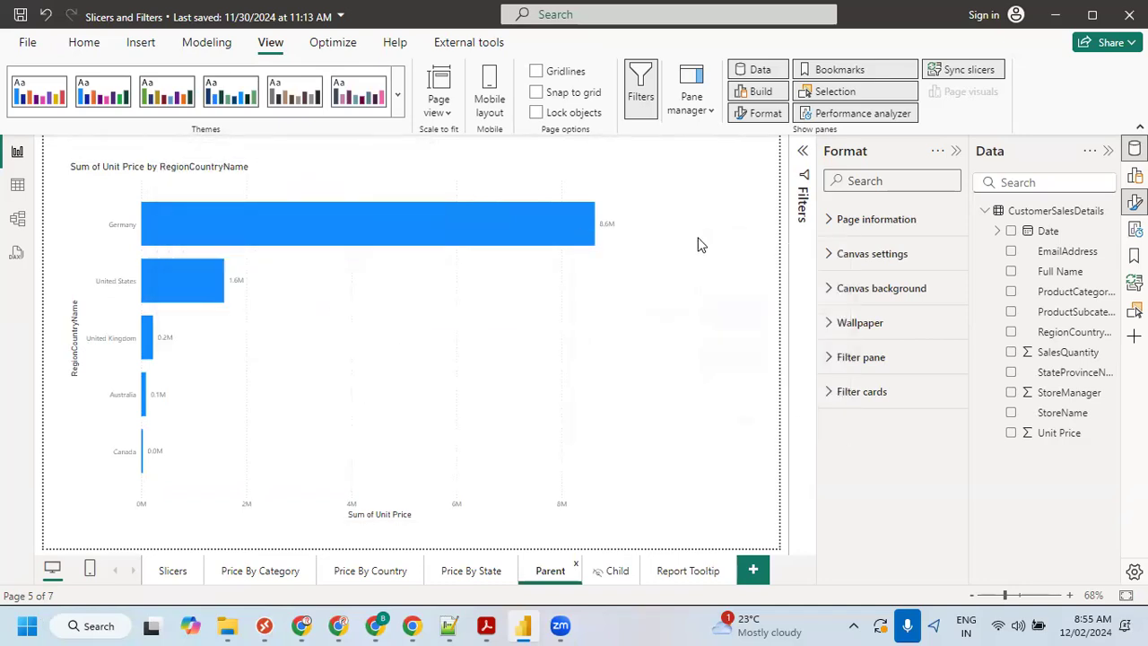
{"action": "mouse_move", "coordinate": [249, 231]}
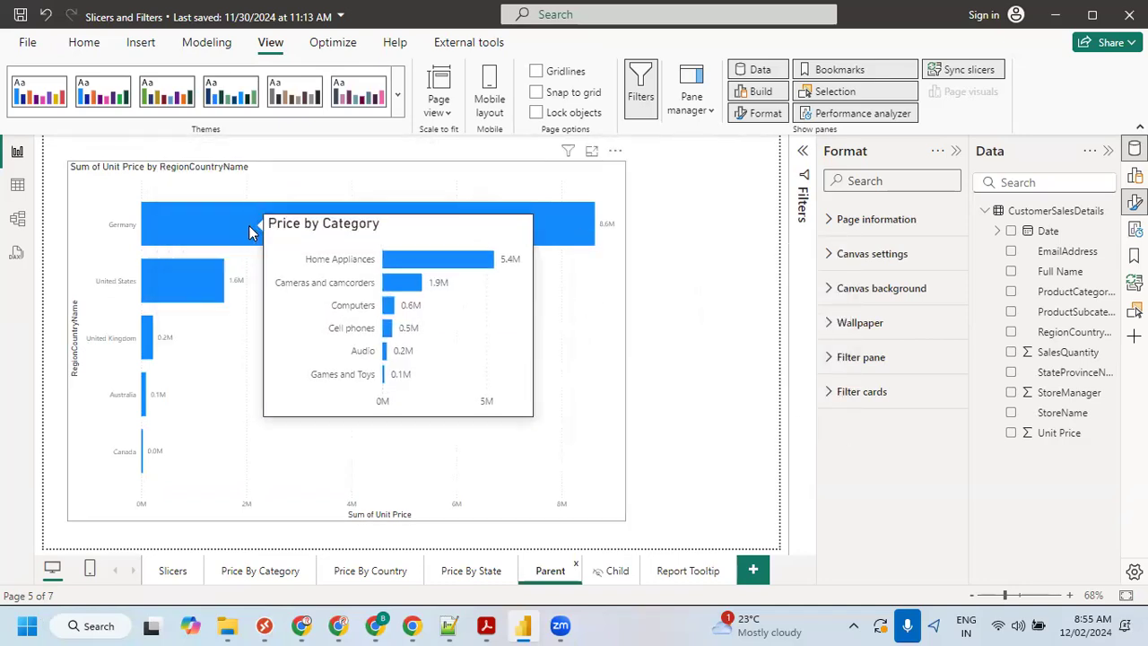
{"action": "left_click", "coordinate": [698, 573]}
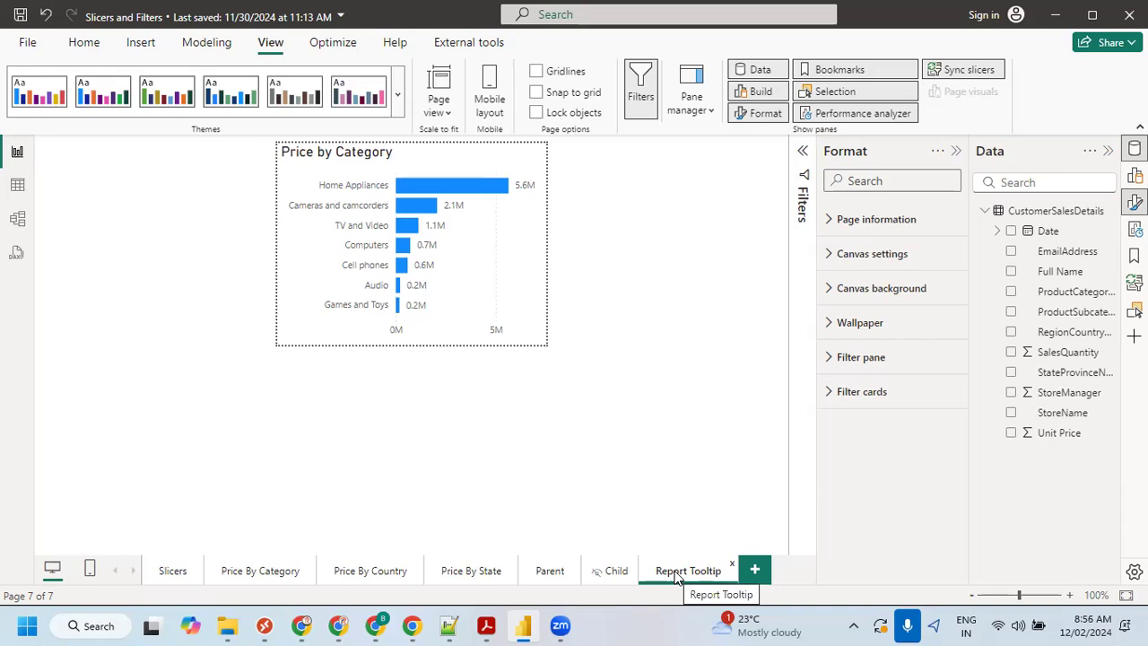
- Switch to the Notepad++ notes and begin a new entry below the drill-through steps: "Report Tooltip: It is used to show report tooltip page details"
{"action": "left_click", "coordinate": [448, 625]}
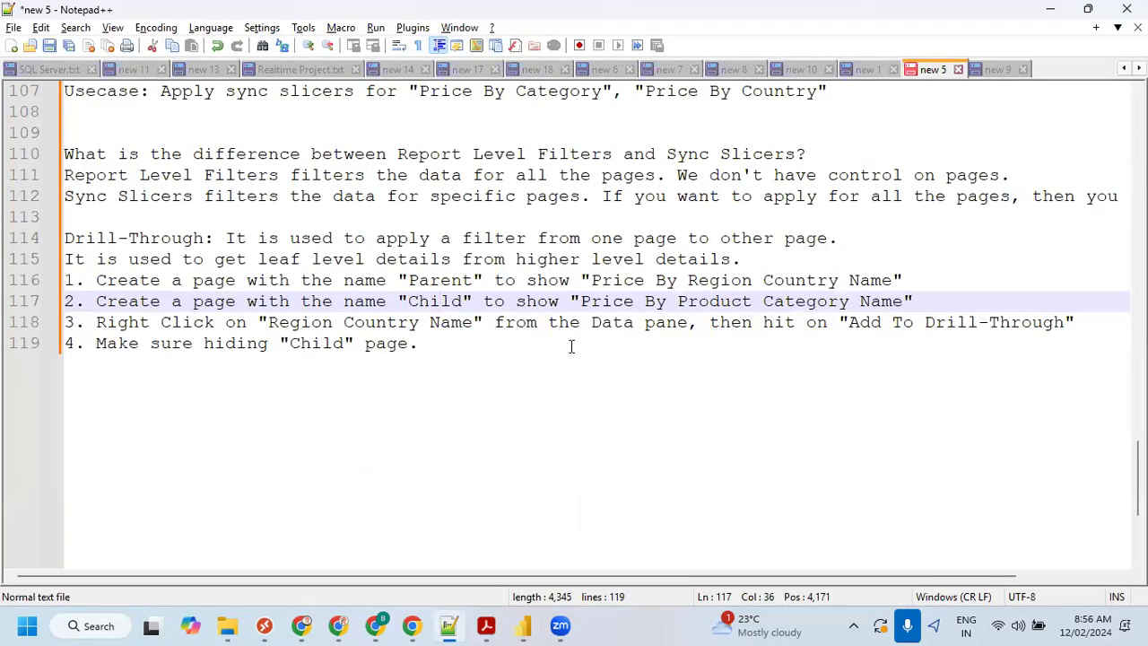
{"action": "left_click", "coordinate": [454, 346]}
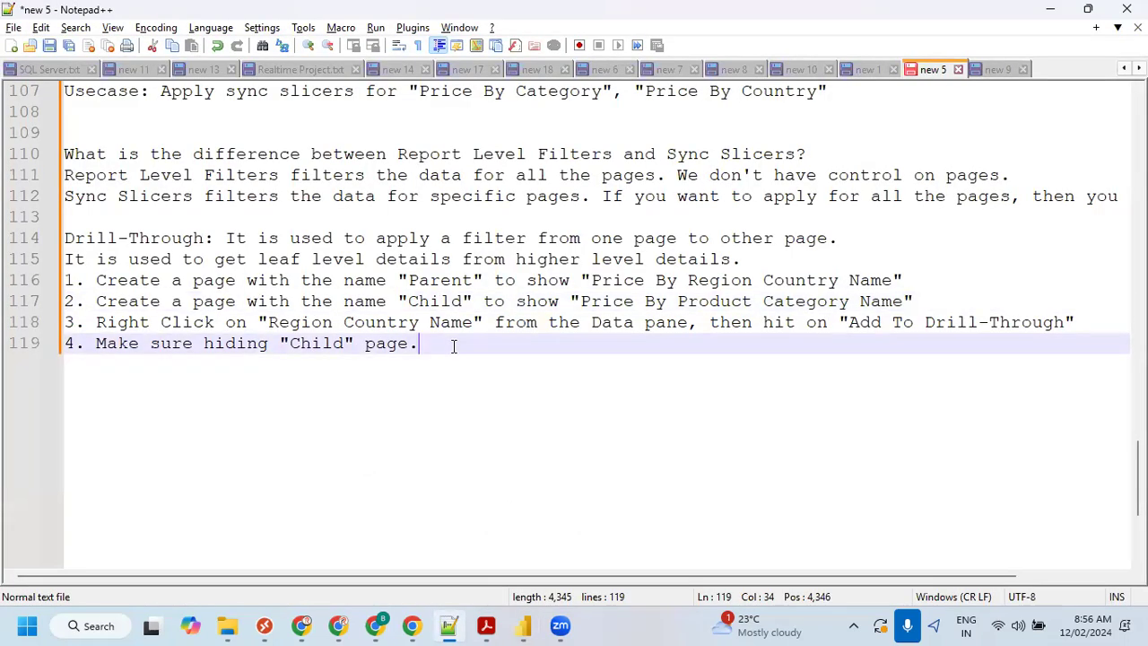
{"action": "key", "text": "Return"}
{"action": "key", "text": "Return"}
{"action": "key", "text": "Return"}
{"action": "type", "text": "Report Too"}
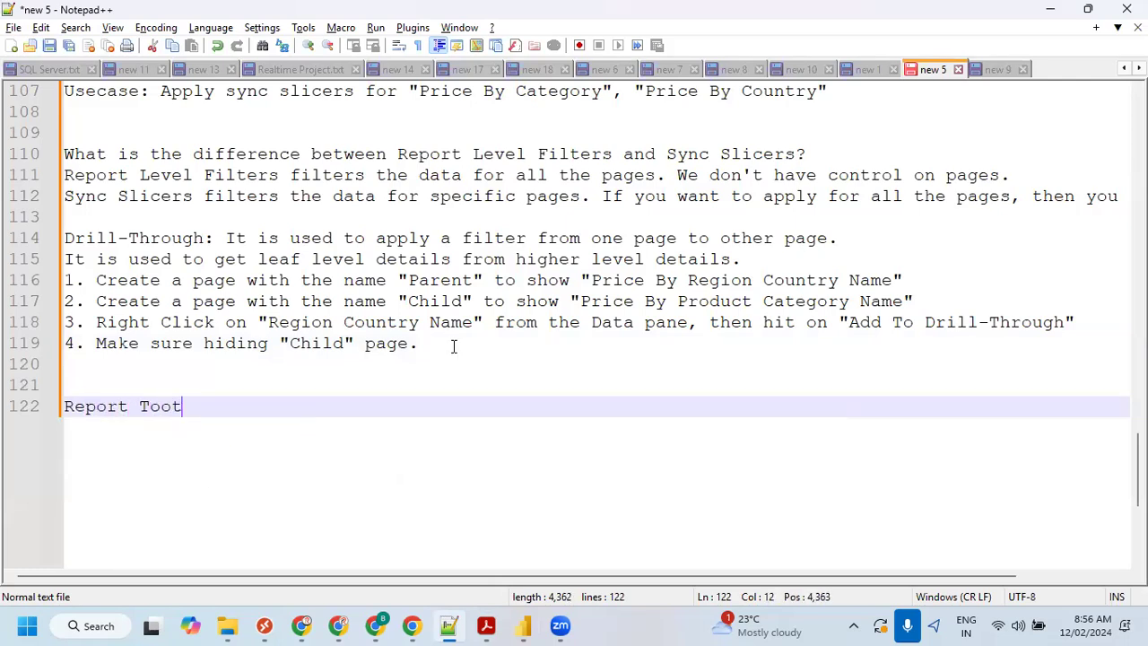
{"action": "type", "text": "ltip: It is used t"}
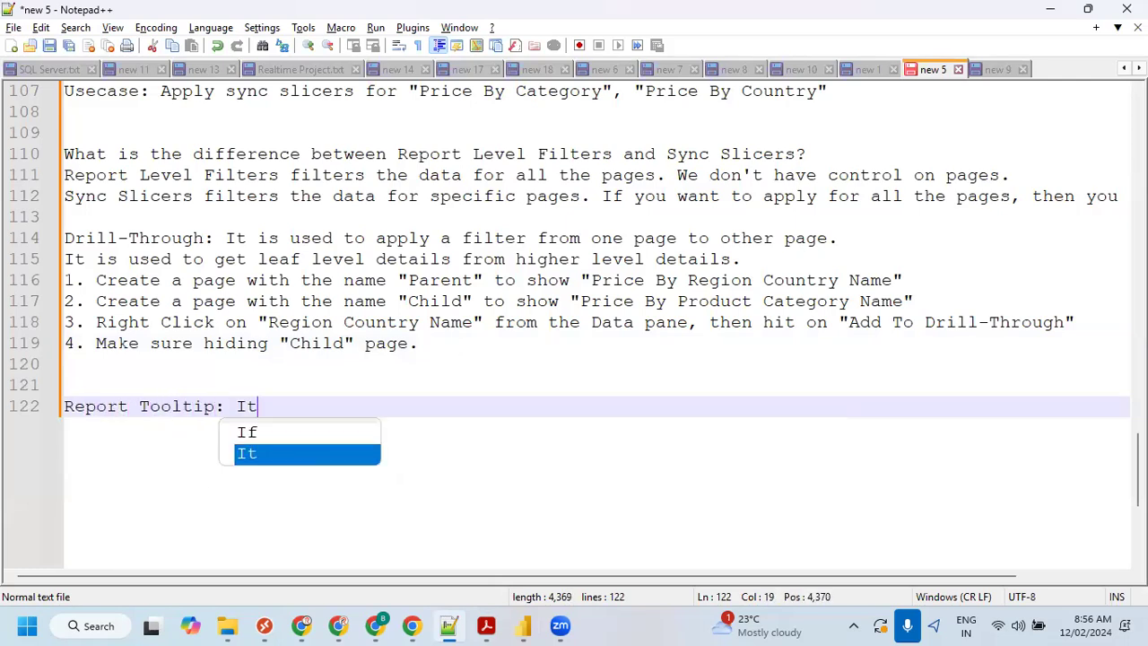
{"action": "type", "text": "o"}
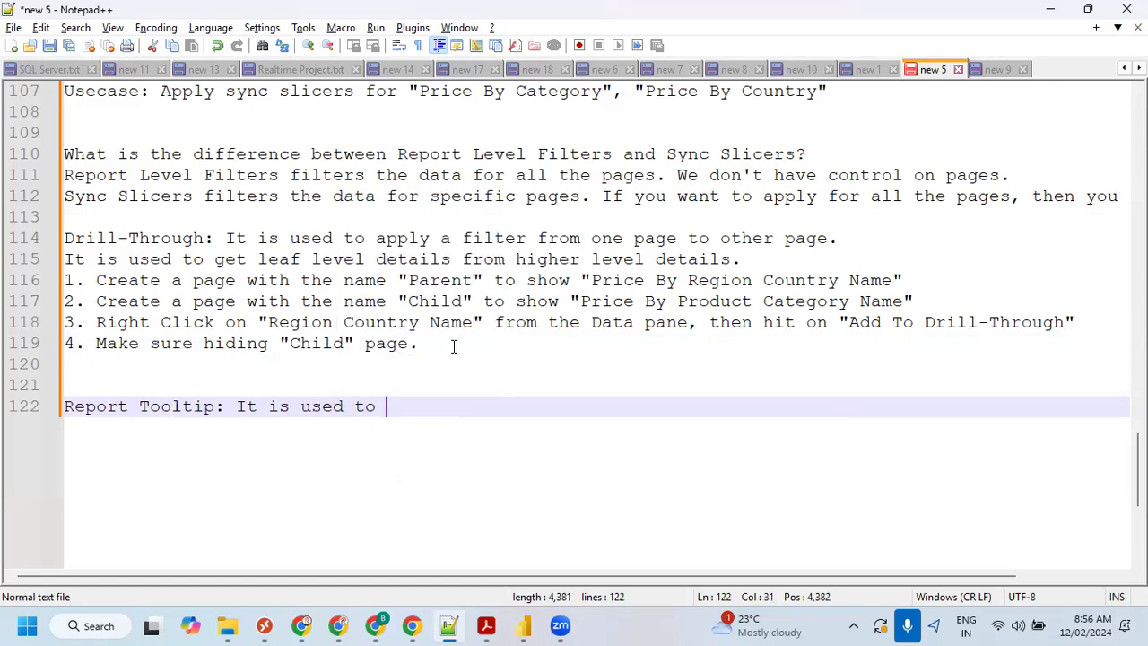
{"action": "type", "text": "show report"}
{"action": "key", "text": "Escape"}
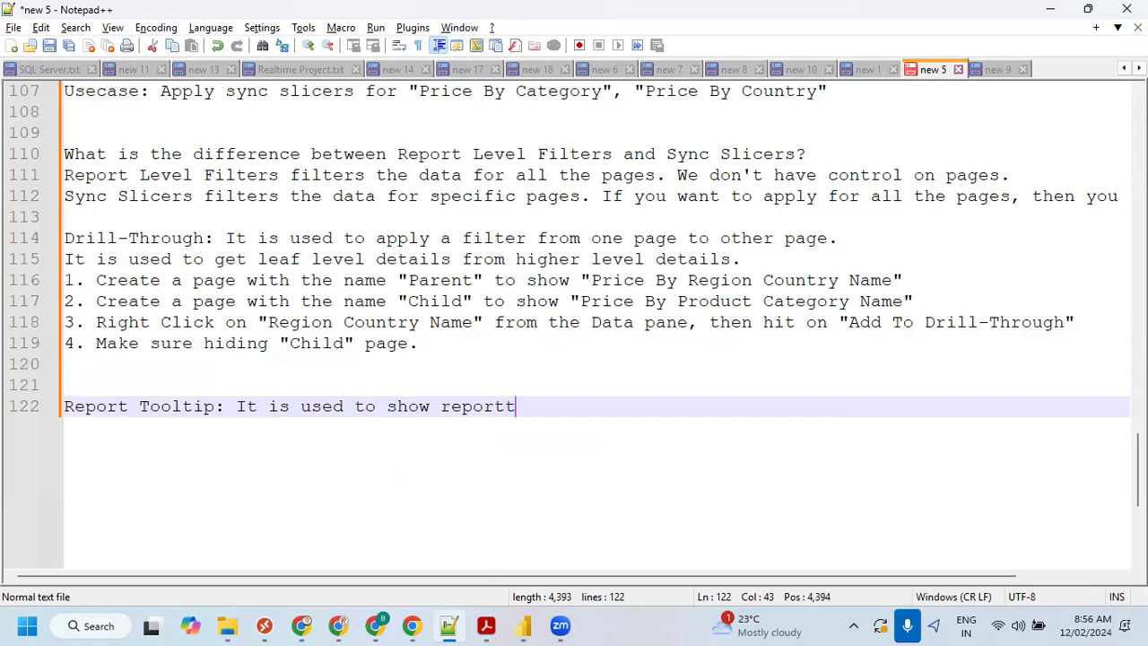
{"action": "type", "text": "tooltip page "}
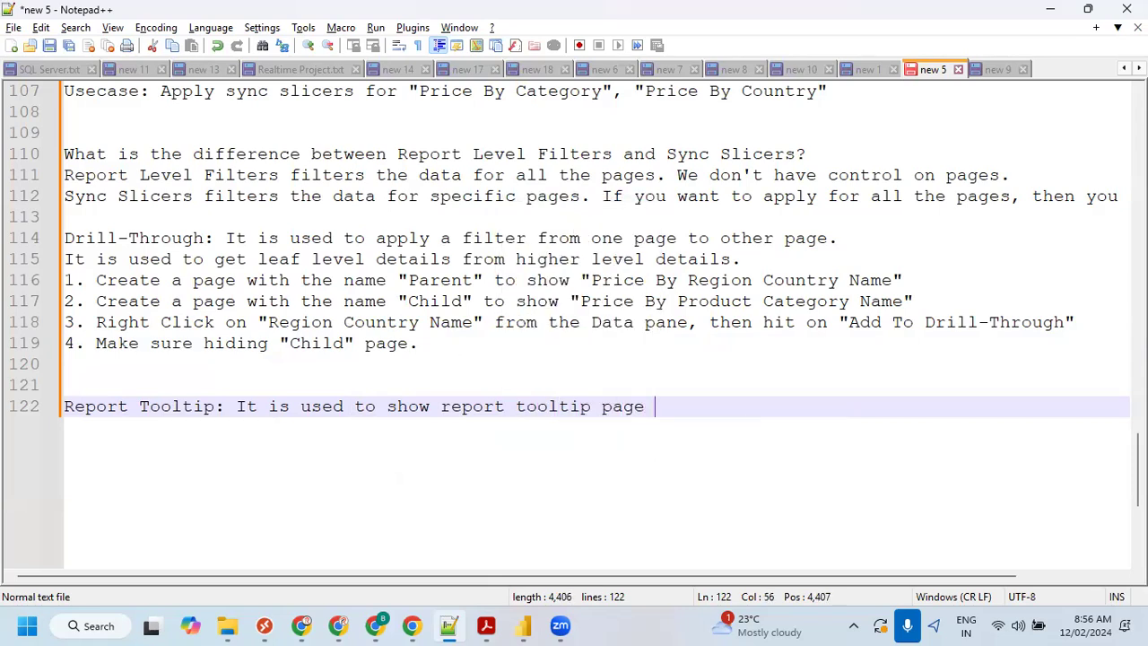
{"action": "type", "text": "details "}
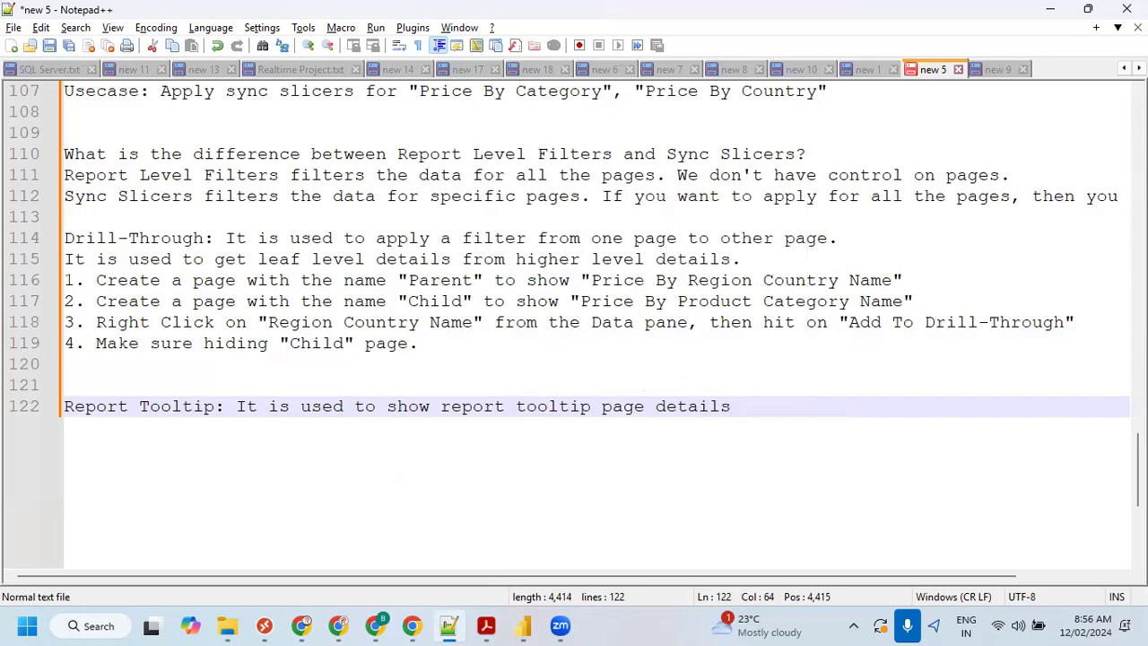
- Complete the Report Tooltip definition with "when you move the cursor on the image/visual.", breaking the line before "image/visual"
{"action": "type", "text": "when you move the c"}
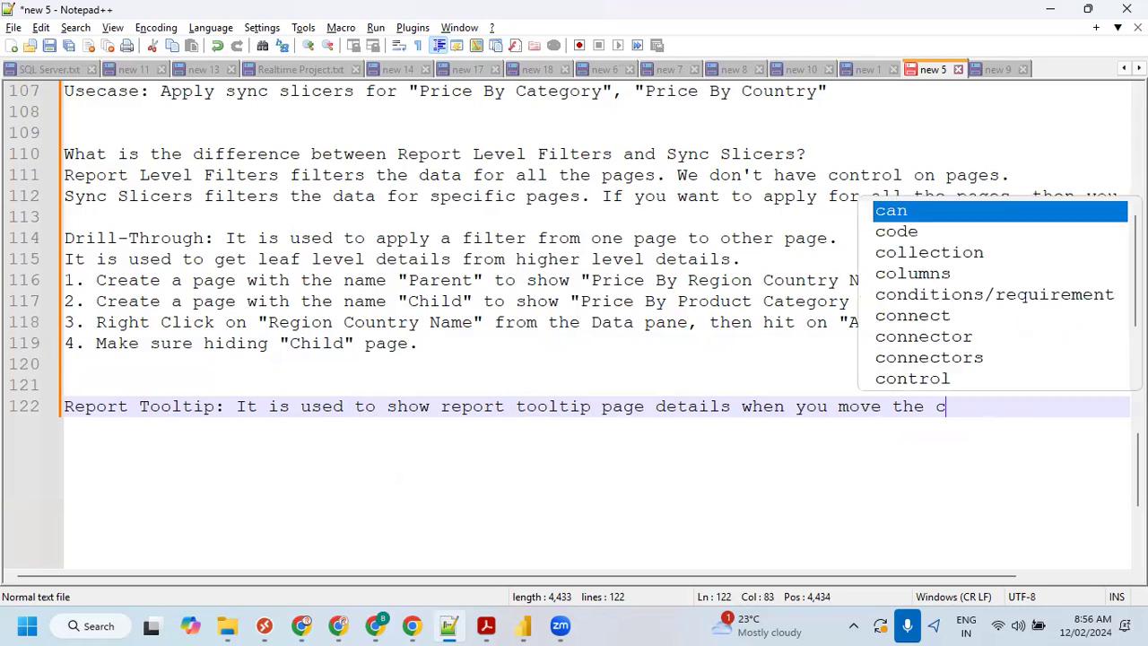
{"action": "type", "text": "ursor on the"}
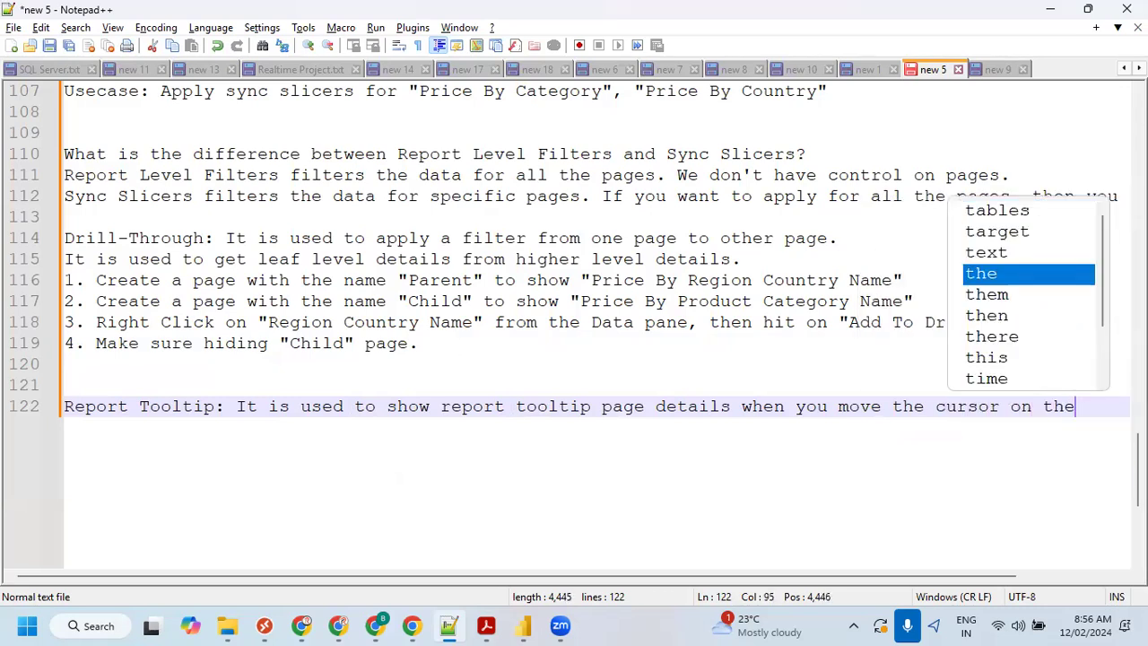
{"action": "key", "text": "Escape"}
{"action": "key", "text": "Return"}
{"action": "type", "text": "image/vis"}
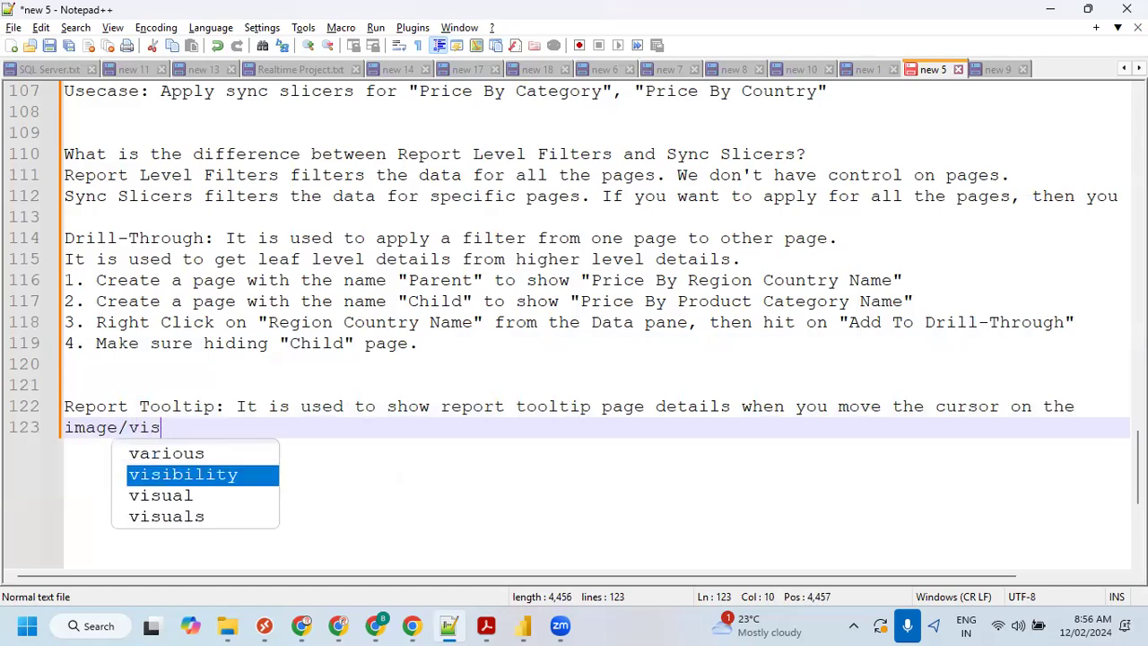
{"action": "type", "text": "ual."}
{"action": "key", "text": "Return"}
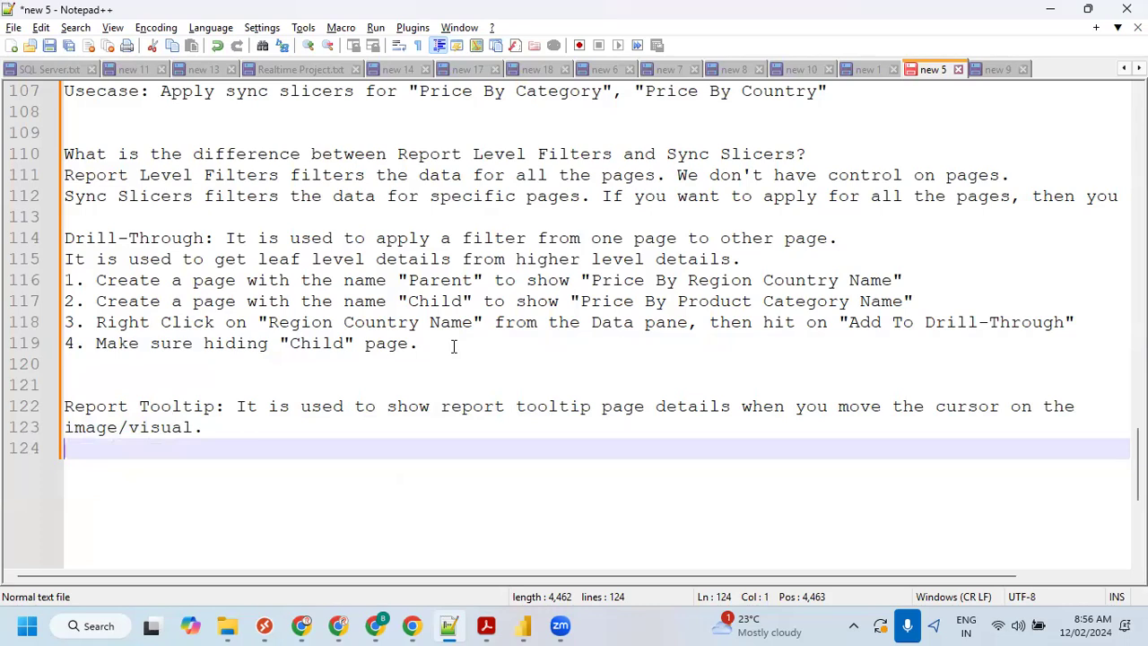
- Add the line "Mostly we have used it to show refresh time when the user moves cursor on clock symbol." to the Report Tooltip notes
{"action": "key", "text": "Return"}
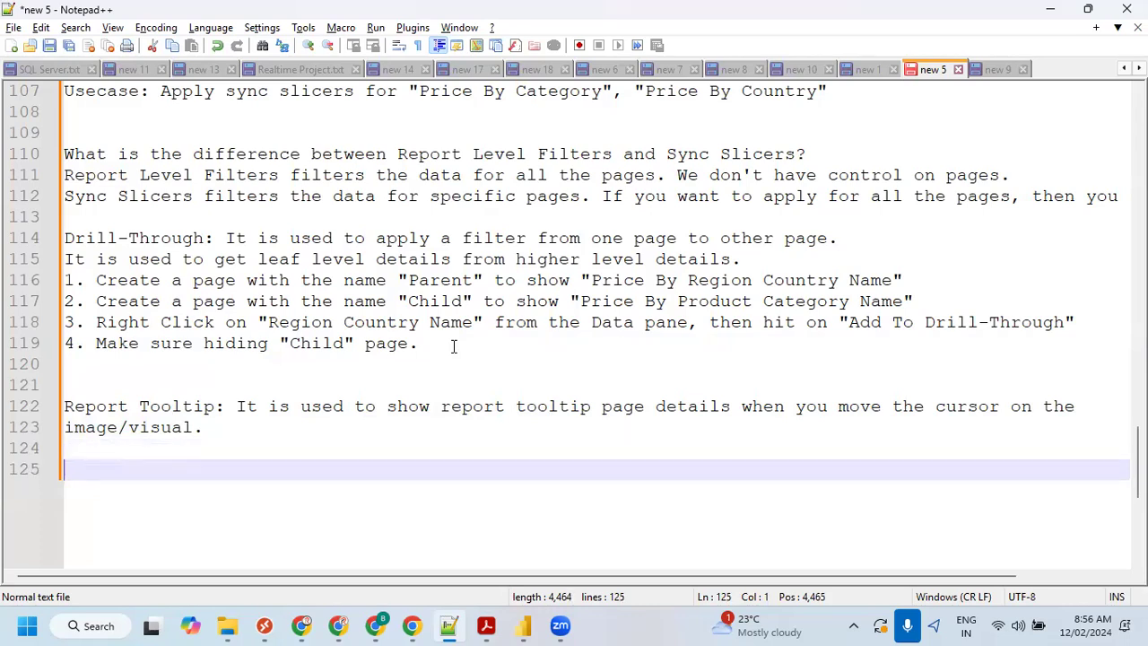
{"action": "key", "text": "BackSpace"}
{"action": "type", "text": "Mostly we have use d"}
{"action": "key", "text": "BackSpace"}
{"action": "key", "text": "BackSpace"}
{"action": "type", "text": "d it w"}
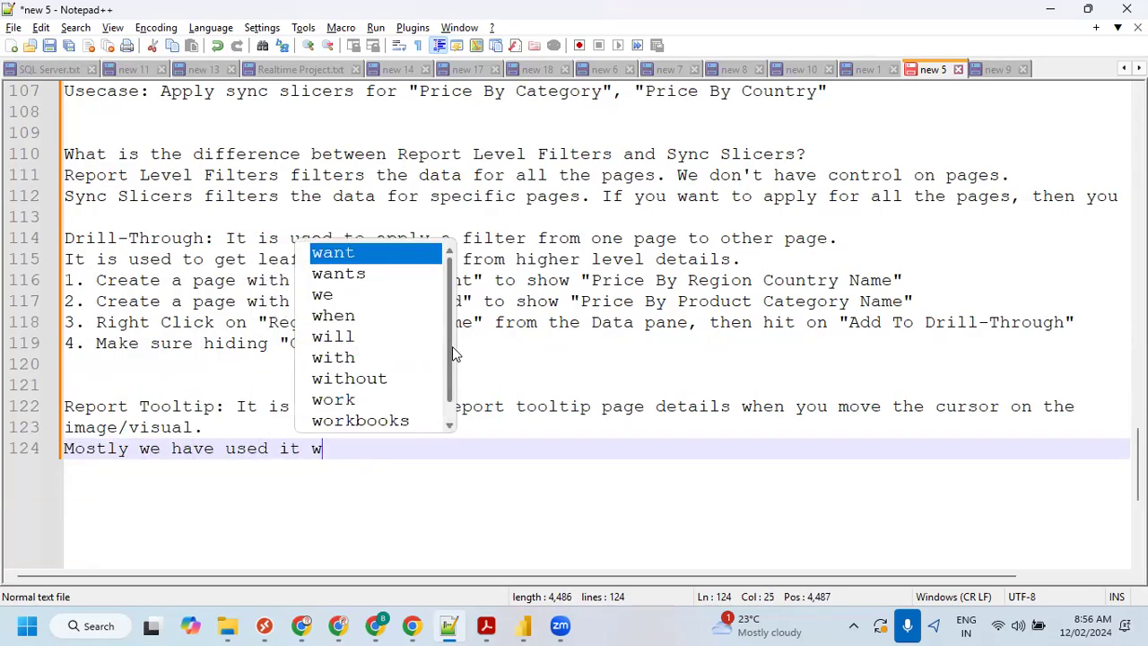
{"action": "key", "text": "BackSpace"}
{"action": "type", "text": "to show refresh time when the "}
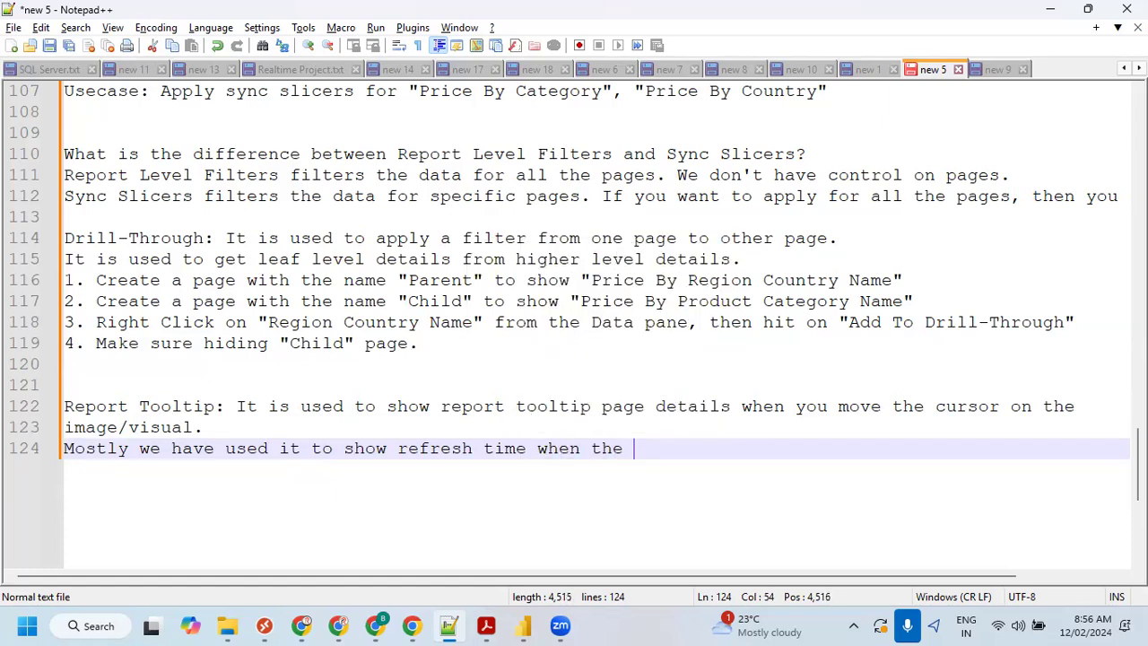
{"action": "type", "text": "user moves cursor on "}
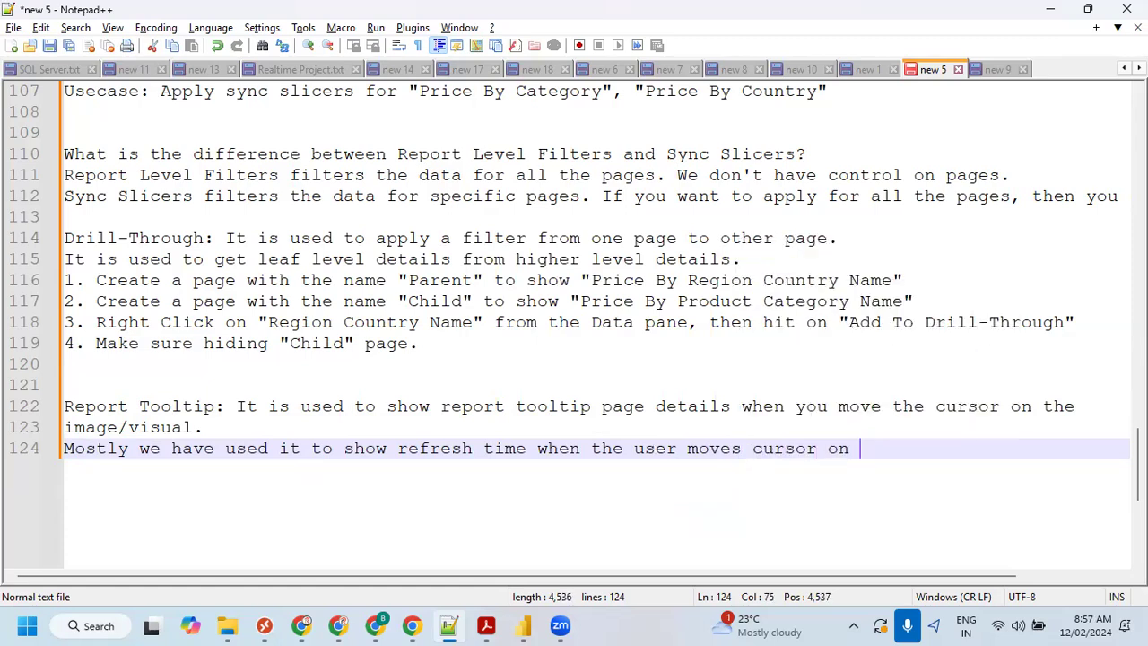
{"action": "type", "text": "clock s"}
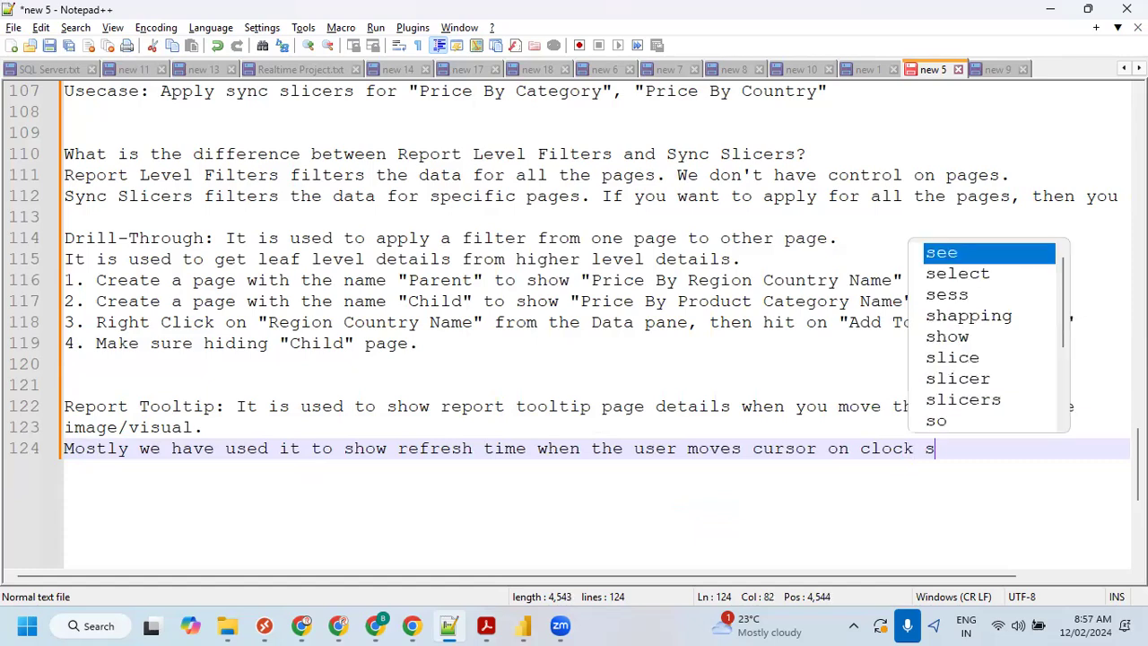
{"action": "type", "text": "ymbol."}
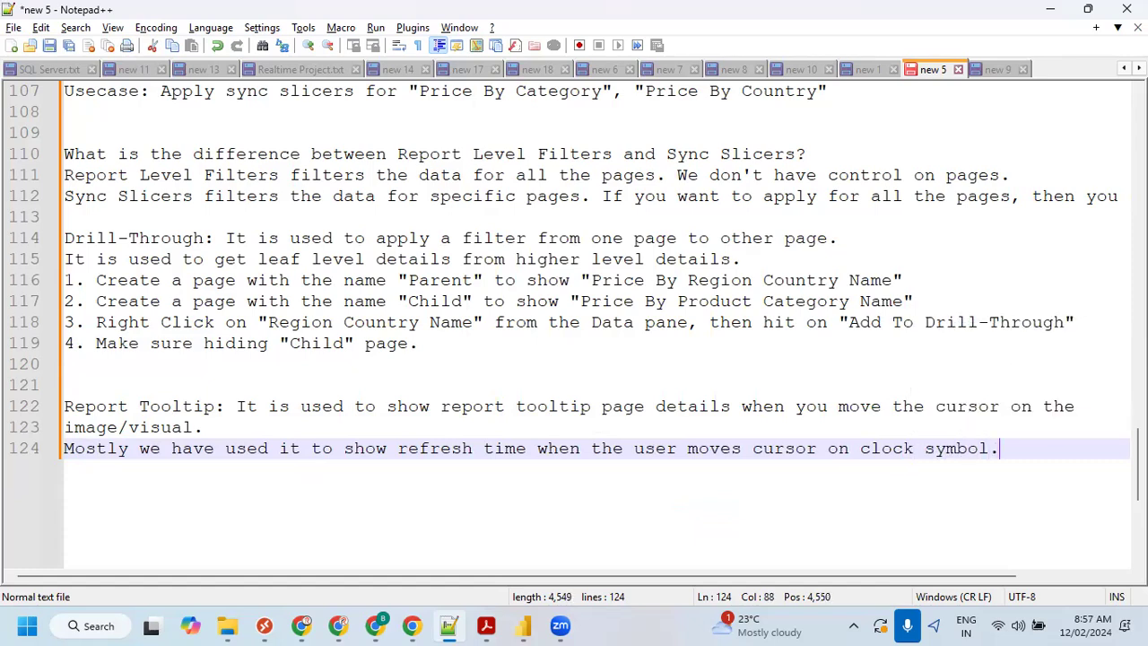
{"action": "key", "text": "Return"}
{"action": "key", "text": "Return"}
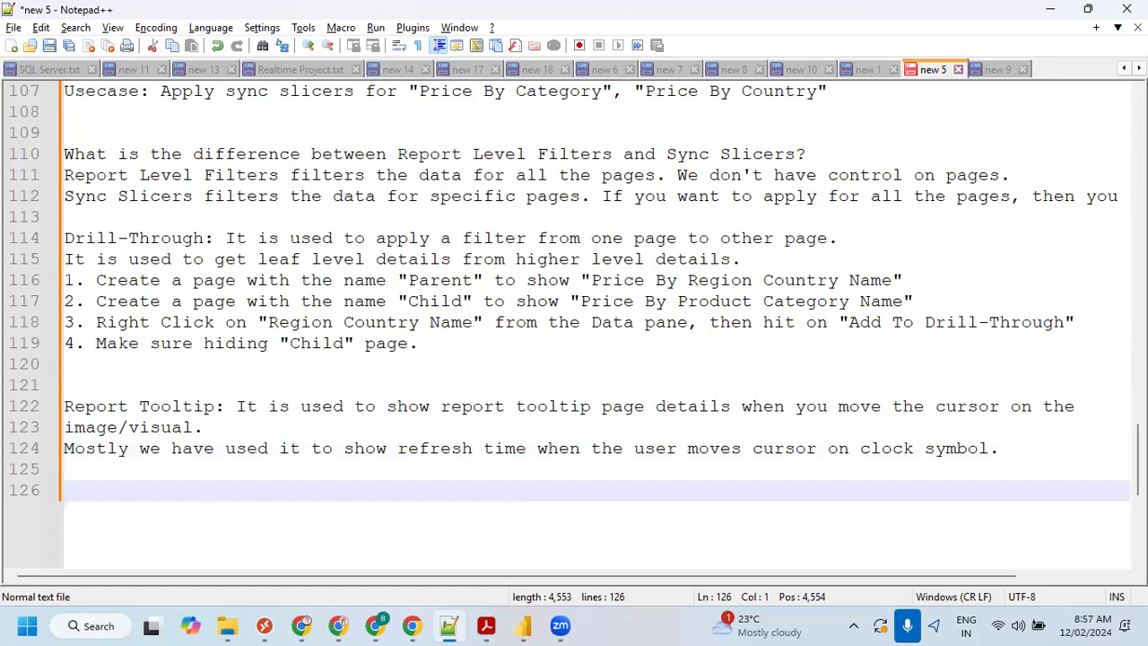
{"action": "left_click", "coordinate": [170, 442]}
{"action": "scroll", "coordinate": [168, 441], "scroll_direction": "down", "scroll_amount": 1}
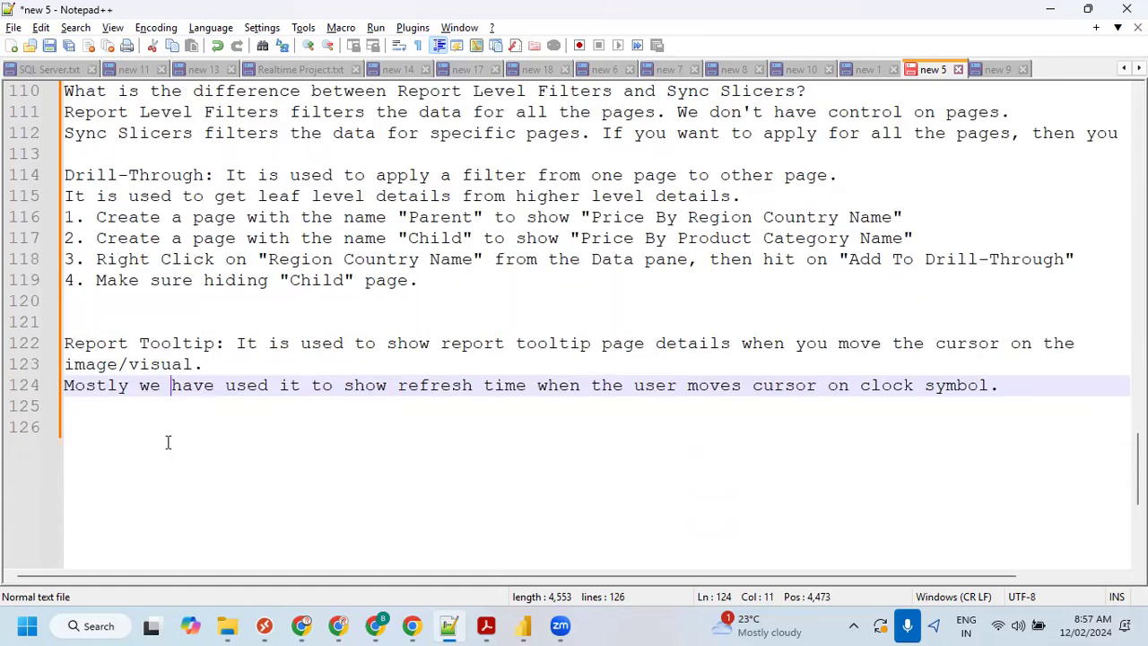
{"action": "scroll", "coordinate": [167, 442], "scroll_direction": "down", "scroll_amount": 1}
- Switch to the course PDF in Acrobat and box the Day-5 Edit Interactions topic with its Highlight, Filter and None items, then end the annotation
{"action": "left_click", "coordinate": [489, 625]}
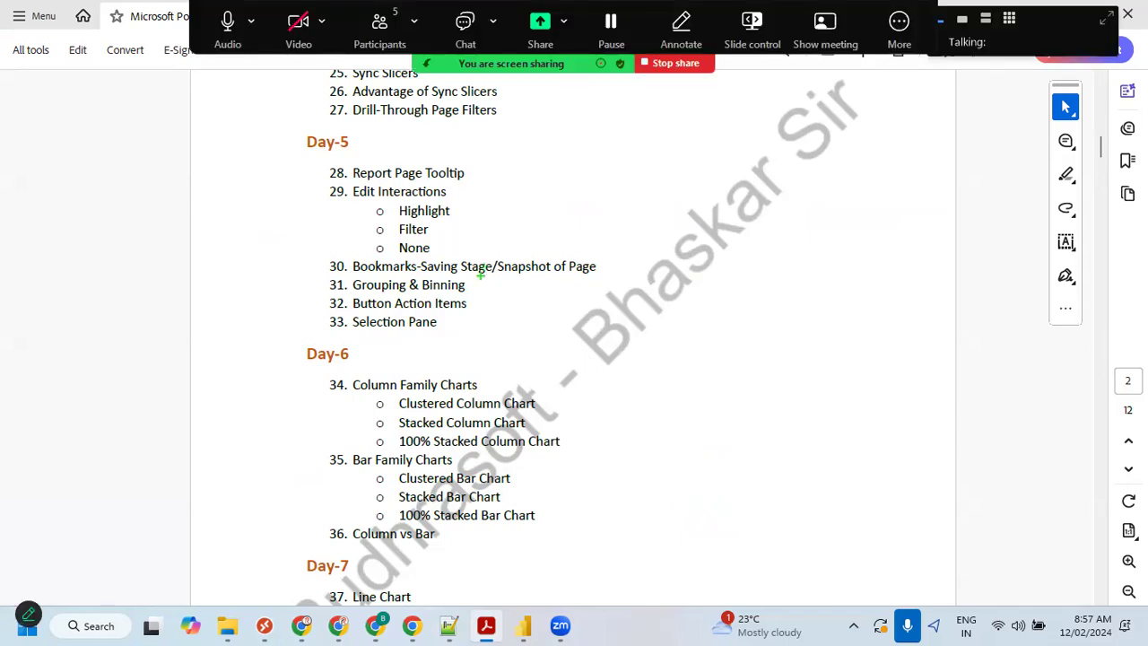
{"action": "mouse_move", "coordinate": [320, 183]}
{"action": "left_mouse_down"}
{"action": "mouse_move", "coordinate": [456, 231]}
{"action": "mouse_move", "coordinate": [470, 257]}
{"action": "left_mouse_up"}
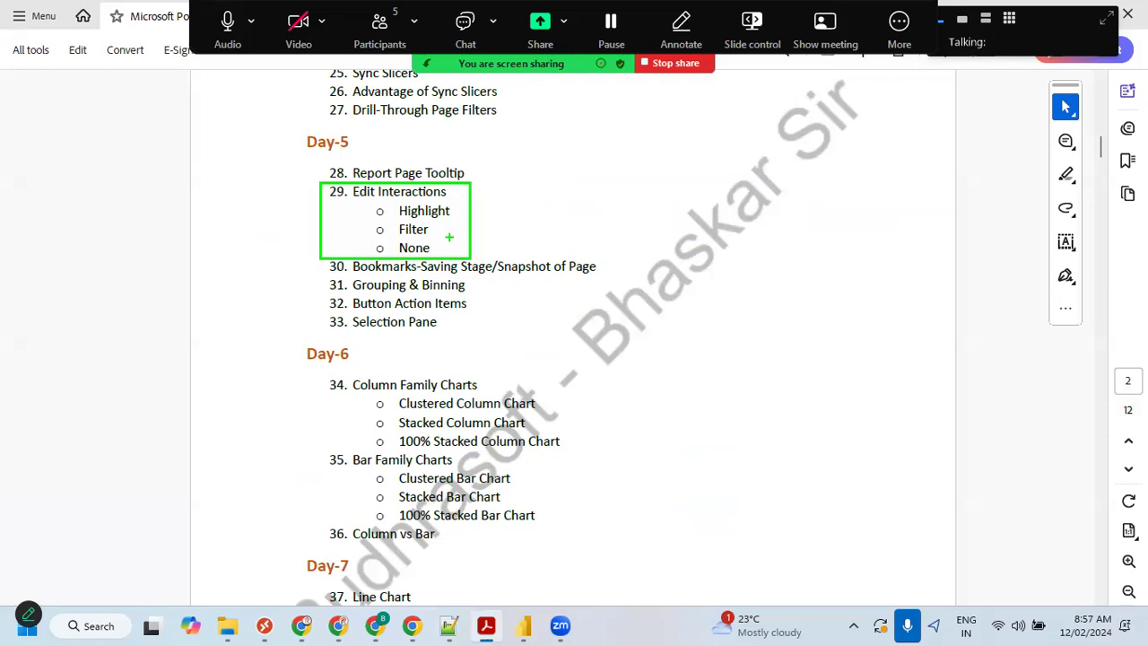
{"action": "key", "text": "Escape"}
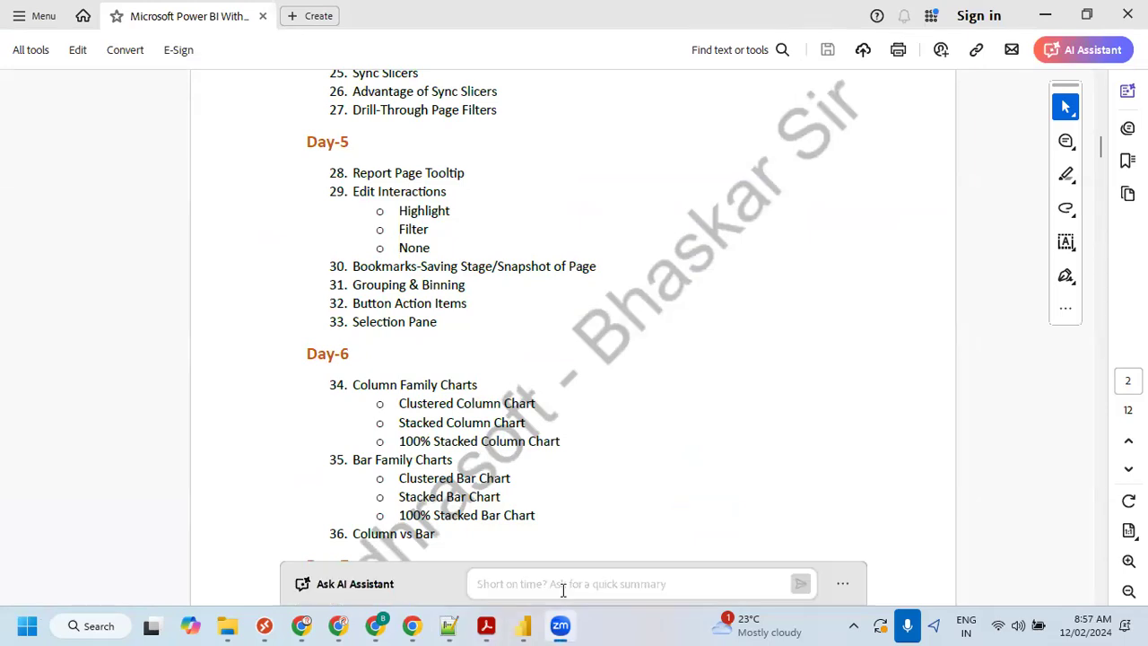
- Switch back to Power BI Desktop, save the report on the Slicers page, and collapse the Format and Data panes
{"action": "left_click", "coordinate": [522, 625]}
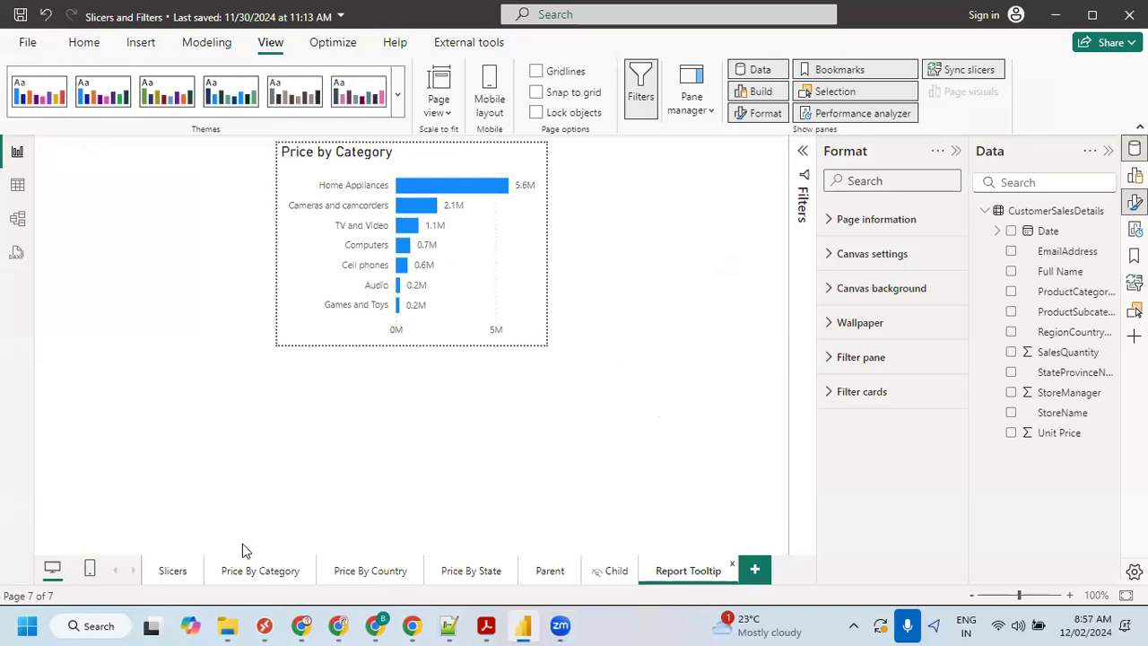
{"action": "left_click", "coordinate": [171, 572]}
{"action": "left_click", "coordinate": [20, 14]}
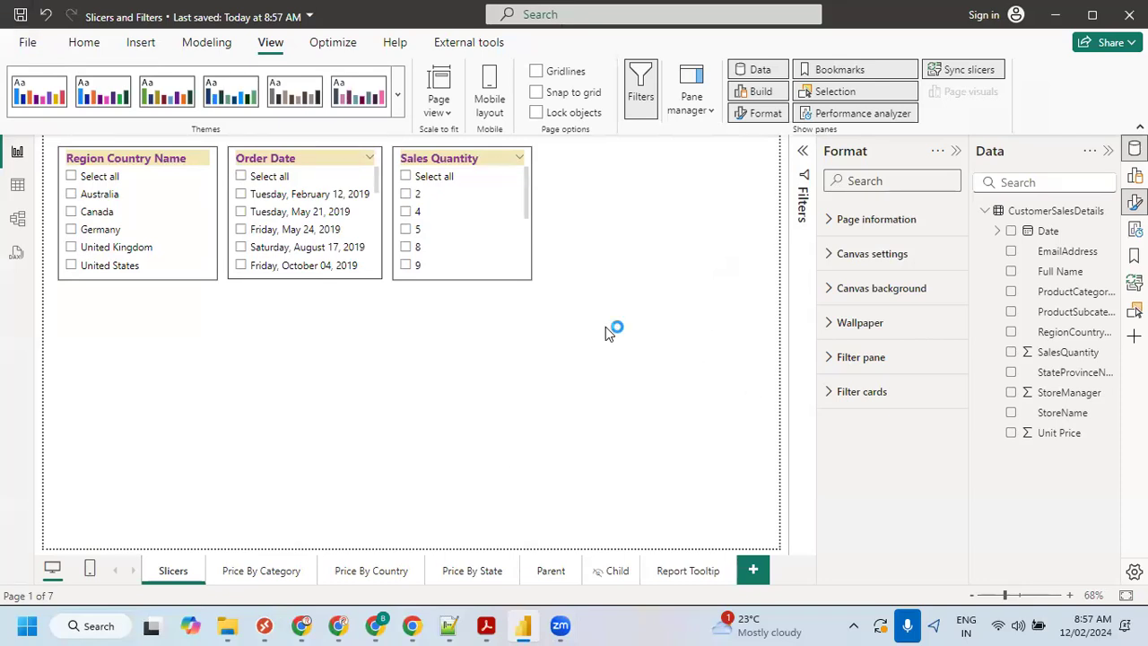
{"action": "left_click", "coordinate": [956, 154]}
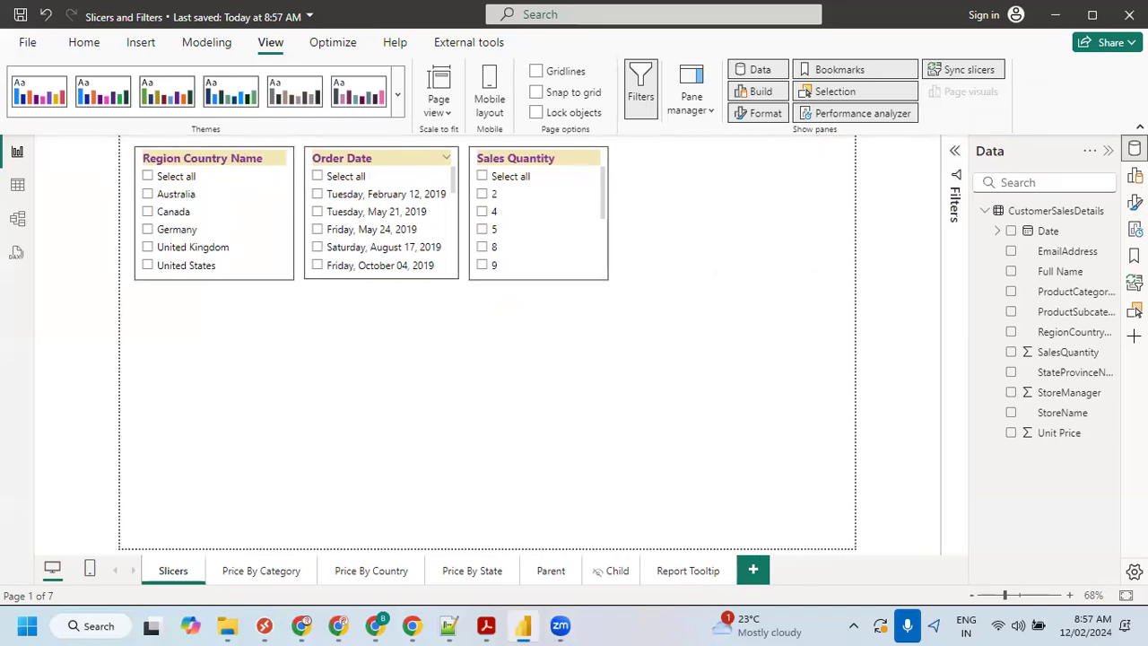
{"action": "left_click", "coordinate": [1108, 151]}
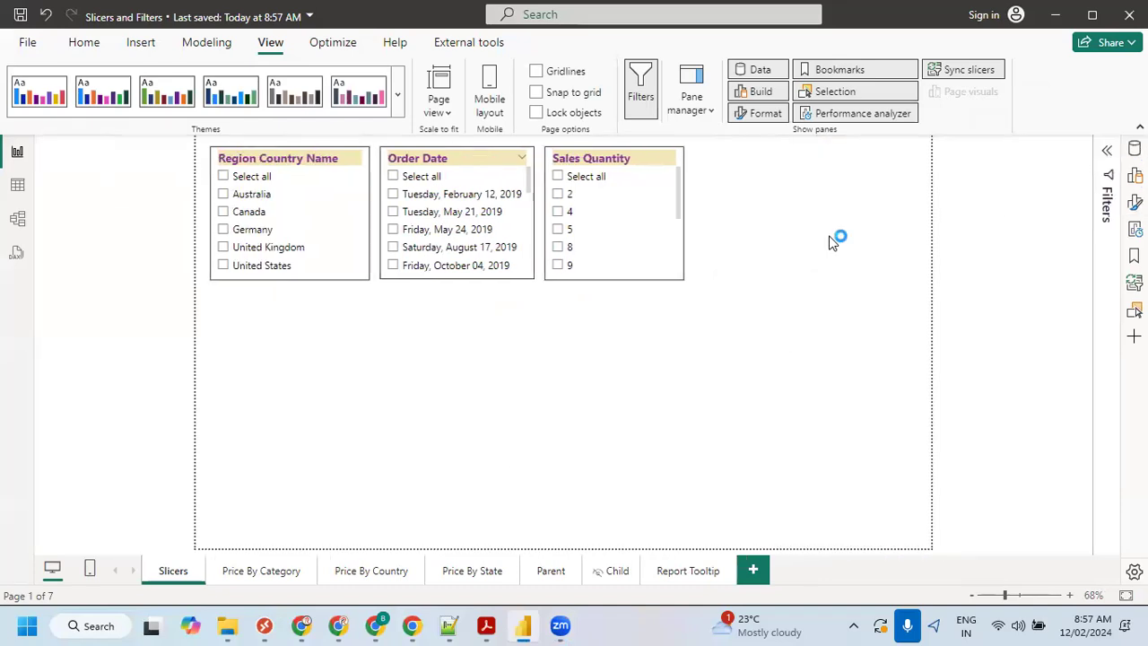